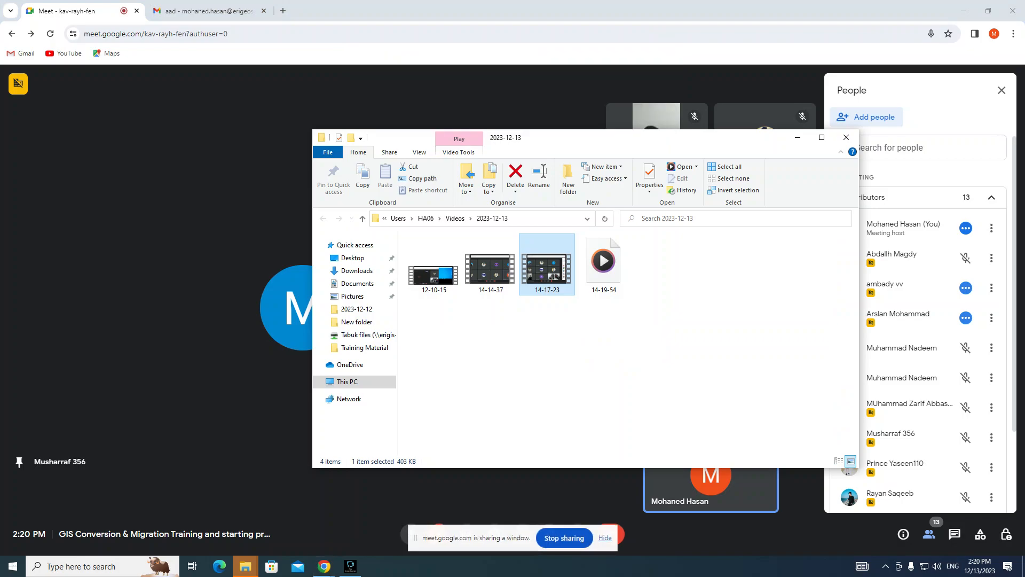
# Step: Clear the open windows from the desktop and bring the Google Meet call to the front
pyautogui.press('super+d')
pyautogui.moveTo(324, 566)
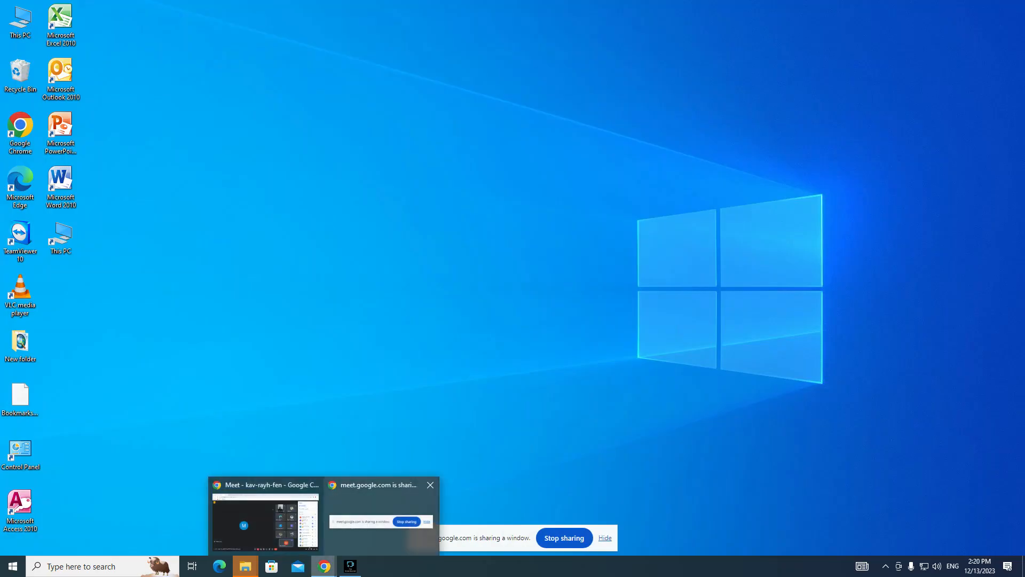
pyautogui.click(265, 512)
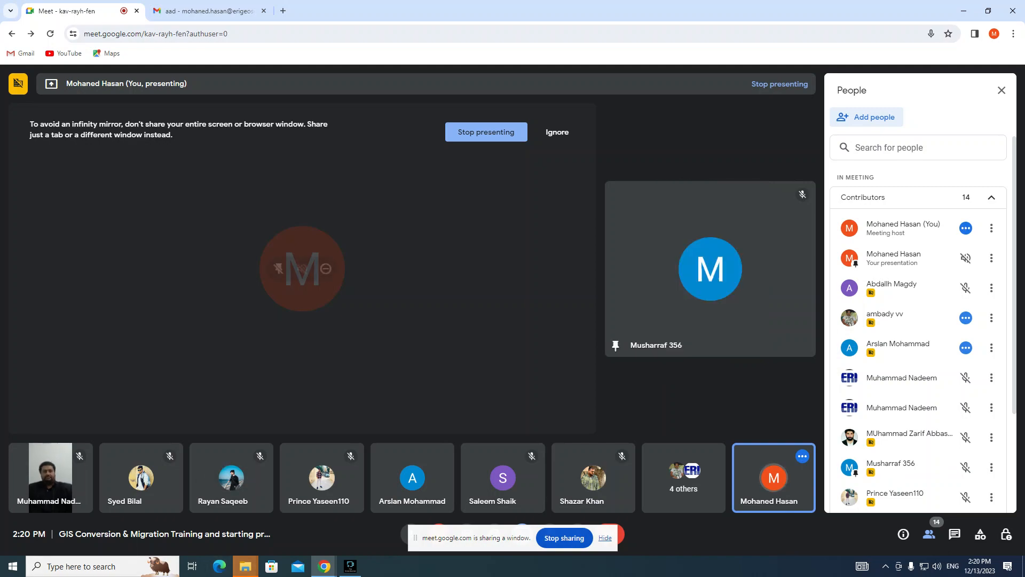
# Step: Open the SEC_Western_Sector map document from New folder on the Desktop
pyautogui.moveTo(245, 566)
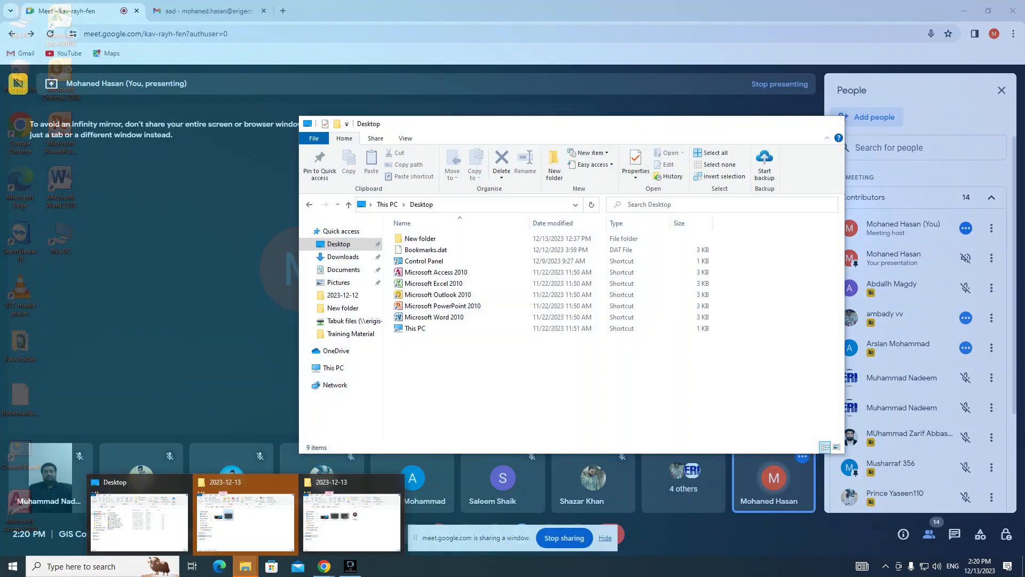
pyautogui.click(139, 515)
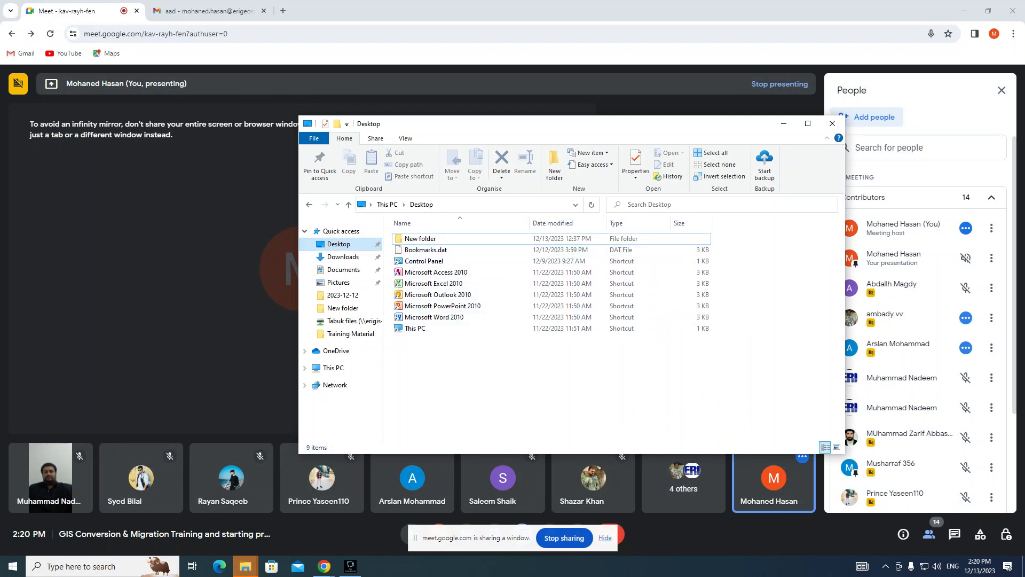
pyautogui.doubleClick(420, 238)
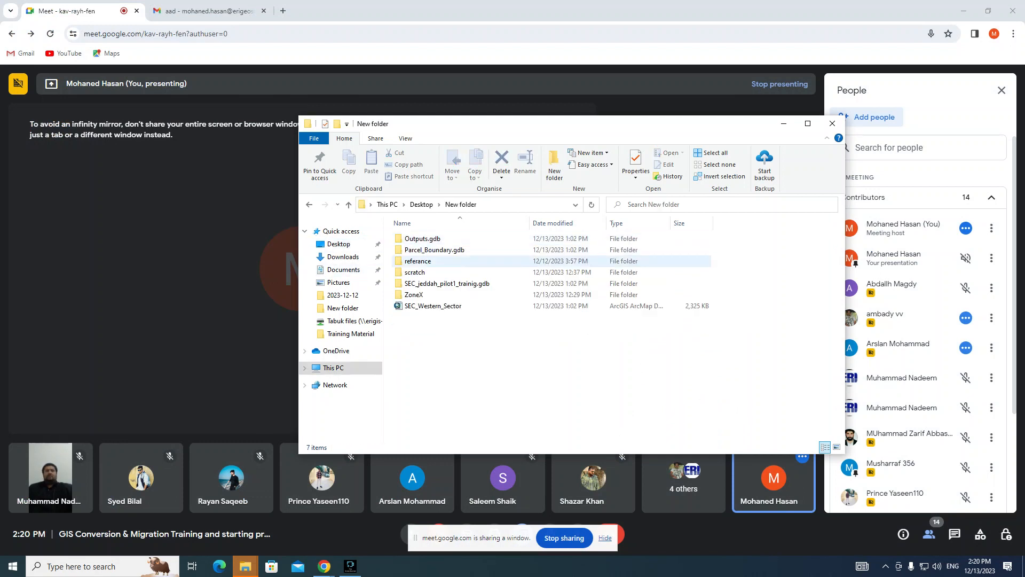
pyautogui.doubleClick(433, 306)
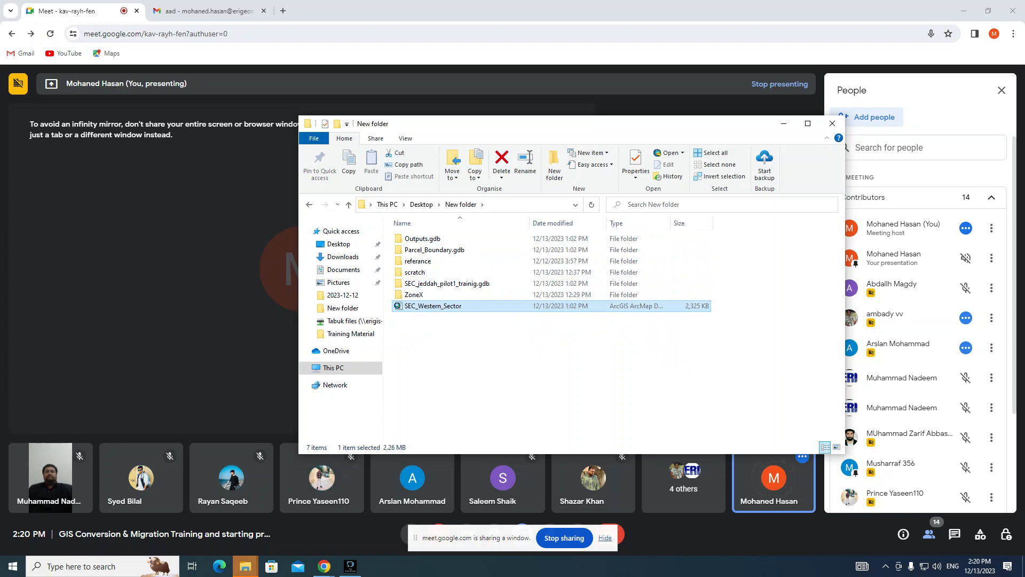
# Step: Minimize the 2023-12-13 and New folder File Explorer windows so the Meet call is uncovered
pyautogui.click(245, 566)
pyautogui.click(245, 519)
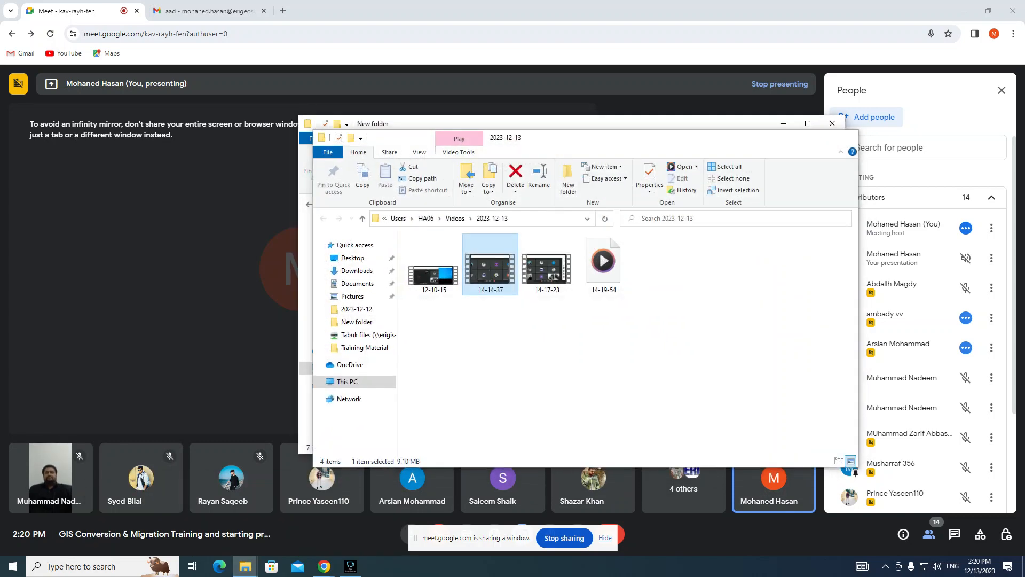
pyautogui.click(797, 138)
pyautogui.click(784, 123)
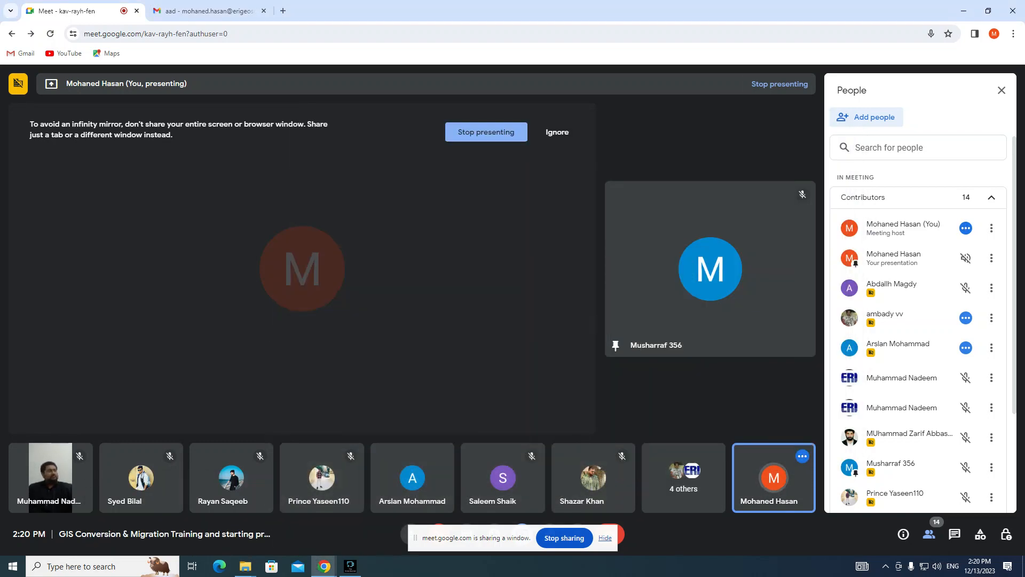
# Step: Hide the sharing notice and stop the current presentation in the Meet call
pyautogui.click(605, 538)
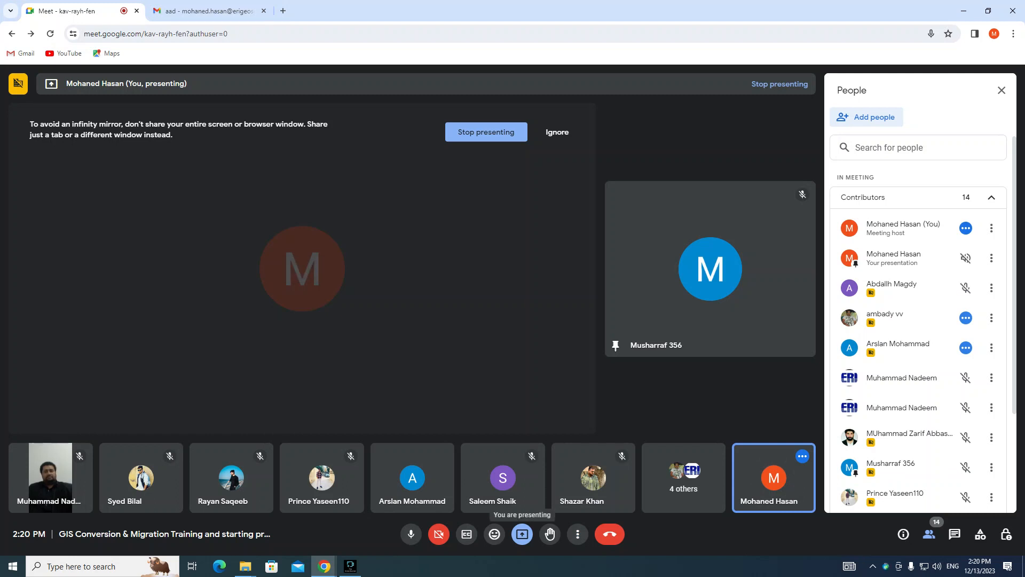
pyautogui.click(522, 534)
pyautogui.click(562, 501)
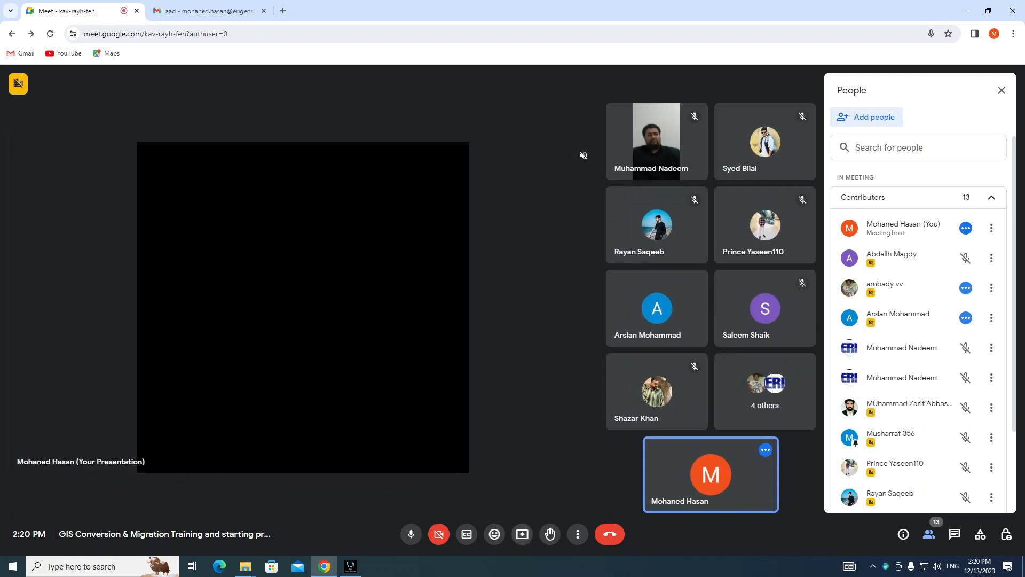
# Step: Dismiss the choice of what to share and mute the microphone in the call
pyautogui.click(522, 534)
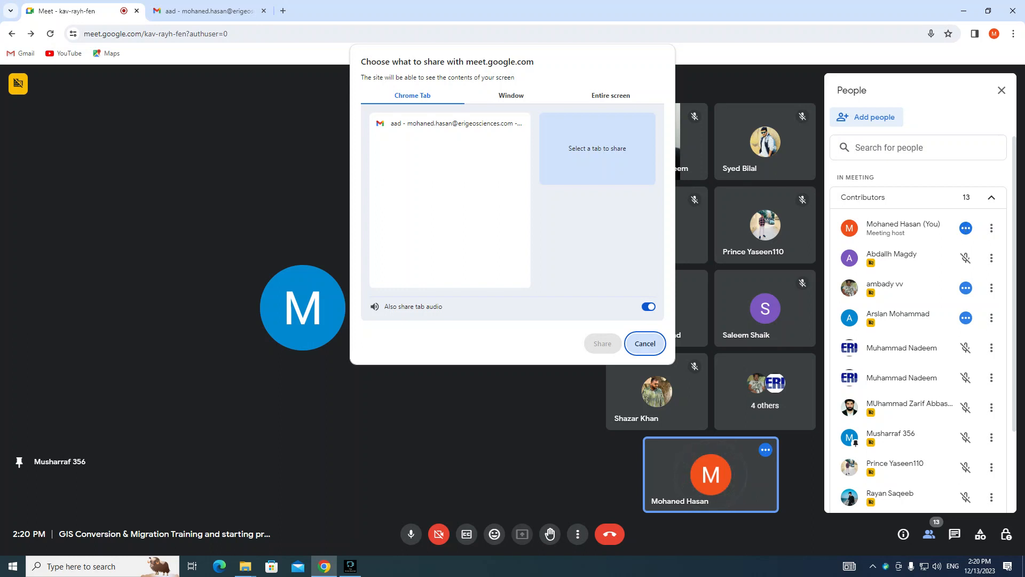
pyautogui.press('Escape')
pyautogui.hotkey('ctrl', 'd')
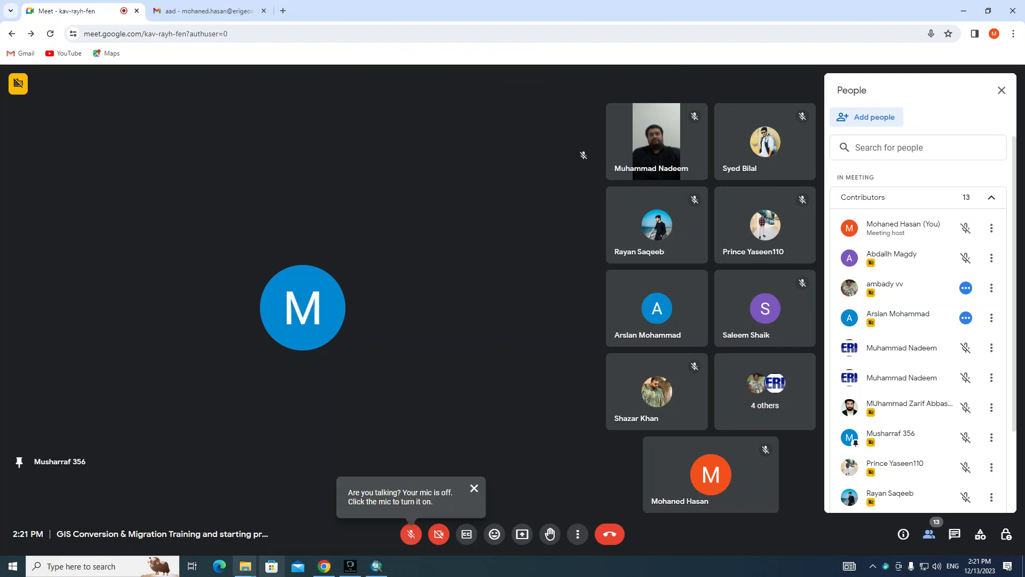
# Step: Present the SEC_Western_Sector ArcMap window to the Meet participants as a single shared window
pyautogui.moveTo(245, 565)
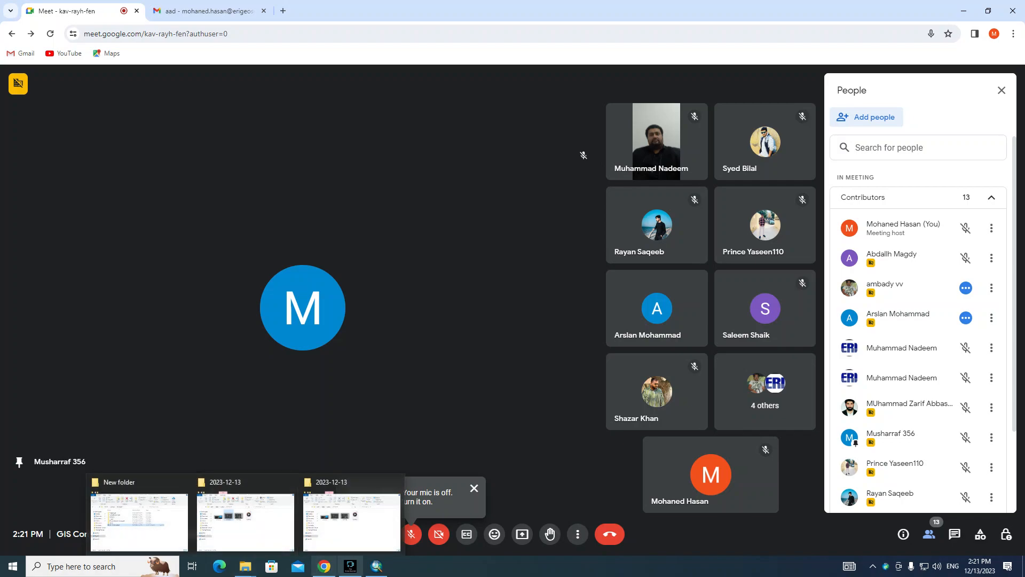
pyautogui.click(376, 566)
pyautogui.click(324, 566)
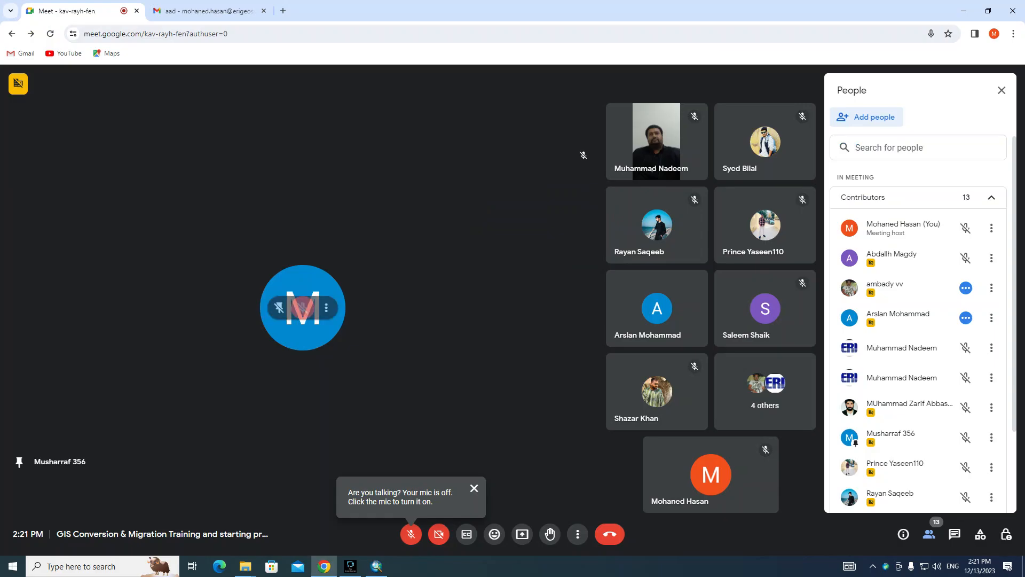
pyautogui.click(522, 534)
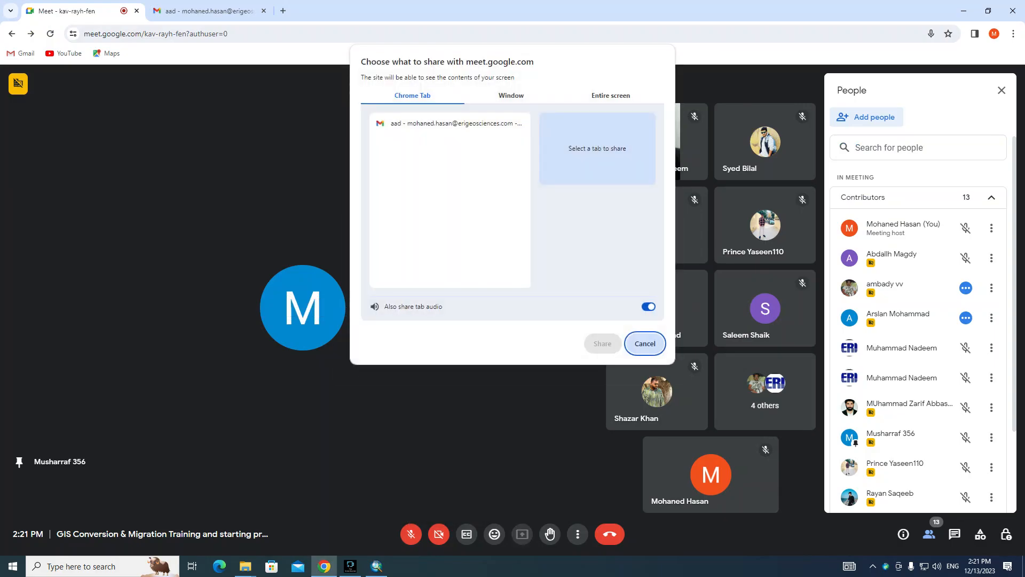
pyautogui.click(611, 96)
pyautogui.click(440, 172)
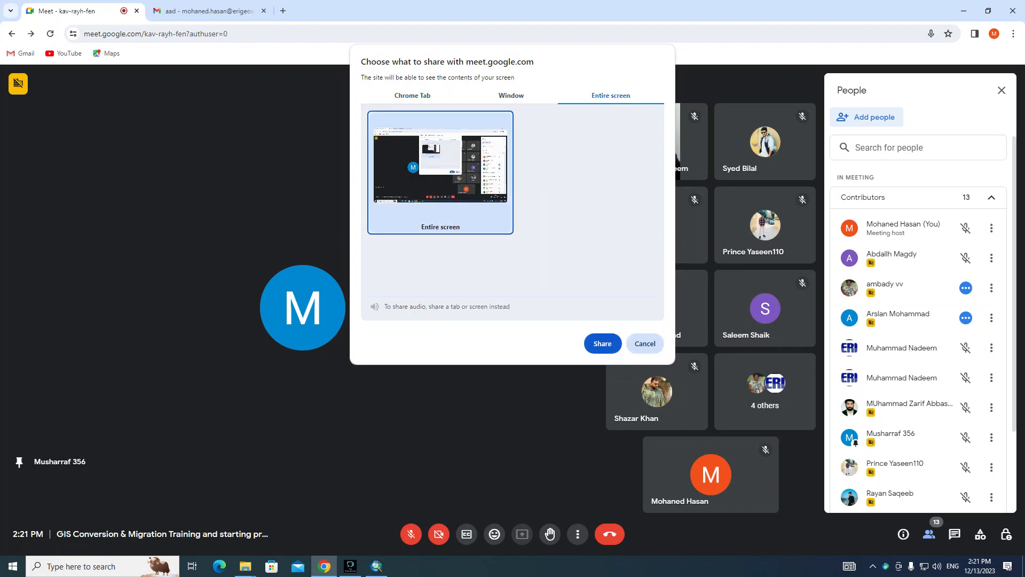
pyautogui.click(412, 96)
pyautogui.click(511, 96)
pyautogui.click(512, 156)
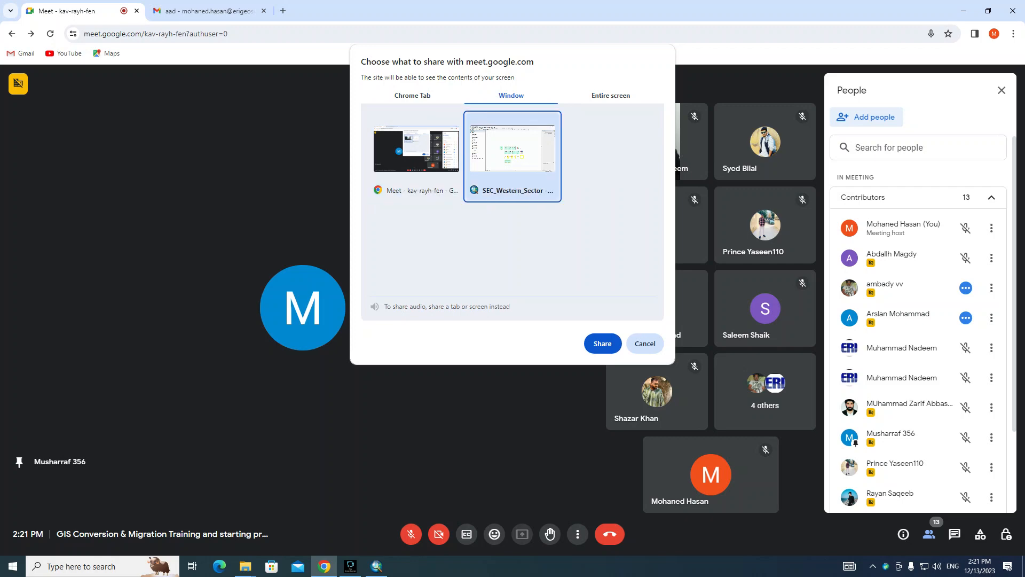
pyautogui.press('Return')
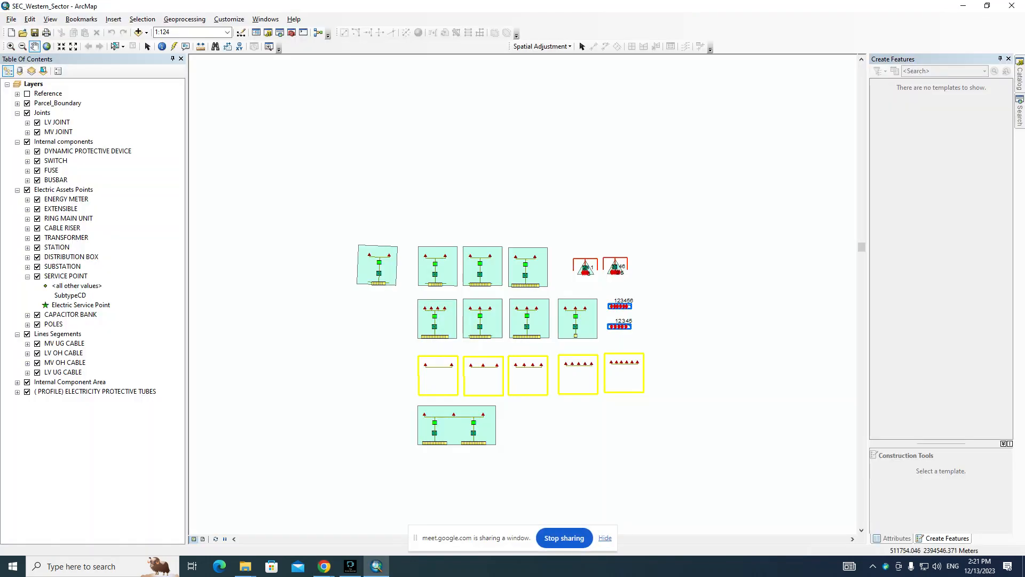
# Step: Hide the sharing notice and unmute the microphone in the Meet call, returning to the SEC_Western_Sector map in ArcMap
pyautogui.moveTo(324, 566)
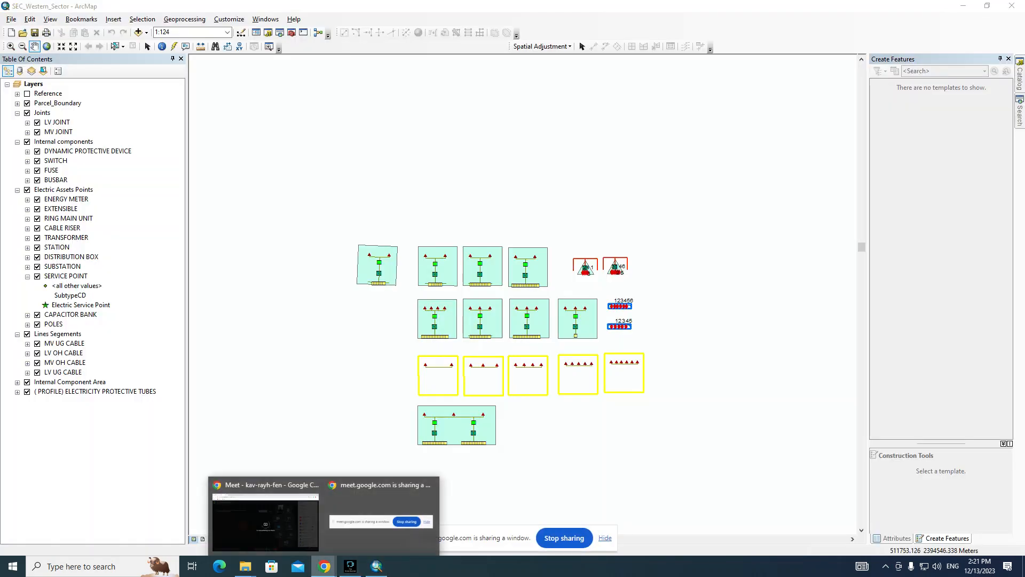
pyautogui.click(262, 520)
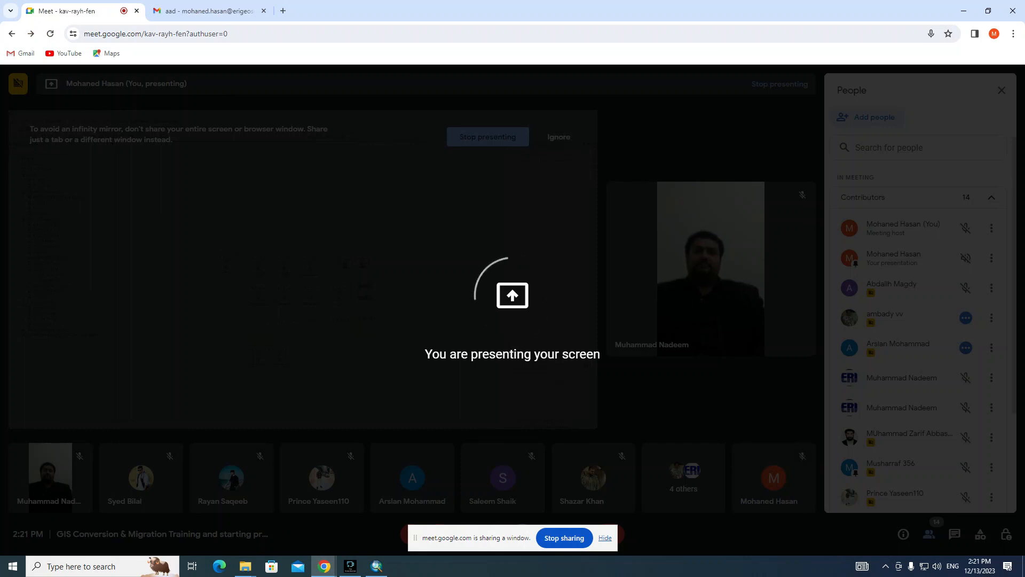
pyautogui.click(605, 538)
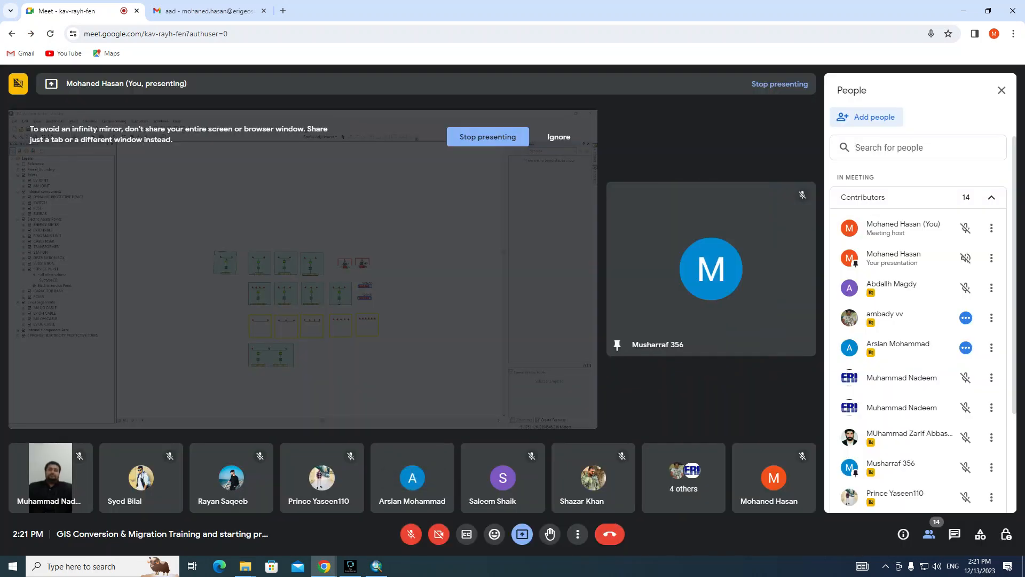
pyautogui.click(411, 534)
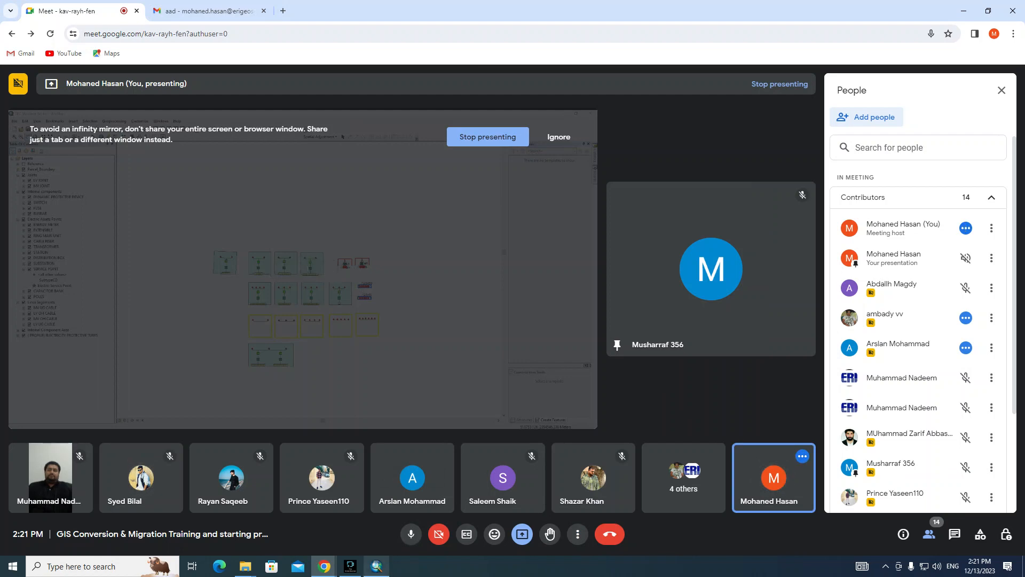
pyautogui.click(376, 566)
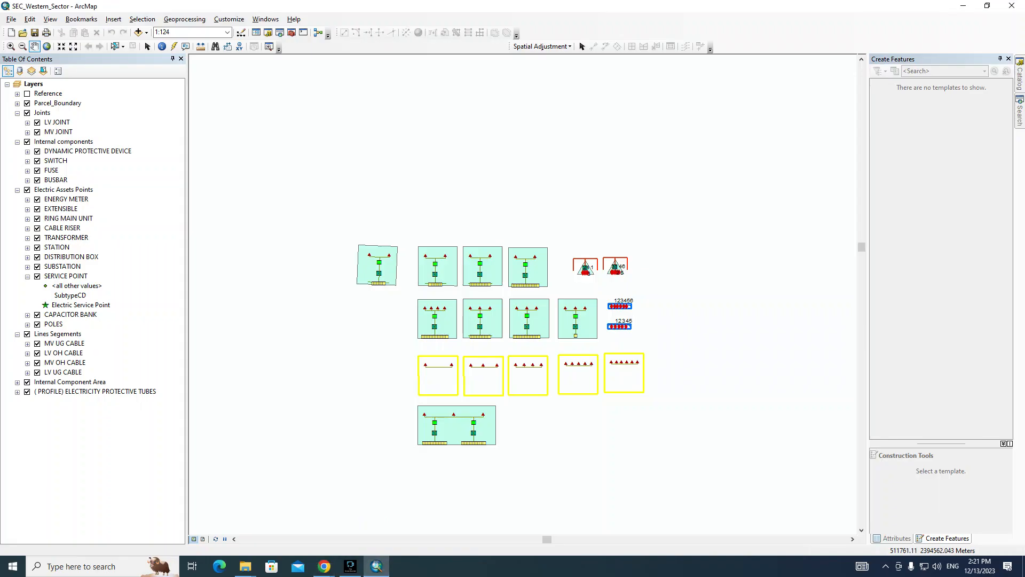
# Step: Examine the component diagrams on the map, especially the two triangular units and the blue-framed numbered boxes
pyautogui.moveTo(550, 326); pyautogui.dragTo(498, 282)
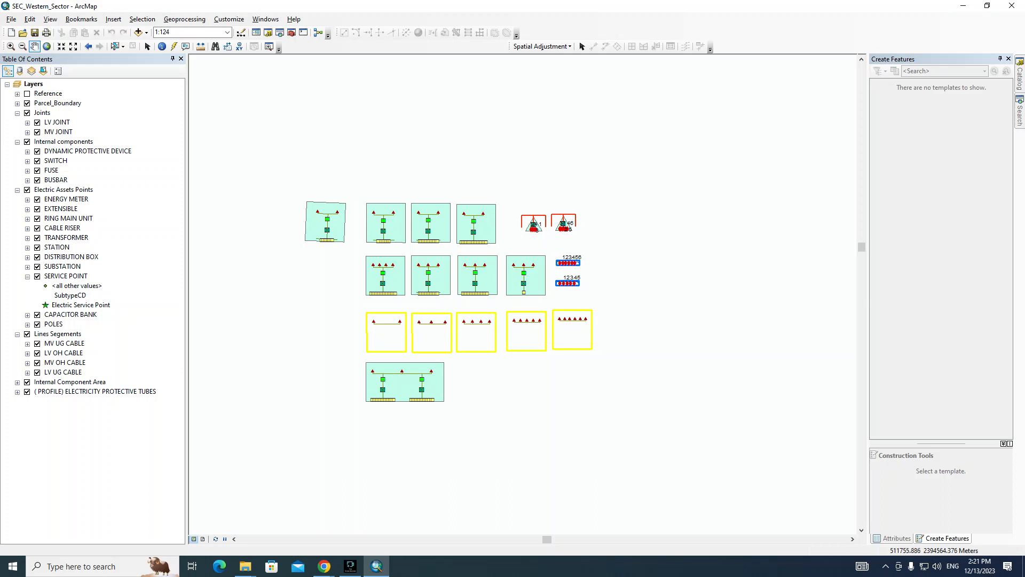
pyautogui.moveTo(299, 171); pyautogui.dragTo(609, 418)
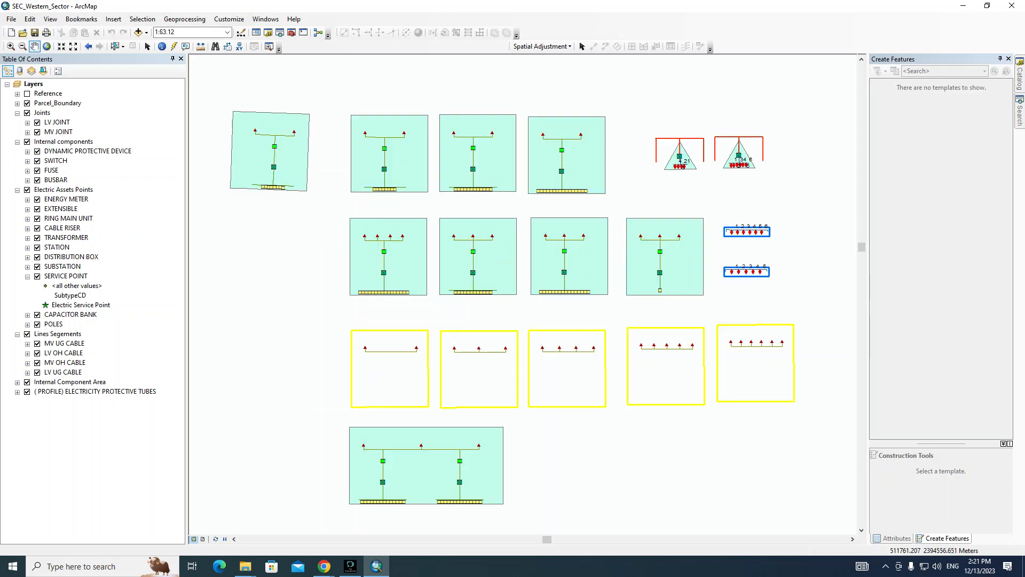
pyautogui.moveTo(530, 406); pyautogui.dragTo(537, 411)
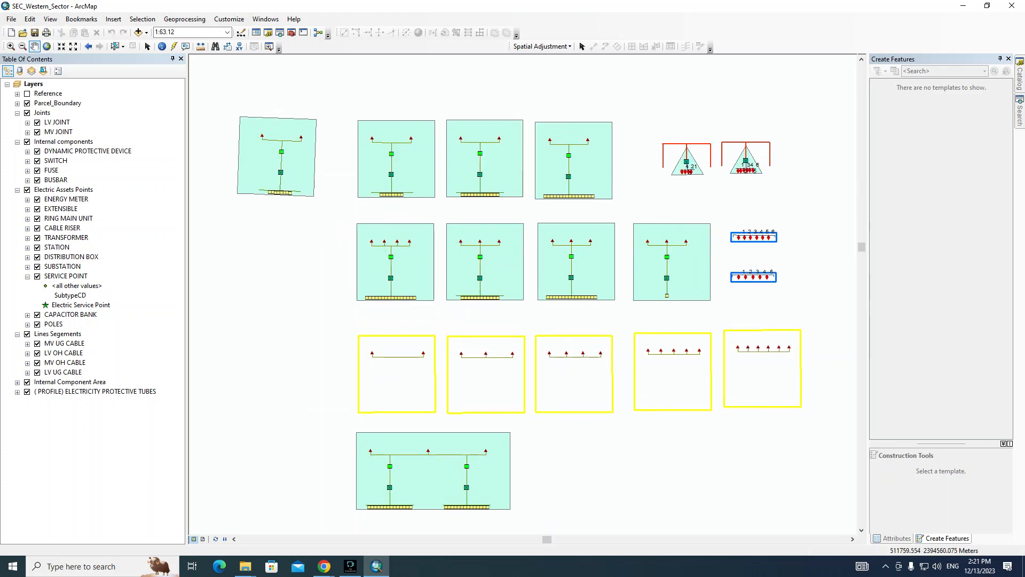
pyautogui.moveTo(714, 349); pyautogui.dragTo(679, 366)
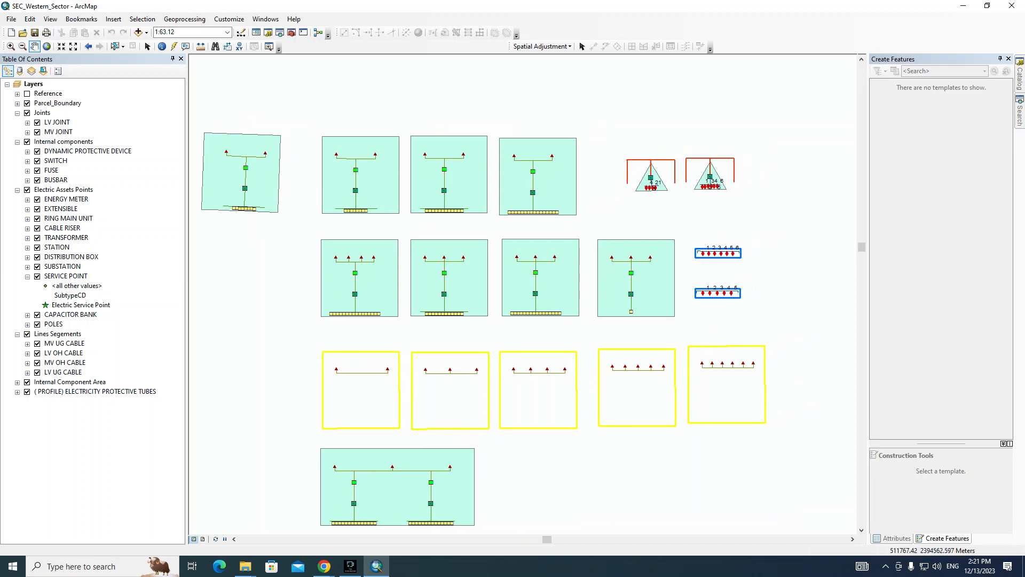
pyautogui.moveTo(630, 143); pyautogui.dragTo(745, 220)
pyautogui.moveTo(535, 208); pyautogui.dragTo(564, 198)
pyautogui.scroll(-2, 563, 199)
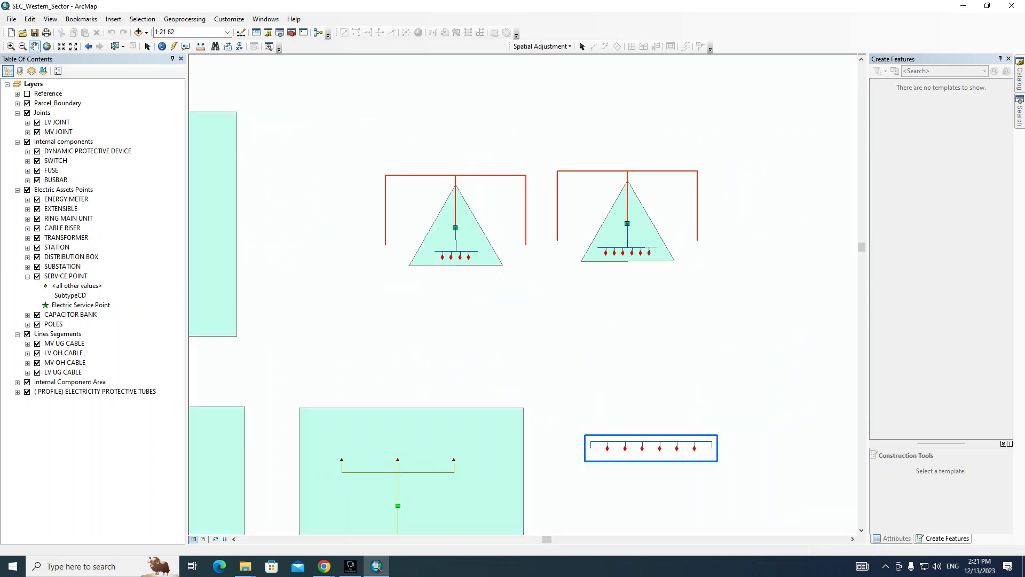
pyautogui.moveTo(619, 468); pyautogui.dragTo(591, 280)
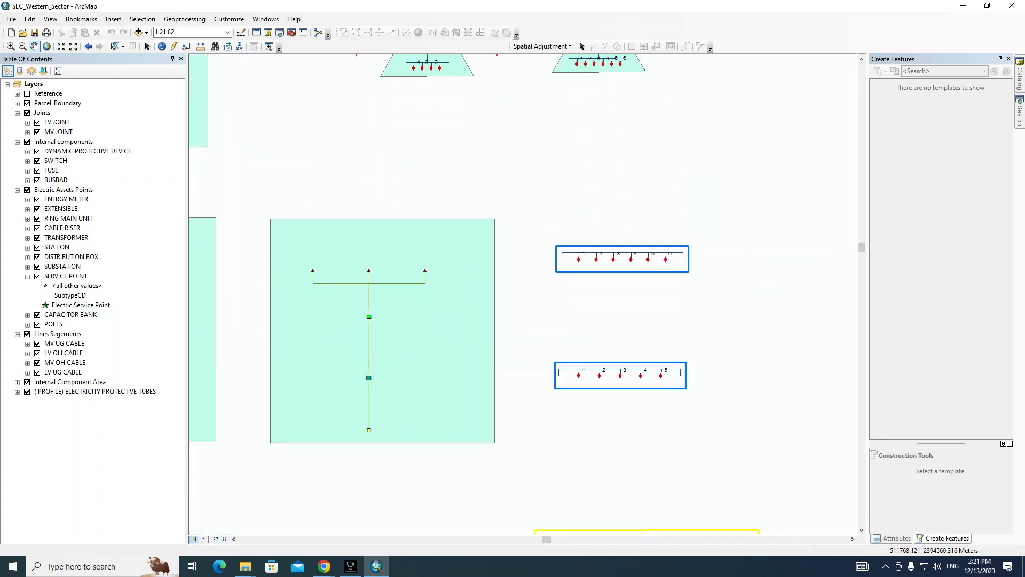
pyautogui.moveTo(591, 280); pyautogui.dragTo(644, 283)
# Step: Examine the green component diagrams, the row of yellow-framed boxes and the wide double-transformer diagram below them
pyautogui.moveTo(368, 219); pyautogui.dragTo(719, 404)
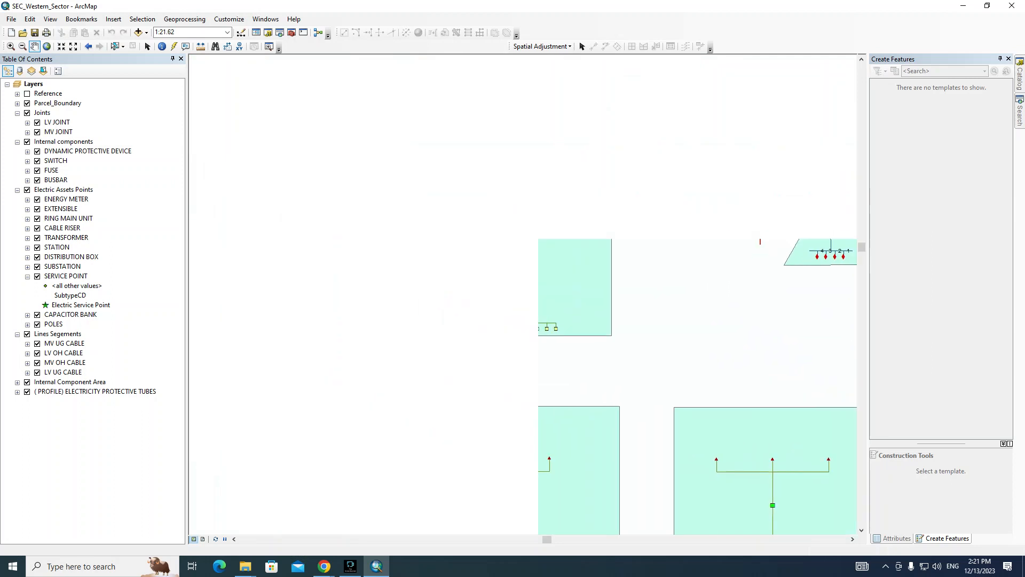
pyautogui.scroll(-2, 460, 285)
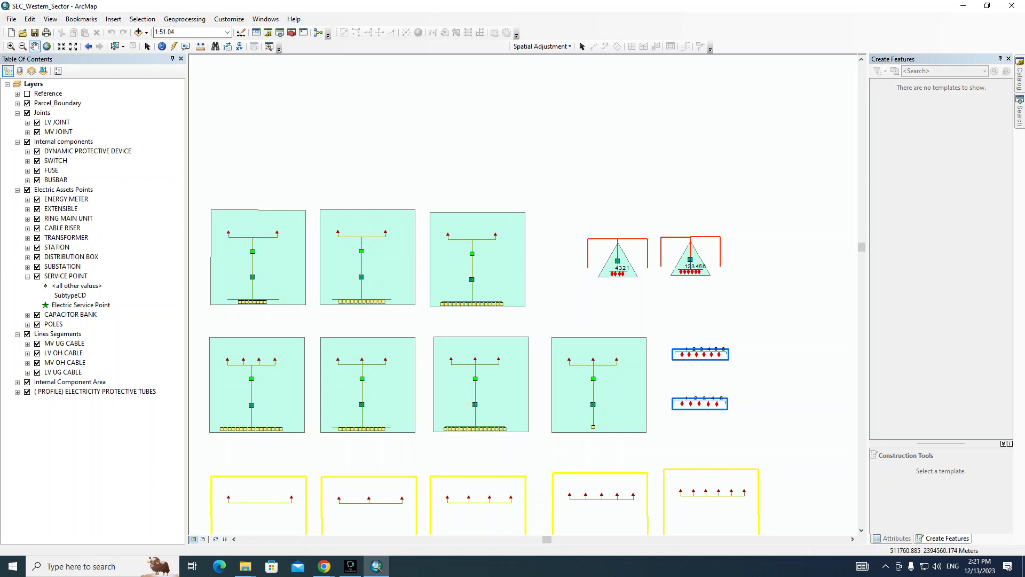
pyautogui.moveTo(475, 395); pyautogui.dragTo(487, 150)
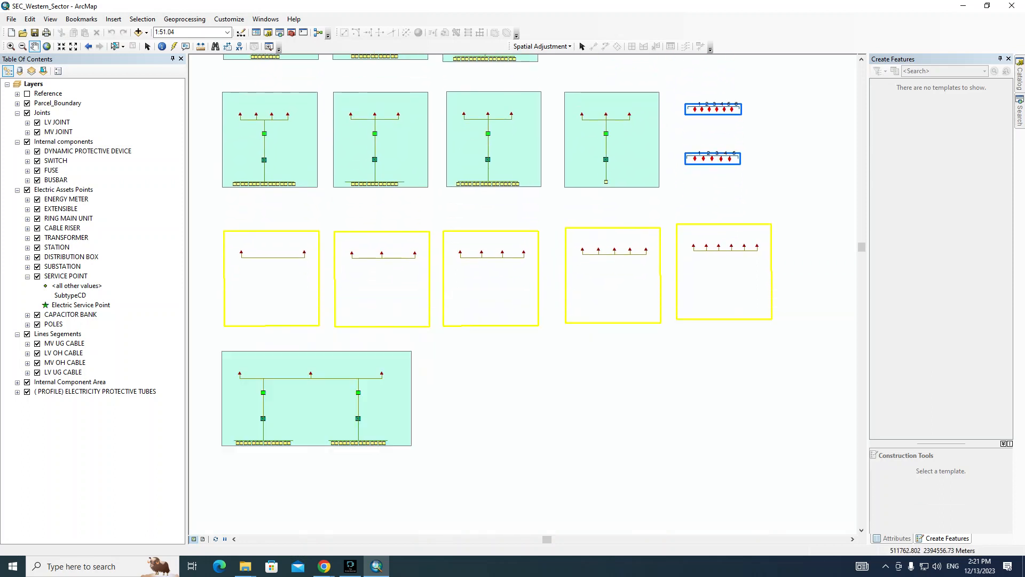
pyautogui.moveTo(555, 230); pyautogui.dragTo(612, 149)
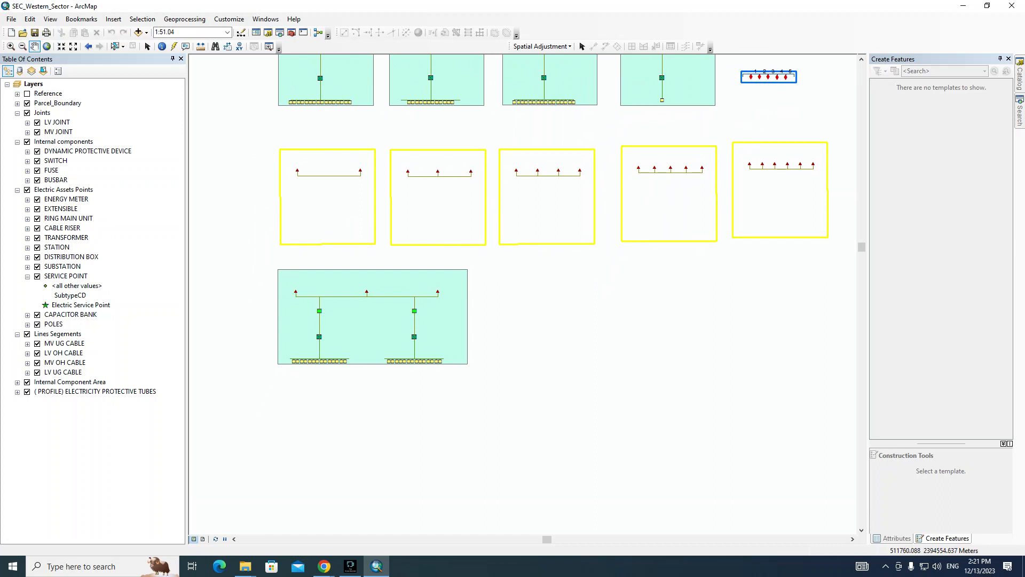
pyautogui.moveTo(612, 149); pyautogui.dragTo(554, 238)
pyautogui.moveTo(609, 148); pyautogui.dragTo(597, 295)
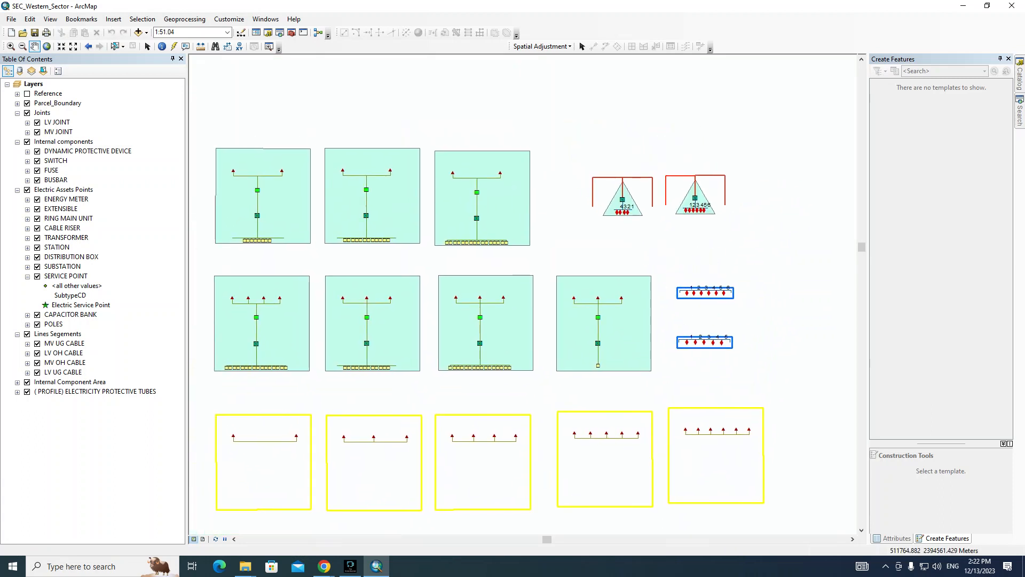
pyautogui.moveTo(468, 297); pyautogui.dragTo(268, 237)
pyautogui.scroll(-5, 431, 233)
pyautogui.scroll(-5, 399, 220)
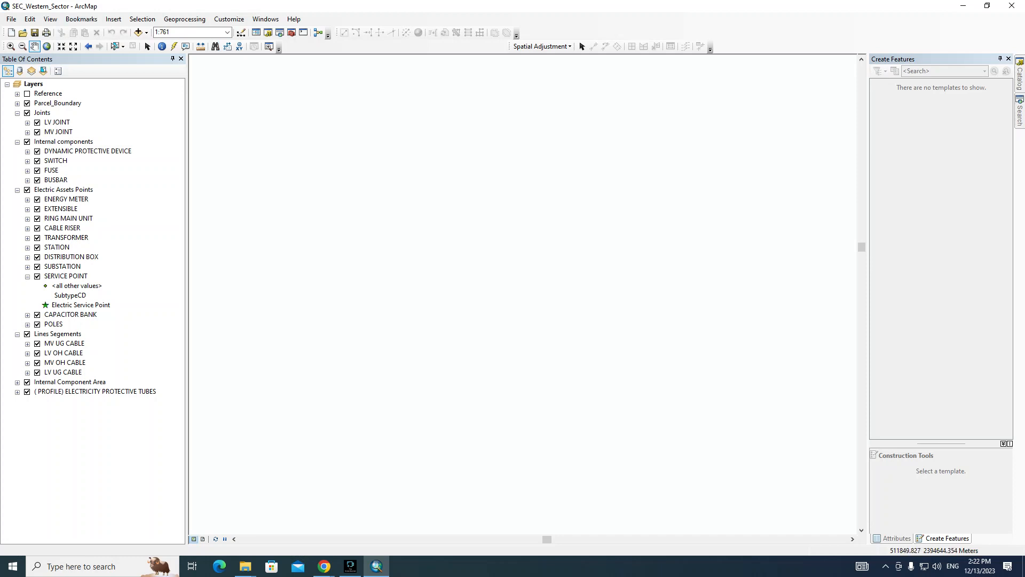
# Step: Inspect the hyperlink base path in the map document properties
pyautogui.hotkey('alt', 'f')
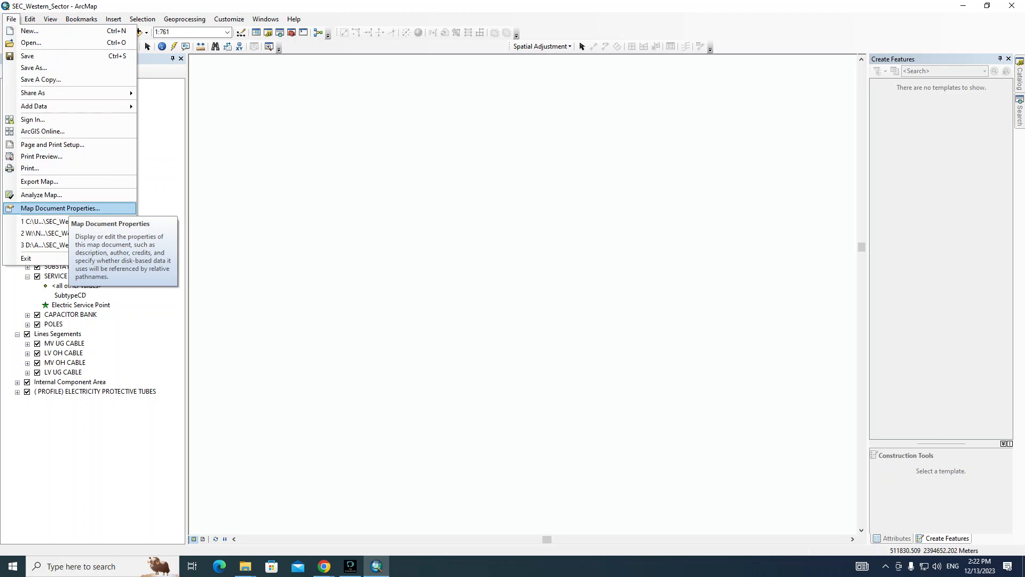
pyautogui.press('Return')
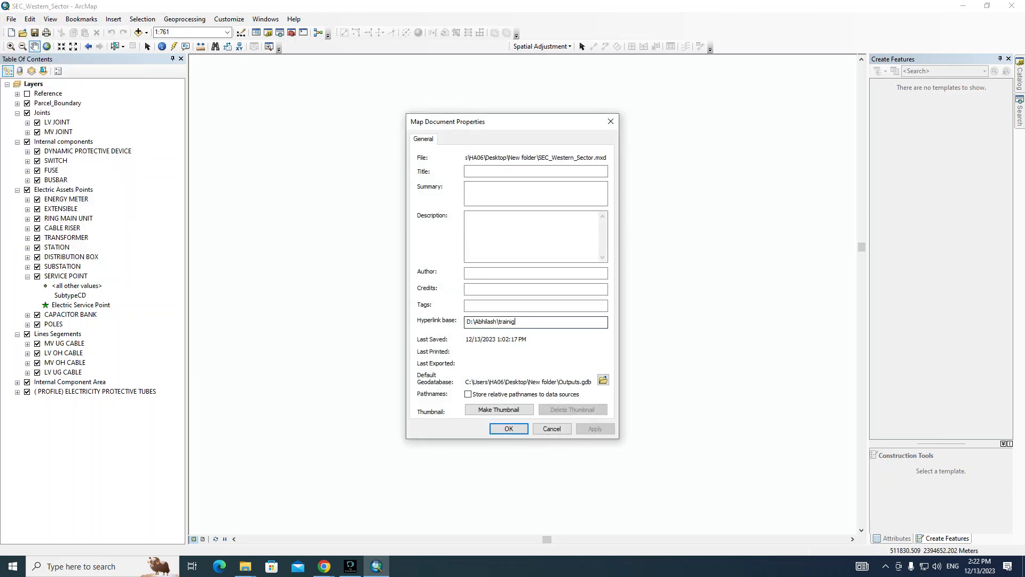
pyautogui.hotkey('shift', 'Left')
pyautogui.hotkey('shift', 'Left')
pyautogui.hotkey('shift', 'Left')
pyautogui.hotkey('shift', 'Left')
pyautogui.hotkey('shift', 'Left')
pyautogui.hotkey('shift', 'Left')
pyautogui.hotkey('shift', 'Left')
pyautogui.hotkey('shift', 'Left')
pyautogui.hotkey('shift', 'Left')
pyautogui.hotkey('shift', 'Left')
pyautogui.hotkey('shift', 'Left')
pyautogui.hotkey('shift', 'Left')
pyautogui.hotkey('shift', 'Left')
pyautogui.hotkey('shift', 'Left')
pyautogui.hotkey('shift', 'Left')
pyautogui.hotkey('shift', 'Left')
pyautogui.hotkey('shift', 'Left')
pyautogui.hotkey('shift', 'Left')
pyautogui.hotkey('shift', 'Left')
pyautogui.hotkey('shift', 'Right')
pyautogui.hotkey('shift', 'Right')
pyautogui.hotkey('shift', 'Right')
pyautogui.hotkey('shift', 'Right')
pyautogui.hotkey('shift', 'Right')
pyautogui.hotkey('shift', 'Right')
pyautogui.hotkey('shift', 'Right')
pyautogui.hotkey('shift', 'Right')
pyautogui.hotkey('shift', 'Right')
pyautogui.hotkey('shift', 'Right')
pyautogui.hotkey('shift', 'Right')
pyautogui.hotkey('shift', 'Right')
pyautogui.hotkey('shift', 'Right')
pyautogui.hotkey('shift', 'Right')
pyautogui.hotkey('shift', 'Right')
pyautogui.hotkey('shift', 'Right')
pyautogui.hotkey('shift', 'Right')
pyautogui.hotkey('shift', 'Right')
pyautogui.hotkey('shift', 'Left')
pyautogui.hotkey('shift', 'Left')
pyautogui.hotkey('shift', 'Left')
pyautogui.hotkey('shift', 'Left')
pyautogui.hotkey('shift', 'Left')
pyautogui.hotkey('shift', 'Left')
pyautogui.hotkey('shift', 'Left')
pyautogui.hotkey('shift', 'Left')
pyautogui.hotkey('shift', 'Left')
pyautogui.hotkey('shift', 'Left')
pyautogui.hotkey('shift', 'Left')
pyautogui.hotkey('shift', 'Left')
pyautogui.hotkey('shift', 'Left')
pyautogui.hotkey('shift', 'Left')
pyautogui.hotkey('shift', 'Left')
pyautogui.hotkey('shift', 'Left')
pyautogui.hotkey('shift', 'Left')
pyautogui.hotkey('shift', 'Left')
pyautogui.hotkey('shift', 'Left')
pyautogui.hotkey('shift', 'Right')
pyautogui.hotkey('shift', 'Right')
pyautogui.hotkey('shift', 'Right')
pyautogui.hotkey('shift', 'Right')
pyautogui.hotkey('shift', 'Right')
pyautogui.hotkey('shift', 'Right')
pyautogui.hotkey('shift', 'Right')
pyautogui.hotkey('shift', 'Right')
pyautogui.hotkey('shift', 'Right')
pyautogui.hotkey('shift', 'Right')
pyautogui.hotkey('shift', 'Right')
pyautogui.hotkey('shift', 'Right')
pyautogui.hotkey('shift', 'Right')
pyautogui.hotkey('shift', 'Right')
pyautogui.hotkey('shift', 'Right')
pyautogui.hotkey('shift', 'Right')
pyautogui.hotkey('shift', 'Right')
pyautogui.hotkey('shift', 'Right')
pyautogui.hotkey('shift', 'Right')
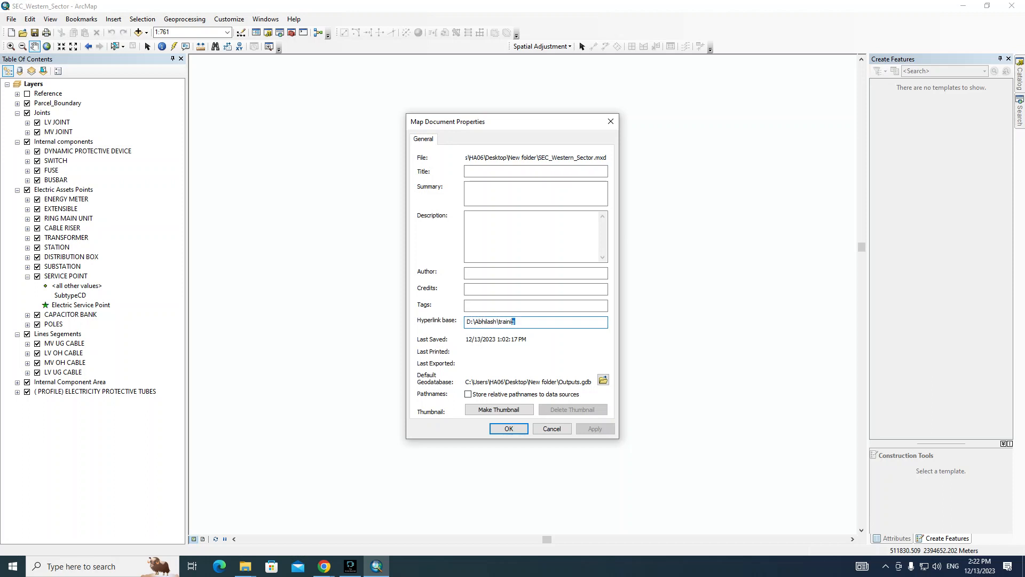
pyautogui.hotkey('shift', 'Left')
pyautogui.hotkey('shift', 'Left')
pyautogui.hotkey('shift', 'Left')
pyautogui.hotkey('shift', 'Left')
pyautogui.hotkey('shift', 'Left')
pyautogui.hotkey('shift', 'Left')
pyautogui.hotkey('shift', 'Left')
pyautogui.hotkey('shift', 'Left')
pyautogui.hotkey('shift', 'Left')
pyautogui.hotkey('shift', 'Left')
pyautogui.hotkey('shift', 'Left')
pyautogui.hotkey('shift', 'Left')
pyautogui.hotkey('shift', 'Left')
pyautogui.hotkey('shift', 'Left')
pyautogui.hotkey('shift', 'Left')
pyautogui.hotkey('shift', 'Left')
pyautogui.hotkey('shift', 'Left')
pyautogui.hotkey('shift', 'Left')
pyautogui.hotkey('shift', 'Right')
pyautogui.hotkey('shift', 'Right')
pyautogui.hotkey('shift', 'Right')
pyautogui.hotkey('shift', 'Right')
pyautogui.hotkey('shift', 'Right')
pyautogui.hotkey('shift', 'Right')
pyautogui.hotkey('shift', 'Right')
pyautogui.hotkey('shift', 'Right')
pyautogui.hotkey('shift', 'Right')
pyautogui.hotkey('shift', 'Right')
pyautogui.hotkey('shift', 'Right')
pyautogui.hotkey('shift', 'Right')
pyautogui.hotkey('shift', 'Right')
pyautogui.hotkey('shift', 'Right')
pyautogui.hotkey('shift', 'Right')
pyautogui.hotkey('shift', 'Right')
pyautogui.hotkey('shift', 'Right')
pyautogui.hotkey('shift', 'Right')
pyautogui.hotkey('shift', 'Right')
pyautogui.hotkey('shift', 'Left')
pyautogui.hotkey('shift', 'Left')
pyautogui.hotkey('shift', 'Left')
pyautogui.hotkey('shift', 'Left')
pyautogui.hotkey('shift', 'Left')
pyautogui.hotkey('shift', 'Left')
pyautogui.hotkey('shift', 'Left')
pyautogui.hotkey('shift', 'Left')
pyautogui.hotkey('shift', 'Left')
pyautogui.hotkey('shift', 'Left')
pyautogui.hotkey('shift', 'Left')
pyautogui.hotkey('shift', 'Left')
pyautogui.hotkey('shift', 'Left')
pyautogui.hotkey('shift', 'Left')
pyautogui.hotkey('shift', 'Left')
pyautogui.hotkey('shift', 'Left')
pyautogui.hotkey('shift', 'Left')
pyautogui.hotkey('shift', 'Left')
pyautogui.moveTo(516, 322); pyautogui.dragTo(466, 322)
pyautogui.click(509, 428)
# Step: Save the map view showing all the component diagrams as a bookmark named templates and recall that bookmark
pyautogui.scroll(-3, 469, 287)
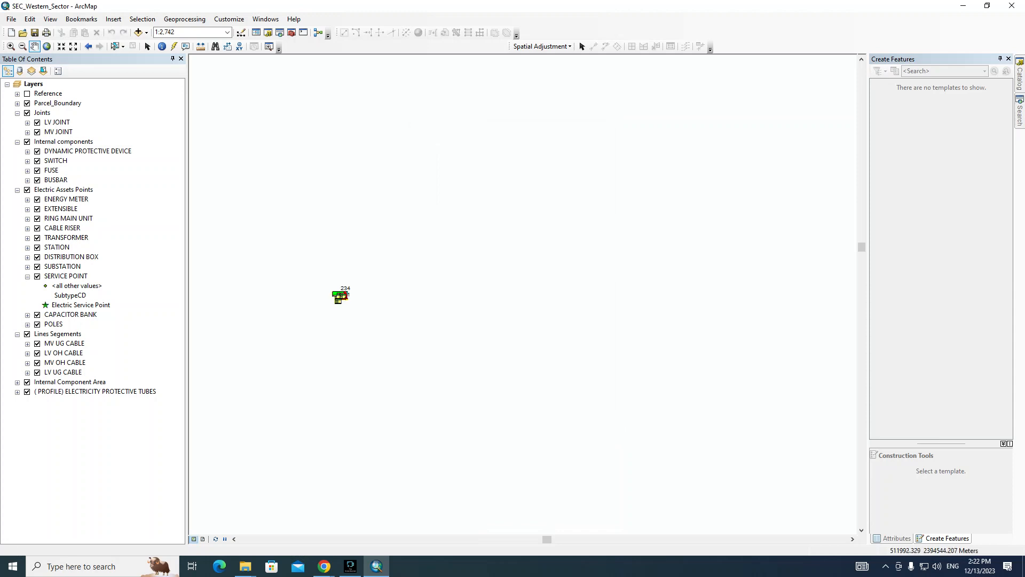
pyautogui.moveTo(502, 312); pyautogui.dragTo(463, 315)
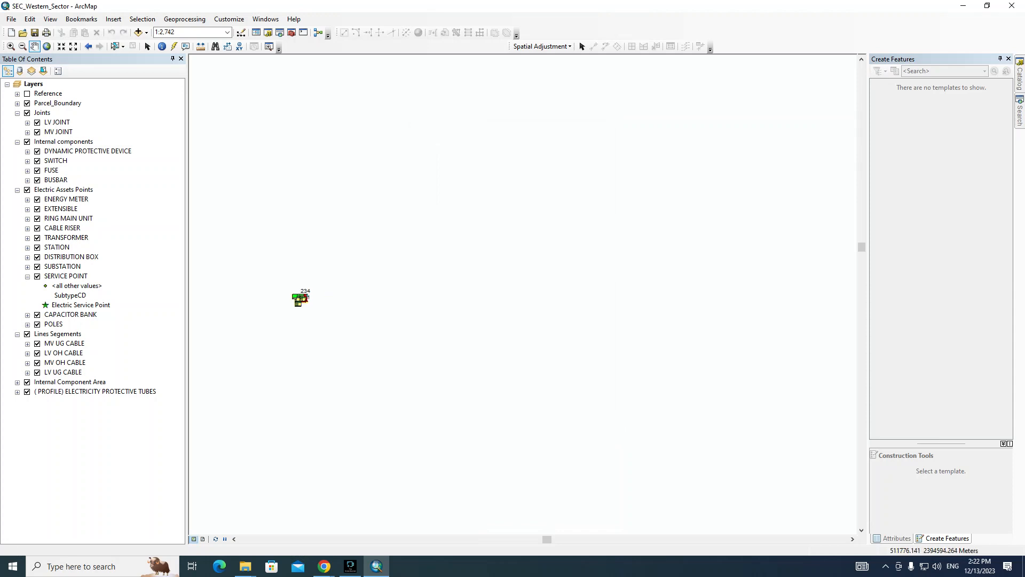
pyautogui.scroll(-4, 473, 293)
pyautogui.scroll(10, 395, 295)
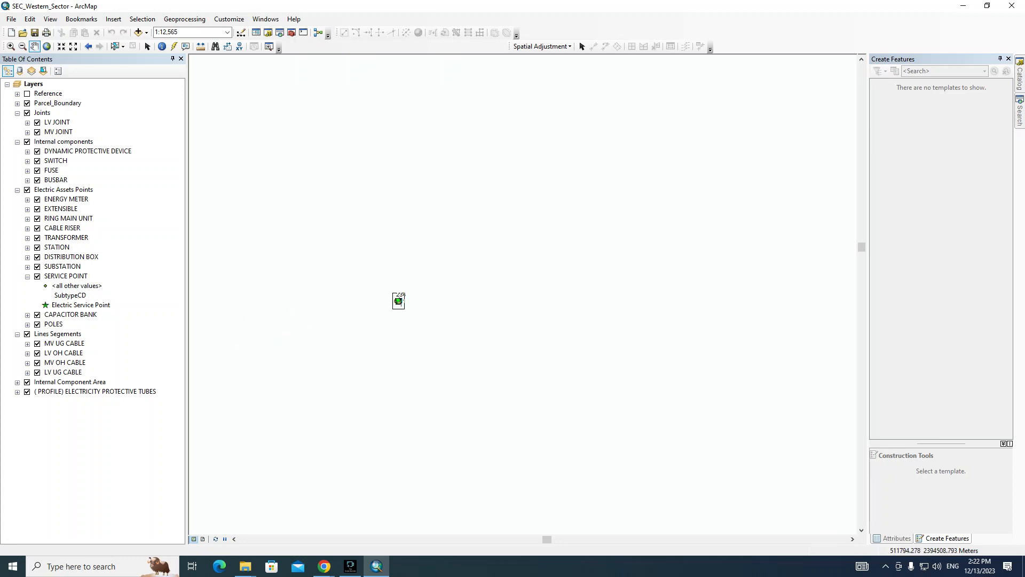
pyautogui.moveTo(491, 261); pyautogui.dragTo(586, 338)
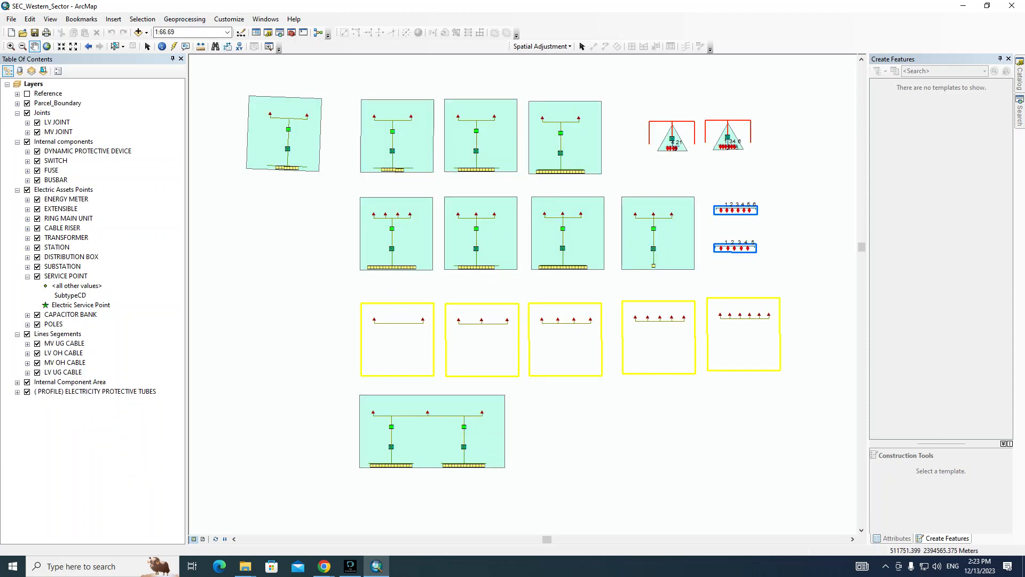
pyautogui.click(81, 19)
pyautogui.click(106, 31)
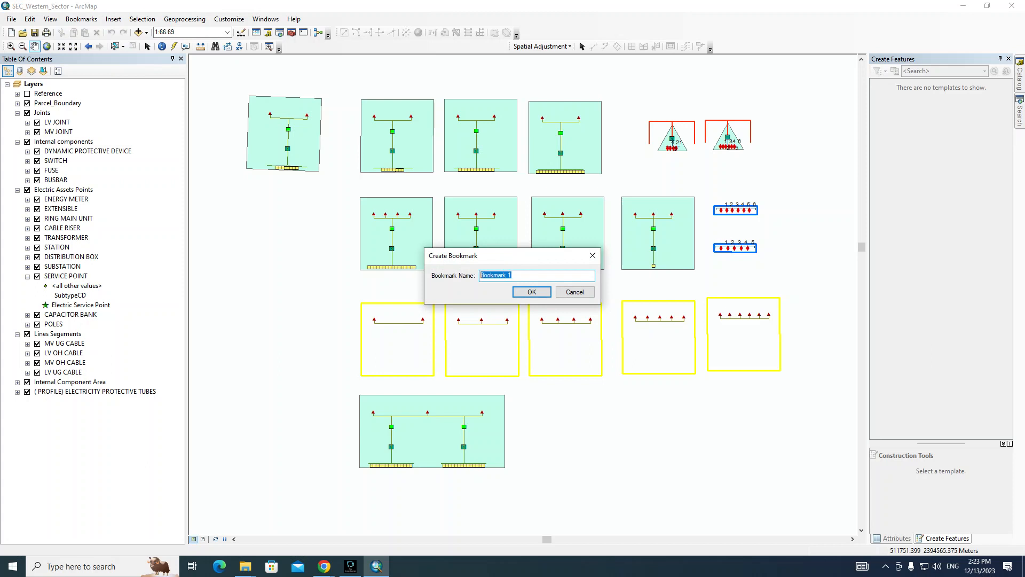
pyautogui.press('Return')
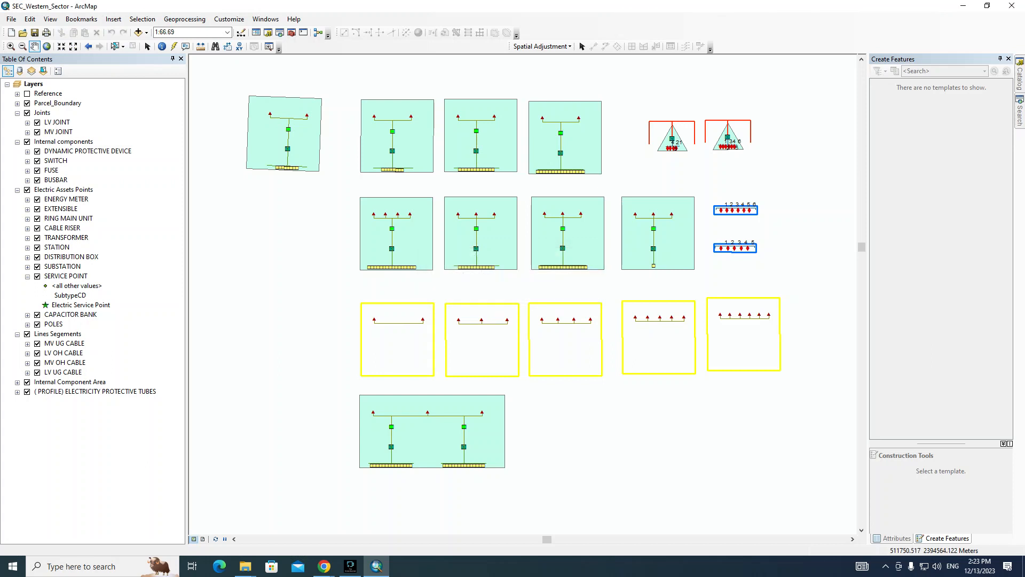
pyautogui.click(81, 19)
pyautogui.click(96, 53)
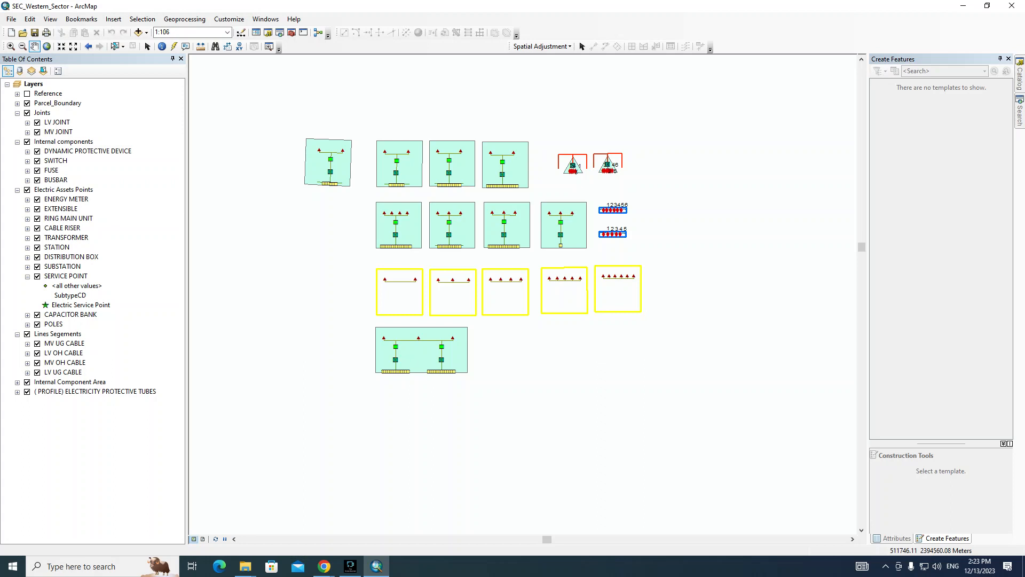
# Step: Open the attribute table of the DISTRIBUTION BOX layer and reduce its height to leave more room for the map
pyautogui.click(71, 257)
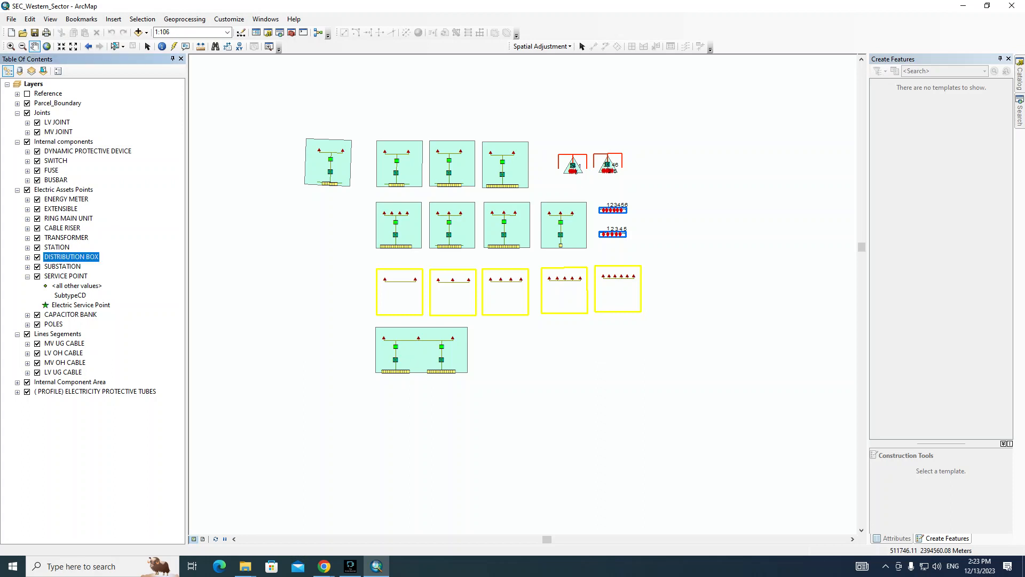
pyautogui.rightClick(75, 256)
pyautogui.click(102, 285)
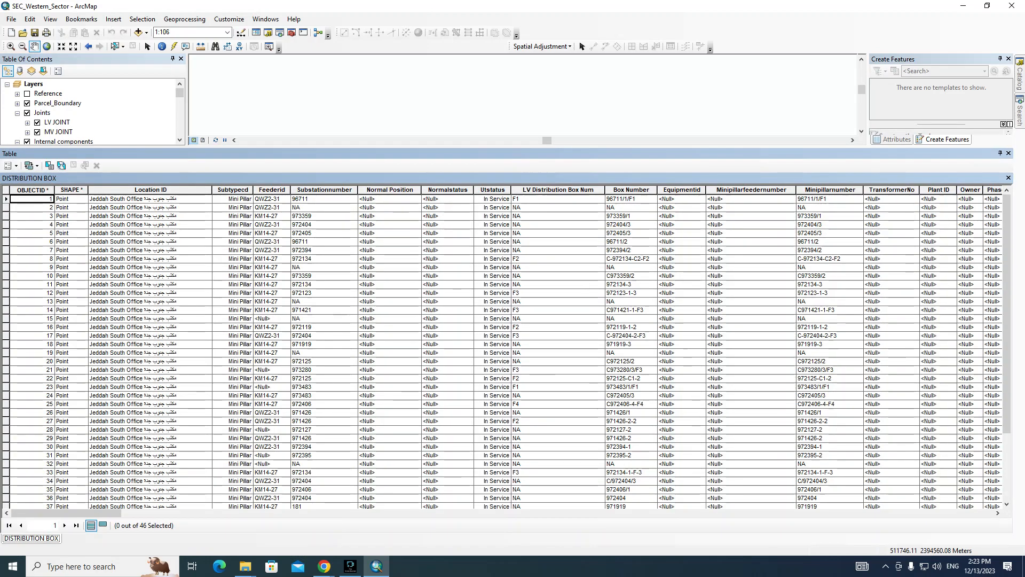
pyautogui.moveTo(534, 148); pyautogui.dragTo(533, 301)
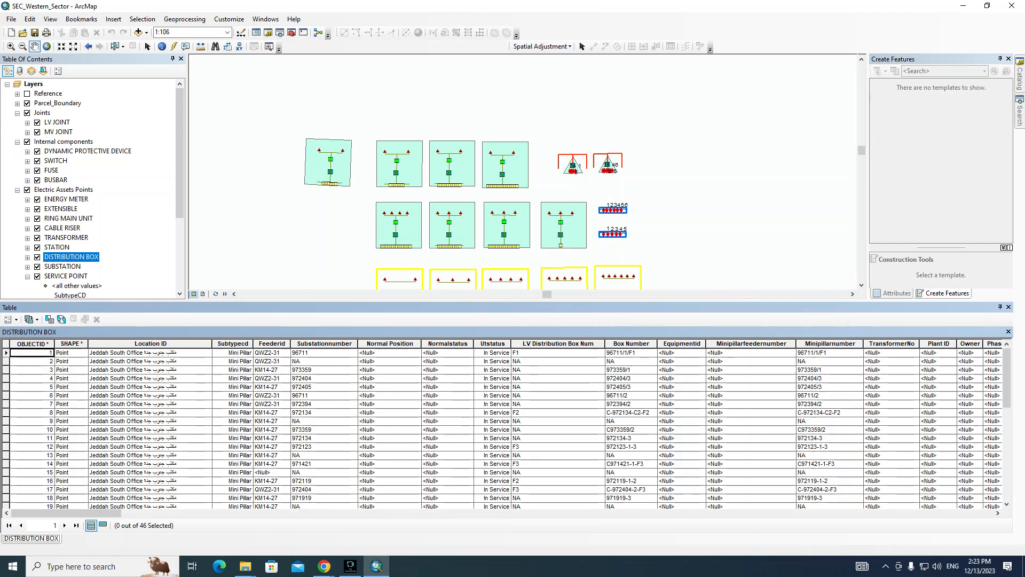
# Step: Select the distribution box record with OBJECTID 1 and pan the map to its point for a closer view
pyautogui.click(6, 353)
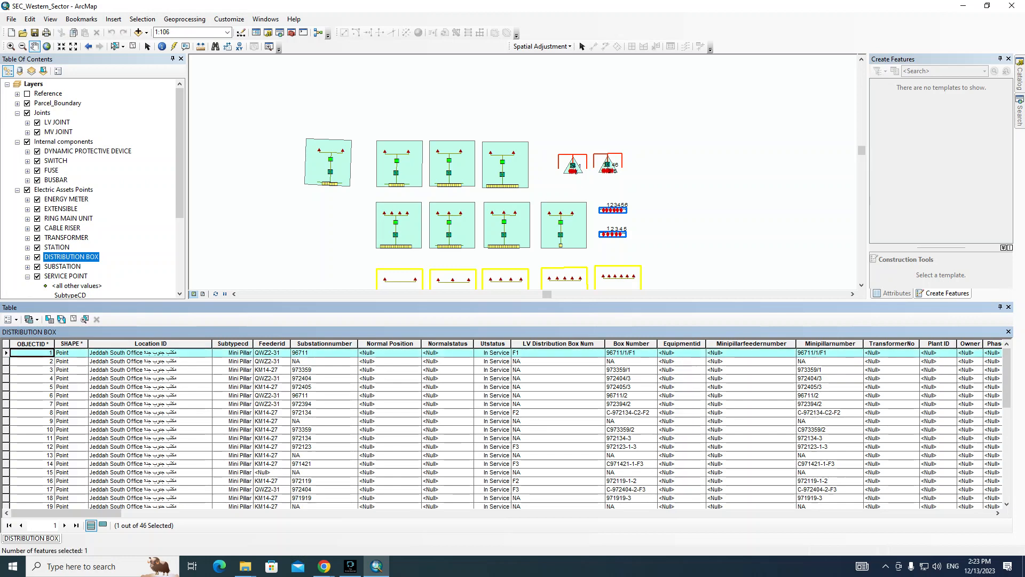
pyautogui.rightClick(6, 353)
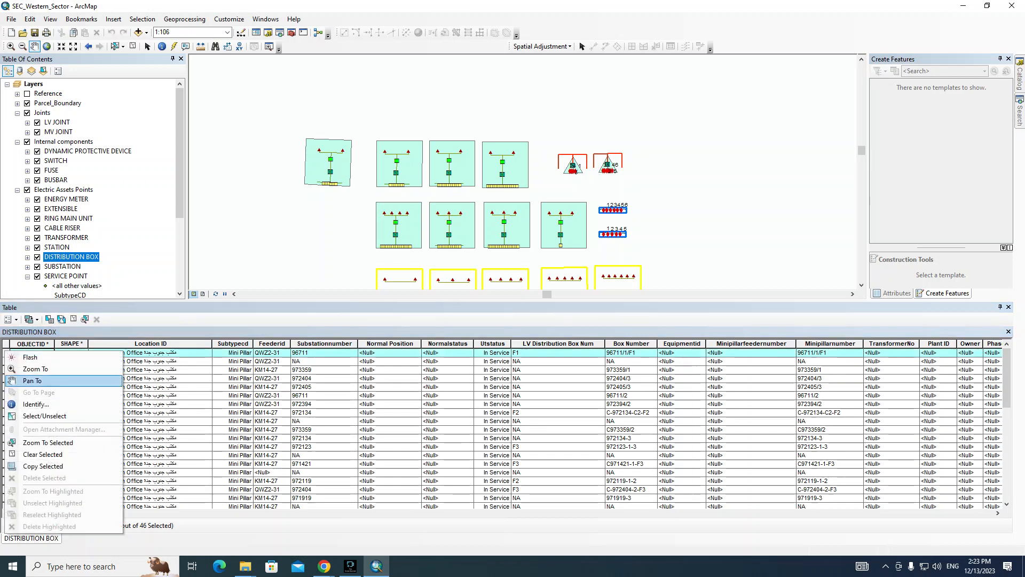
pyautogui.click(32, 381)
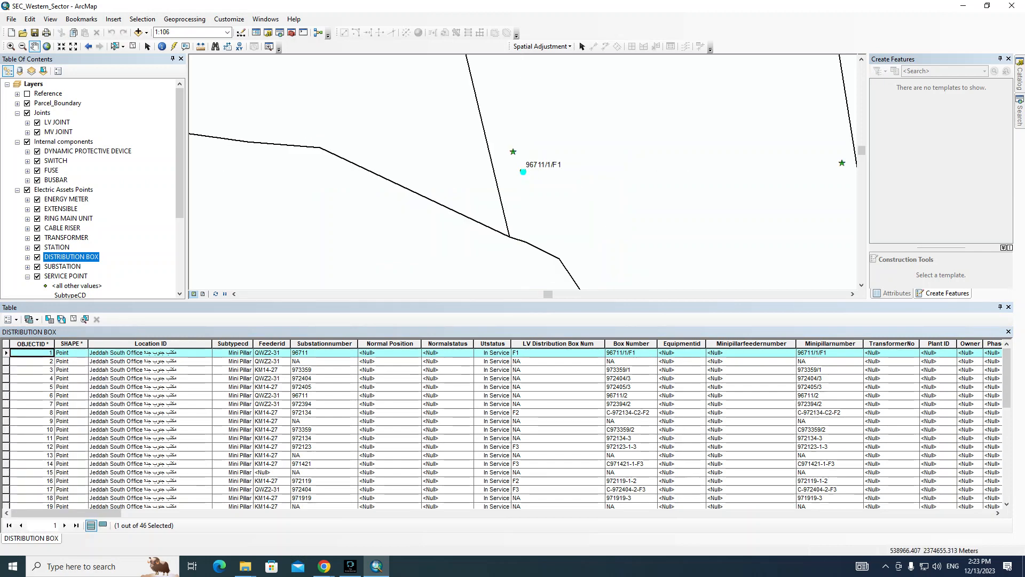
pyautogui.moveTo(523, 171); pyautogui.dragTo(483, 202)
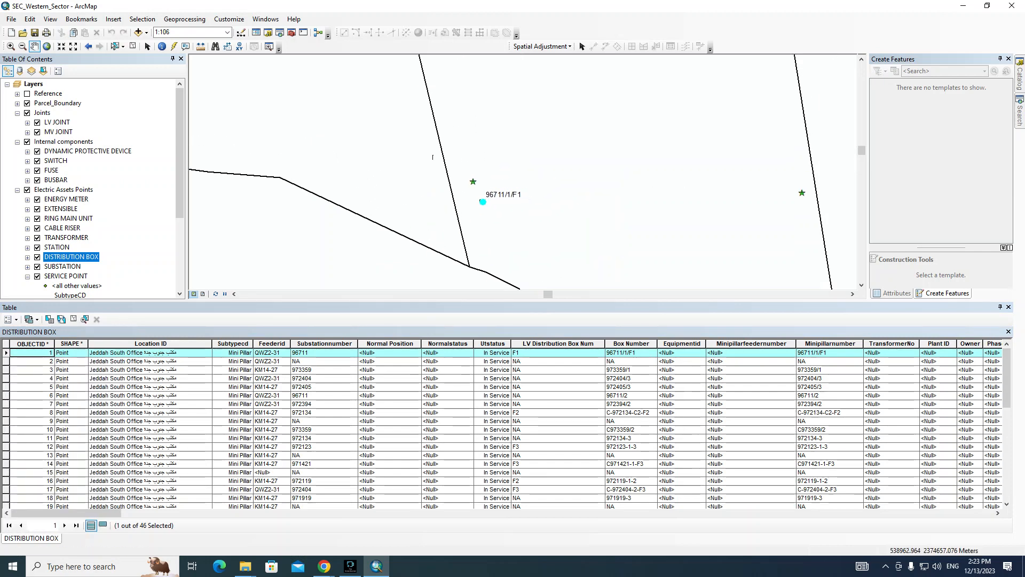
pyautogui.moveTo(432, 153); pyautogui.dragTo(513, 256)
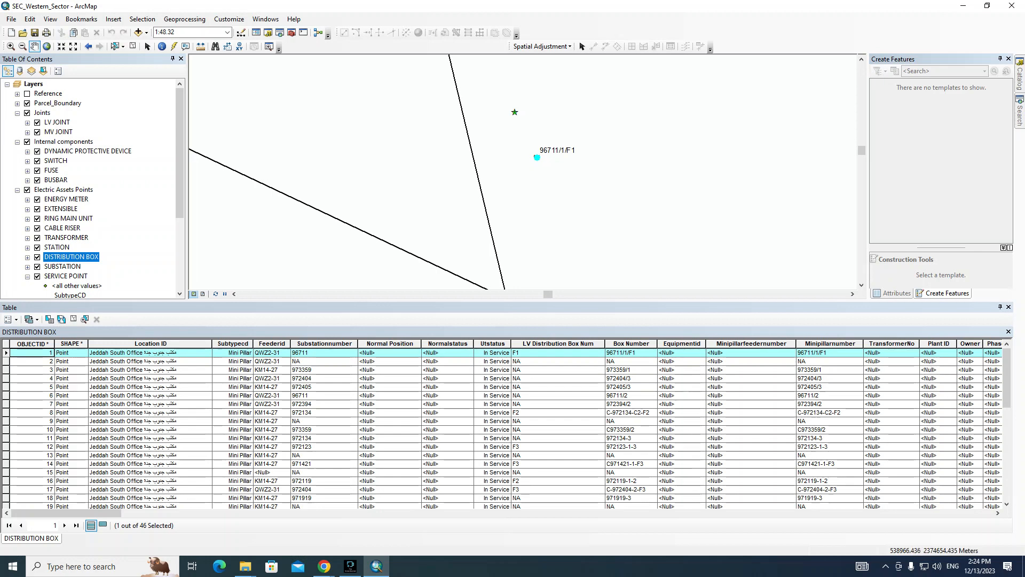
pyautogui.moveTo(550, 165); pyautogui.dragTo(521, 179)
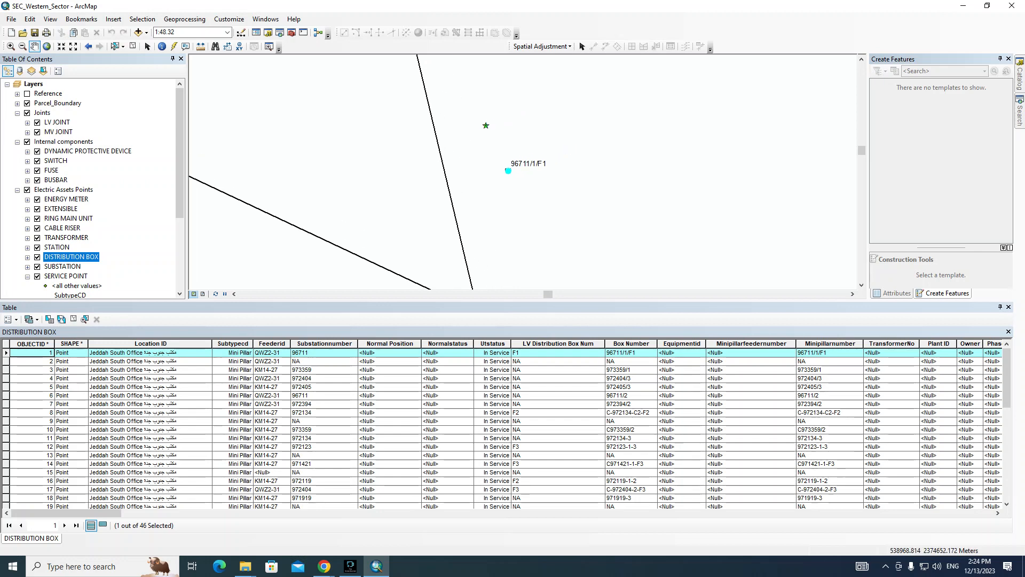
# Step: Close the DISTRIBUTION BOX attribute table to view the selected point in the full map area
pyautogui.click(1008, 307)
pyautogui.moveTo(534, 213); pyautogui.dragTo(522, 292)
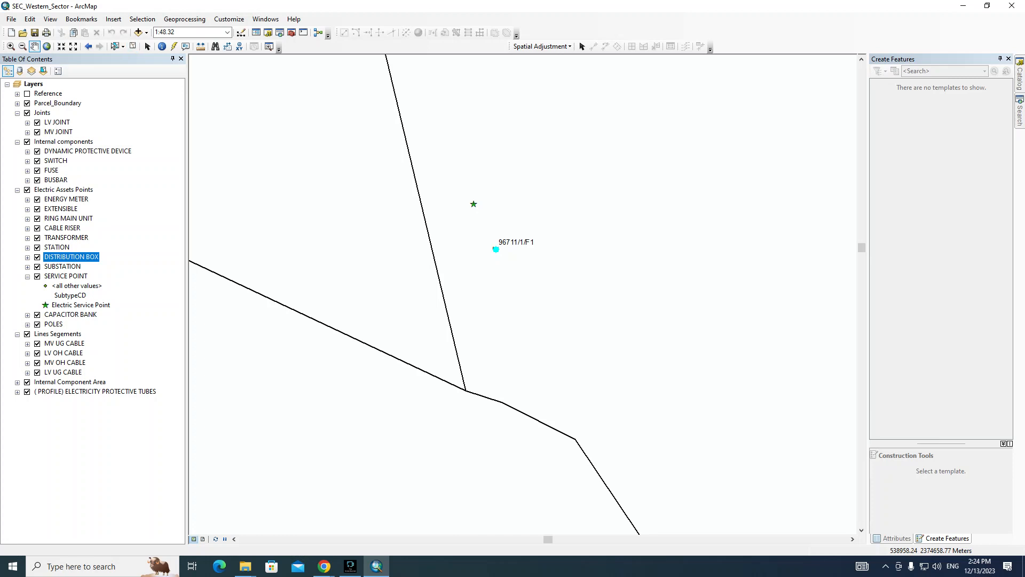
# Step: Recall the templates bookmark to examine the two numbered blue-outlined templates, and return to the selected distribution box view
pyautogui.click(81, 18)
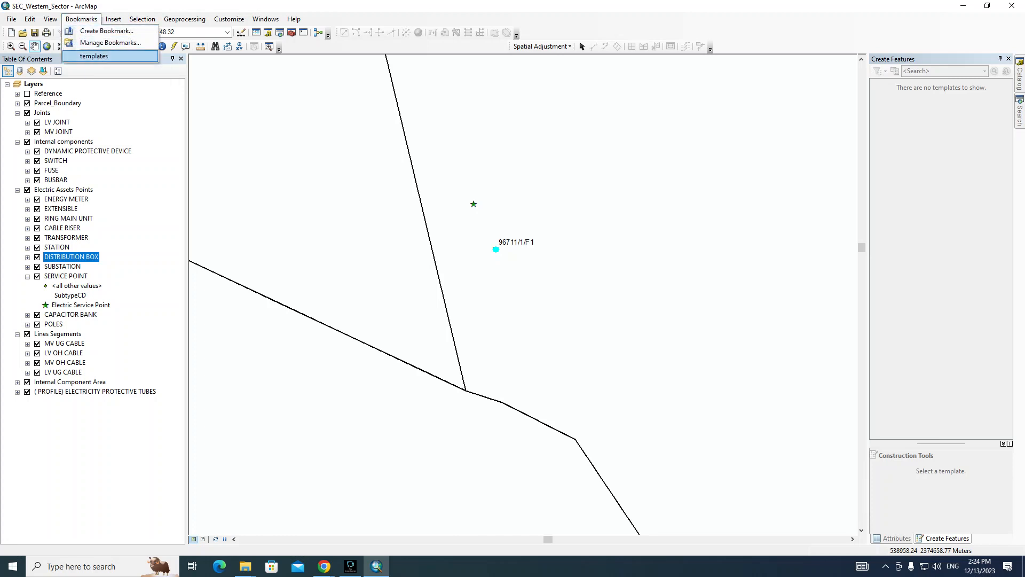
pyautogui.click(93, 55)
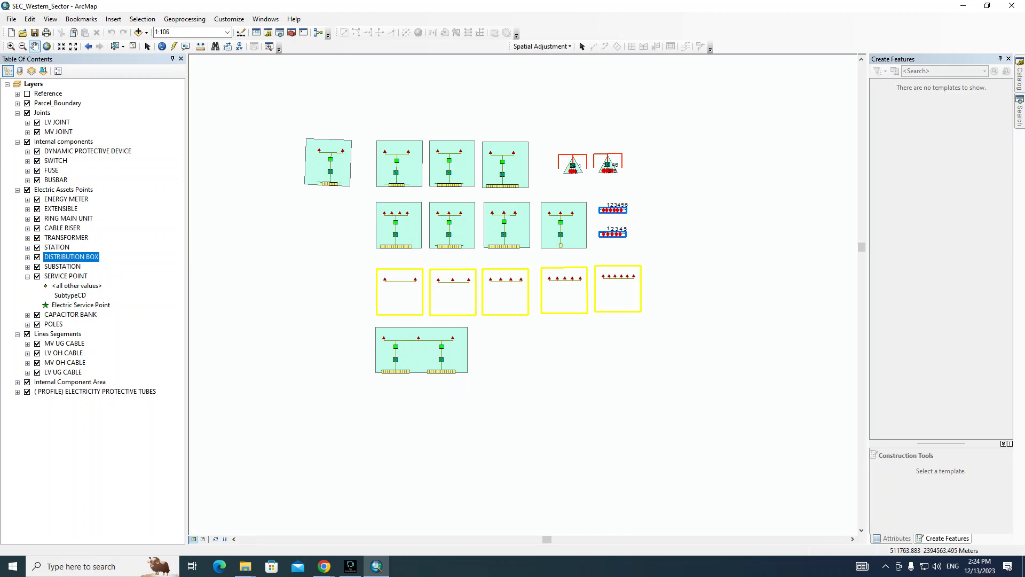
pyautogui.moveTo(590, 191); pyautogui.dragTo(637, 251)
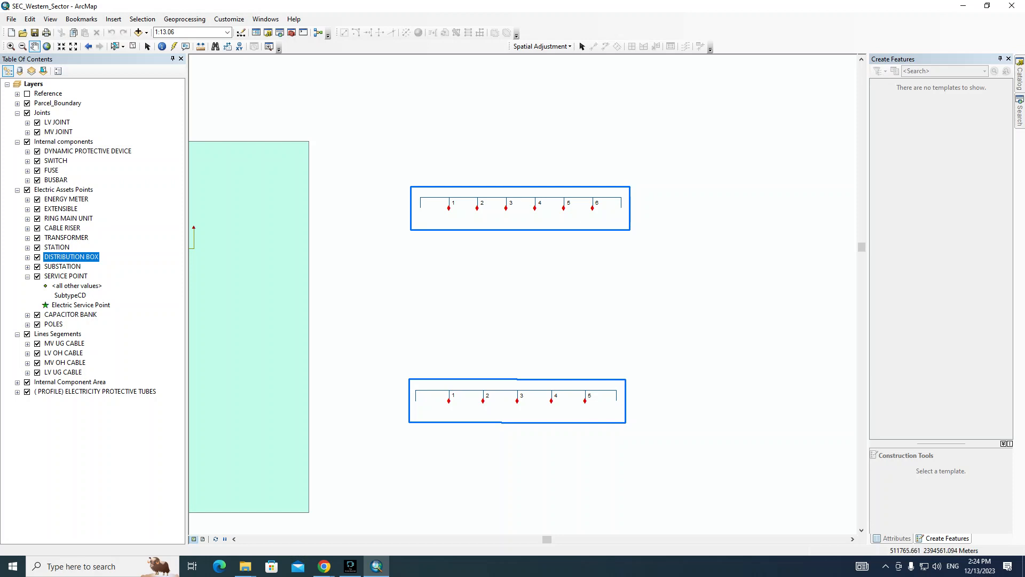
pyautogui.click(88, 46)
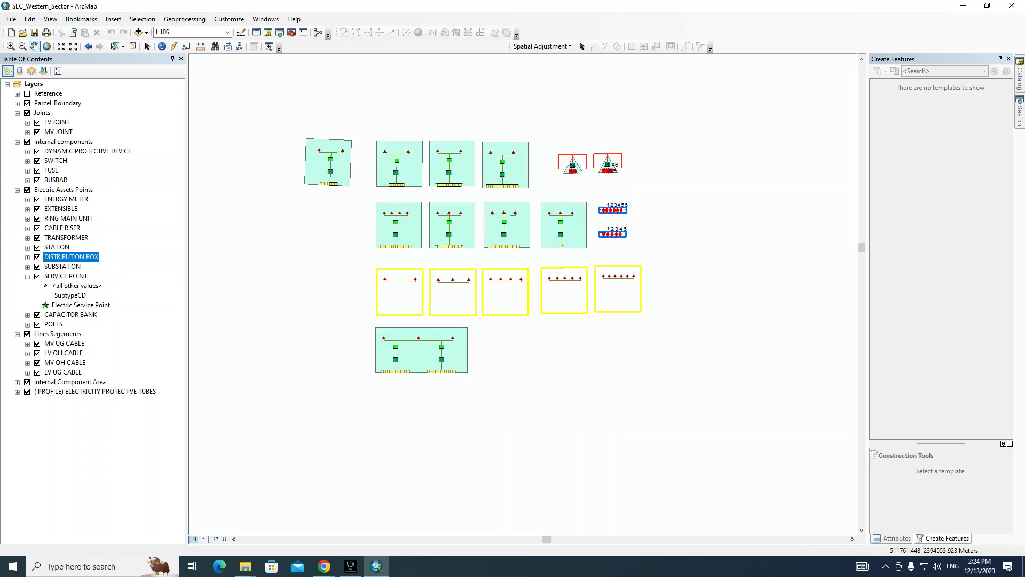
pyautogui.click(88, 47)
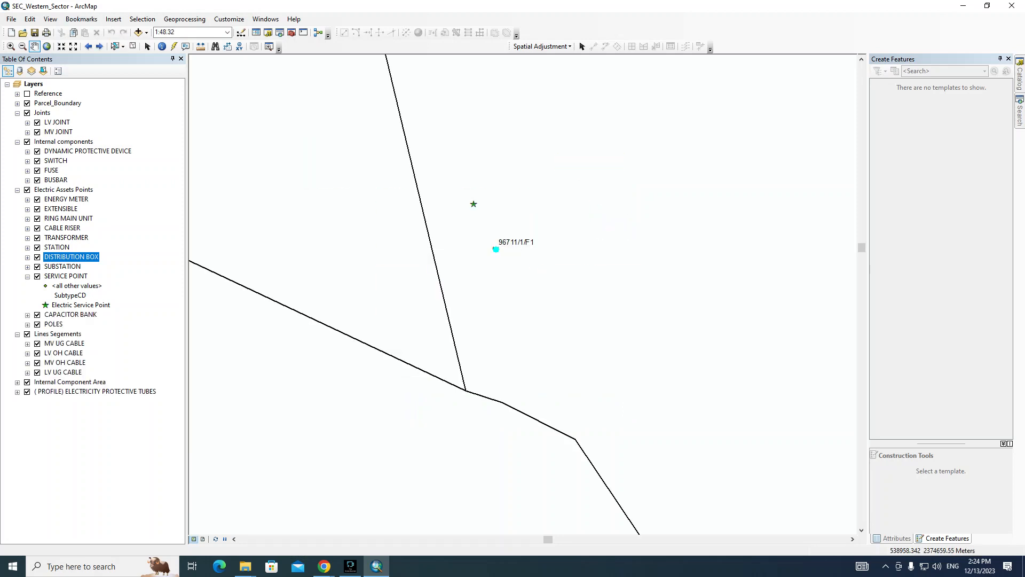
# Step: Enable document hyperlinks for the DISTRIBUTION BOX layer using the Hyper Link field and save the map document
pyautogui.click(174, 47)
pyautogui.rightClick(75, 254)
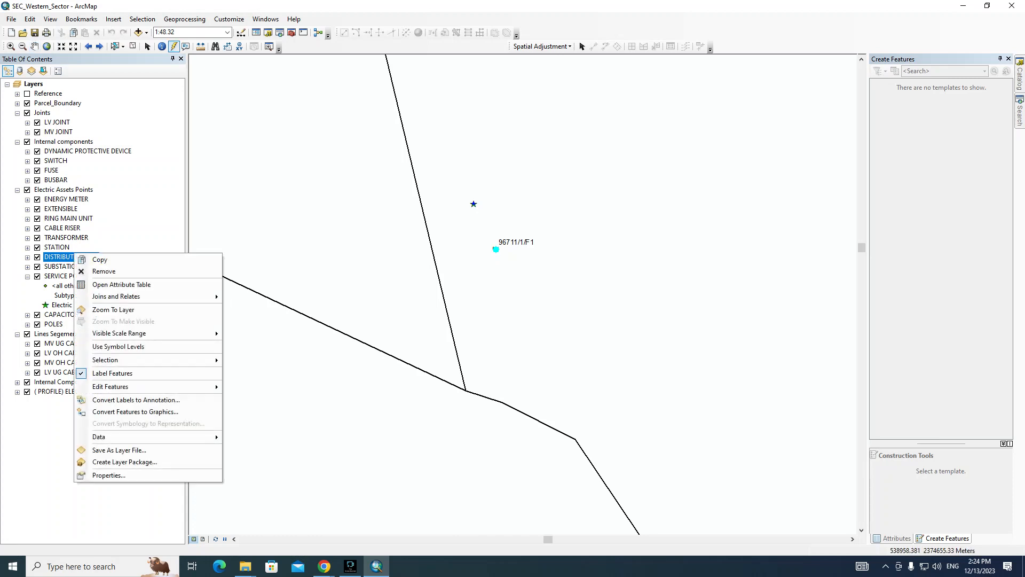
pyautogui.click(108, 475)
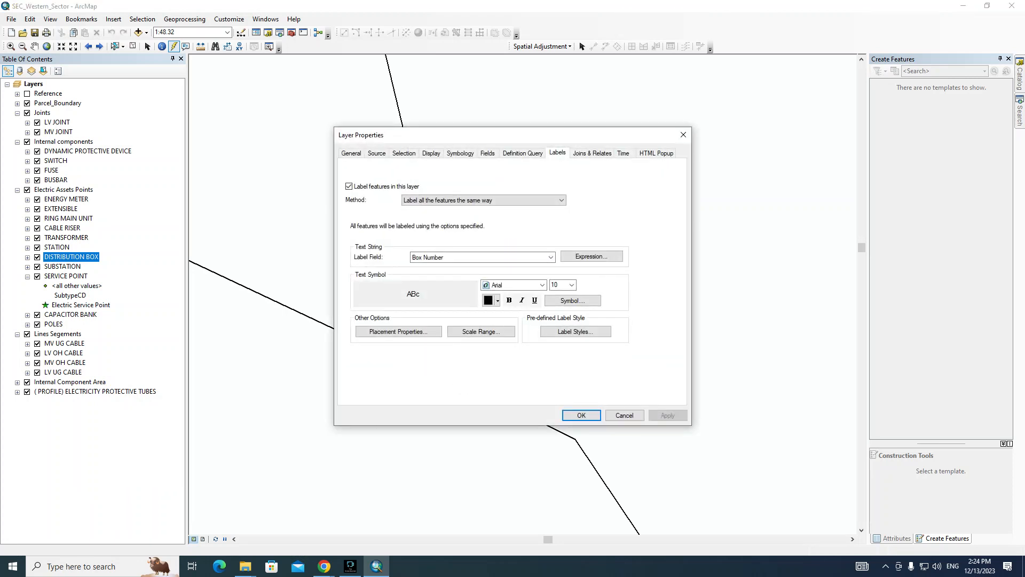
pyautogui.click(431, 153)
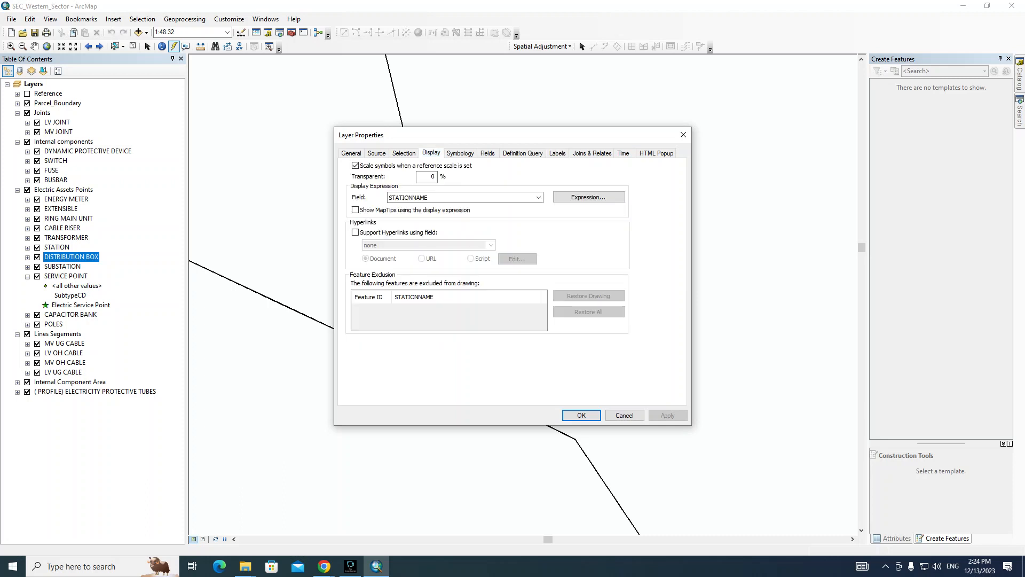
pyautogui.click(356, 232)
pyautogui.click(491, 245)
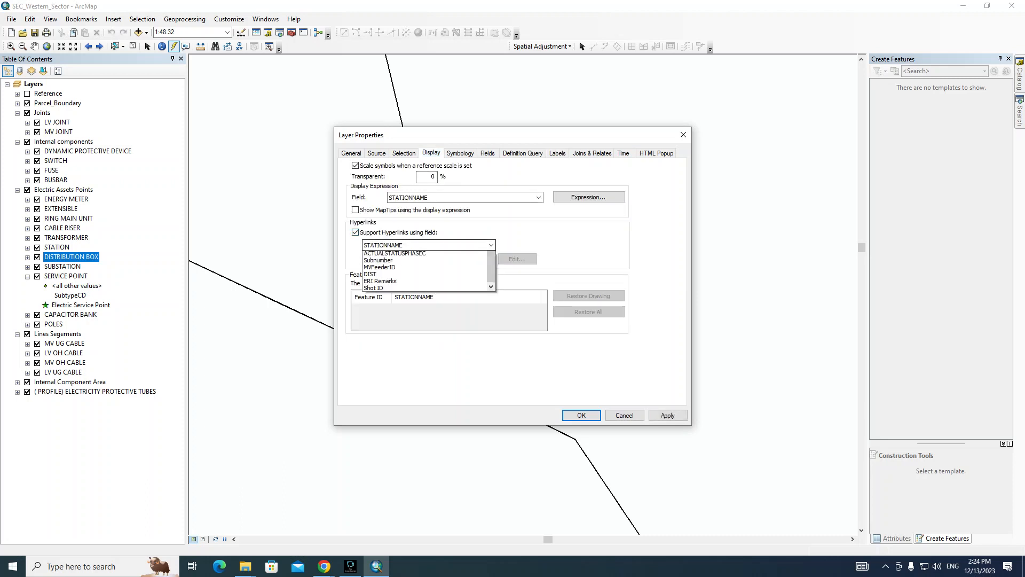
pyautogui.press('h')
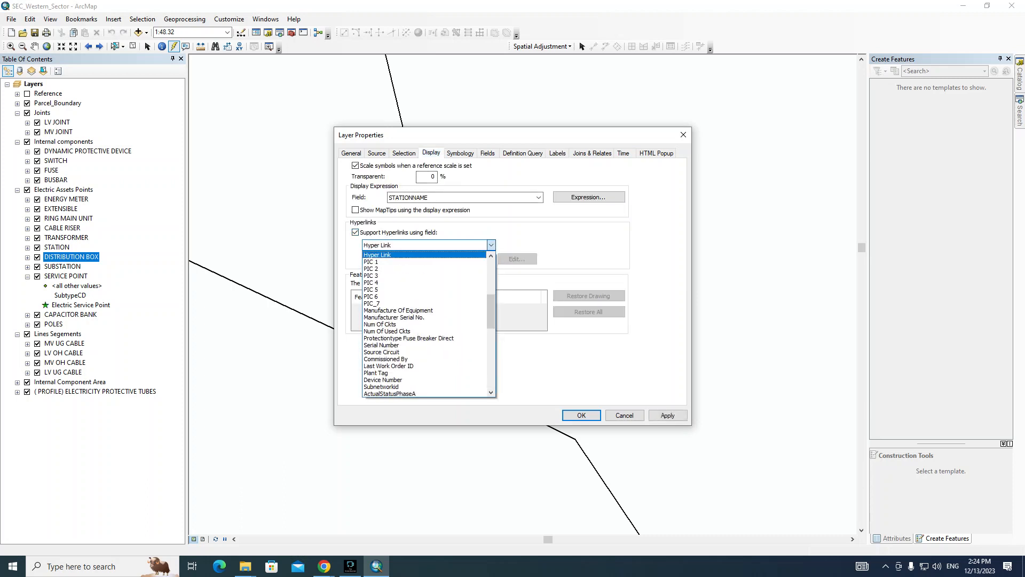
pyautogui.press('Return')
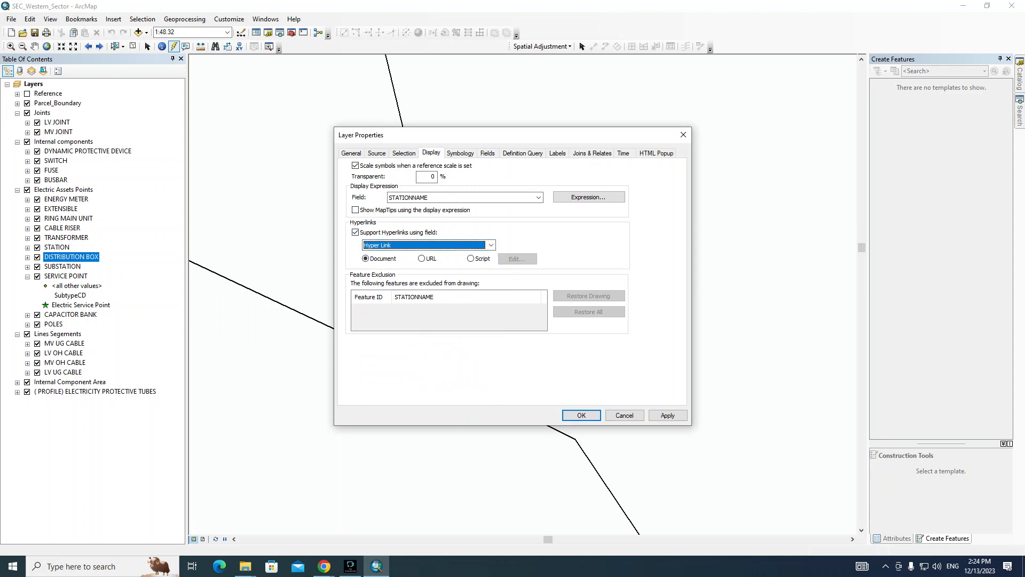
pyautogui.press('Return')
pyautogui.click(35, 32)
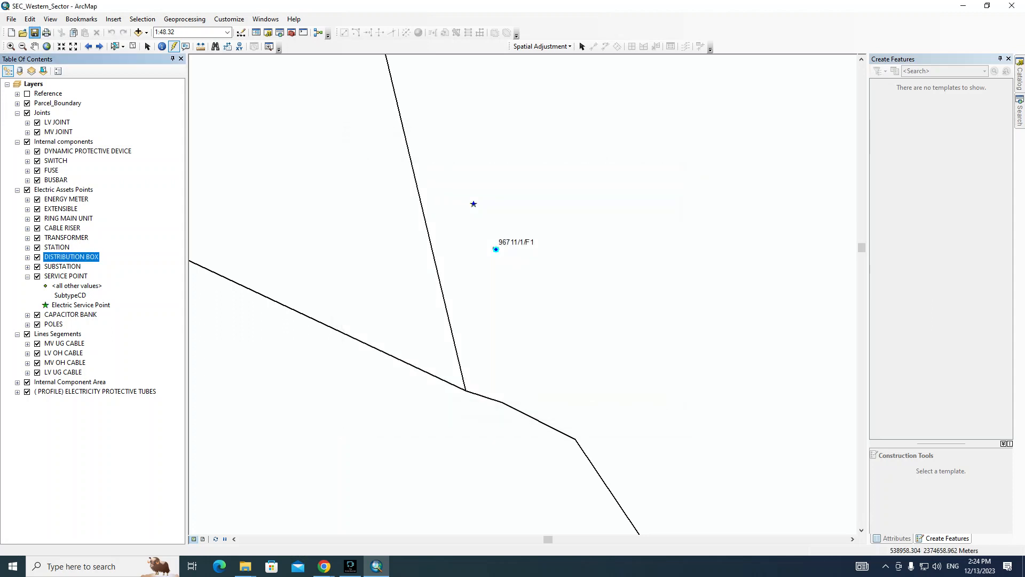
# Step: Follow the hyperlink of distribution box 96711/1/F1 on the map to open its linked photo
pyautogui.moveTo(519, 262); pyautogui.dragTo(514, 281)
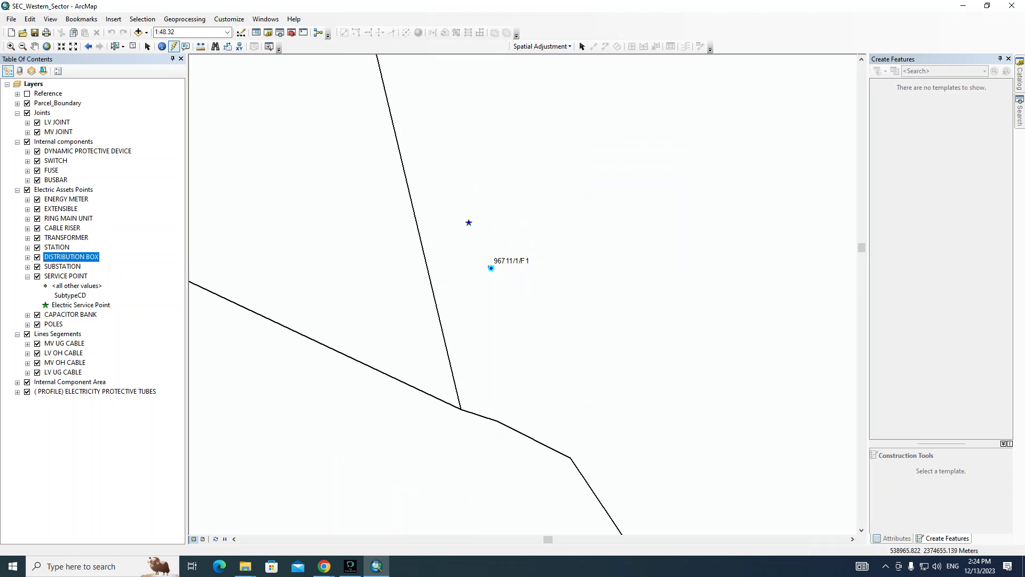
pyautogui.click(491, 268)
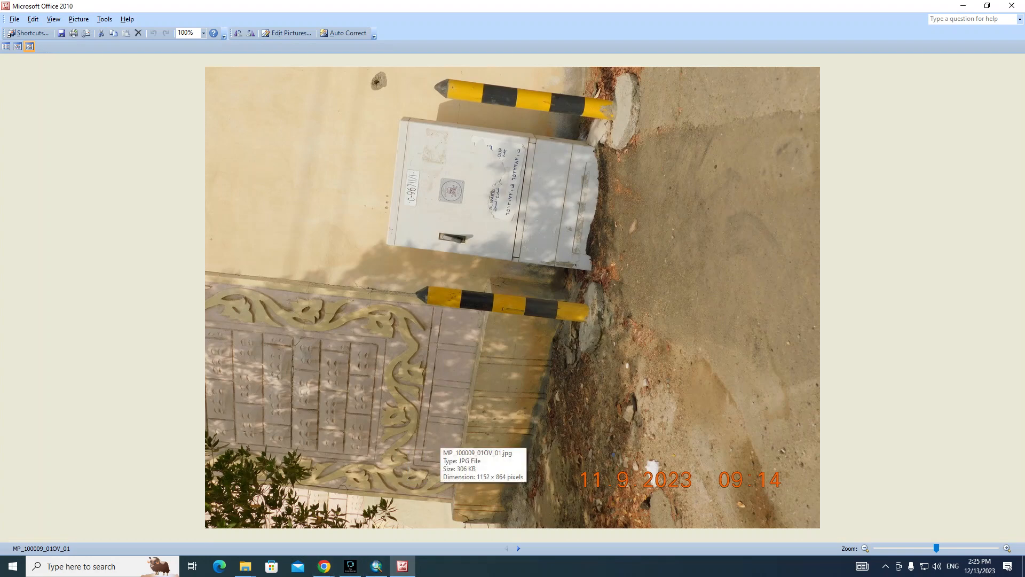
# Step: Switch to the Google Meet call, restart the presentation with the entire screen shared, and return to ArcMap
pyautogui.click(324, 566)
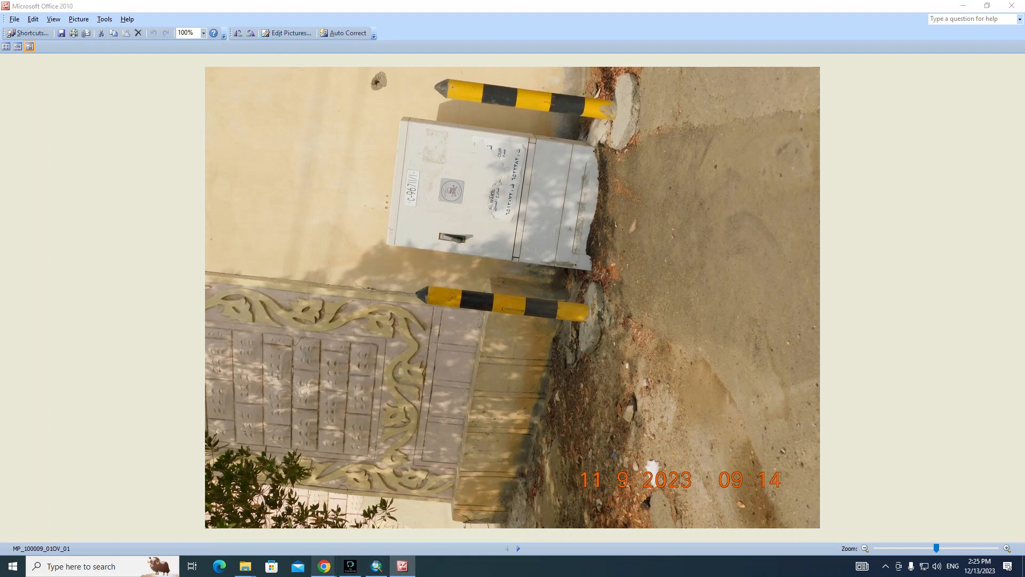
pyautogui.click(265, 517)
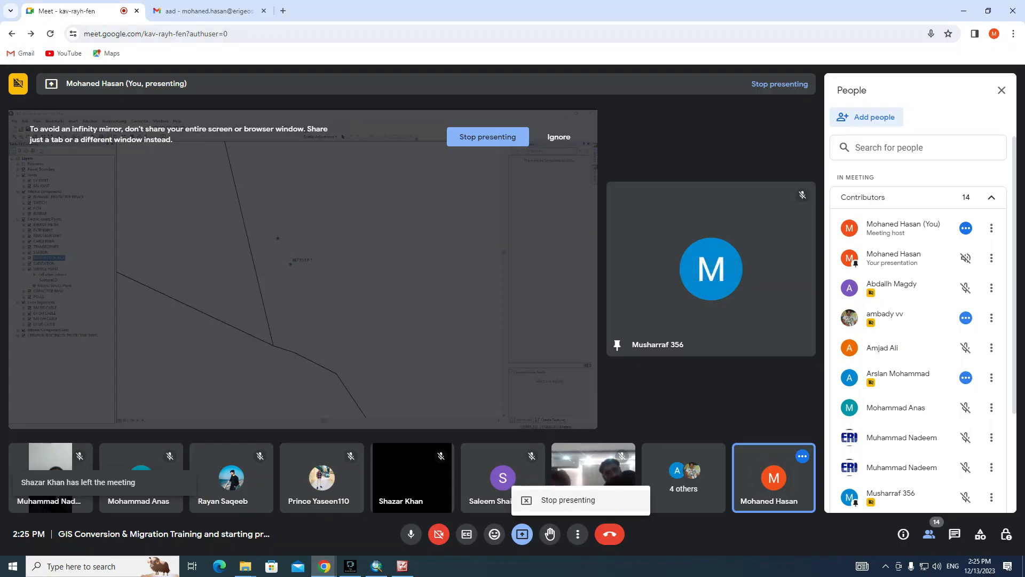
pyautogui.click(568, 500)
pyautogui.click(522, 534)
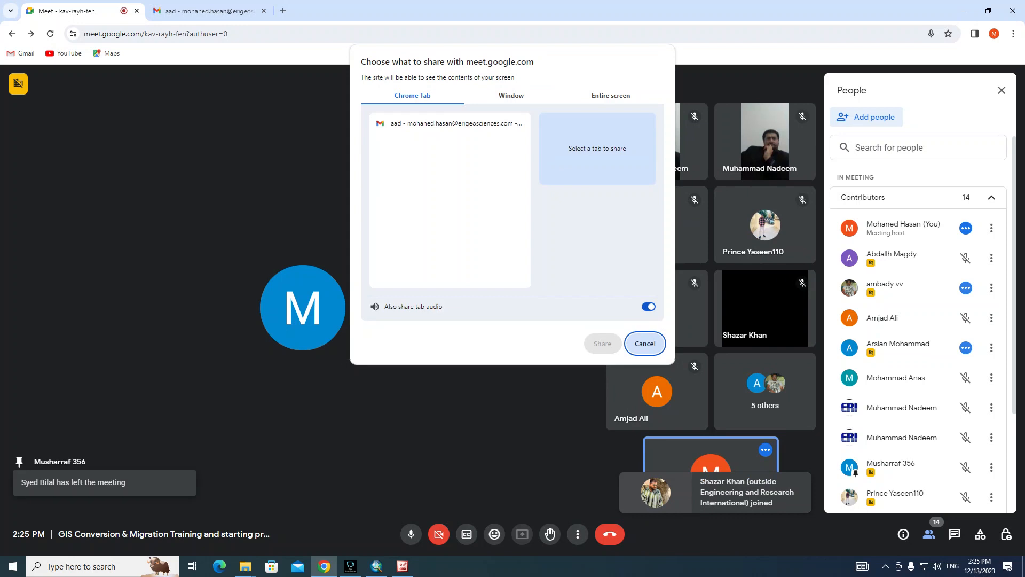
pyautogui.click(610, 95)
pyautogui.click(441, 172)
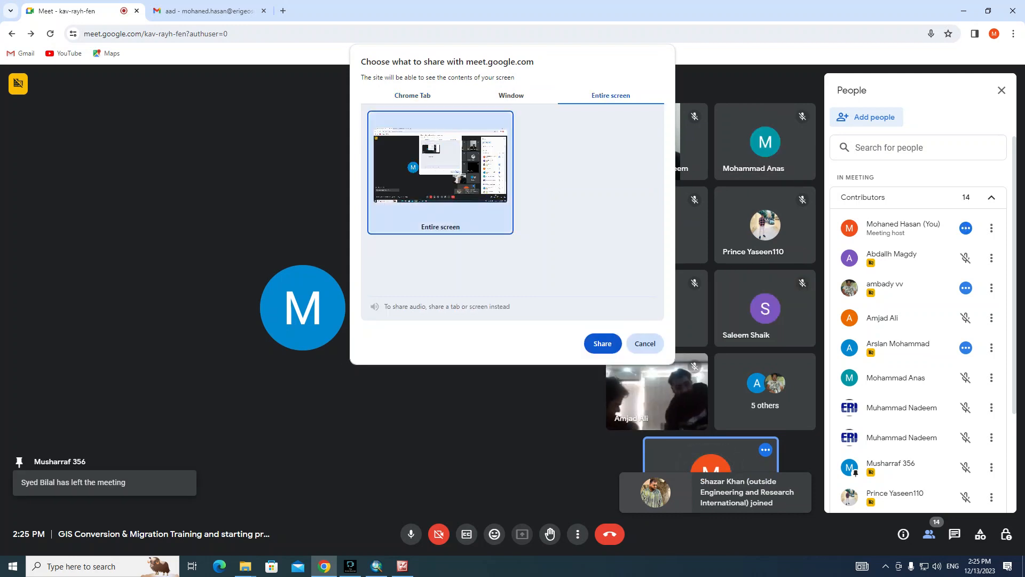
pyautogui.press('Return')
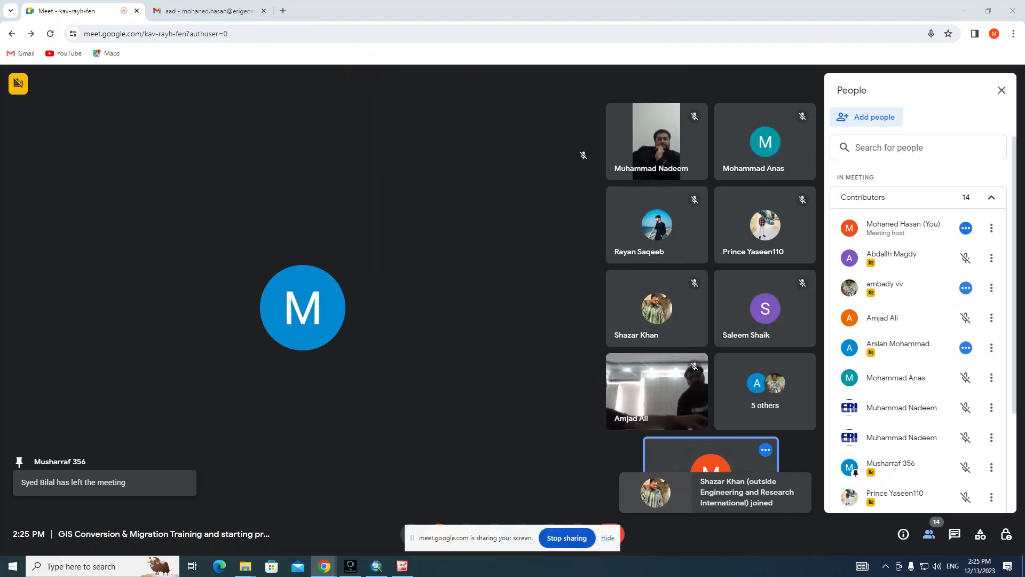
pyautogui.click(377, 566)
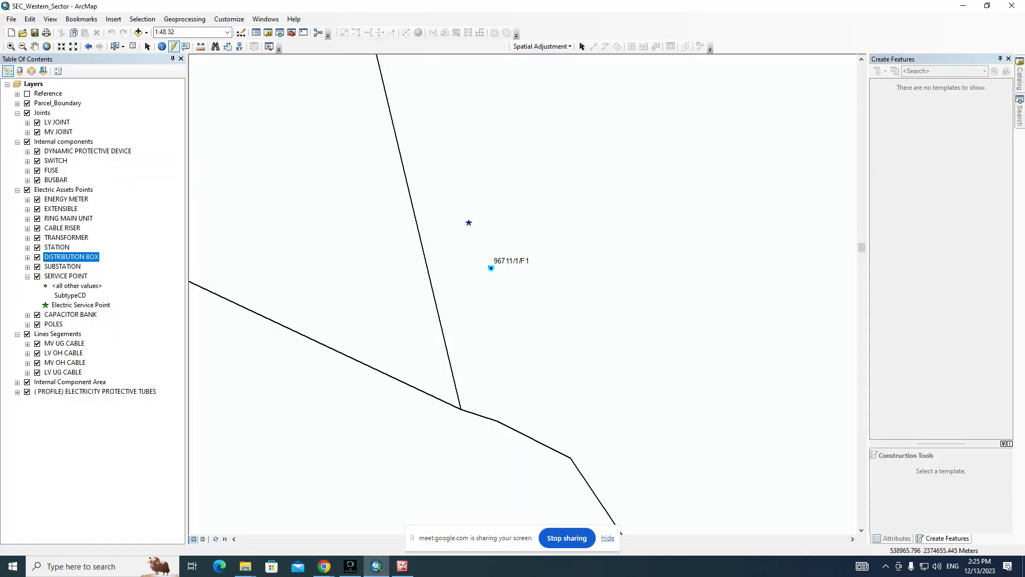
# Step: Reopen the linked photo of distribution box 96711/1/F1 and browse to the open-cabinet photo MP_100009_02OB_01
pyautogui.moveTo(512, 289); pyautogui.dragTo(487, 307)
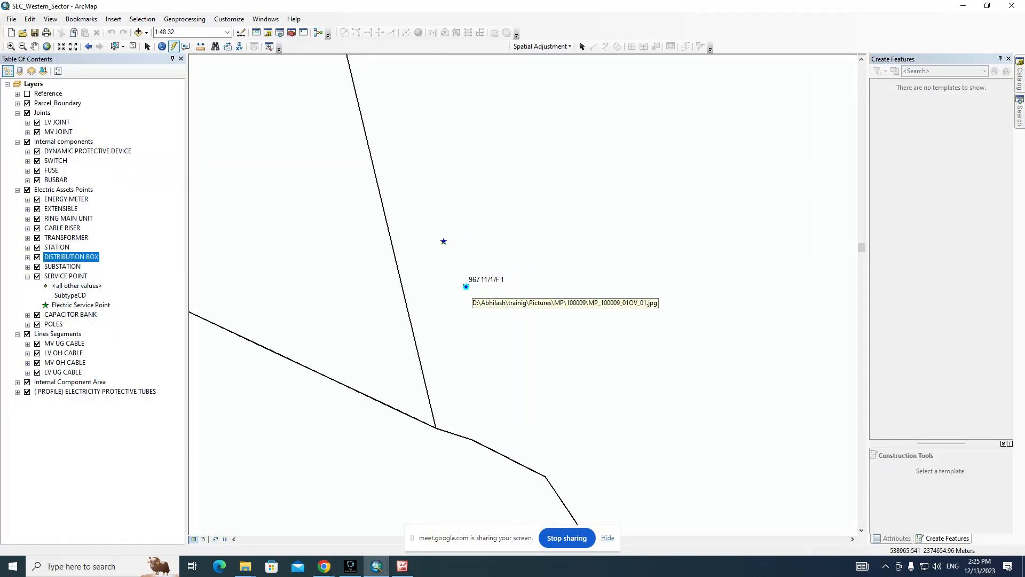
pyautogui.click(466, 287)
pyautogui.press('Right')
pyautogui.press('Right')
pyautogui.press('Right')
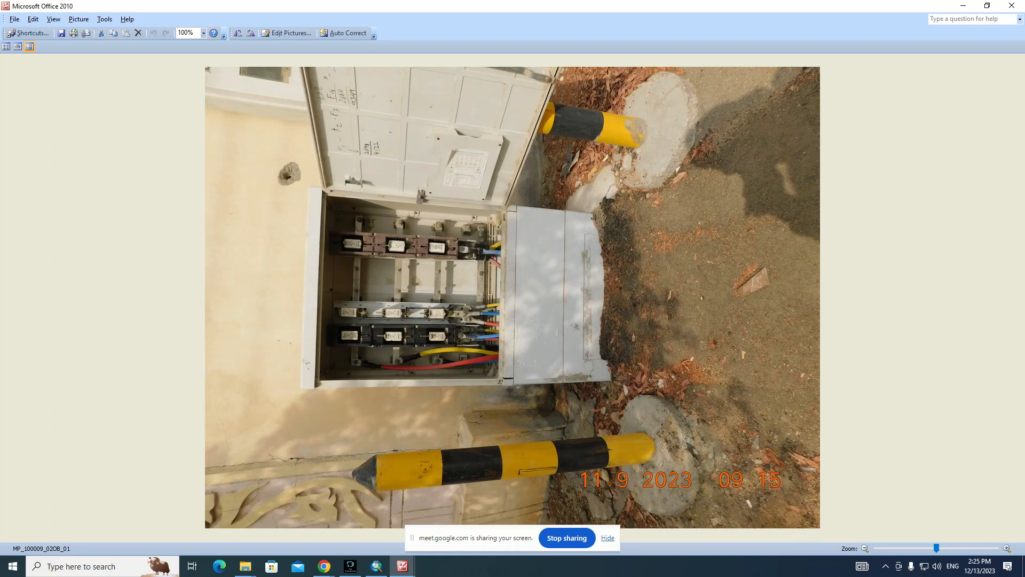
# Step: Rotate the open-cabinet photo clockwise to stand upright, inspect its fuse circuits up close, and minimize the picture viewer
pyautogui.click(250, 33)
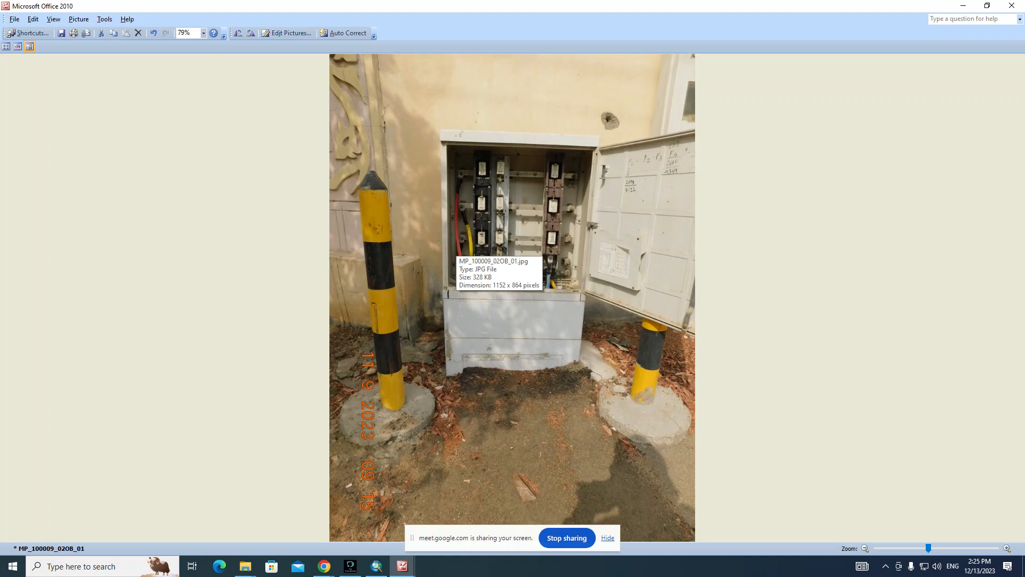
pyautogui.scroll(4, 456, 246)
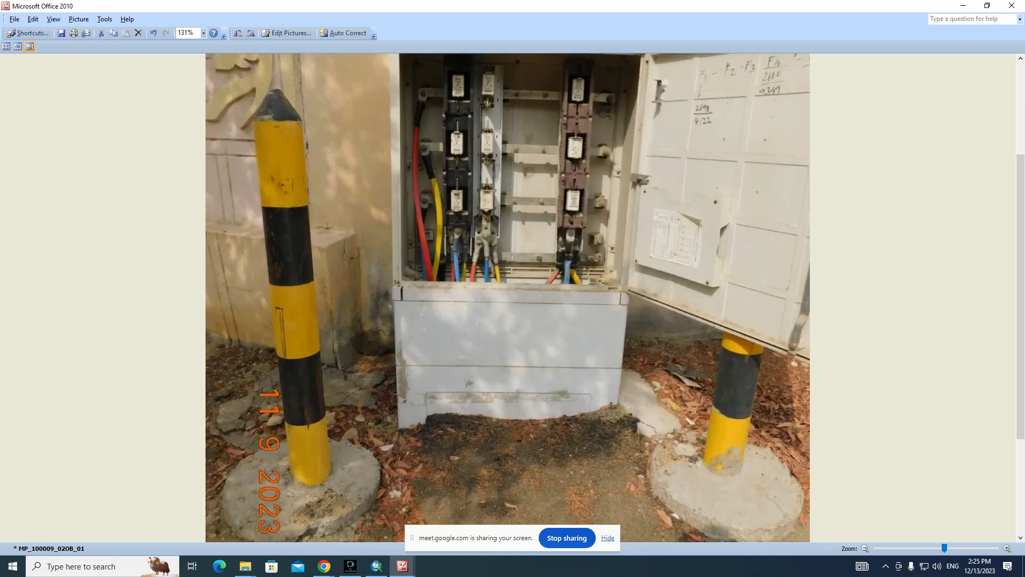
pyautogui.scroll(3, 507, 297)
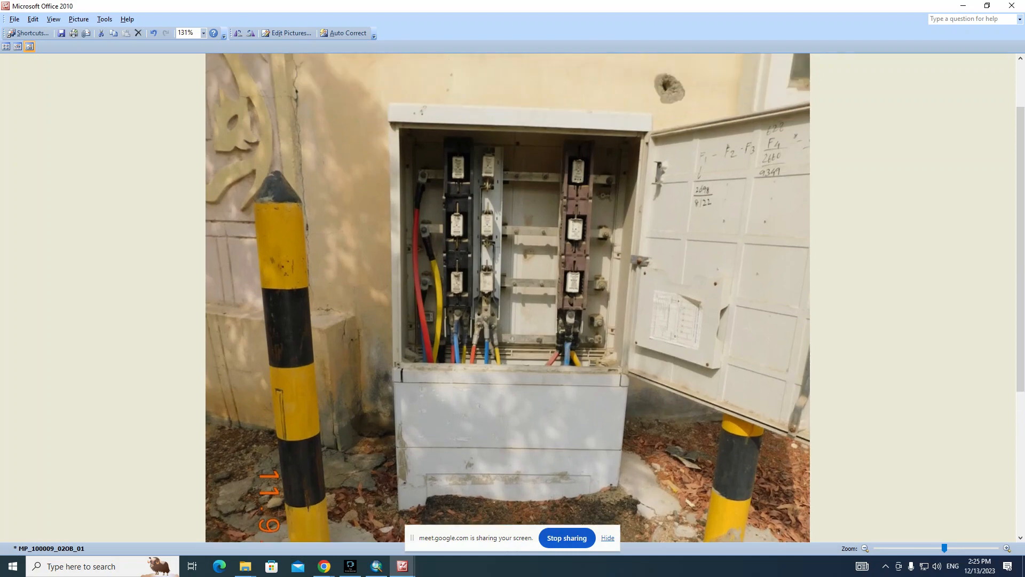
pyautogui.scroll(-2, 508, 298)
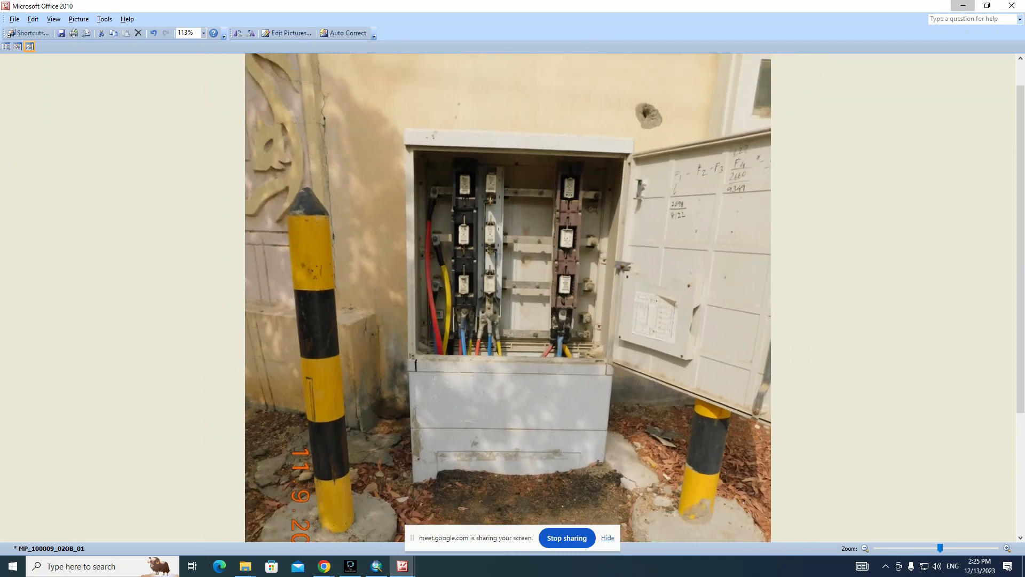
pyautogui.click(963, 5)
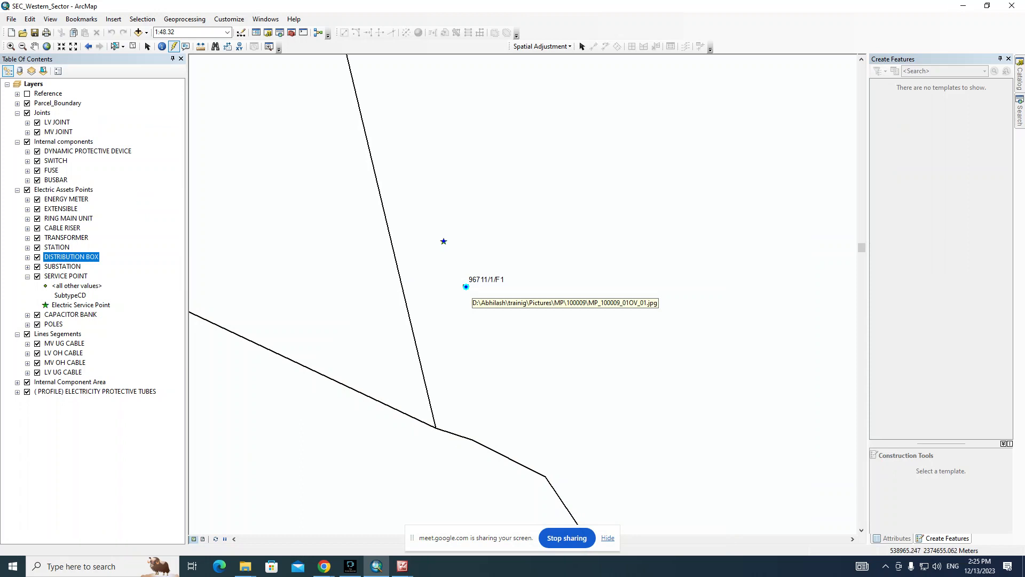
# Step: Recall the templates bookmark and zoom in on the blue-outlined template with five numbered circuits
pyautogui.click(81, 18)
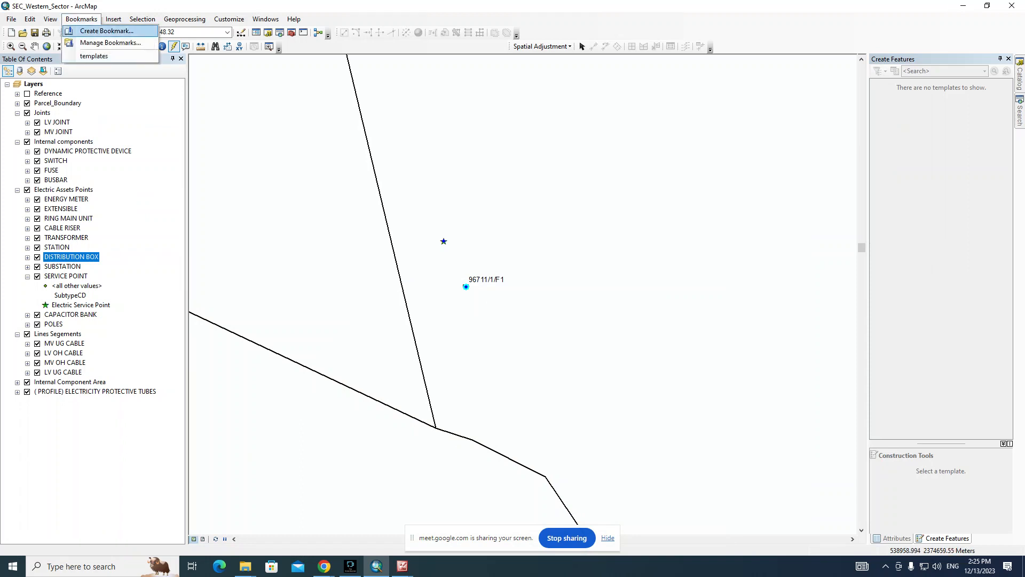
pyautogui.click(94, 55)
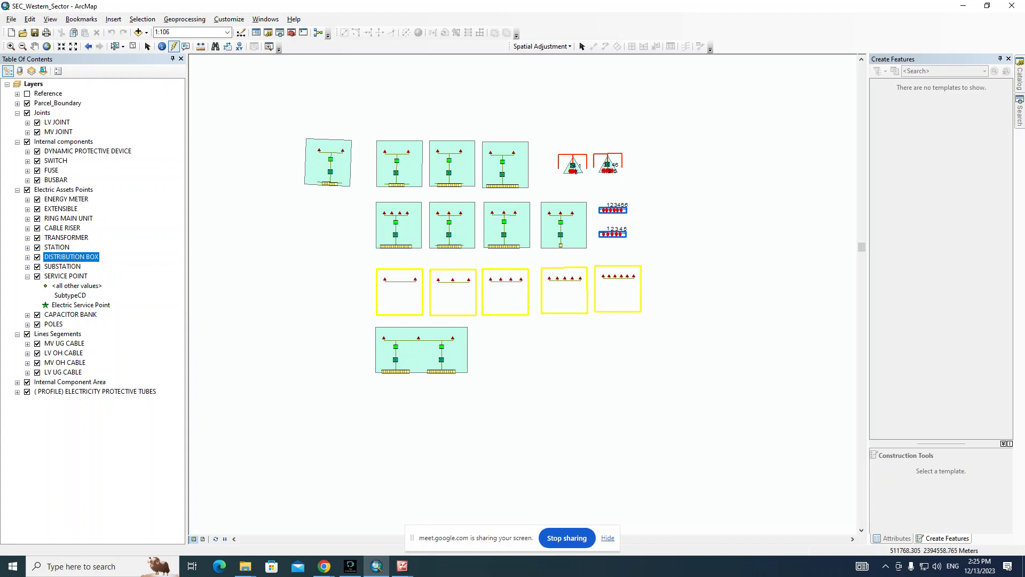
pyautogui.moveTo(585, 223); pyautogui.dragTo(652, 257)
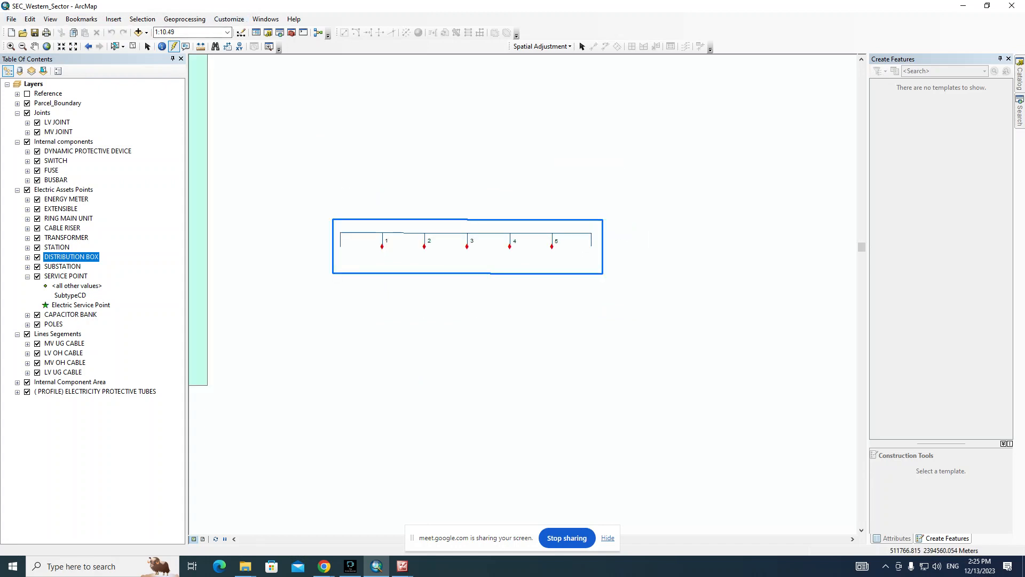
# Step: Start an edit session from the SWITCH layer and dock the floating Editor toolbar with the other toolbars
pyautogui.rightClick(62, 164)
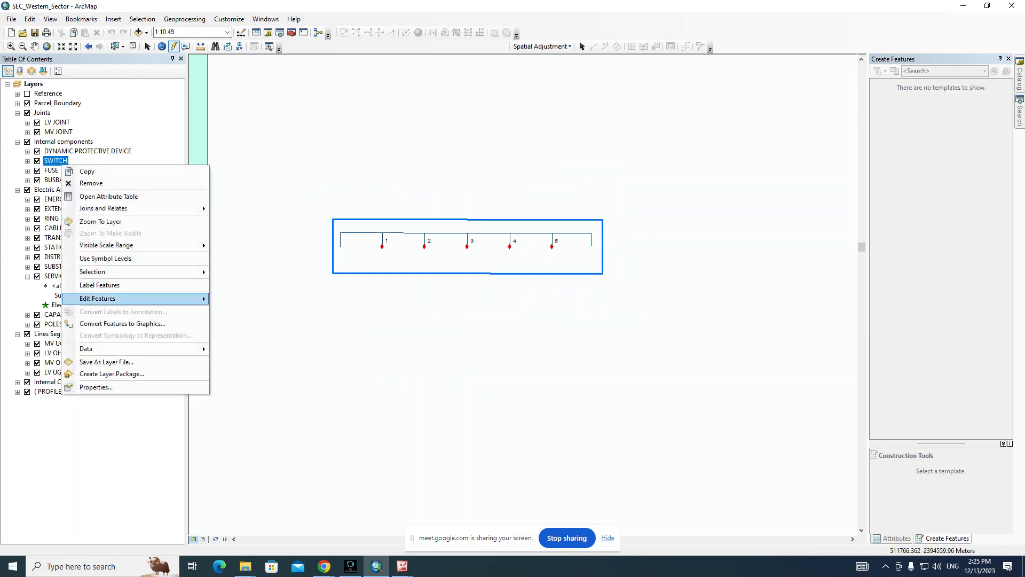
pyautogui.moveTo(106, 298)
pyautogui.click(244, 299)
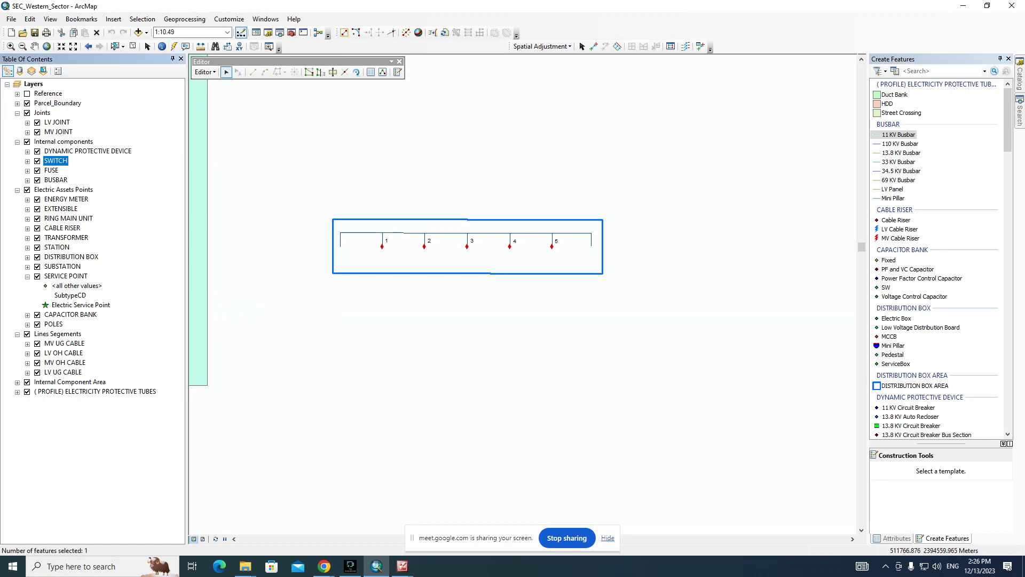
pyautogui.doubleClick(283, 62)
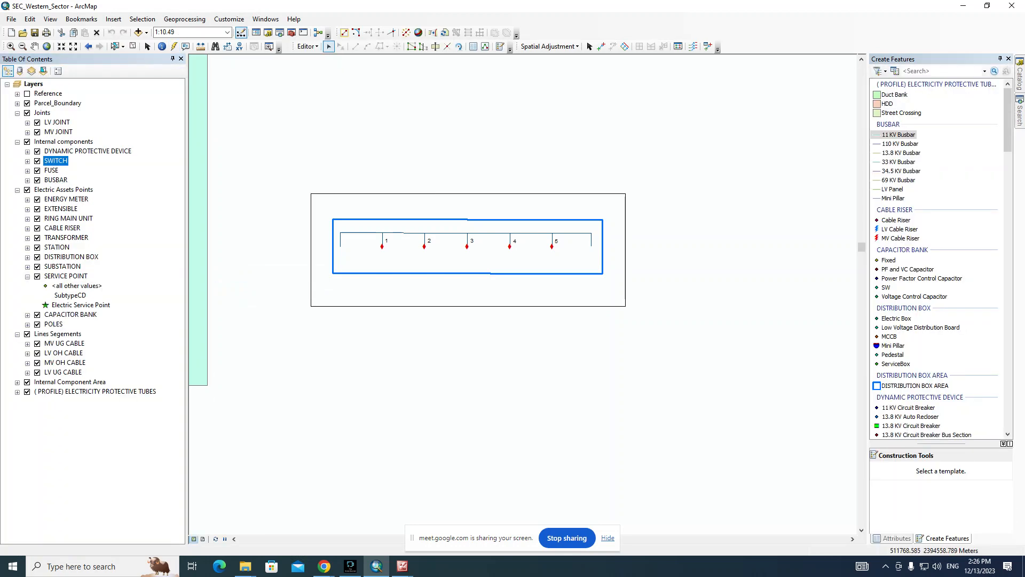
# Step: Select the whole five-circuit template and add the Mirror Features command from the Editor category to the Editor toolbar
pyautogui.moveTo(480, 288); pyautogui.dragTo(430, 293)
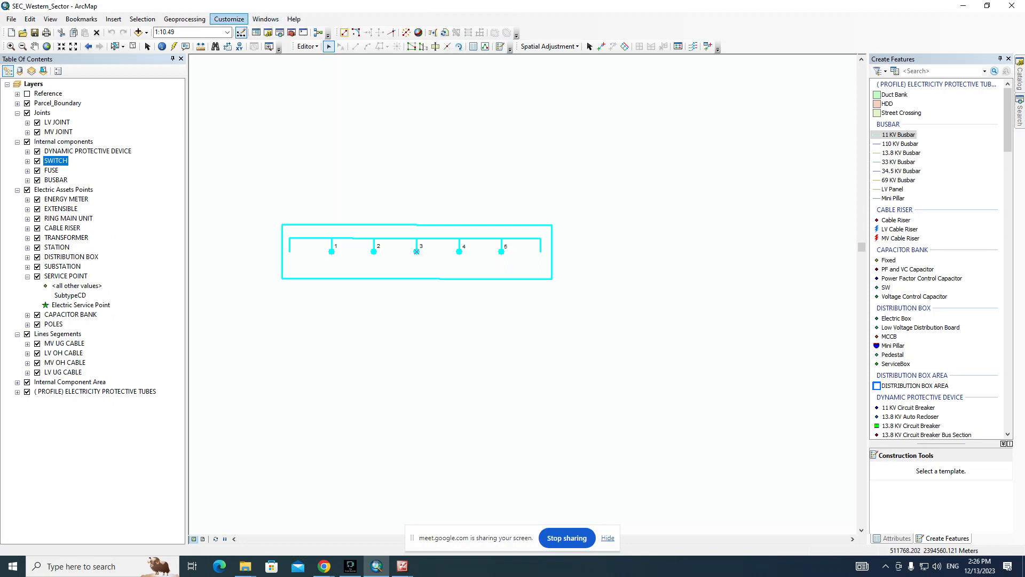
pyautogui.click(229, 18)
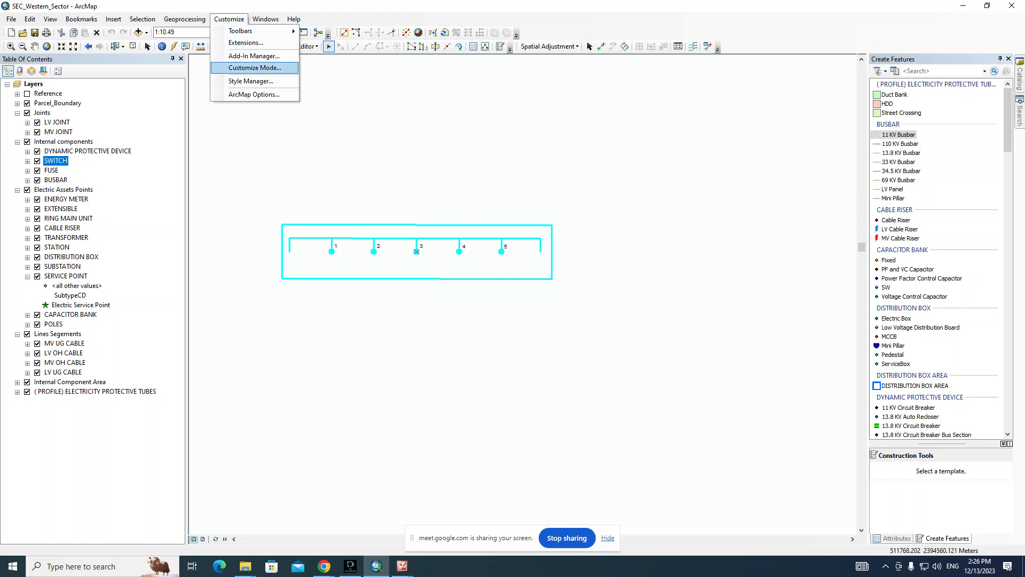
pyautogui.click(254, 67)
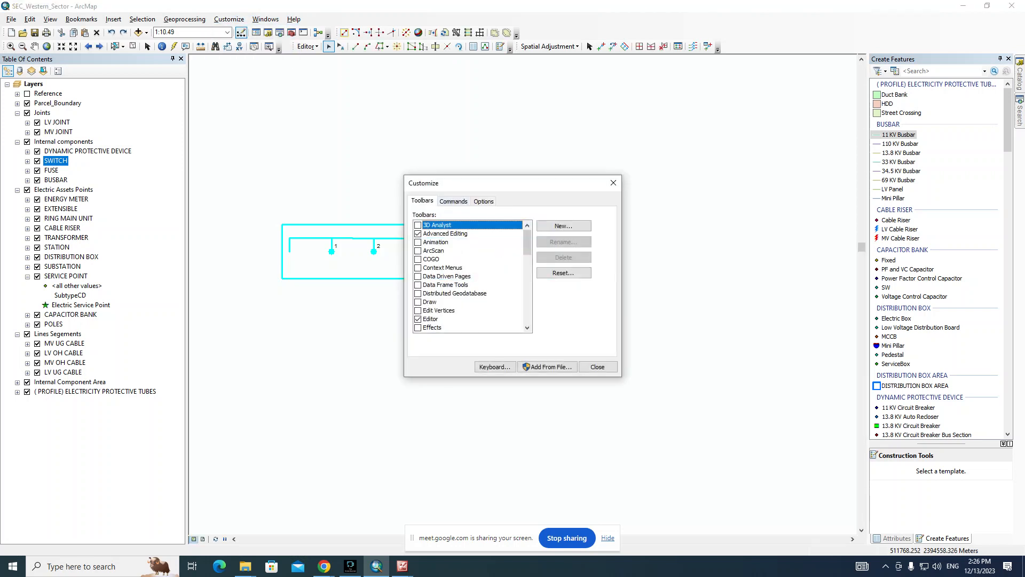
pyautogui.click(453, 202)
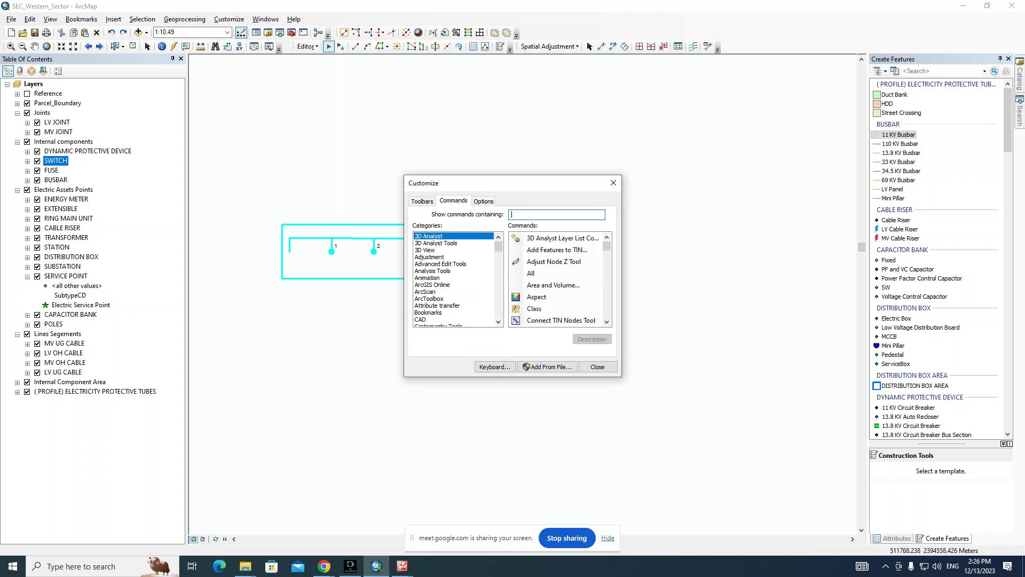
pyautogui.write('irr')
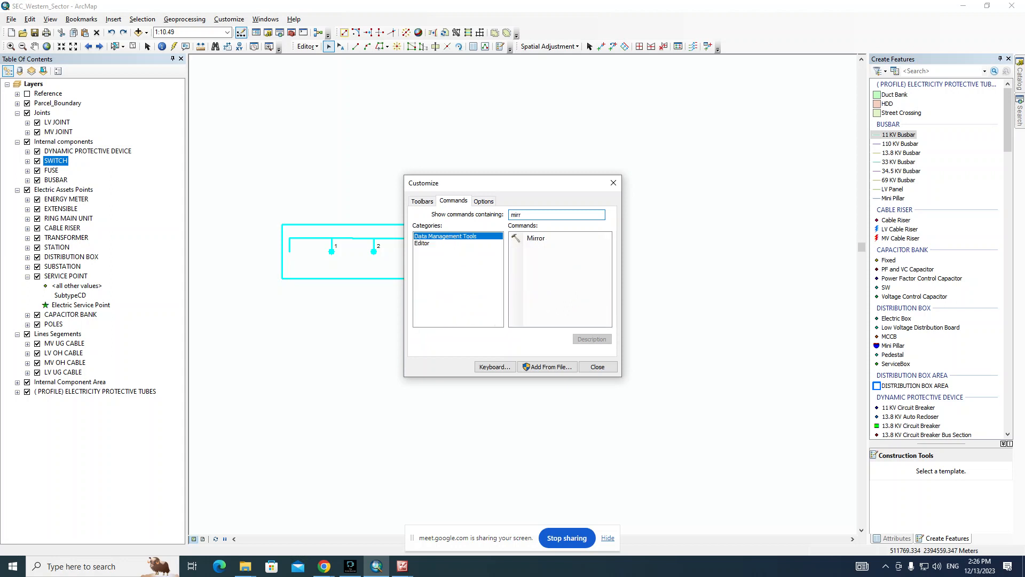
pyautogui.click(422, 243)
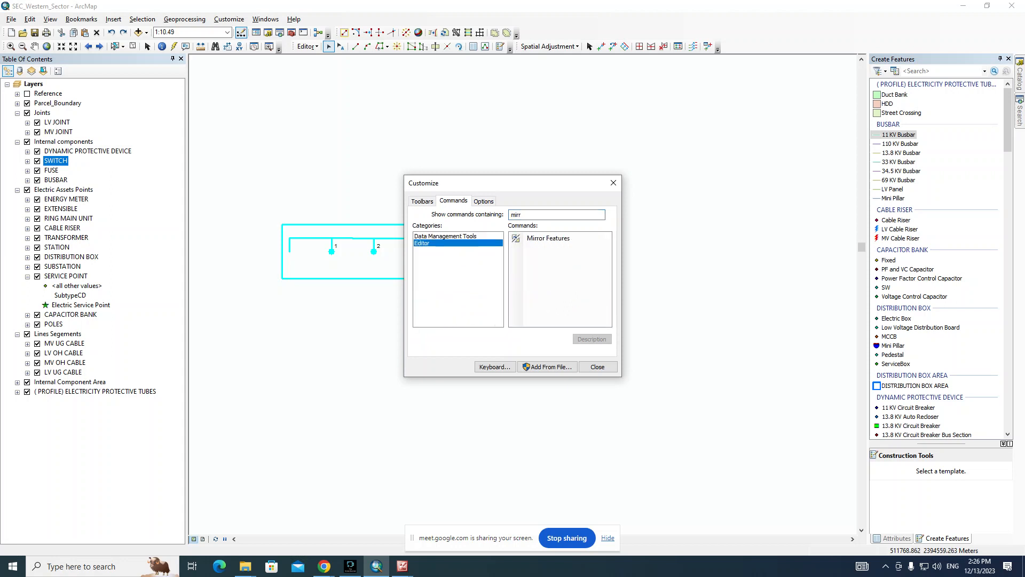
pyautogui.click(548, 239)
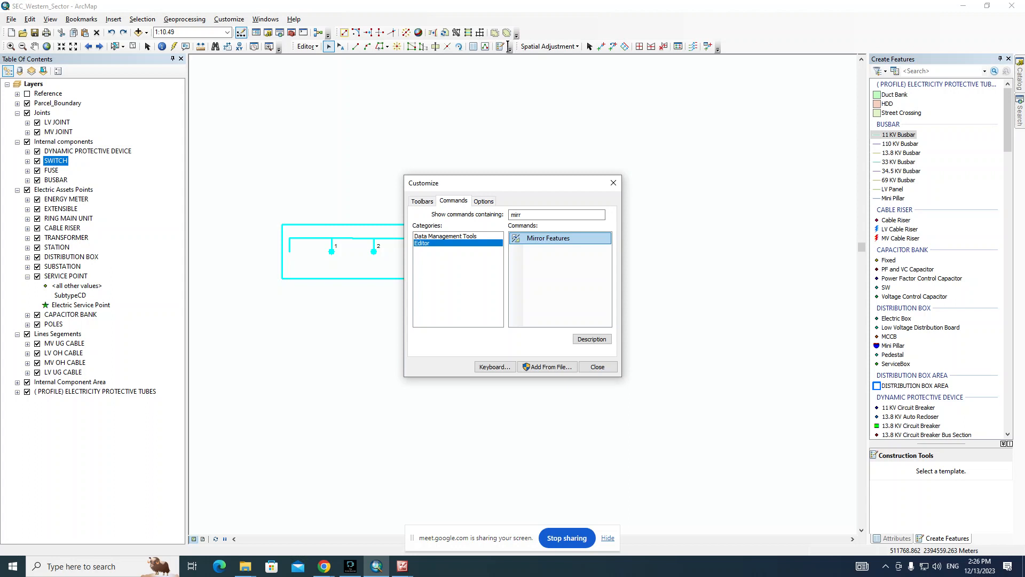
pyautogui.moveTo(509, 47); pyautogui.dragTo(509, 47)
pyautogui.click(597, 366)
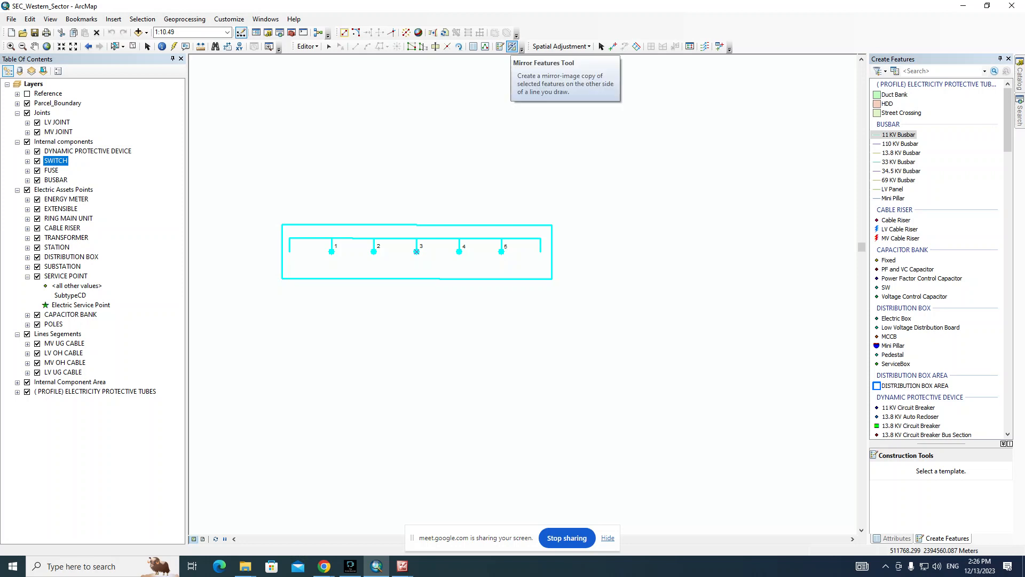
# Step: Mirror the selected template across a vertical line just beyond its circuit 5 end, using the Mirror Features tool
pyautogui.click(512, 47)
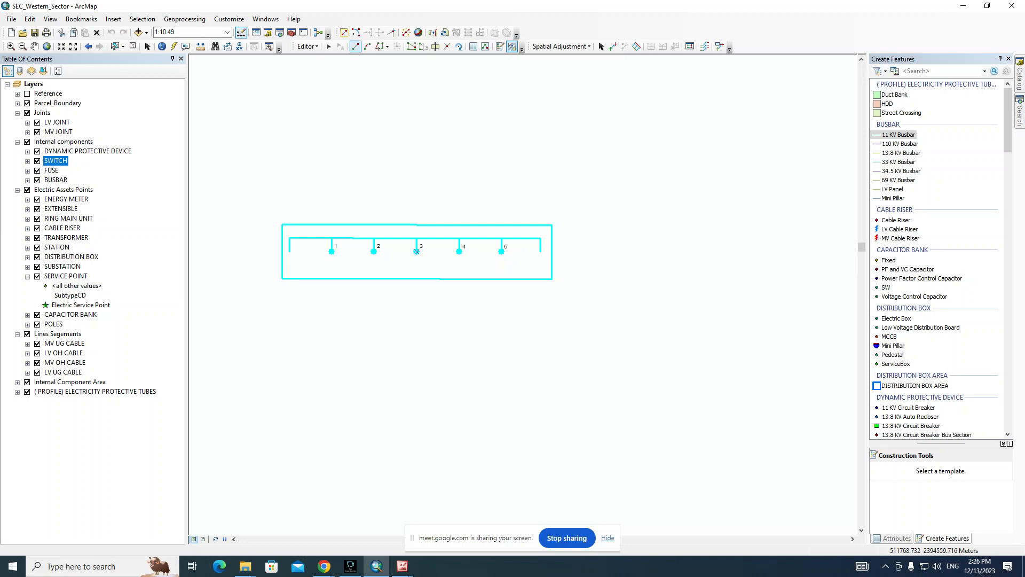
pyautogui.click(593, 124)
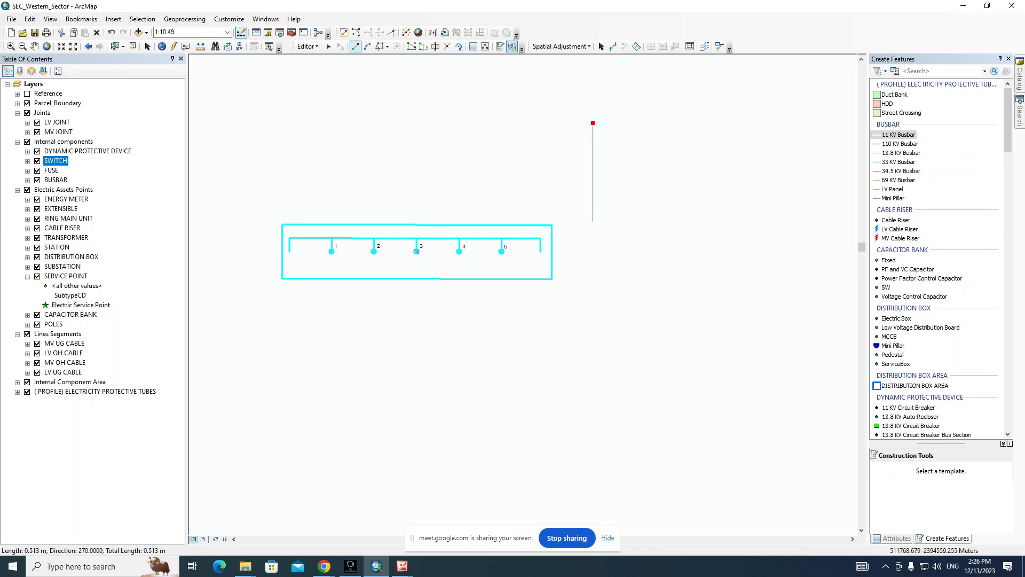
pyautogui.rightClick(552, 242)
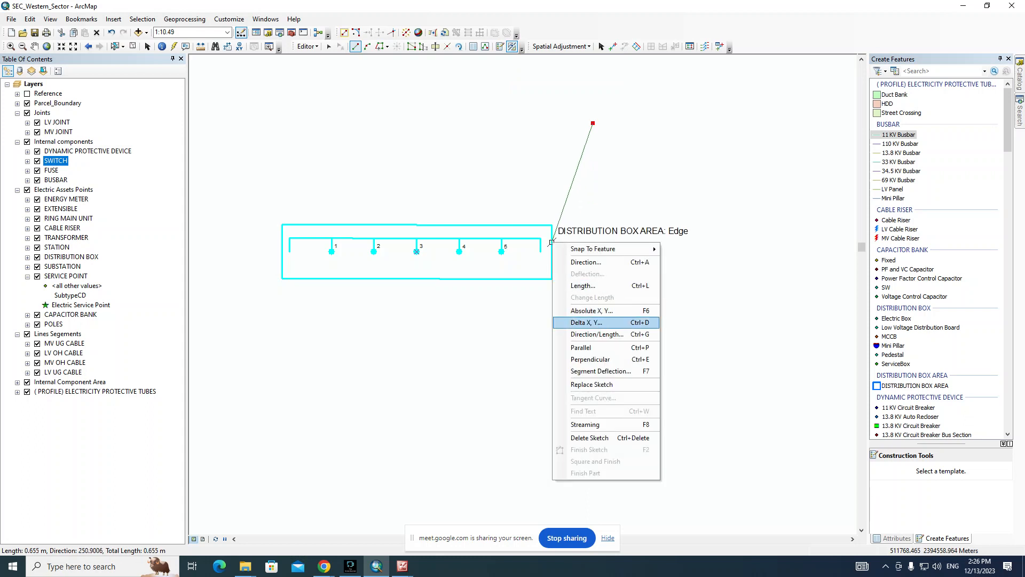
pyautogui.press('Escape')
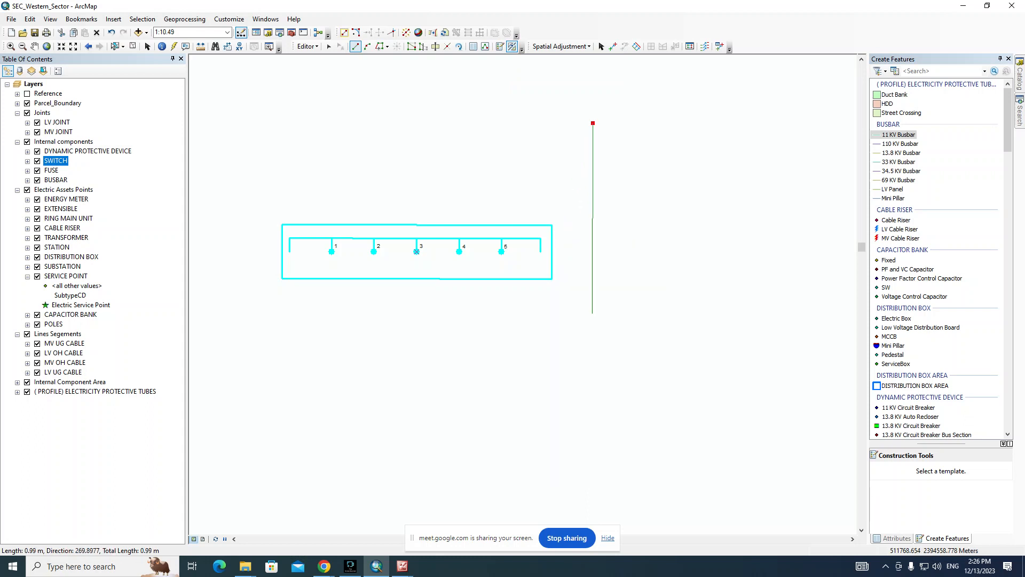
pyautogui.click(592, 302)
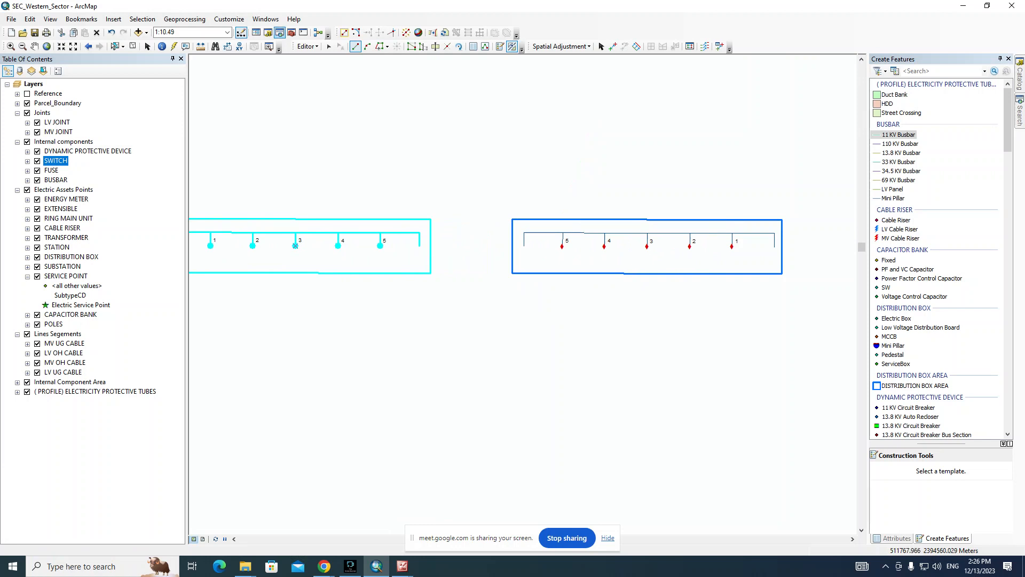
pyautogui.click(329, 46)
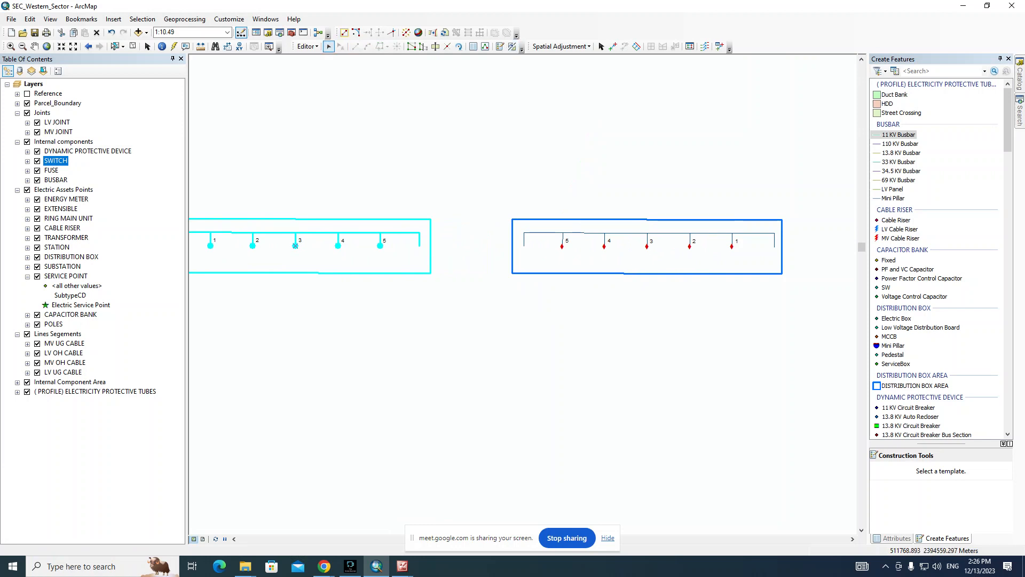
# Step: Select the whole mirrored copy with circuits numbered 5 to 1 and move it diagonally above the original template
pyautogui.moveTo(495, 201); pyautogui.dragTo(809, 301)
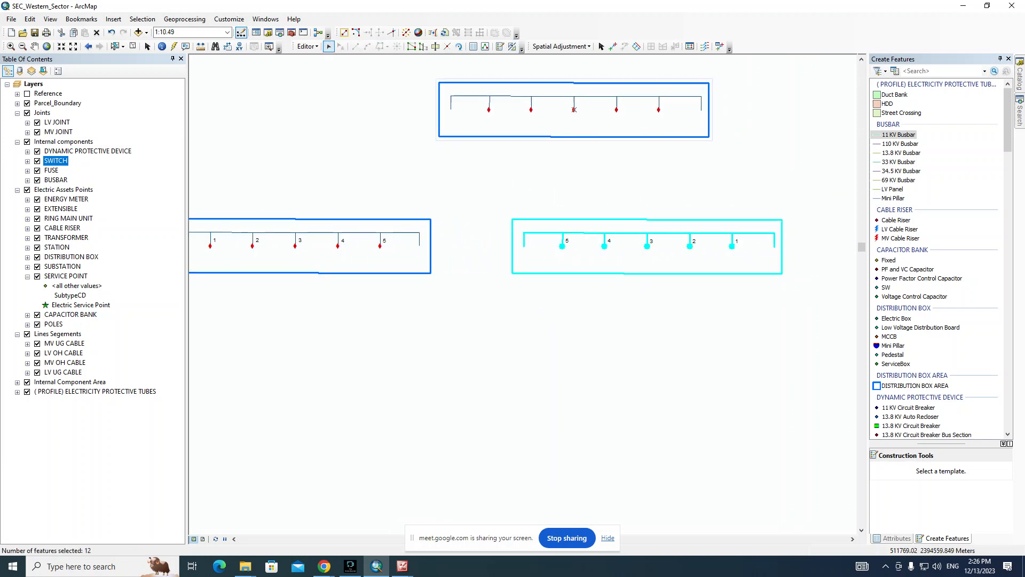
pyautogui.moveTo(574, 109); pyautogui.dragTo(608, 270)
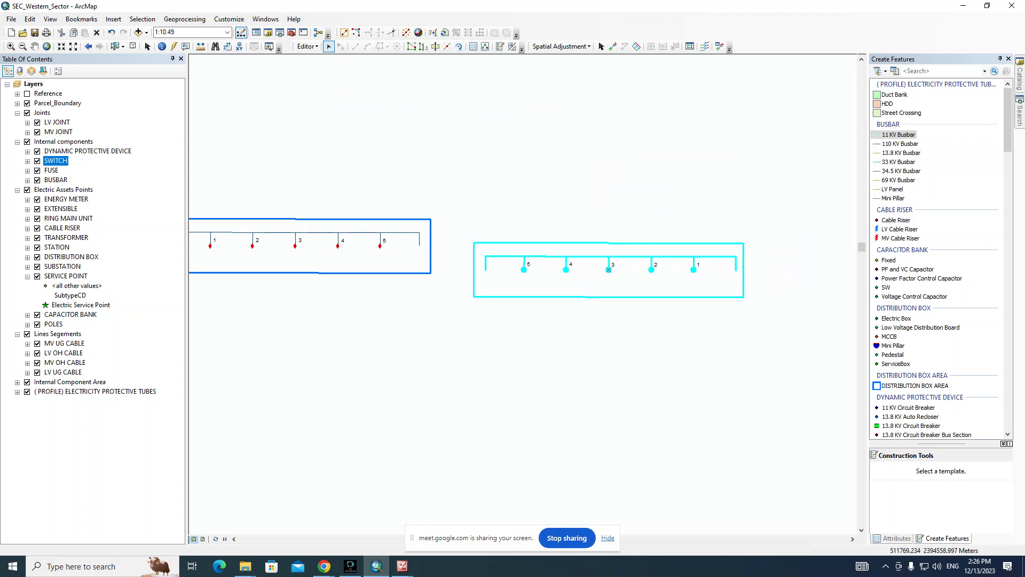
pyautogui.moveTo(609, 270); pyautogui.dragTo(601, 162)
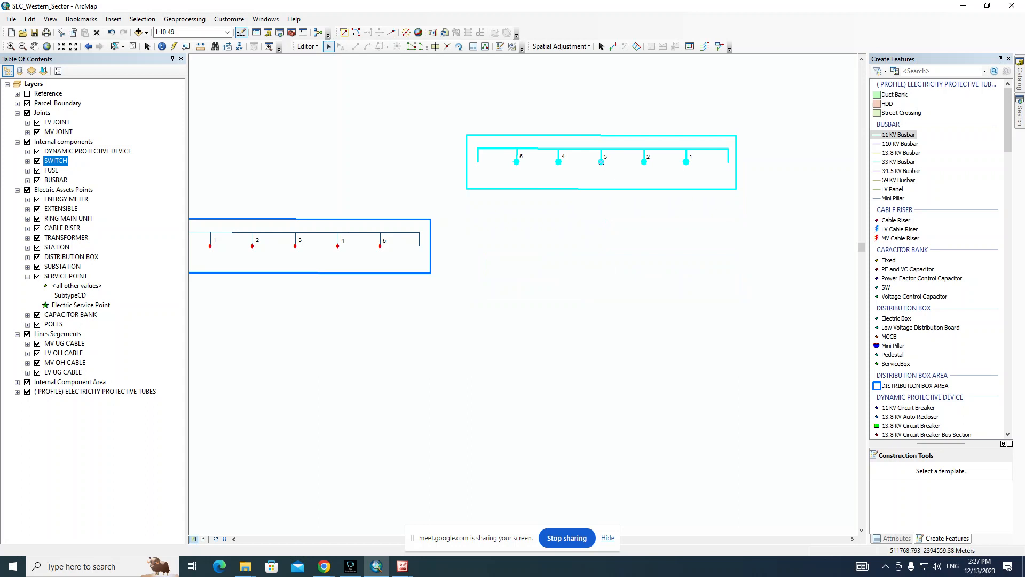
pyautogui.moveTo(601, 162); pyautogui.dragTo(658, 206)
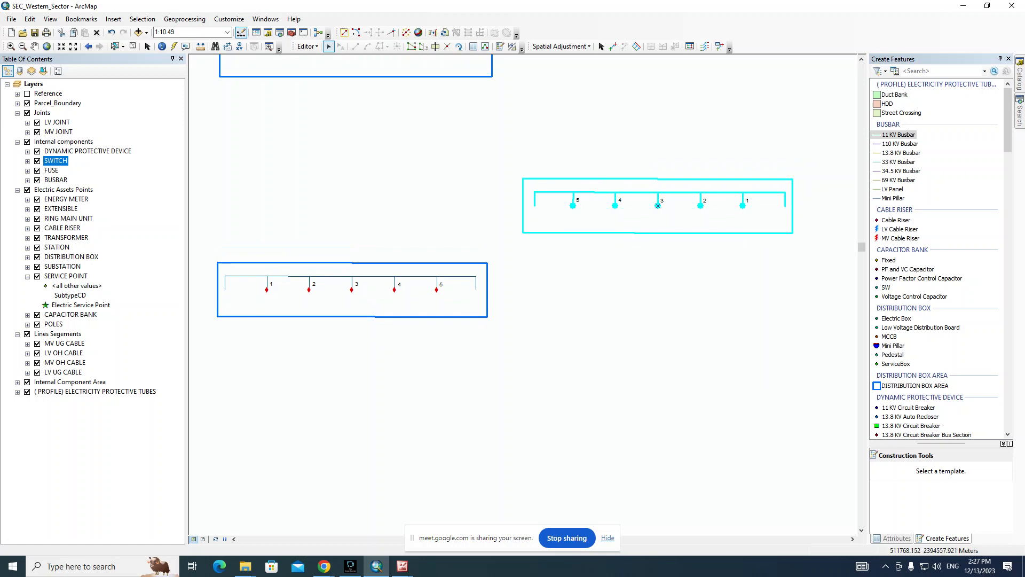
# Step: Switch to the picture viewer, browse to nameplate photo MP_100009_03NP_01, rotate it counterclockwise to read its single line diagram, and return to ArcMap
pyautogui.moveTo(402, 566)
pyautogui.click(460, 522)
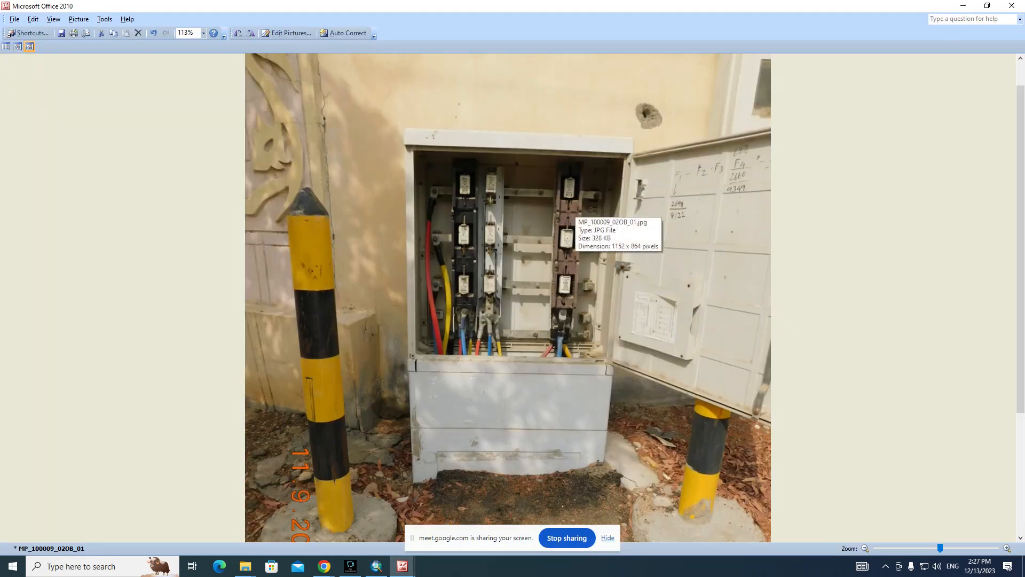
pyautogui.scroll(-2, 575, 208)
pyautogui.scroll(-4, 575, 207)
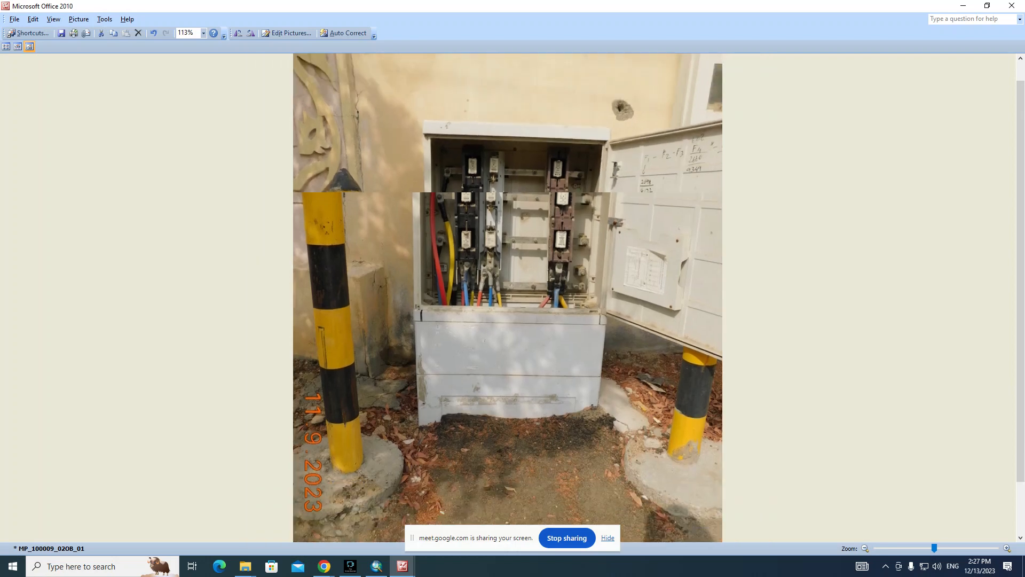
pyautogui.scroll(-1, 508, 298)
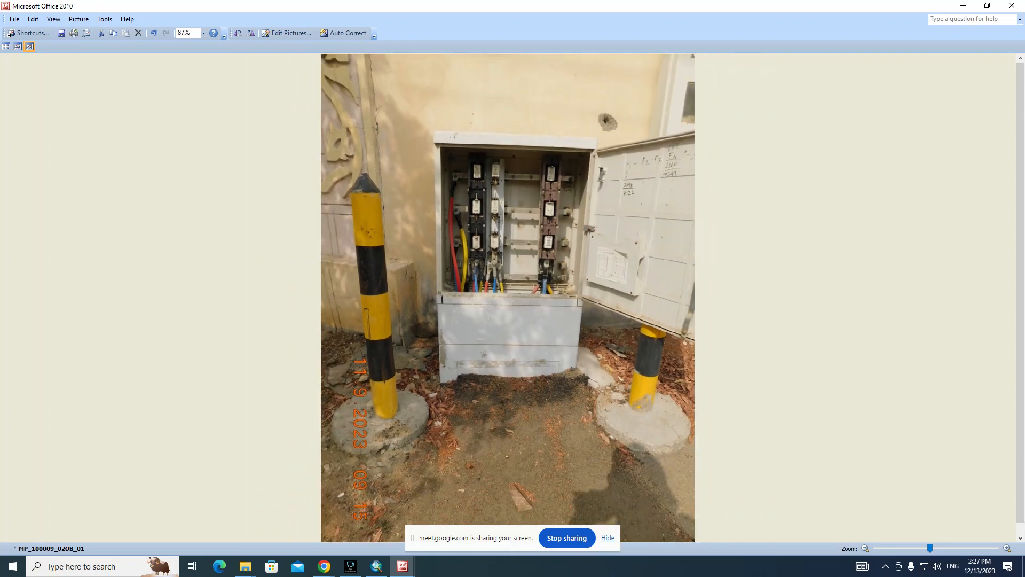
pyautogui.scroll(-1, 508, 298)
pyautogui.press('Right')
pyautogui.press('Right')
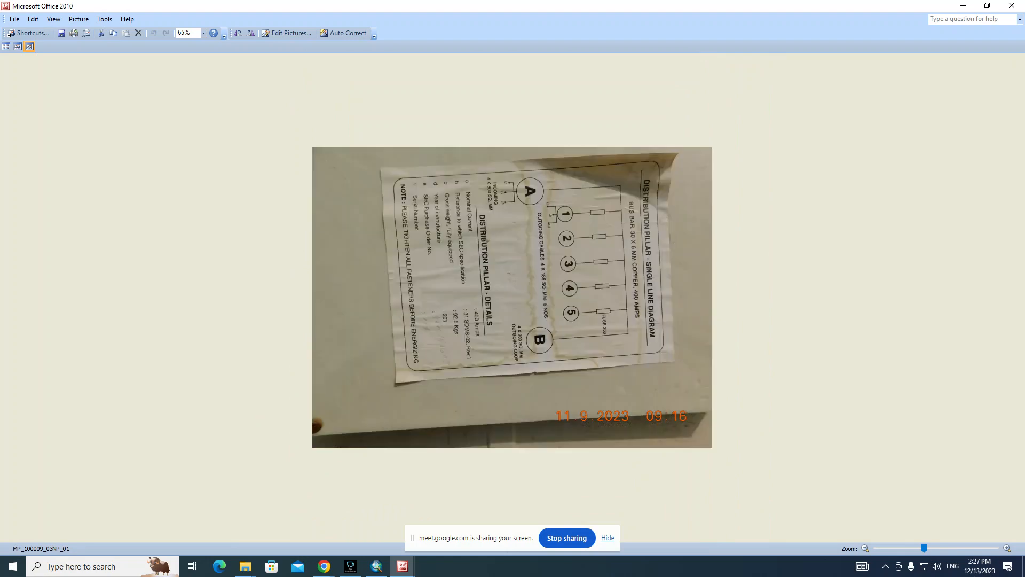
pyautogui.click(238, 33)
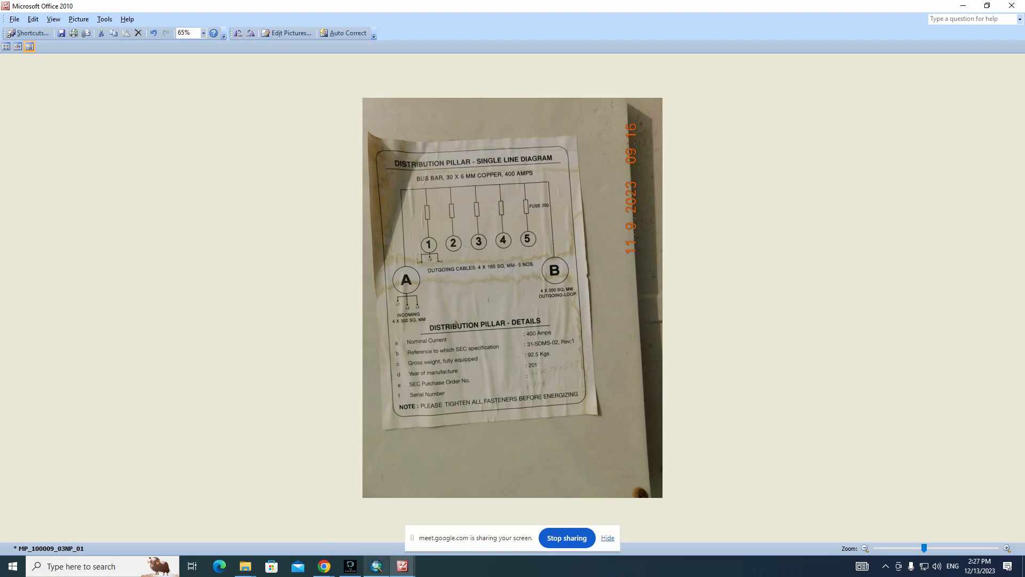
pyautogui.click(376, 566)
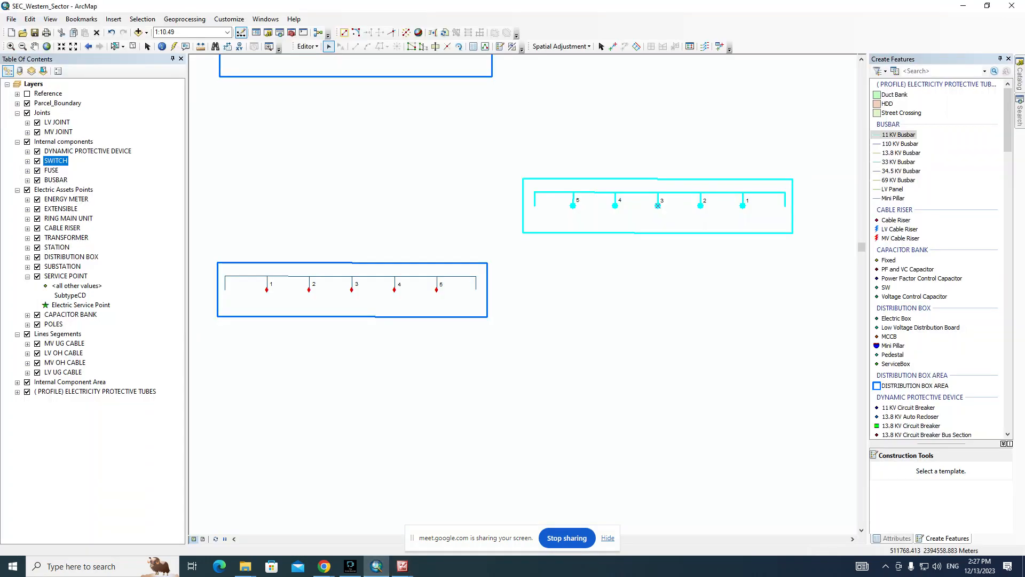
# Step: Mirror the reversed template copy across a vertical line beyond its circuit 1 end to produce a copy numbered 1 to 5
pyautogui.moveTo(534, 294); pyautogui.dragTo(525, 305)
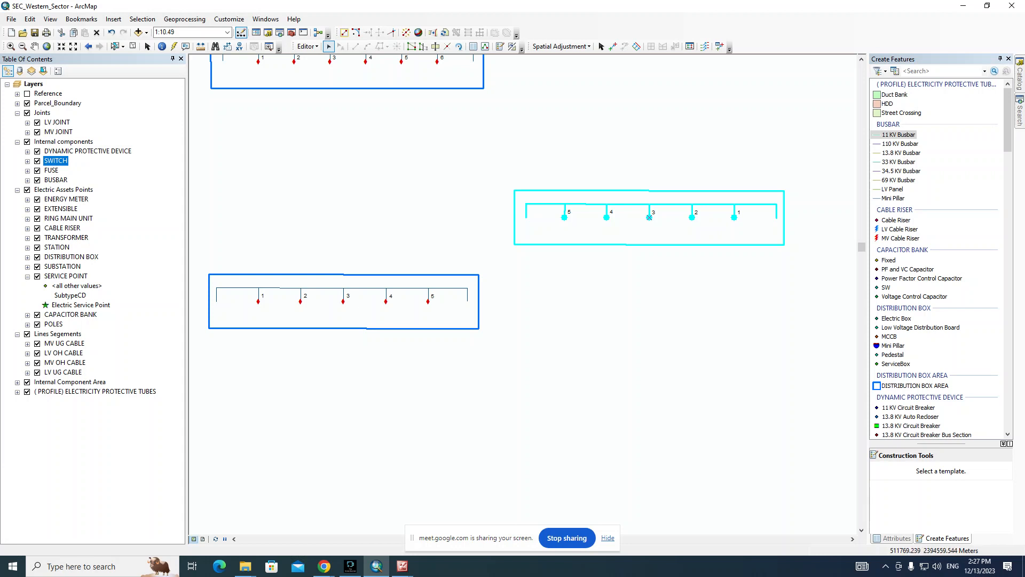
pyautogui.moveTo(614, 267); pyautogui.dragTo(348, 389)
pyautogui.click(414, 353)
pyautogui.moveTo(234, 275)
pyautogui.mouseDown()
pyautogui.moveTo(368, 345)
pyautogui.moveTo(550, 358)
pyautogui.moveTo(486, 357)
pyautogui.mouseUp()
pyautogui.click(512, 46)
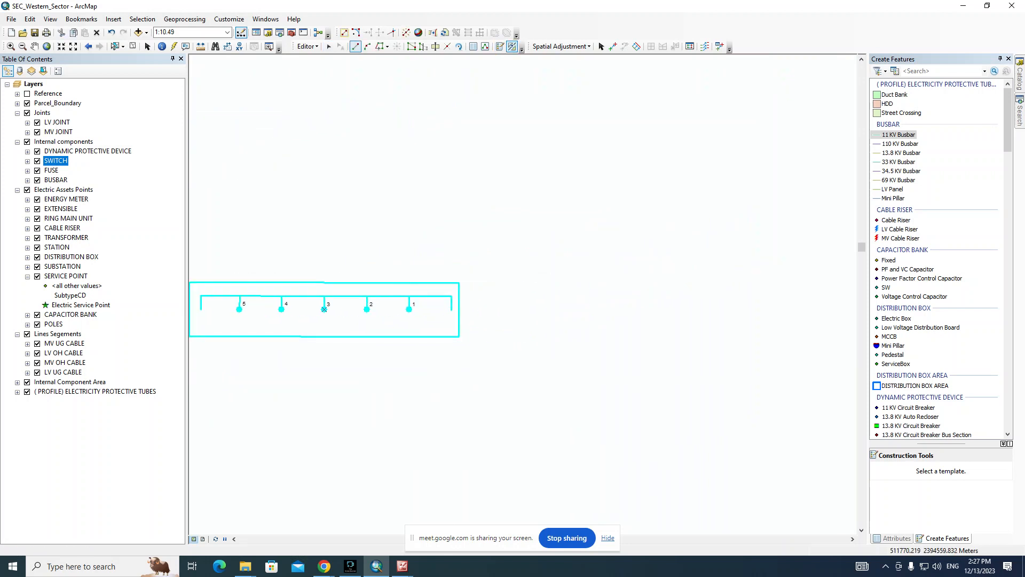
pyautogui.click(493, 205)
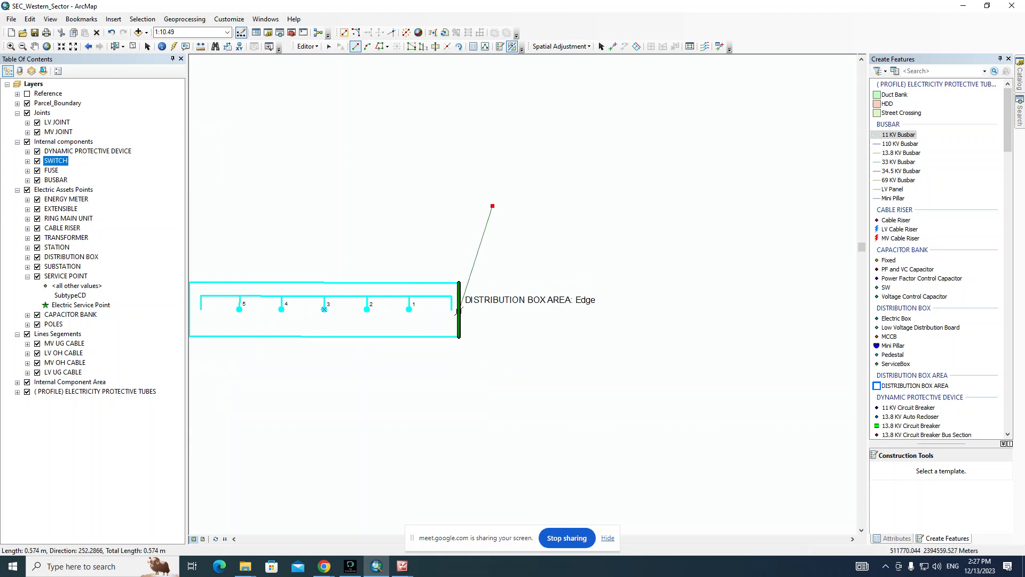
pyautogui.click(492, 381)
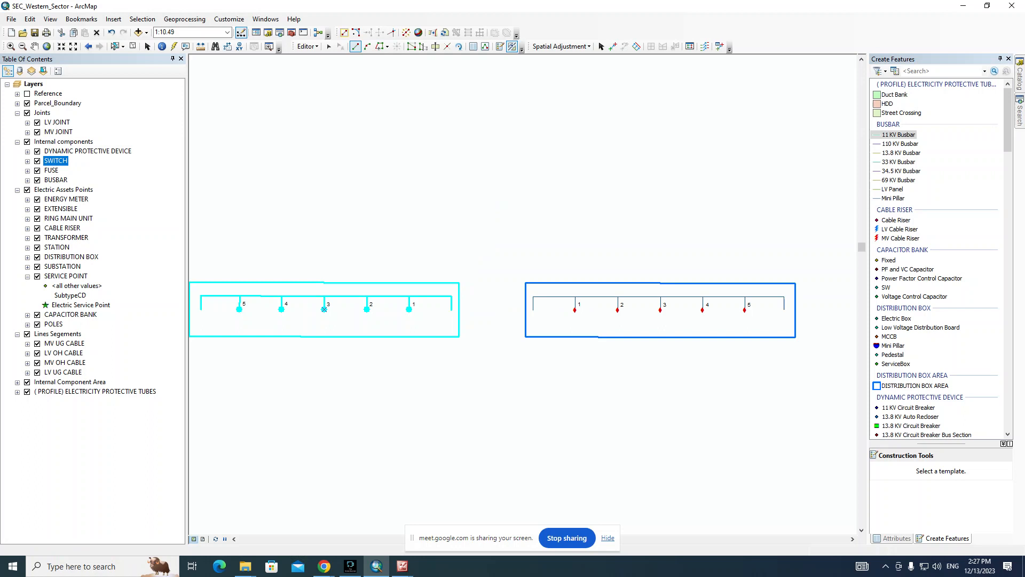
# Step: Select the newly mirrored copy numbered 1 to 5 and move it diagonally below the original template
pyautogui.moveTo(626, 296); pyautogui.dragTo(496, 205)
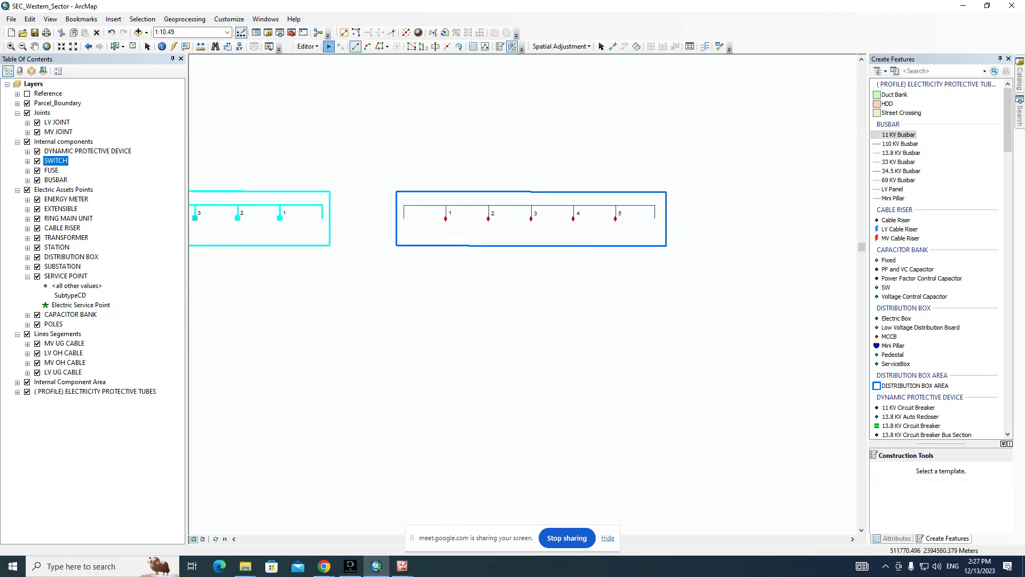
pyautogui.click(328, 46)
pyautogui.moveTo(381, 169); pyautogui.dragTo(671, 290)
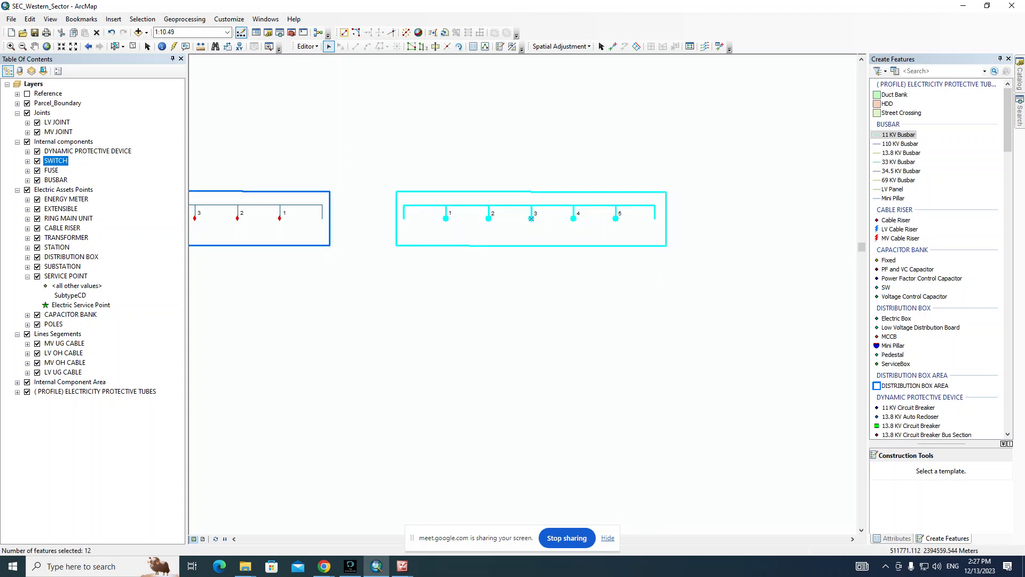
pyautogui.moveTo(531, 219); pyautogui.dragTo(530, 294)
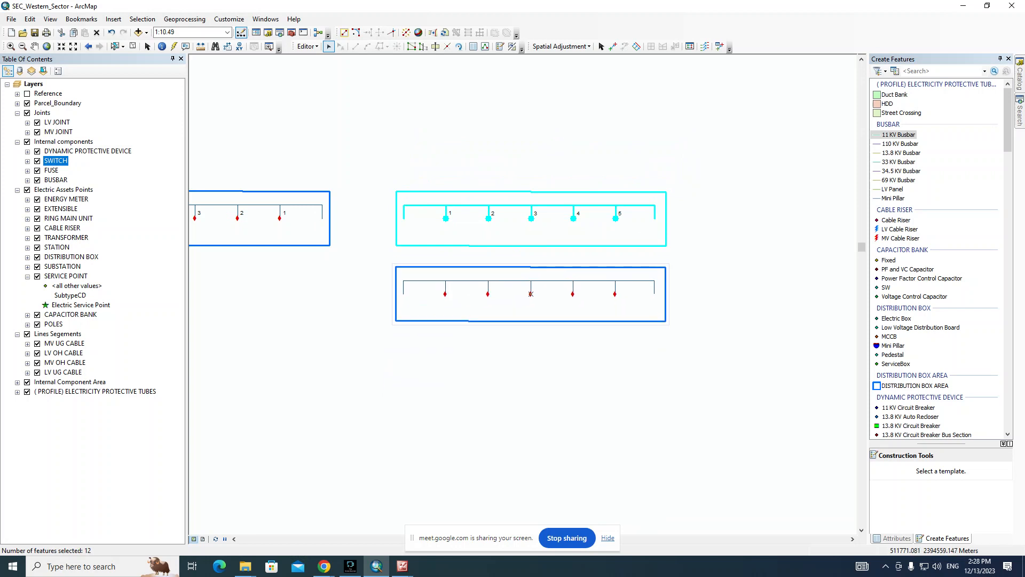
pyautogui.moveTo(531, 294); pyautogui.dragTo(554, 369)
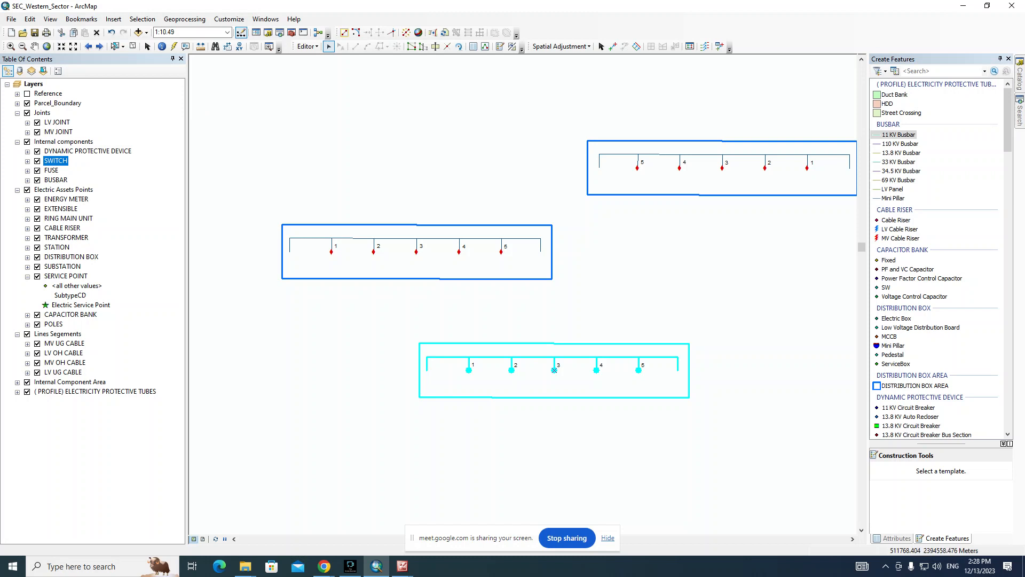
# Step: Place the selected five-circuit template on the map just below mini pillar 96711/1/F1
pyautogui.moveTo(554, 370); pyautogui.dragTo(430, 343)
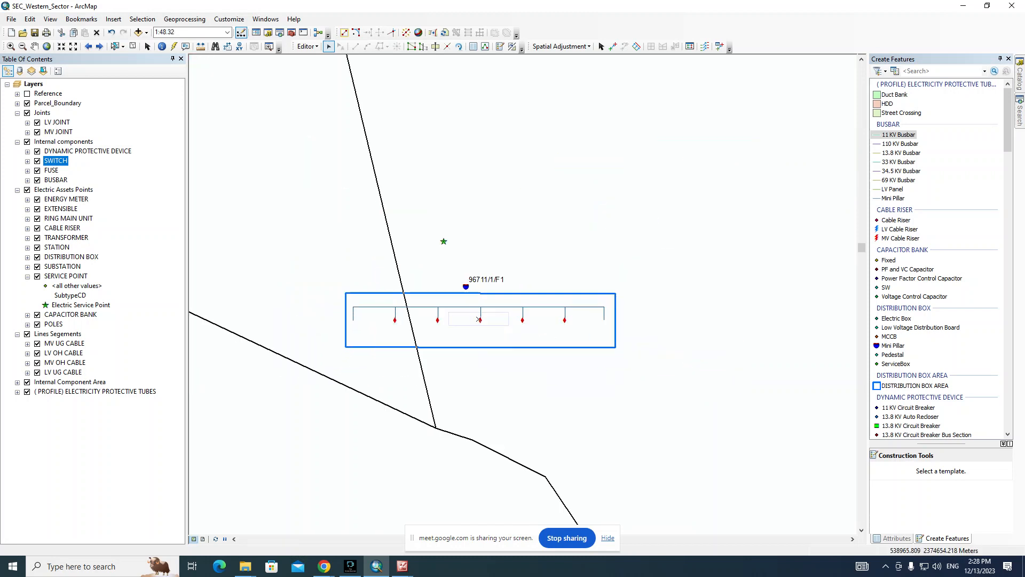
pyautogui.moveTo(493, 331)
pyautogui.mouseDown()
pyautogui.moveTo(541, 285)
pyautogui.moveTo(507, 320)
pyautogui.mouseUp()
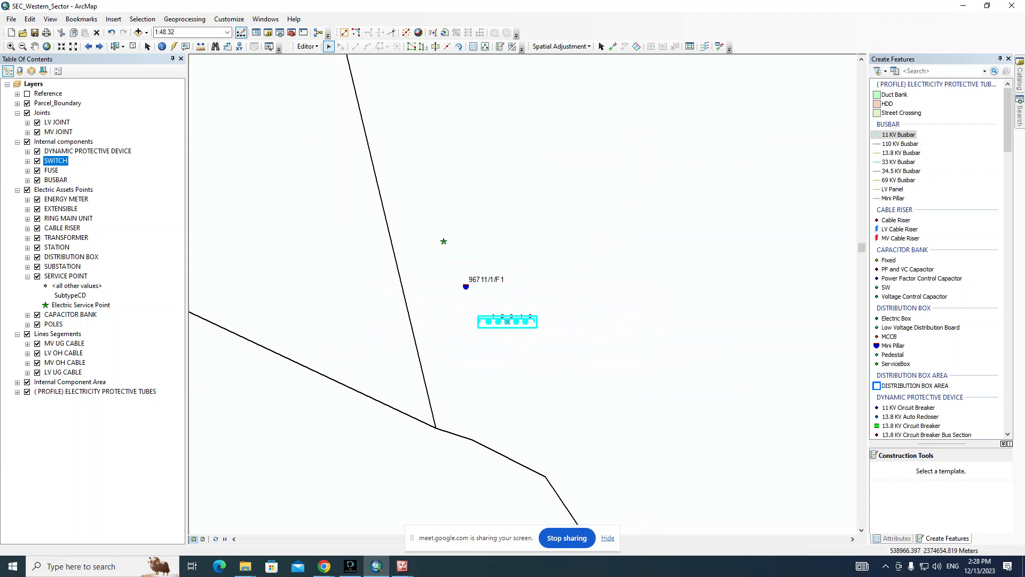
pyautogui.scroll(3, 445, 314)
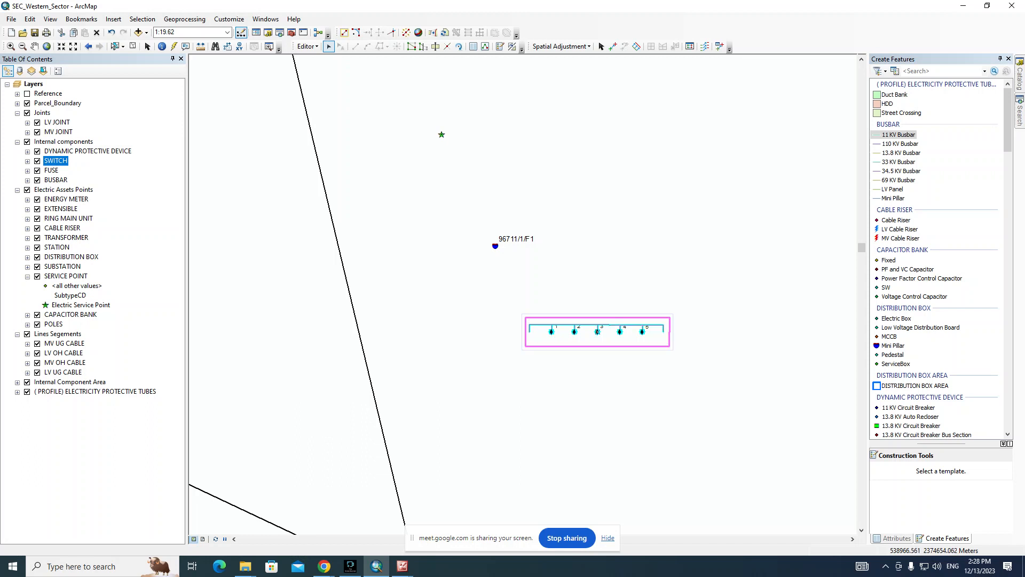
# Step: Move the five-circuit template onto the parcel boundary west of mini pillar 96711/1/F1 and rotate it to lie flush along the boundary
pyautogui.moveTo(597, 330); pyautogui.dragTo(431, 227)
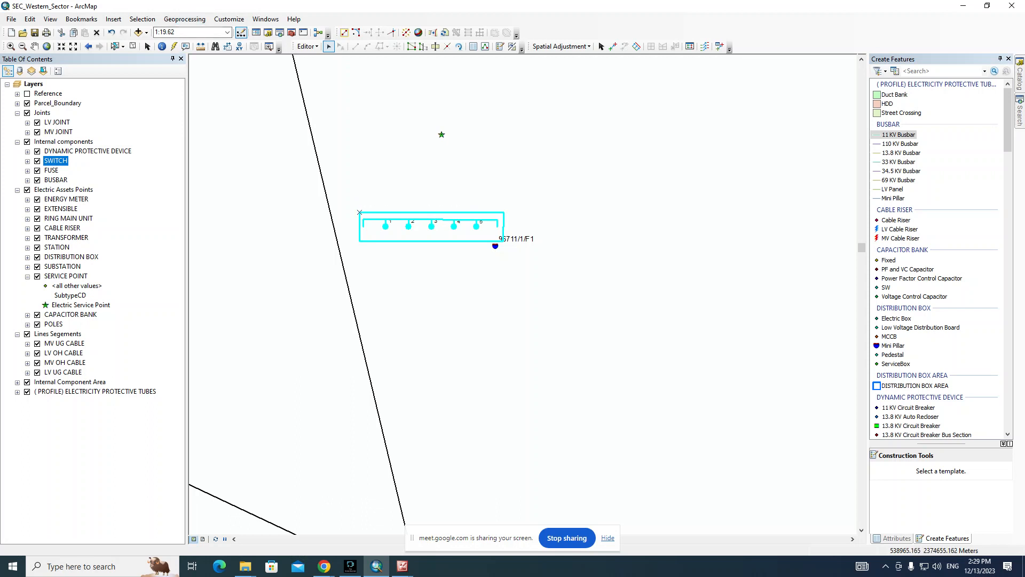
pyautogui.moveTo(359, 212); pyautogui.dragTo(350, 292)
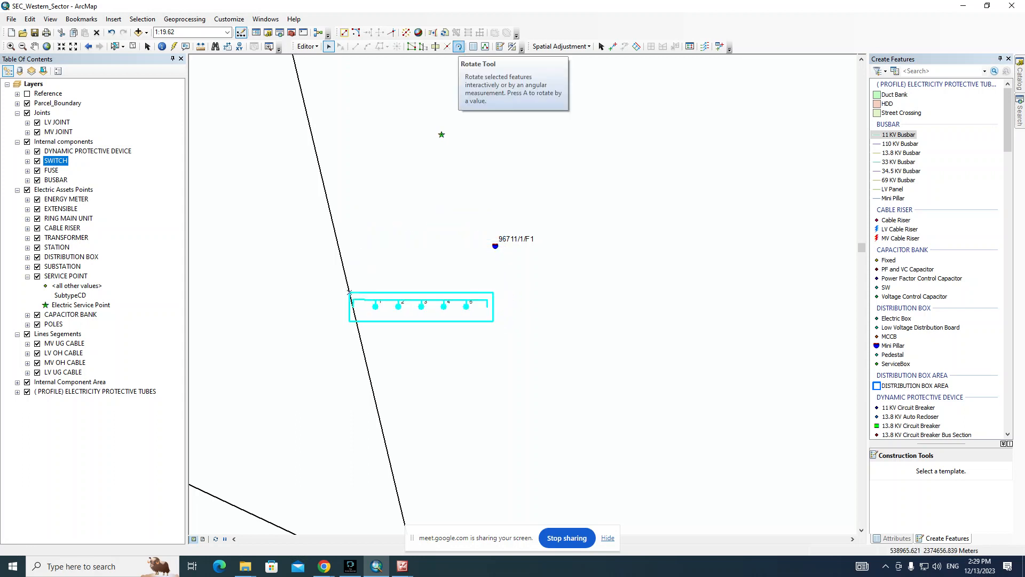
pyautogui.click(459, 46)
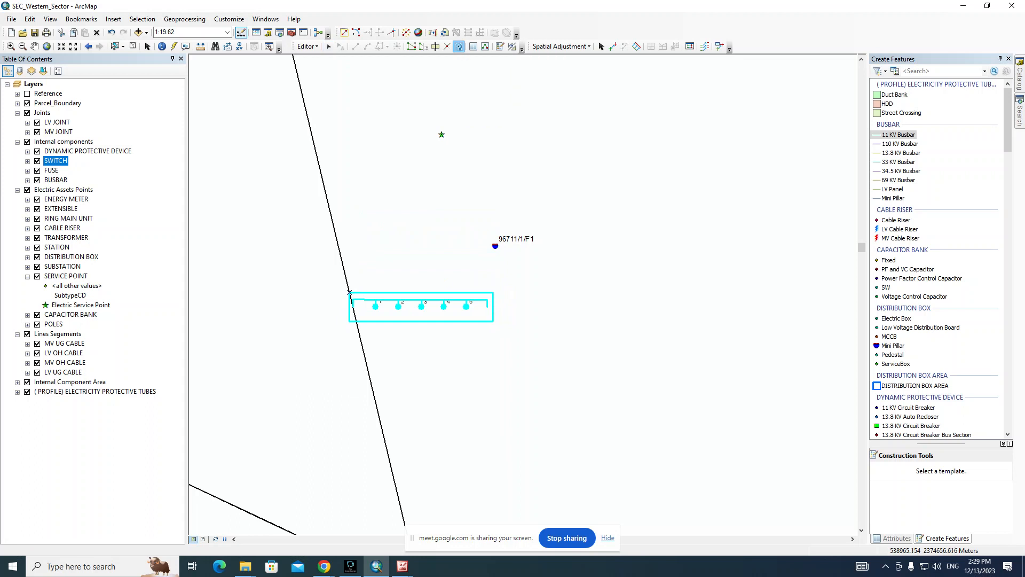
pyautogui.moveTo(436, 157); pyautogui.dragTo(392, 155)
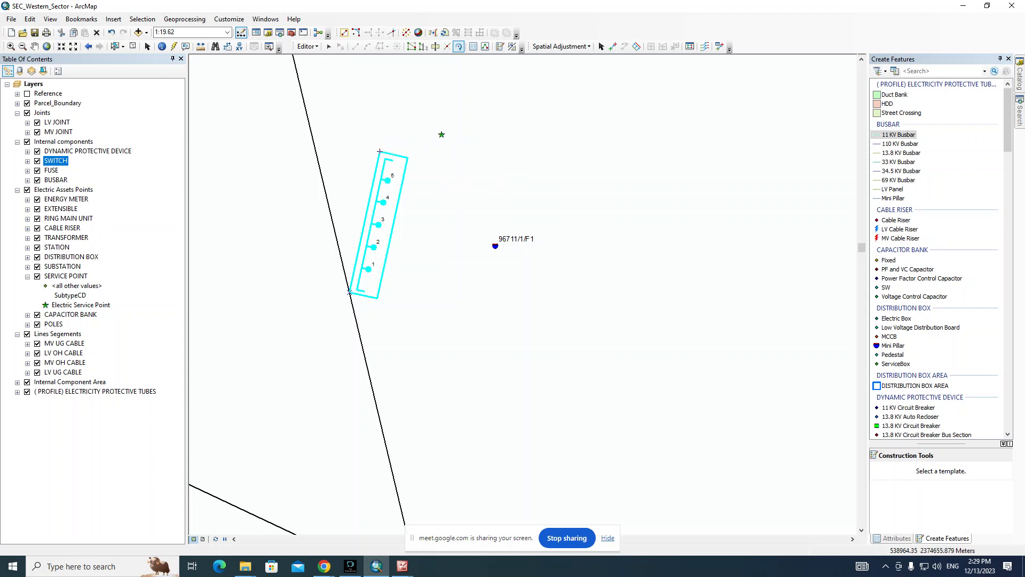
pyautogui.moveTo(379, 152); pyautogui.dragTo(316, 152)
pyautogui.click(328, 47)
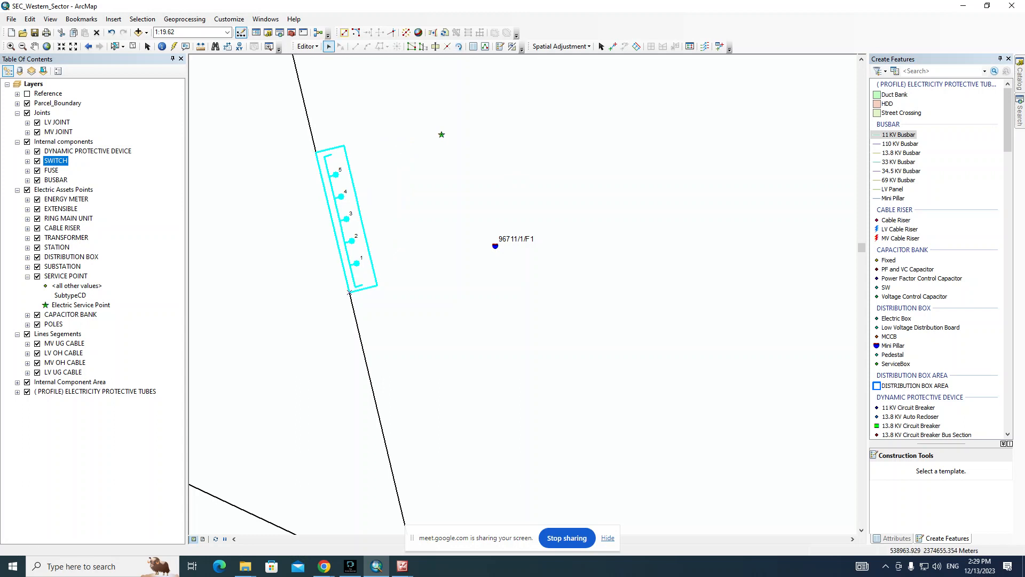
pyautogui.moveTo(349, 292); pyautogui.dragTo(365, 360)
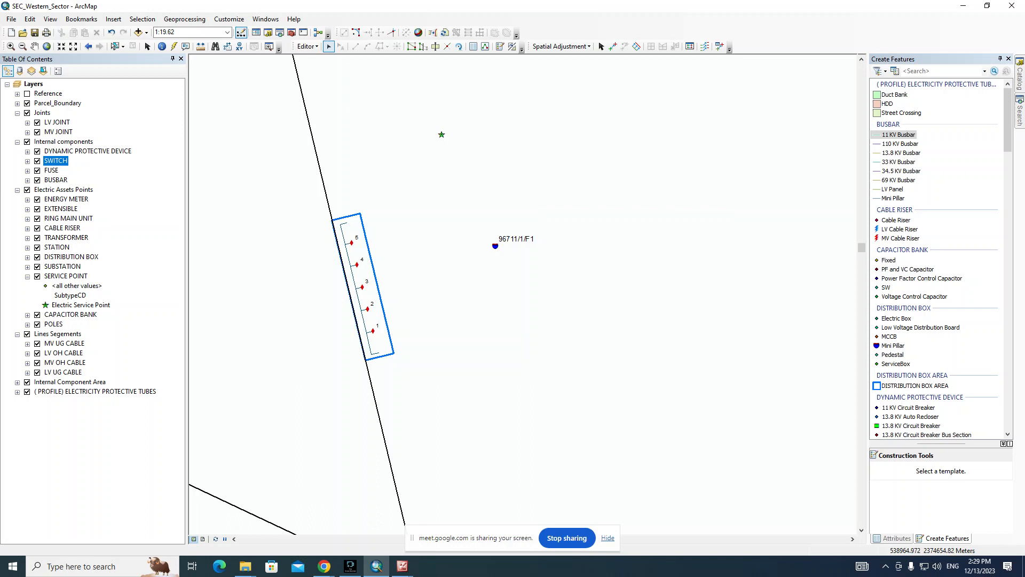
pyautogui.moveTo(480, 288); pyautogui.dragTo(496, 301)
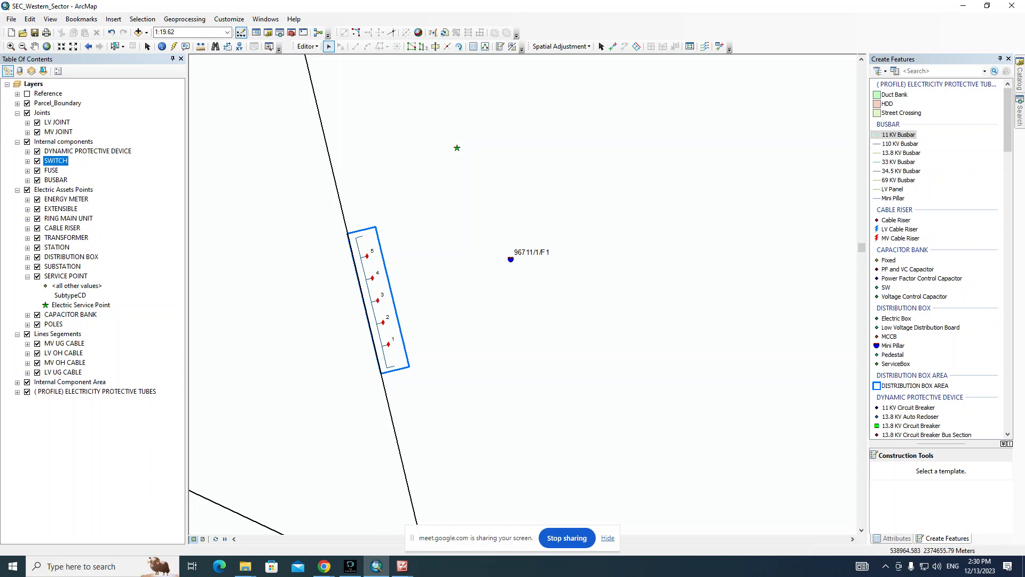
pyautogui.moveTo(587, 331); pyautogui.dragTo(598, 317)
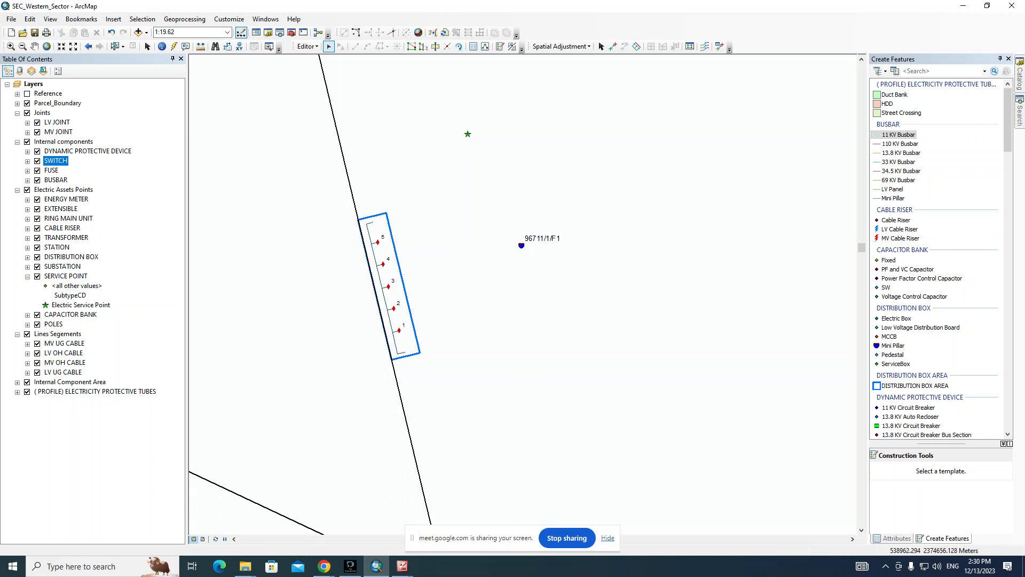
pyautogui.click(81, 19)
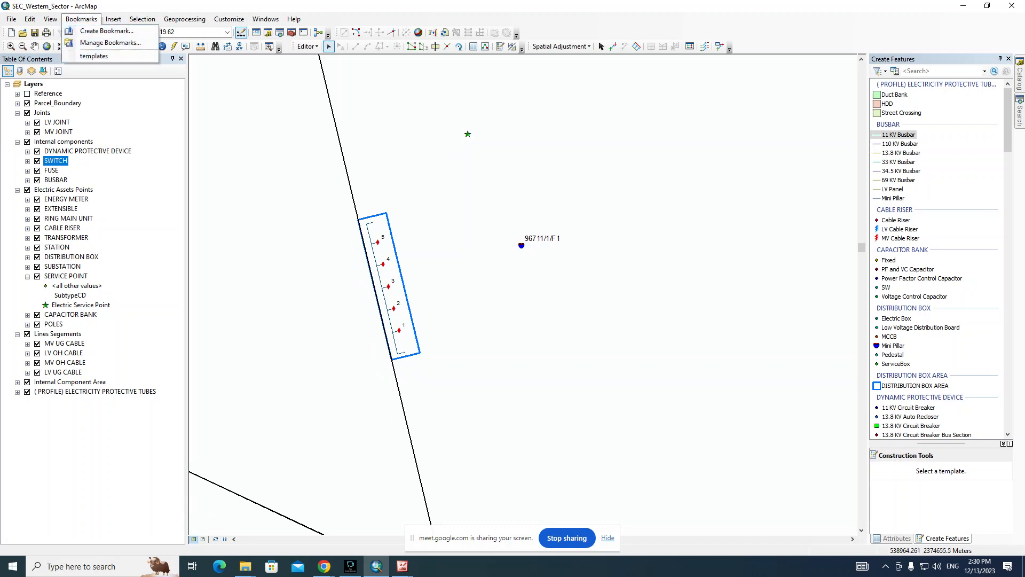
pyautogui.press('Escape')
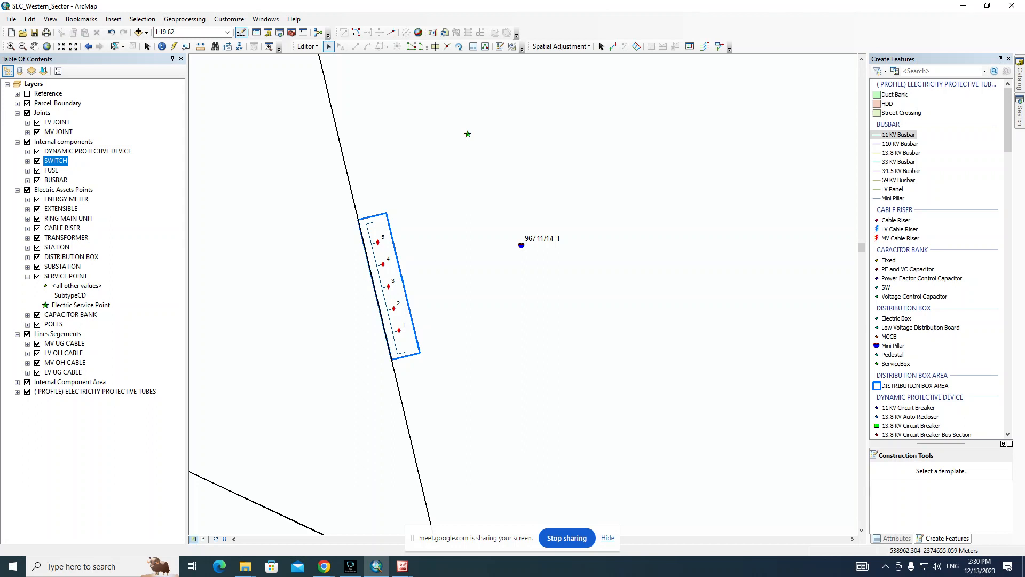
# Step: Locate substation 973309 on the map from the first record of the SUBSTATION attribute table, then clear the selection and close the table
pyautogui.rightClick(67, 265)
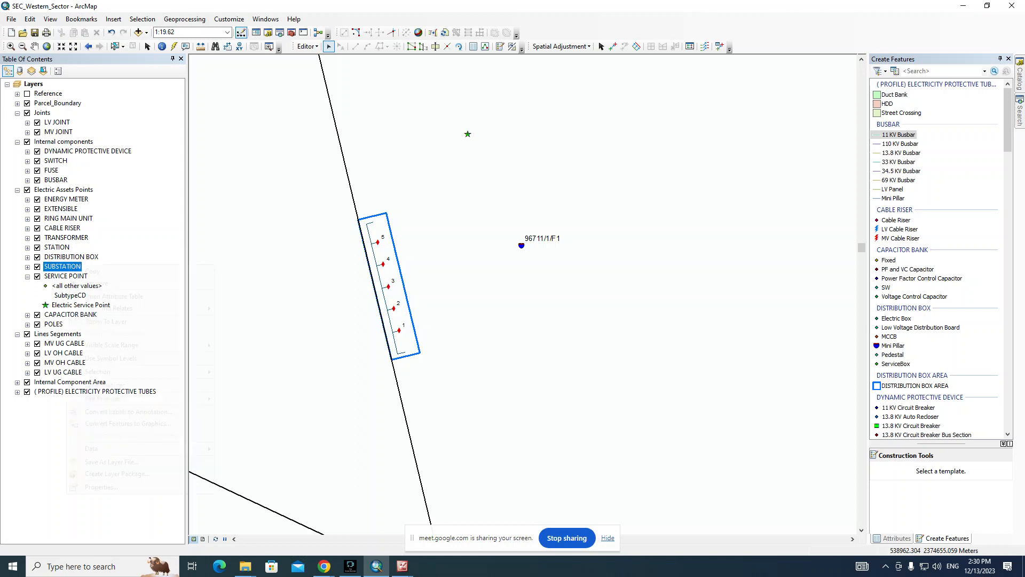
pyautogui.click(114, 296)
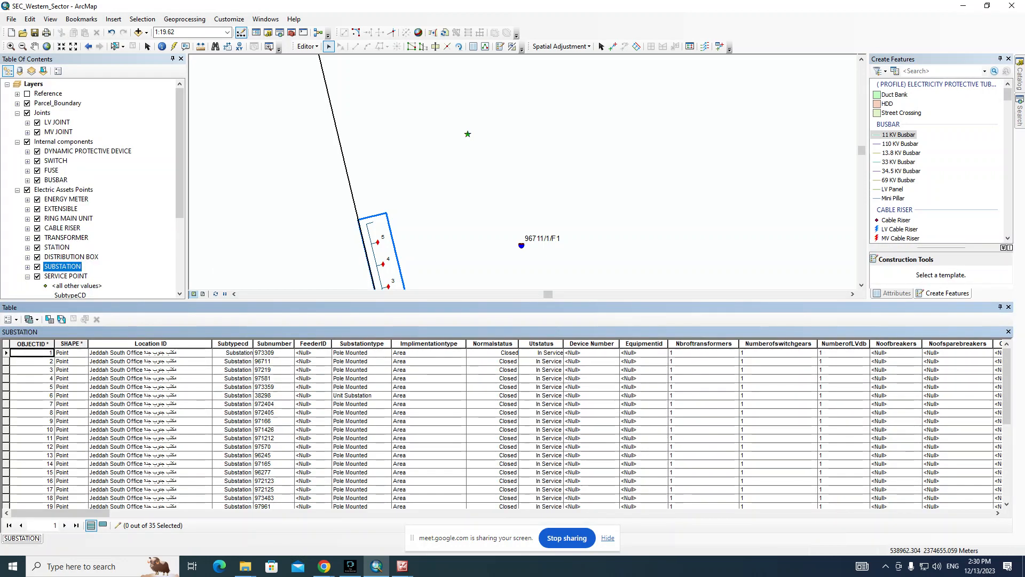
pyautogui.click(6, 353)
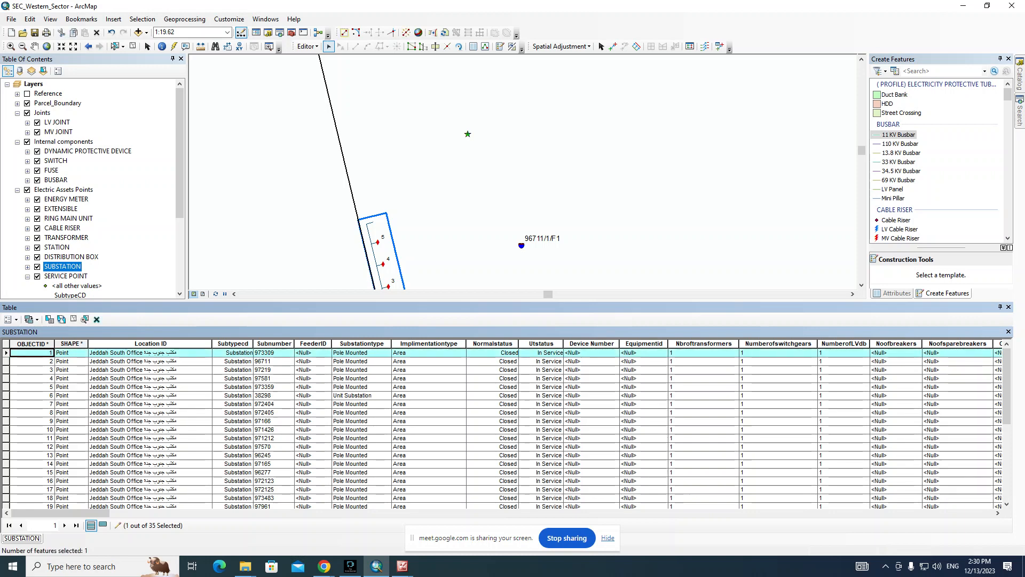
pyautogui.rightClick(6, 353)
pyautogui.click(24, 384)
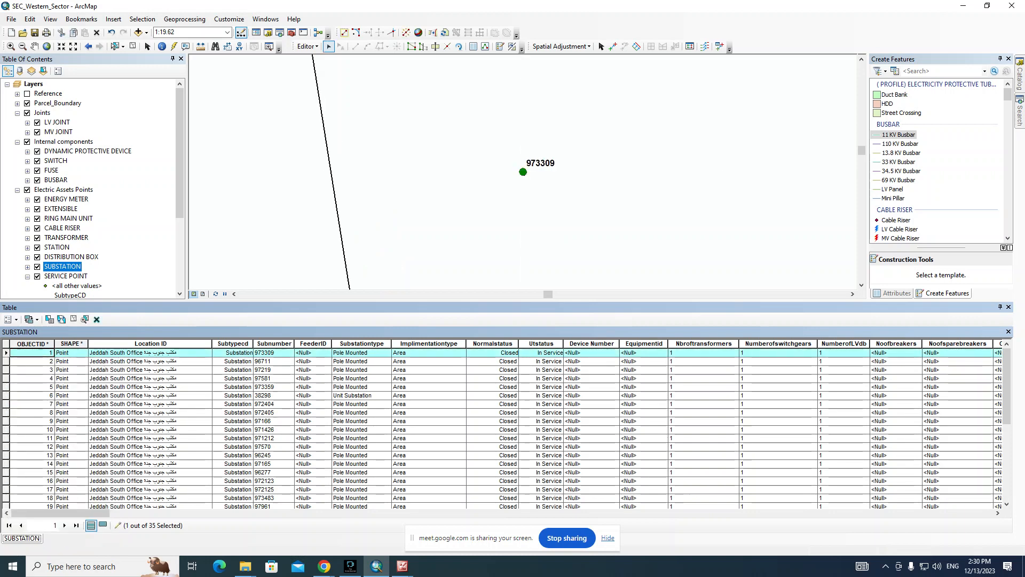
pyautogui.click(427, 214)
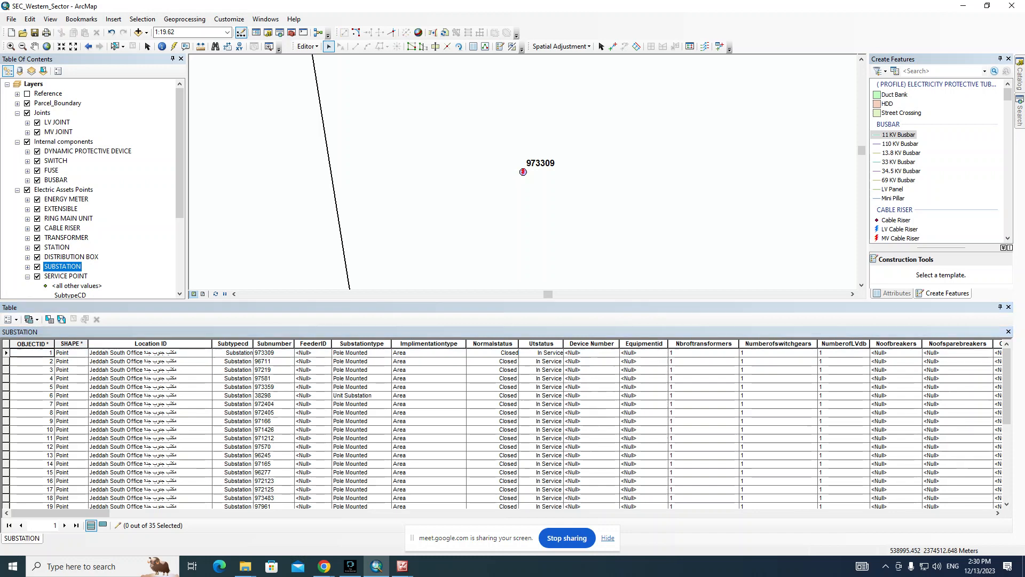
pyautogui.click(1009, 307)
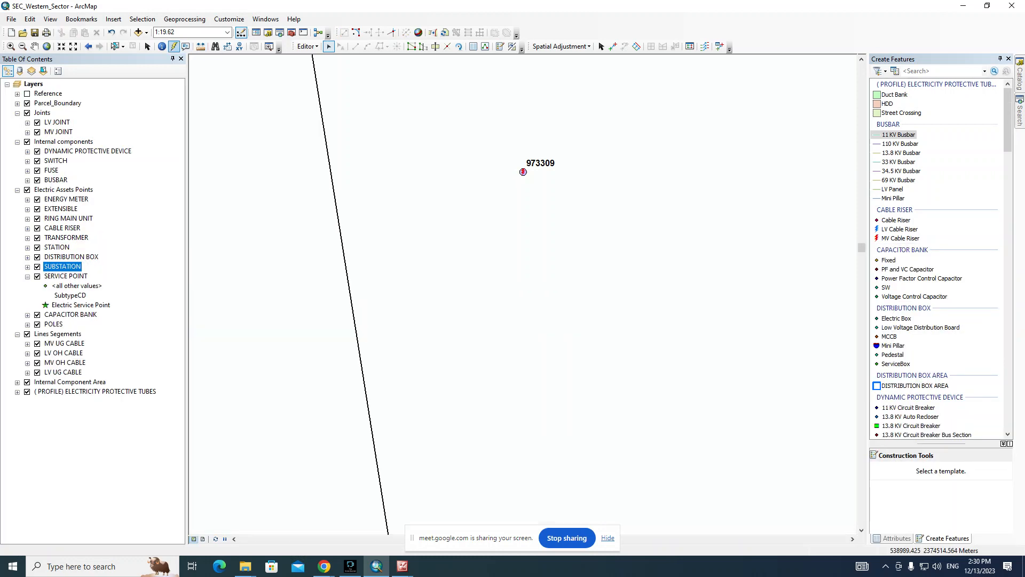
# Step: Open the linked photos of substation 973309, rotate SS_100001_1_01OV_02 upright to examine the pole-mounted transformer, and return to ArcMap
pyautogui.click(173, 46)
pyautogui.click(522, 172)
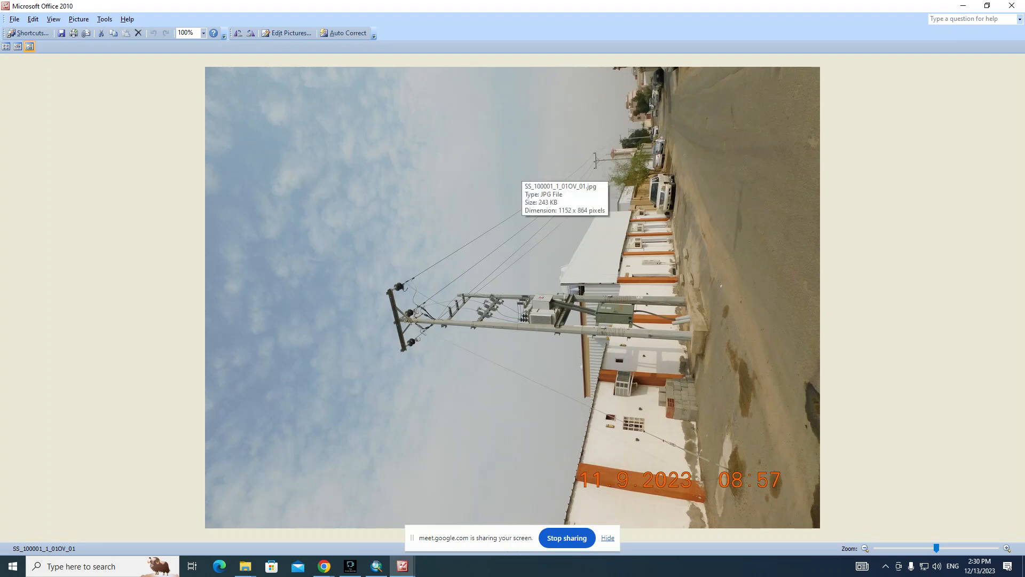
pyautogui.press('Right')
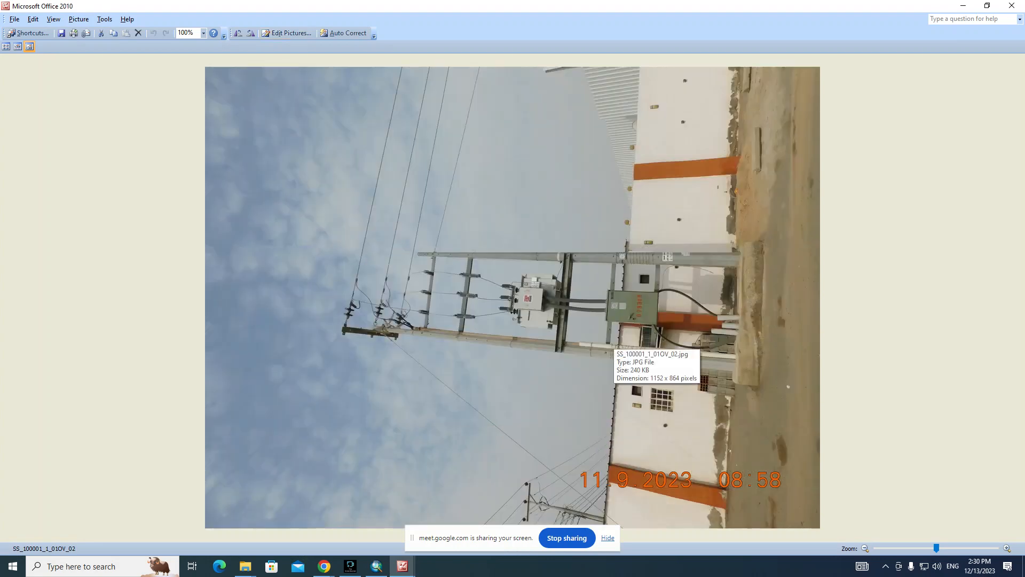
pyautogui.click(250, 33)
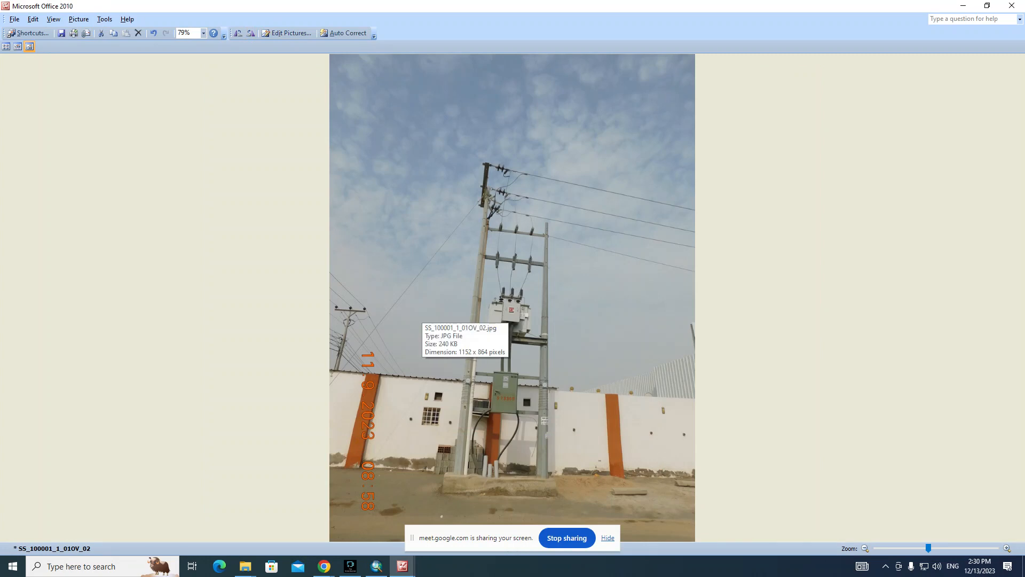
pyautogui.scroll(4, 512, 298)
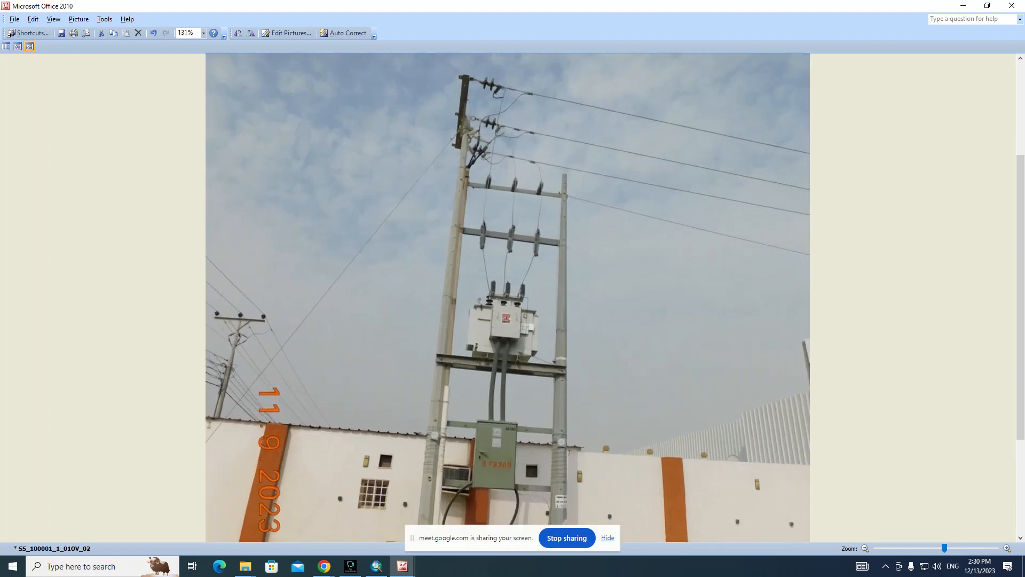
pyautogui.scroll(-3, 508, 297)
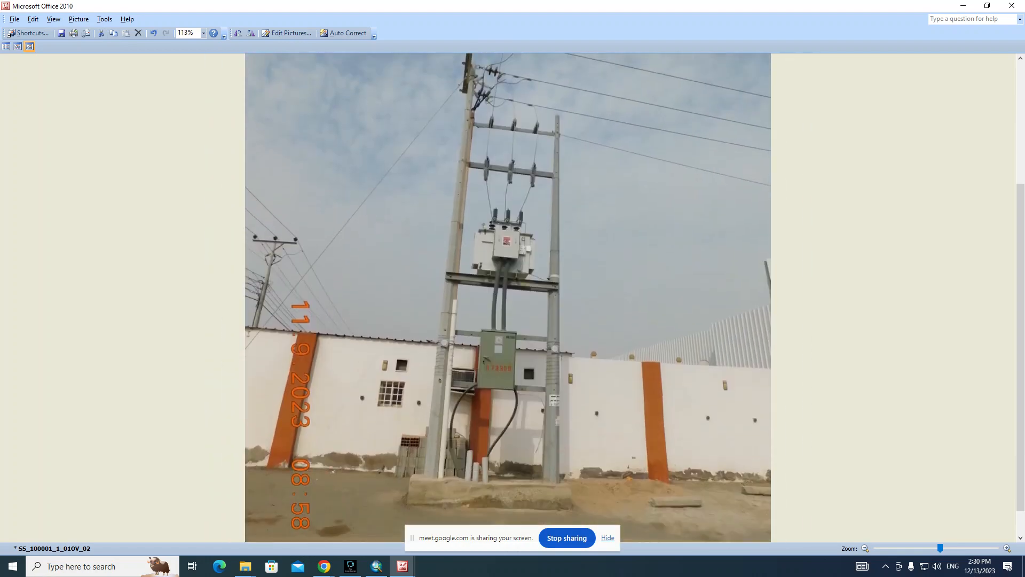
pyautogui.moveTo(387, 5); pyautogui.dragTo(591, 115)
pyautogui.click(398, 129)
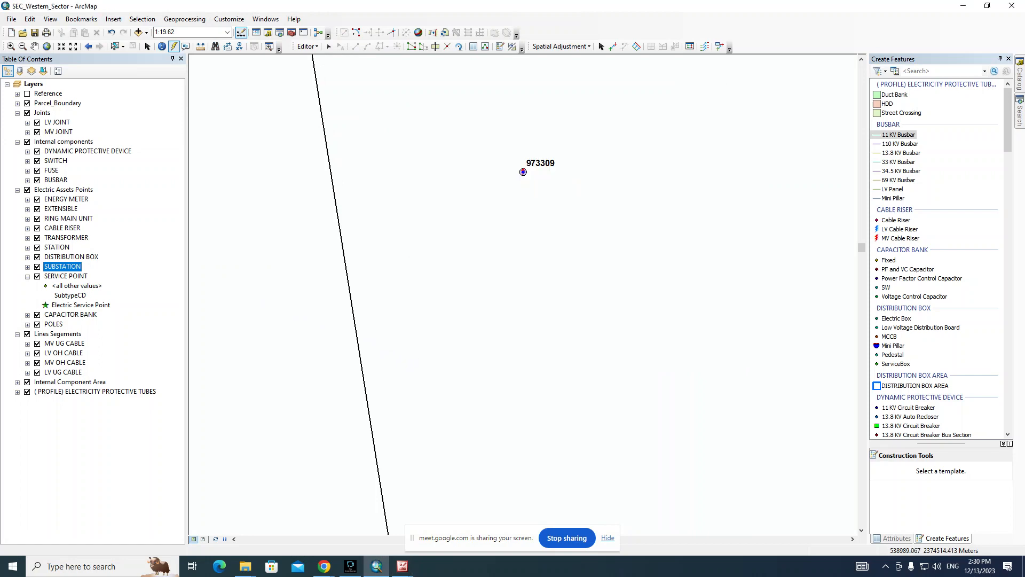
# Step: Go to the templates bookmark and delete the red overhead line segments from the four-circuit triangular substation template
pyautogui.click(81, 20)
pyautogui.click(94, 58)
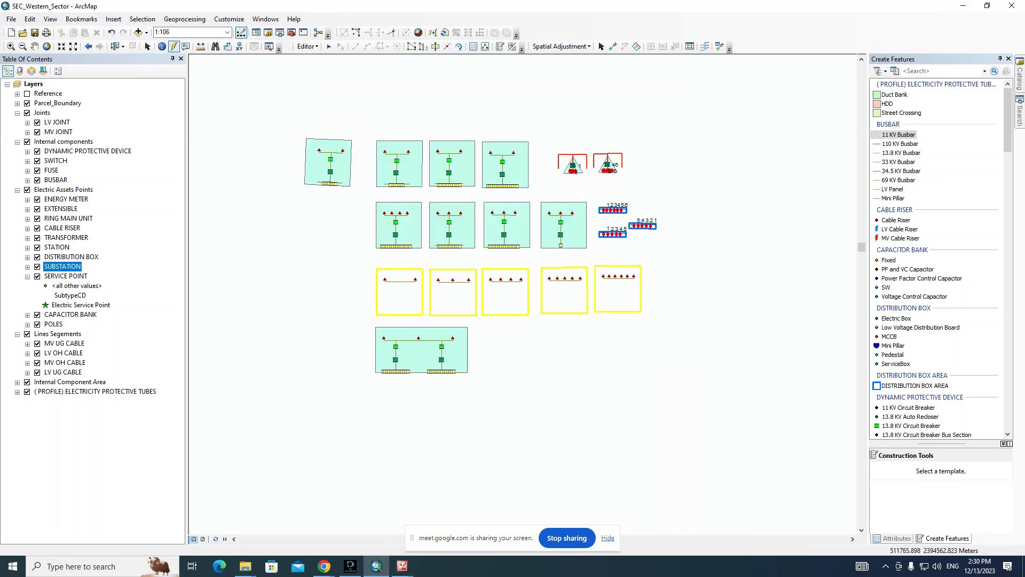
pyautogui.press('z')
pyautogui.moveTo(559, 178); pyautogui.dragTo(348, 368)
pyautogui.press('c')
pyautogui.press('x')
pyautogui.press('c')
pyautogui.moveTo(368, 206); pyautogui.dragTo(314, 211)
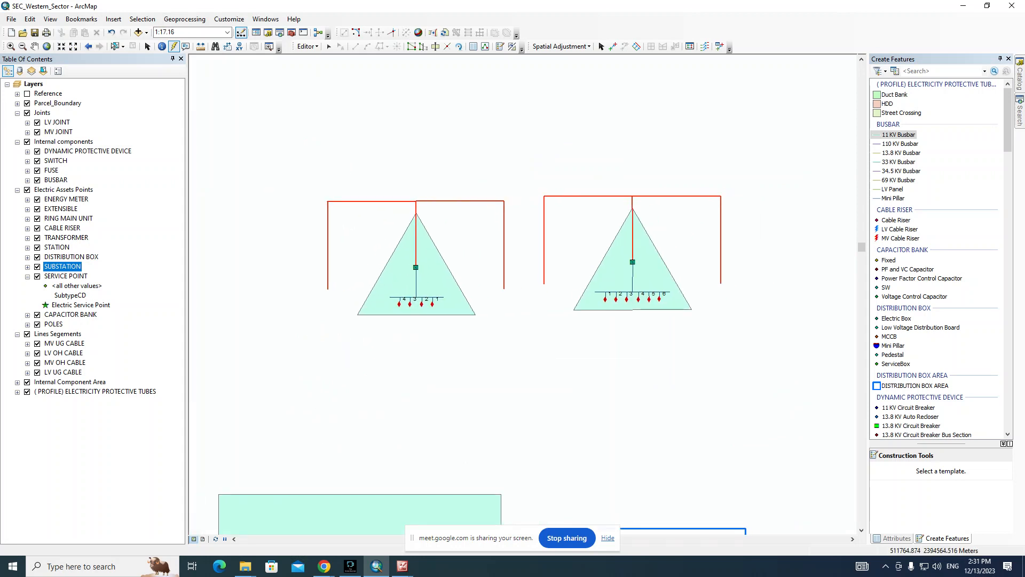
pyautogui.click(328, 47)
pyautogui.moveTo(390, 197); pyautogui.dragTo(423, 205)
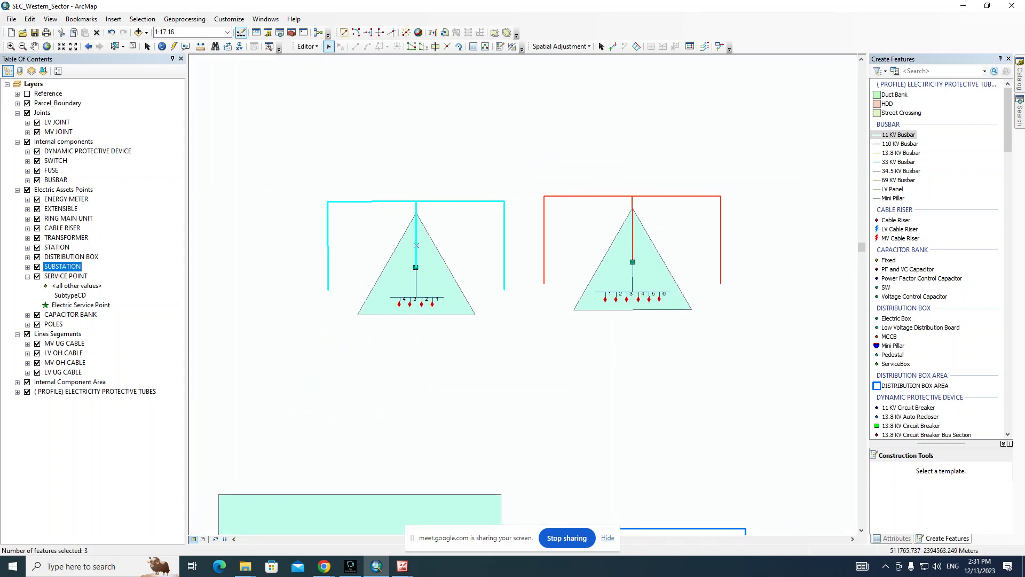
pyautogui.press('Delete')
# Step: Switch to the picture viewer, enlarge its window beside the four-circuit template to compare the pole-mounted substation photo, and return to ArcMap
pyautogui.hotkey('alt', 'Tab')
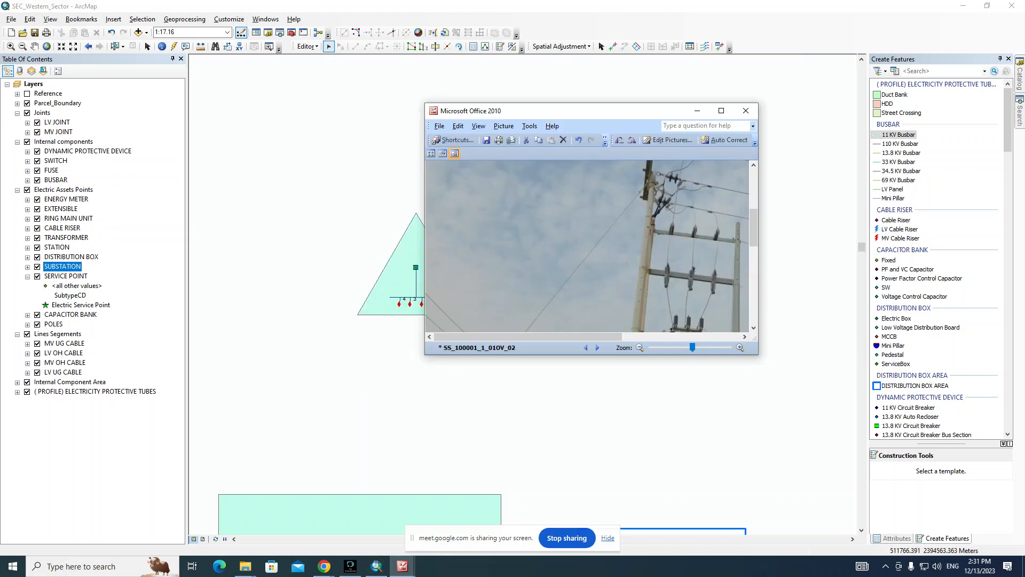
pyautogui.moveTo(606, 355); pyautogui.dragTo(605, 508)
pyautogui.moveTo(533, 111); pyautogui.dragTo(631, 50)
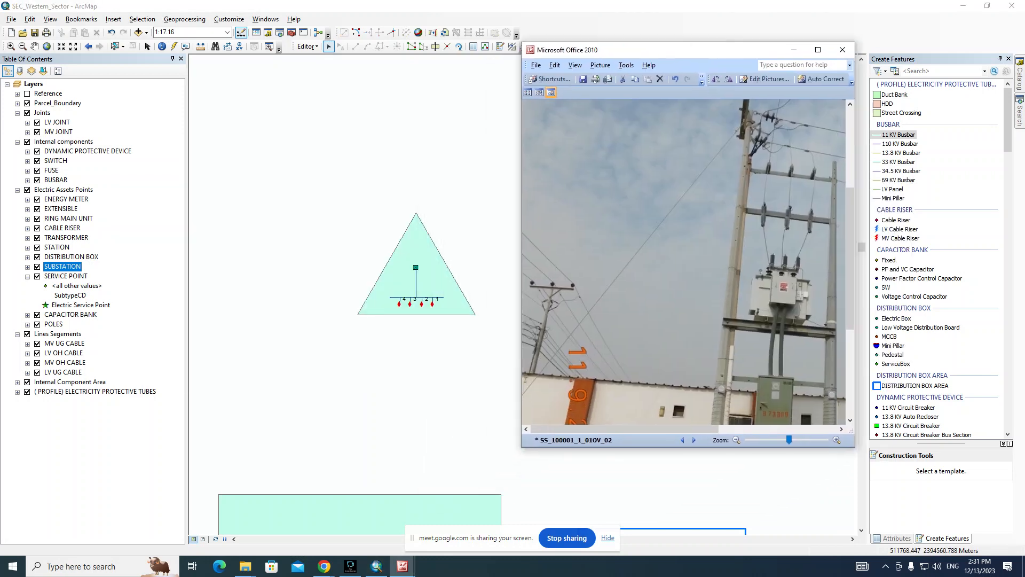
pyautogui.moveTo(854, 445); pyautogui.dragTo(943, 513)
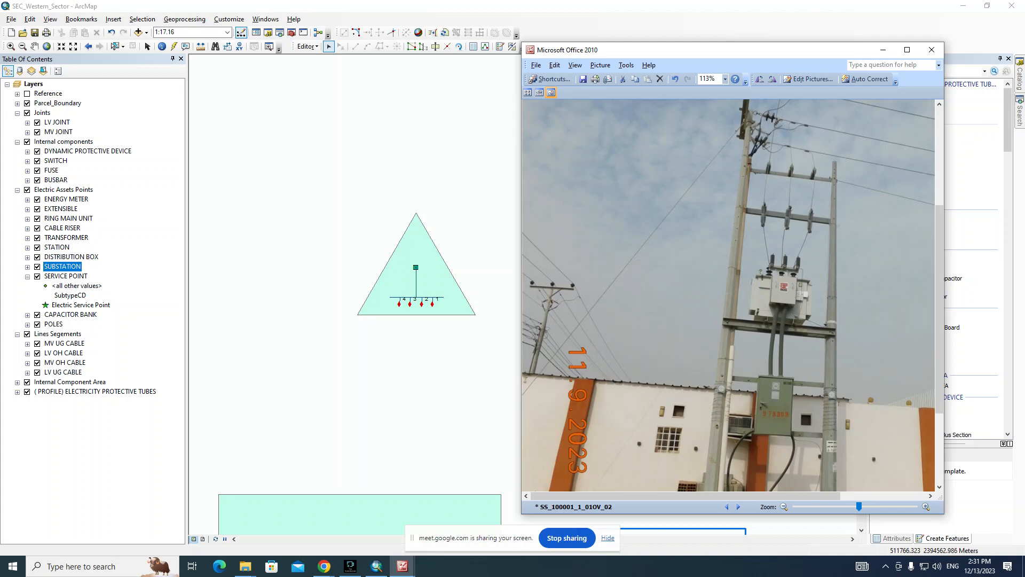
pyautogui.hotkey('alt', 'Tab')
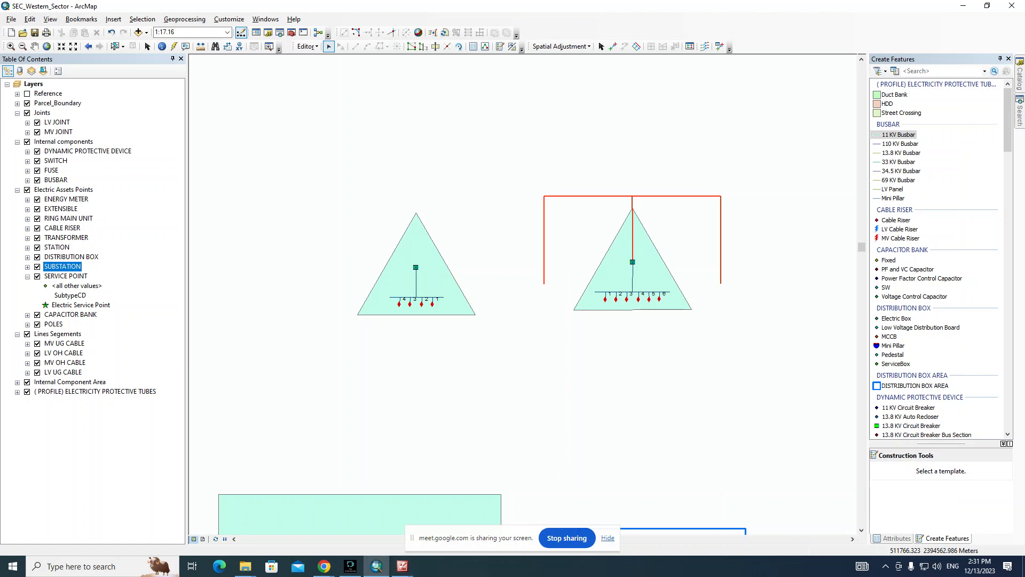
# Step: Start a 13.8 KV Three Phase Overhead line at the four-circuit template's transformer and run it up to the triangle's apex
pyautogui.moveTo(533, 267); pyautogui.dragTo(545, 315)
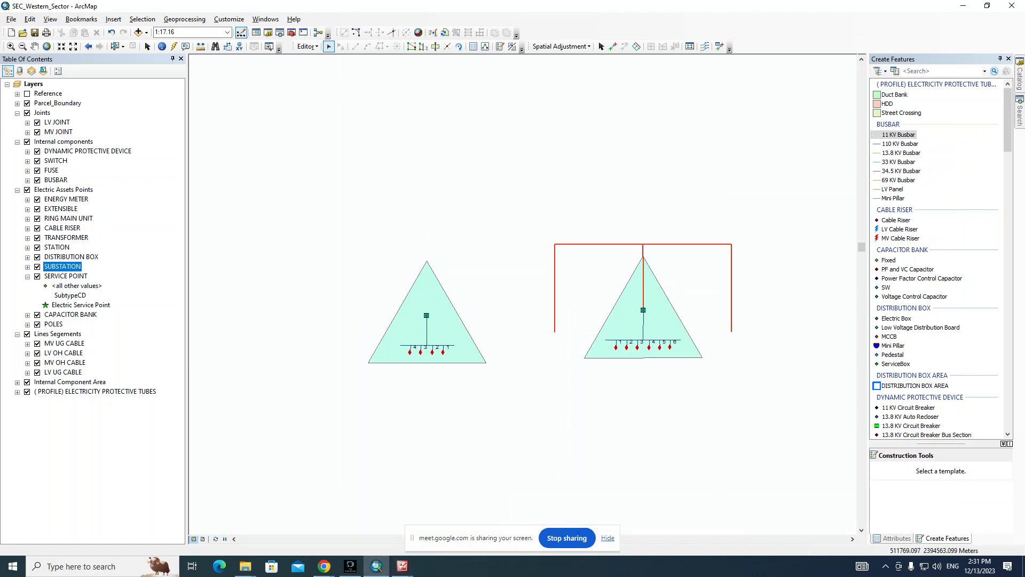
pyautogui.scroll(-15, 939, 256)
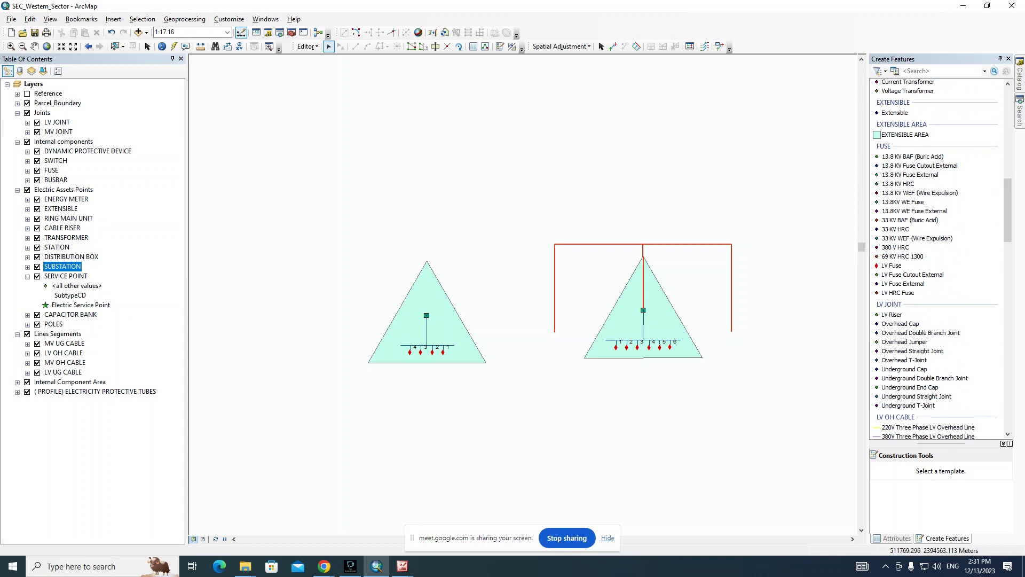
pyautogui.scroll(-14, 940, 256)
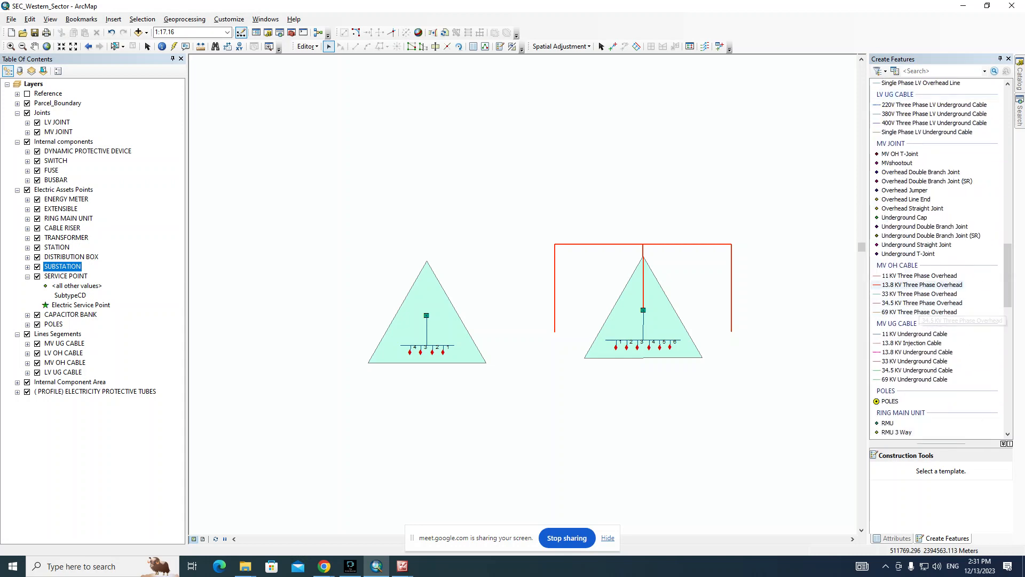
pyautogui.click(922, 284)
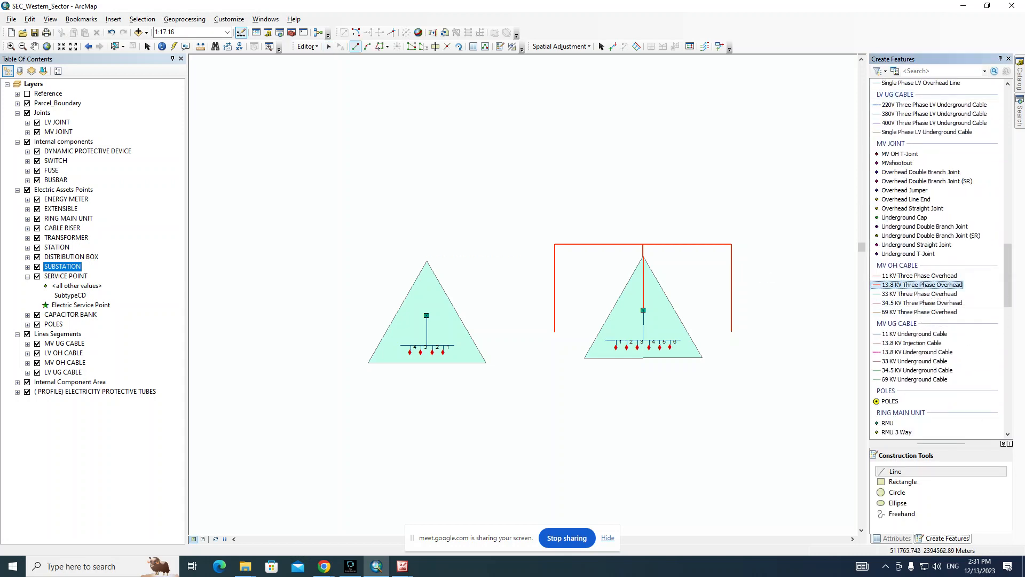
pyautogui.hotkey('alt', 'Tab')
pyautogui.moveTo(715, 272); pyautogui.dragTo(633, 337)
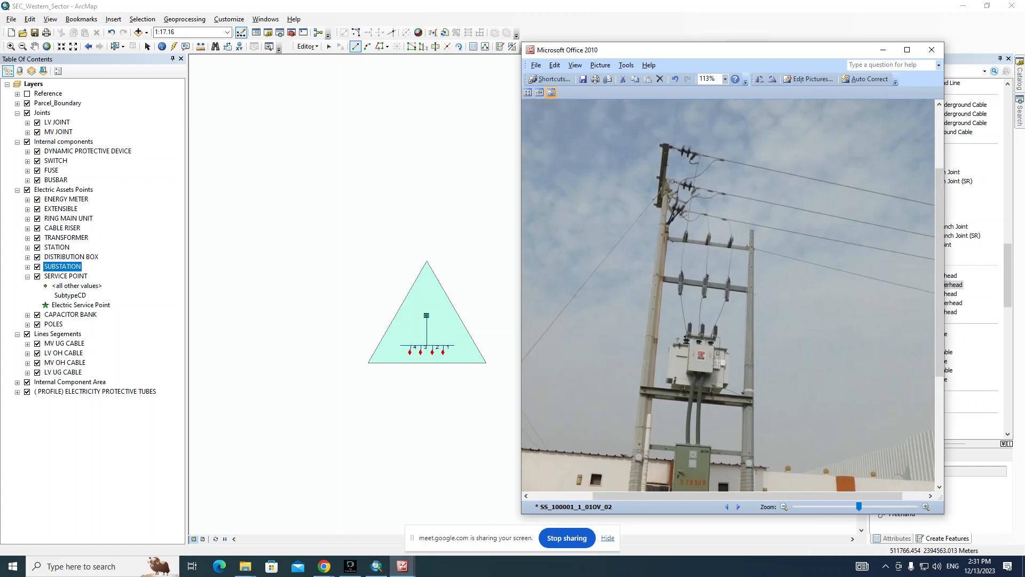
pyautogui.hotkey('alt', 'Tab')
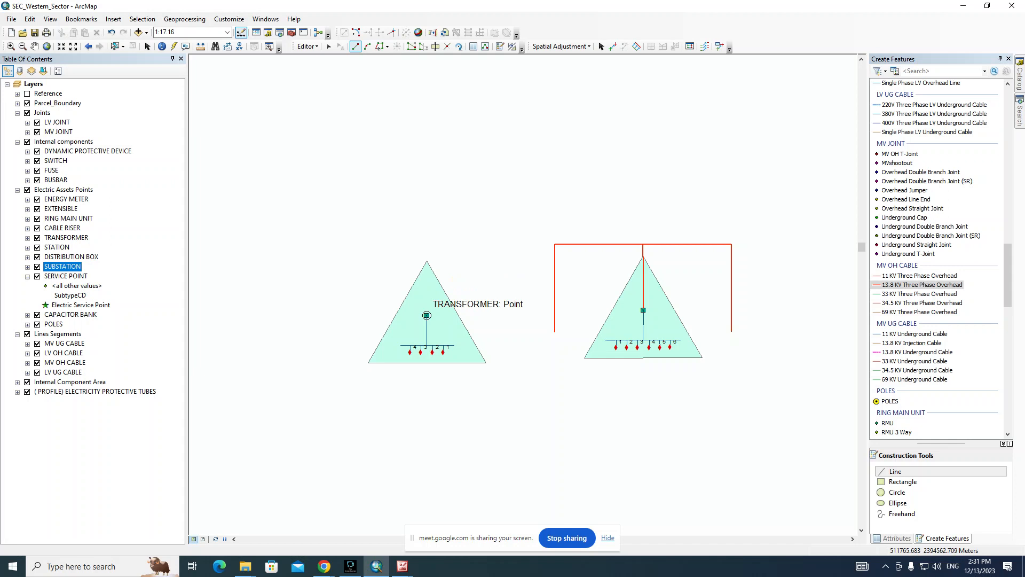
pyautogui.click(426, 315)
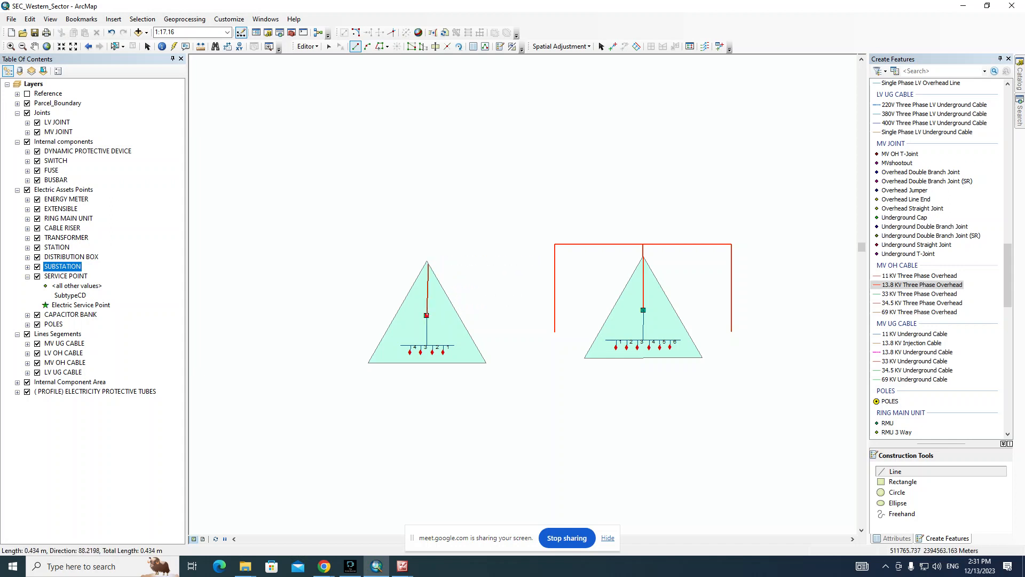
pyautogui.click(426, 261)
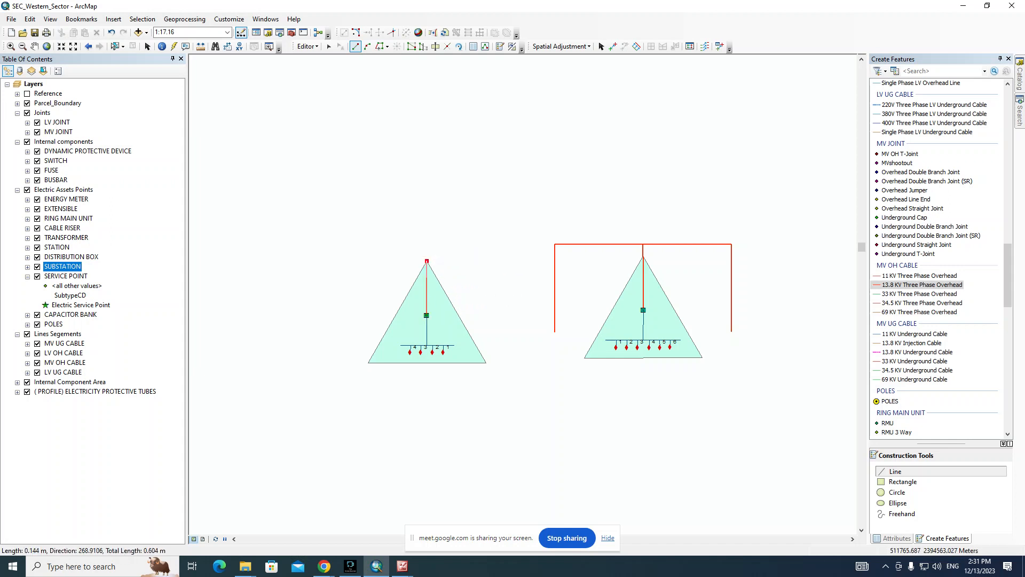
# Step: Extend the overhead line sketch straight up beyond the triangle's apex by 0.1 m
pyautogui.rightClick(427, 278)
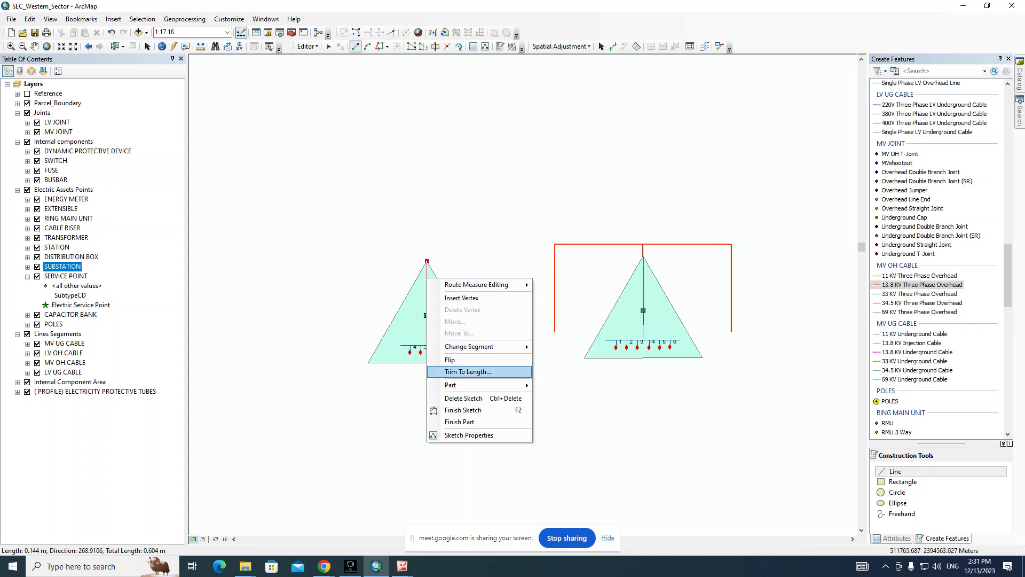
pyautogui.press('Escape')
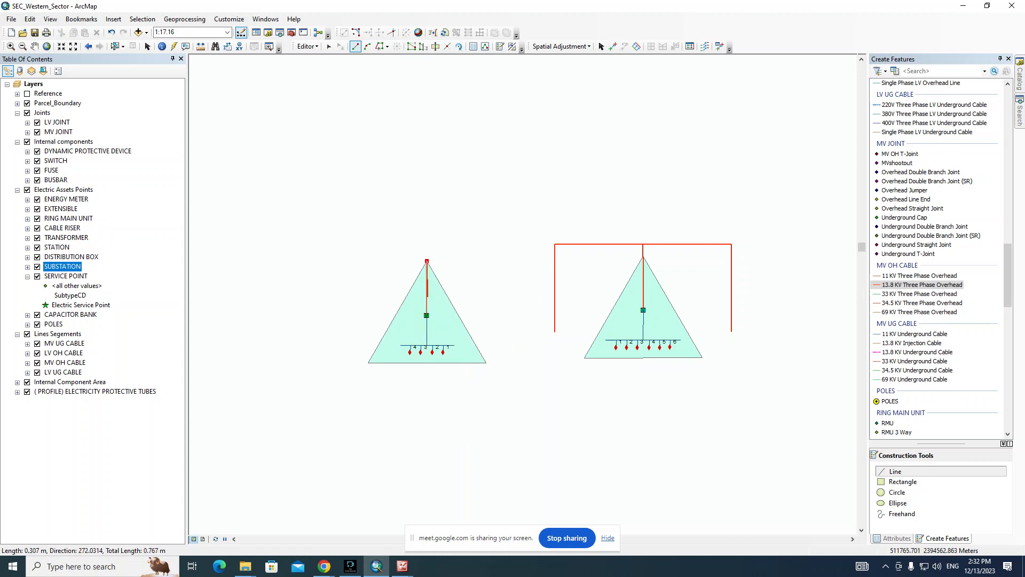
pyautogui.rightClick(425, 297)
pyautogui.hotkey('ctrl', 'l')
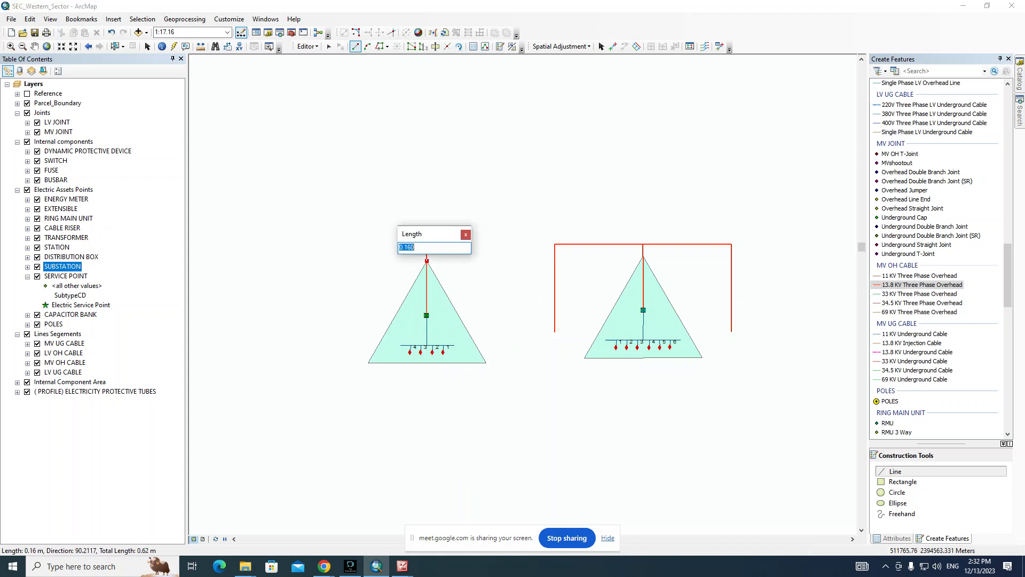
pyautogui.write('0.1')
pyautogui.press('Return')
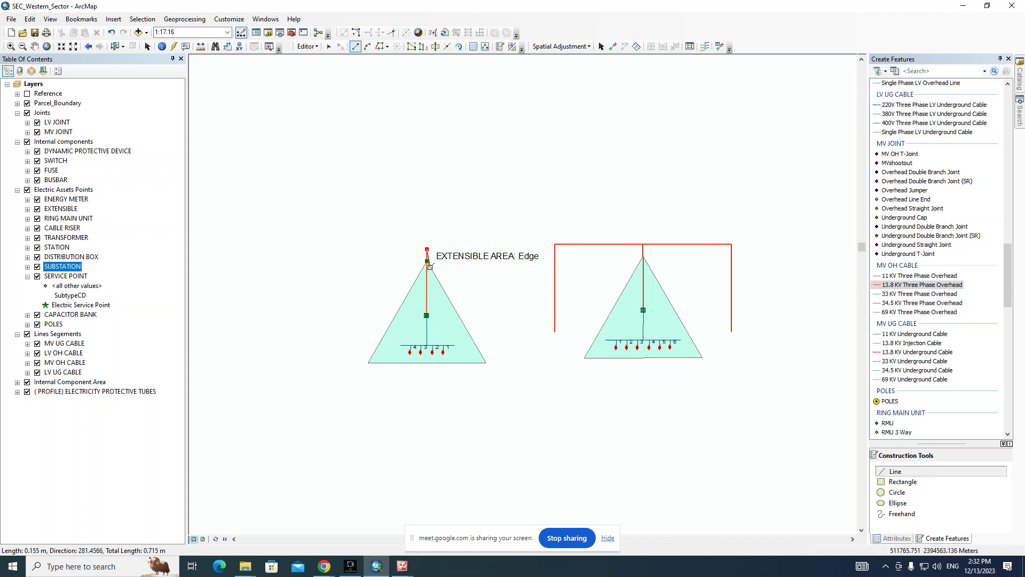
# Step: Add a 0.75 m horizontal segment to the right and a 0.75 m segment downward, and finish the overhead line sketch
pyautogui.press('Escape')
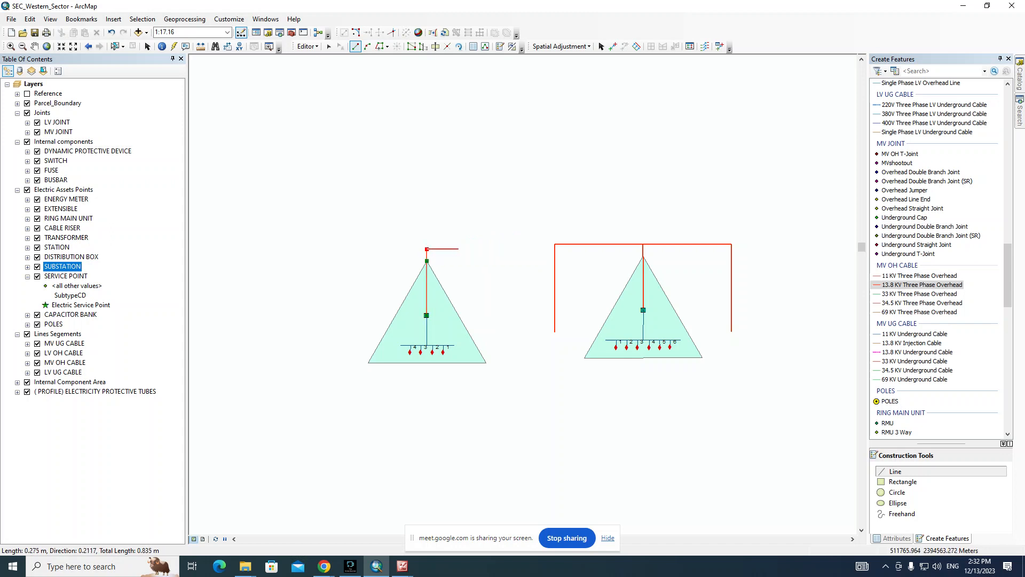
pyautogui.hotkey('ctrl', 'l')
pyautogui.write('0.1')
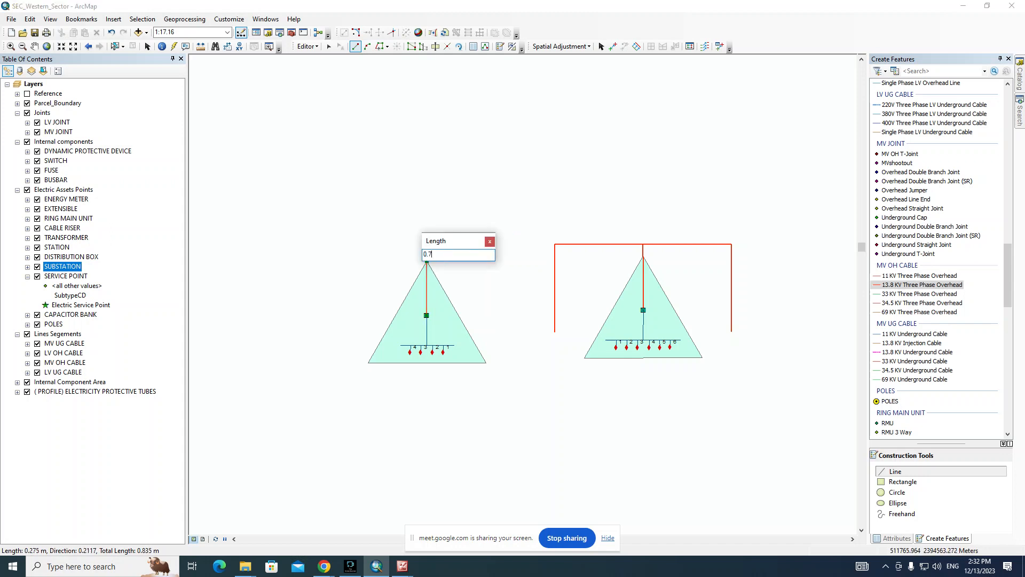
pyautogui.press('Return')
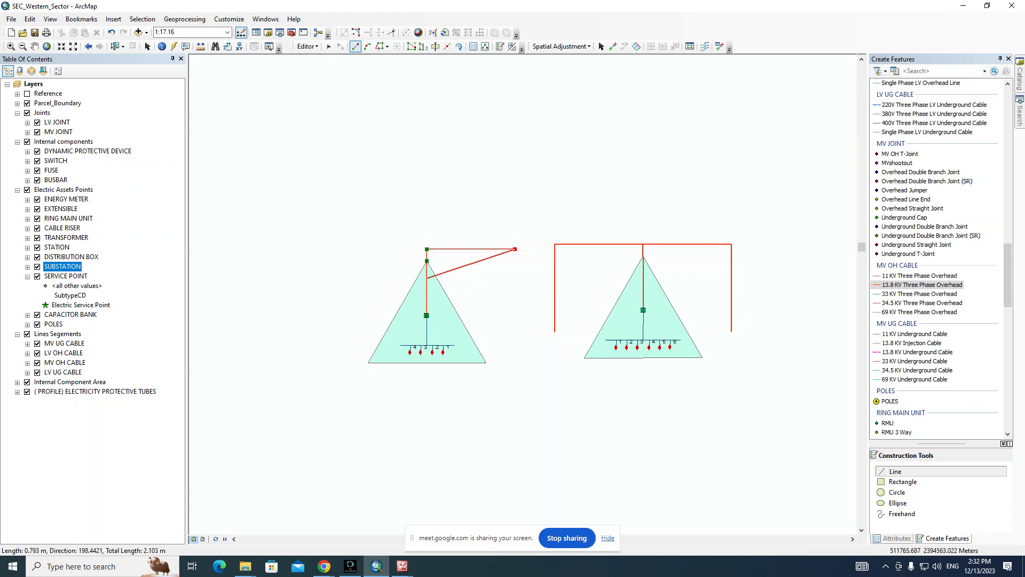
pyautogui.hotkey('ctrl', 'l')
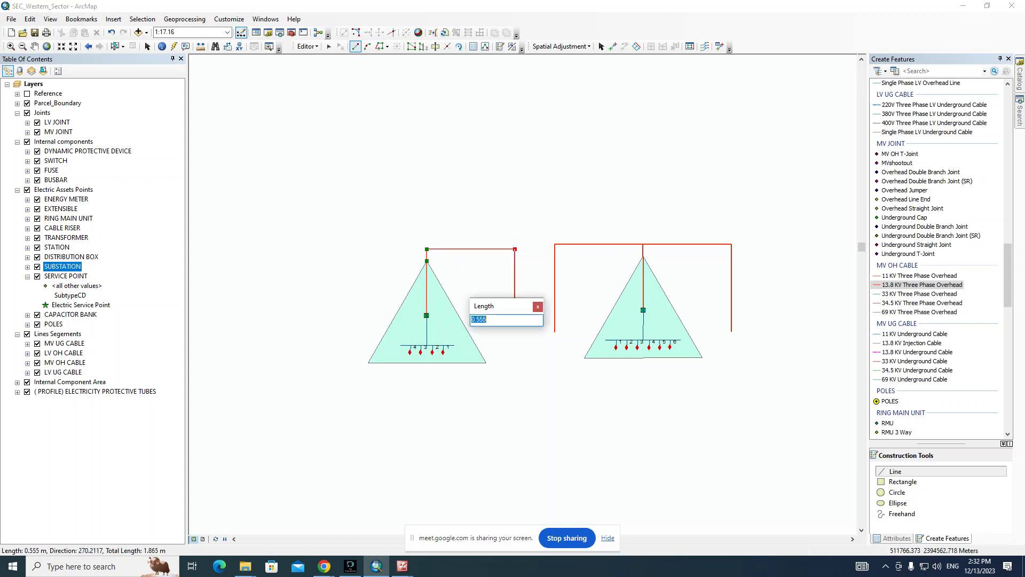
pyautogui.write('0.75')
pyautogui.press('Return')
pyautogui.press('F2')
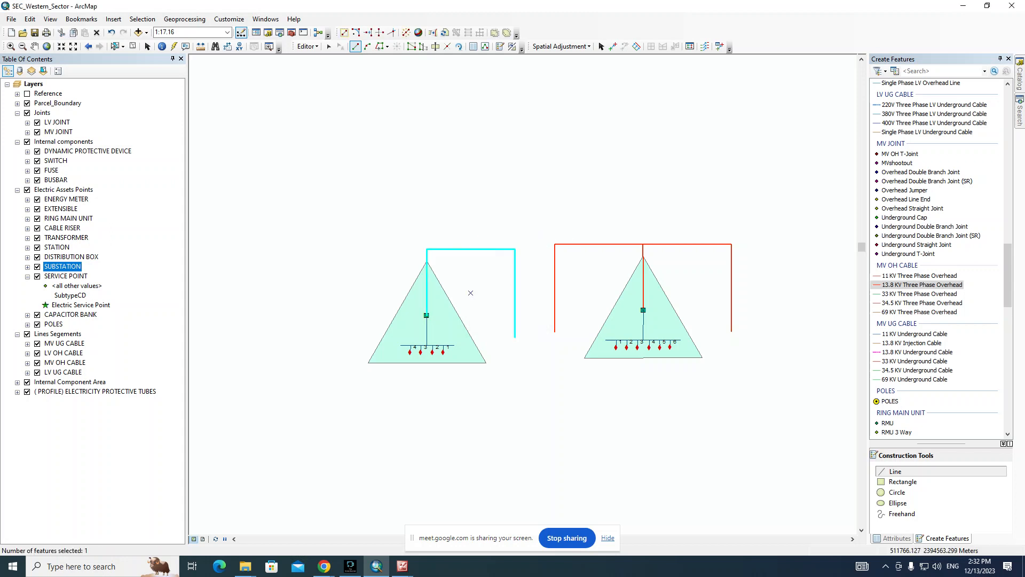
# Step: Mirror the new overhead line about its vertical centre segment to create the opposite branch, and clear the selection
pyautogui.press('e')
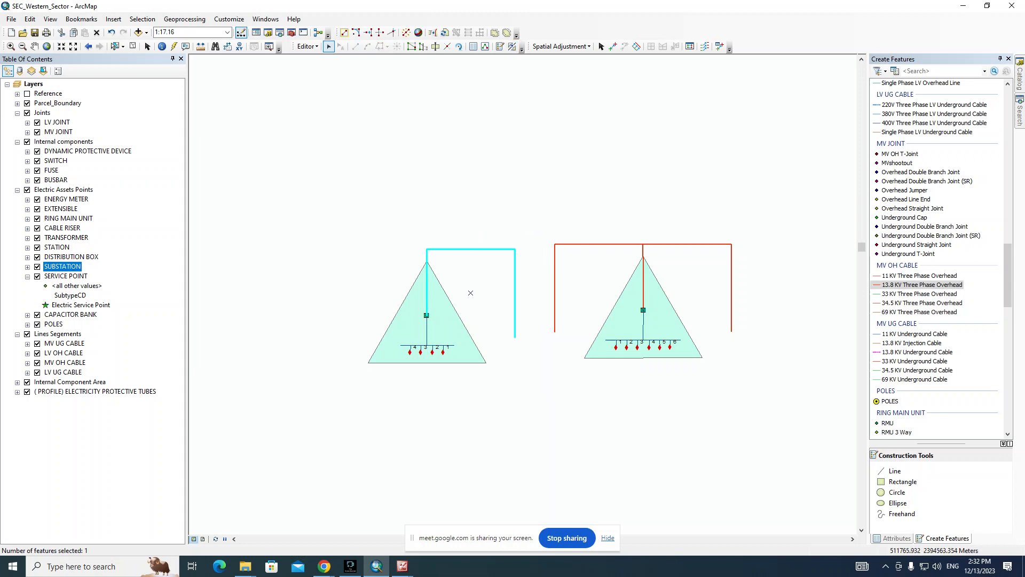
pyautogui.press('e')
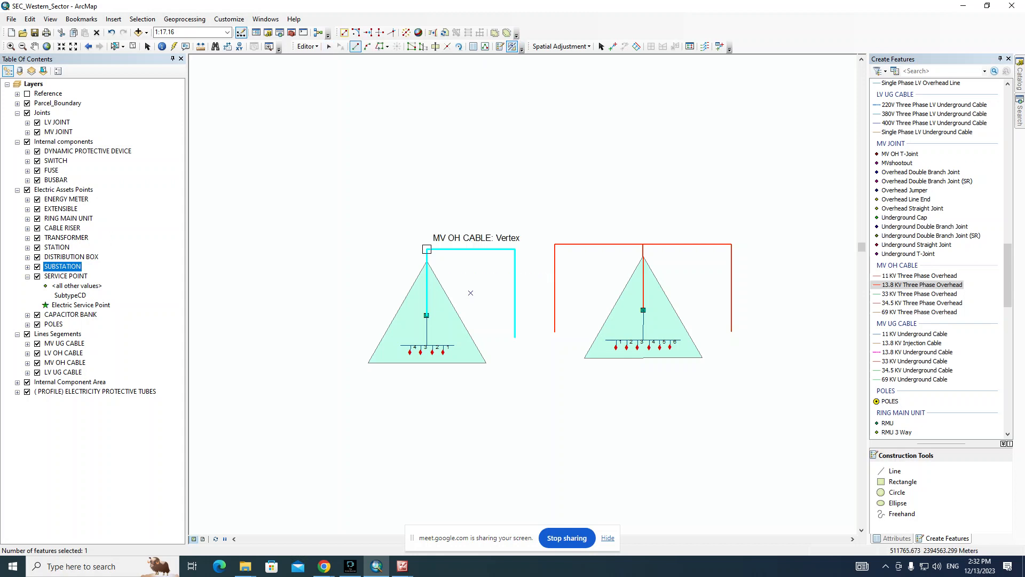
pyautogui.click(426, 289)
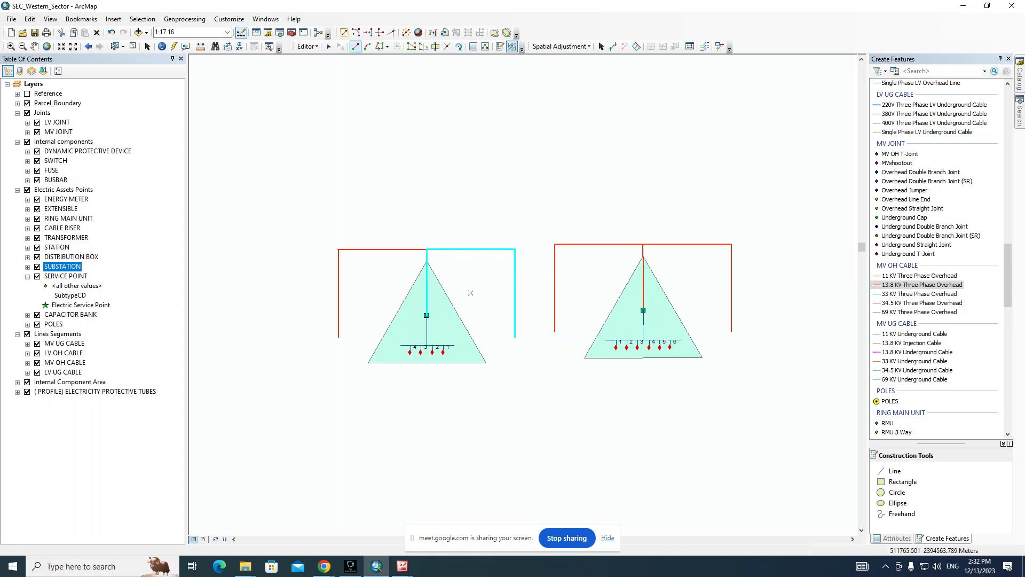
pyautogui.click(328, 46)
pyautogui.click(369, 216)
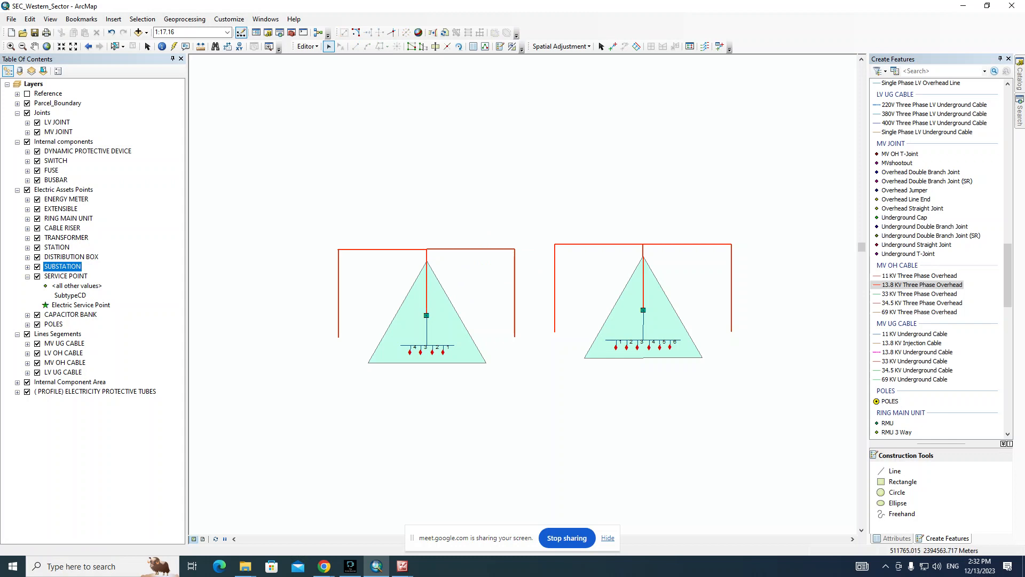
# Step: Copy the complete four-circuit triangular template with its overhead lines and paste it near substation 973309
pyautogui.moveTo(329, 218); pyautogui.dragTo(507, 402)
pyautogui.moveTo(427, 309); pyautogui.dragTo(384, 210)
pyautogui.scroll(2, 474, 197)
pyautogui.scroll(-6, 587, 146)
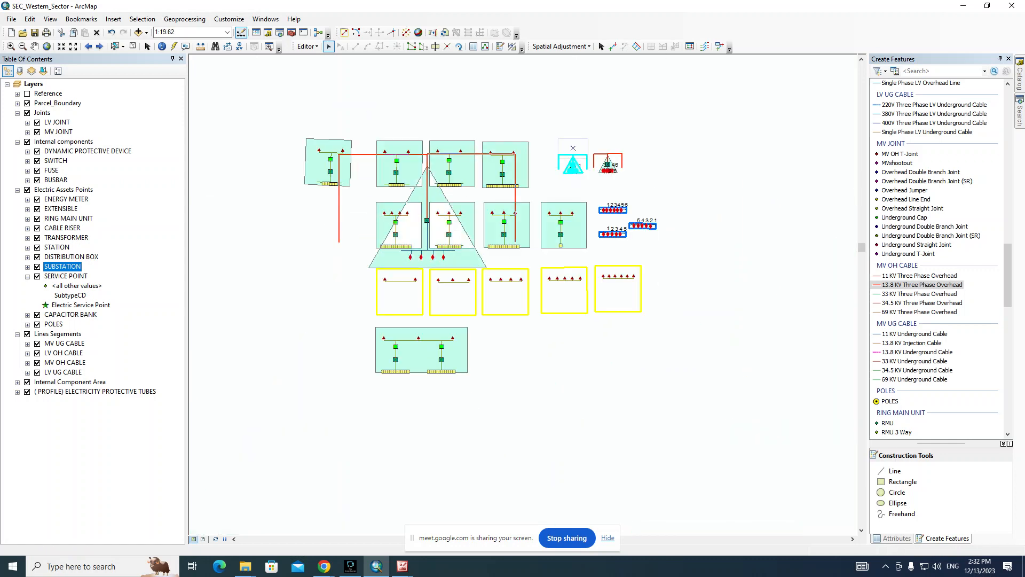
pyautogui.scroll(9, 507, 283)
pyautogui.moveTo(507, 283); pyautogui.dragTo(715, 234)
pyautogui.moveTo(603, 340); pyautogui.dragTo(590, 379)
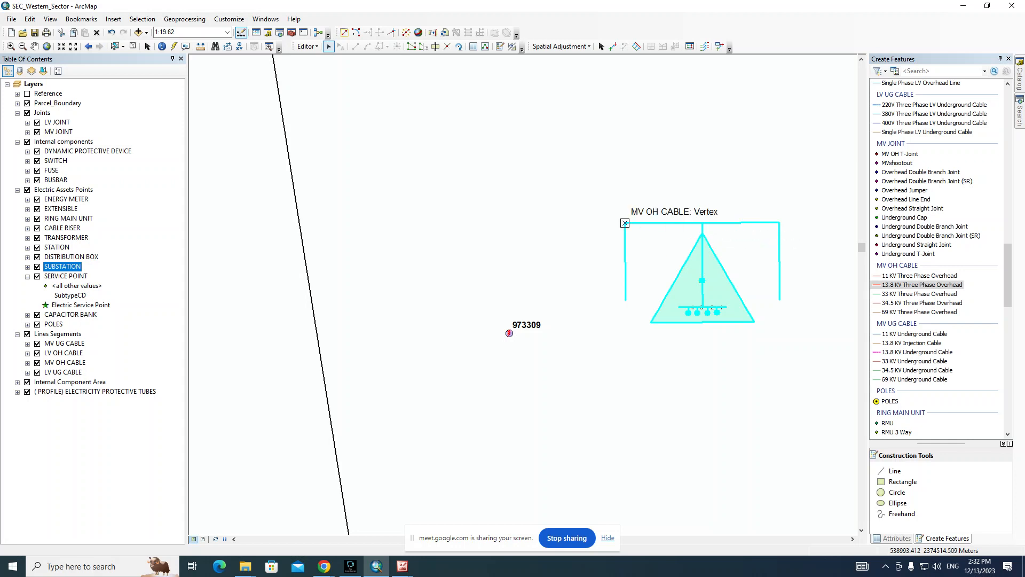
# Step: Snap the pasted template's overhead line corner to the parcel boundary and rotate the template until its top line follows the boundary
pyautogui.moveTo(625, 222); pyautogui.dragTo(327, 400)
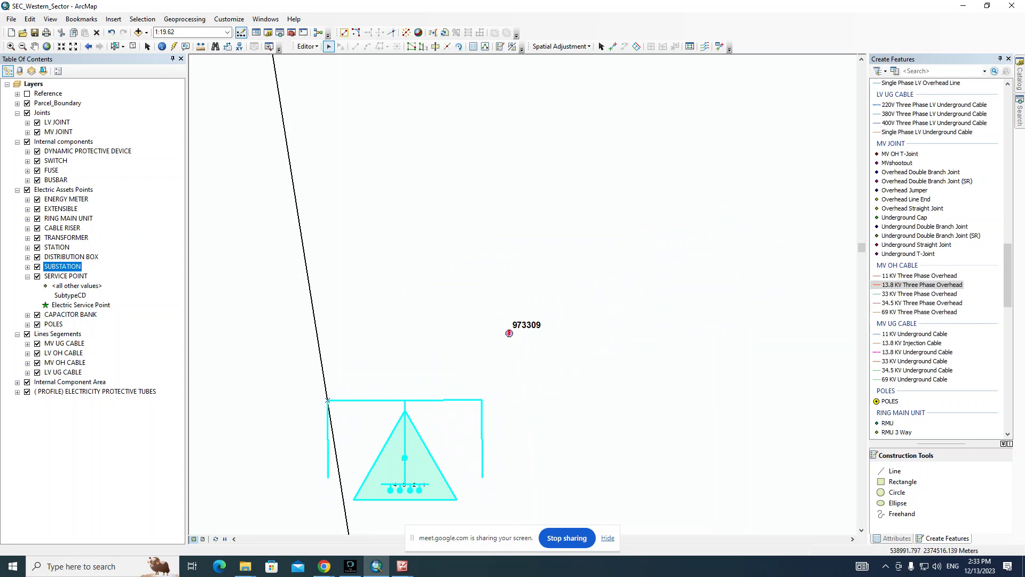
pyautogui.click(458, 47)
pyautogui.moveTo(482, 399); pyautogui.dragTo(302, 248)
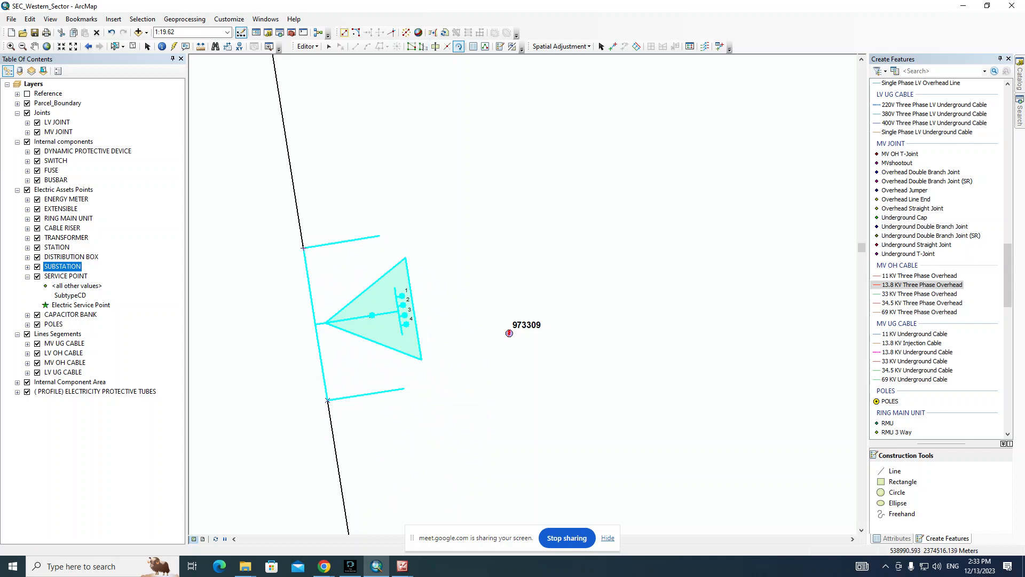
# Step: Move the rotated template onto substation 973309, snapping the middle vertex of its overhead line to the substation point, and clear the selection
pyautogui.click(329, 46)
pyautogui.moveTo(412, 278); pyautogui.dragTo(564, 178)
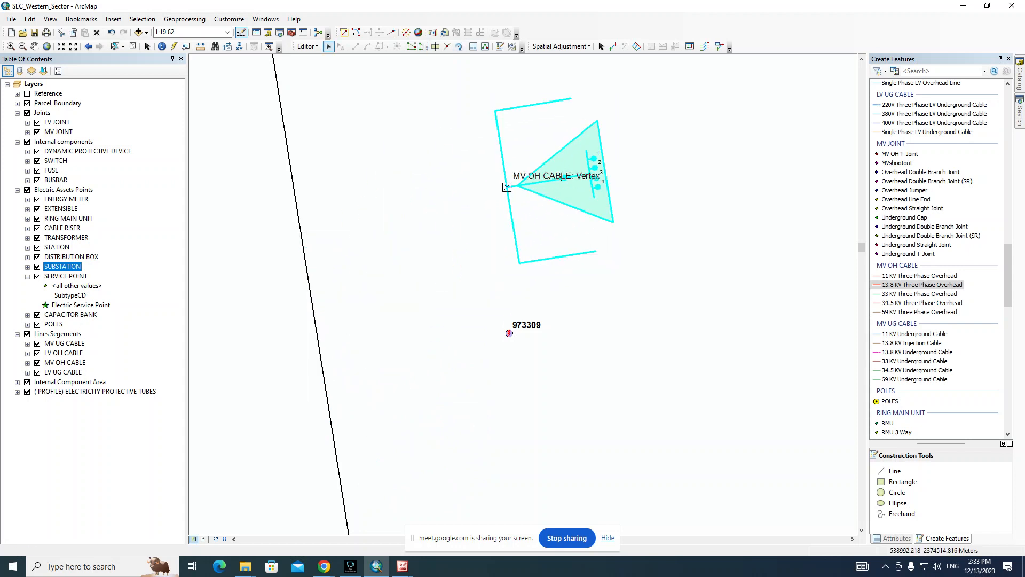
pyautogui.moveTo(506, 187); pyautogui.dragTo(452, 308)
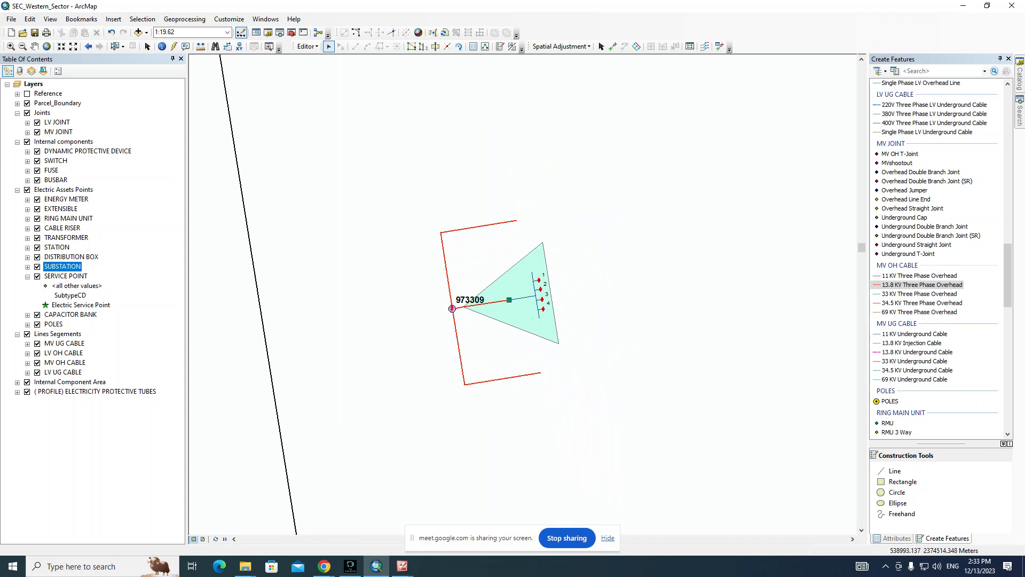
pyautogui.scroll(4, 450, 238)
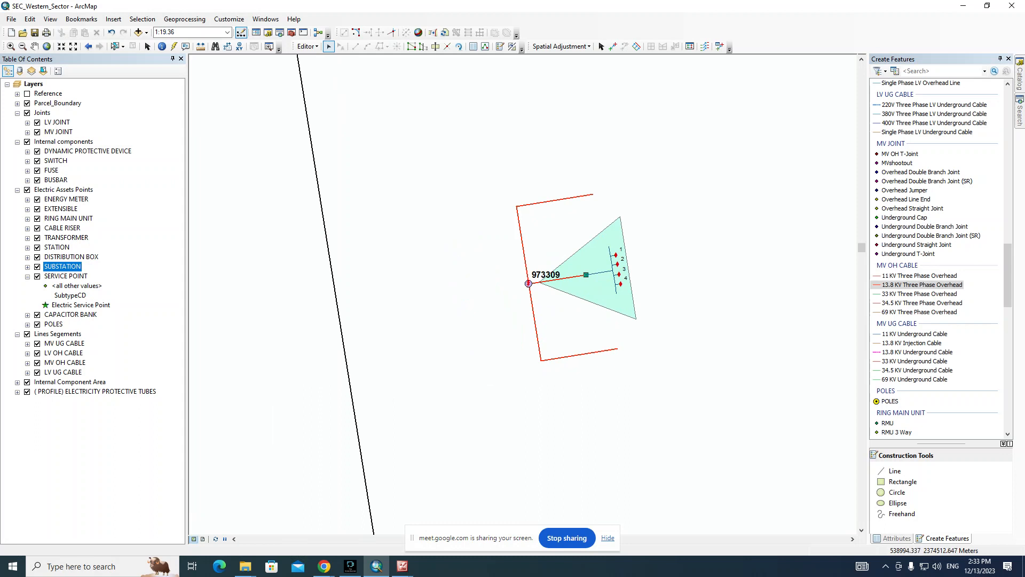
pyautogui.moveTo(576, 277); pyautogui.dragTo(502, 279)
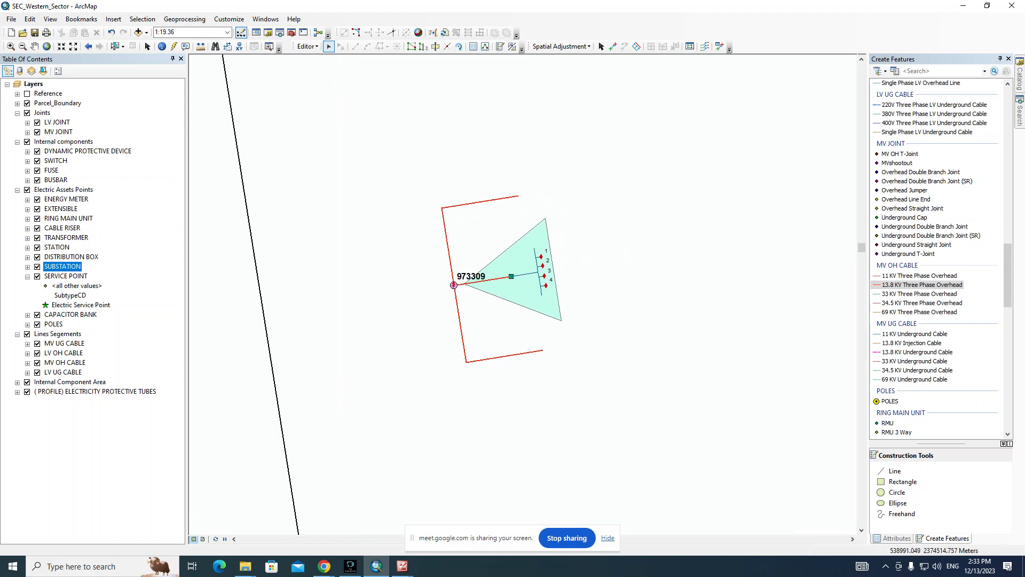
pyautogui.scroll(-2, 437, 275)
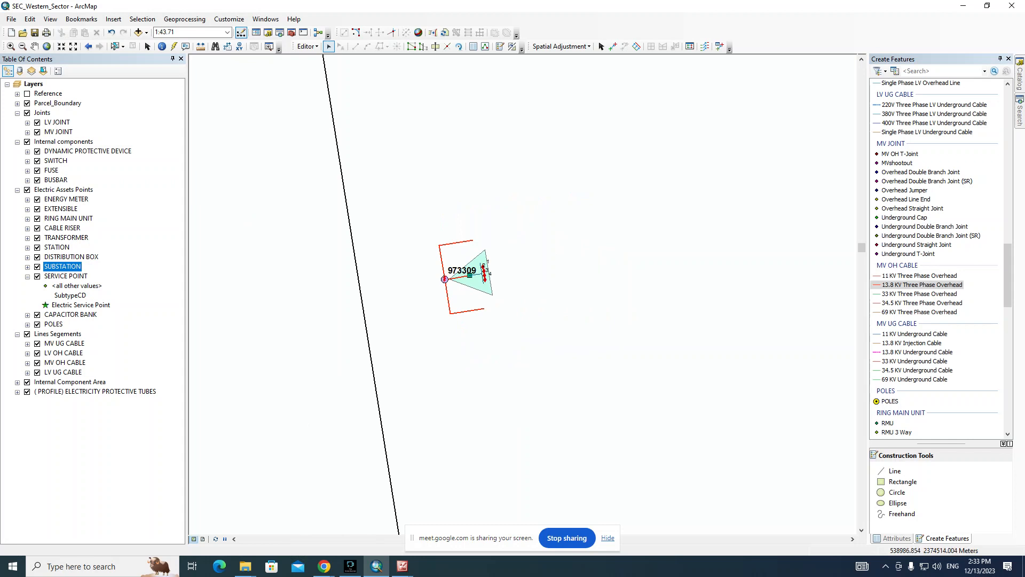
# Step: Open the RING MAIN UNIT attribute table, select its first record and pan the map to it
pyautogui.click(28, 277)
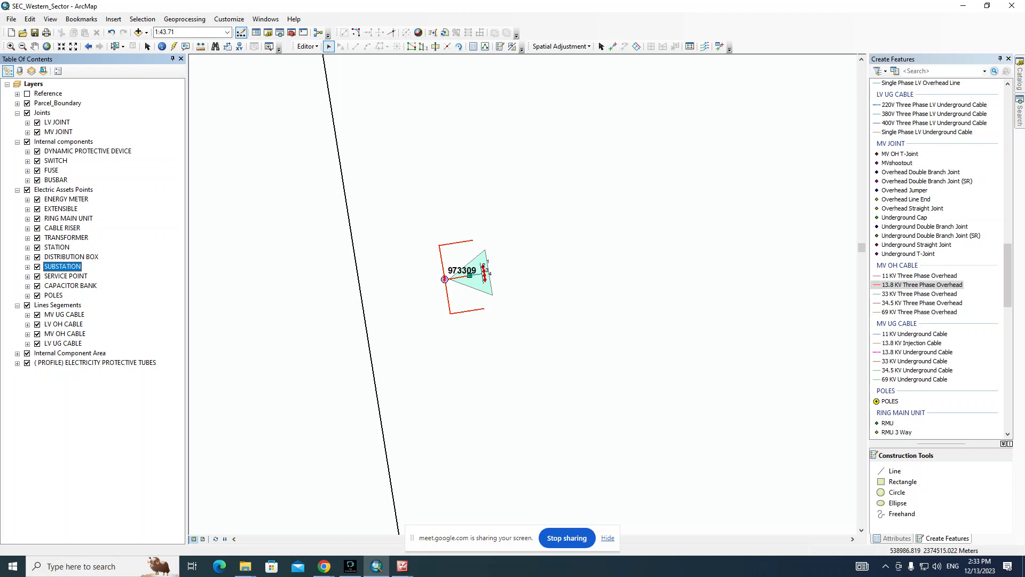
pyautogui.rightClick(66, 218)
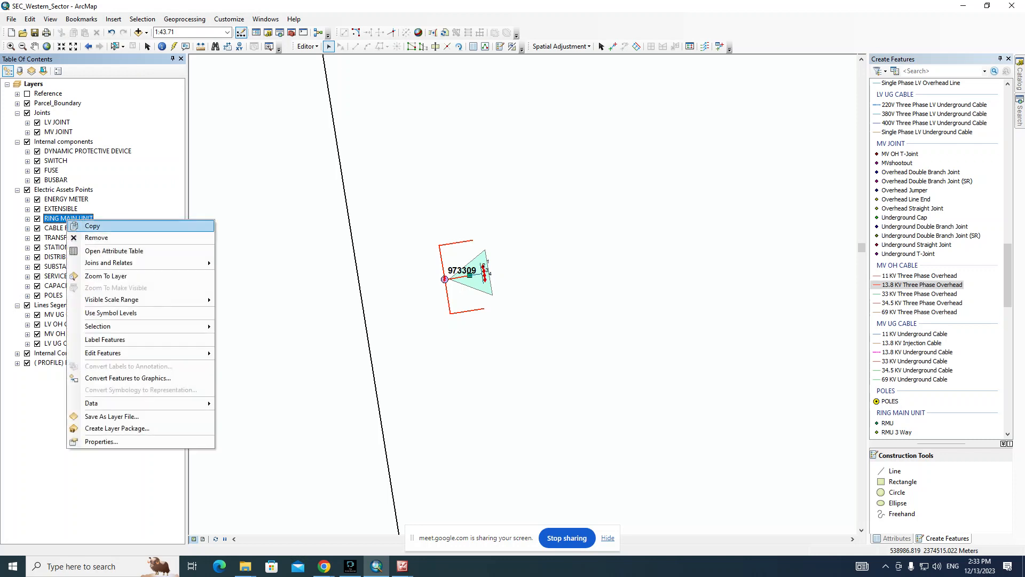
pyautogui.click(107, 250)
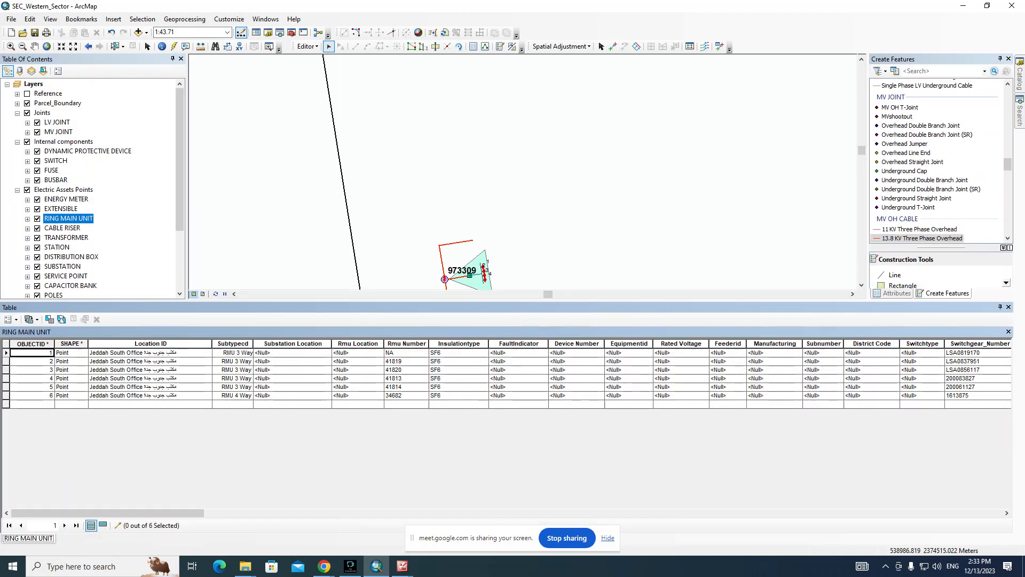
pyautogui.click(6, 352)
pyautogui.rightClick(7, 353)
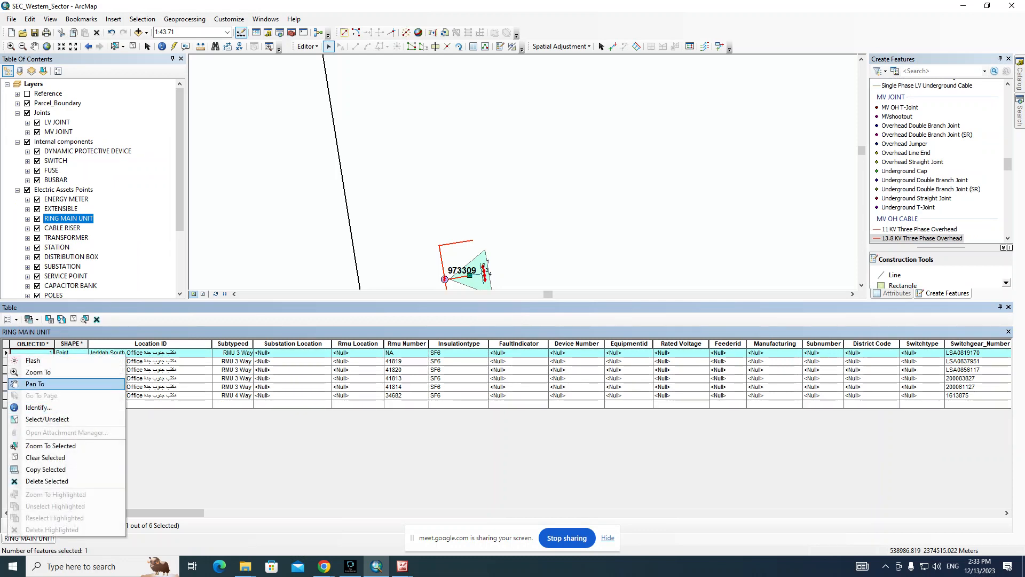
pyautogui.click(37, 383)
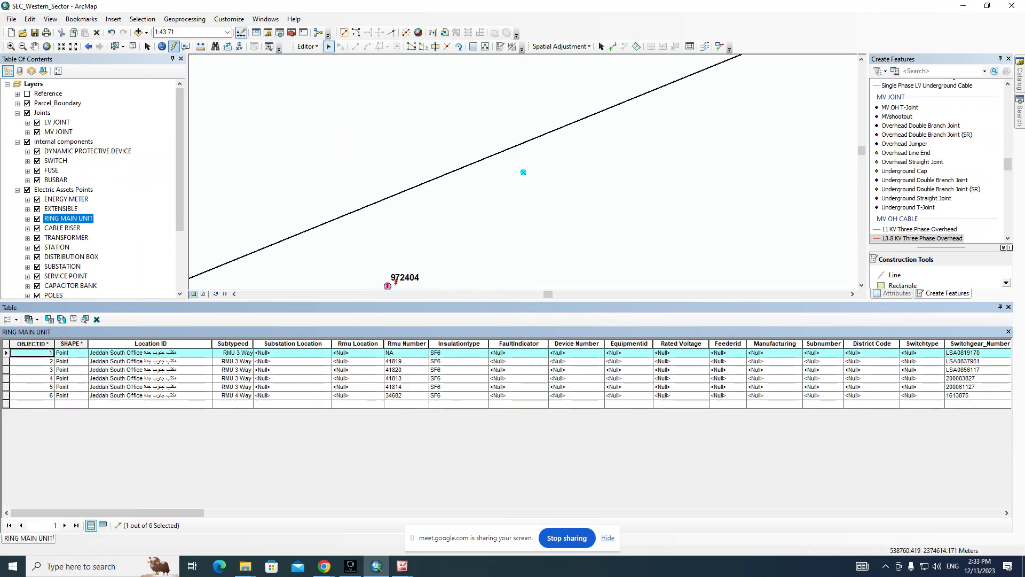
# Step: Enable hyperlinks for the RING MAIN UNIT layer, using the Hyper Link field with the Document type
pyautogui.click(174, 46)
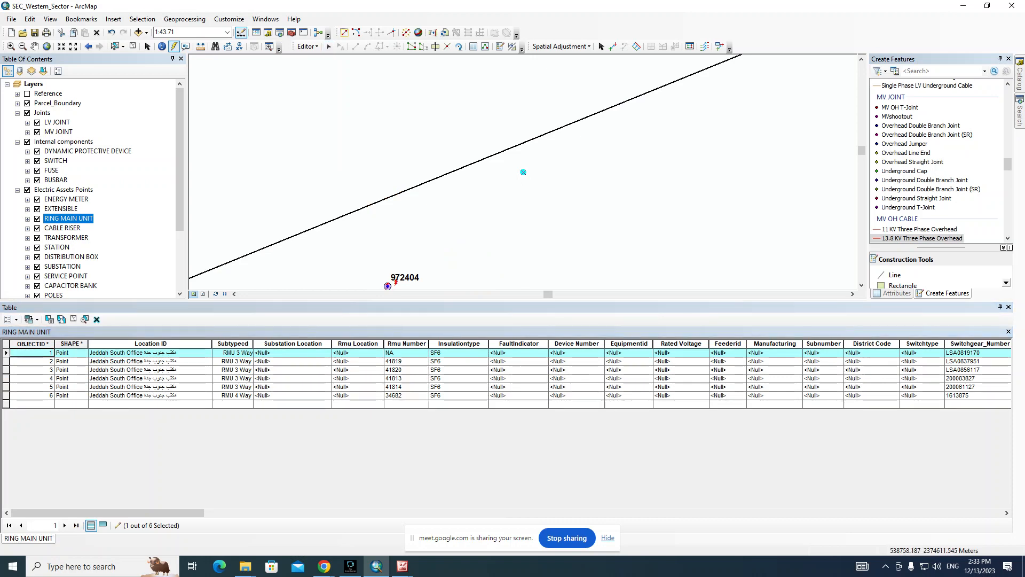
pyautogui.rightClick(79, 218)
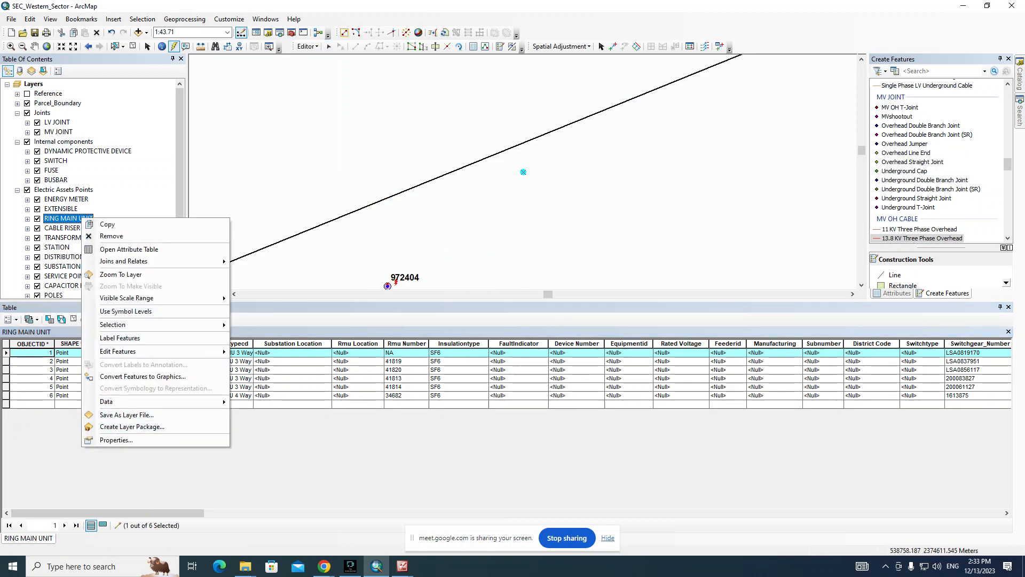
pyautogui.click(114, 439)
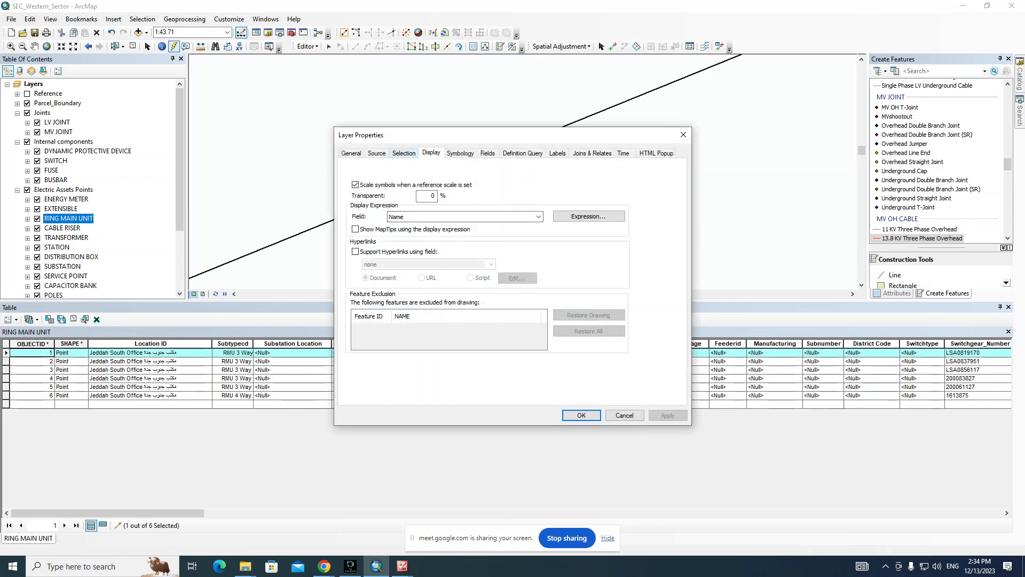
pyautogui.click(354, 251)
pyautogui.click(491, 264)
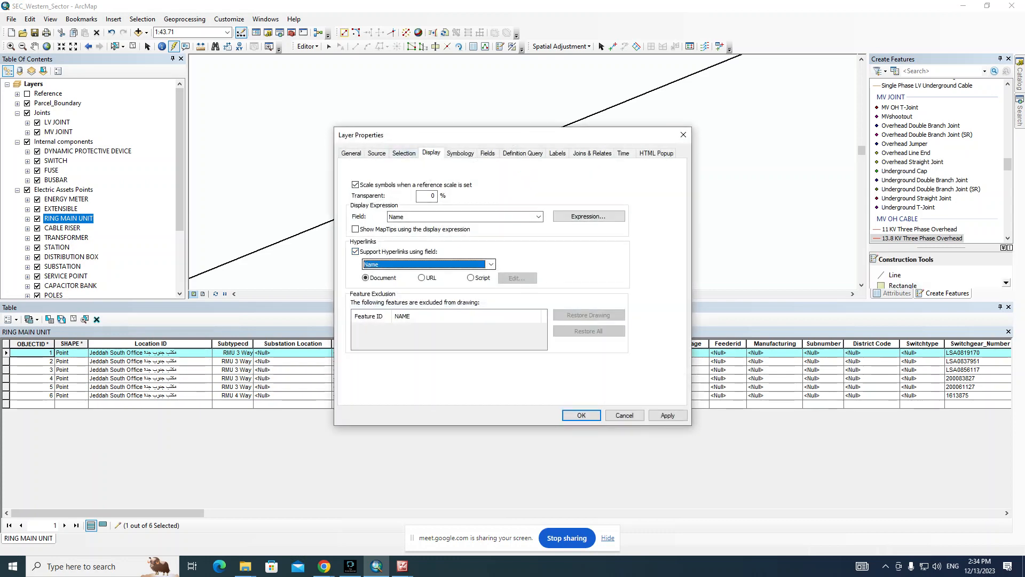
pyautogui.press('h')
pyautogui.press('Return')
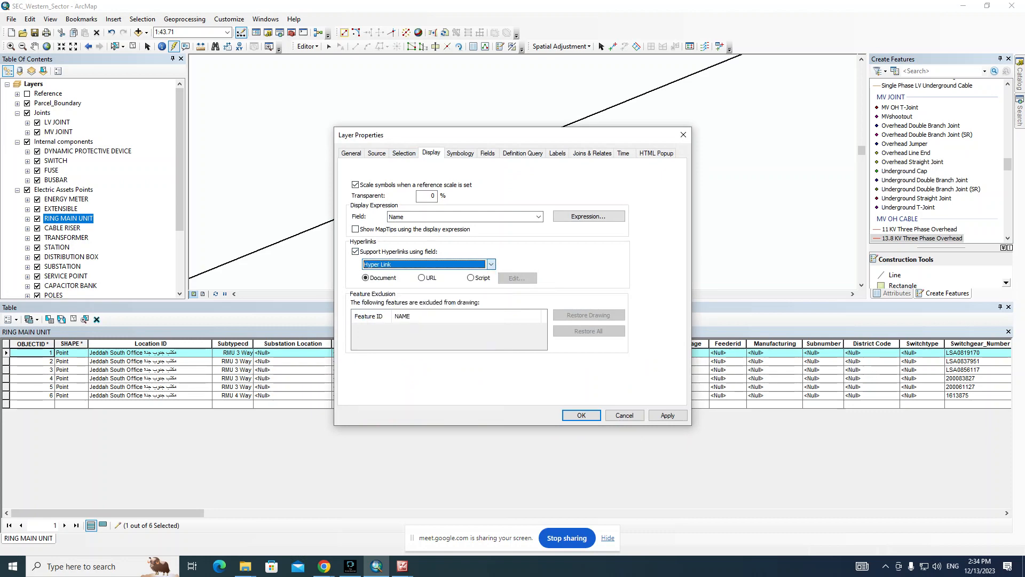
pyautogui.click(581, 415)
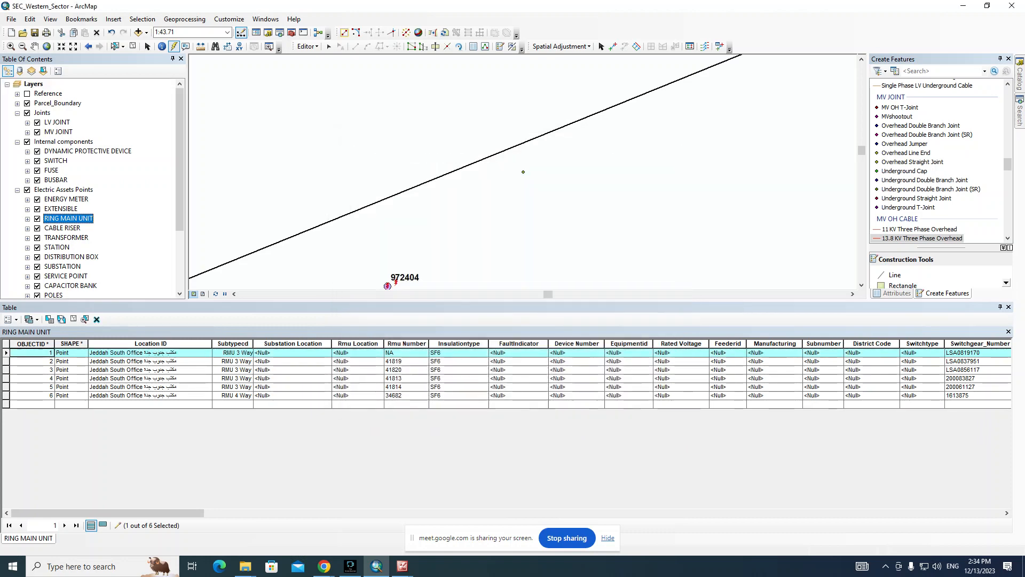
# Step: Open the hyperlinked photo of the first ring main unit, rotate it upright and inspect the unit's enclosure
pyautogui.click(504, 183)
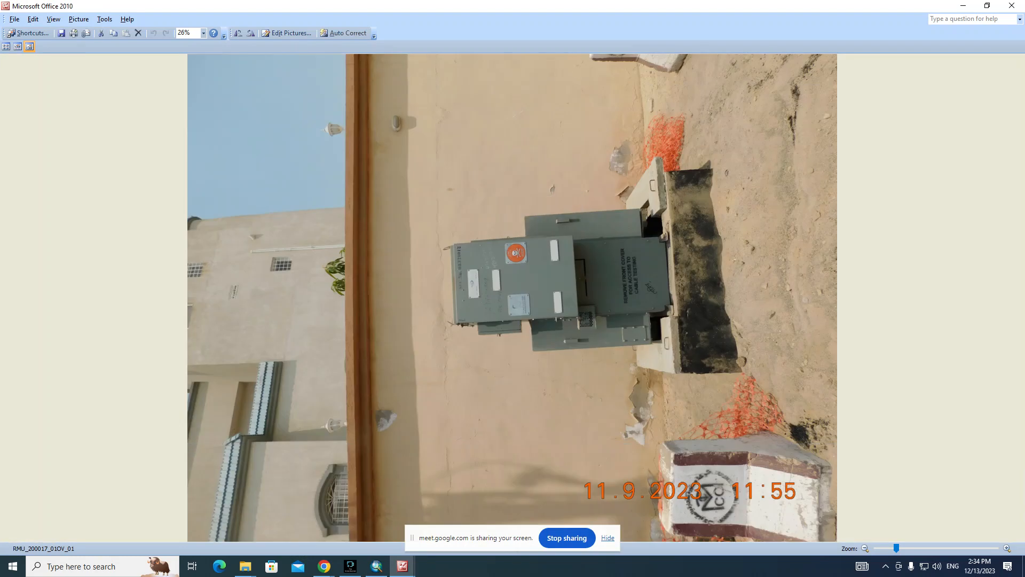
pyautogui.click(251, 33)
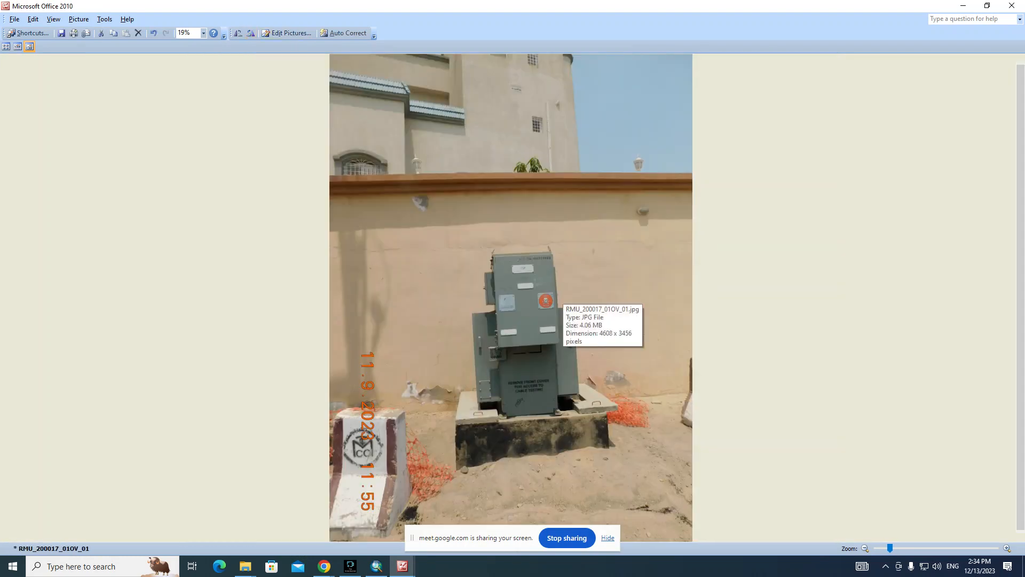
pyautogui.scroll(3, 560, 297)
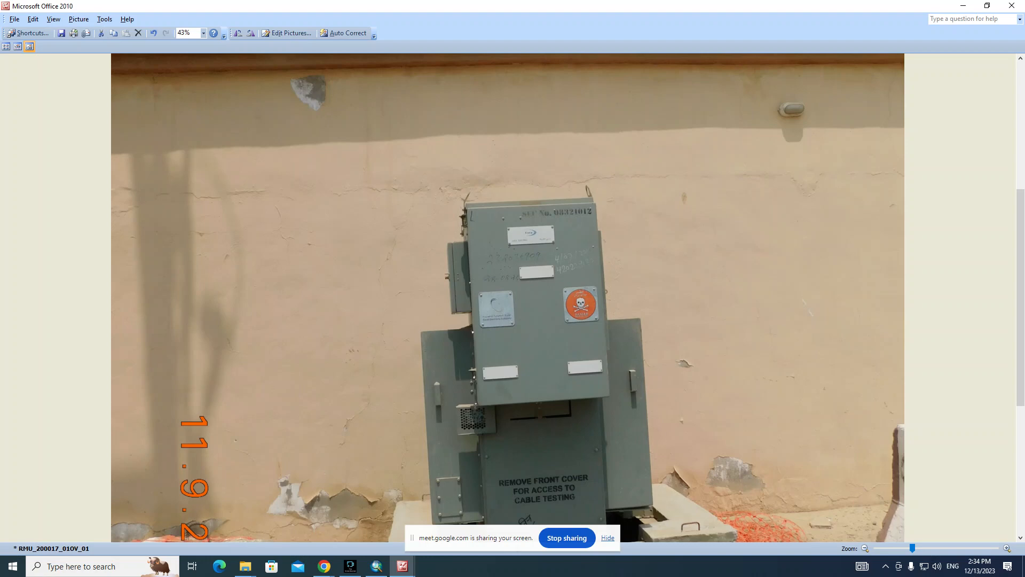
pyautogui.scroll(-1, 508, 297)
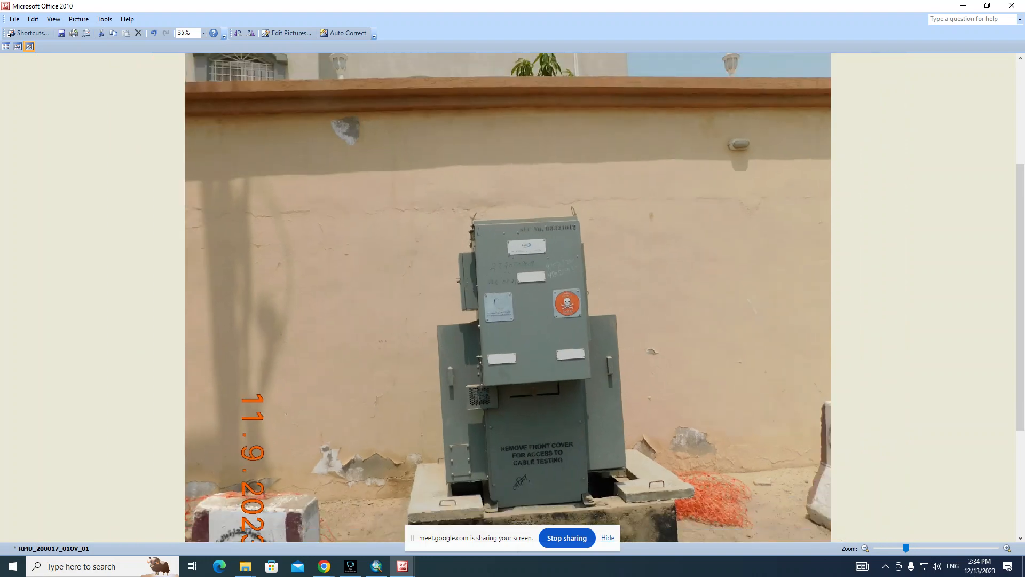
# Step: Back in ArcMap, mirror the two-switch ring main unit template from the bookmarked template area across a vertical line to its left
pyautogui.click(376, 566)
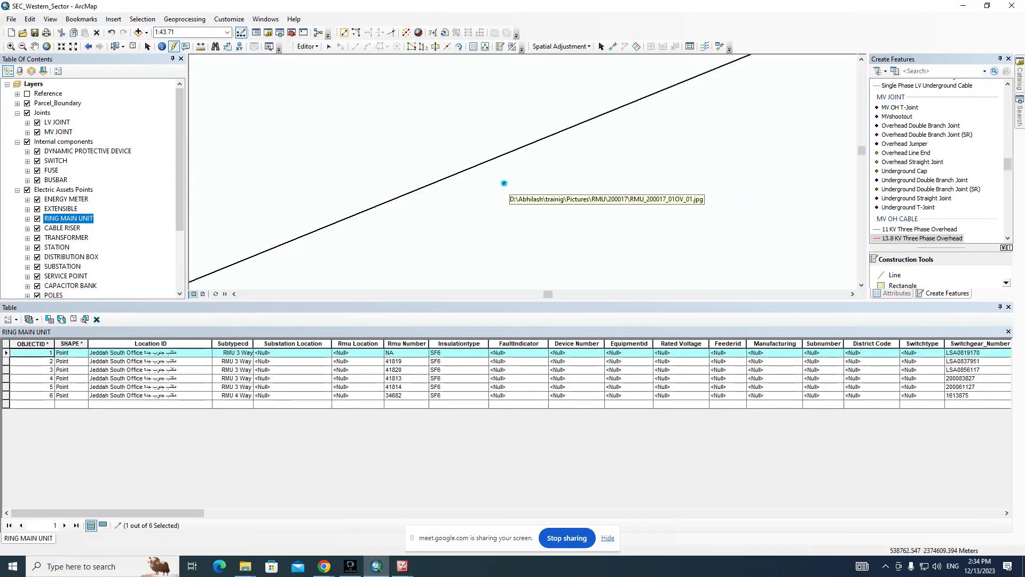
pyautogui.click(81, 18)
pyautogui.click(90, 25)
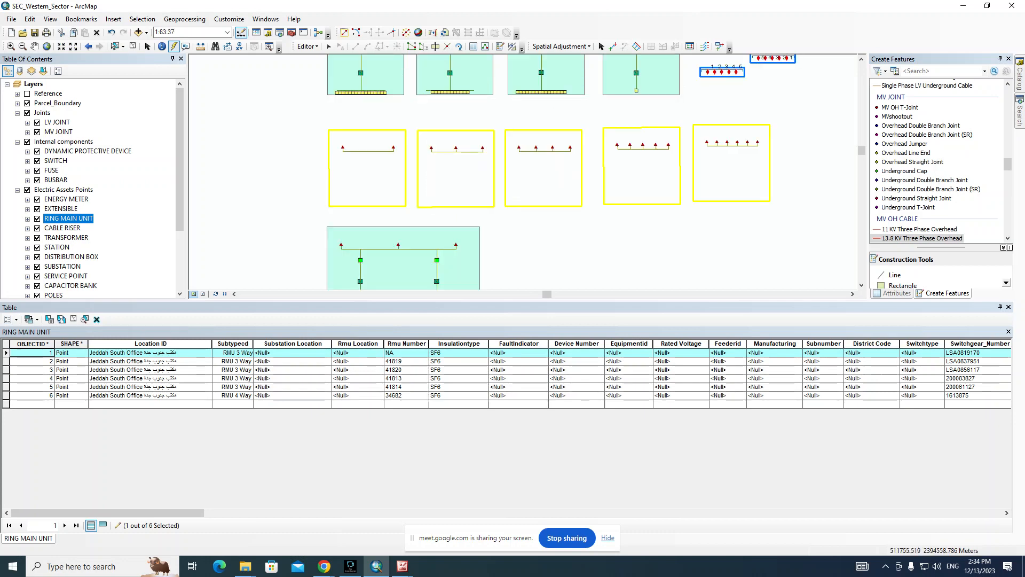
pyautogui.click(329, 47)
pyautogui.moveTo(323, 117); pyautogui.dragTo(407, 217)
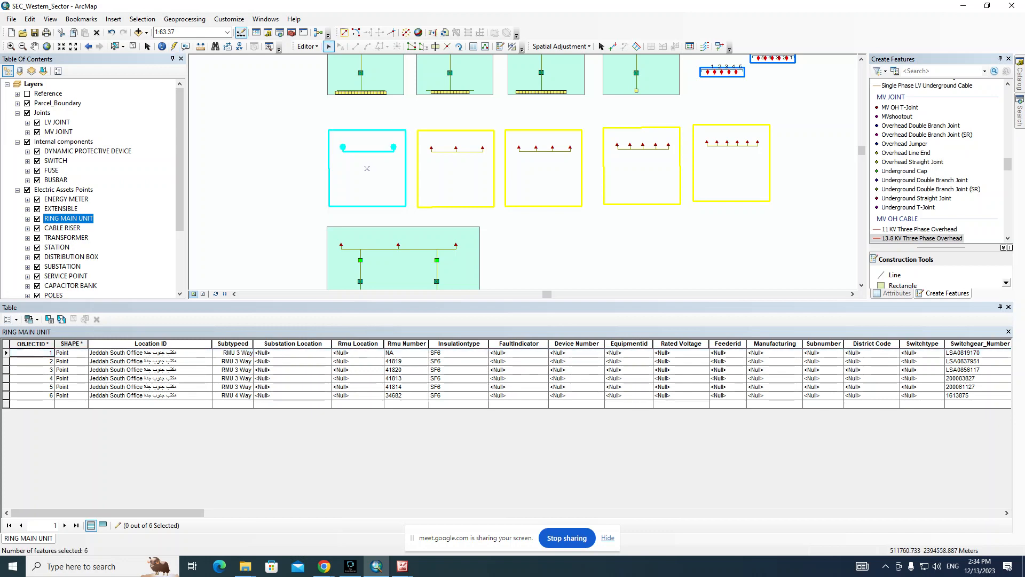
pyautogui.click(355, 47)
pyautogui.click(312, 107)
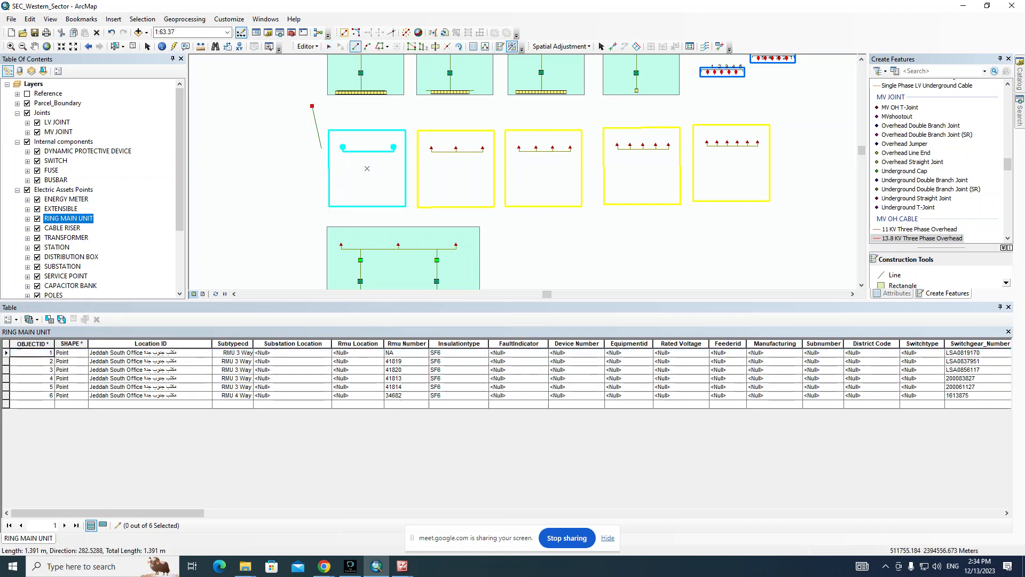
pyautogui.rightClick(329, 151)
pyautogui.click(312, 220)
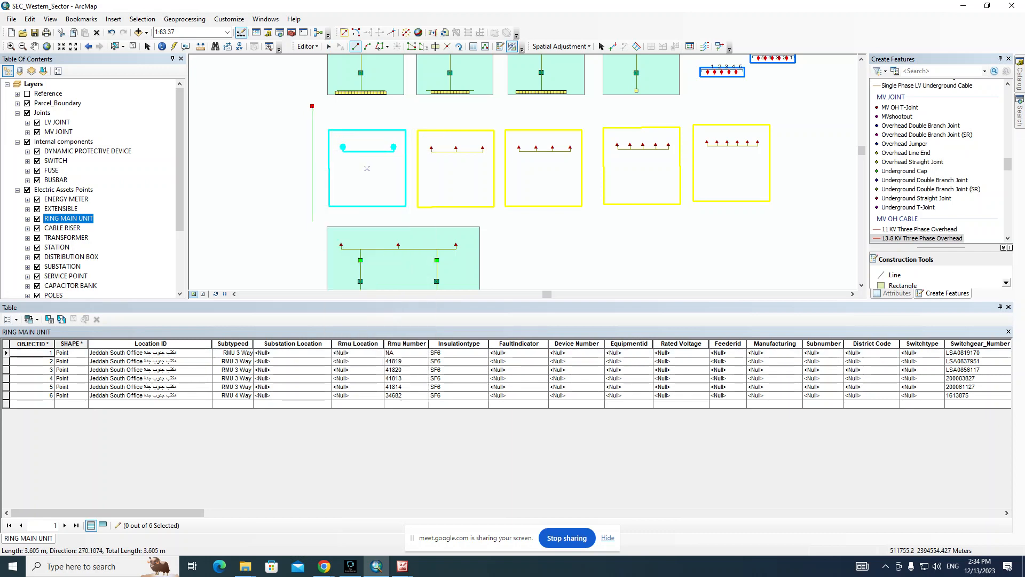
pyautogui.click(313, 213)
pyautogui.click(329, 46)
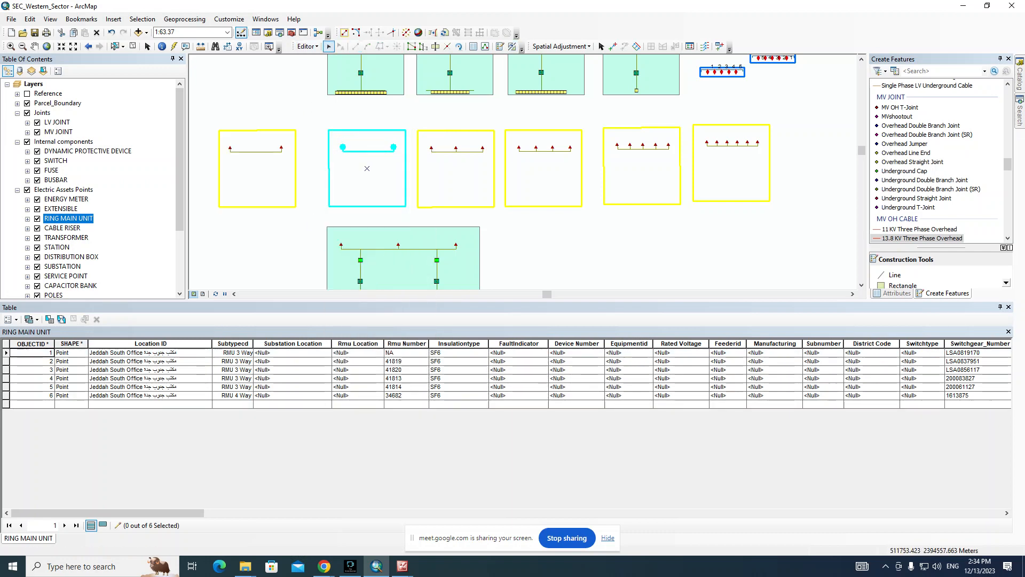
# Step: Select the mirrored two-switch template copy and move it from the template area to beside the ring main unit point
pyautogui.click(259, 166)
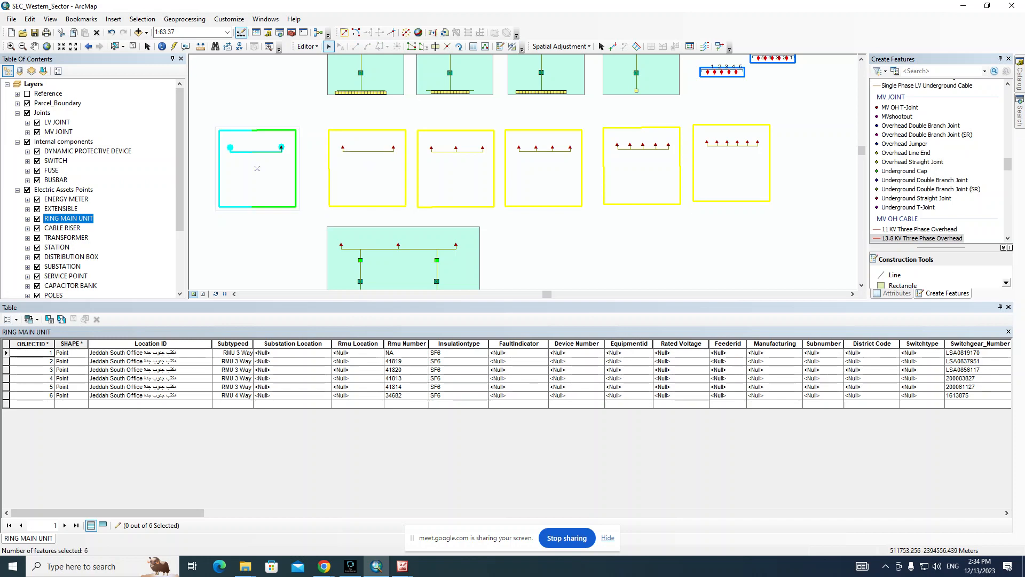
pyautogui.moveTo(259, 168); pyautogui.dragTo(595, 205)
pyautogui.press('less')
pyautogui.press('less')
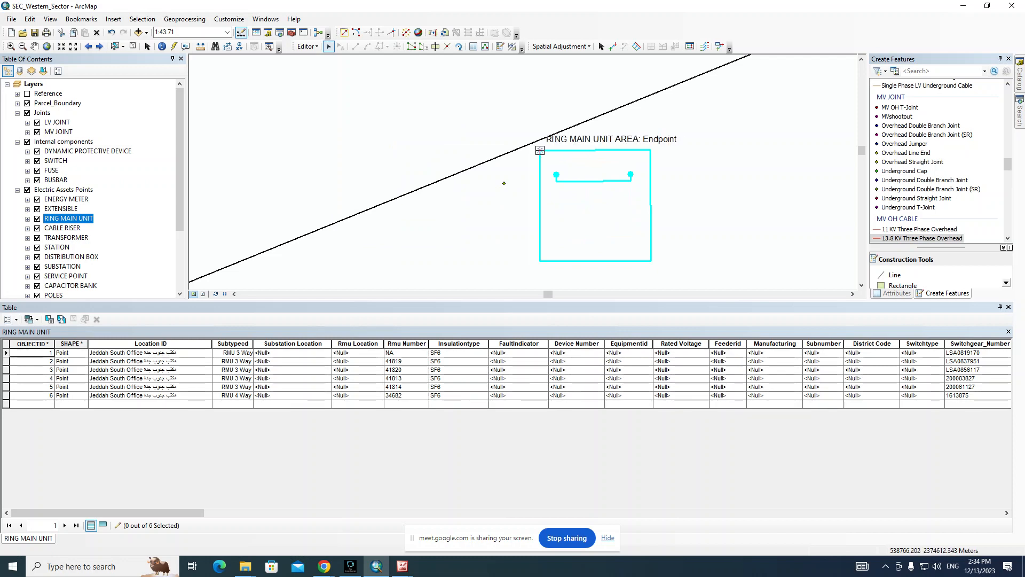
# Step: Snap the template's upper-left corner to the parcel boundary and rotate the template until its top edge follows the boundary
pyautogui.moveTo(540, 151); pyautogui.dragTo(350, 216)
pyautogui.click(459, 46)
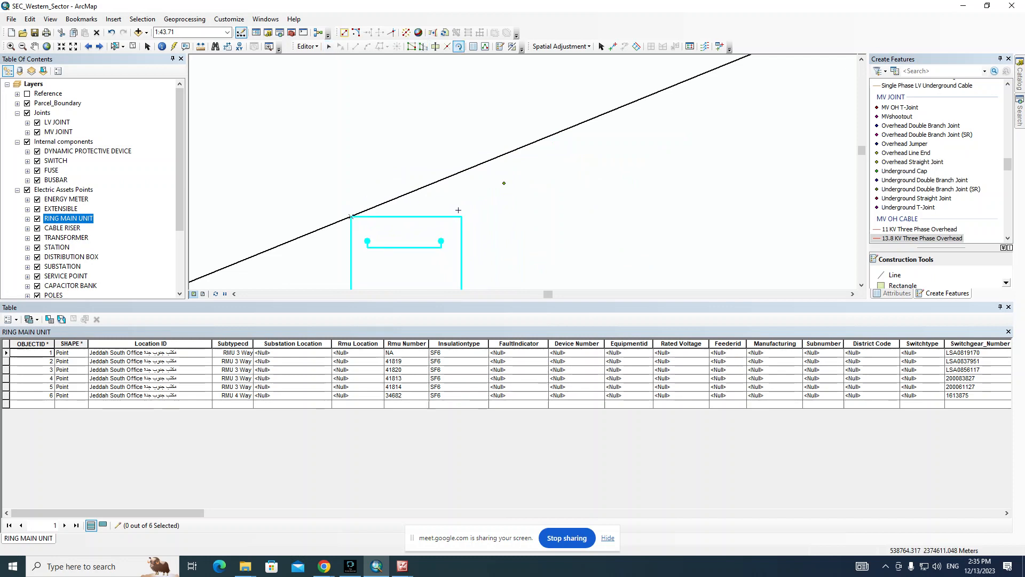
pyautogui.moveTo(458, 210); pyautogui.dragTo(453, 175)
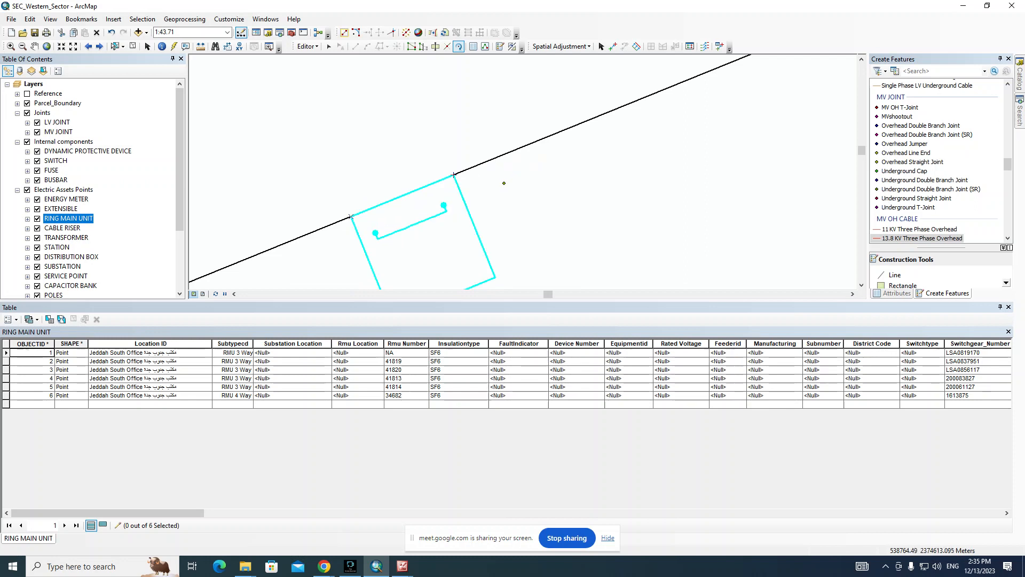
# Step: Move the rotated template so its enclosure surrounds the ring main unit point, and clear the selection
pyautogui.click(329, 46)
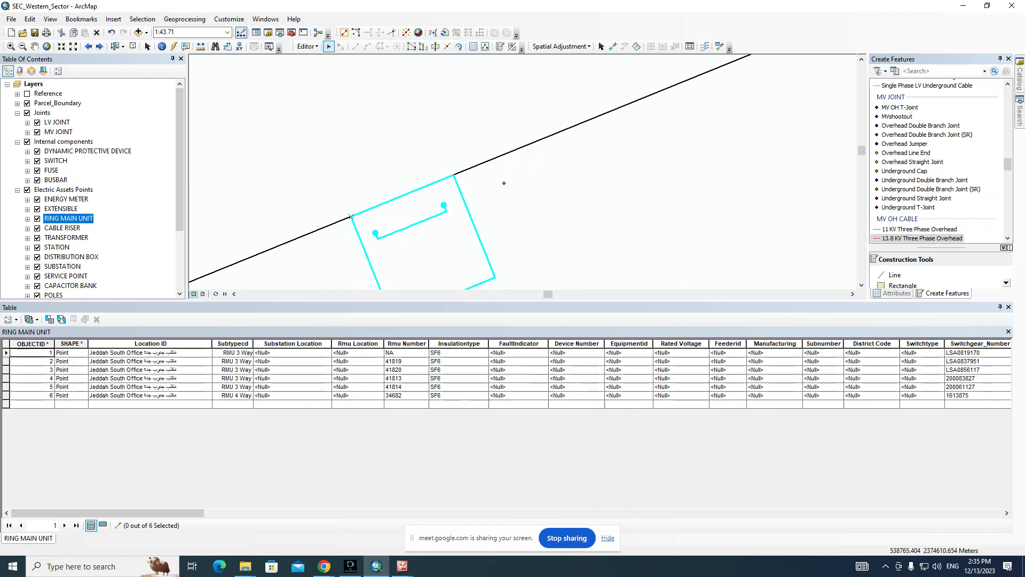
pyautogui.moveTo(351, 217); pyautogui.dragTo(449, 169)
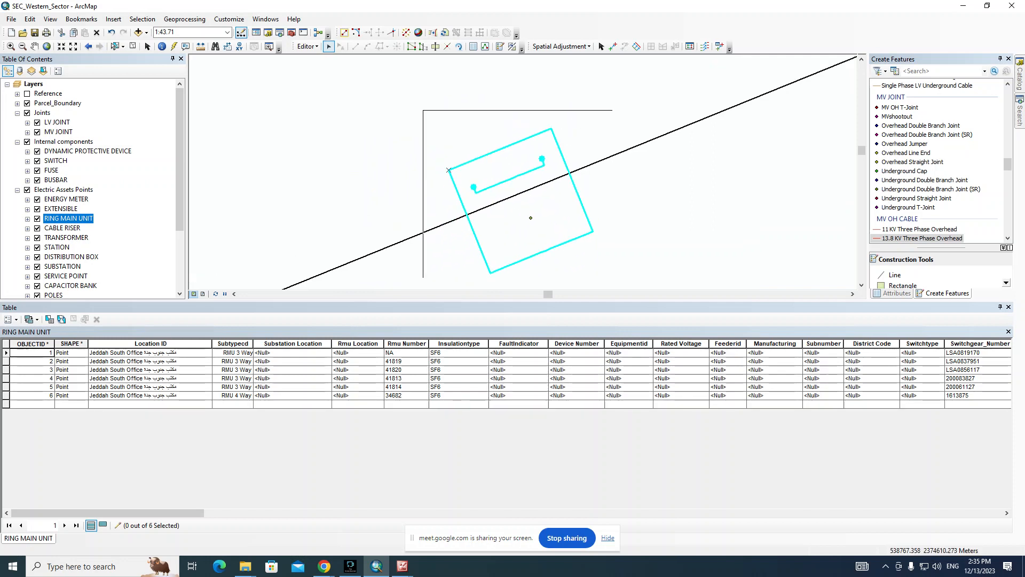
pyautogui.scroll(-3, 535, 188)
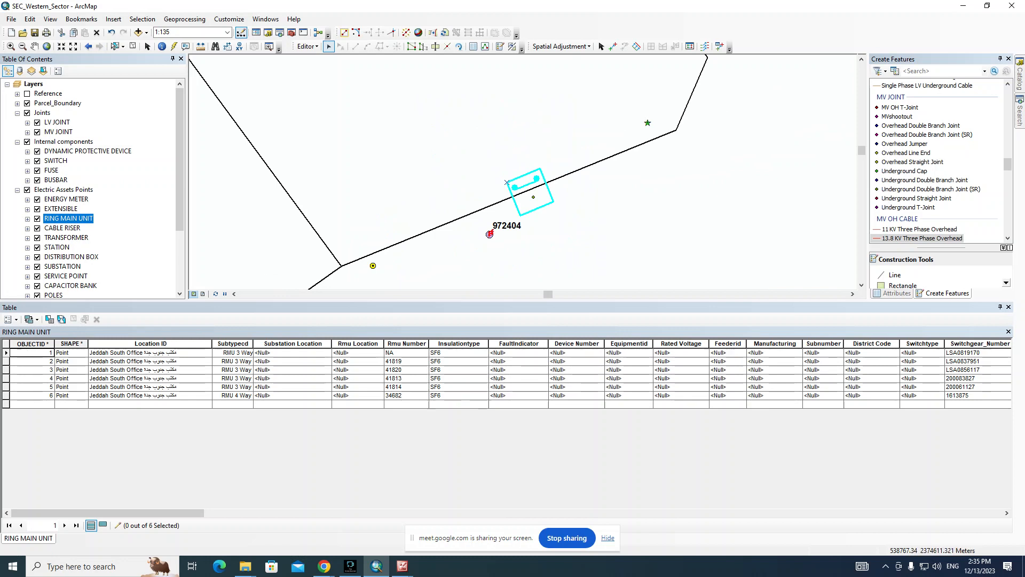
pyautogui.scroll(2, 560, 207)
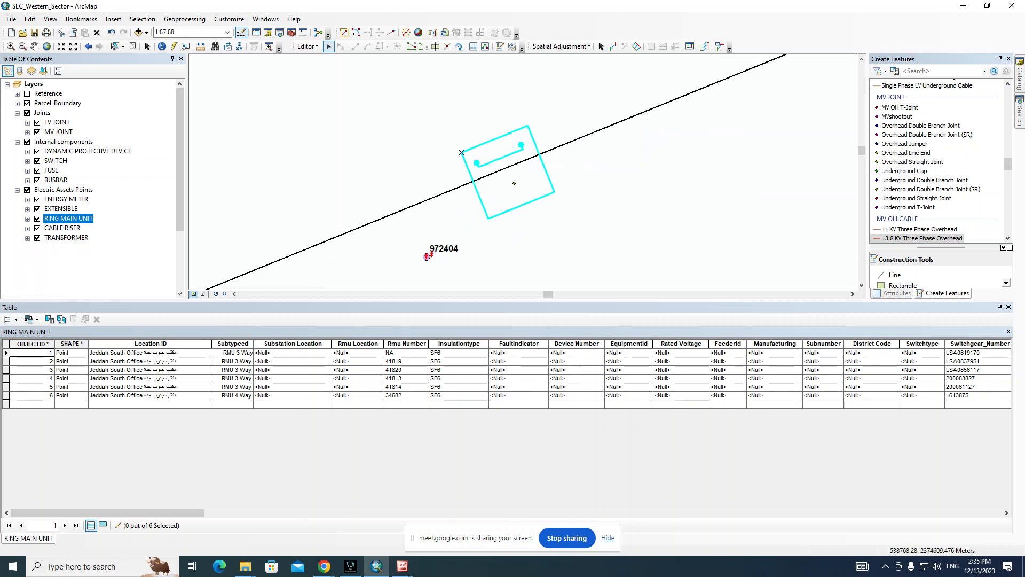
pyautogui.click(458, 169)
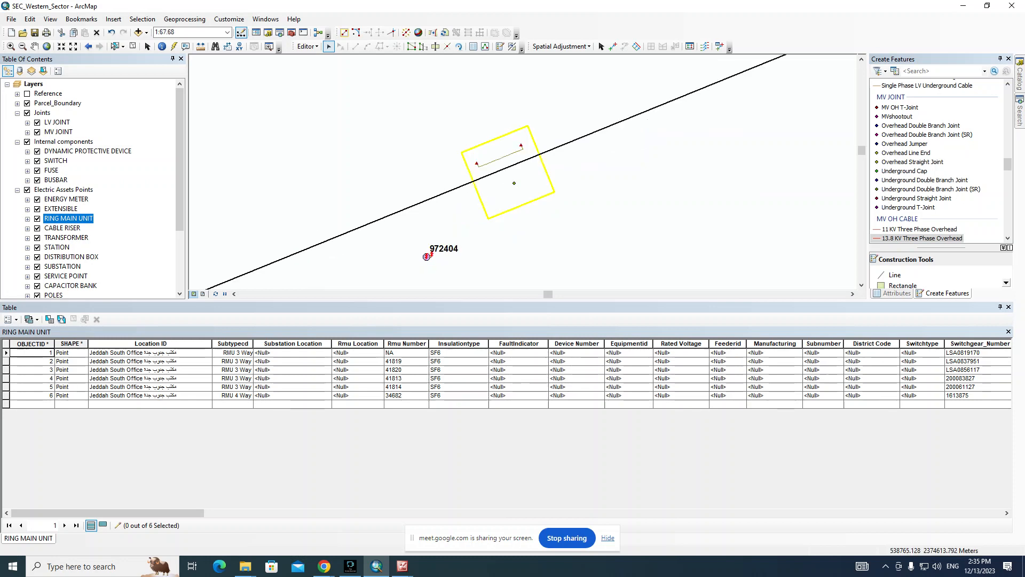
# Step: Draw an 11 KV Three Phase Overhead line from each switch, looping above it and running down past the enclosure's lower edge
pyautogui.scroll(1, 542, 146)
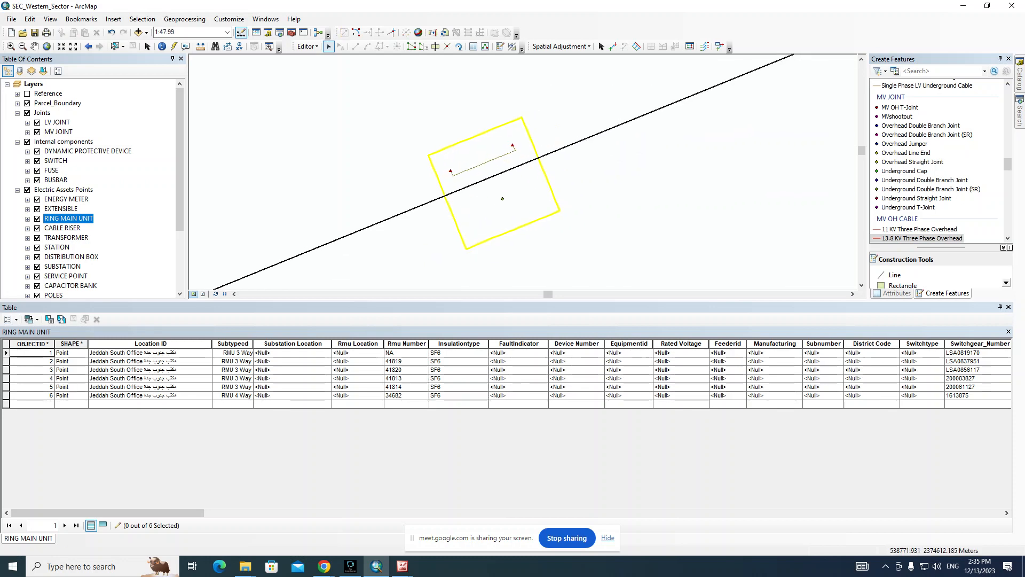
pyautogui.click(919, 229)
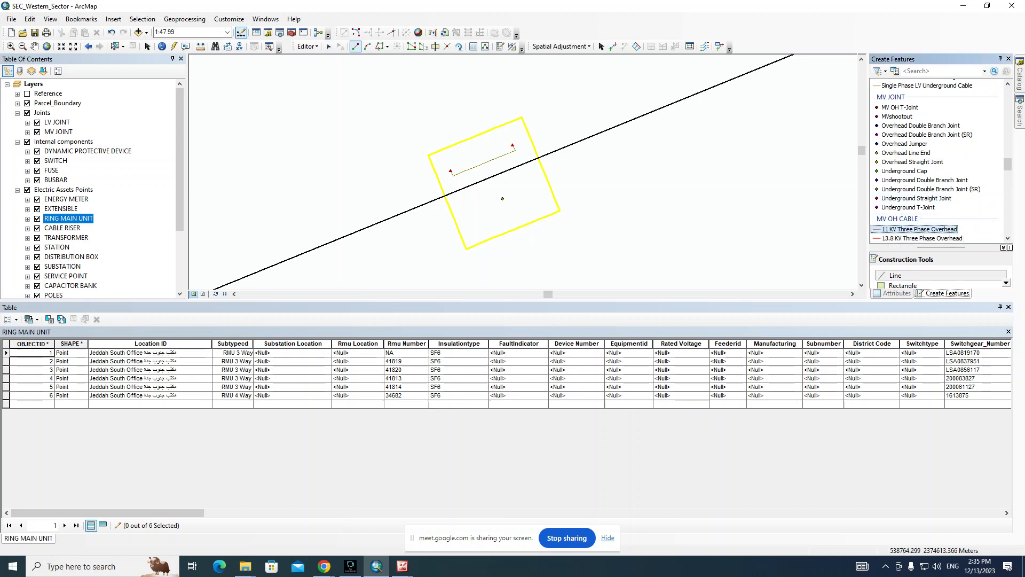
pyautogui.click(513, 145)
pyautogui.click(509, 137)
pyautogui.click(514, 134)
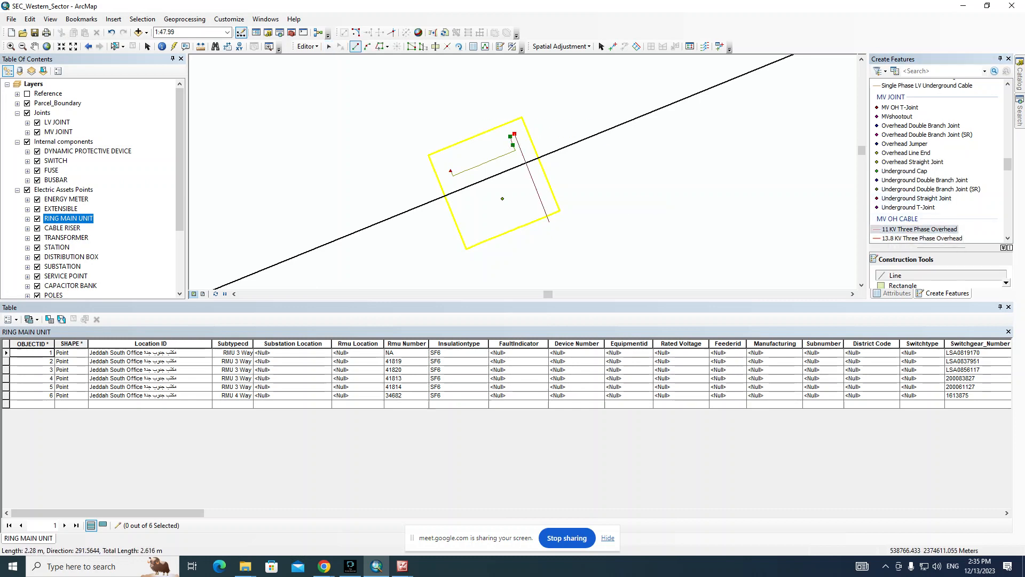
pyautogui.click(555, 233)
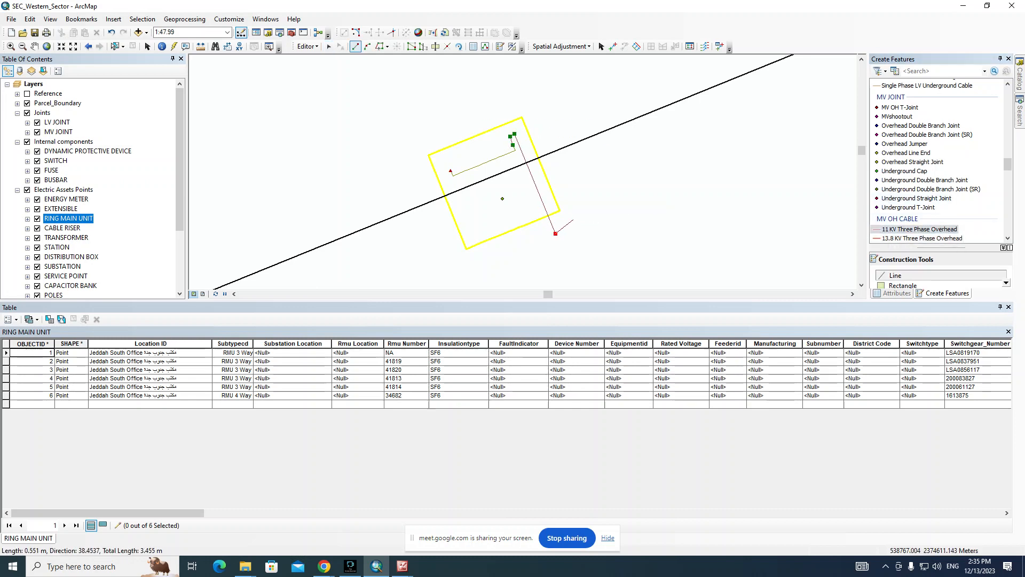
pyautogui.press('F2')
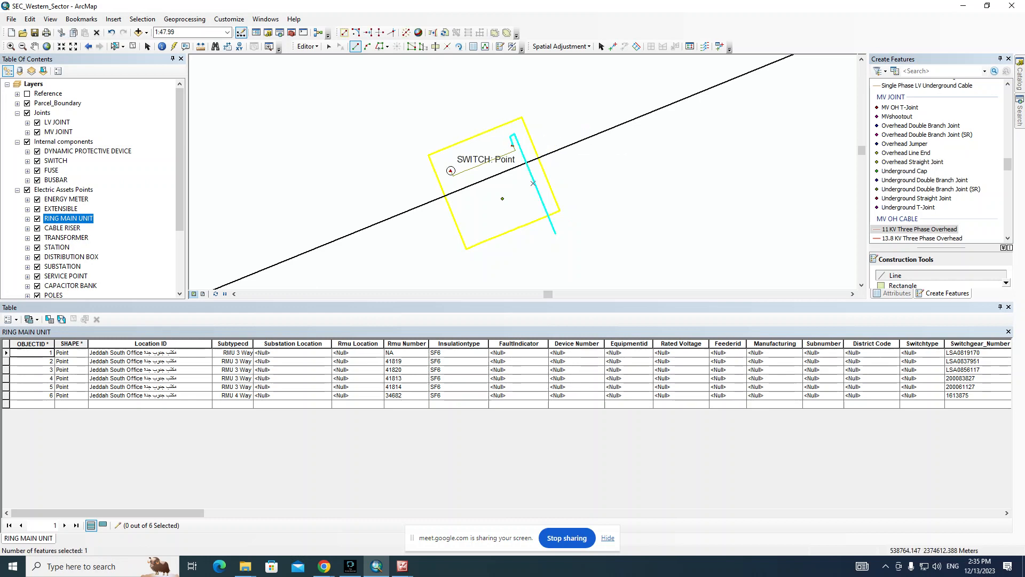
pyautogui.click(450, 160)
pyautogui.click(444, 163)
pyautogui.doubleClick(488, 271)
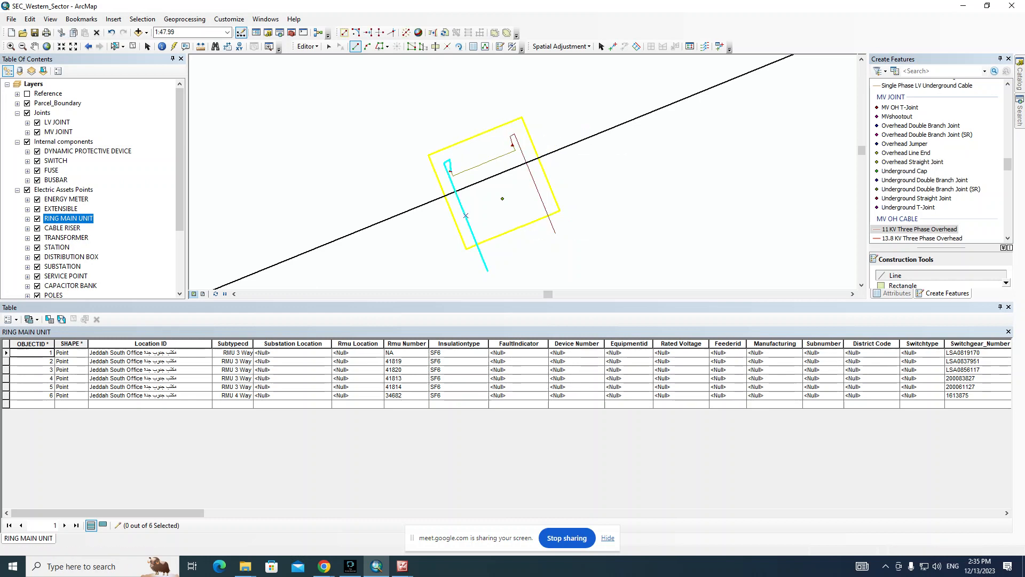
# Step: Delete both 11 KV overhead lines drawn from the template's switches
pyautogui.click(328, 47)
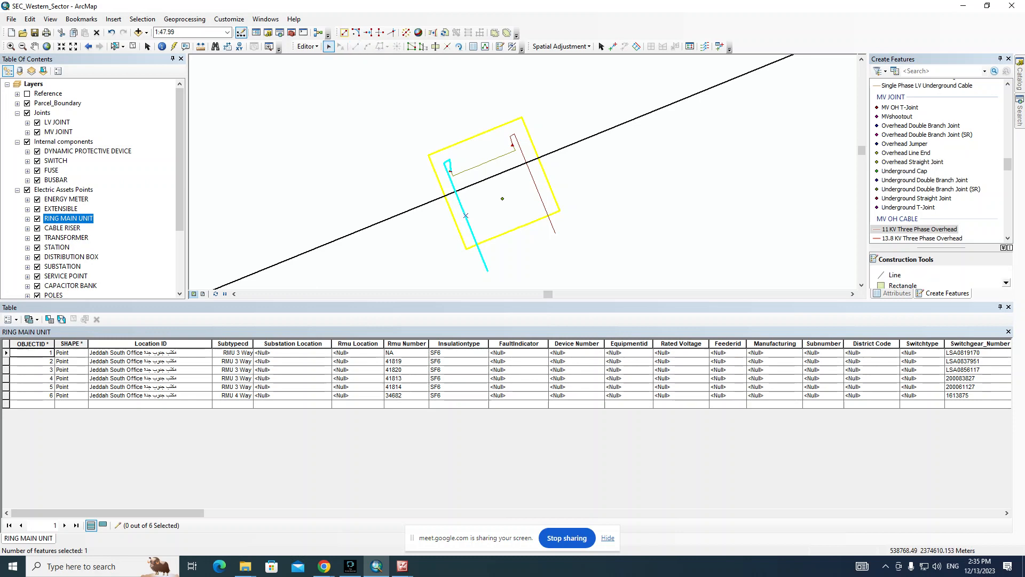
pyautogui.click(532, 183)
pyautogui.press('Delete')
pyautogui.click(450, 176)
pyautogui.press('Delete')
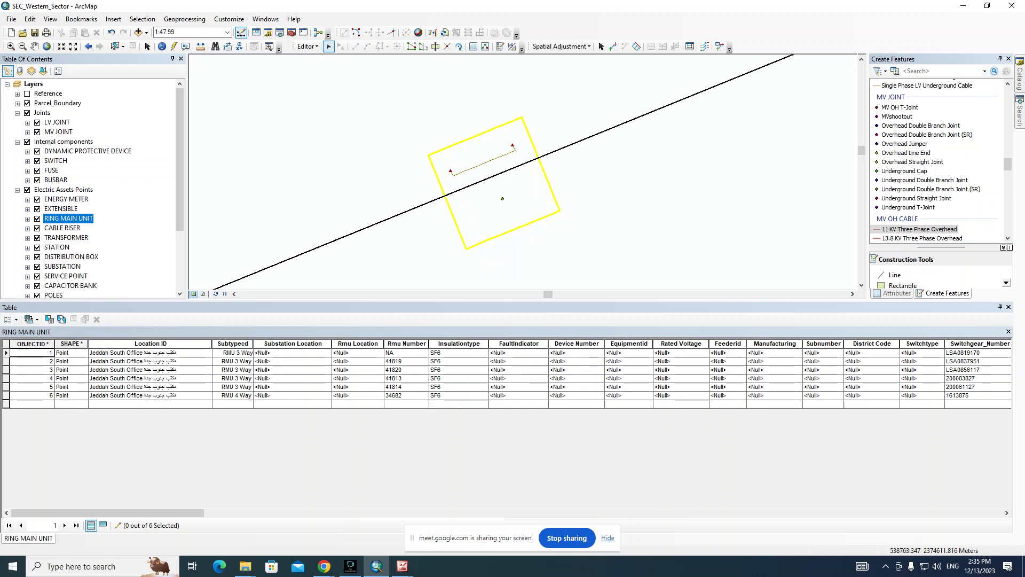
# Step: Move the template without the ring main unit point so its enclosure is centred on that point, and clear the selection
pyautogui.moveTo(480, 198); pyautogui.dragTo(522, 176)
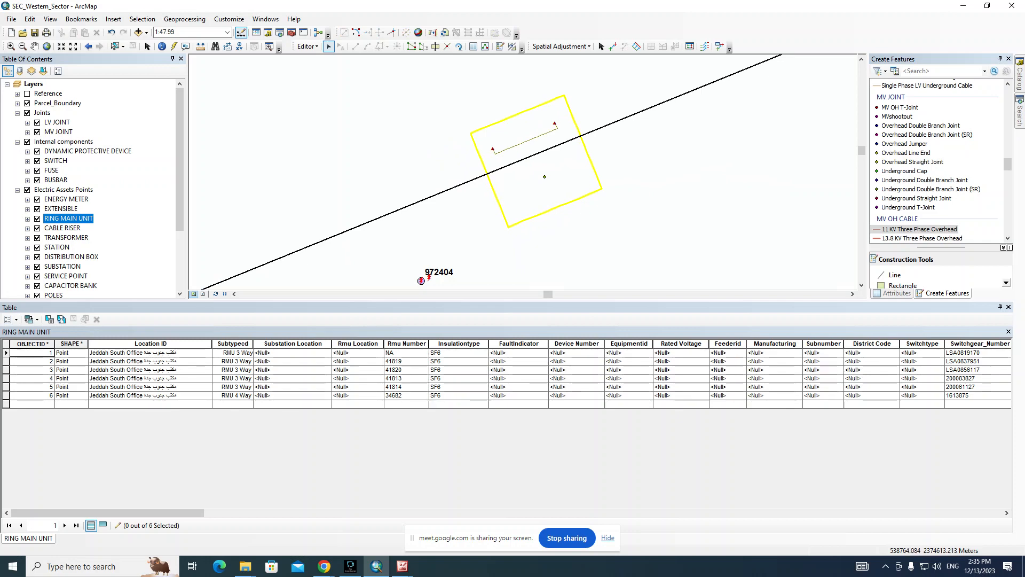
pyautogui.moveTo(471, 103); pyautogui.dragTo(567, 221)
pyautogui.moveTo(598, 119); pyautogui.dragTo(609, 135)
pyautogui.moveTo(536, 160)
pyautogui.mouseDown()
pyautogui.moveTo(539, 153)
pyautogui.moveTo(544, 177)
pyautogui.mouseUp()
pyautogui.keyDown('shift'); pyautogui.click(545, 176); pyautogui.keyUp('shift')
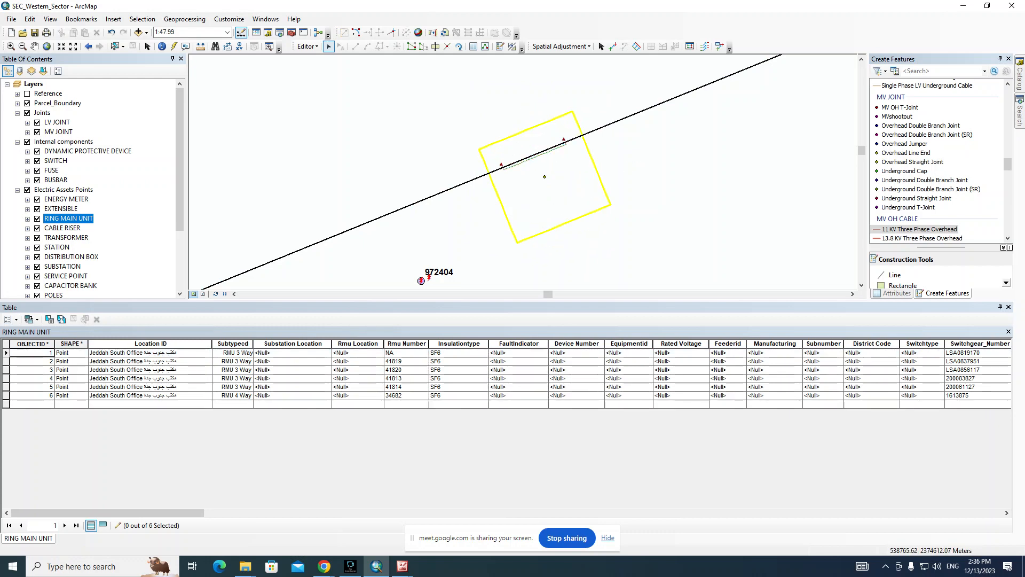
# Step: Close the attribute table of the RING MAIN UNIT layer to free the map area
pyautogui.moveTo(545, 177); pyautogui.dragTo(569, 152)
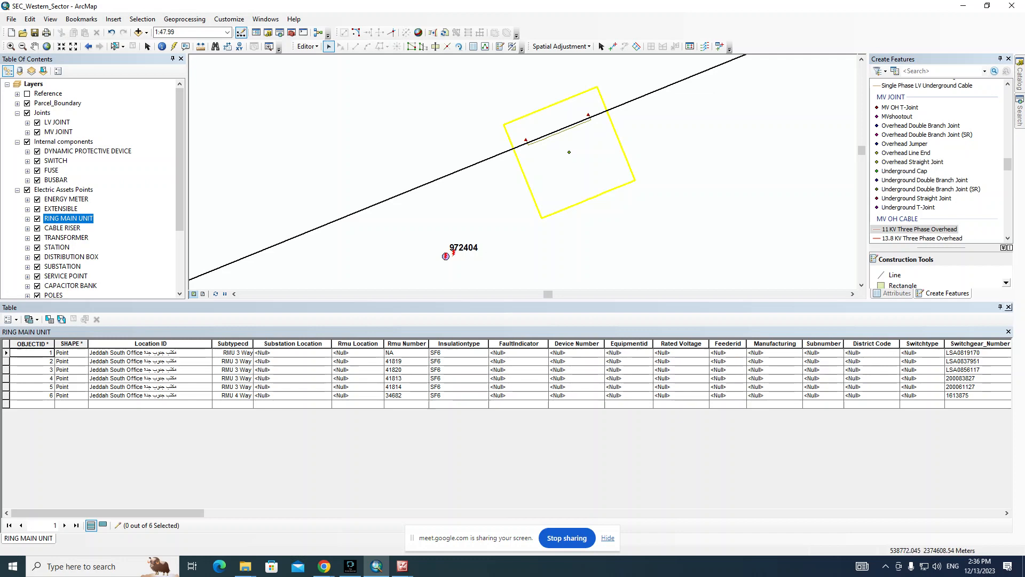
pyautogui.click(1009, 307)
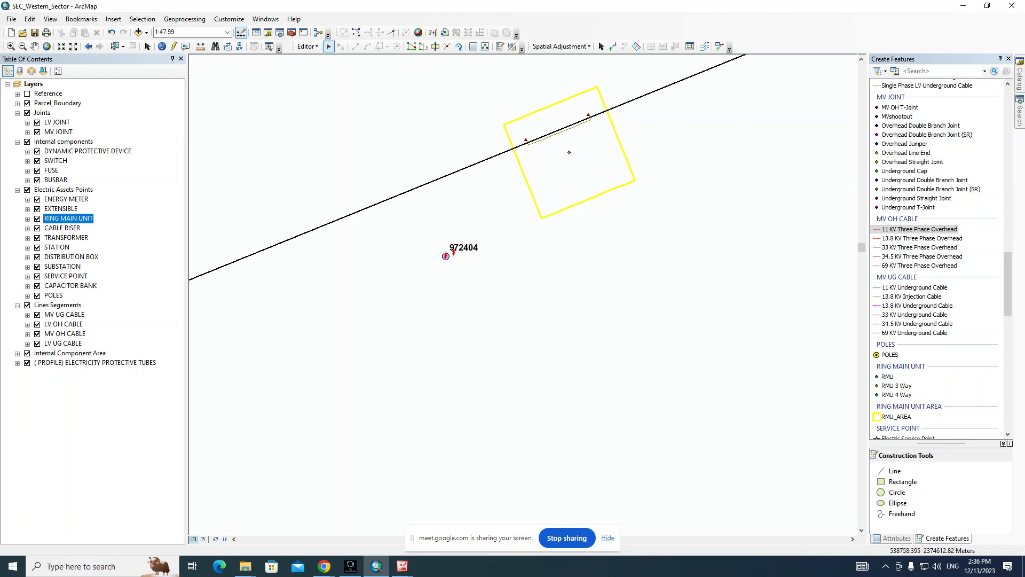
pyautogui.moveTo(507, 257); pyautogui.dragTo(513, 258)
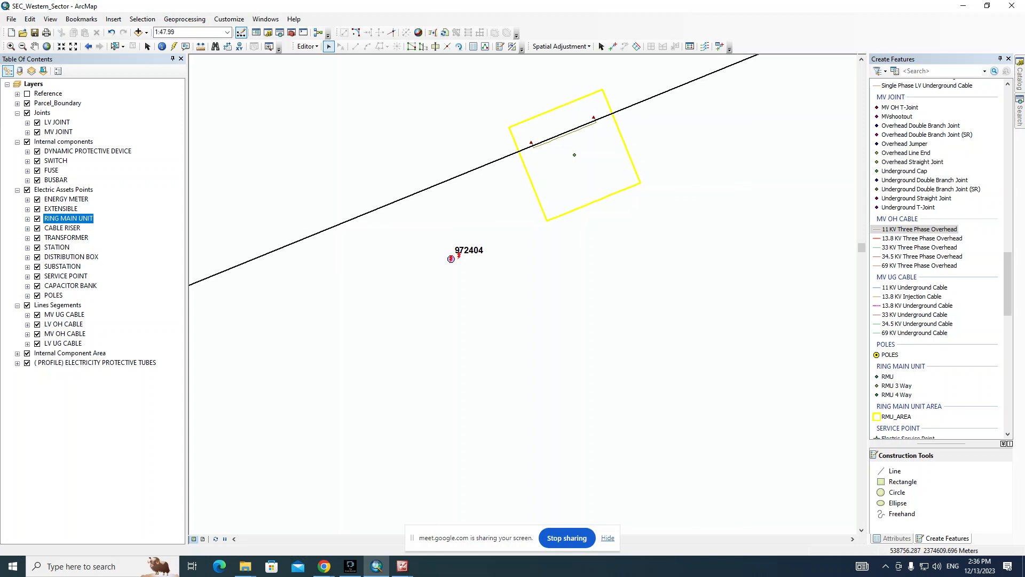
# Step: Review the attribute table of the SUBSTATION layer, close it, and look over the surroundings of substation 972404
pyautogui.keyDown('ctrl'); pyautogui.click(62, 266); pyautogui.keyUp('ctrl')
pyautogui.rightClick(74, 266)
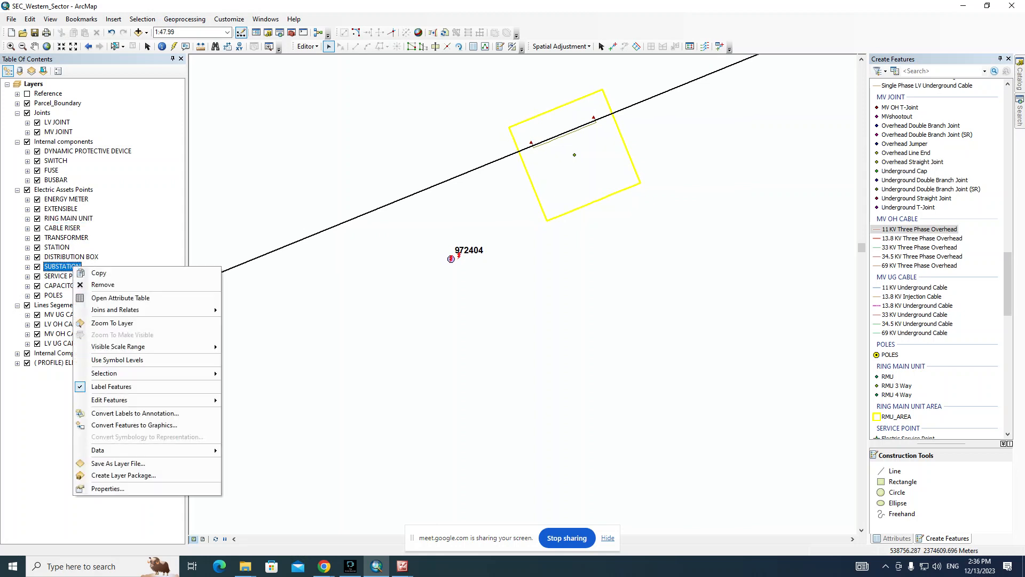
pyautogui.click(120, 298)
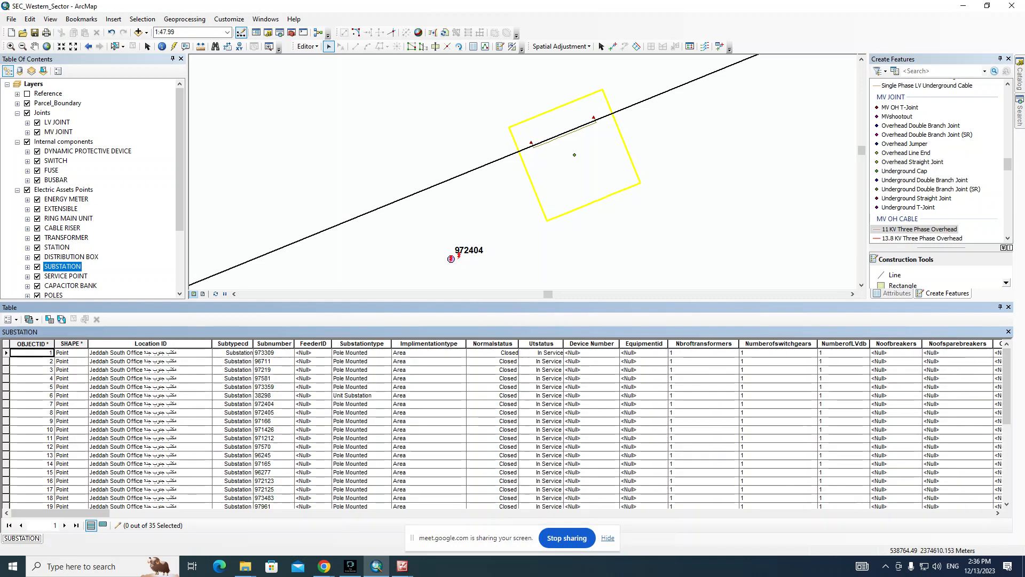
pyautogui.click(1007, 307)
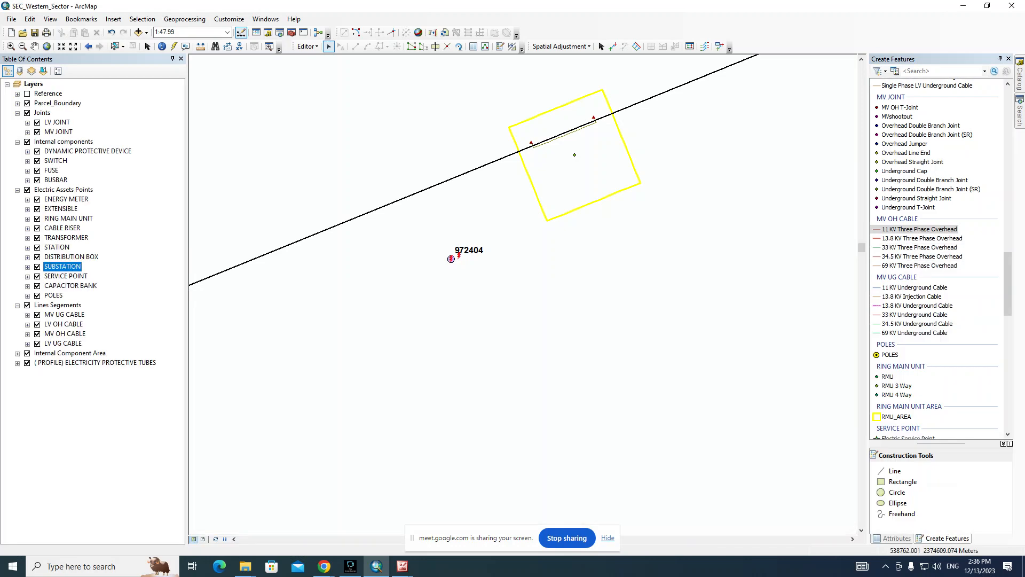
pyautogui.scroll(-5, 489, 256)
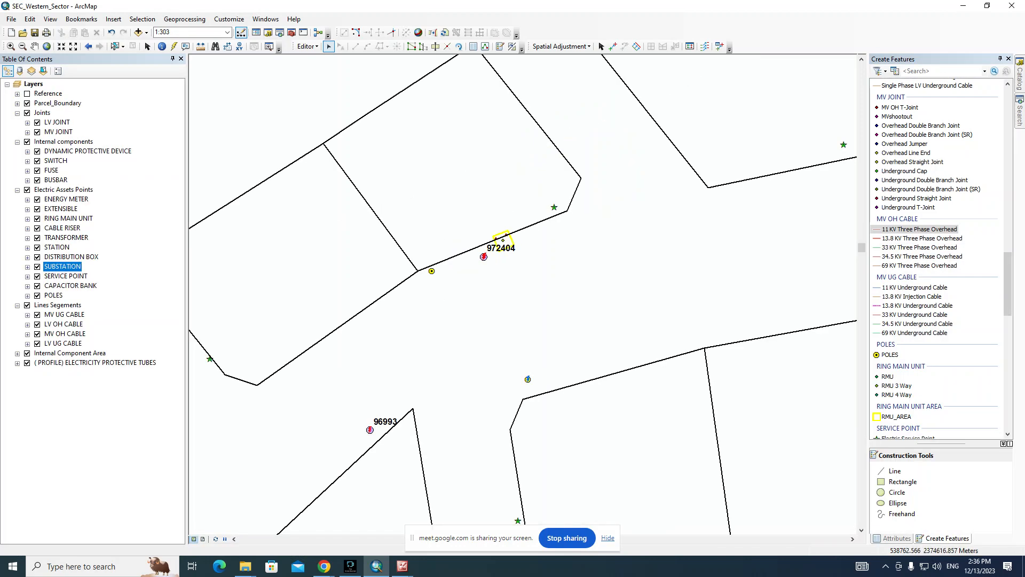
pyautogui.scroll(-3, 545, 293)
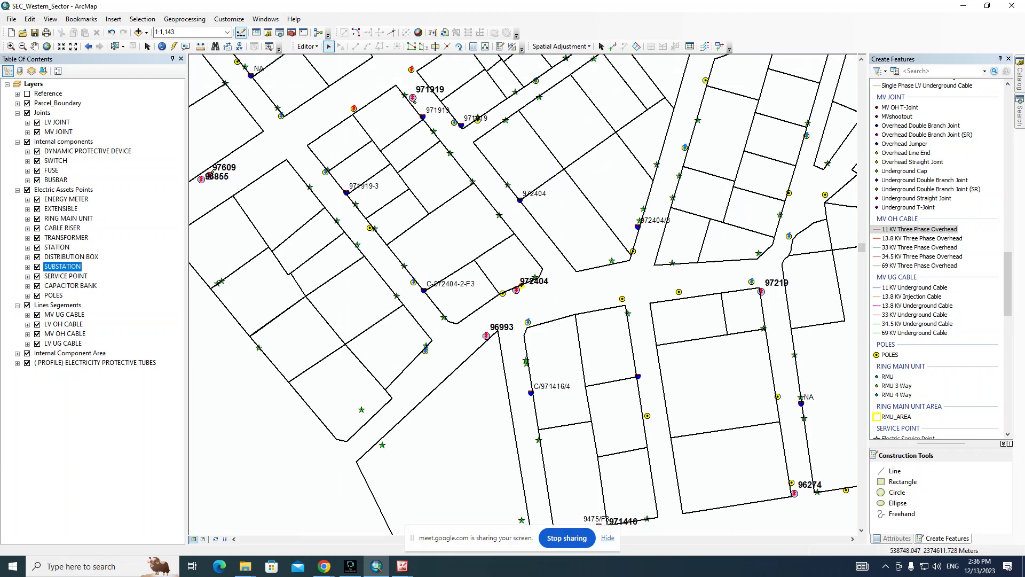
pyautogui.scroll(5, 526, 284)
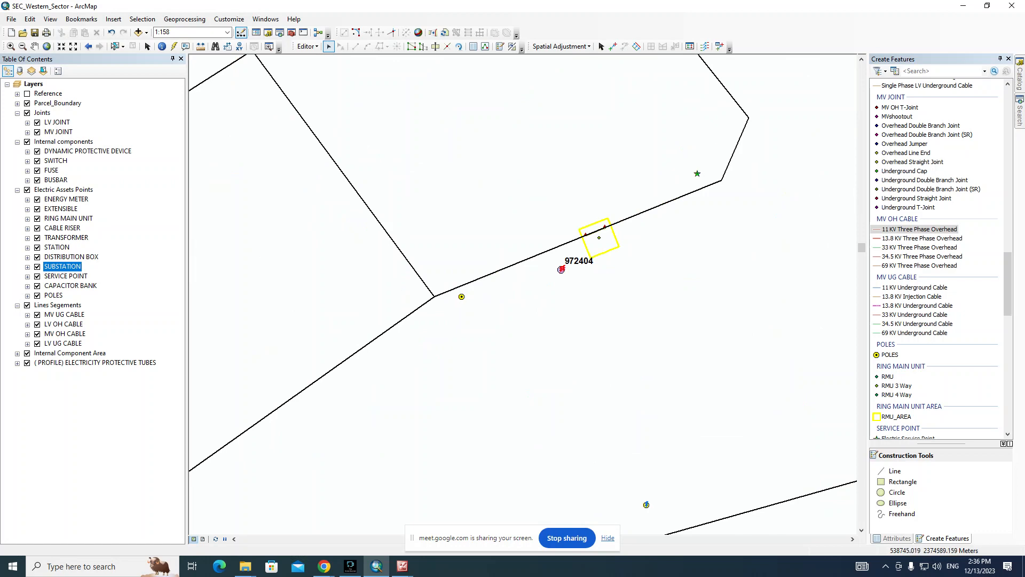
# Step: Switch to the Google Meet call in Chrome, look through its participant list, and return to ArcMap
pyautogui.moveTo(324, 566)
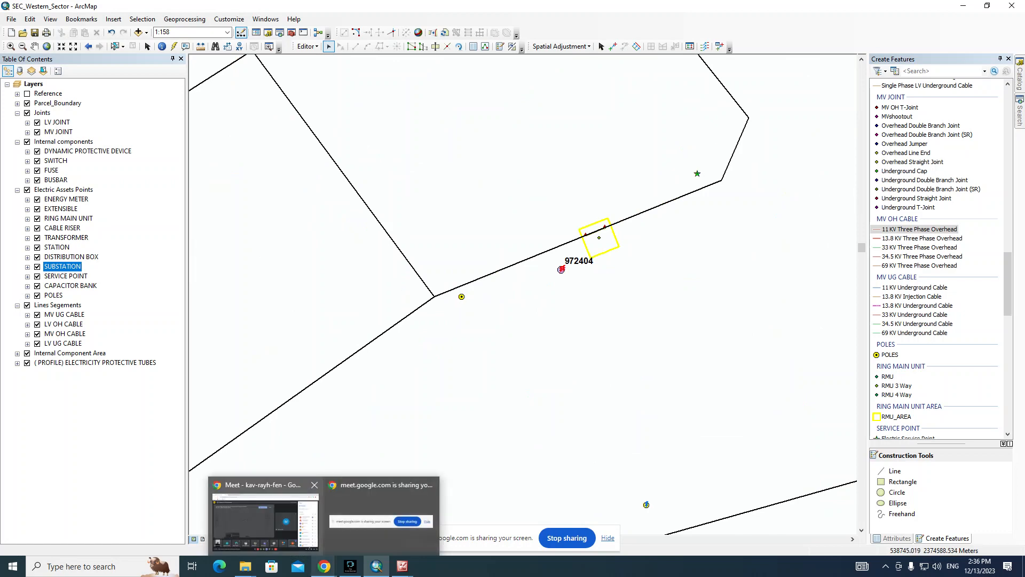
pyautogui.moveTo(265, 520)
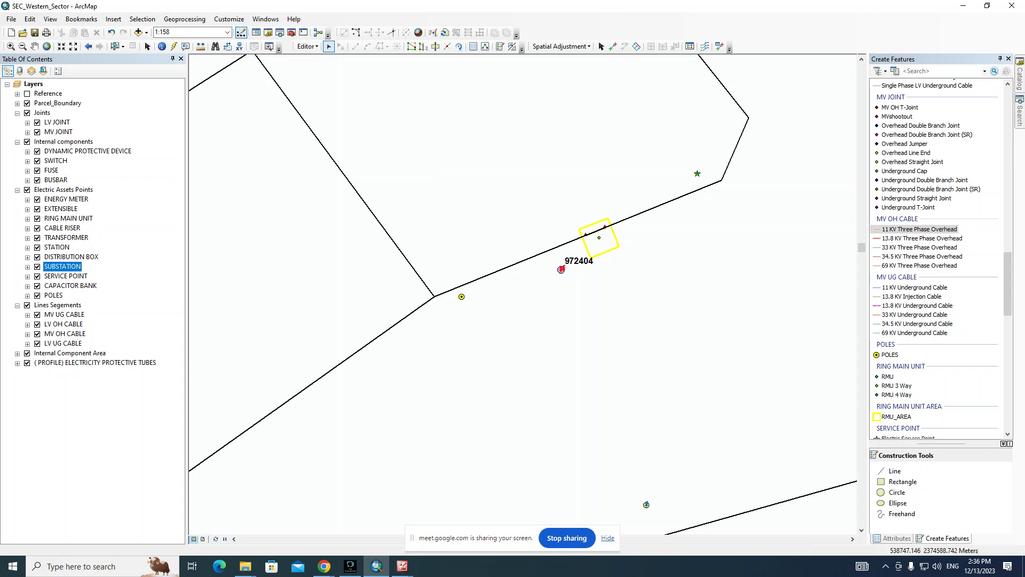
pyautogui.click(324, 565)
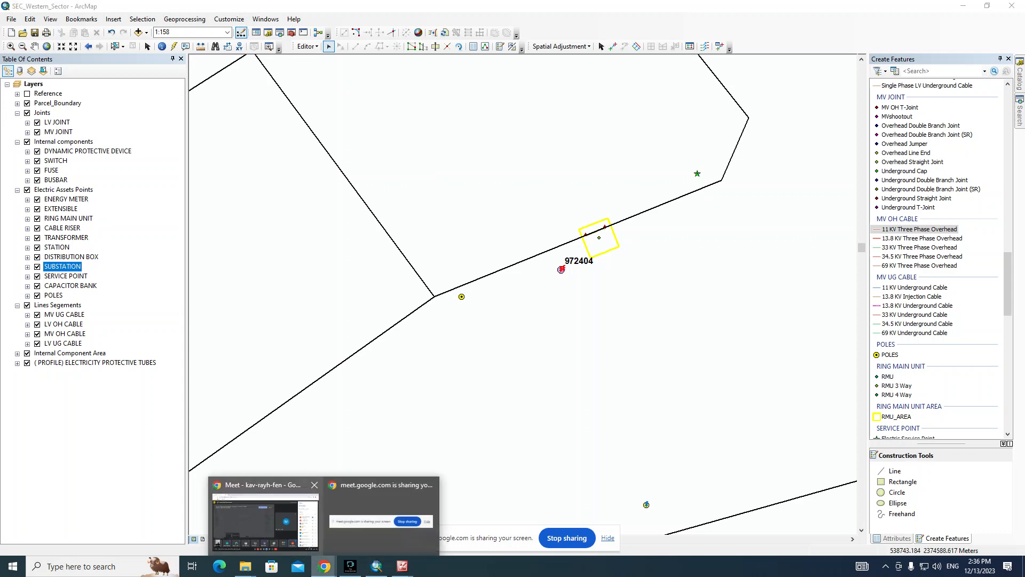
pyautogui.click(265, 515)
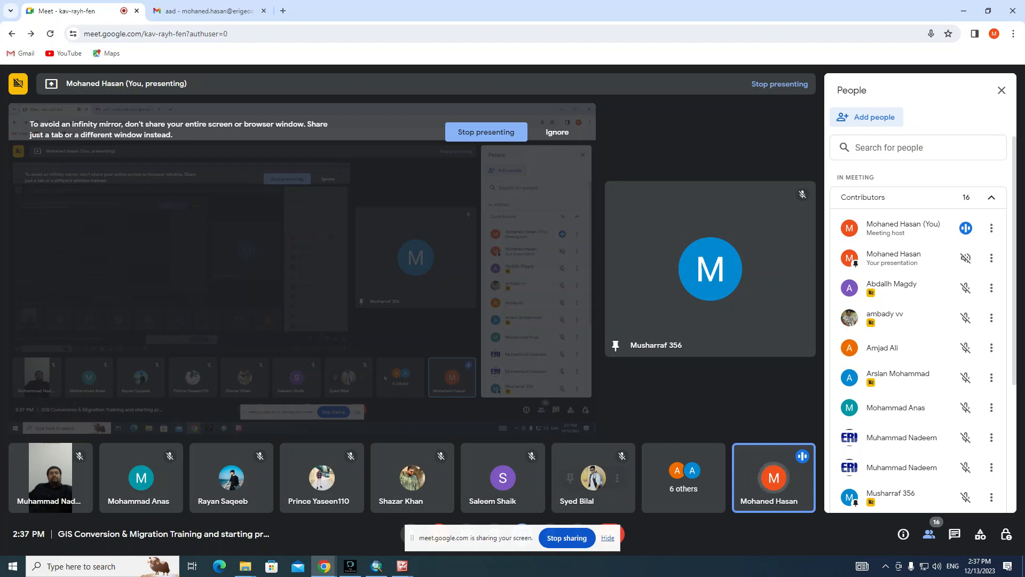
pyautogui.scroll(-3, 918, 347)
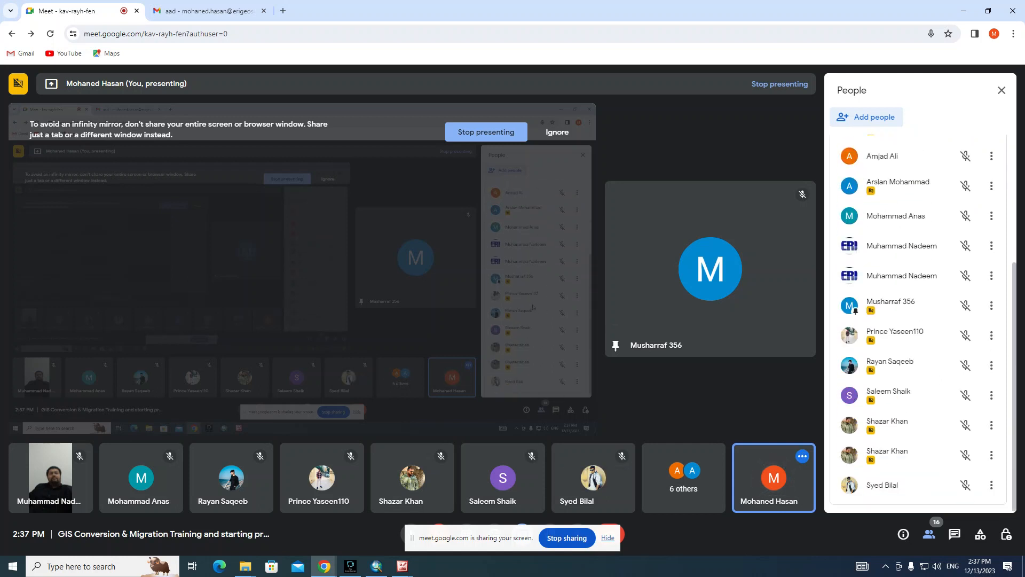
pyautogui.scroll(5, 918, 321)
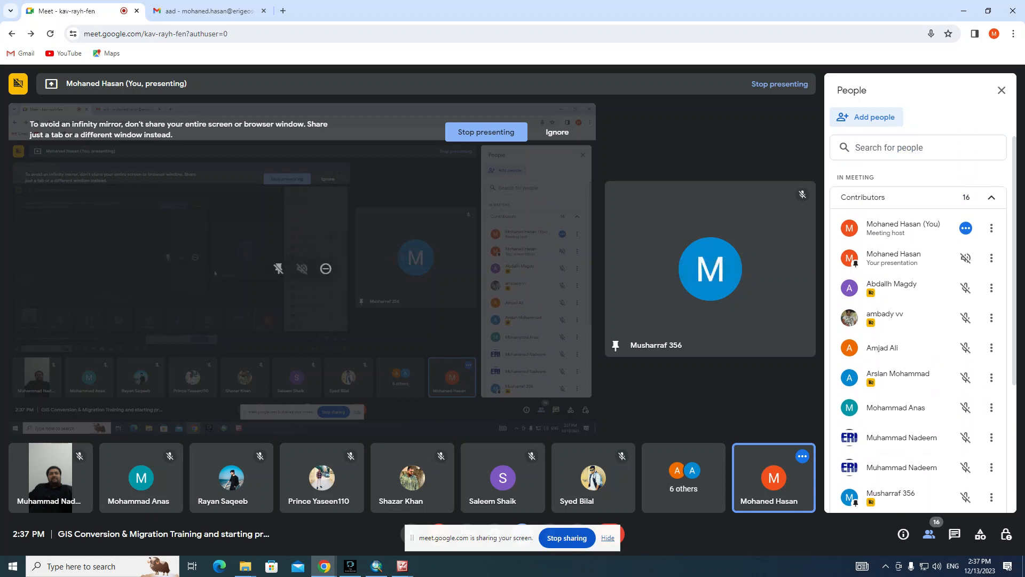
pyautogui.hotkey('alt', 'Tab')
# Step: Check the running recording in Fine Screen Recorder, and return to the map in ArcMap
pyautogui.moveTo(513, 299); pyautogui.dragTo(522, 274)
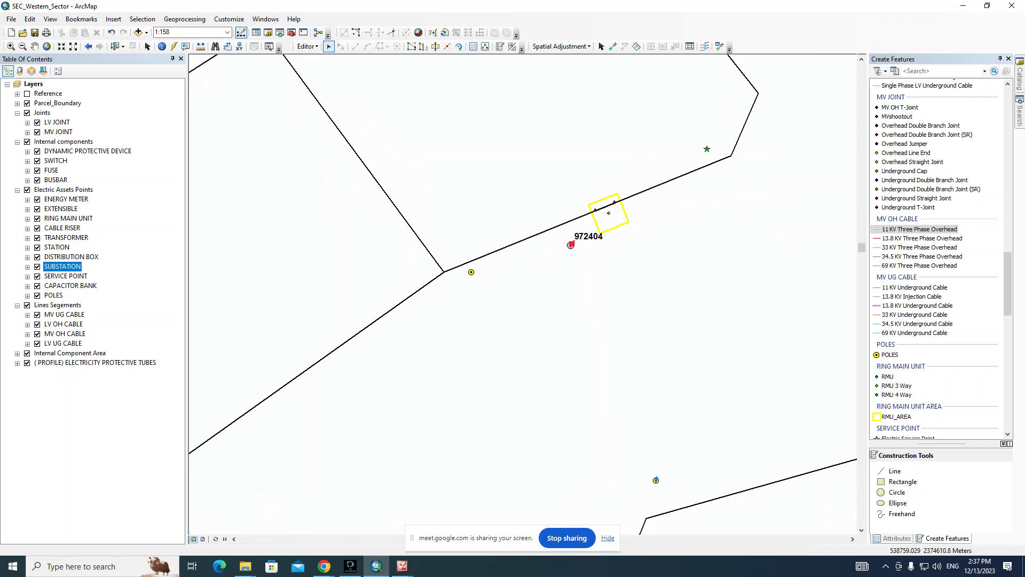
pyautogui.scroll(-3, 524, 244)
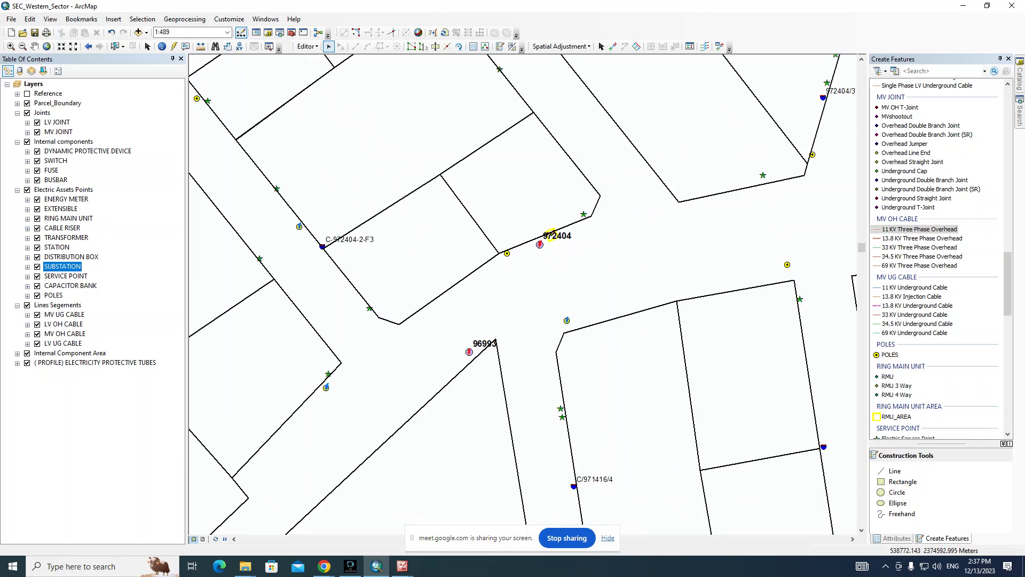
pyautogui.click(350, 566)
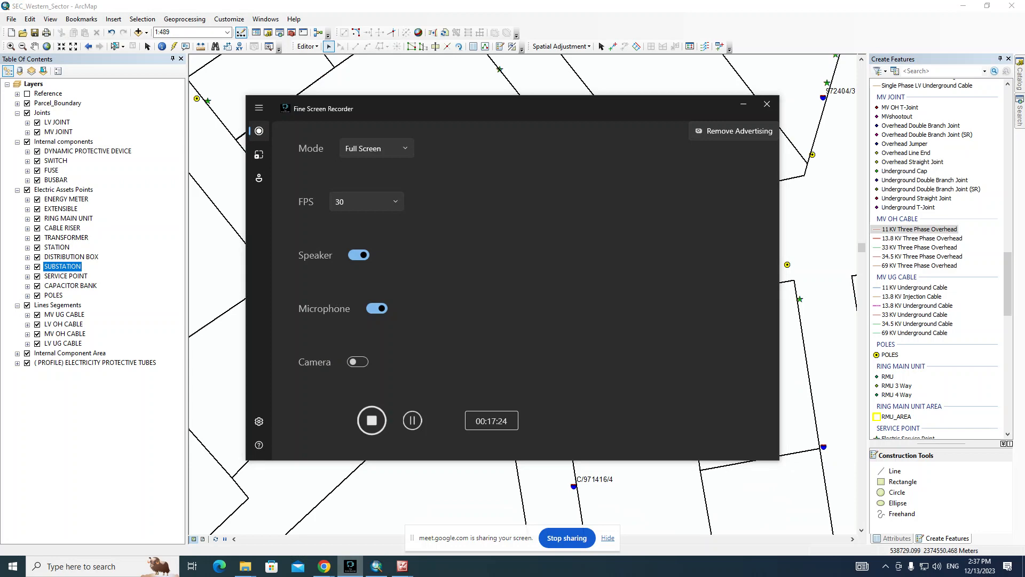
pyautogui.click(350, 566)
# Step: Examine how the substations, distribution boxes and poles are spread over all parcel blocks of the project area
pyautogui.scroll(-3, 576, 249)
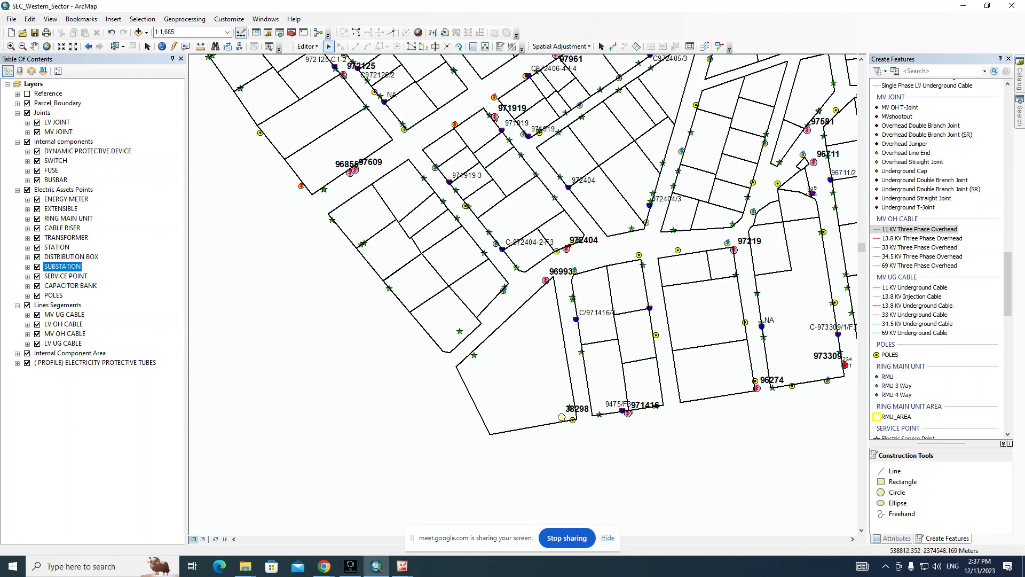
pyautogui.moveTo(576, 249); pyautogui.dragTo(487, 306)
pyautogui.moveTo(555, 110); pyautogui.dragTo(501, 232)
pyautogui.moveTo(589, 230); pyautogui.dragTo(483, 279)
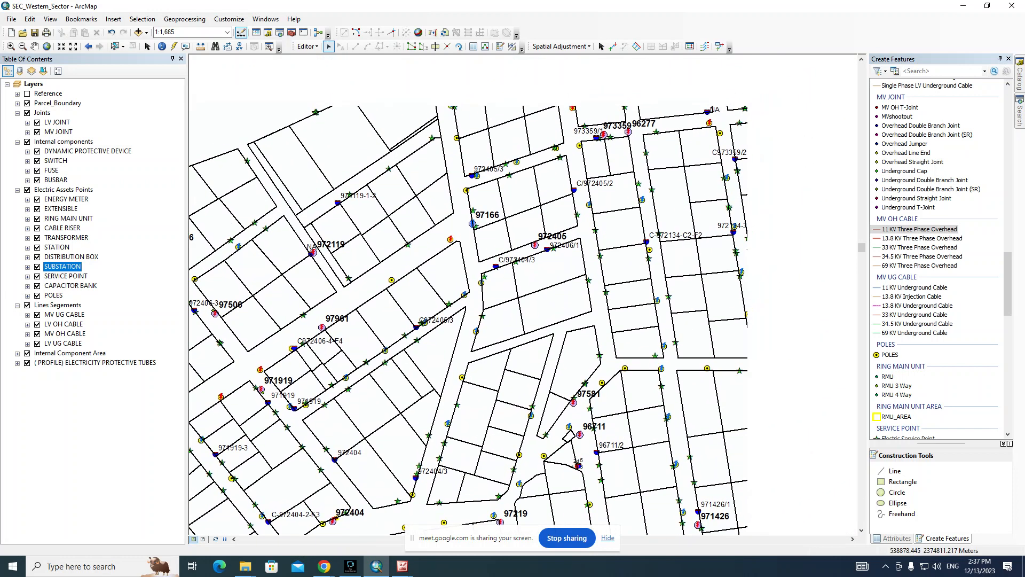
pyautogui.moveTo(584, 184); pyautogui.dragTo(568, 234)
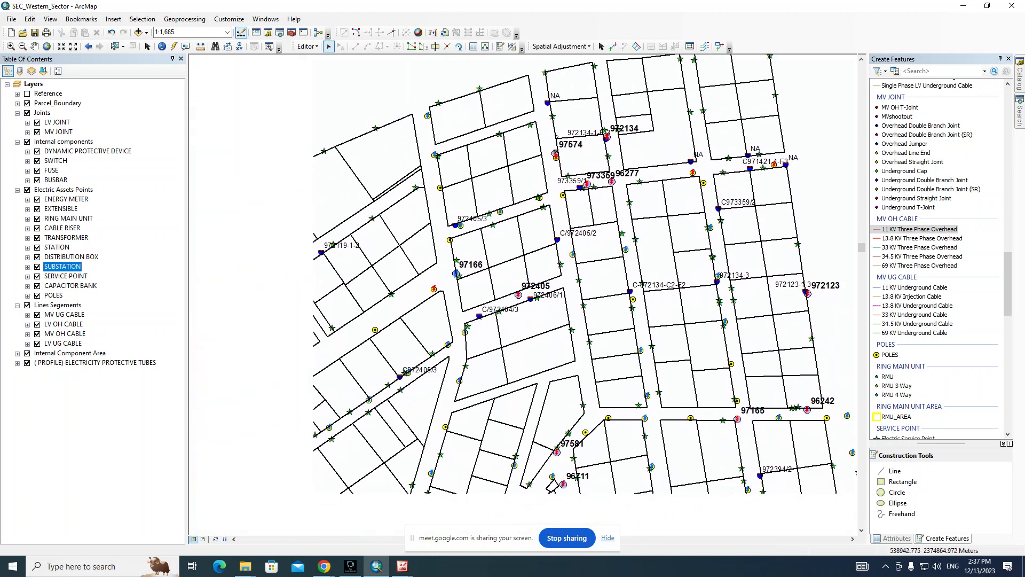
pyautogui.moveTo(442, 298); pyautogui.dragTo(639, 239)
pyautogui.moveTo(469, 316); pyautogui.dragTo(576, 273)
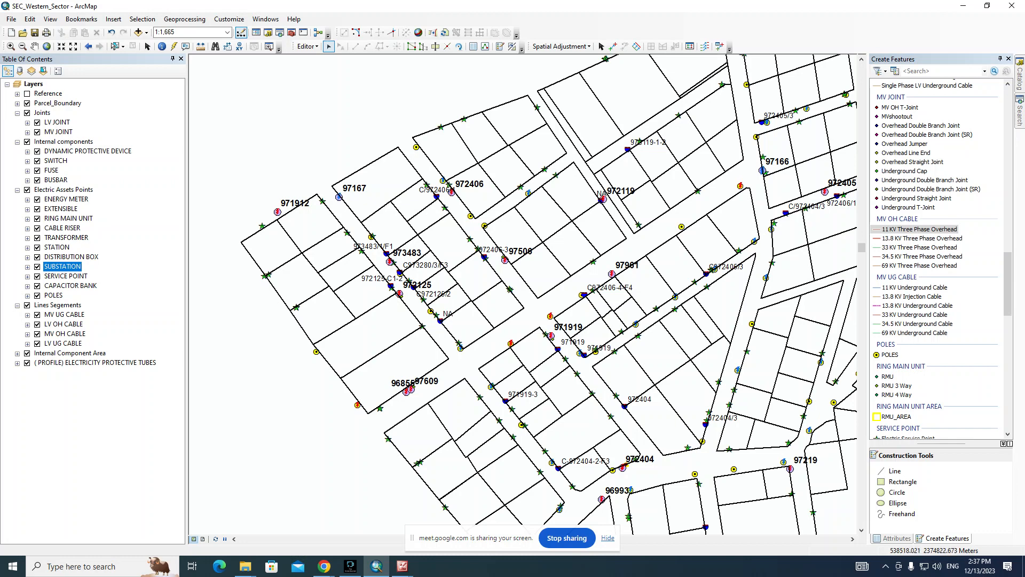
pyautogui.moveTo(567, 315); pyautogui.dragTo(502, 209)
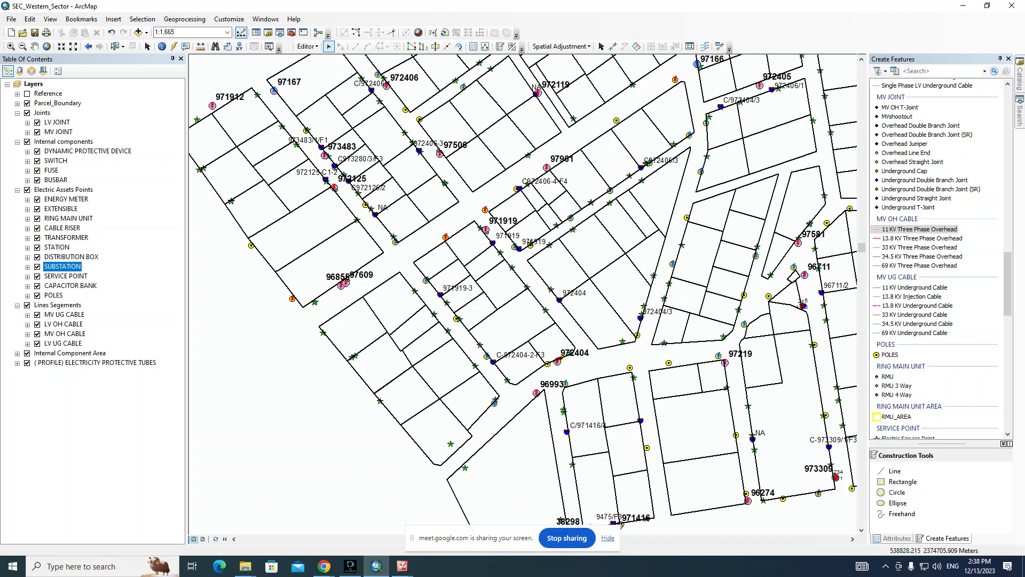
pyautogui.moveTo(561, 293); pyautogui.dragTo(489, 305)
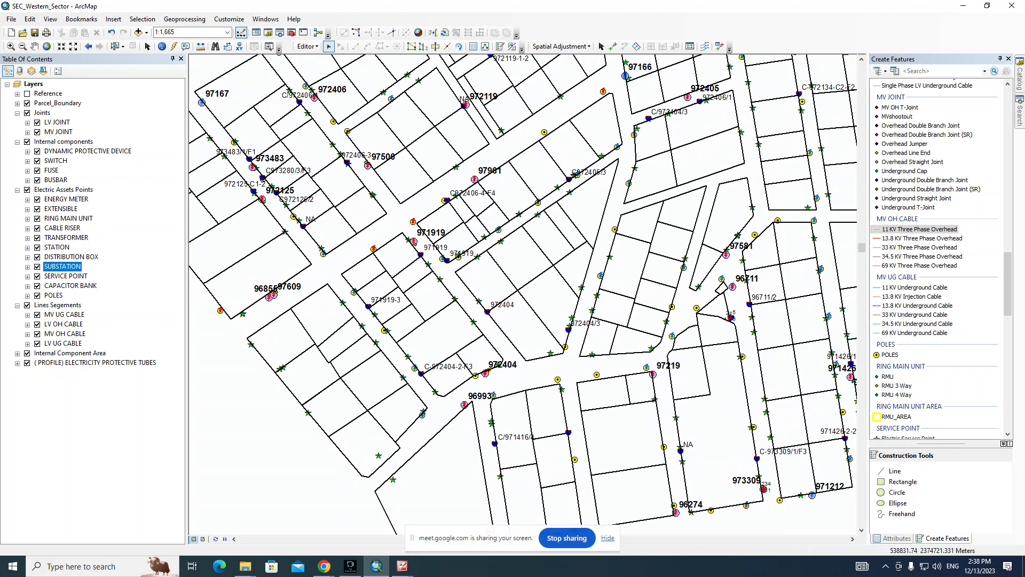
pyautogui.moveTo(561, 293); pyautogui.dragTo(537, 329)
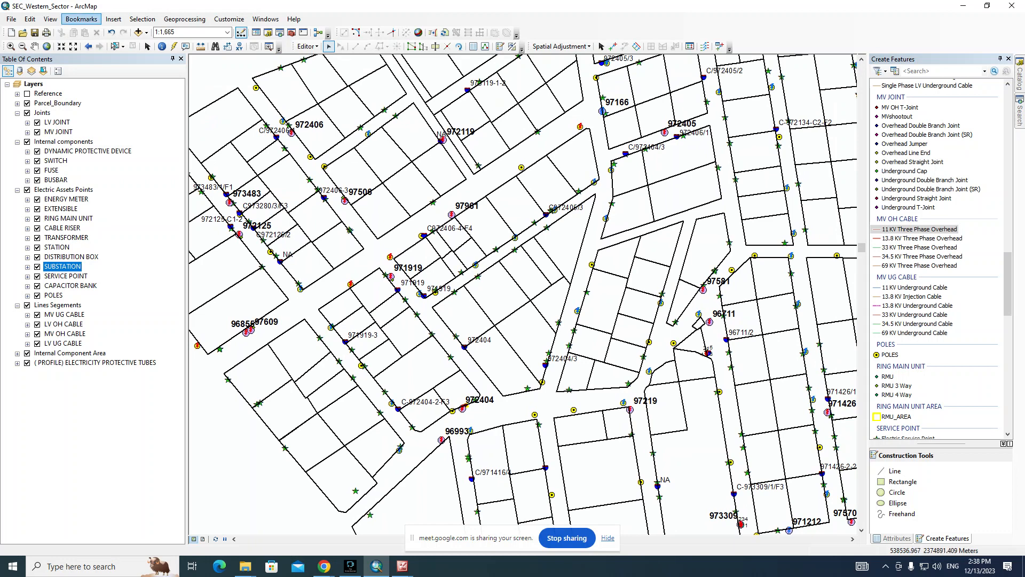
pyautogui.click(81, 18)
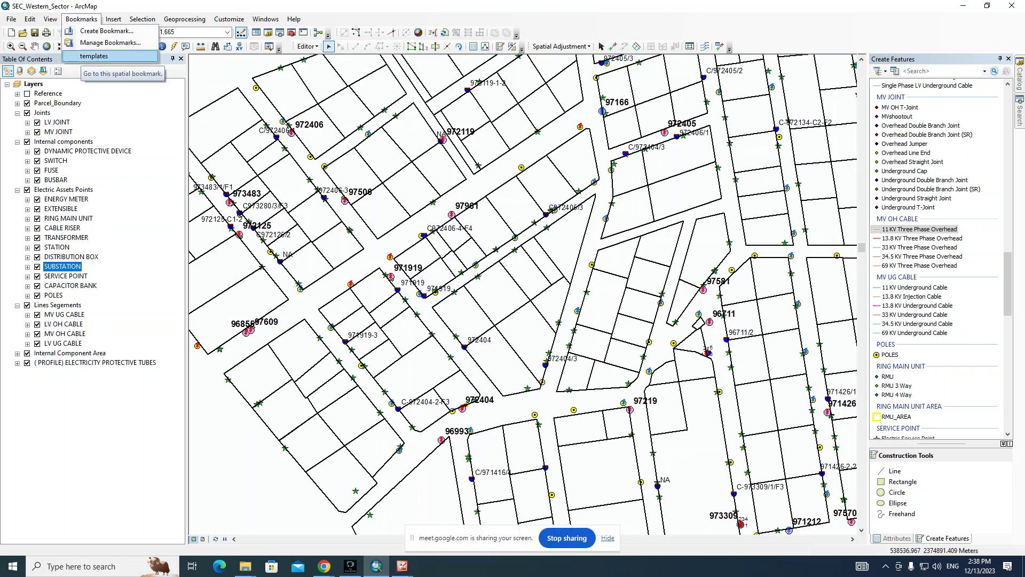
pyautogui.click(94, 56)
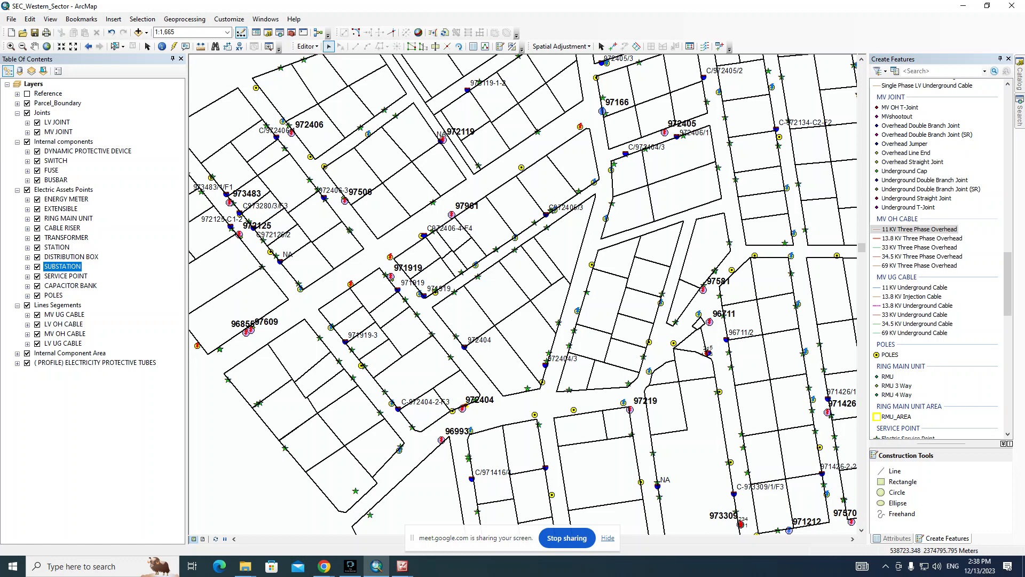
pyautogui.scroll(2, 519, 283)
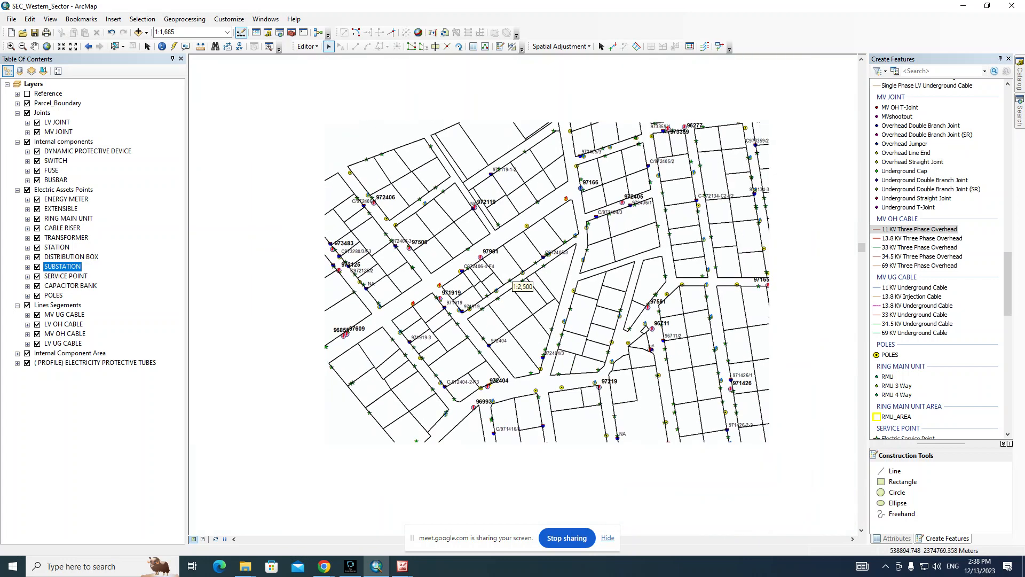
pyautogui.scroll(1, 519, 283)
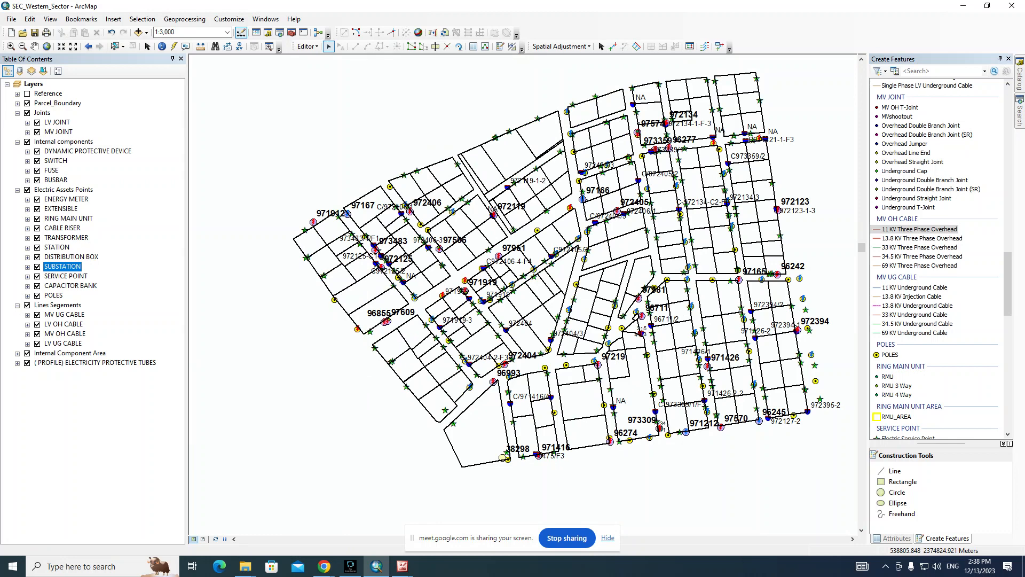
pyautogui.moveTo(524, 293); pyautogui.dragTo(504, 294)
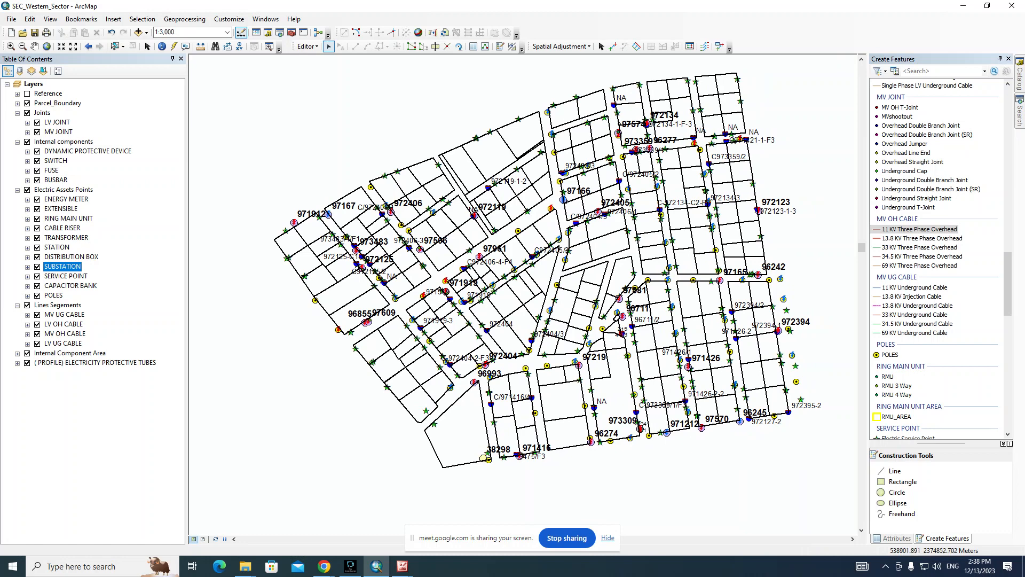
pyautogui.moveTo(523, 294); pyautogui.dragTo(497, 312)
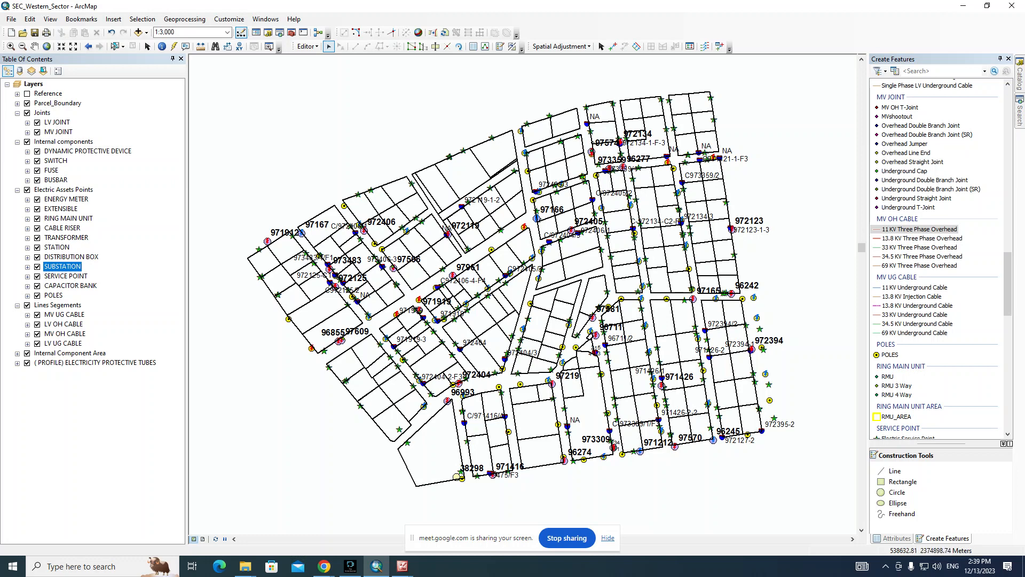
pyautogui.click(82, 20)
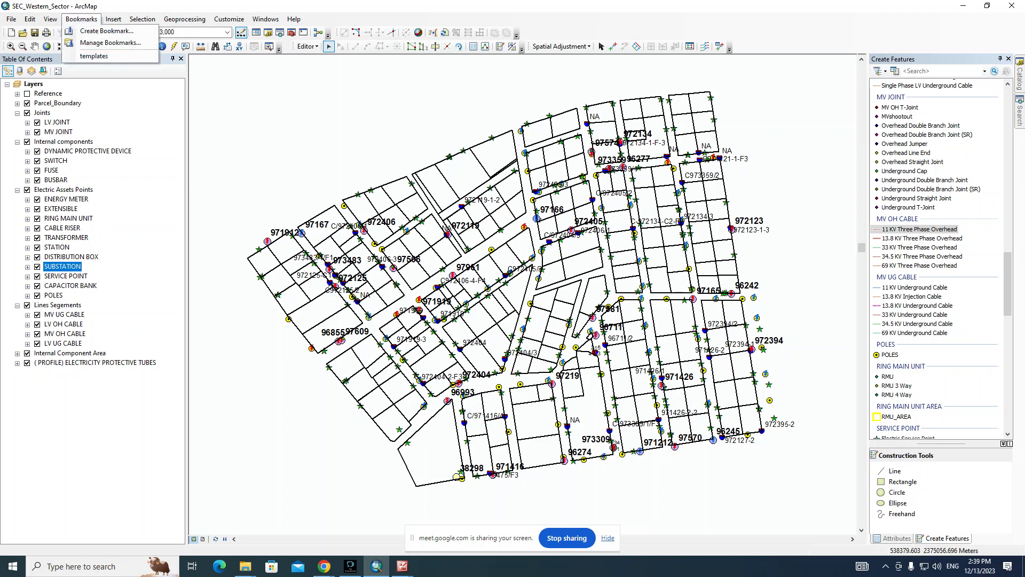
pyautogui.click(113, 20)
pyautogui.moveTo(403, 184); pyautogui.dragTo(538, 275)
pyautogui.click(406, 152)
pyautogui.moveTo(406, 153); pyautogui.dragTo(550, 253)
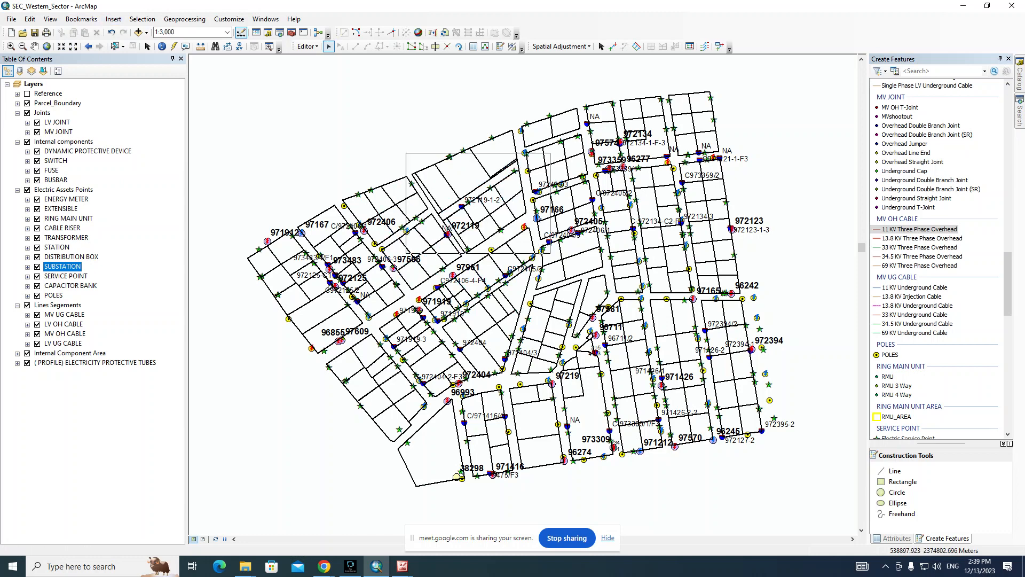
# Step: Locate the internal component templates outside the project area and bookmark their view as Templates, replacing the existing bookmark of that name
pyautogui.scroll(-8, 497, 211)
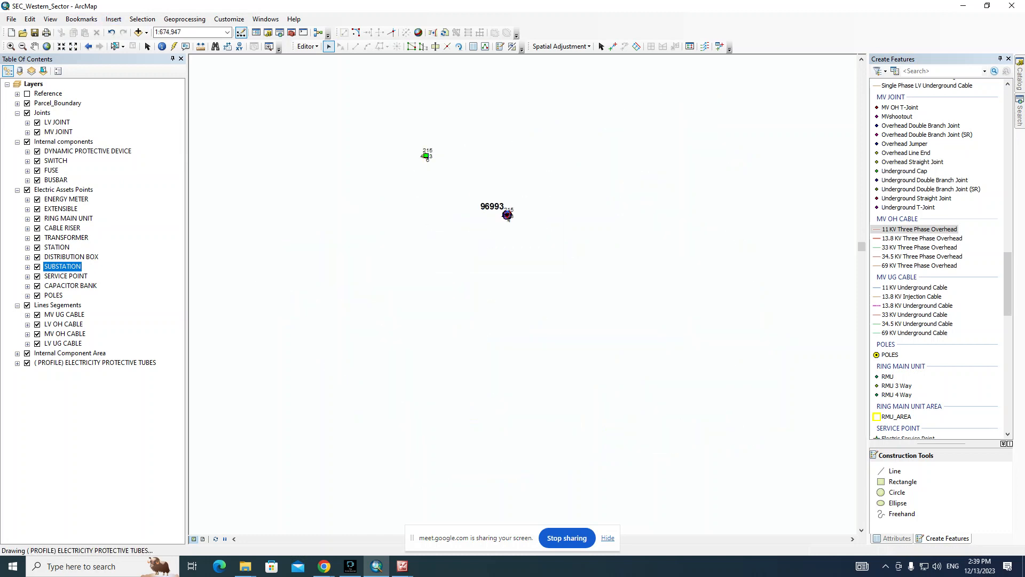
pyautogui.moveTo(502, 212); pyautogui.dragTo(505, 251)
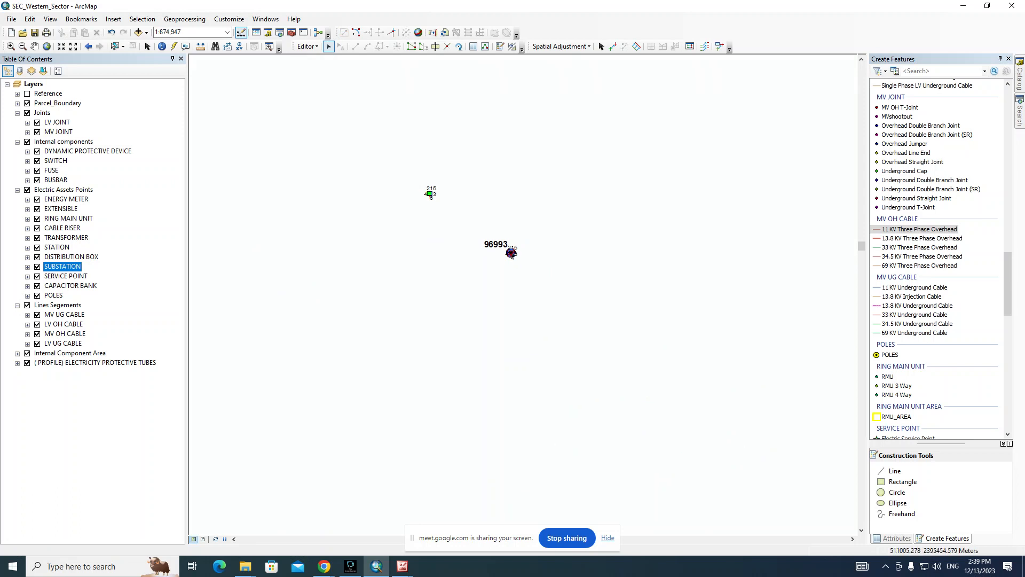
pyautogui.scroll(6, 511, 253)
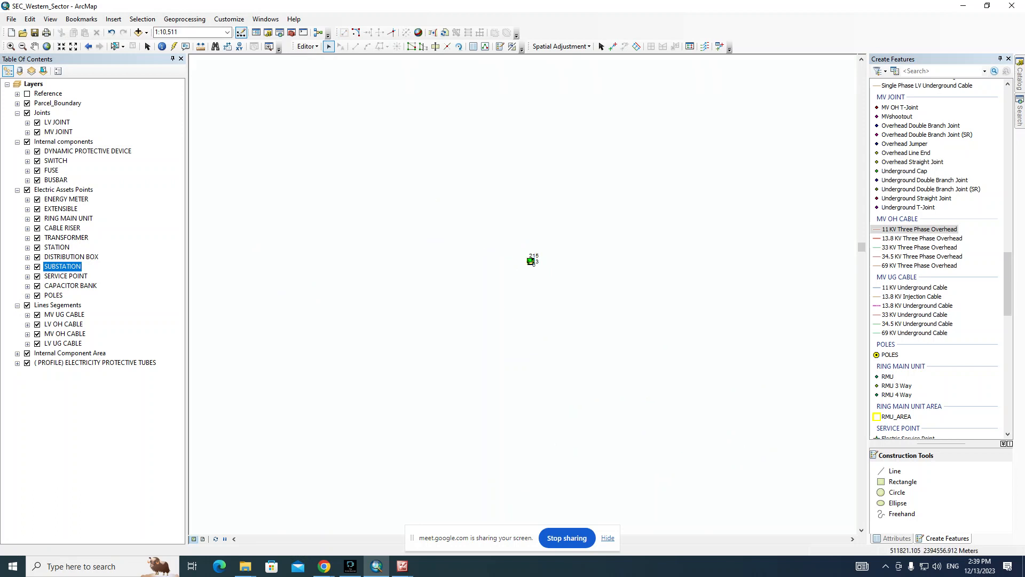
pyautogui.scroll(7, 530, 260)
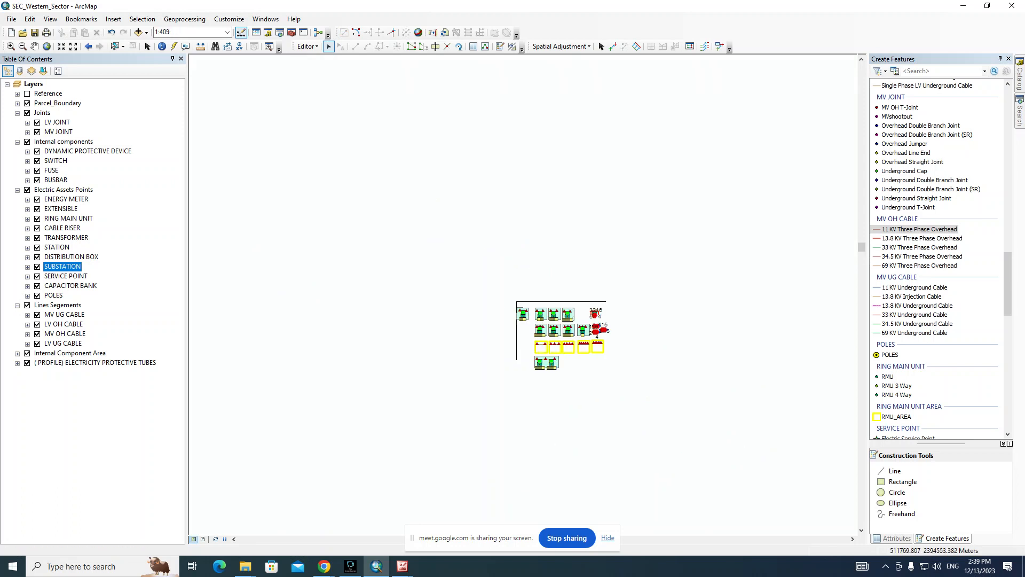
pyautogui.moveTo(530, 260); pyautogui.dragTo(340, 310)
pyautogui.moveTo(320, 310); pyautogui.dragTo(556, 308)
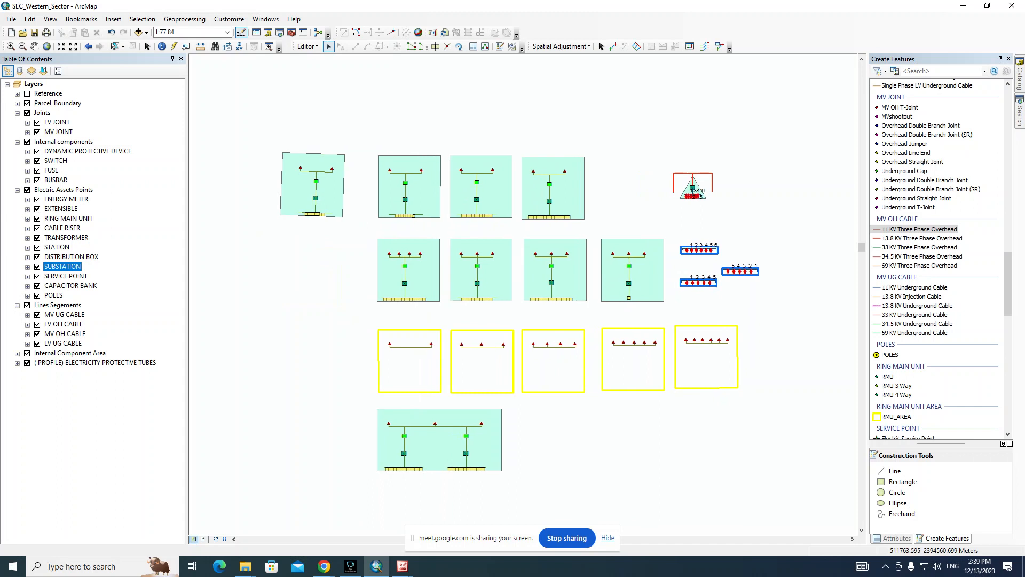
pyautogui.click(81, 19)
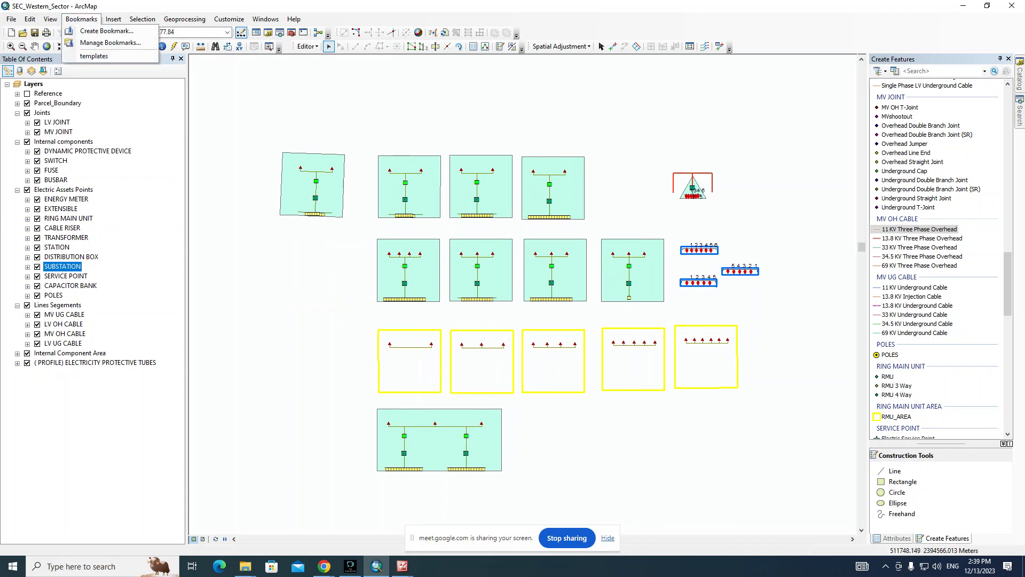
pyautogui.click(106, 31)
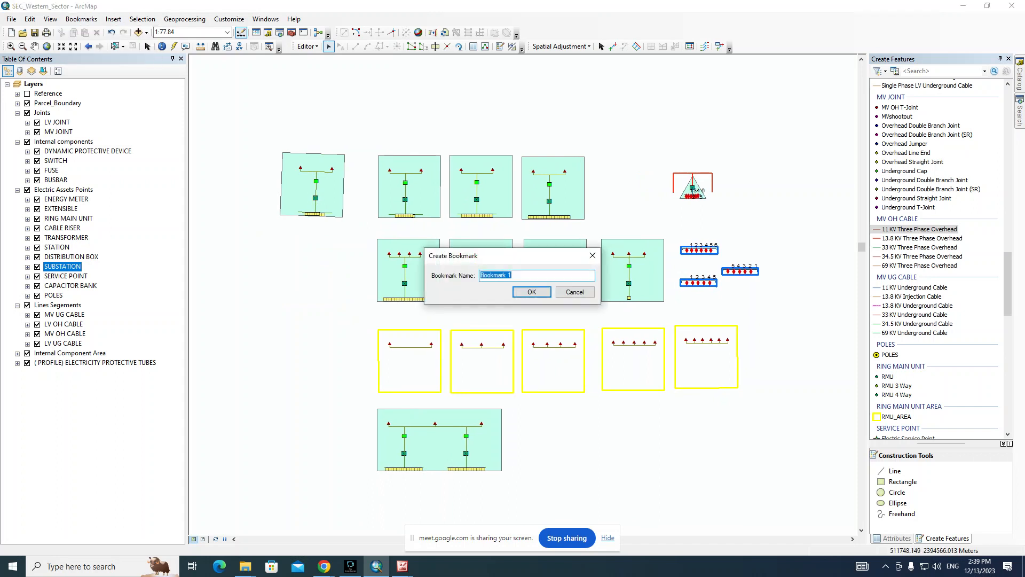
pyautogui.write('Templates')
pyautogui.click(531, 292)
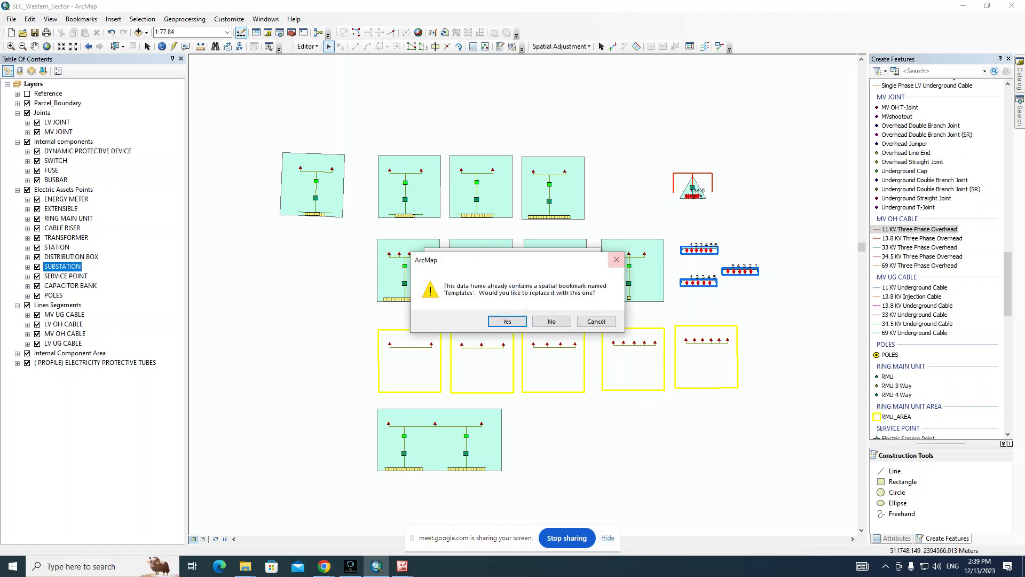
pyautogui.click(508, 321)
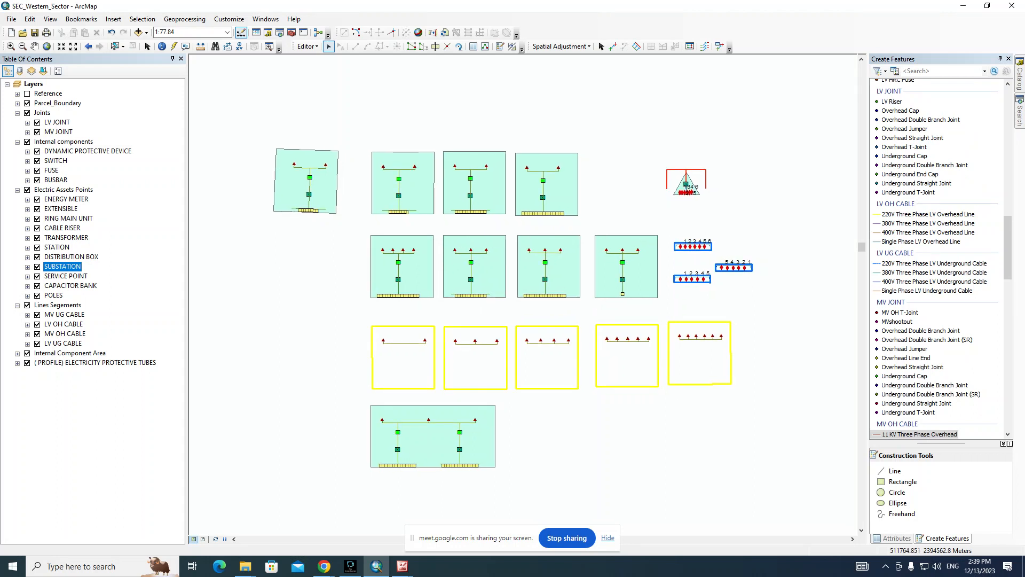
# Step: Examine the distribution box templates with their numbered fuse ways beside the substation templates
pyautogui.moveTo(523, 293); pyautogui.dragTo(449, 286)
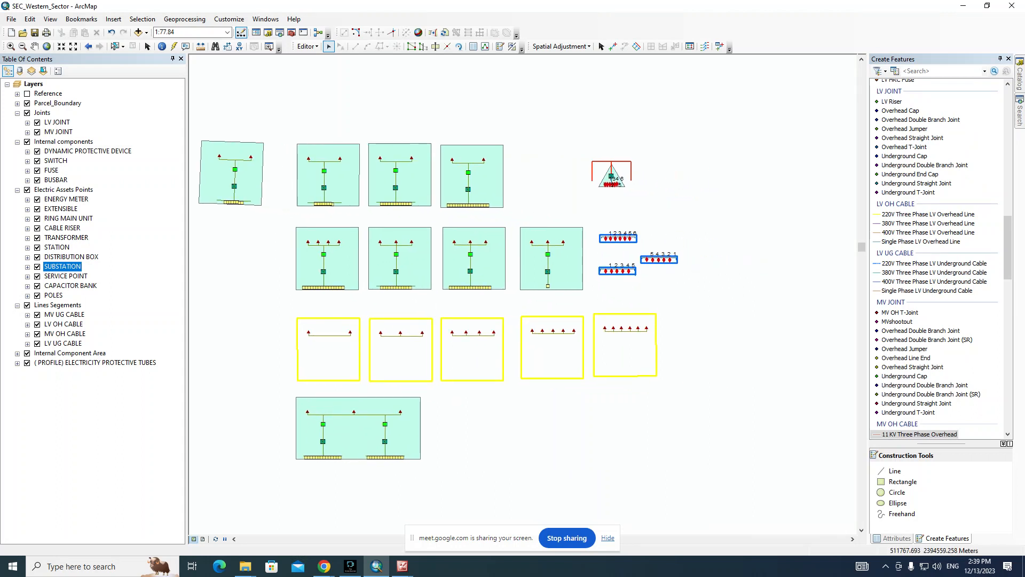
pyautogui.moveTo(546, 161); pyautogui.dragTo(693, 324)
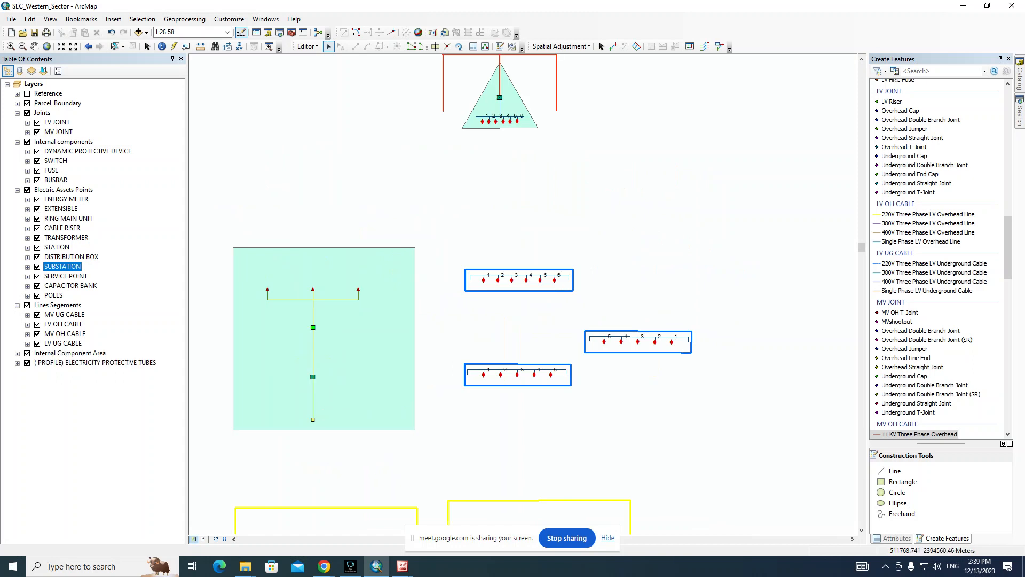
pyautogui.moveTo(401, 241); pyautogui.dragTo(788, 474)
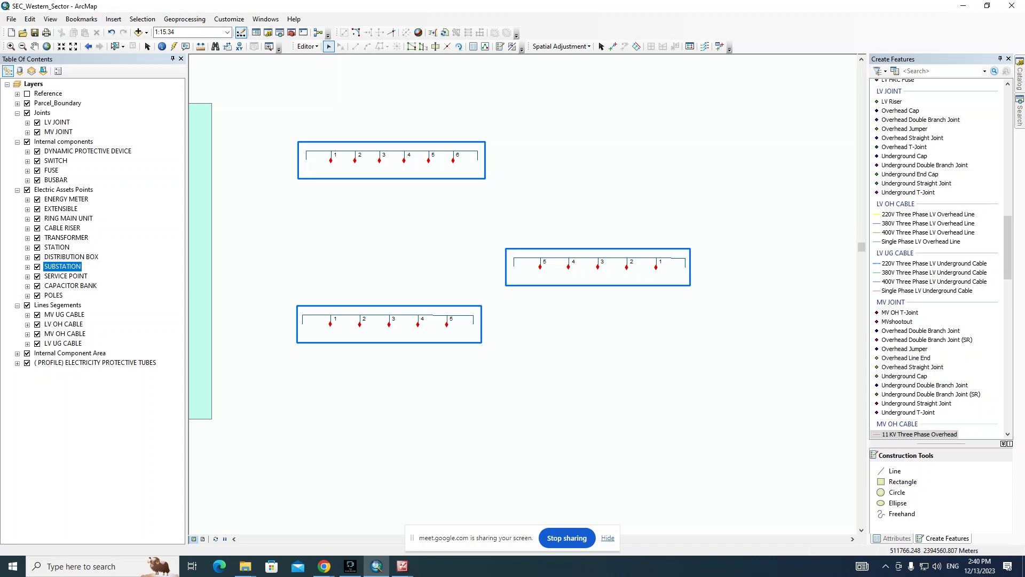
# Step: Open the attribute table of the DISTRIBUTION BOX layer, select its first record and pan the map to that box
pyautogui.click(71, 256)
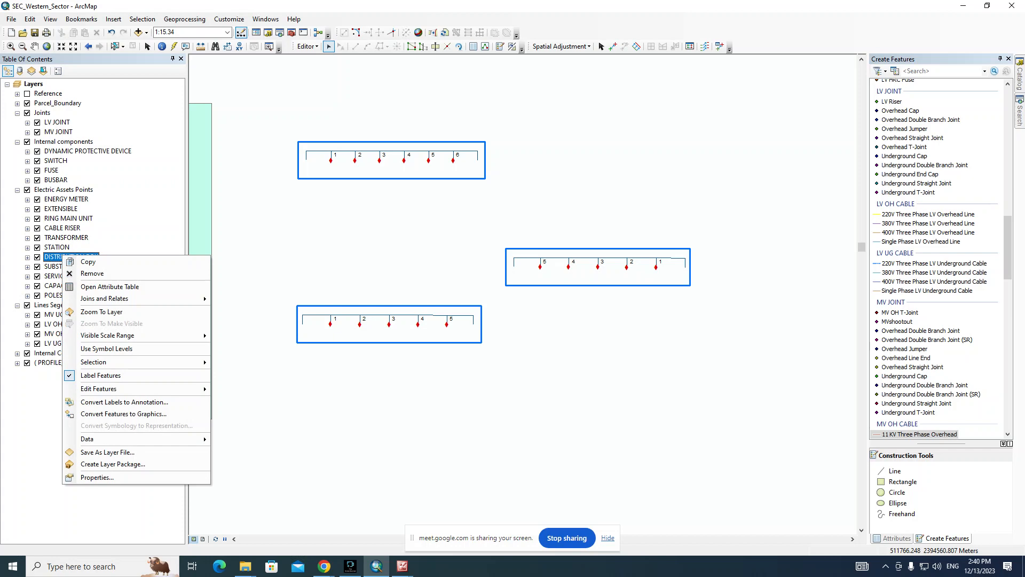
pyautogui.click(107, 286)
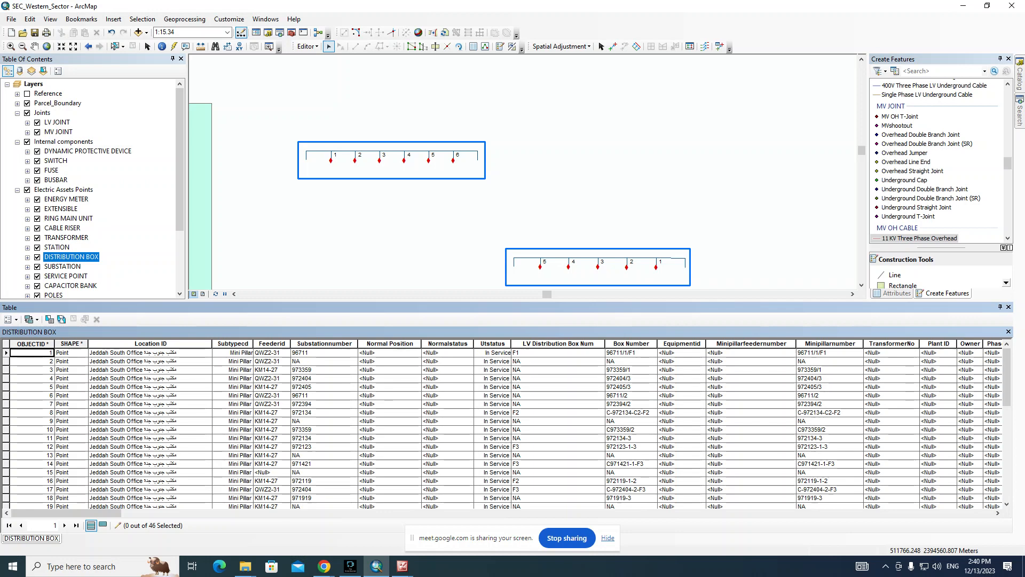
pyautogui.click(5, 353)
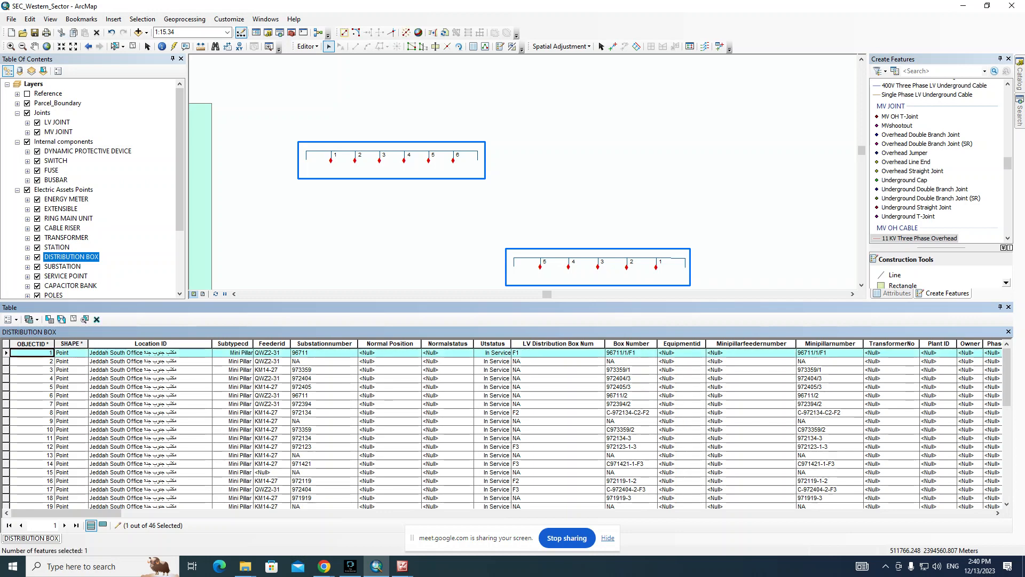
pyautogui.rightClick(7, 353)
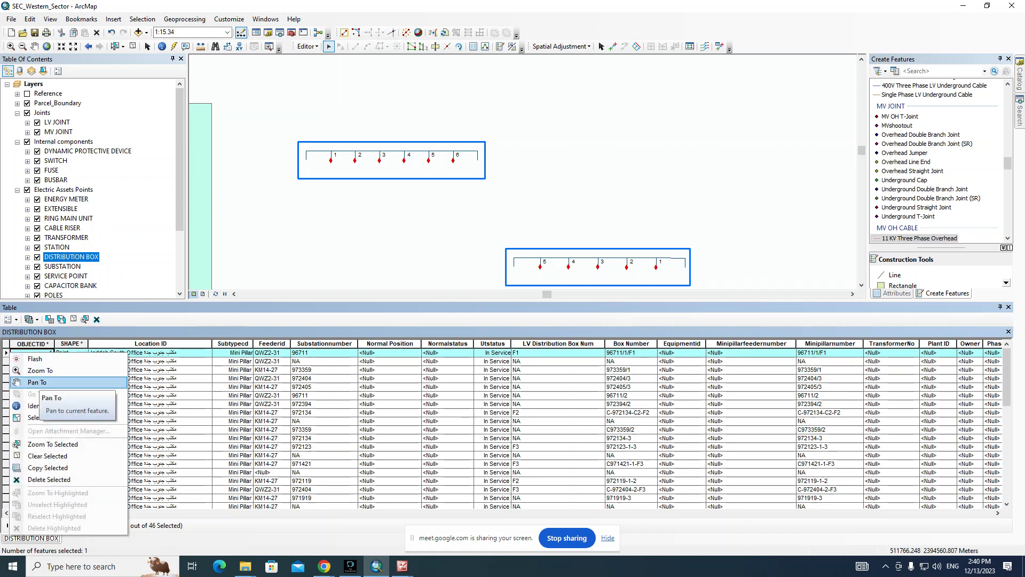
pyautogui.click(37, 382)
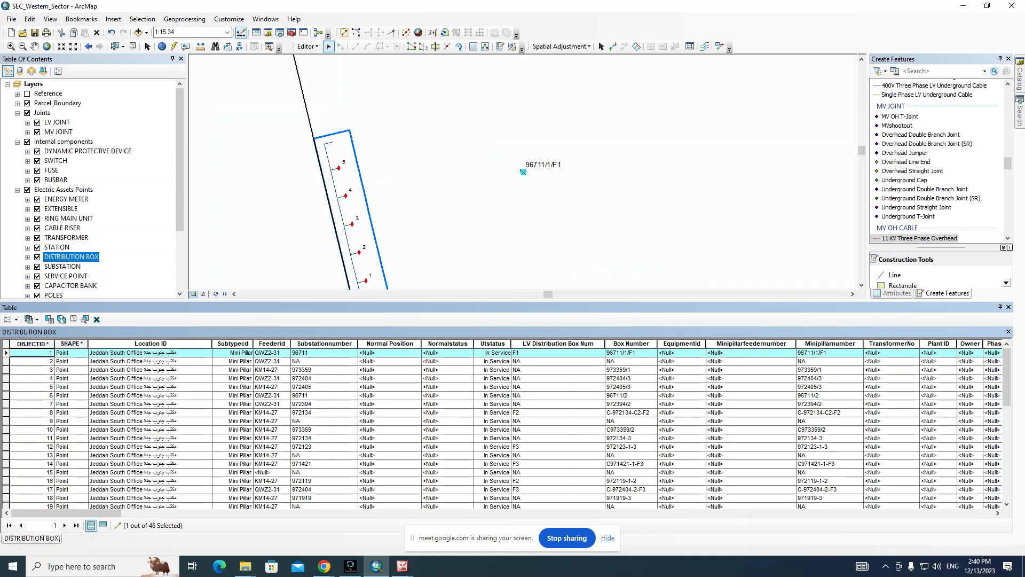
pyautogui.moveTo(470, 203)
pyautogui.mouseDown()
pyautogui.moveTo(480, 153)
pyautogui.moveTo(444, 179)
pyautogui.mouseUp()
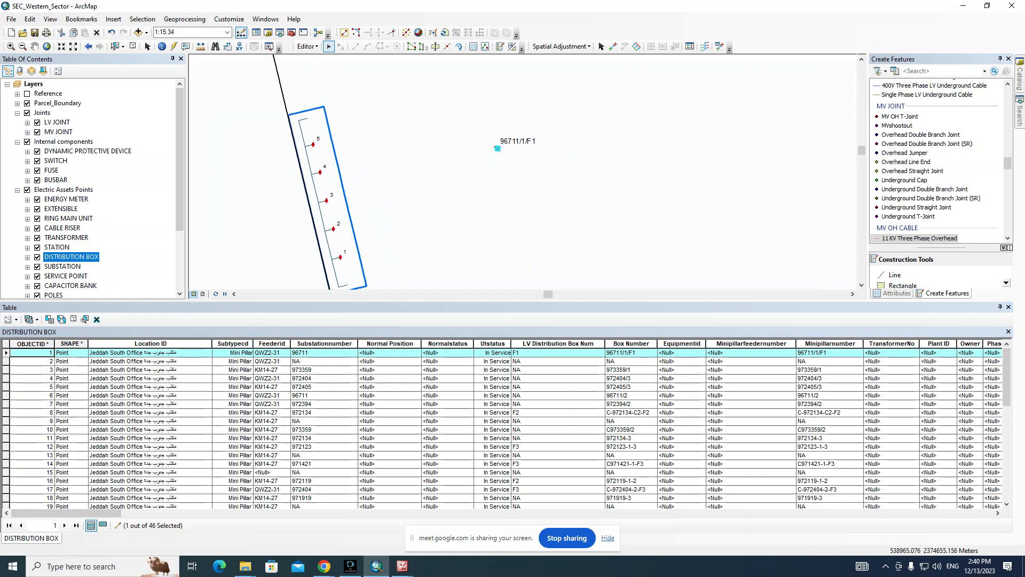
# Step: Open the linked photos of distribution box 96711/1/F1, rotate the open-cabinet photo upright and inspect its fuse ways
pyautogui.click(174, 46)
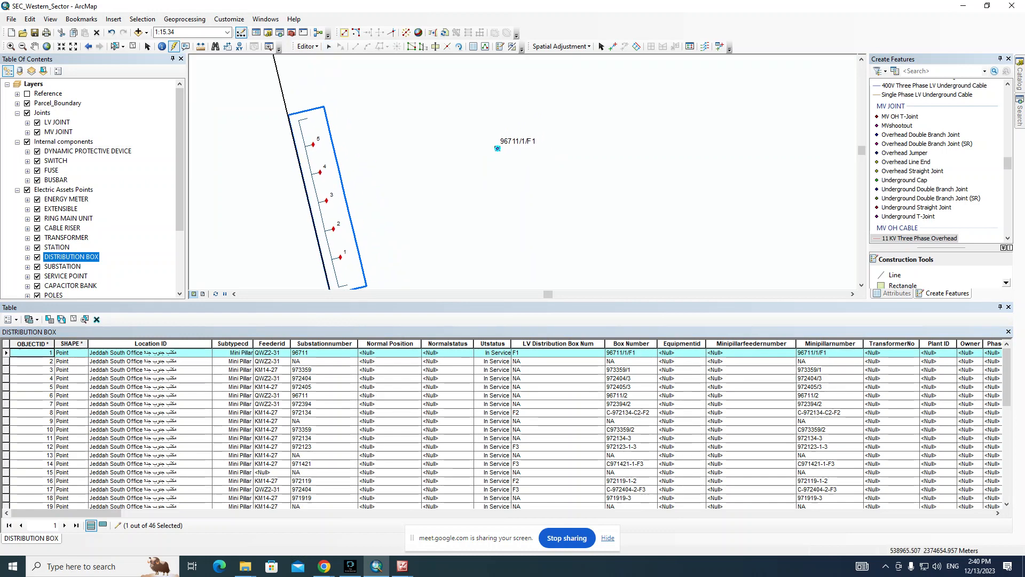
pyautogui.click(497, 148)
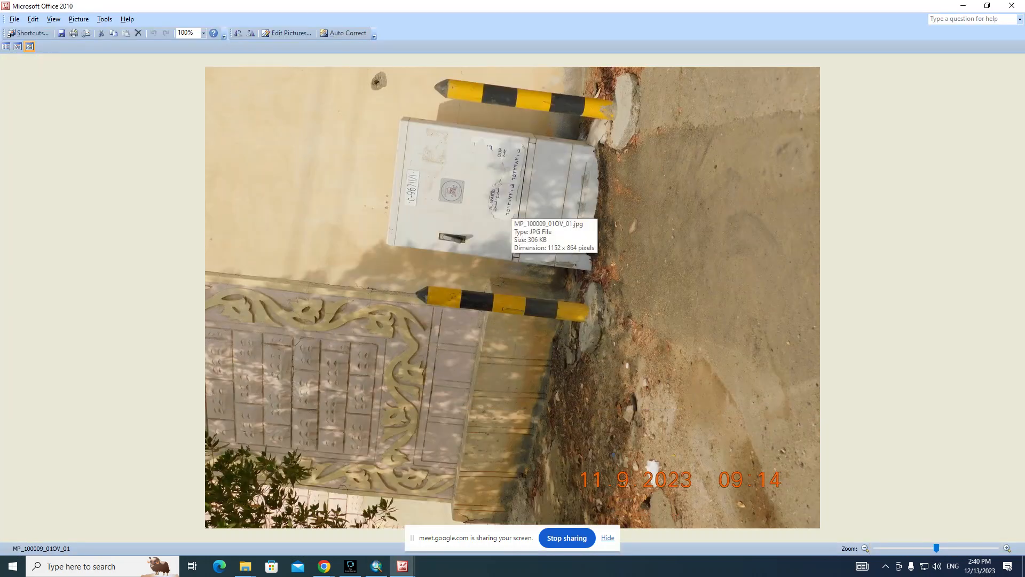
pyautogui.press('Right')
pyautogui.press('Right')
pyautogui.press('Right')
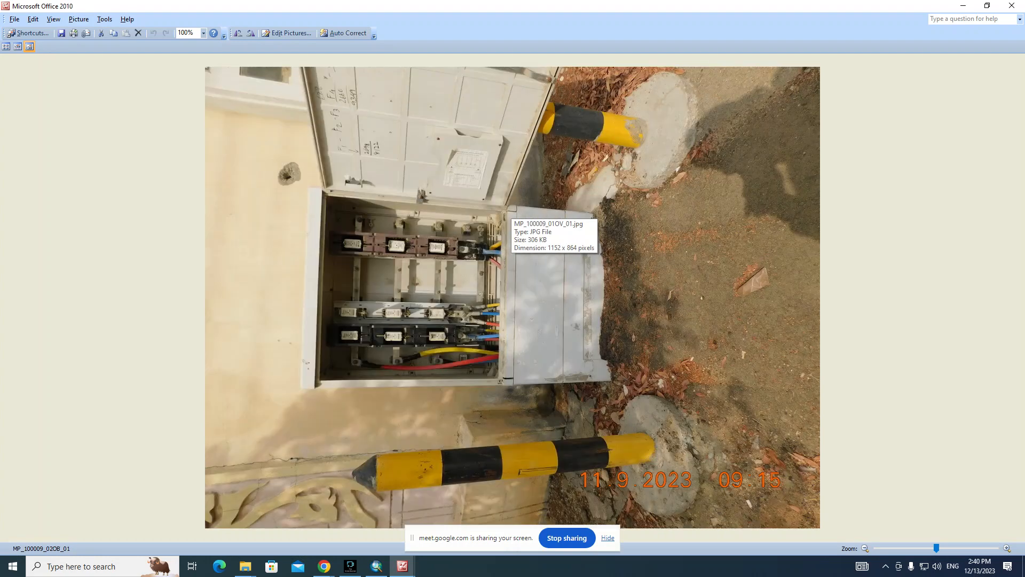
pyautogui.hotkey('ctrl', 'r')
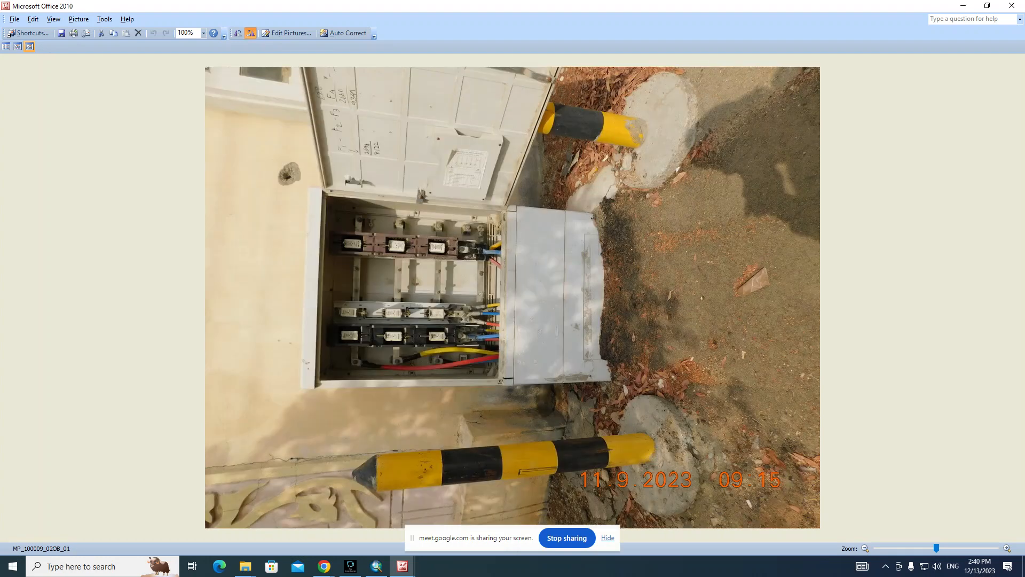
pyautogui.keyDown('ctrl'); pyautogui.scroll(6, 522, 232); pyautogui.keyUp('ctrl')
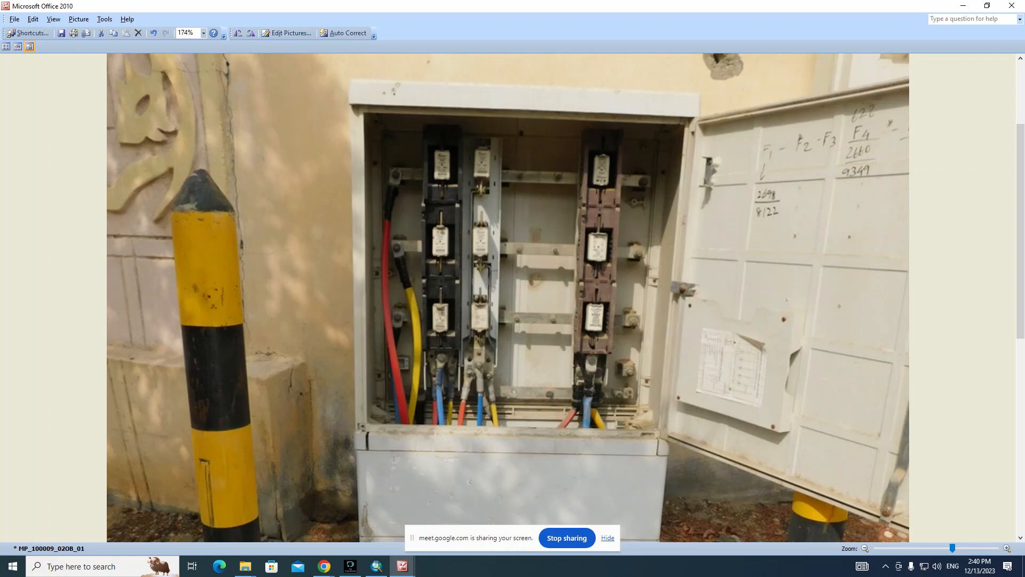
pyautogui.scroll(-9, 508, 297)
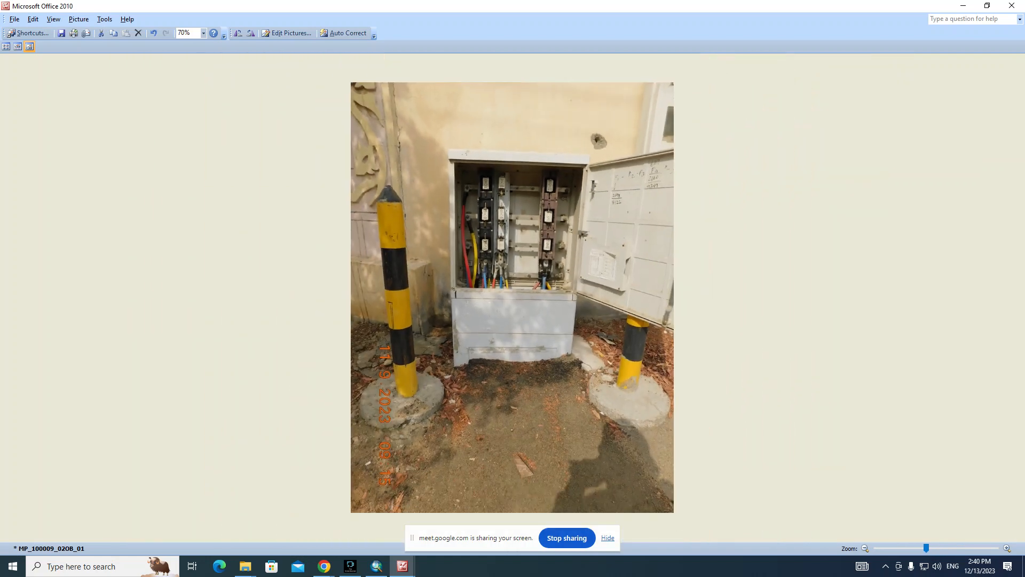
# Step: Go on to the distribution pillar's nameplate photo, rotate it upright and read its single line diagram
pyautogui.press('Right')
pyautogui.press('Right')
pyautogui.press('Right')
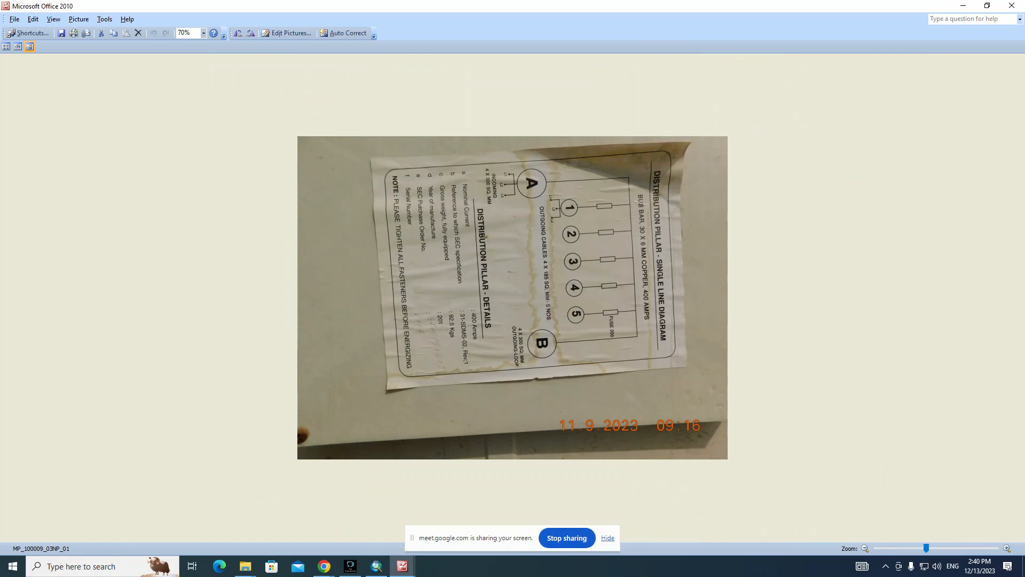
pyautogui.click(238, 33)
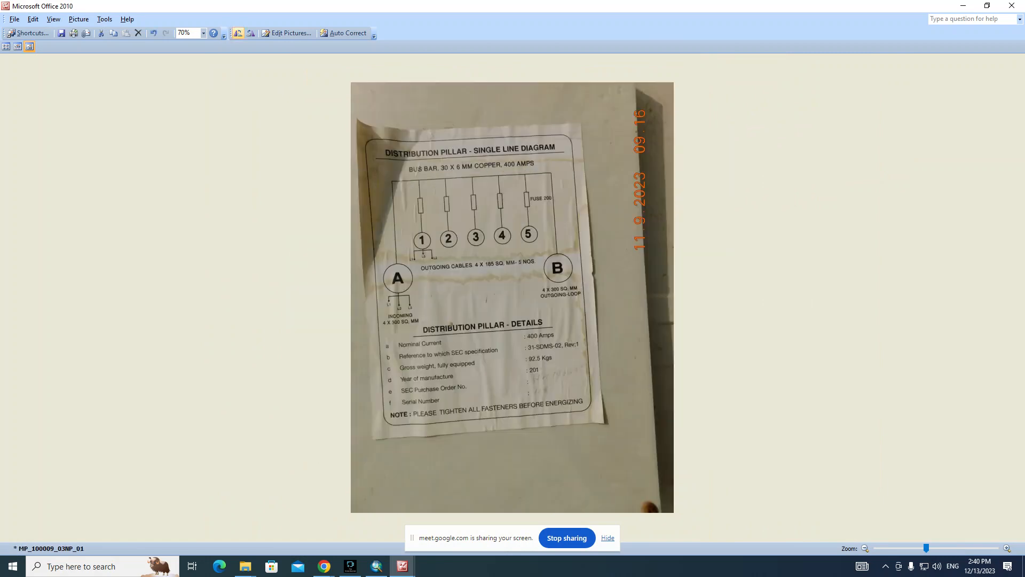
pyautogui.scroll(1, 425, 291)
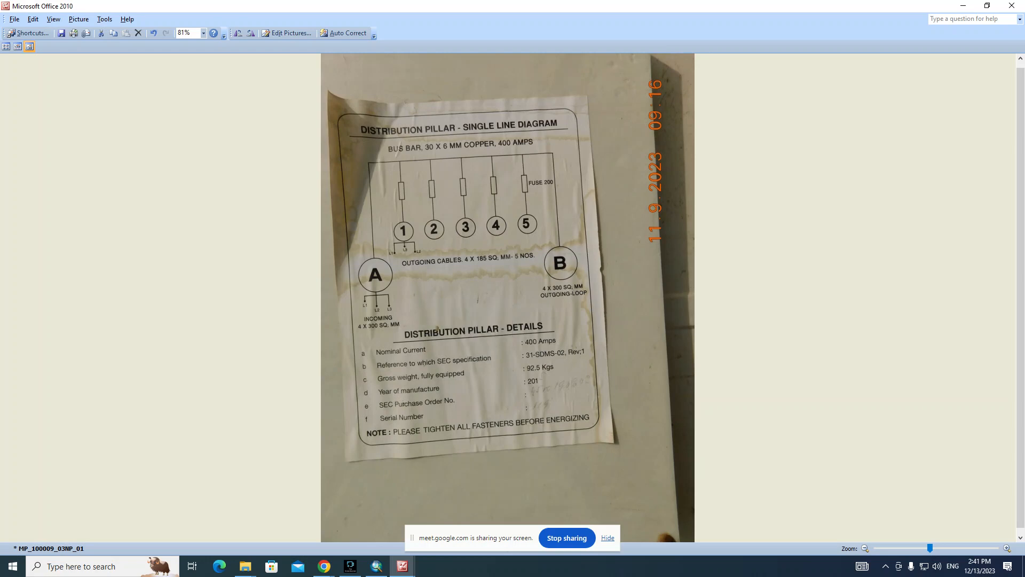
# Step: Return to ArcMap and delete the existing internal components and outline near distribution box 96711/1/F1, keeping the parcel boundary
pyautogui.click(376, 566)
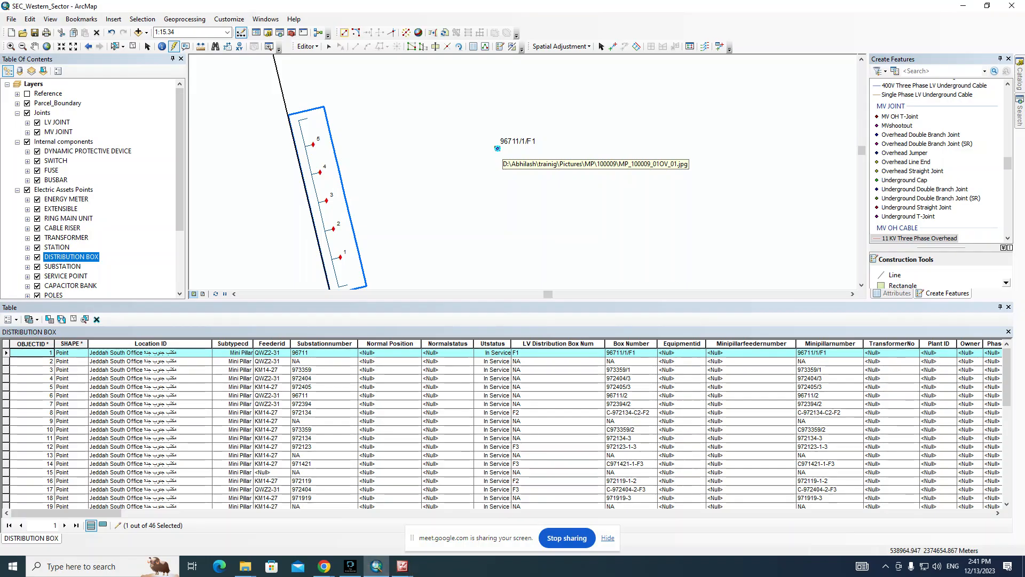
pyautogui.moveTo(498, 150); pyautogui.dragTo(528, 134)
pyautogui.click(329, 46)
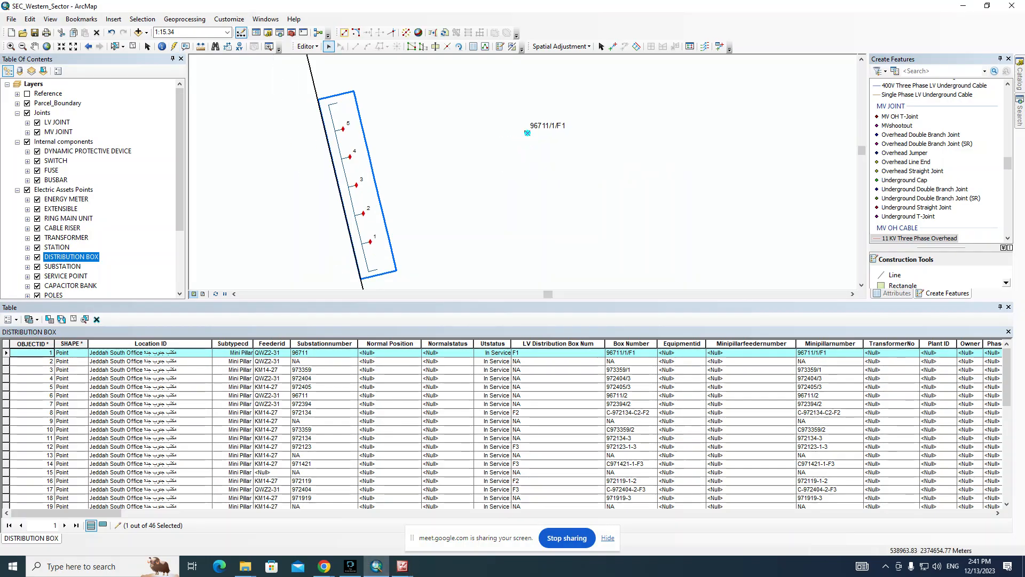
pyautogui.moveTo(279, 103); pyautogui.dragTo(394, 250)
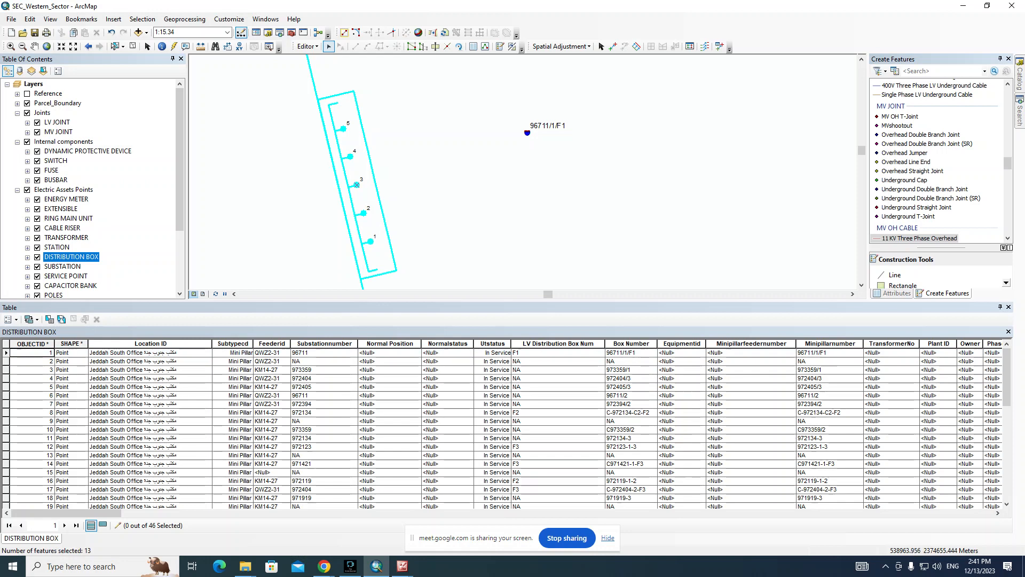
pyautogui.keyDown('shift'); pyautogui.click(312, 77); pyautogui.keyUp('shift')
pyautogui.rightClick(354, 83)
pyautogui.click(380, 125)
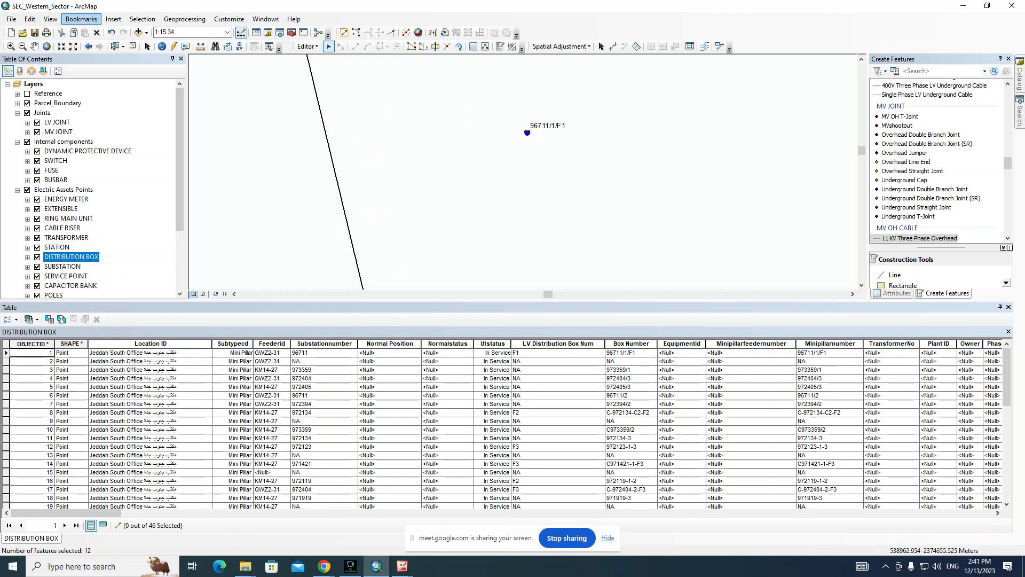
# Step: Go to the bookmarked template area and delete the reversed five-way distribution box template numbered 5 to 1
pyautogui.click(81, 19)
pyautogui.click(94, 56)
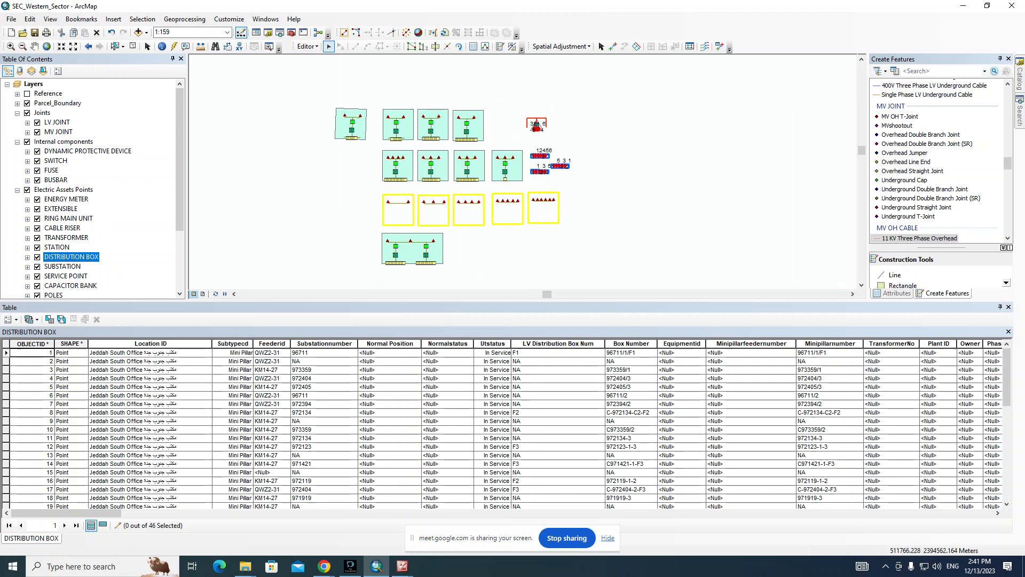
pyautogui.moveTo(520, 126); pyautogui.dragTo(575, 182)
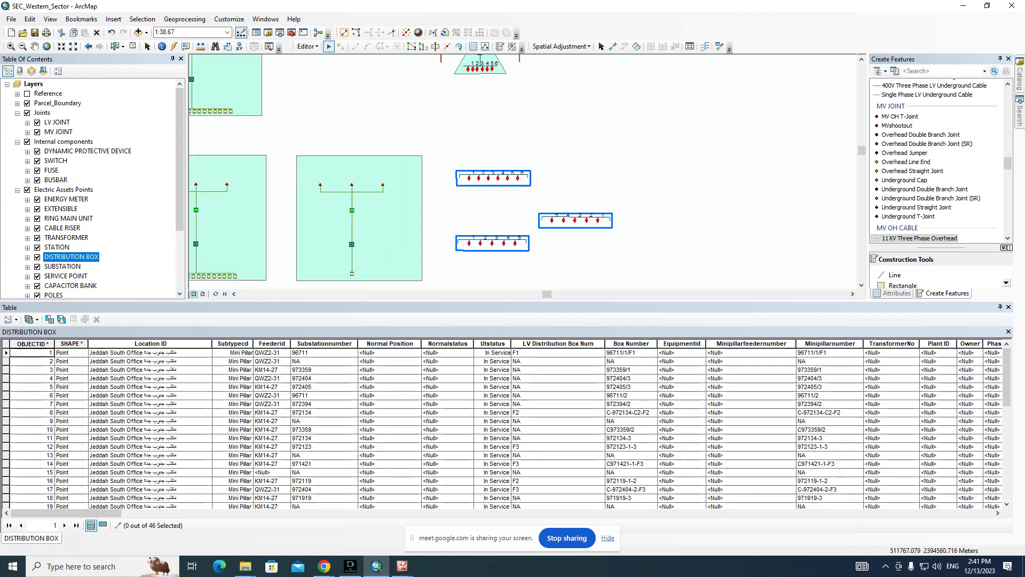
pyautogui.moveTo(447, 157); pyautogui.dragTo(649, 271)
pyautogui.moveTo(538, 279); pyautogui.dragTo(549, 275)
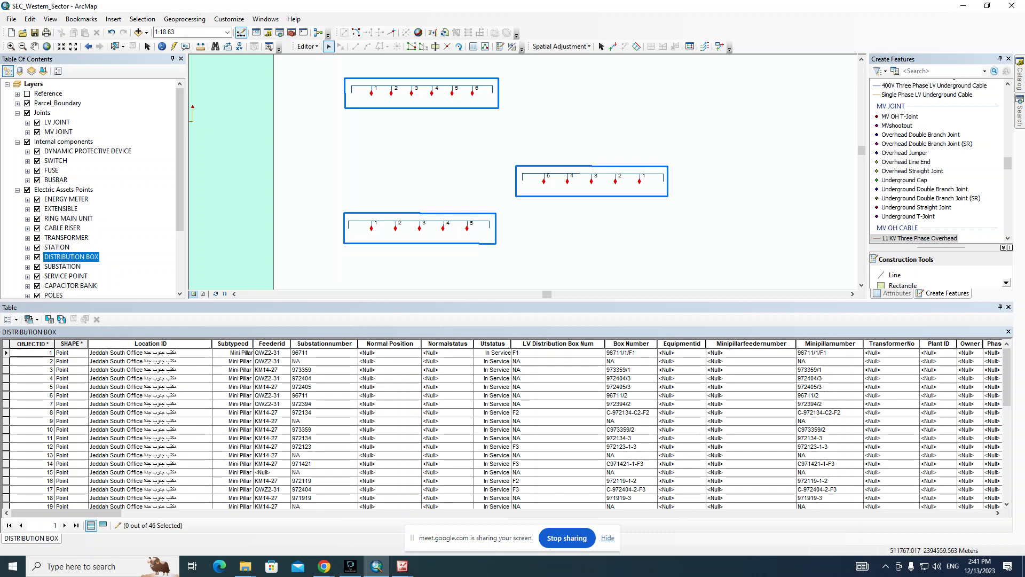
pyautogui.moveTo(462, 177); pyautogui.dragTo(438, 183)
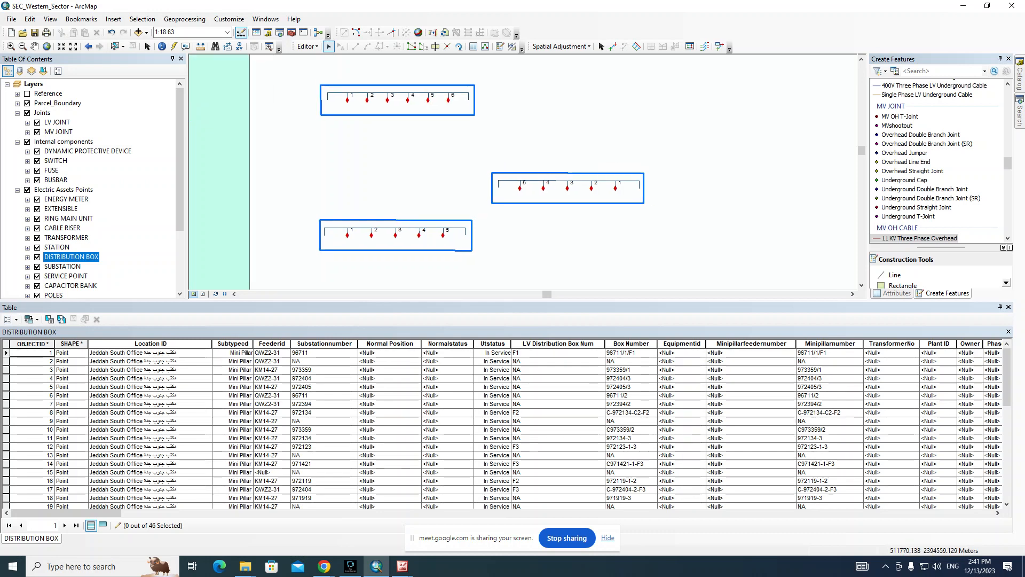
pyautogui.moveTo(667, 162); pyautogui.dragTo(490, 221)
pyautogui.press('Delete')
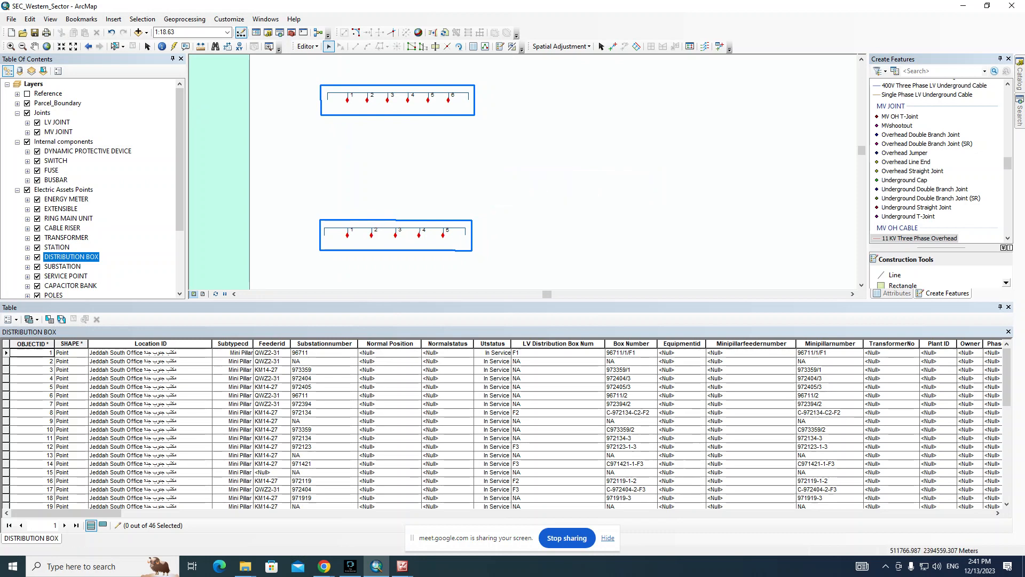
# Step: Mirror the five-way distribution box template numbered 1 to 5 about a line drawn parallel to its end edge
pyautogui.moveTo(311, 212); pyautogui.dragTo(477, 261)
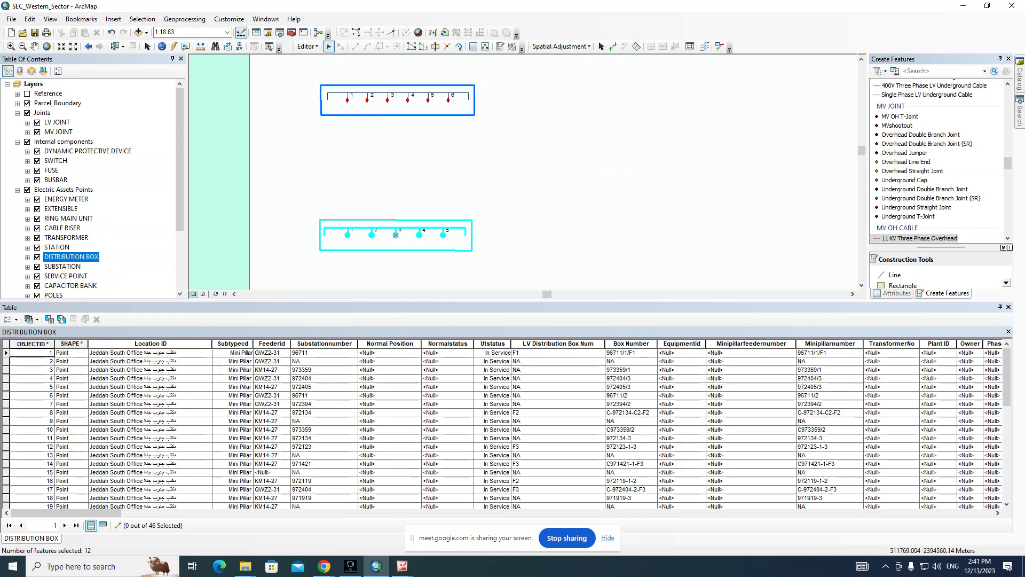
pyautogui.click(512, 47)
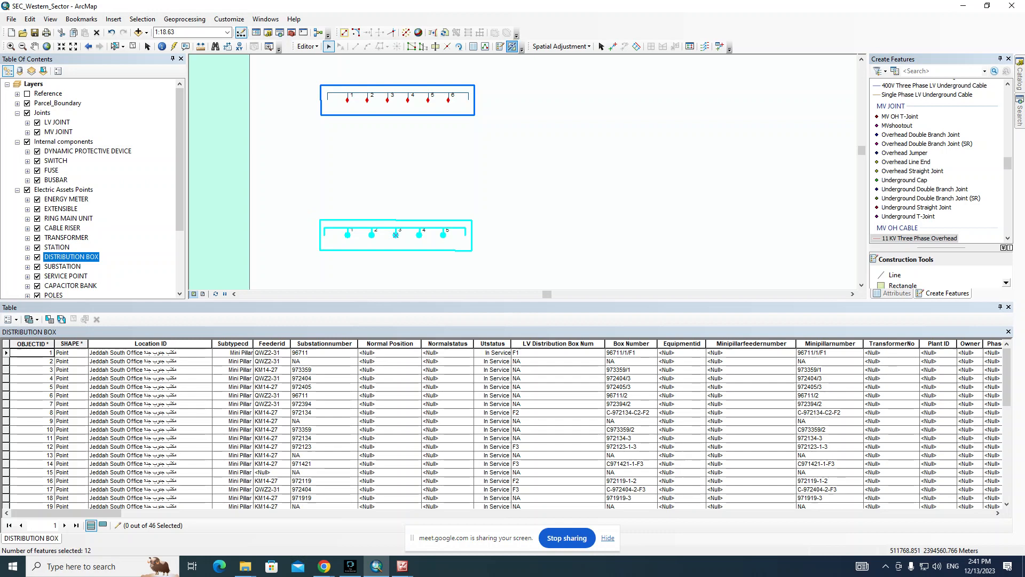
pyautogui.click(502, 133)
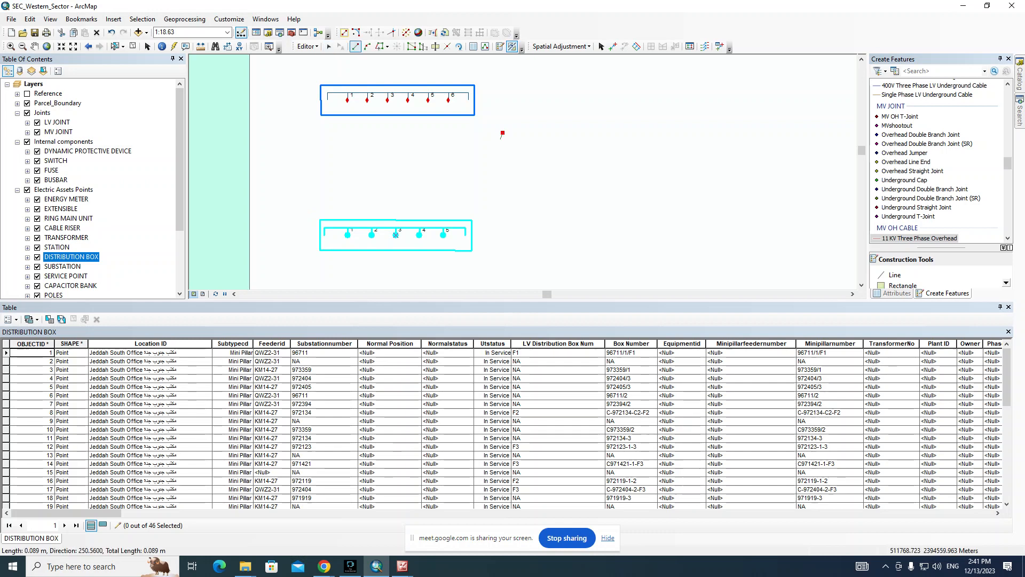
pyautogui.rightClick(472, 230)
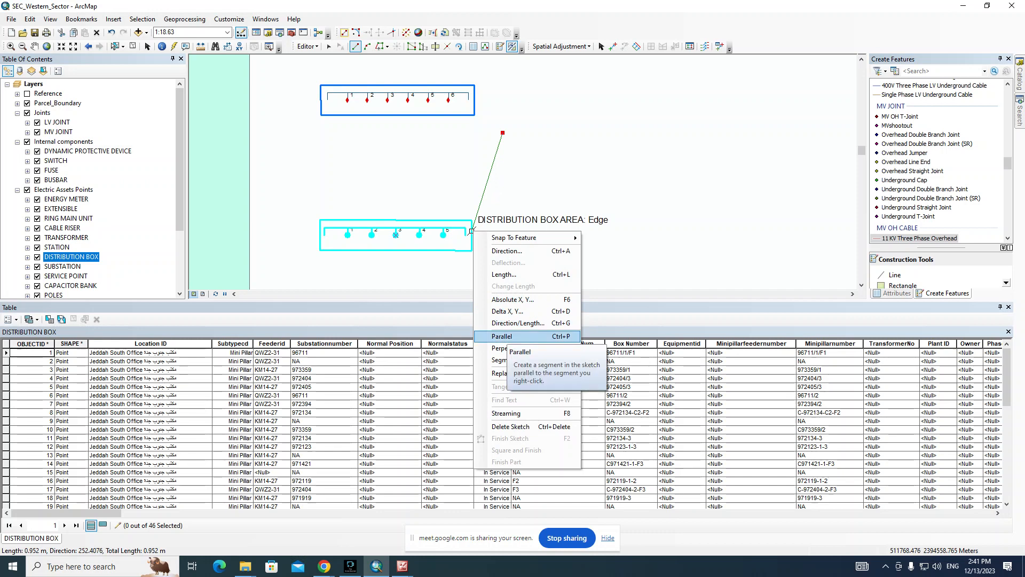
pyautogui.click(503, 336)
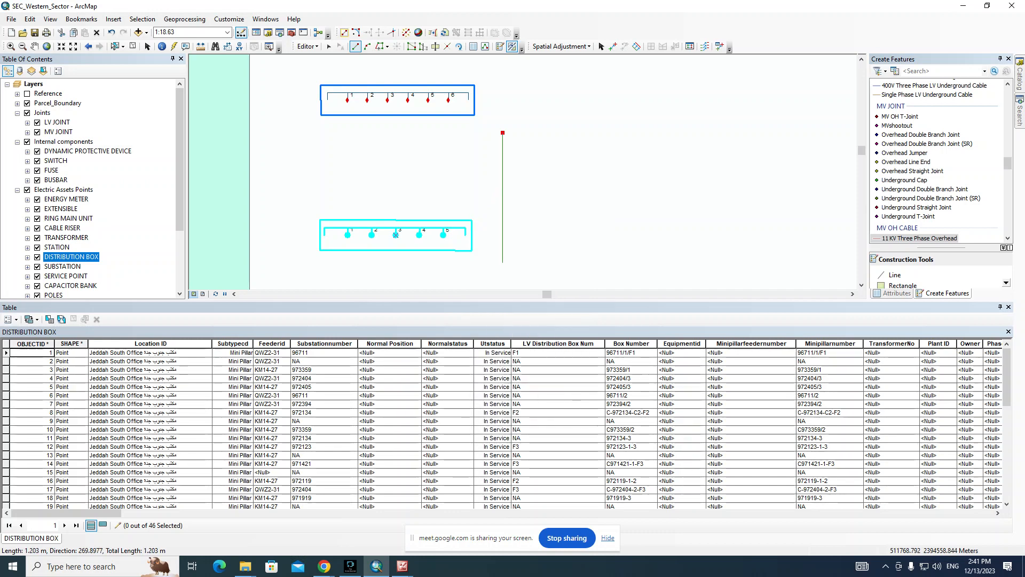
pyautogui.click(502, 262)
pyautogui.click(329, 46)
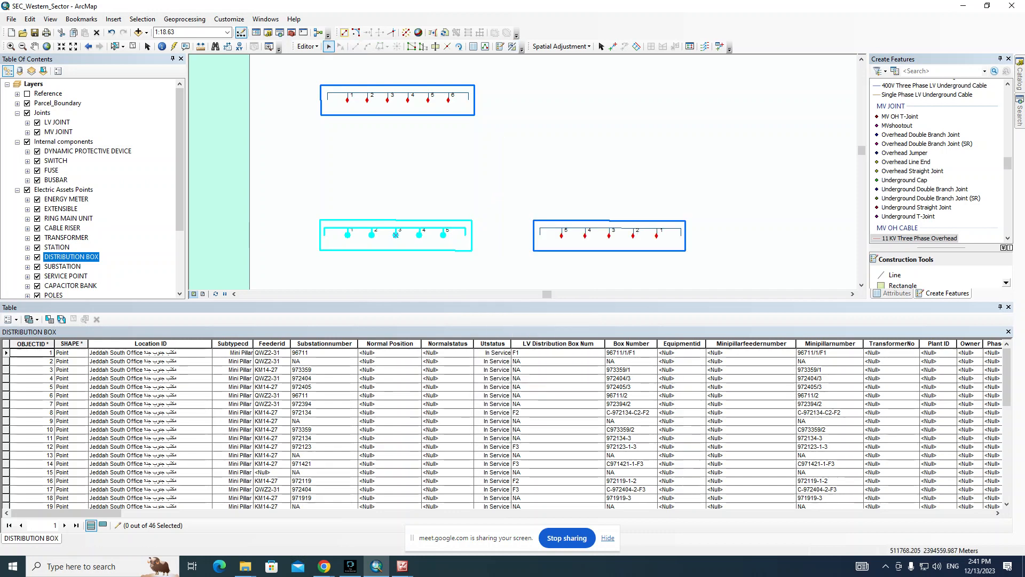
pyautogui.click(629, 258)
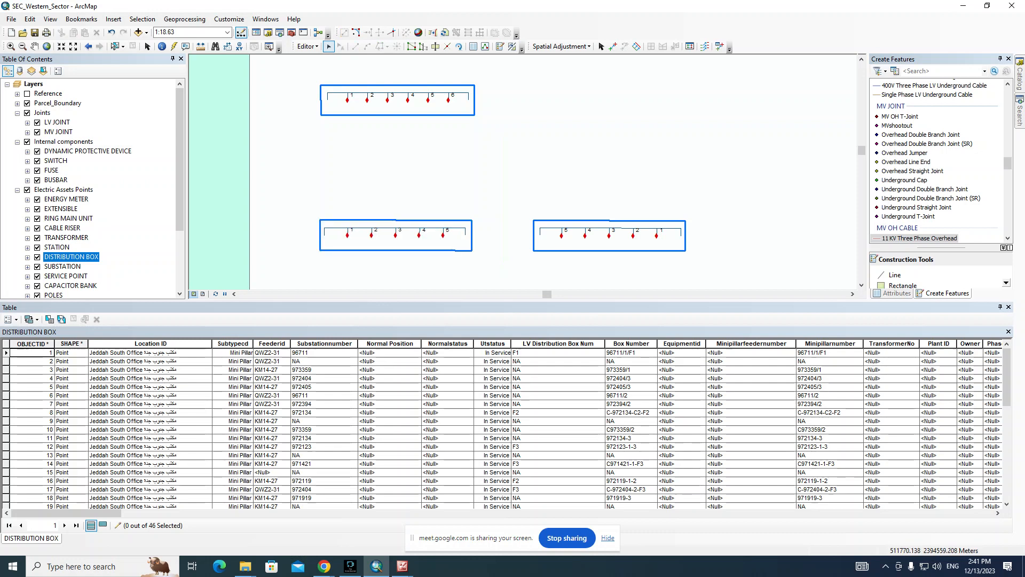
# Step: Mirror the reversed 5-to-1 copy about a line beside it, parallel to its outer end edge, to make another five-way template
pyautogui.moveTo(548, 262); pyautogui.dragTo(527, 240)
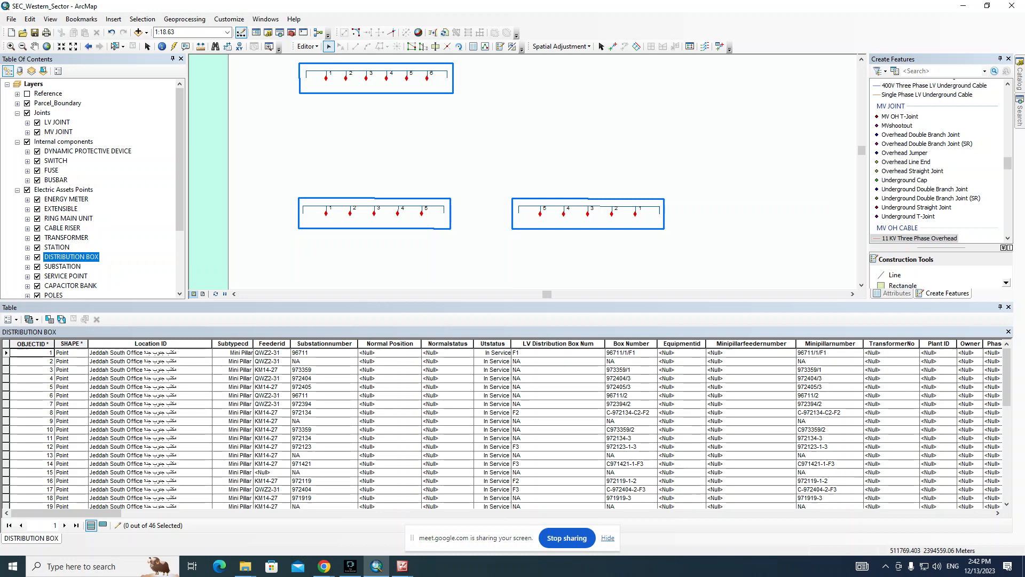
pyautogui.moveTo(446, 244); pyautogui.dragTo(415, 243)
pyautogui.moveTo(548, 216); pyautogui.dragTo(470, 220)
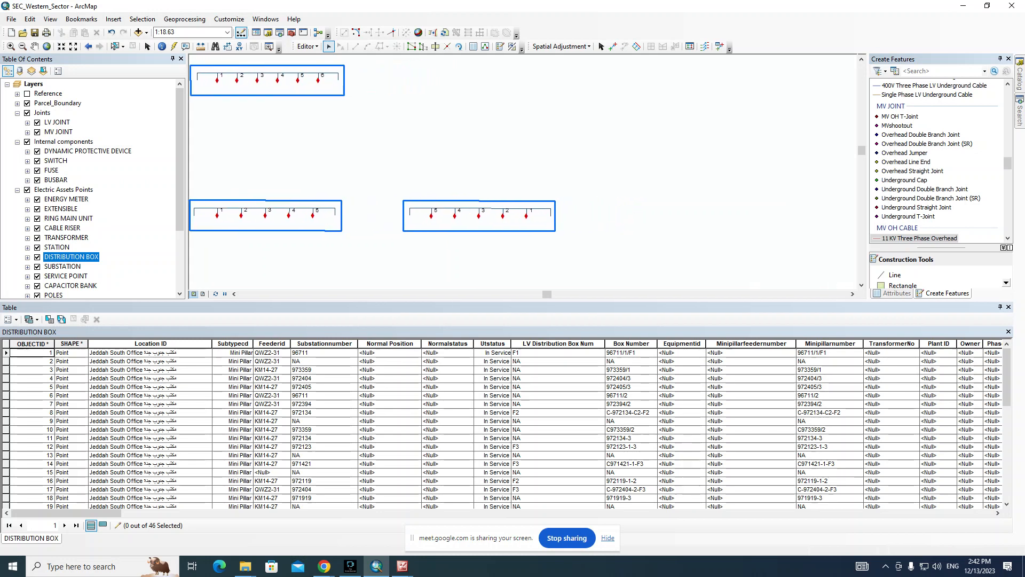
pyautogui.moveTo(382, 189); pyautogui.dragTo(437, 229)
pyautogui.click(355, 46)
pyautogui.click(450, 140)
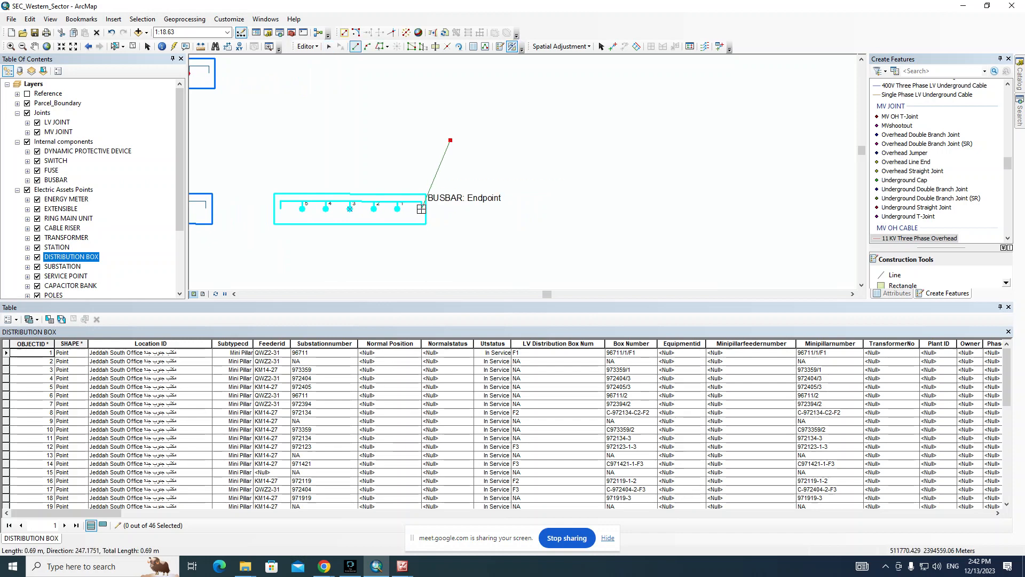
pyautogui.rightClick(425, 209)
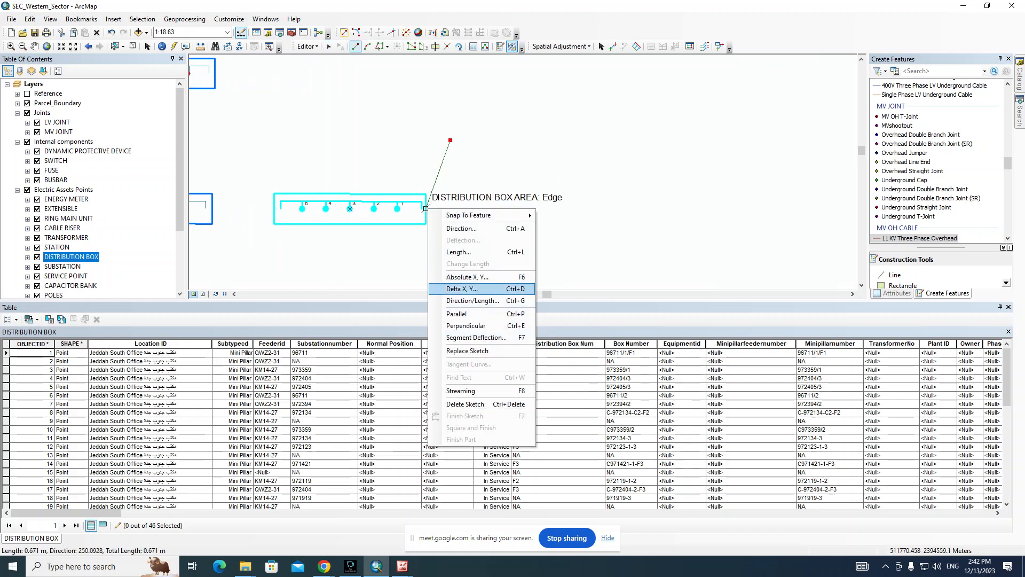
pyautogui.click(481, 286)
pyautogui.click(450, 233)
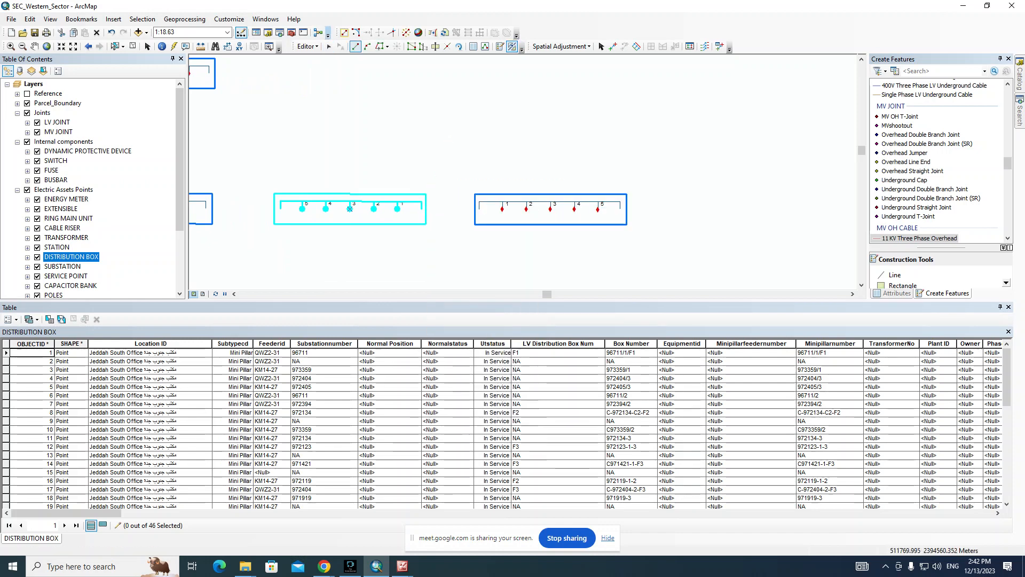
# Step: Move the newly mirrored five-way template from the template area to just below the point of distribution box 96711/1/F1
pyautogui.click(329, 47)
pyautogui.moveTo(468, 173); pyautogui.dragTo(641, 257)
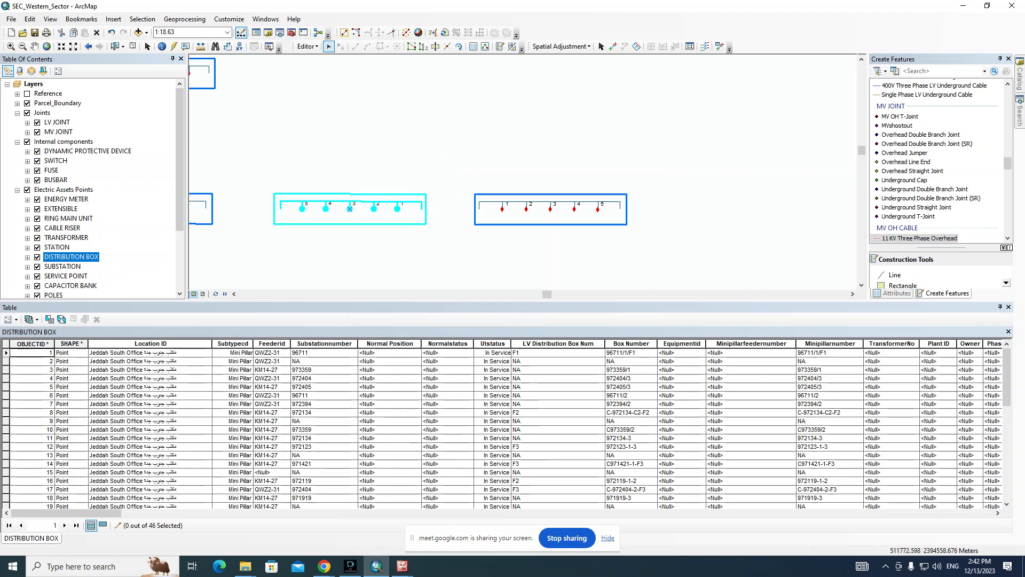
pyautogui.moveTo(548, 209); pyautogui.dragTo(561, 164)
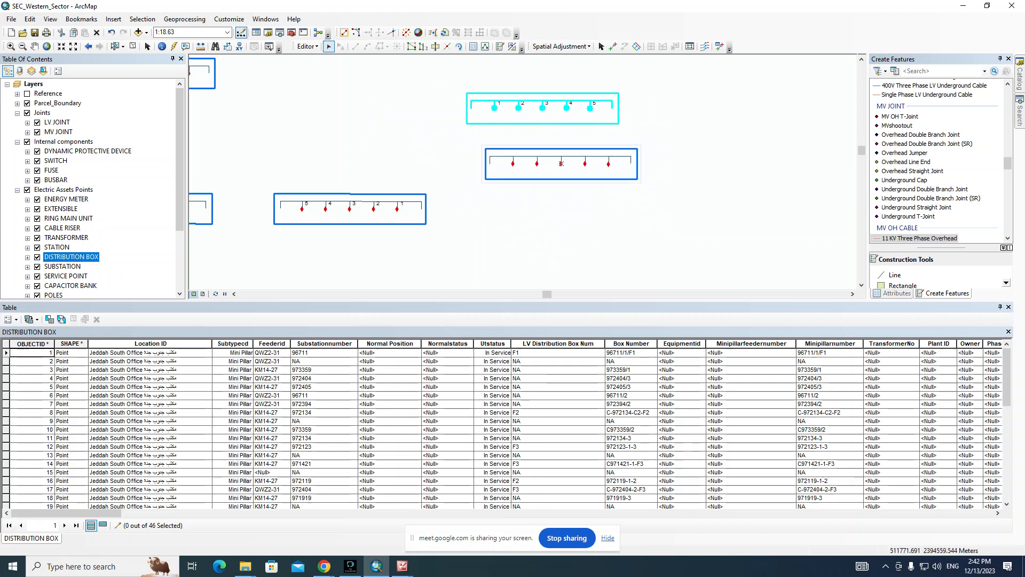
pyautogui.moveTo(561, 163); pyautogui.dragTo(561, 163)
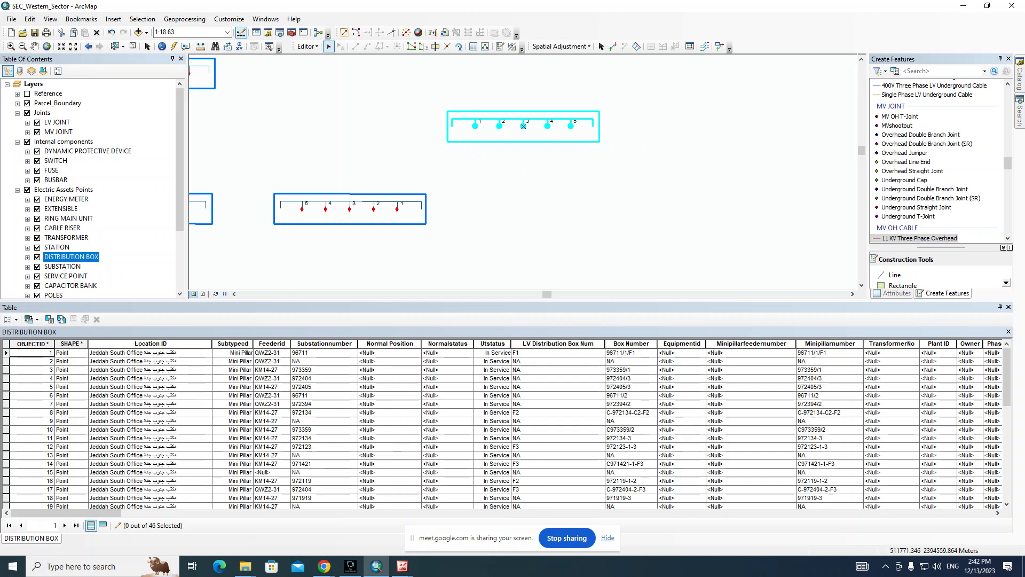
pyautogui.moveTo(523, 125); pyautogui.dragTo(751, 170)
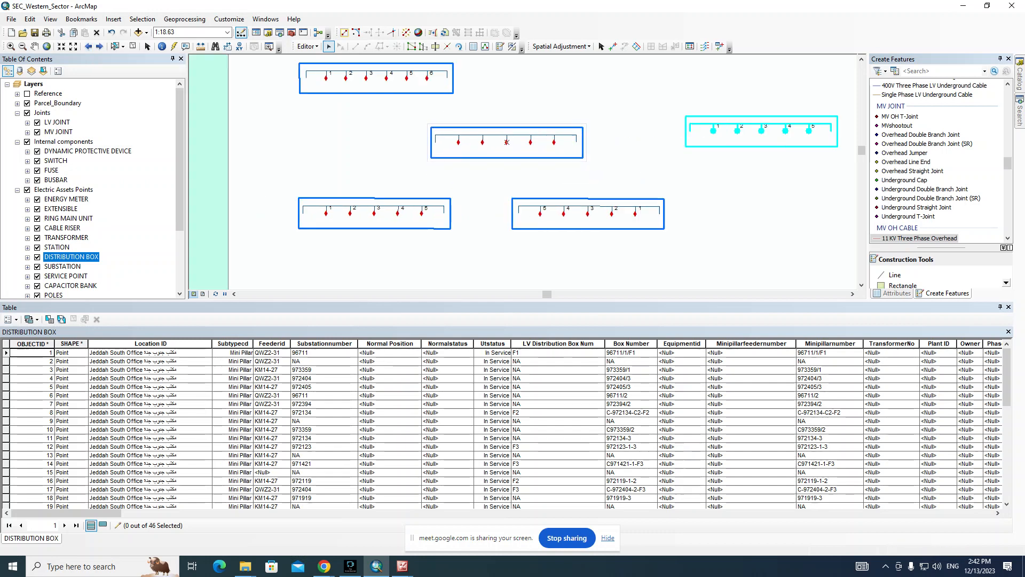
pyautogui.moveTo(506, 142); pyautogui.dragTo(552, 156)
pyautogui.scroll(5, 553, 159)
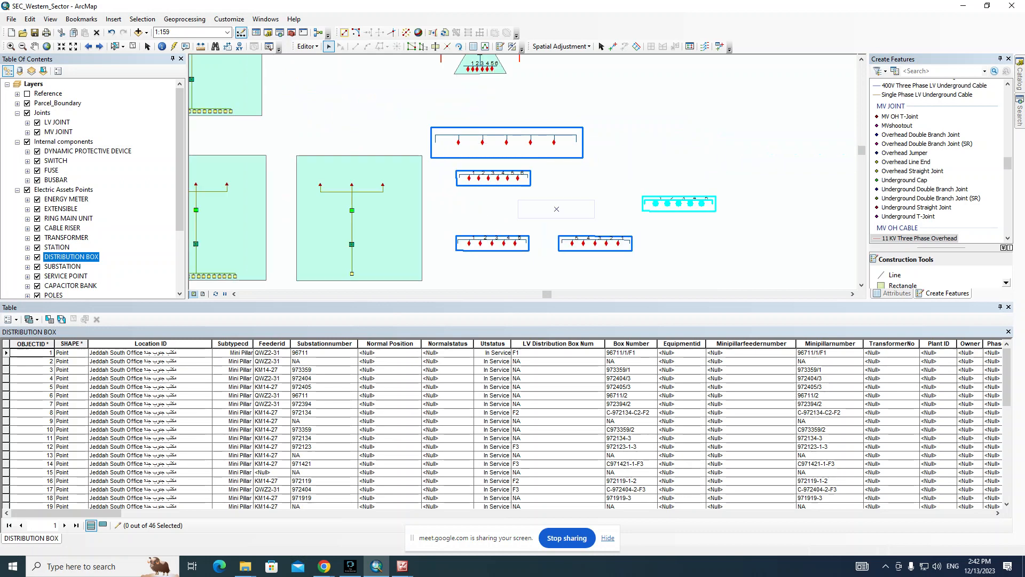
pyautogui.scroll(-5, 555, 164)
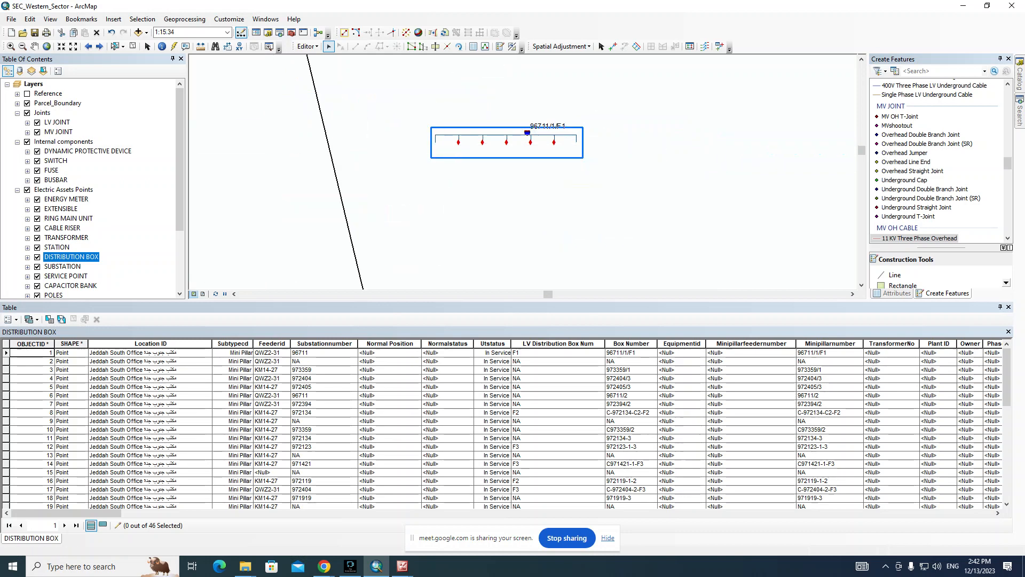
pyautogui.moveTo(514, 129); pyautogui.dragTo(538, 203)
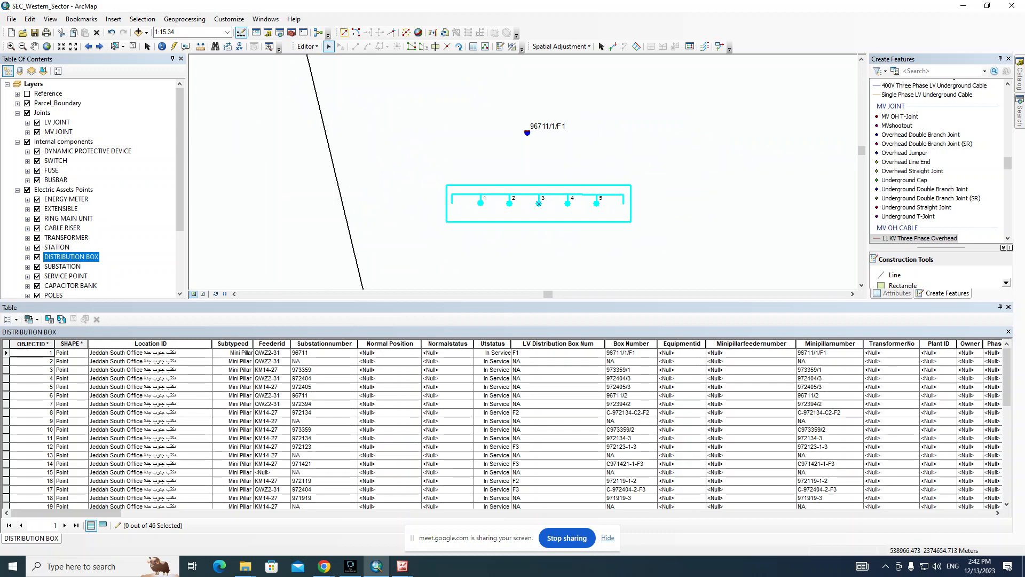
pyautogui.click(470, 247)
pyautogui.scroll(-3, 465, 202)
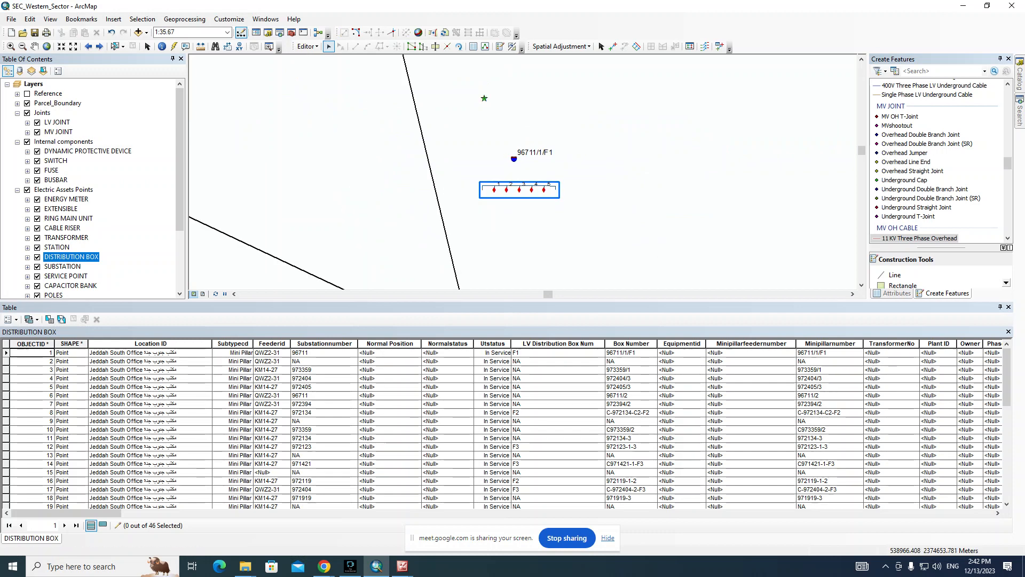
pyautogui.scroll(1, 356, 175)
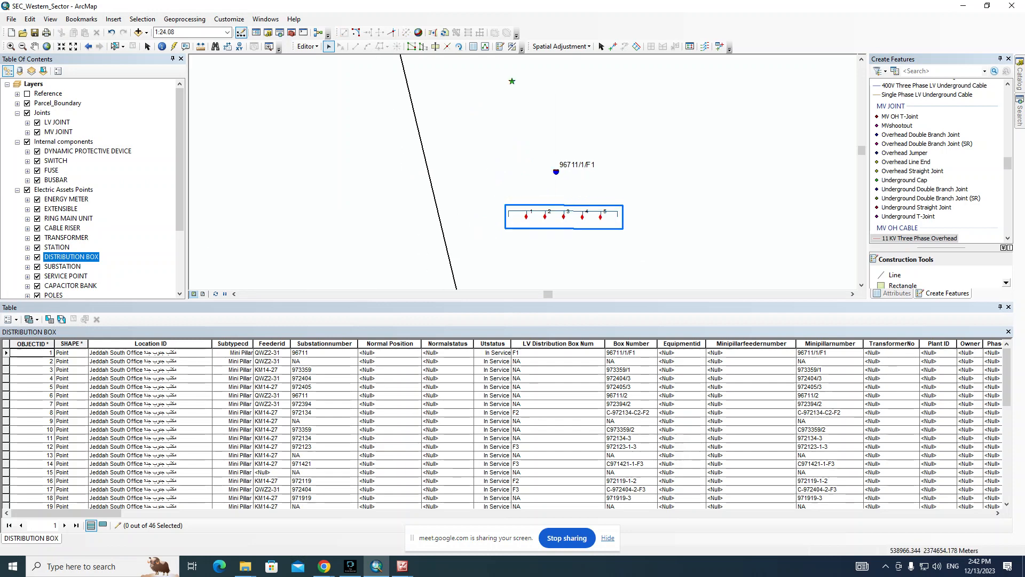
# Step: Snap the template's upper-left corner onto the parcel boundary near box 96711/1/F1 and rotate it to lie along that line
pyautogui.moveTo(633, 239); pyautogui.dragTo(494, 198)
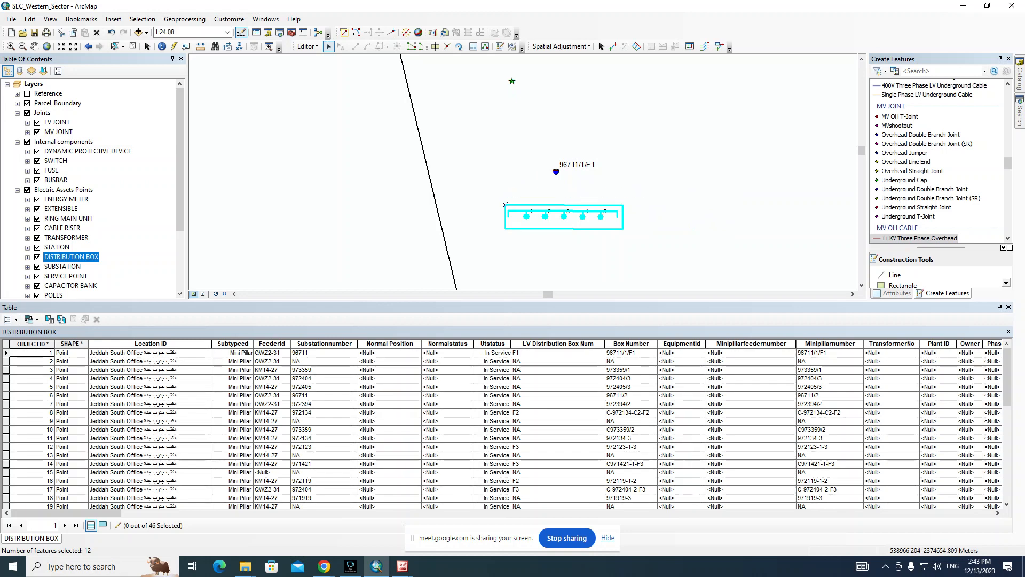
pyautogui.moveTo(505, 204); pyautogui.dragTo(441, 226)
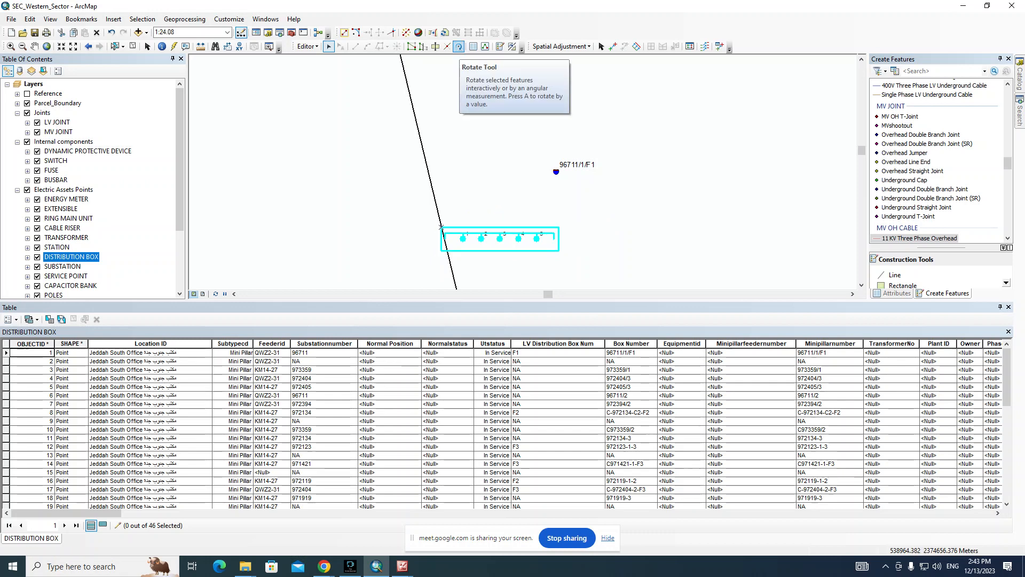
pyautogui.click(458, 46)
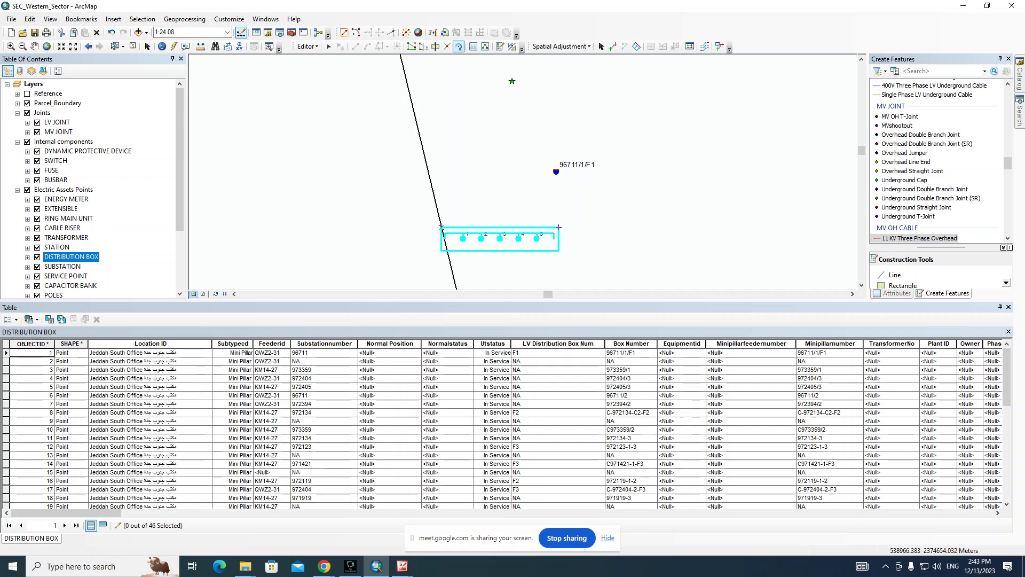
pyautogui.moveTo(558, 227); pyautogui.dragTo(413, 113)
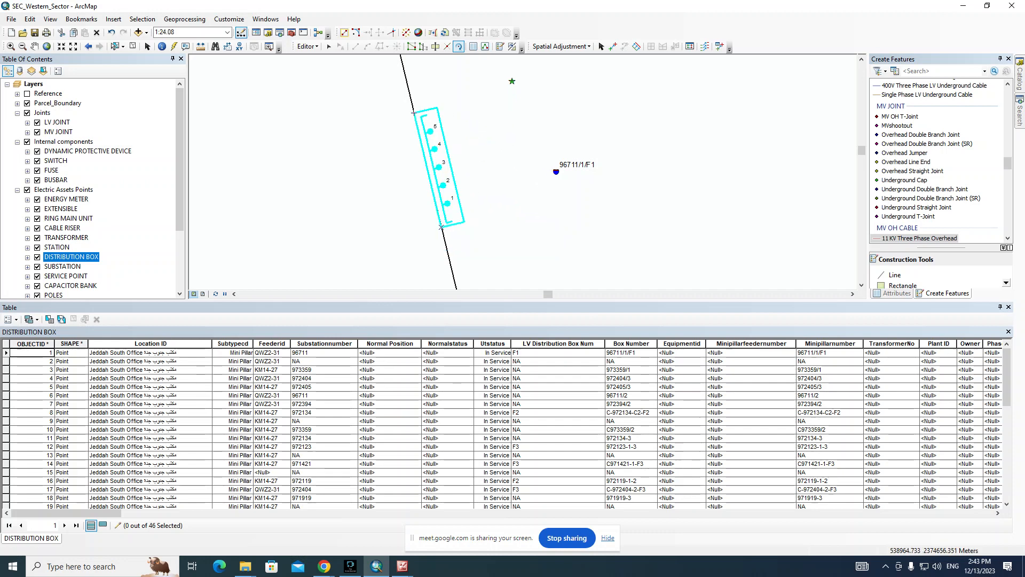
# Step: Slide the rotated template a little down along the parcel boundary and clear the selection
pyautogui.click(329, 46)
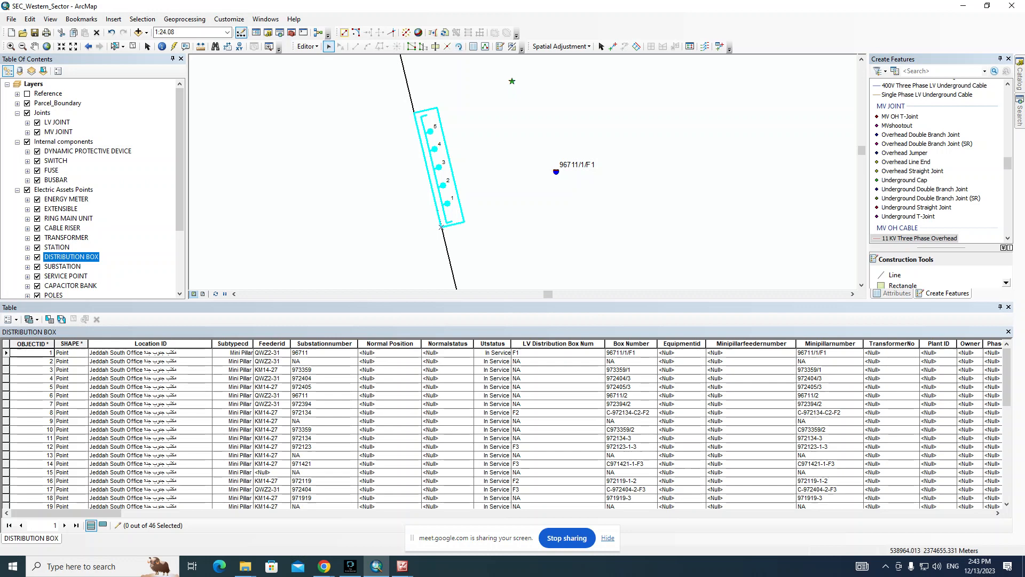
pyautogui.moveTo(440, 227); pyautogui.dragTo(447, 253)
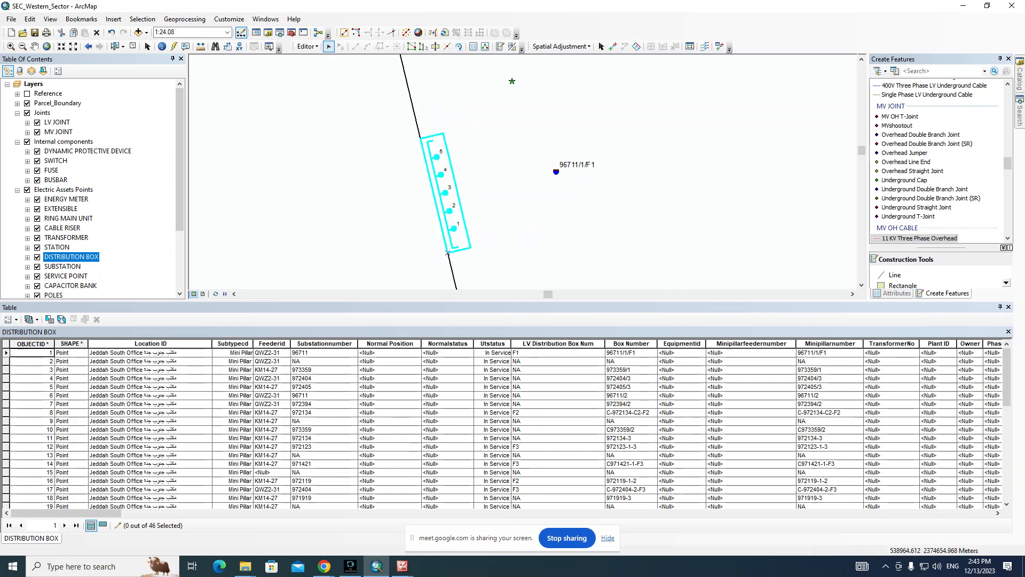
pyautogui.click(490, 231)
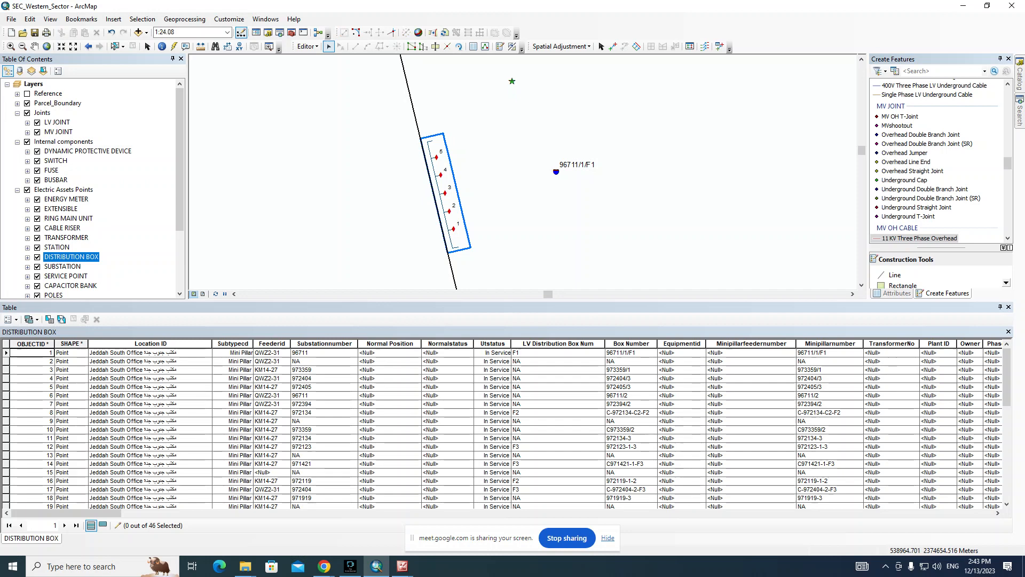
# Step: Replace the distribution box table with the SUBSTATION attribute table, select the record of substation 973309 and pan the map to it
pyautogui.click(1008, 307)
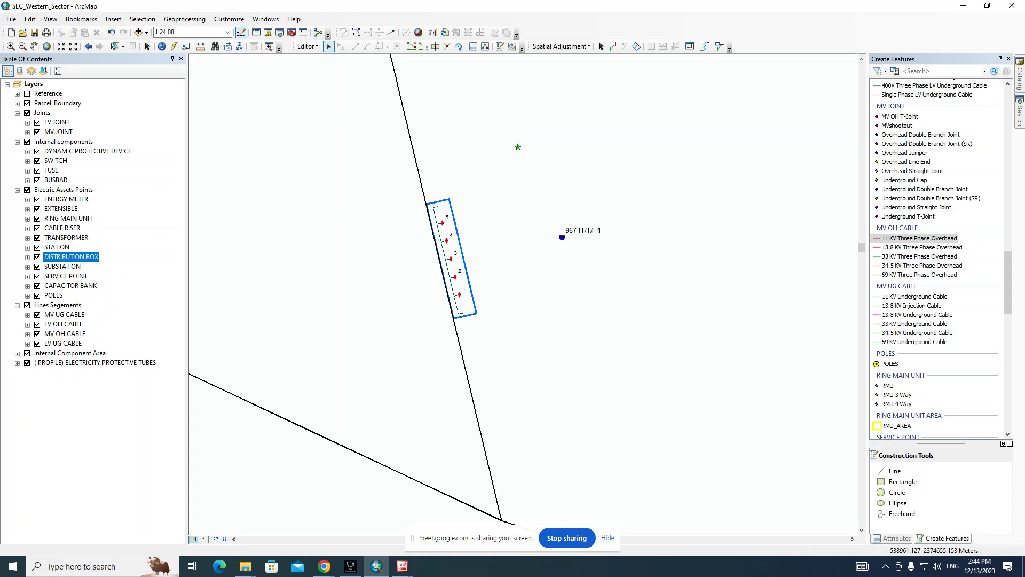
pyautogui.rightClick(63, 266)
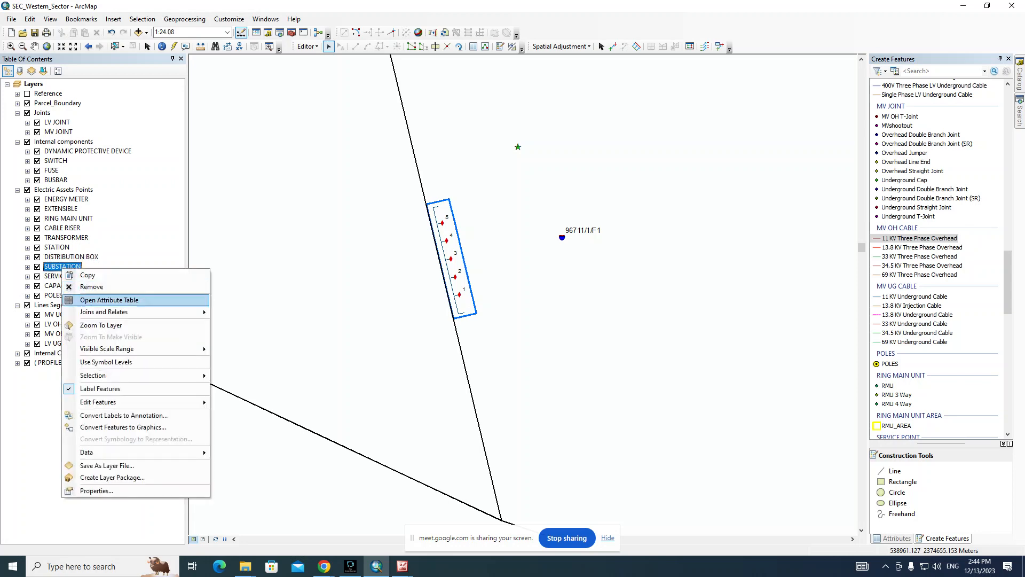
pyautogui.click(109, 299)
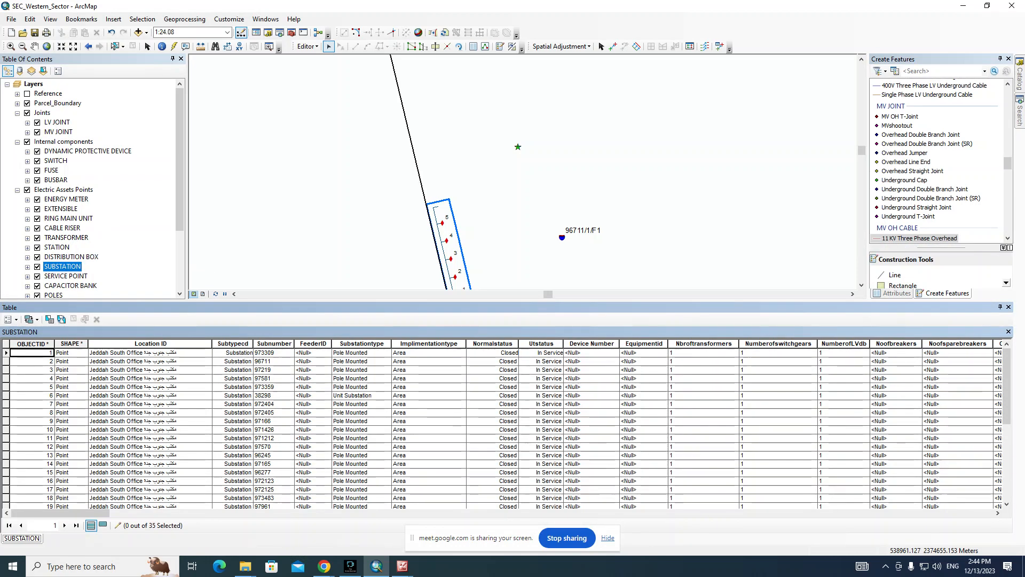
pyautogui.click(6, 353)
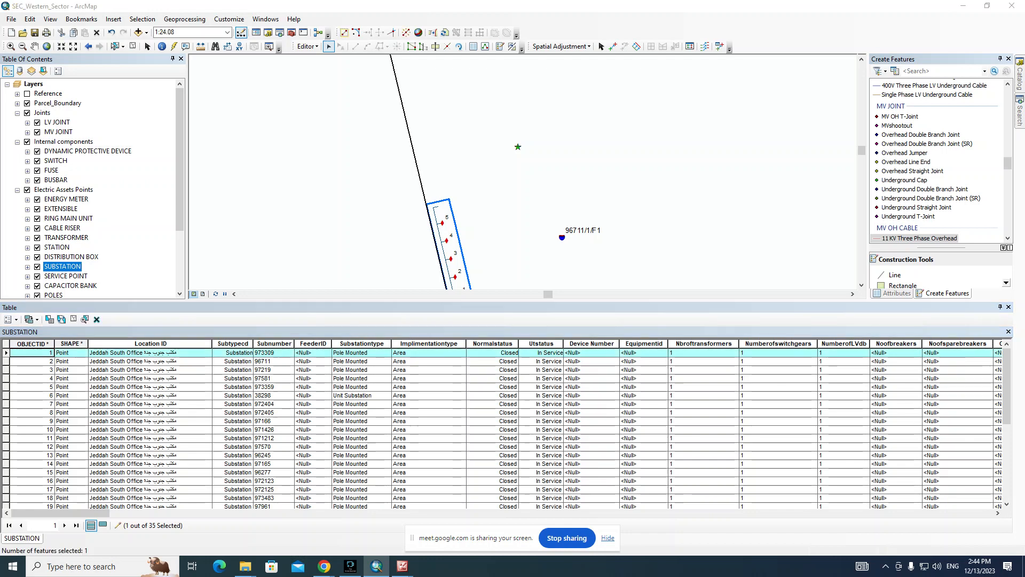
pyautogui.rightClick(6, 352)
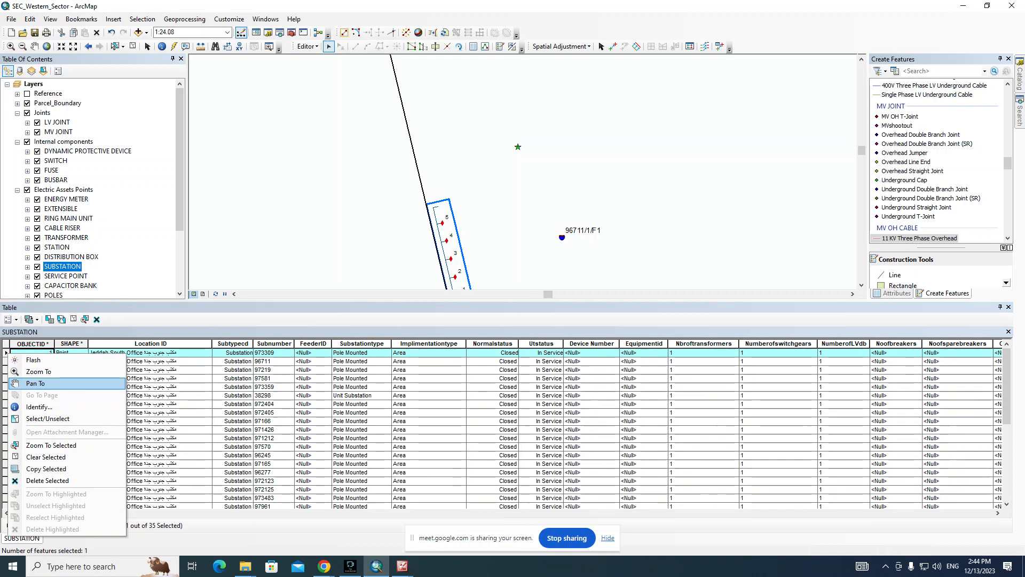
pyautogui.click(35, 382)
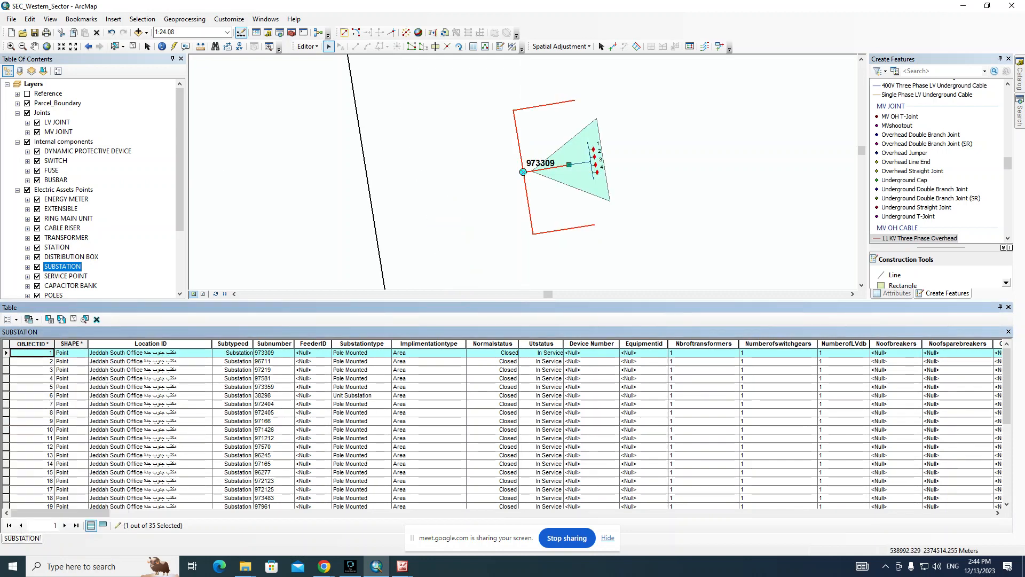
# Step: Delete the internal component drawing placed at substation 973309
pyautogui.moveTo(528, 94)
pyautogui.mouseDown()
pyautogui.moveTo(604, 277)
pyautogui.moveTo(617, 258)
pyautogui.mouseUp()
pyautogui.press('Delete')
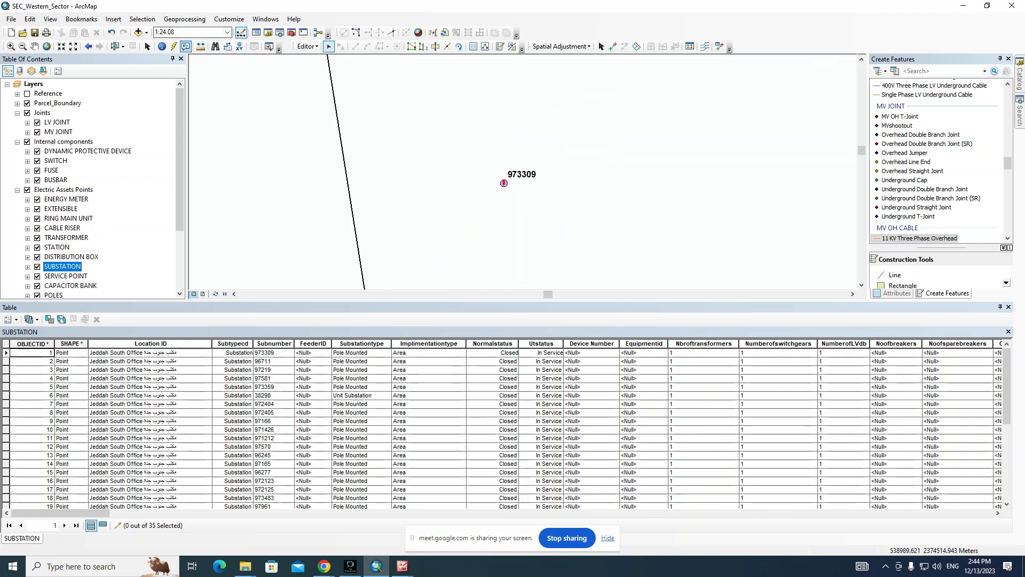
# Step: Open the linked photos of substation 973309, rotate photo SS_100001_1_01OV_02 upright and show the viewer as a small window over the map
pyautogui.click(503, 183)
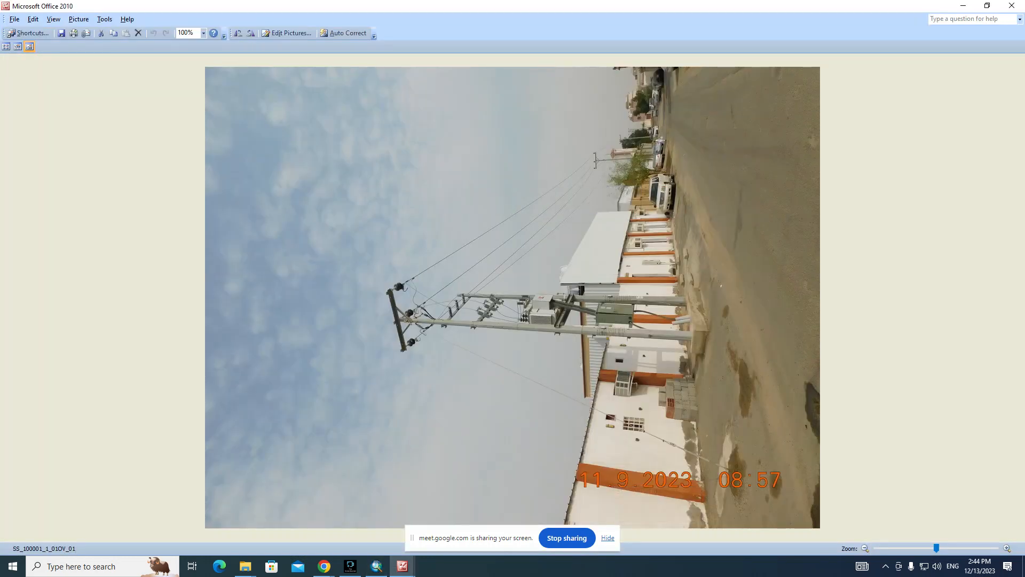
pyautogui.click(607, 537)
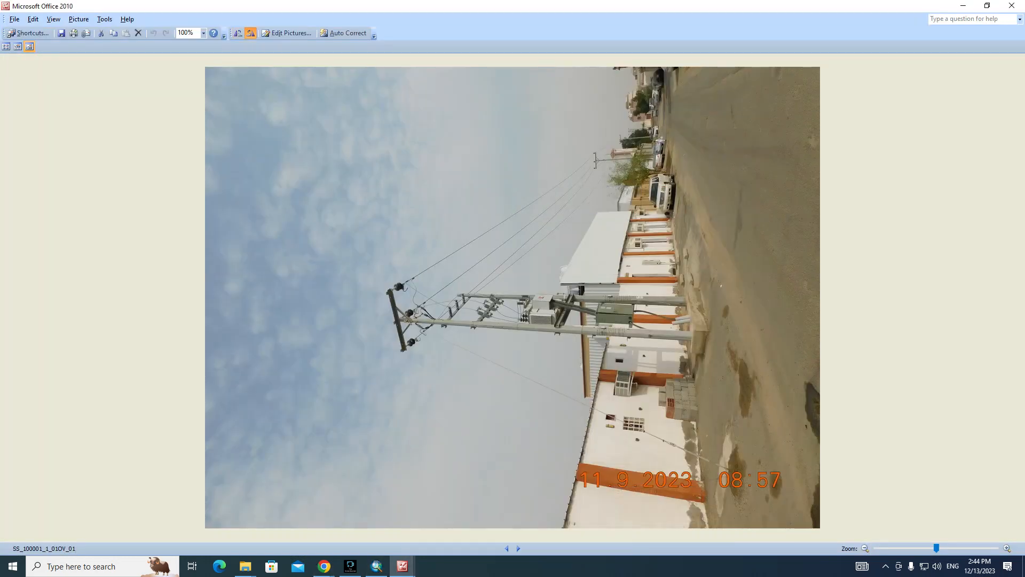
pyautogui.click(251, 33)
pyautogui.scroll(-1, 406, 147)
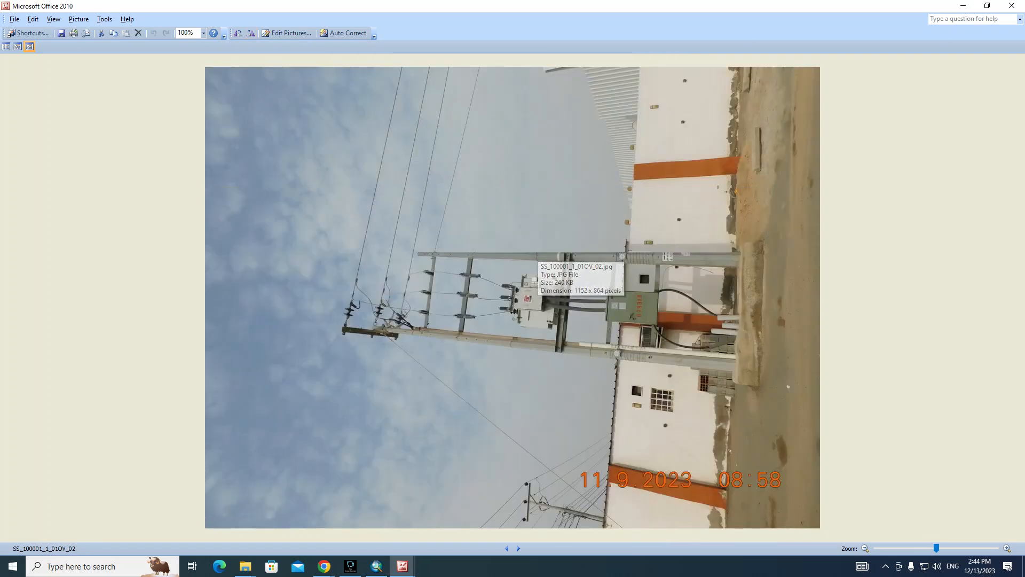
pyautogui.click(251, 33)
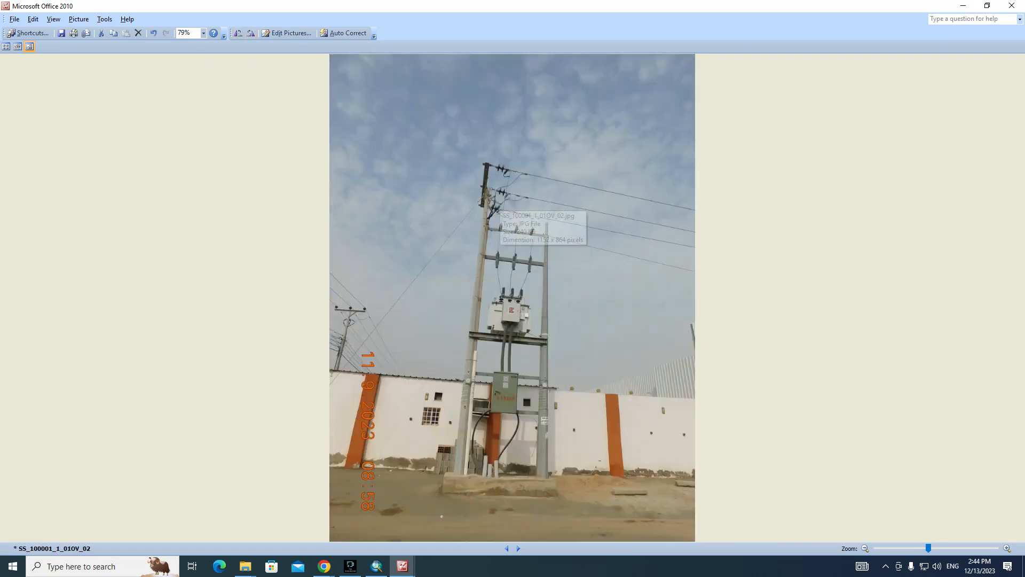
pyautogui.moveTo(491, 6); pyautogui.dragTo(759, 42)
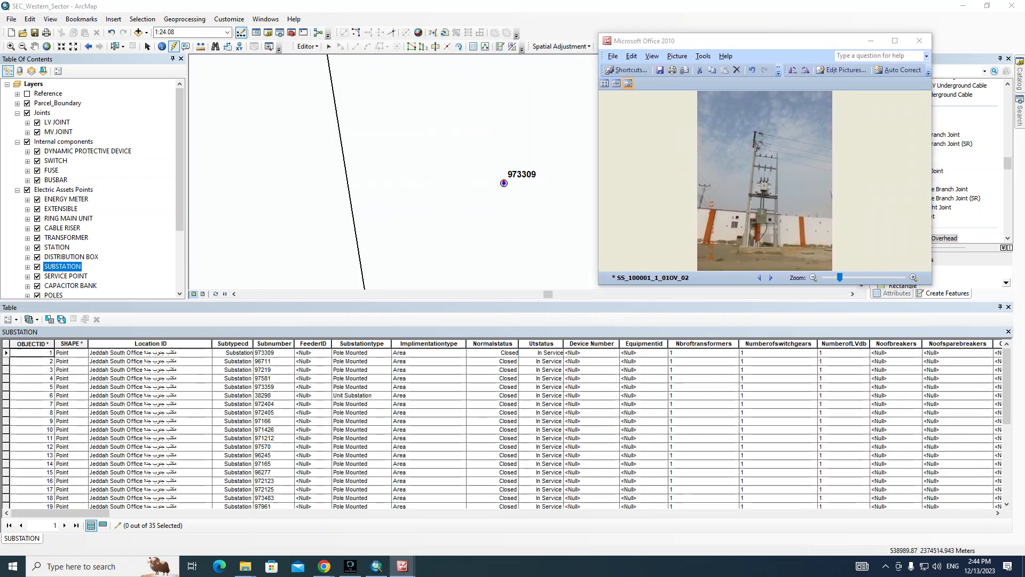
# Step: Go to the bookmarked template area and bring the six-way triangular substation template into close view
pyautogui.click(82, 19)
pyautogui.click(95, 56)
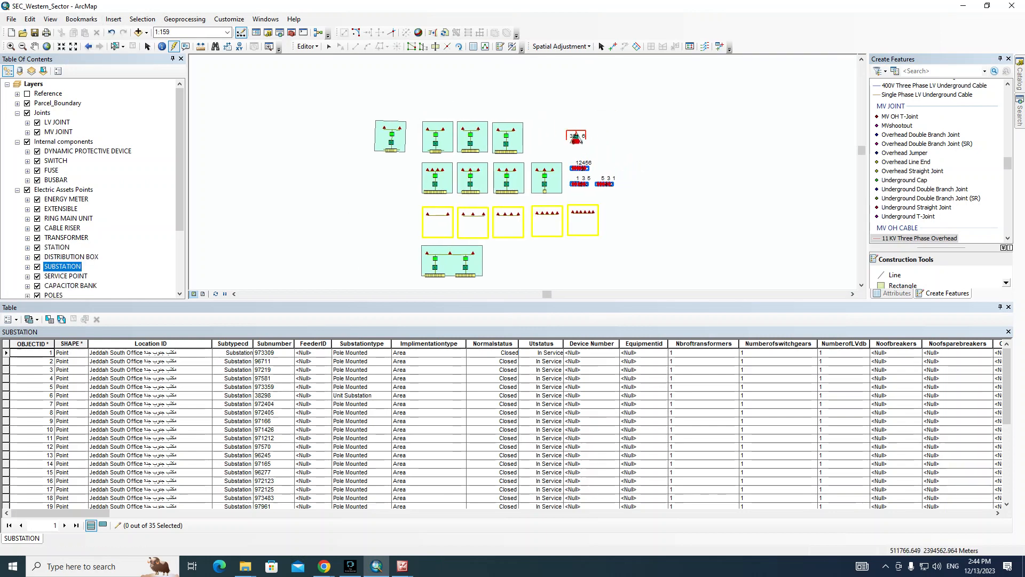
pyautogui.moveTo(483, 109); pyautogui.dragTo(606, 188)
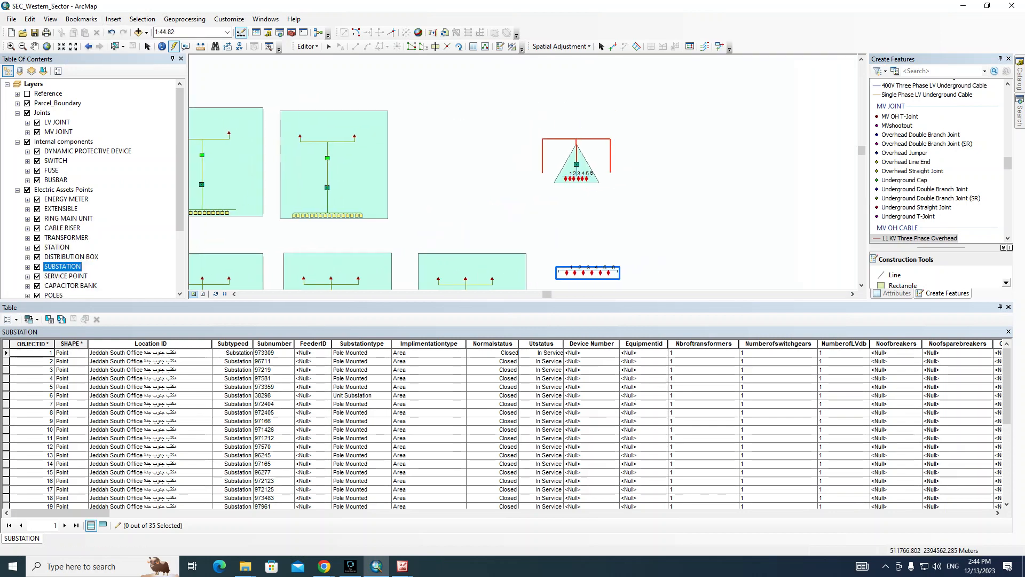
pyautogui.moveTo(510, 117); pyautogui.dragTo(636, 220)
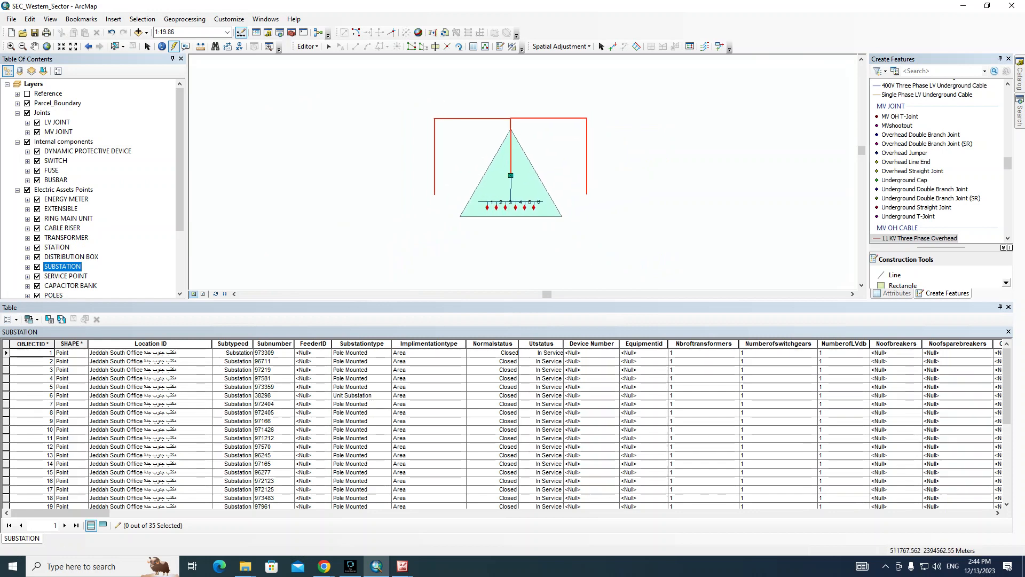
pyautogui.moveTo(407, 96)
pyautogui.mouseDown()
pyautogui.moveTo(585, 247)
pyautogui.moveTo(624, 262)
pyautogui.moveTo(612, 263)
pyautogui.mouseUp()
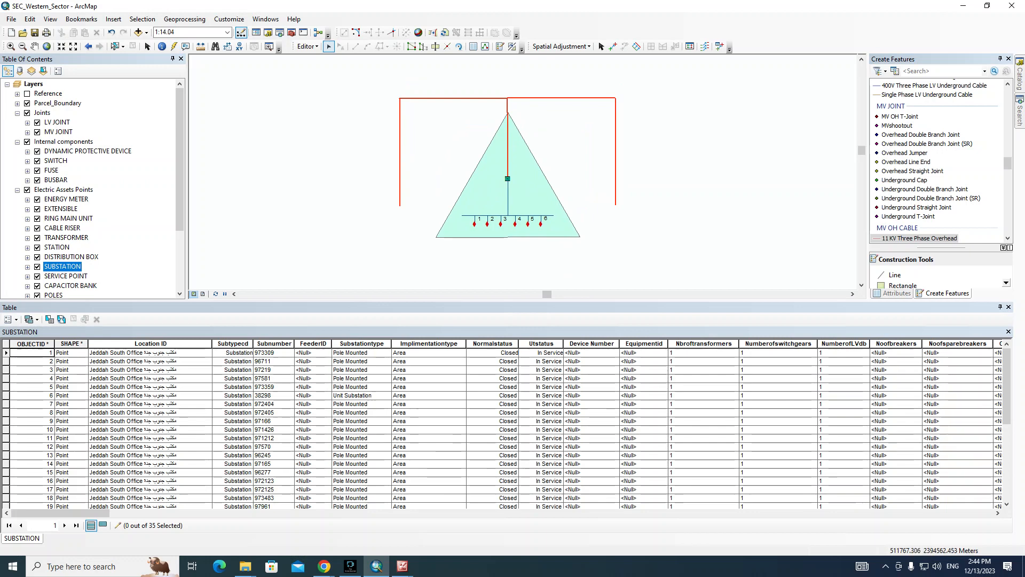
pyautogui.click(475, 219)
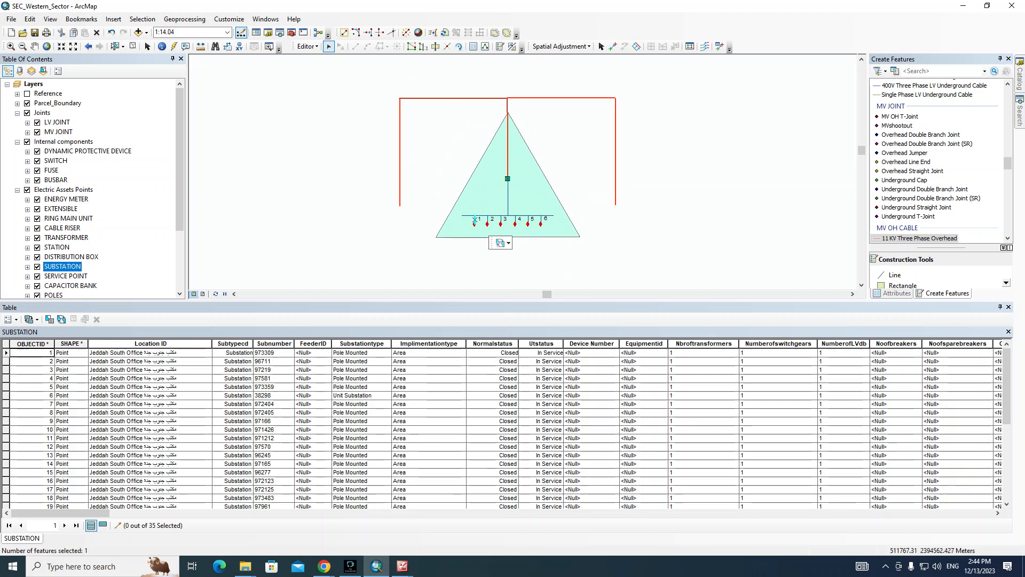
pyautogui.keyDown('shift'); pyautogui.click(474, 223); pyautogui.keyUp('shift')
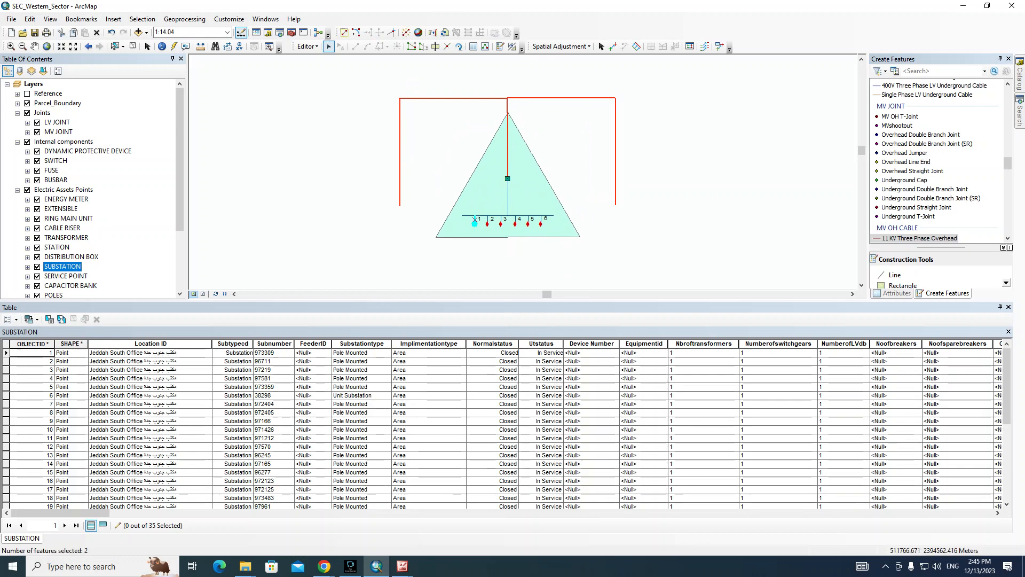
pyautogui.click(363, 176)
pyautogui.click(89, 46)
pyautogui.click(88, 47)
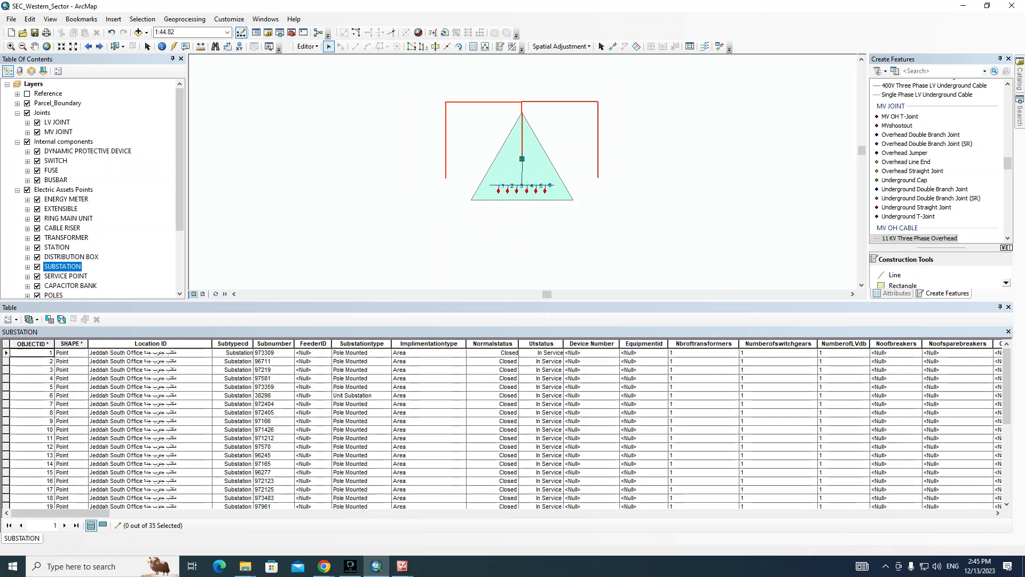
# Step: Stop editing without keeping the edits and start a new edit session from the DISTRIBUTION BOX layer
pyautogui.scroll(-2, 612, 170)
pyautogui.click(307, 47)
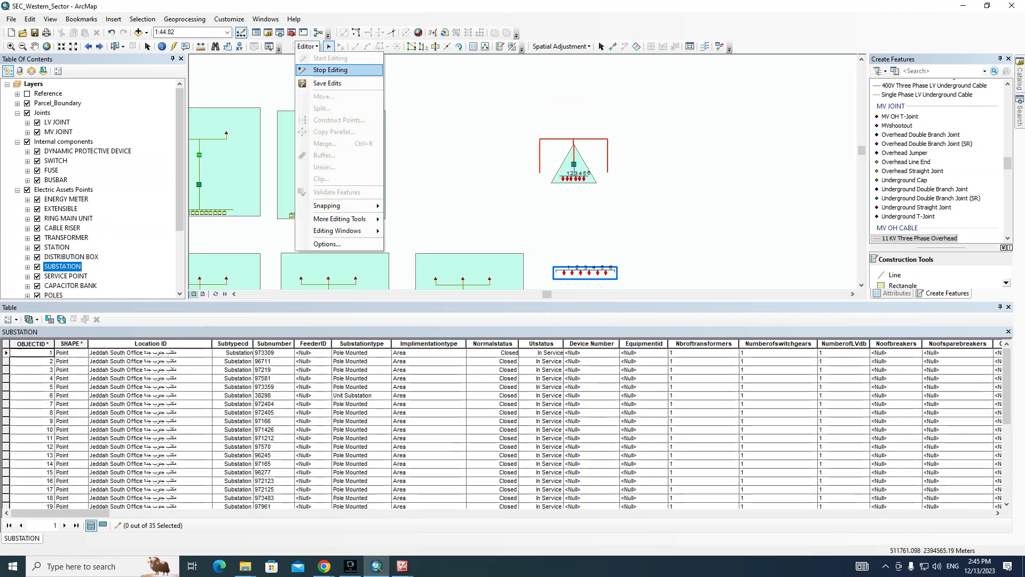
pyautogui.click(325, 71)
pyautogui.click(475, 316)
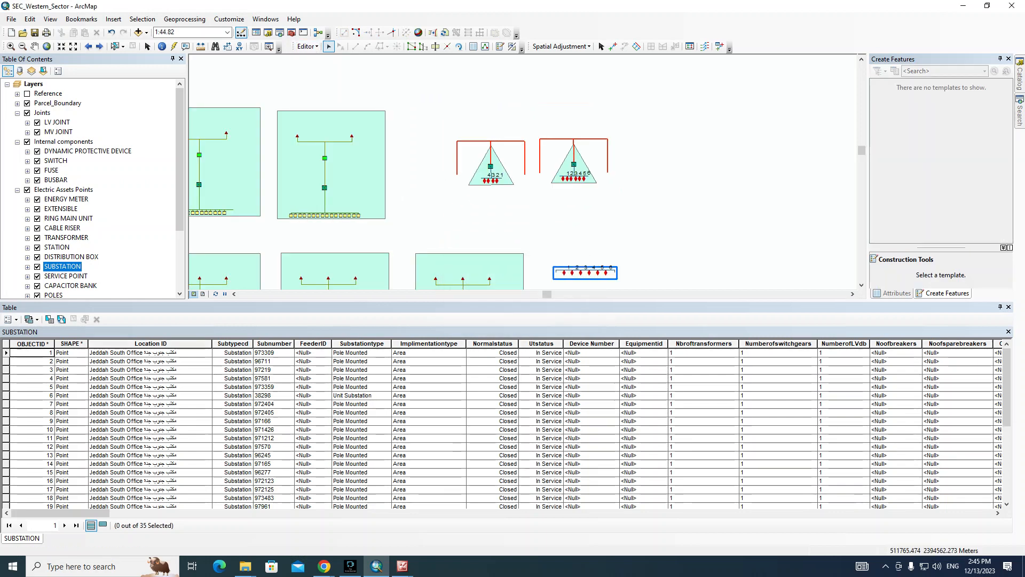
pyautogui.rightClick(69, 190)
pyautogui.rightClick(52, 256)
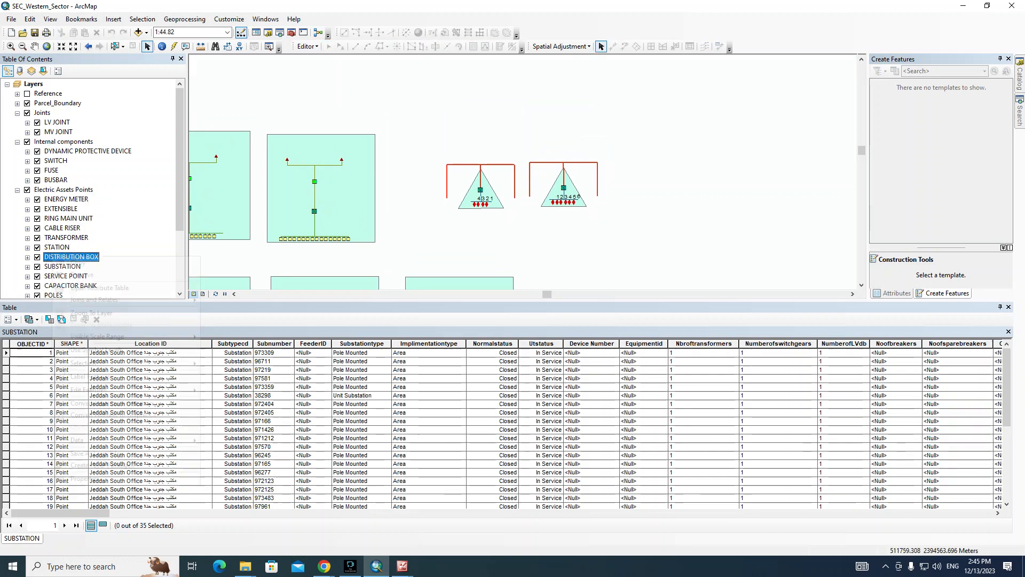
pyautogui.moveTo(91, 389)
pyautogui.click(229, 390)
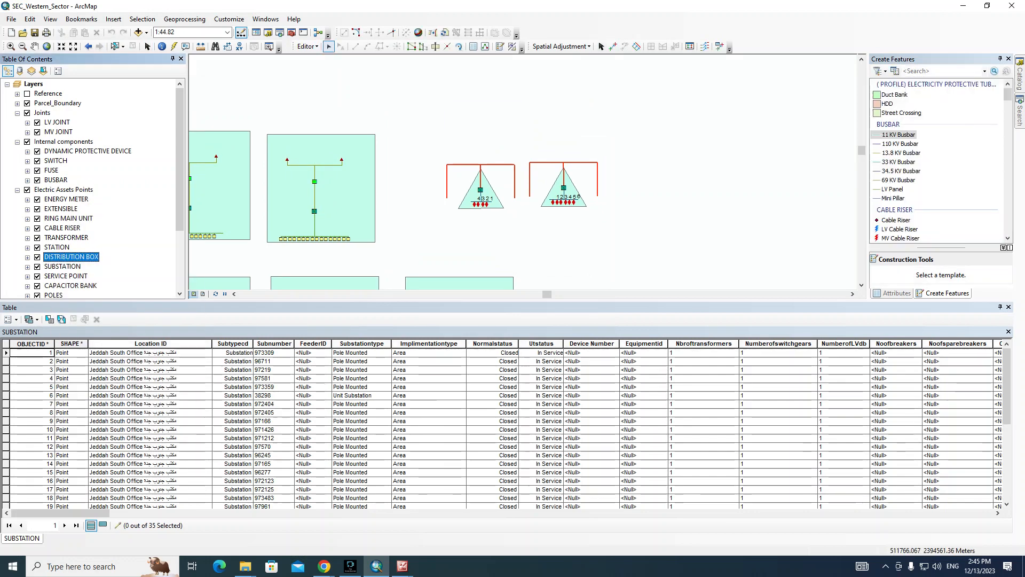
# Step: Remove the red bracket-shaped lines from the four-way triangular substation template
pyautogui.press('z')
pyautogui.moveTo(398, 119); pyautogui.dragTo(639, 261)
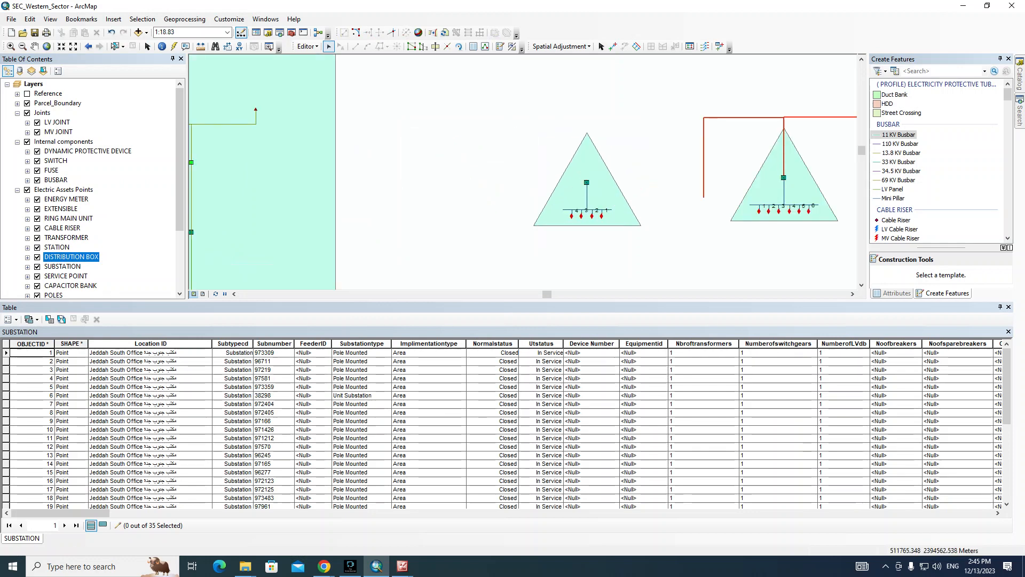
pyautogui.moveTo(658, 138); pyautogui.dragTo(524, 171)
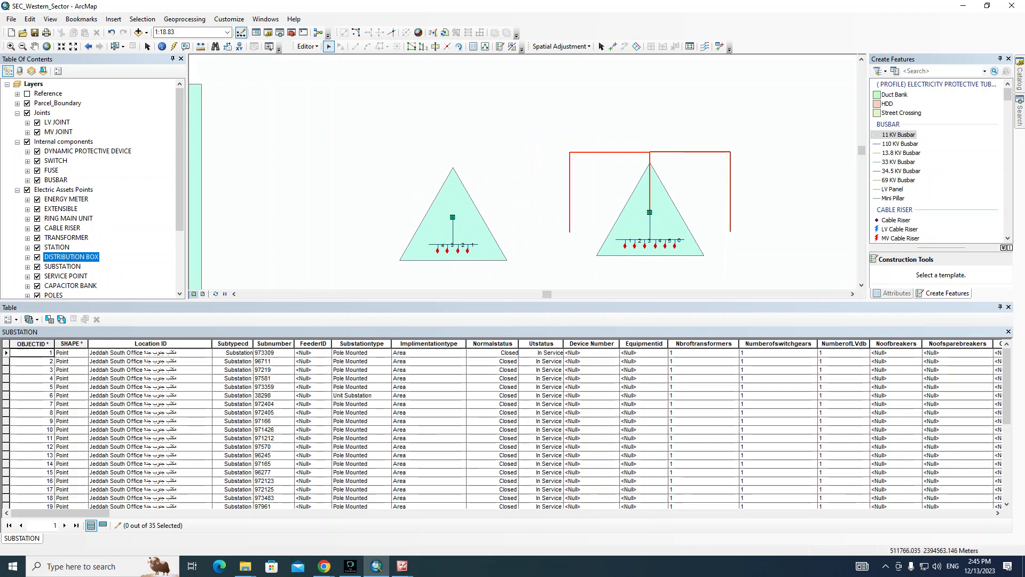
# Step: Enlarge the photo viewer, examine the pole-mounted substation and its board photo SS_100001_1_LVDB_02OB_01, and return to ArcMap
pyautogui.hotkey('alt', 'Tab')
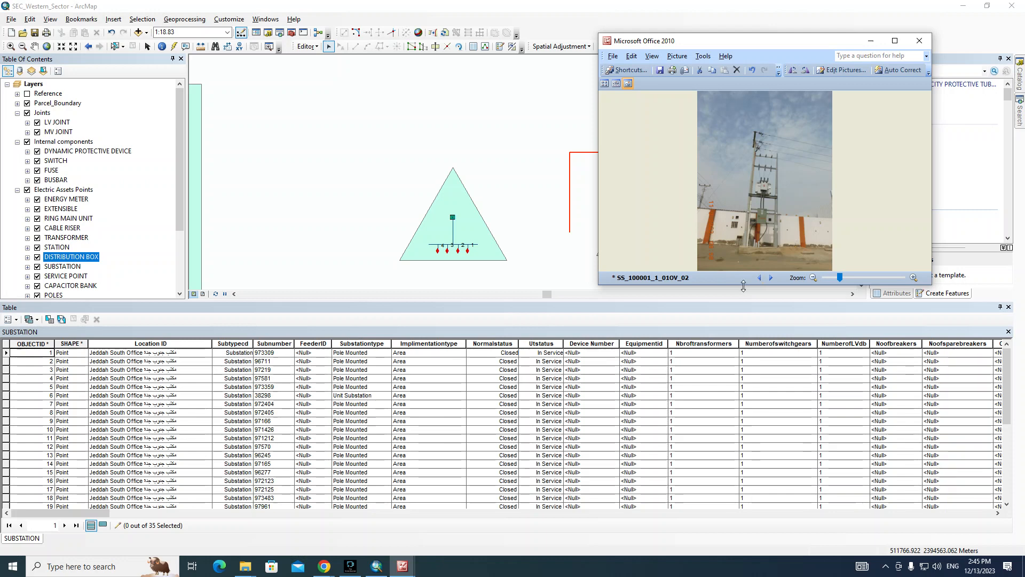
pyautogui.moveTo(743, 287); pyautogui.dragTo(743, 465)
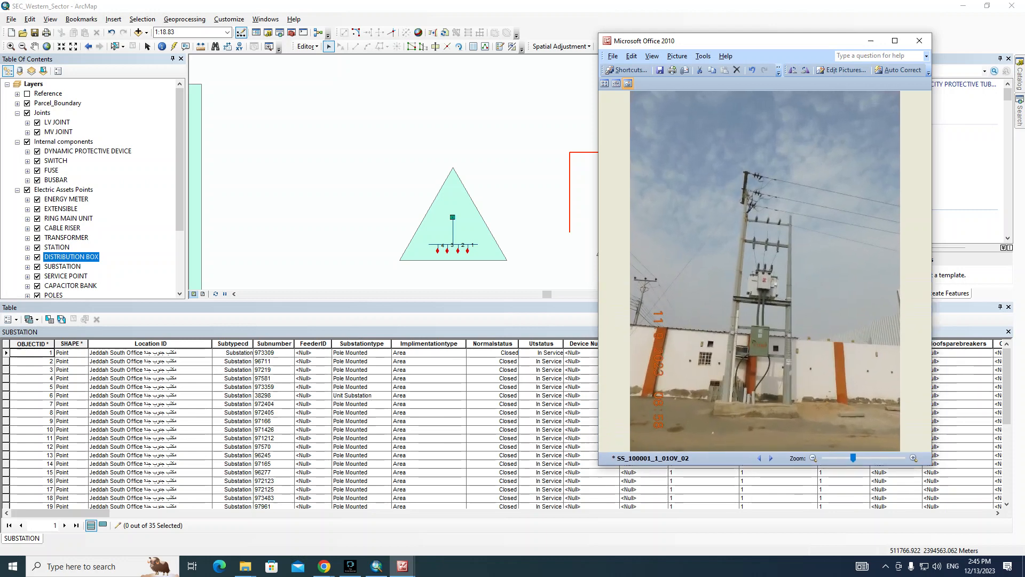
pyautogui.moveTo(739, 41); pyautogui.dragTo(690, 27)
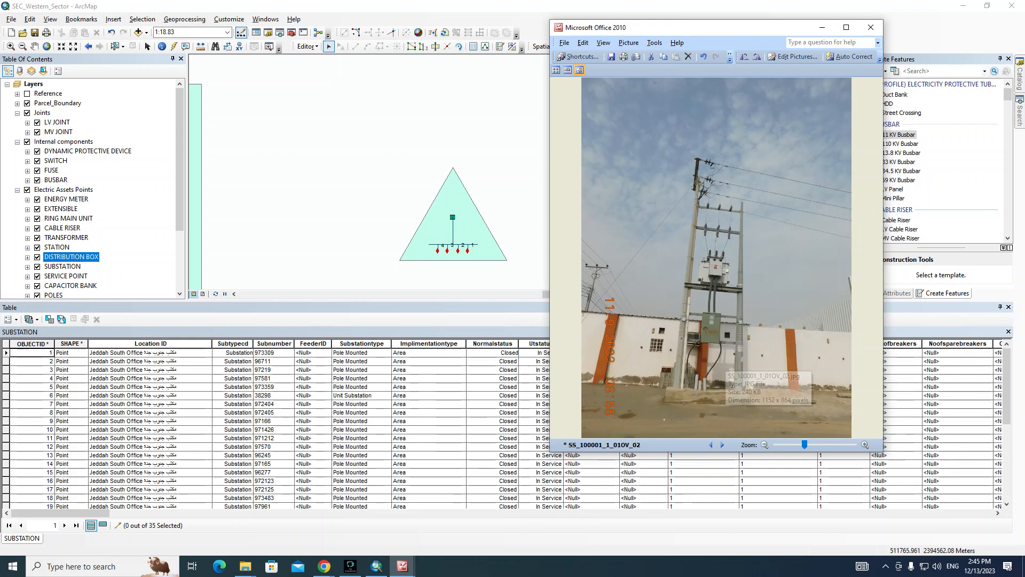
pyautogui.press('Right')
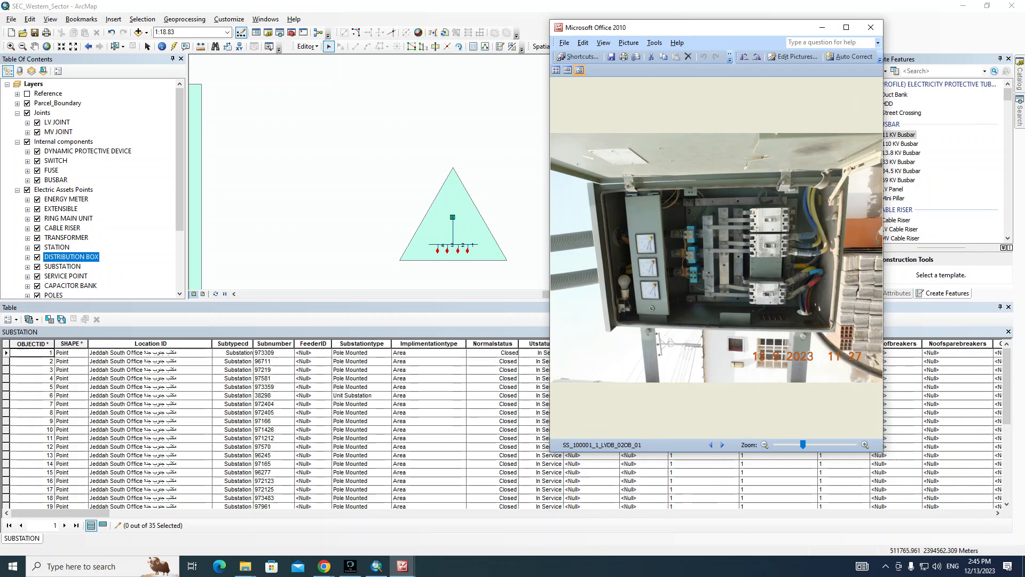
pyautogui.hotkey('alt', 'Tab')
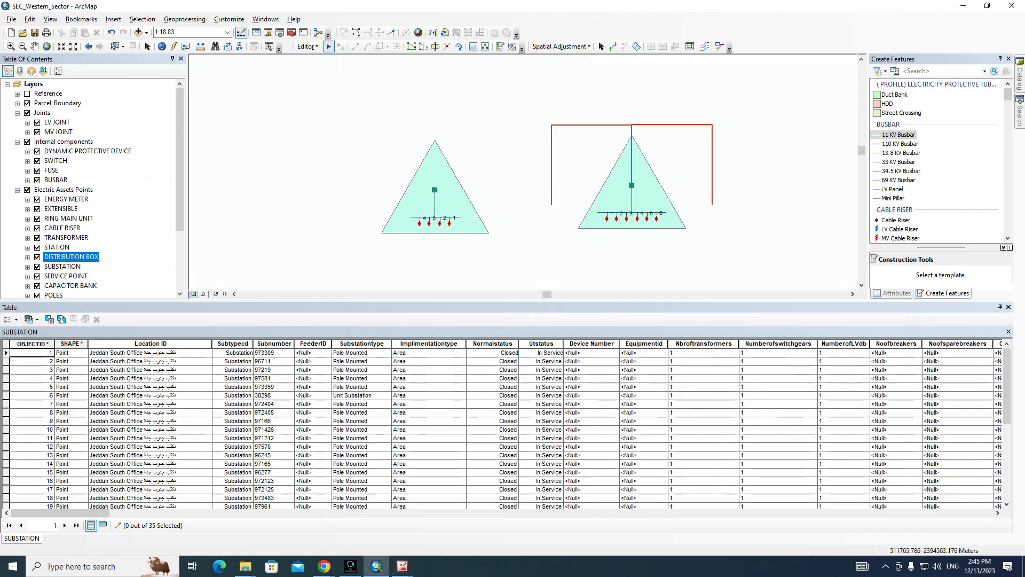
# Step: Select the whole four-way triangular template and mirror it about a line sketched above it
pyautogui.moveTo(380, 127)
pyautogui.mouseDown()
pyautogui.moveTo(458, 194)
pyautogui.moveTo(488, 246)
pyautogui.mouseUp()
pyautogui.moveTo(506, 206); pyautogui.dragTo(410, 211)
pyautogui.scroll(-3, 519, 204)
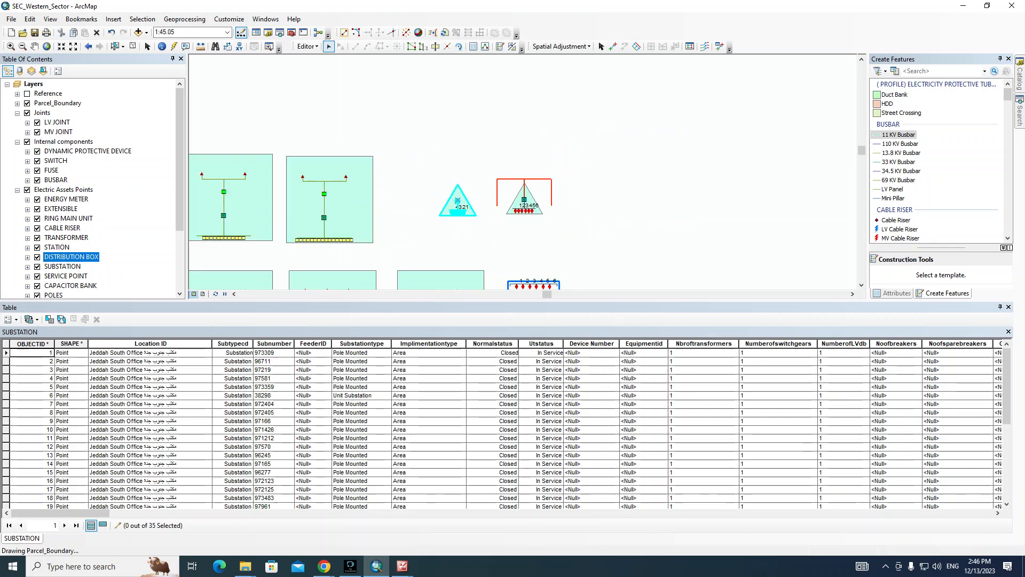
pyautogui.scroll(1, 696, 189)
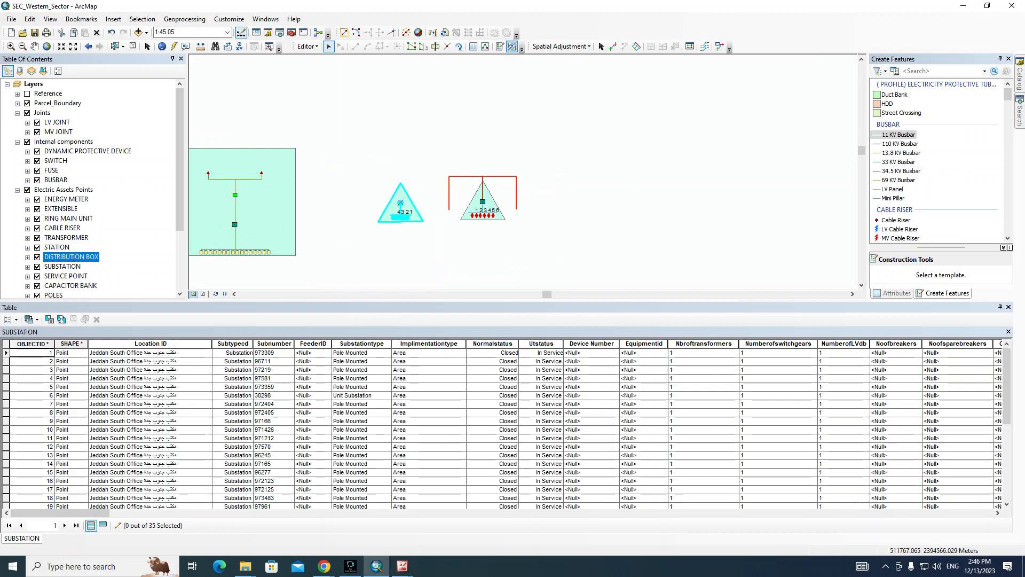
pyautogui.click(511, 47)
pyautogui.click(535, 124)
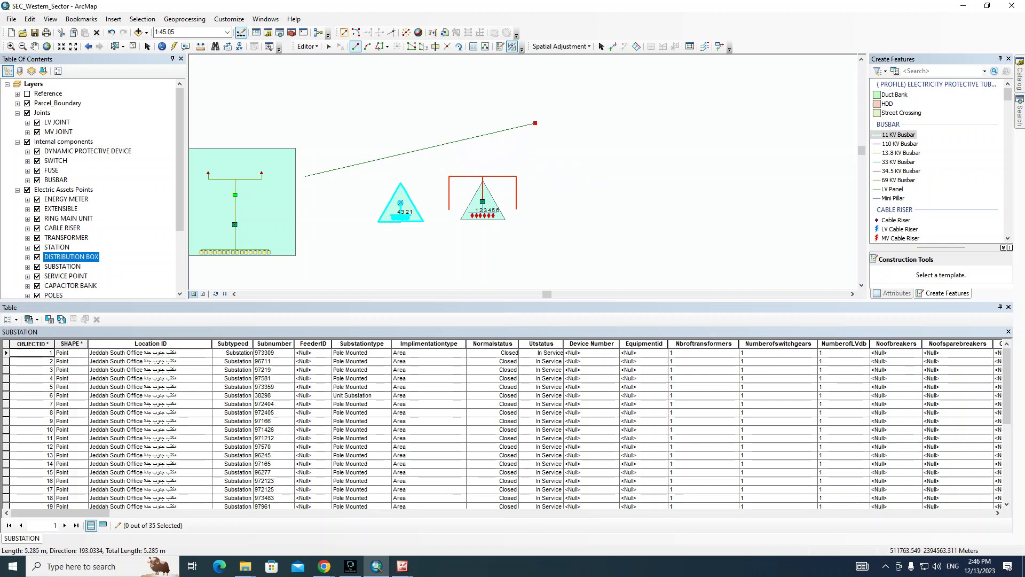
# Step: Mirror the selected four-feeder triangular substation about a vertical axis beyond its six-feeder neighbour
pyautogui.rightClick(301, 175)
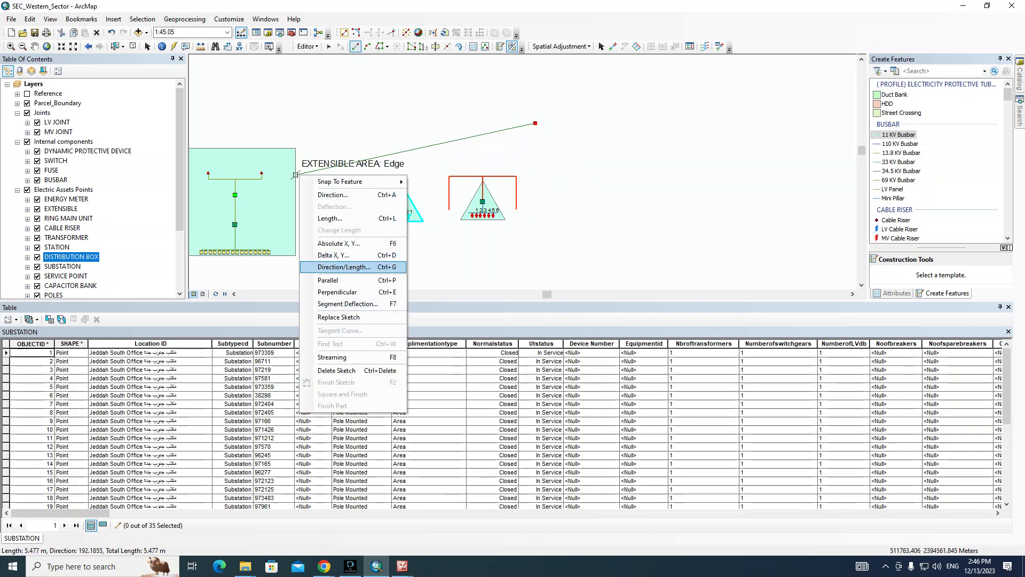
pyautogui.click(331, 393)
pyautogui.click(535, 230)
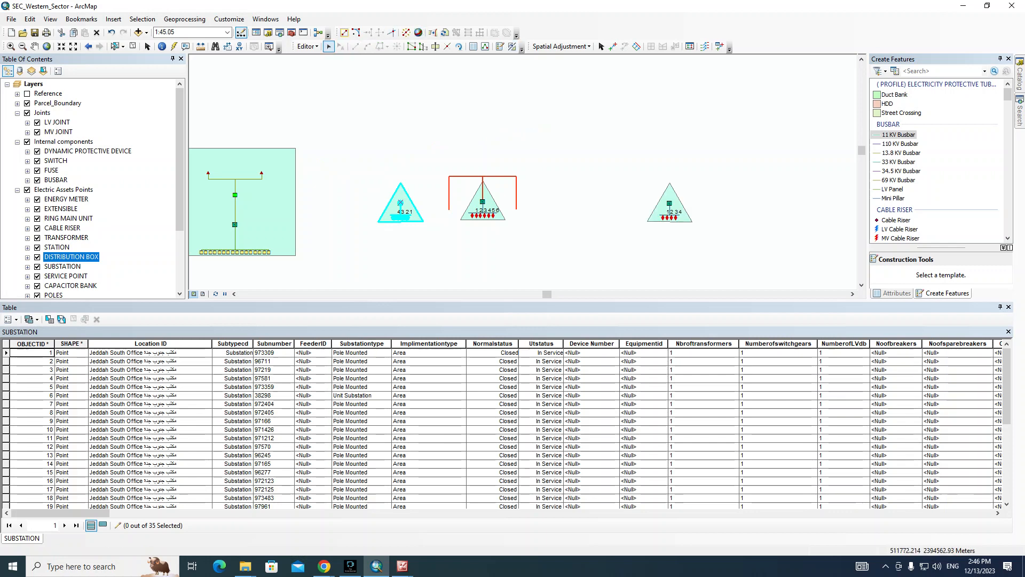
# Step: Delete the mirrored substation copy with all its internal components
pyautogui.moveTo(696, 166); pyautogui.dragTo(647, 234)
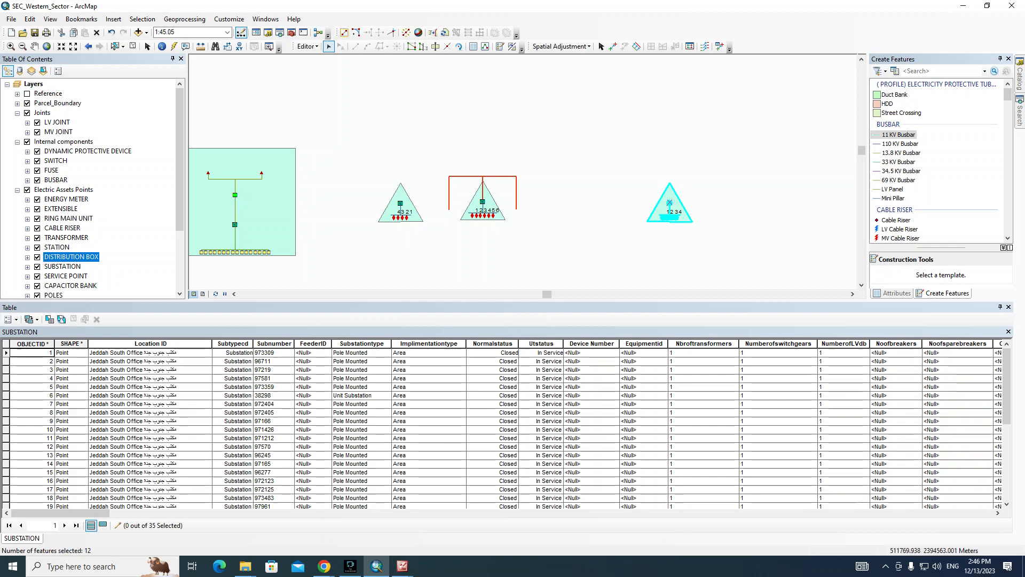
pyautogui.click(638, 240)
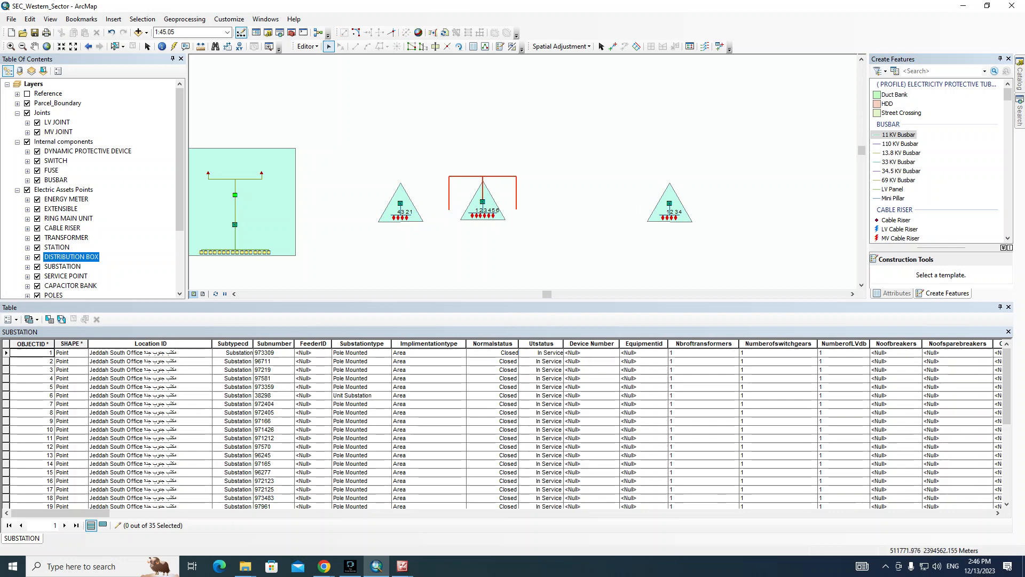
pyautogui.moveTo(642, 248); pyautogui.dragTo(701, 169)
pyautogui.press('Delete')
# Step: Compare the two triangular substation drawings with the pole-mounted transformer photo SS_100001_1_01OV_02, switching between ArcMap and the picture viewer
pyautogui.moveTo(476, 203); pyautogui.dragTo(515, 187)
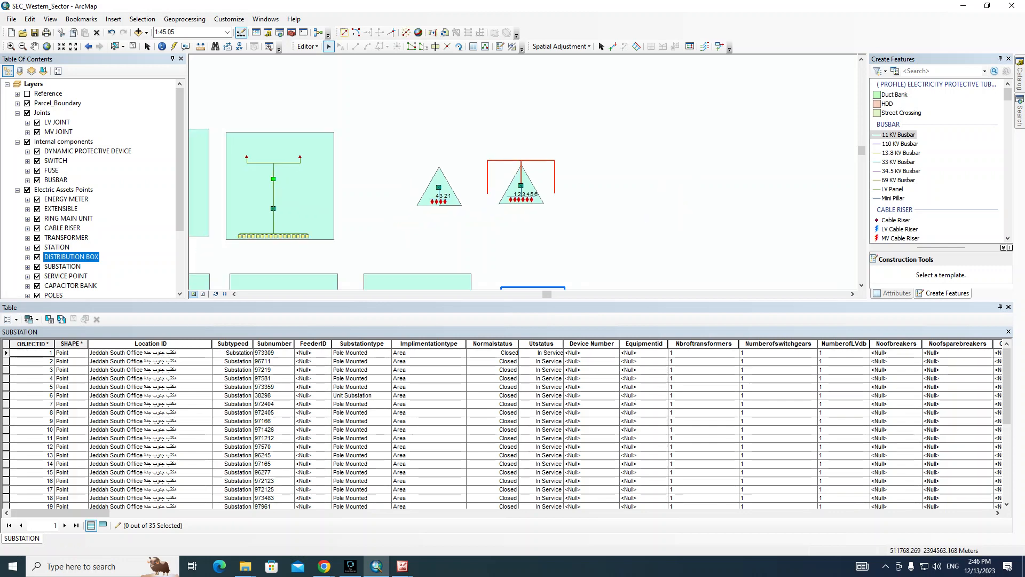
pyautogui.scroll(2, 406, 190)
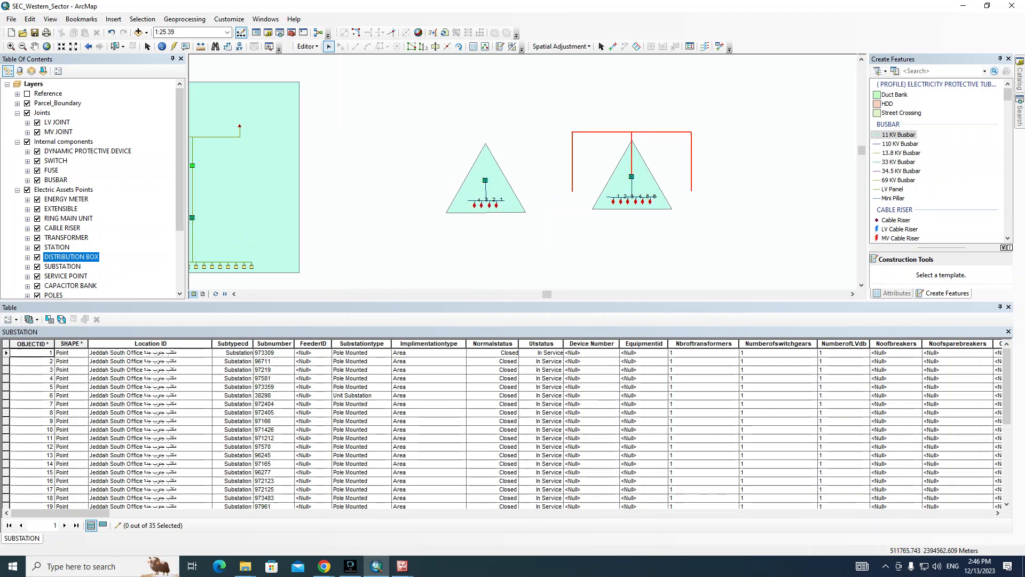
pyautogui.scroll(1, 448, 236)
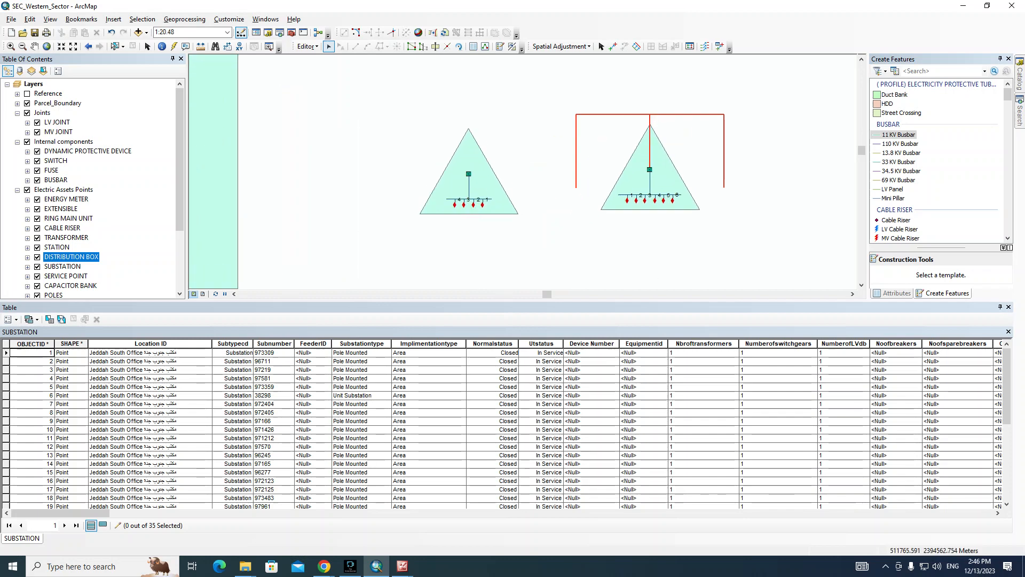
pyautogui.hotkey('alt', 'Tab')
pyautogui.scroll(1, 749, 210)
pyautogui.scroll(-2, 750, 214)
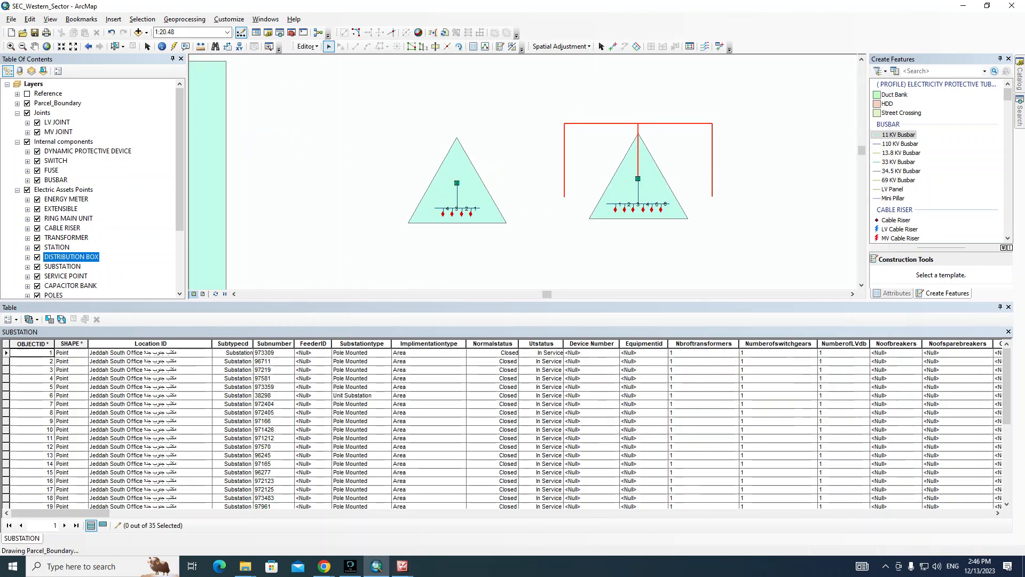
pyautogui.hotkey('alt', 'Tab')
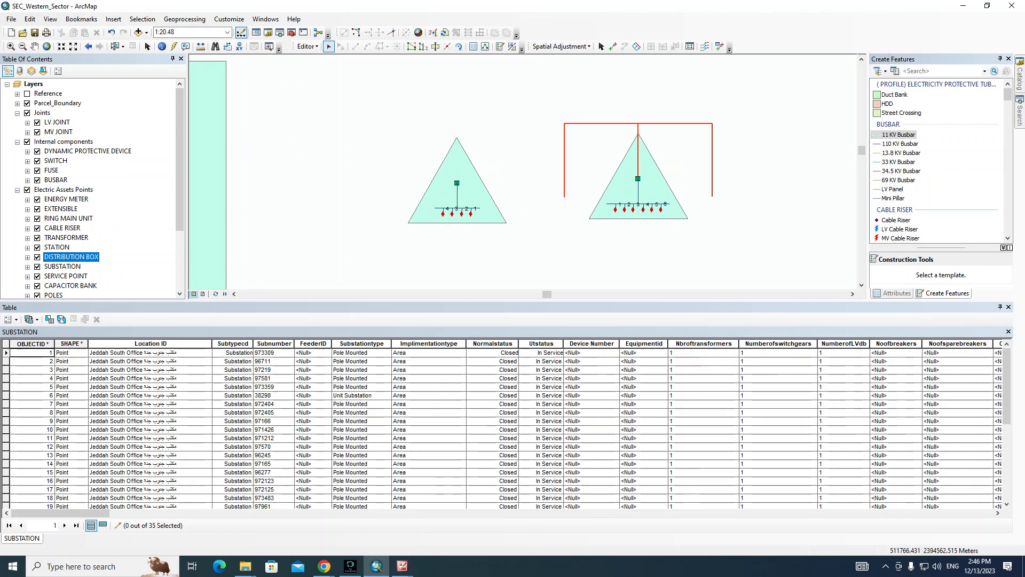
pyautogui.hotkey('alt', 'Tab')
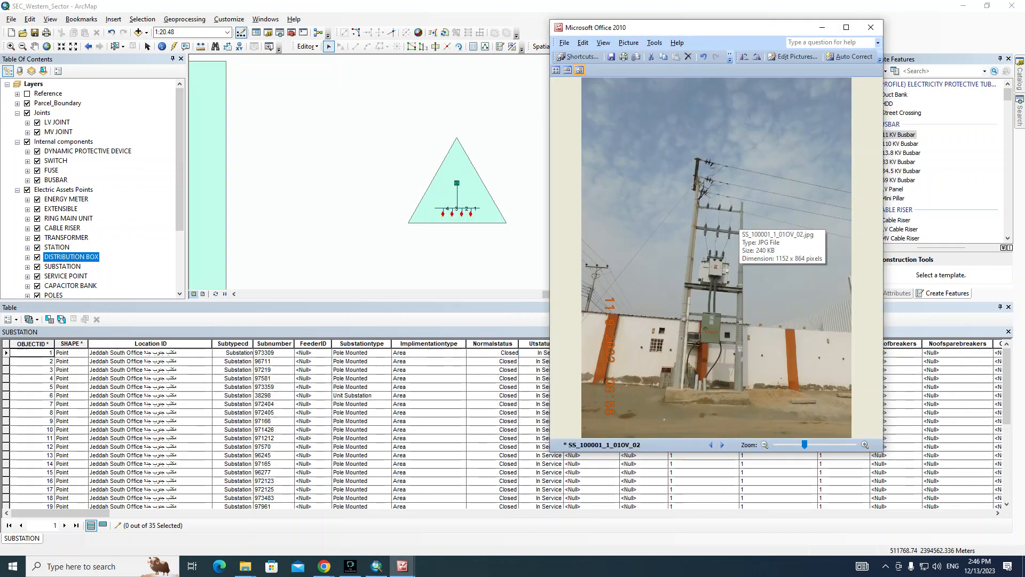
pyautogui.hotkey('alt', 'Tab')
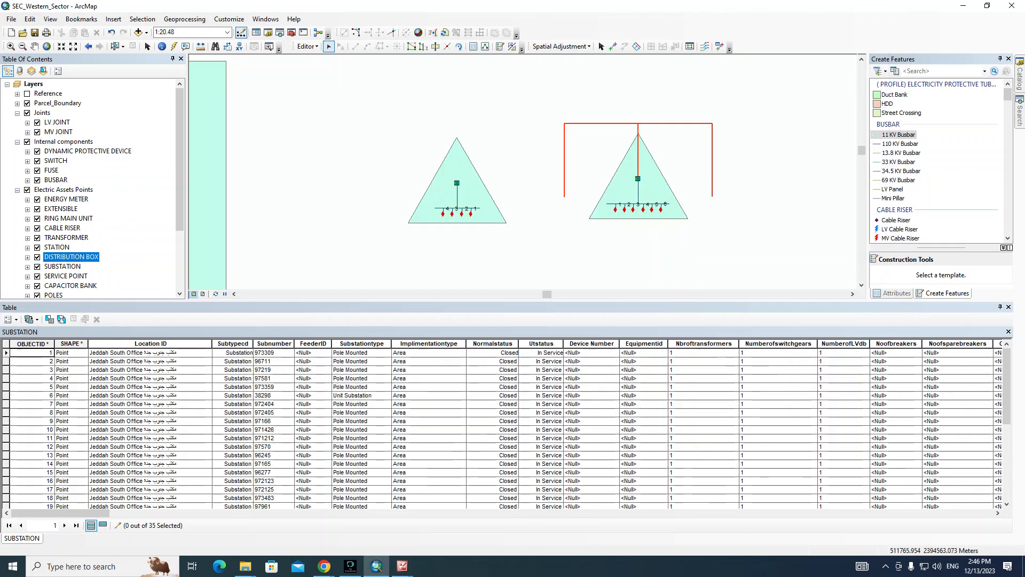
pyautogui.hotkey('alt', 'Tab')
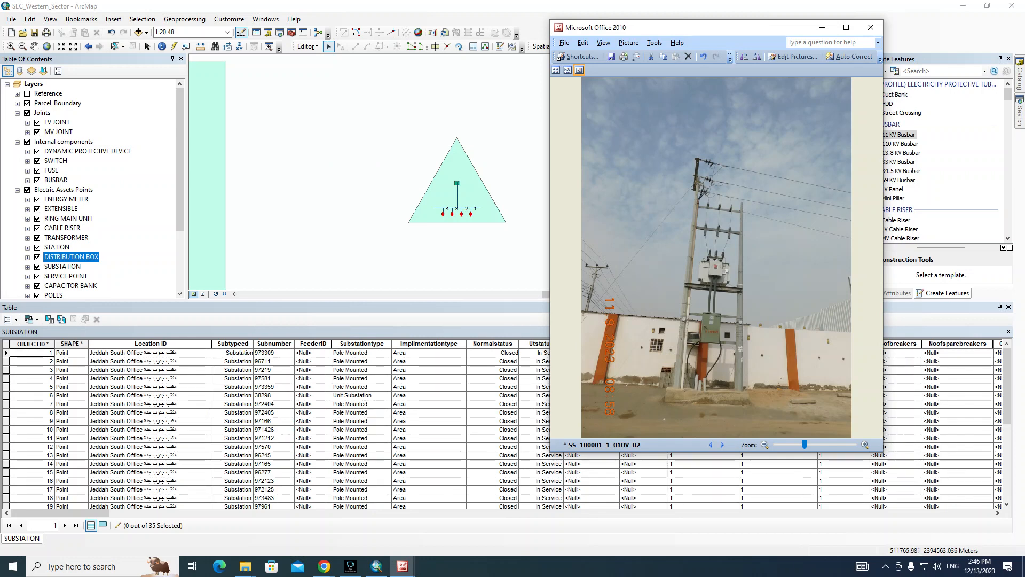
pyautogui.click(512, 118)
pyautogui.hotkey('alt', 'Tab')
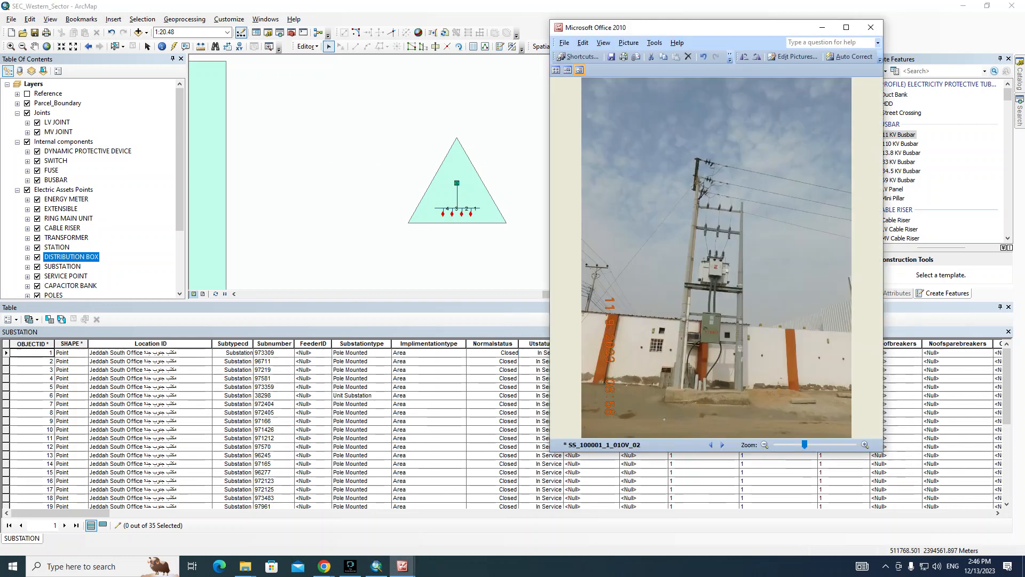
pyautogui.hotkey('alt', 'Tab')
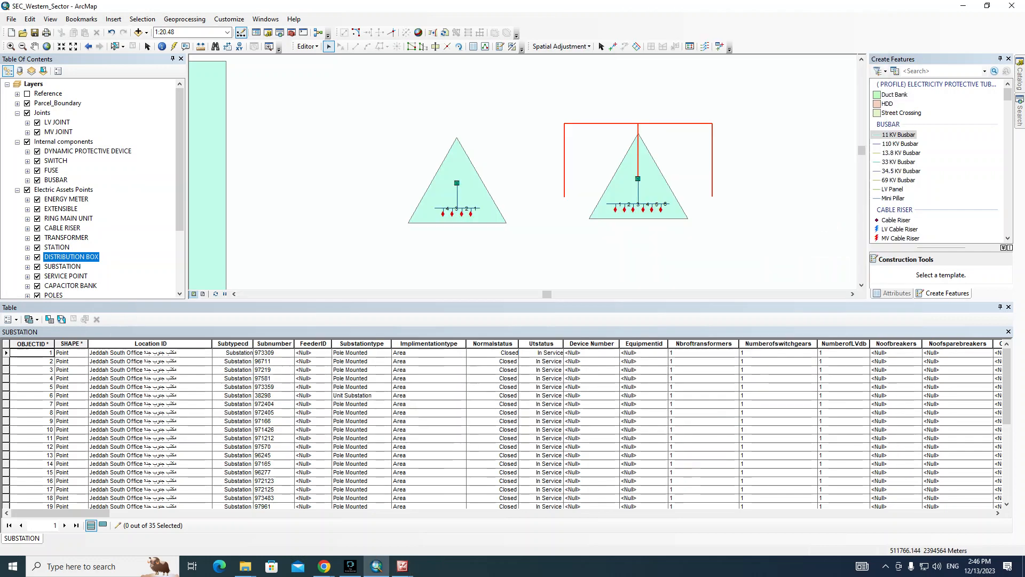
# Step: Start a 13.8 KV Three Phase Overhead line at the four-feeder substation's transformer, through the triangle's apex, and extend it 0.1 m straight up
pyautogui.scroll(-15, 937, 160)
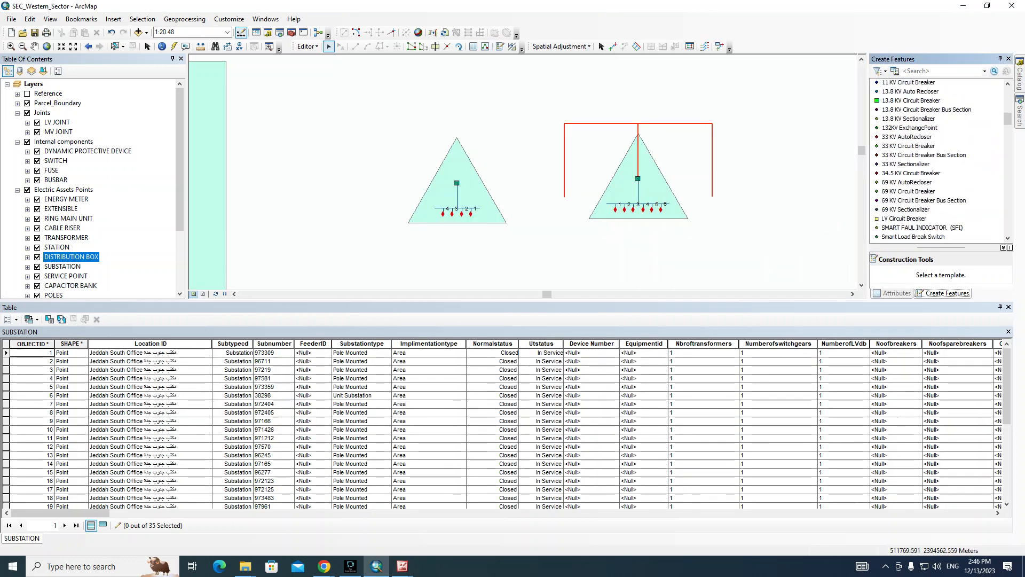
pyautogui.scroll(-10, 910, 174)
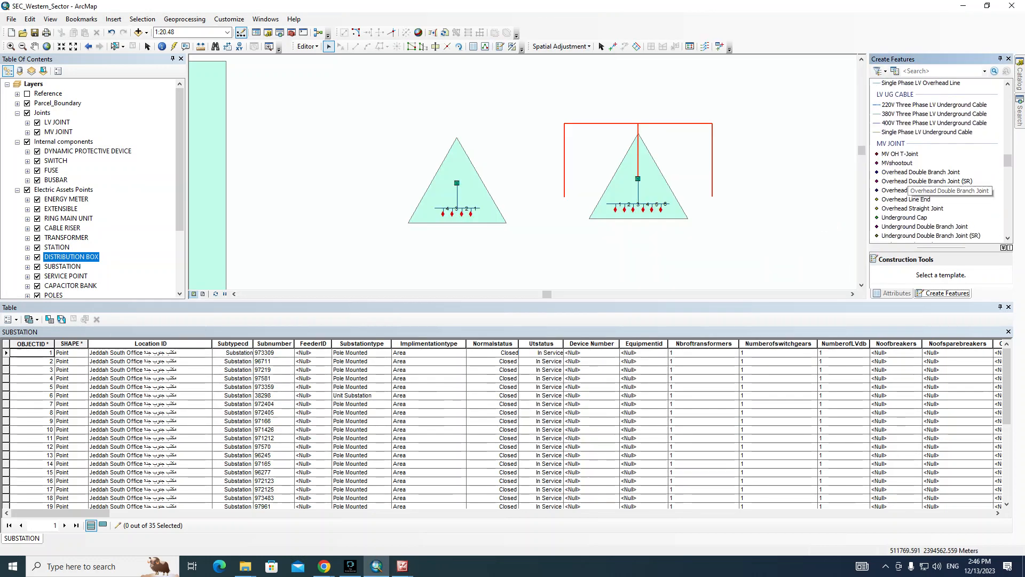
pyautogui.scroll(8, 910, 174)
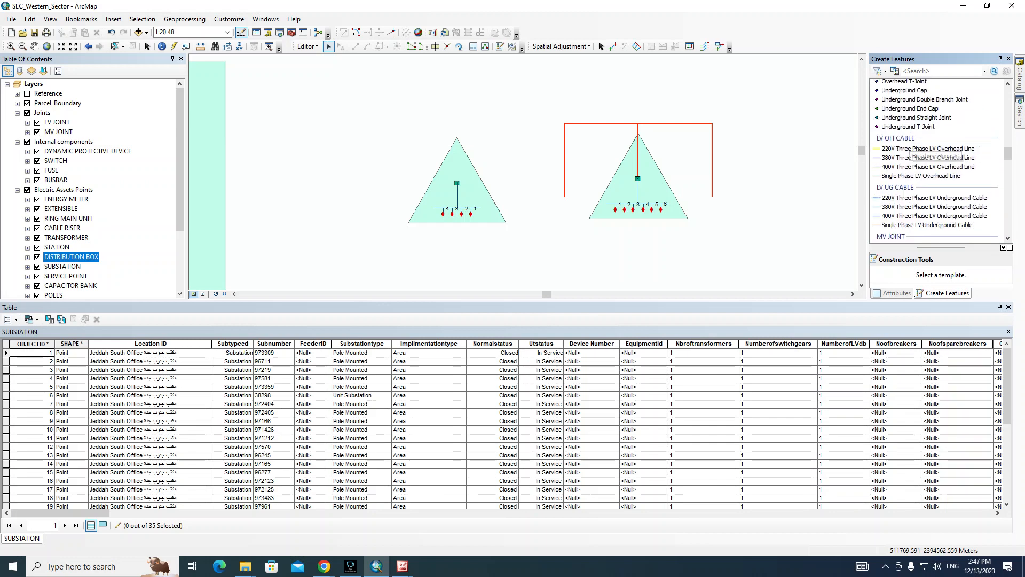
pyautogui.scroll(-6, 908, 158)
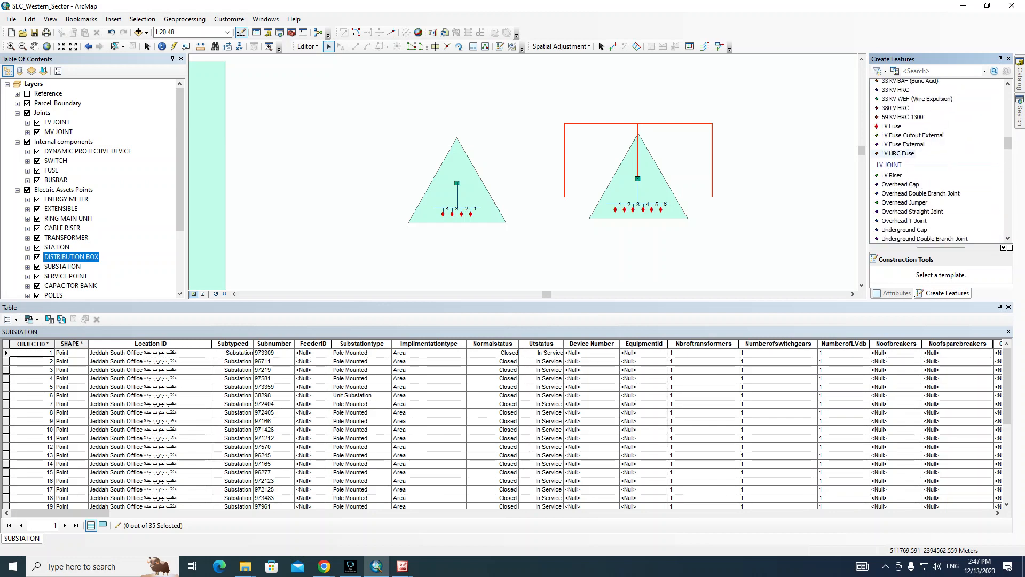
pyautogui.scroll(-2, 908, 161)
pyautogui.click(922, 145)
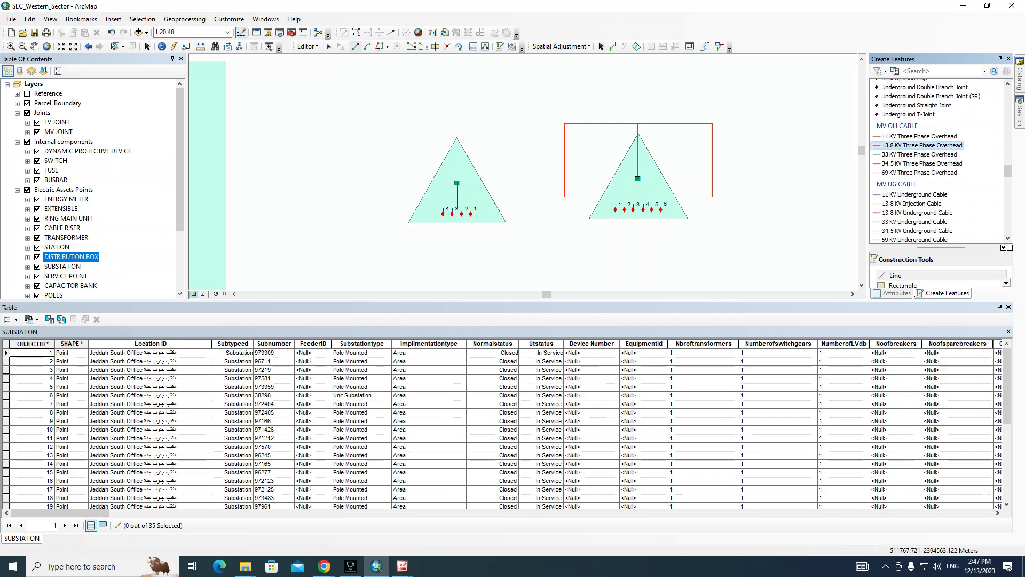
pyautogui.click(457, 182)
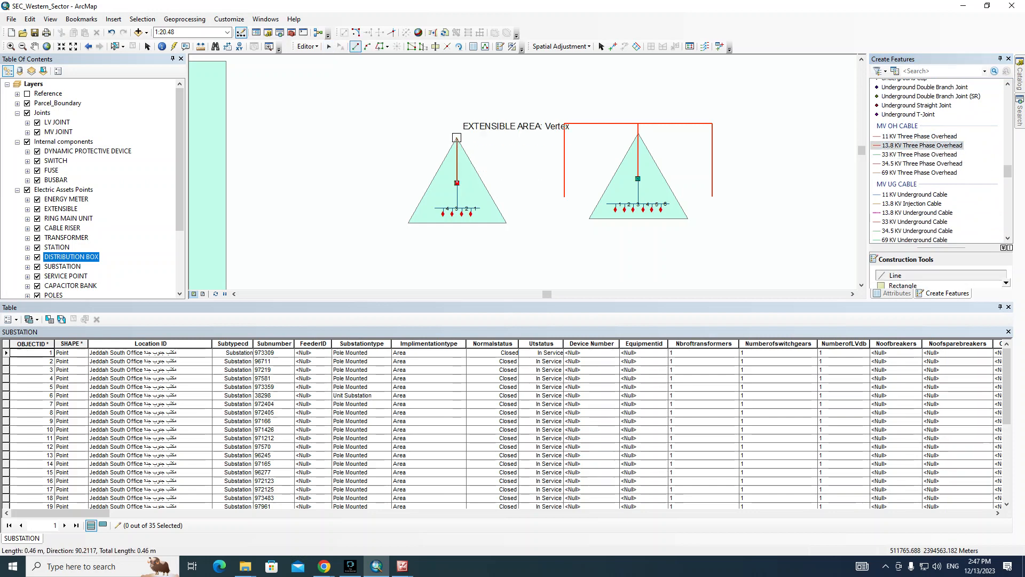
pyautogui.click(457, 138)
pyautogui.hotkey('ctrl', 'e')
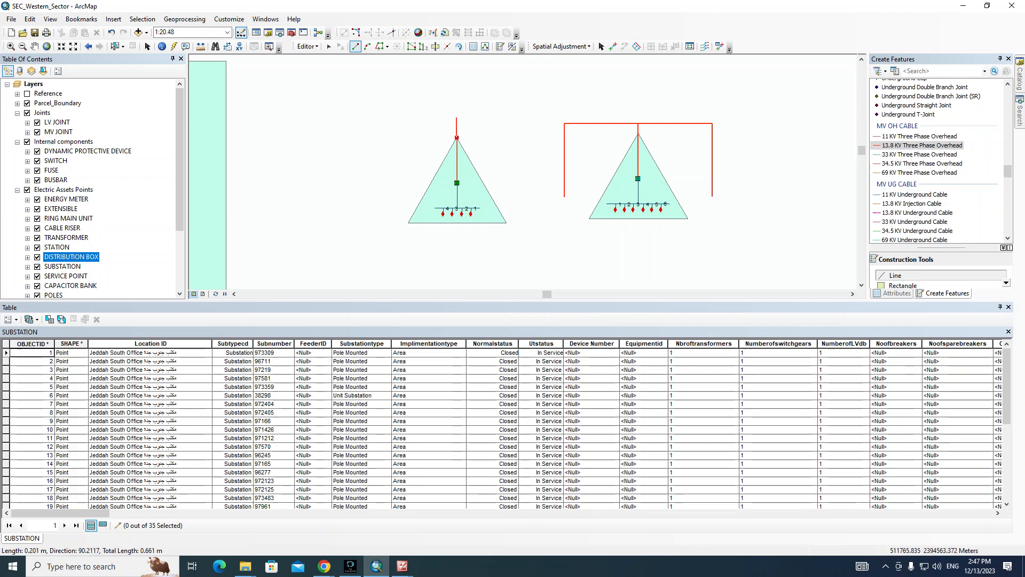
pyautogui.hotkey('ctrl', 'l')
pyautogui.write('0.1')
pyautogui.press('Return')
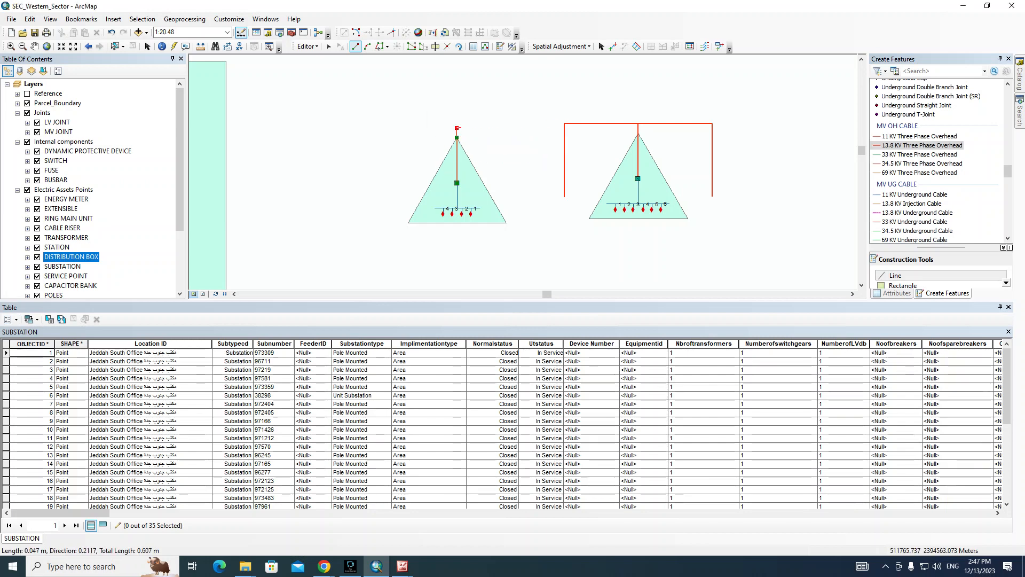
# Step: Add a 0.75 m horizontal segment to the overhead line, running toward the six-feeder substation
pyautogui.hotkey('ctrl', 'l')
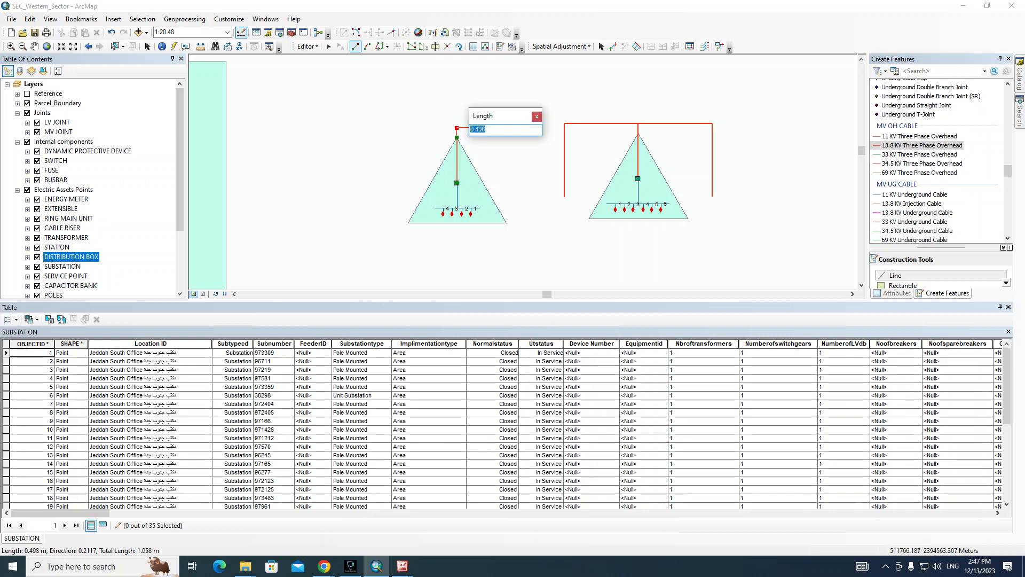
pyautogui.write('0.75')
pyautogui.press('Return')
pyautogui.click(505, 128)
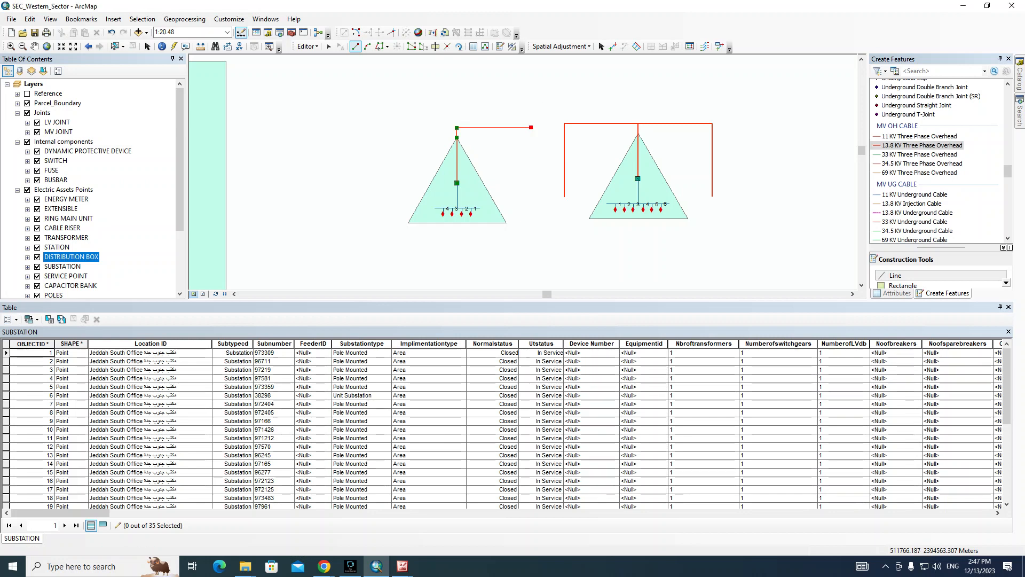
pyautogui.hotkey('ctrl', 'e')
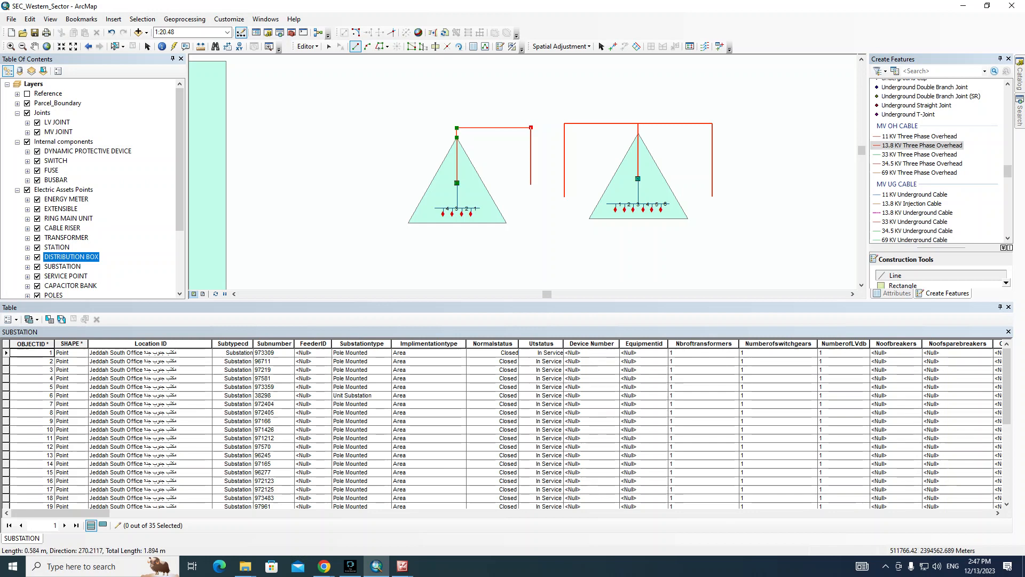
pyautogui.hotkey('ctrl', 'l')
pyautogui.press('Return')
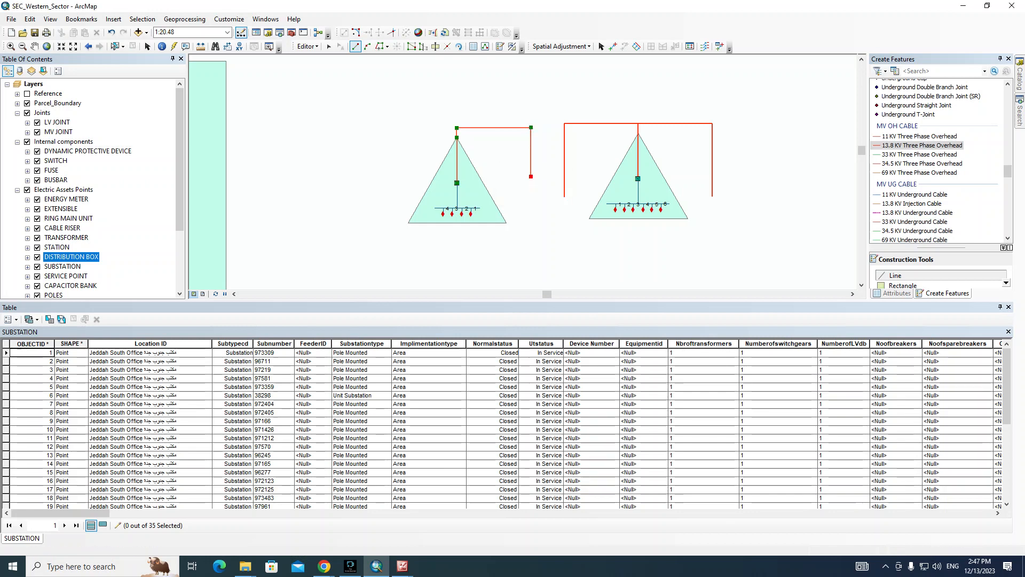
pyautogui.hotkey('ctrl', 'z')
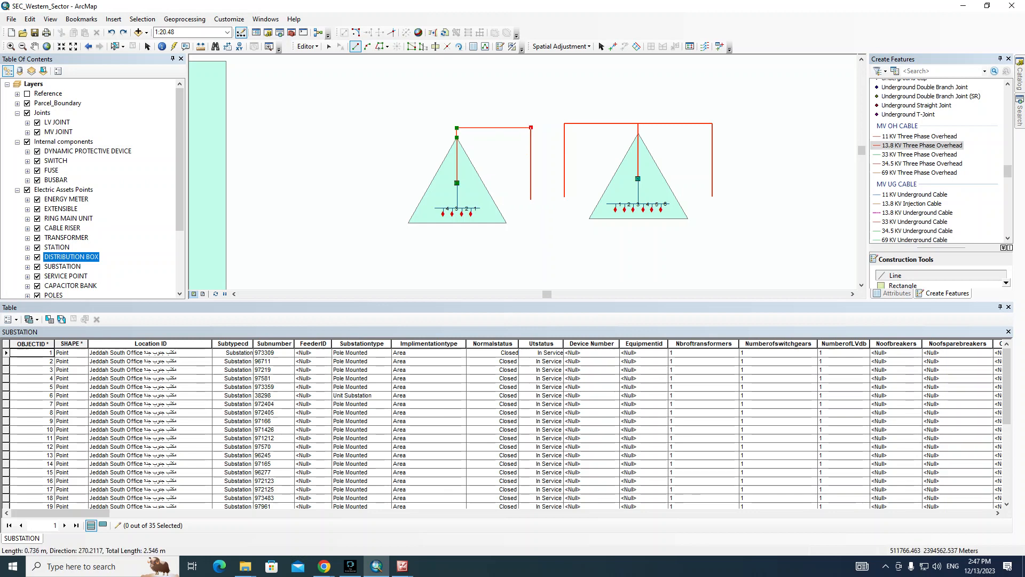
# Step: Add a 0.75 m downward segment perpendicular to the horizontal one and finish the overhead line
pyautogui.hotkey('ctrl', 'l')
pyautogui.write('0.75')
pyautogui.press('Return')
pyautogui.press('F2')
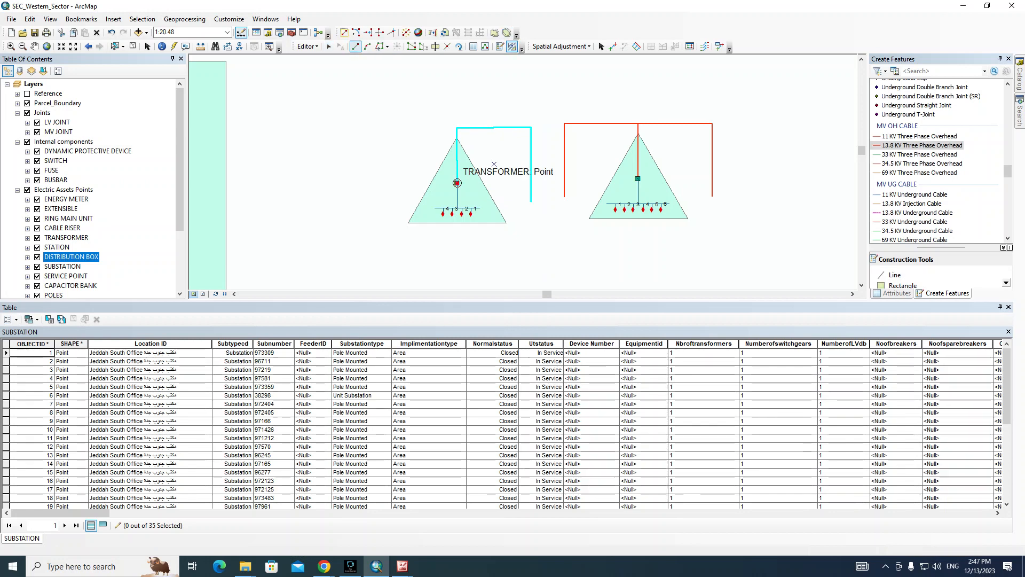
# Step: Mirror the new overhead line about the vertical axis through the four-feeder substation's transformer and clear the selection
pyautogui.click(456, 183)
pyautogui.click(456, 127)
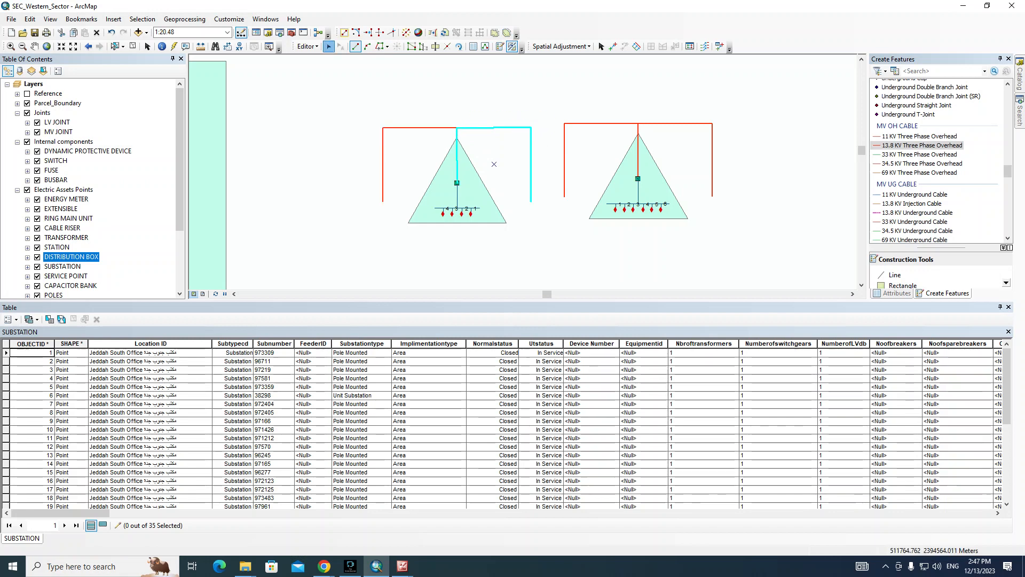
pyautogui.click(499, 200)
pyautogui.moveTo(498, 200); pyautogui.dragTo(484, 202)
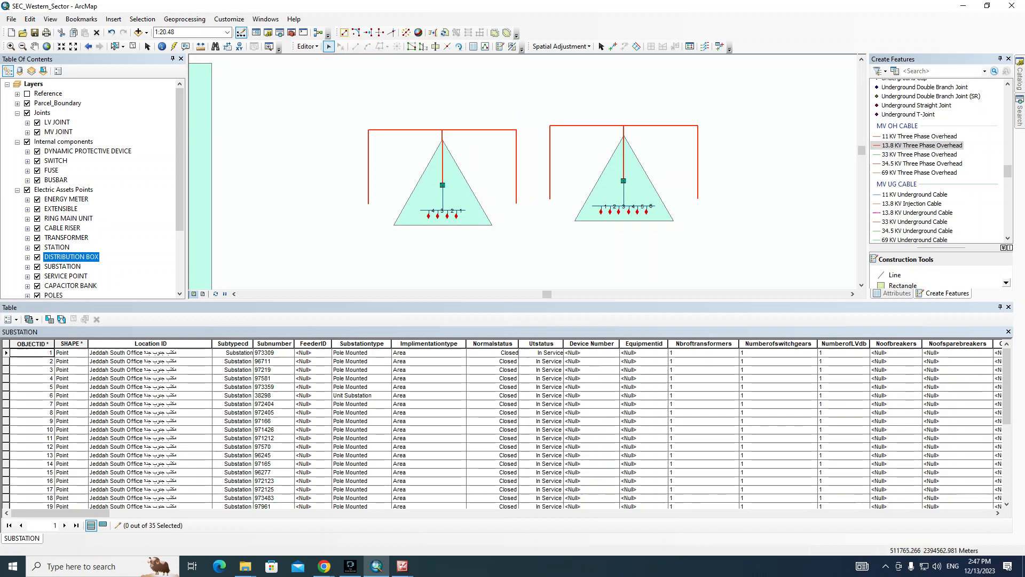
# Step: Mirror the whole four-feeder substation to the far side of the six-feeder one, using an axis parallel to its overhead line's downward leg
pyautogui.moveTo(439, 162); pyautogui.dragTo(338, 164)
pyautogui.scroll(-3, 338, 164)
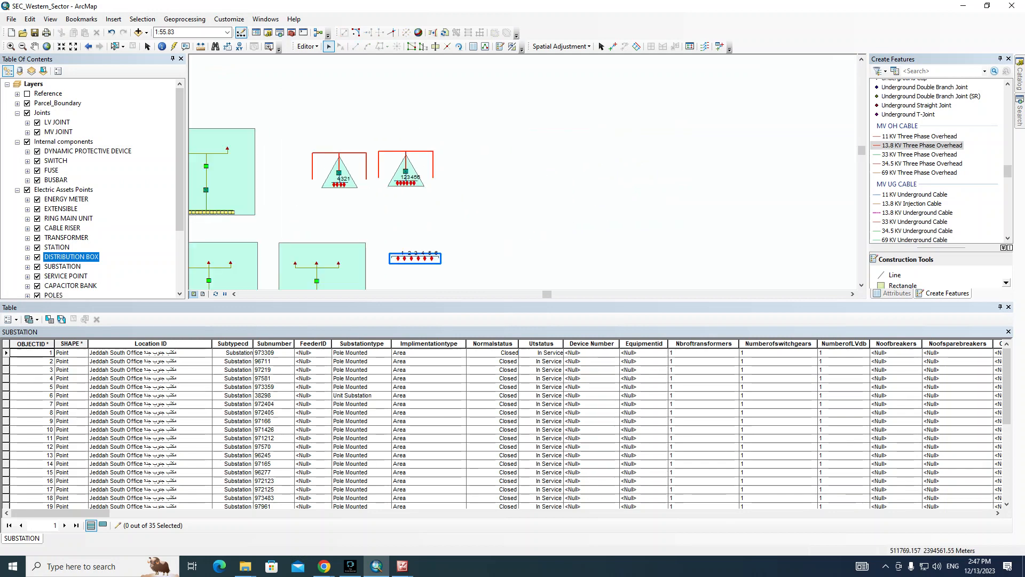
pyautogui.scroll(2, 282, 155)
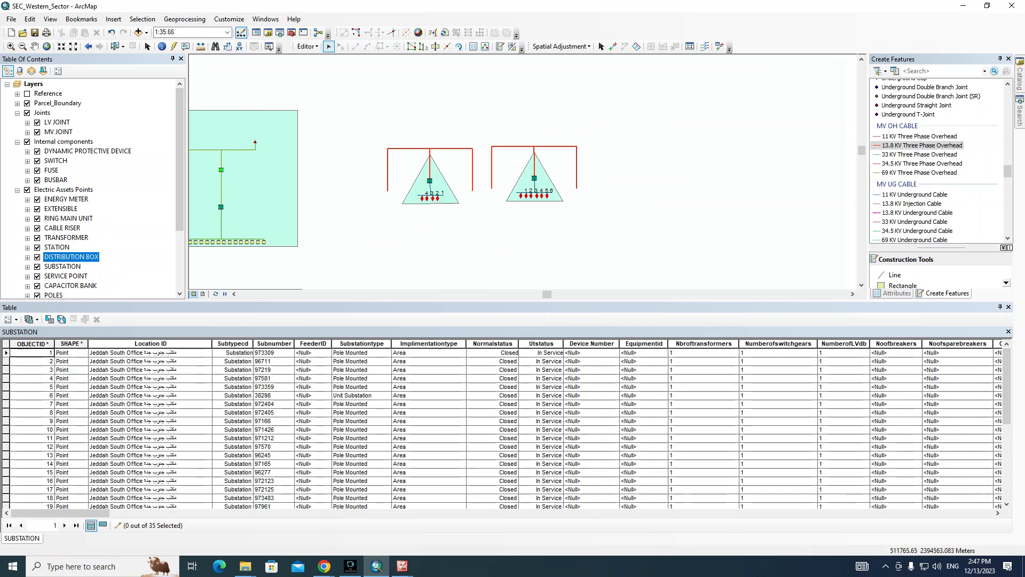
pyautogui.moveTo(375, 198); pyautogui.dragTo(418, 221)
pyautogui.moveTo(480, 177); pyautogui.dragTo(396, 196)
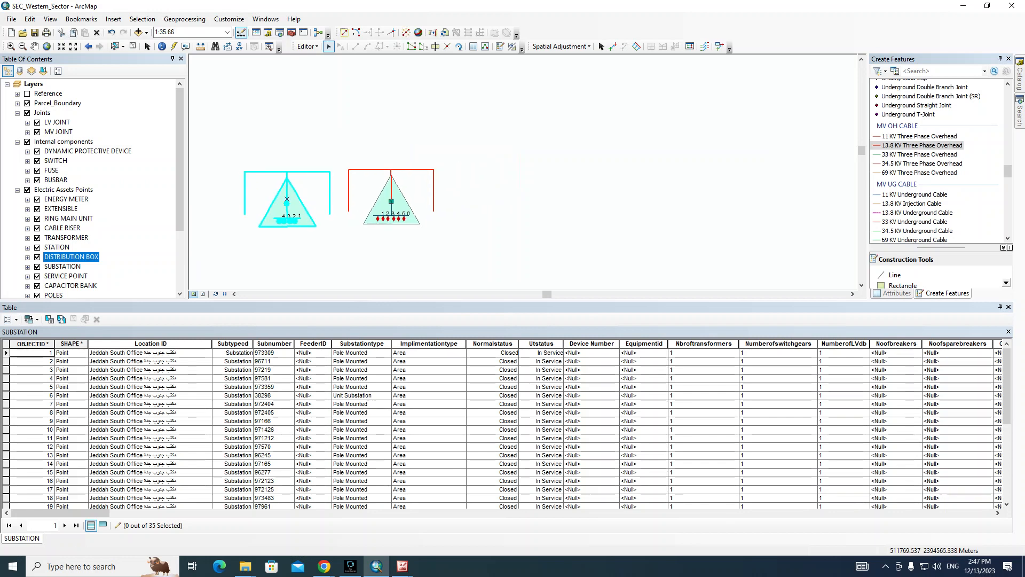
pyautogui.press('e')
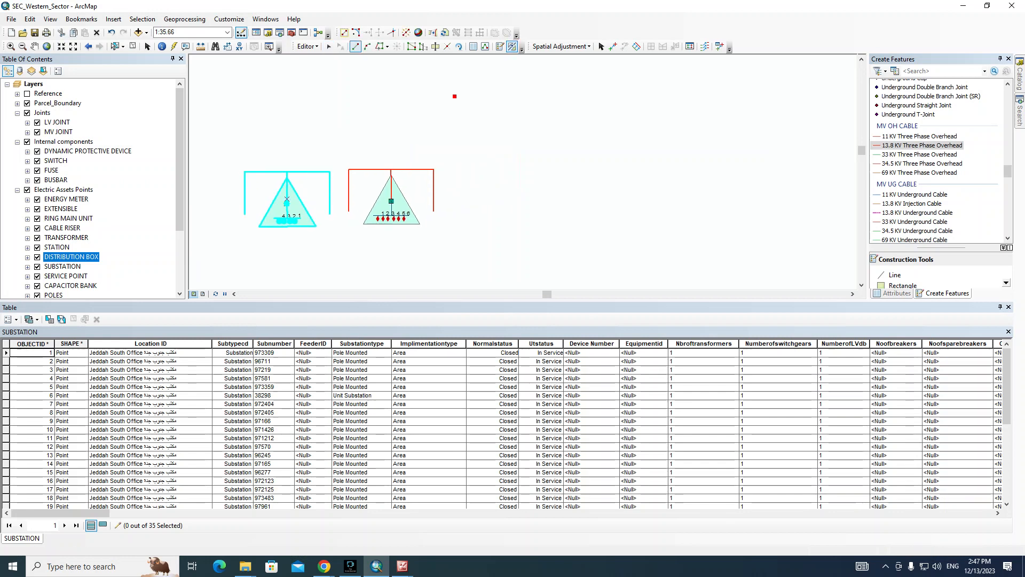
pyautogui.rightClick(330, 189)
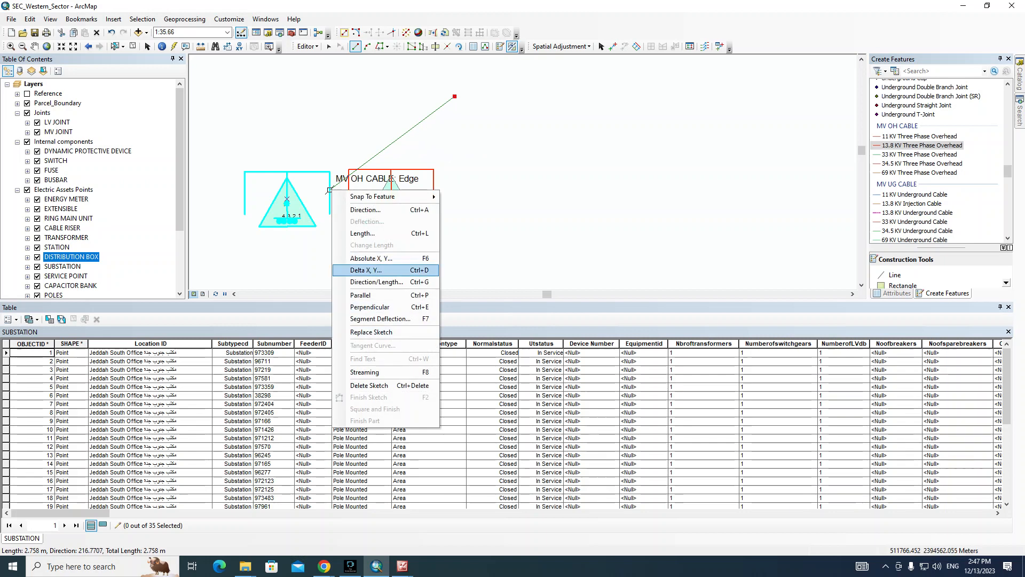
pyautogui.click(361, 295)
pyautogui.press('Escape')
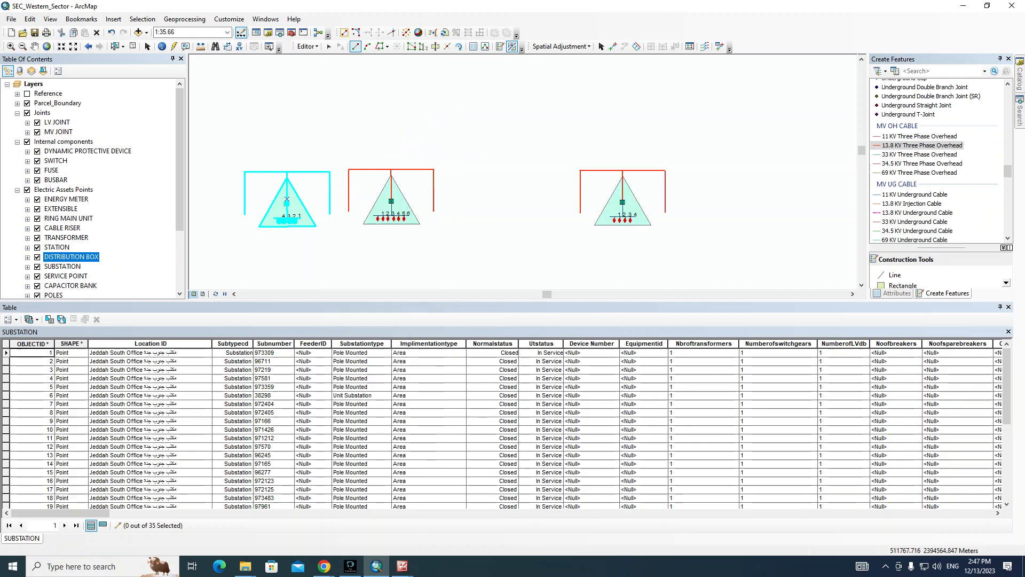
# Step: Select the mirrored four-feeder substation with all its components and move it beside substation point 973309
pyautogui.click(329, 47)
pyautogui.moveTo(563, 151); pyautogui.dragTo(677, 241)
pyautogui.moveTo(622, 202); pyautogui.dragTo(527, 138)
pyautogui.scroll(-2, 528, 137)
pyautogui.scroll(4, 527, 138)
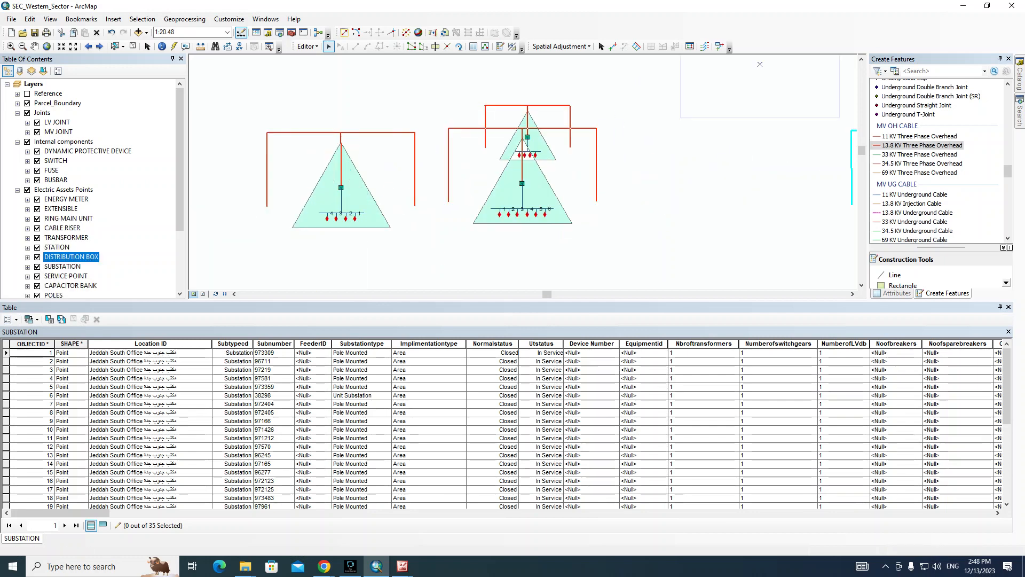
pyautogui.scroll(-4, 527, 137)
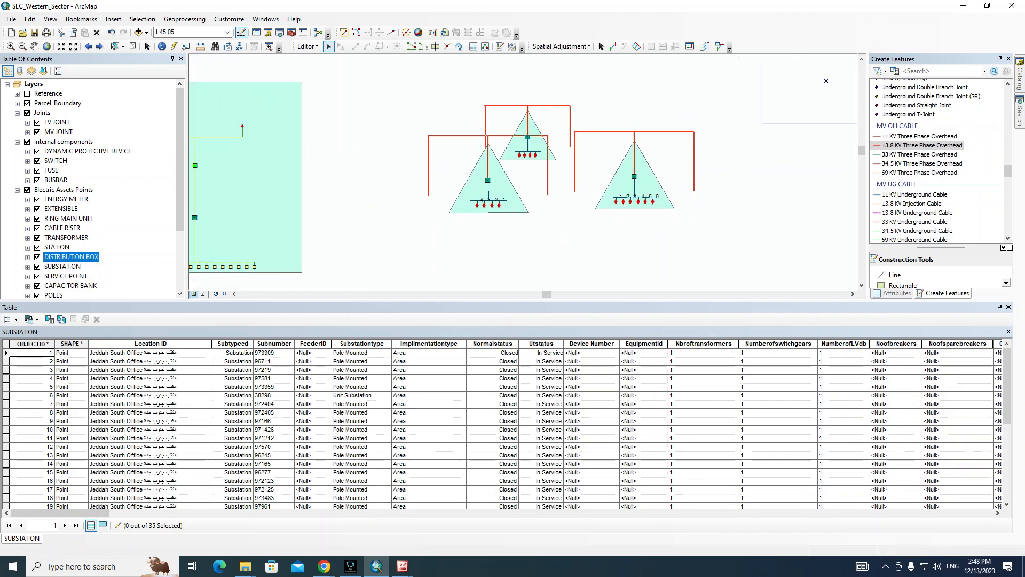
pyautogui.scroll(4, 528, 137)
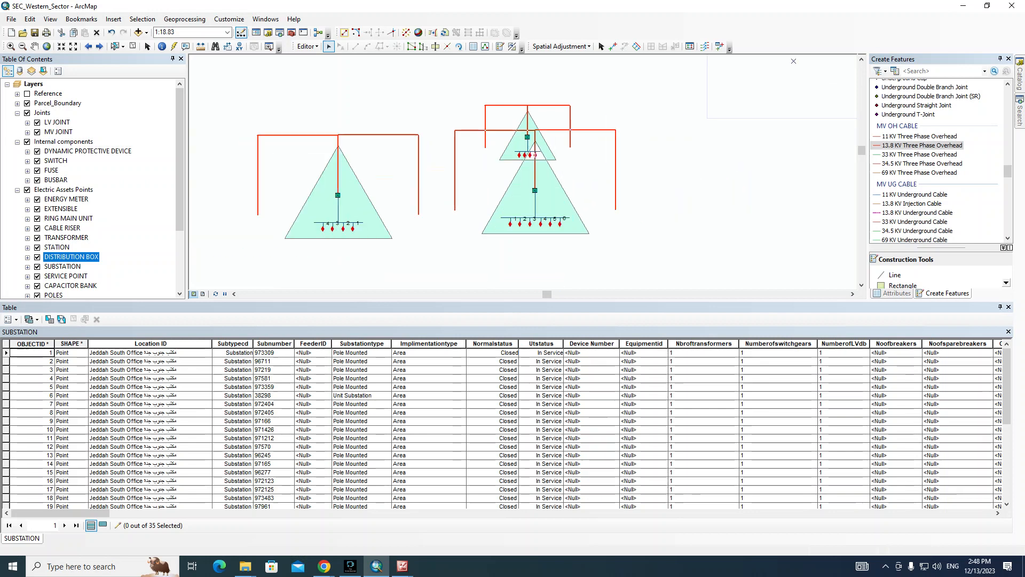
pyautogui.scroll(-6, 527, 137)
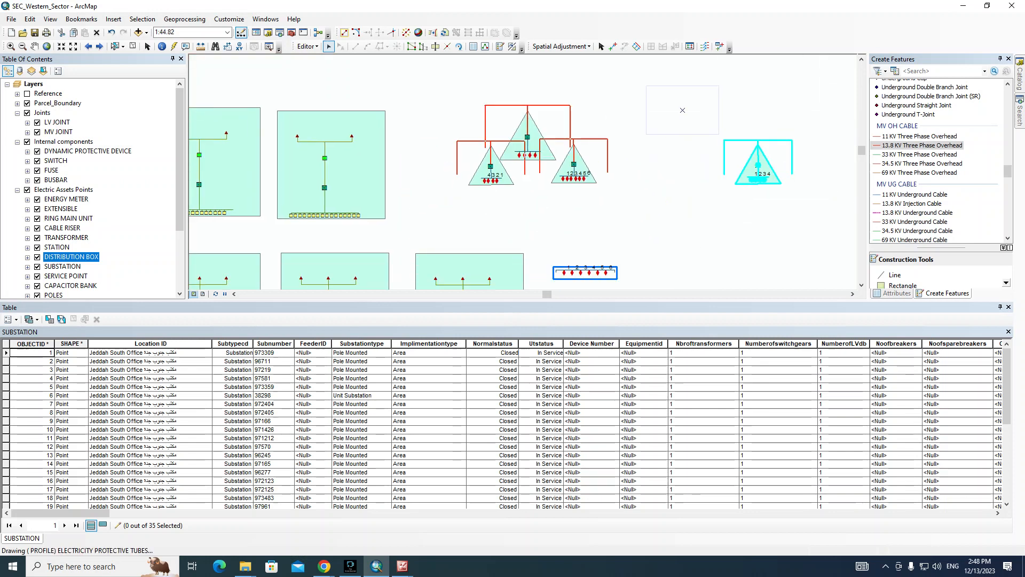
pyautogui.scroll(6, 636, 105)
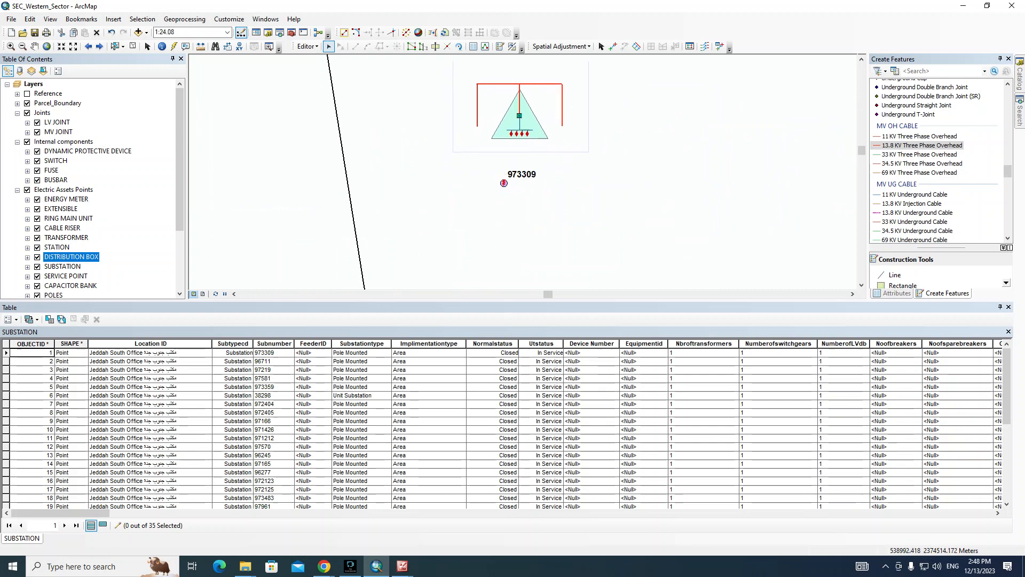
pyautogui.moveTo(510, 78); pyautogui.dragTo(512, 132)
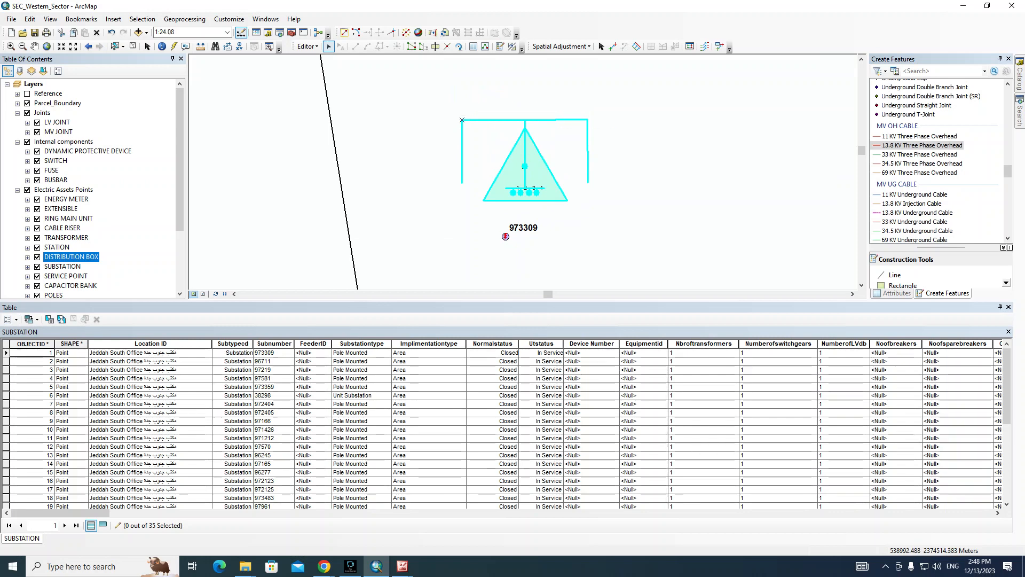
# Step: Snap the unit's overhead line corner to the black boundary line and rotate the unit so its overhead line follows that boundary
pyautogui.moveTo(462, 119); pyautogui.dragTo(345, 219)
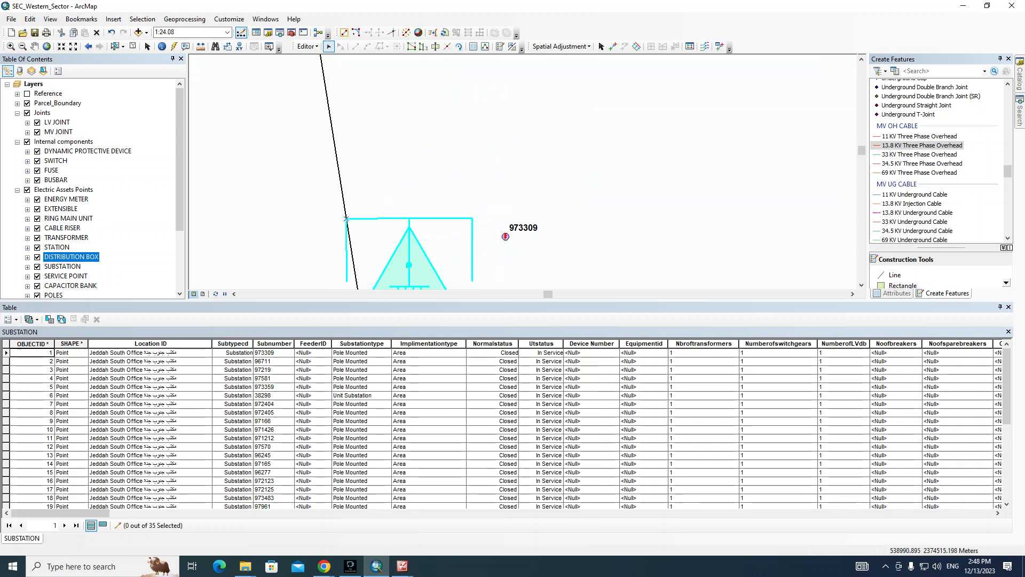
pyautogui.click(459, 47)
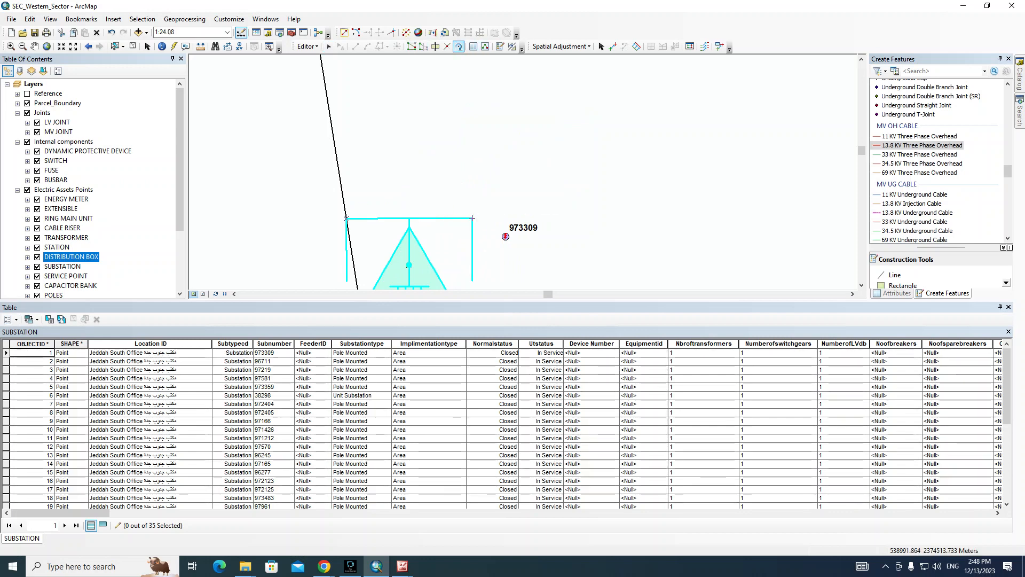
pyautogui.moveTo(472, 218); pyautogui.dragTo(326, 93)
pyautogui.click(329, 47)
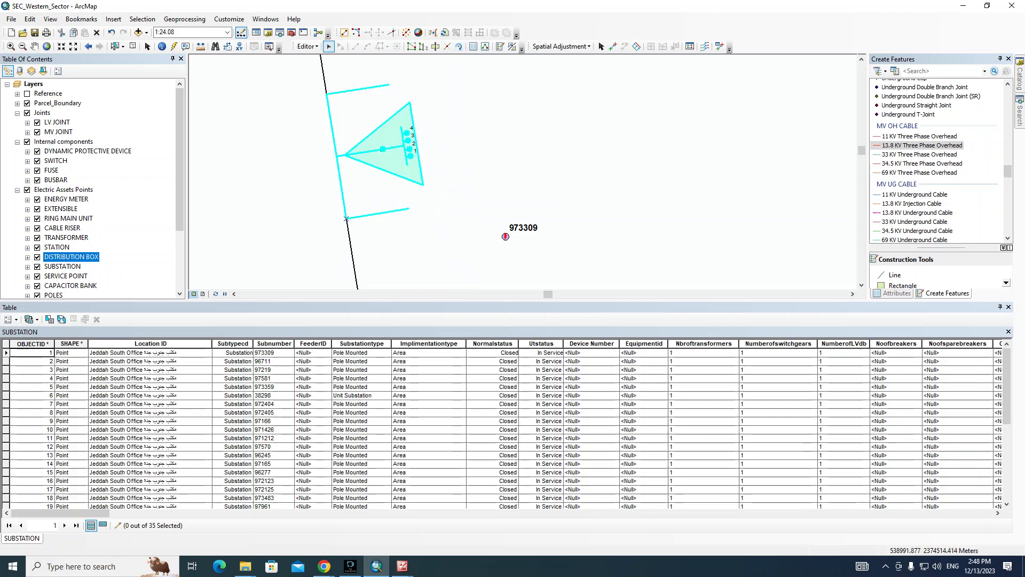
# Step: Move the rotated unit off the boundary and snap its overhead line junction vertex onto substation point 973309
pyautogui.moveTo(385, 149); pyautogui.dragTo(712, 135)
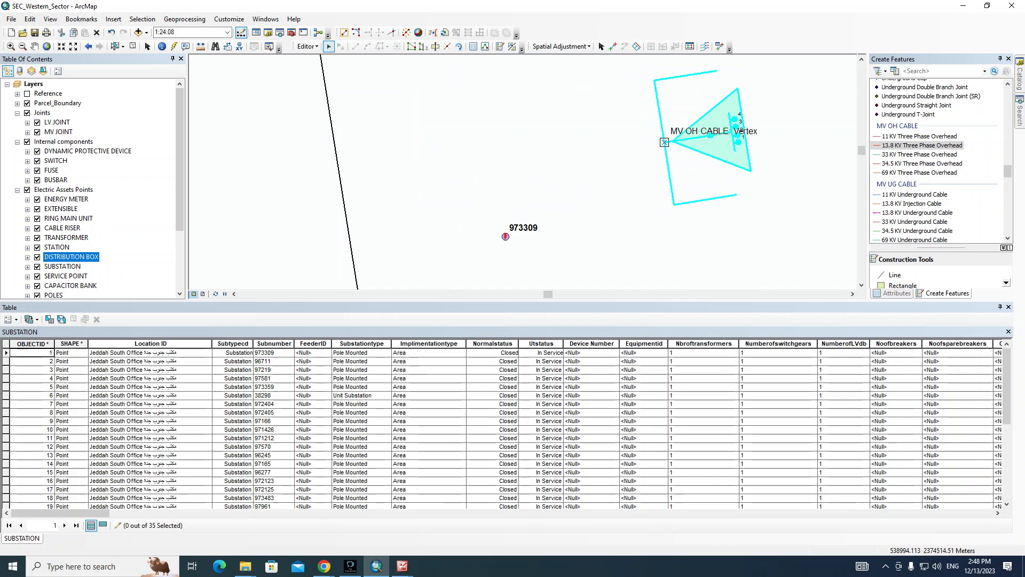
pyautogui.moveTo(664, 142); pyautogui.dragTo(505, 236)
pyautogui.scroll(3, 505, 236)
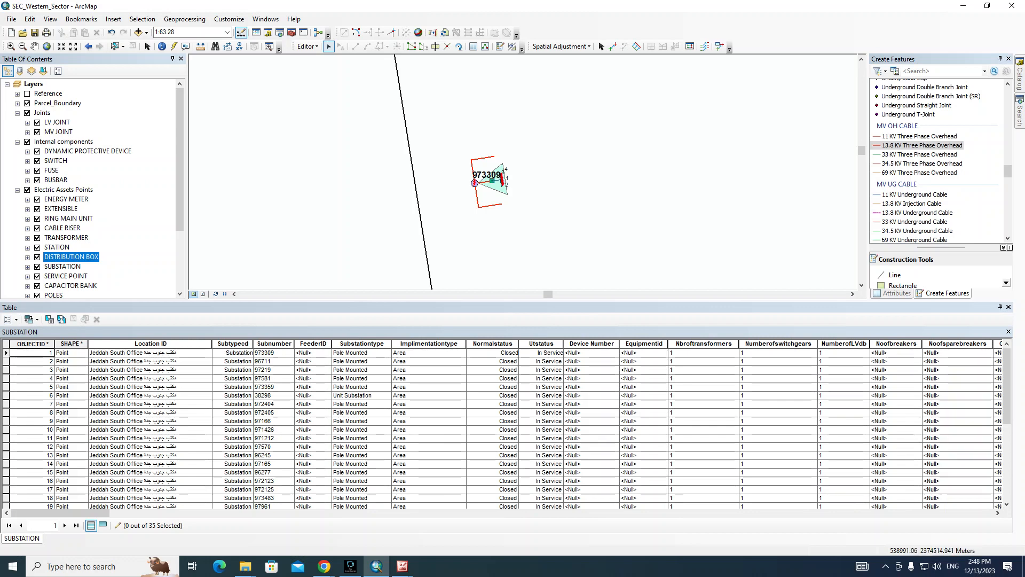
pyautogui.scroll(3, 479, 178)
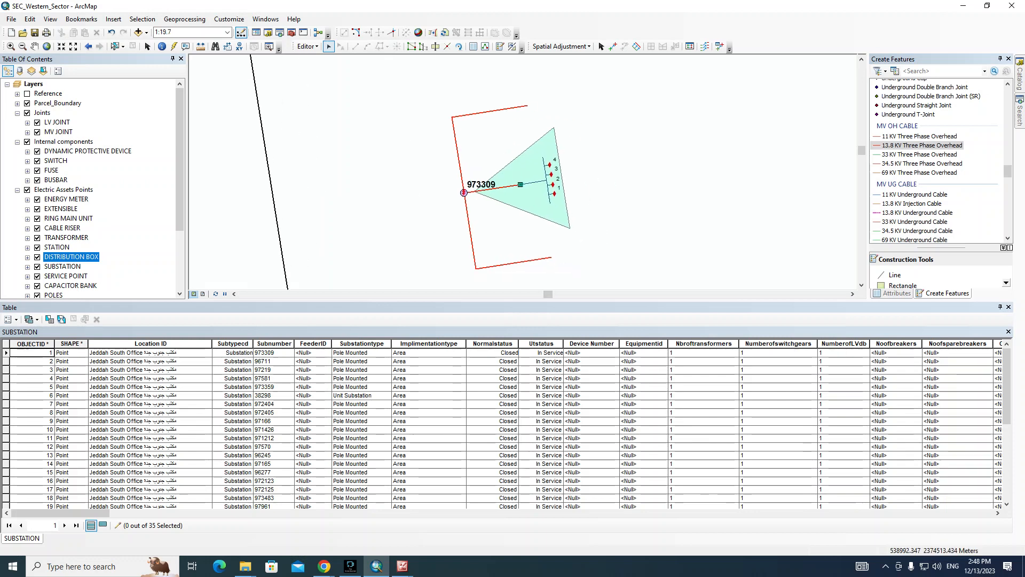
# Step: Select an overhead cable of the placed unit to check it at substation point 973309, and clear the selection
pyautogui.click(461, 178)
pyautogui.click(479, 190)
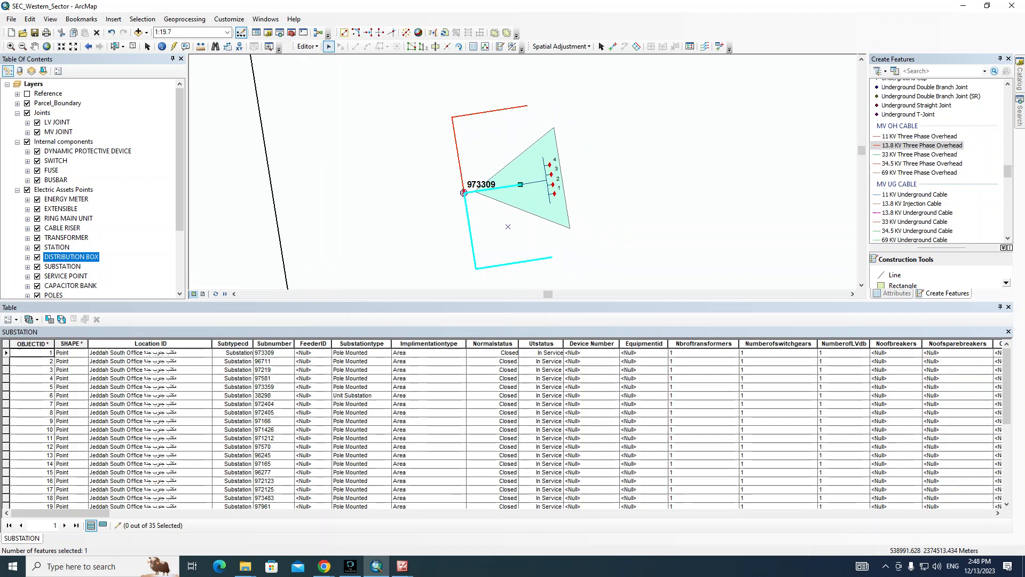
pyautogui.click(507, 227)
pyautogui.moveTo(508, 226); pyautogui.dragTo(479, 222)
pyautogui.scroll(-3, 474, 175)
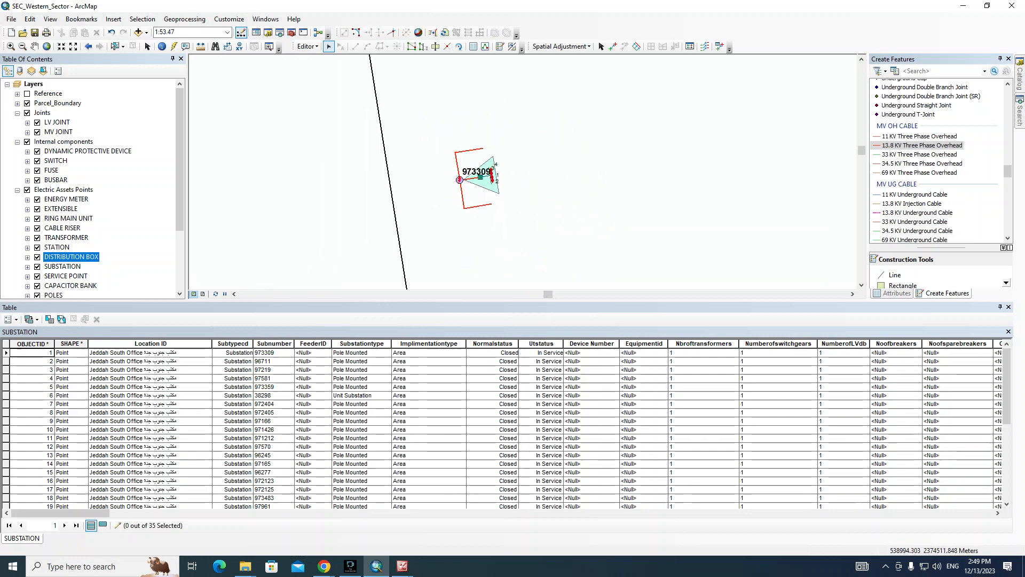
pyautogui.moveTo(473, 175); pyautogui.dragTo(481, 189)
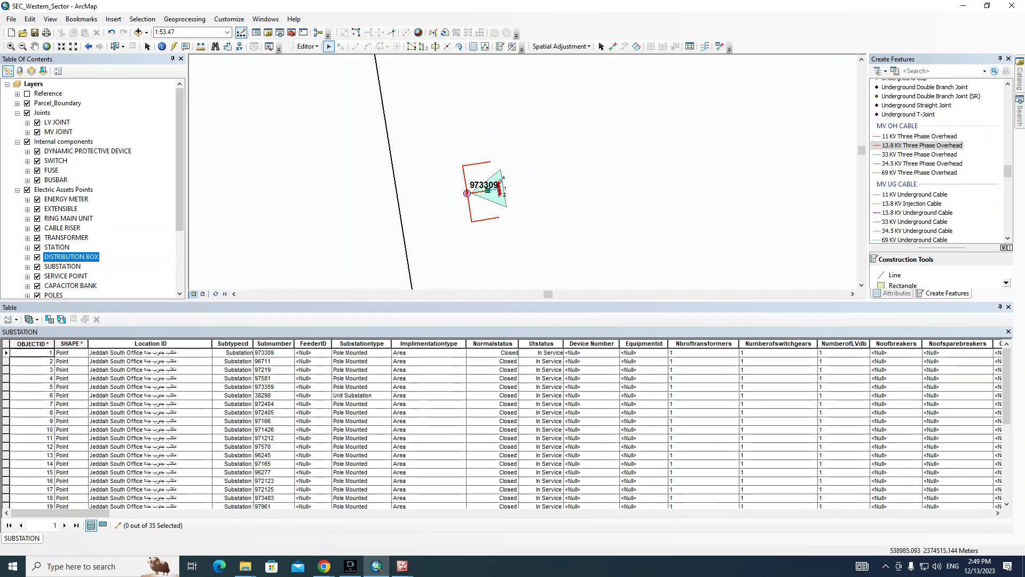
# Step: Open the RING MAIN UNIT attribute table and pan the map to the RMU 4 Way record
pyautogui.scroll(-3, 91, 187)
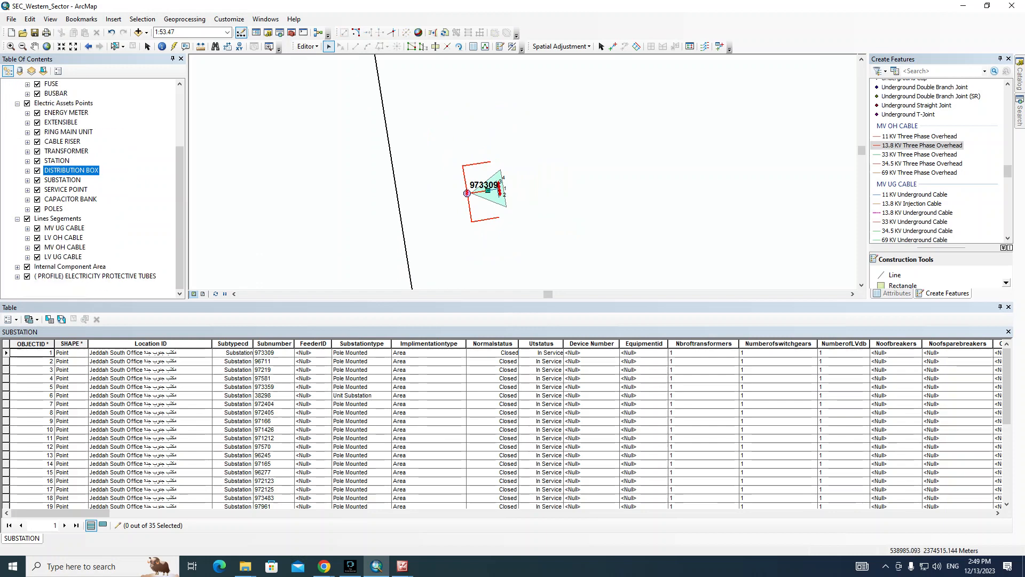
pyautogui.click(68, 132)
pyautogui.rightClick(71, 132)
pyautogui.click(101, 163)
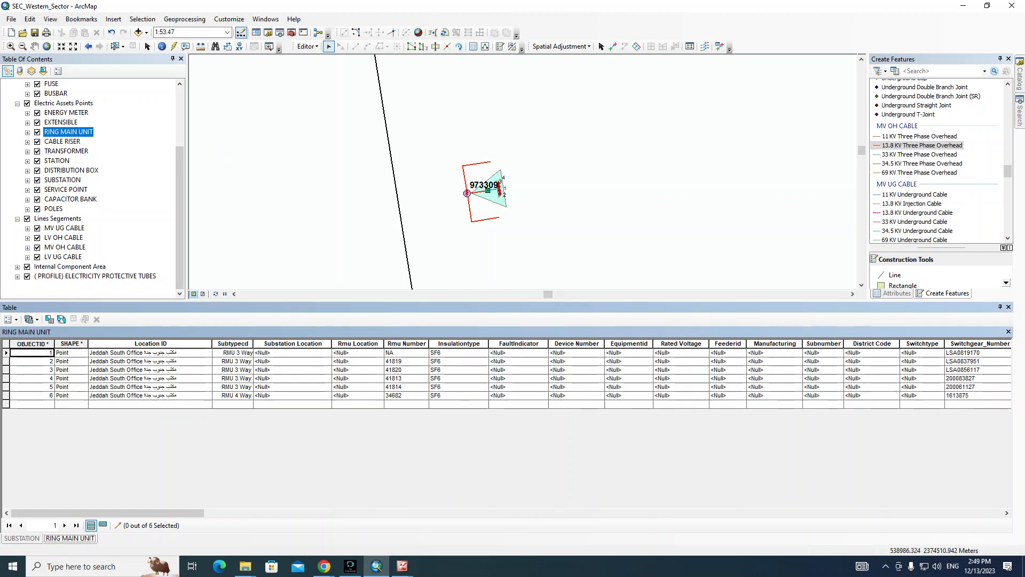
pyautogui.rightClick(6, 395)
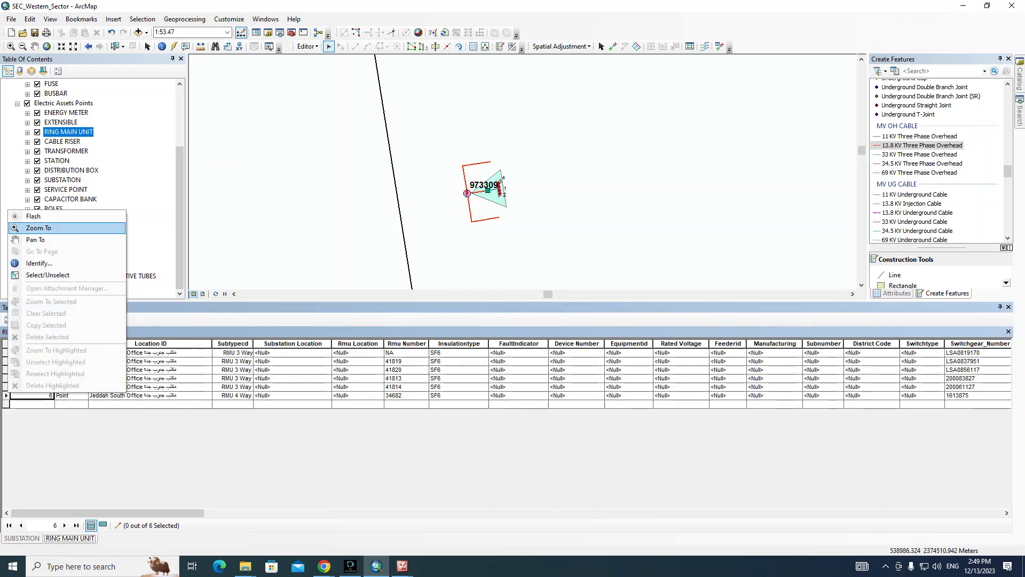
pyautogui.click(40, 240)
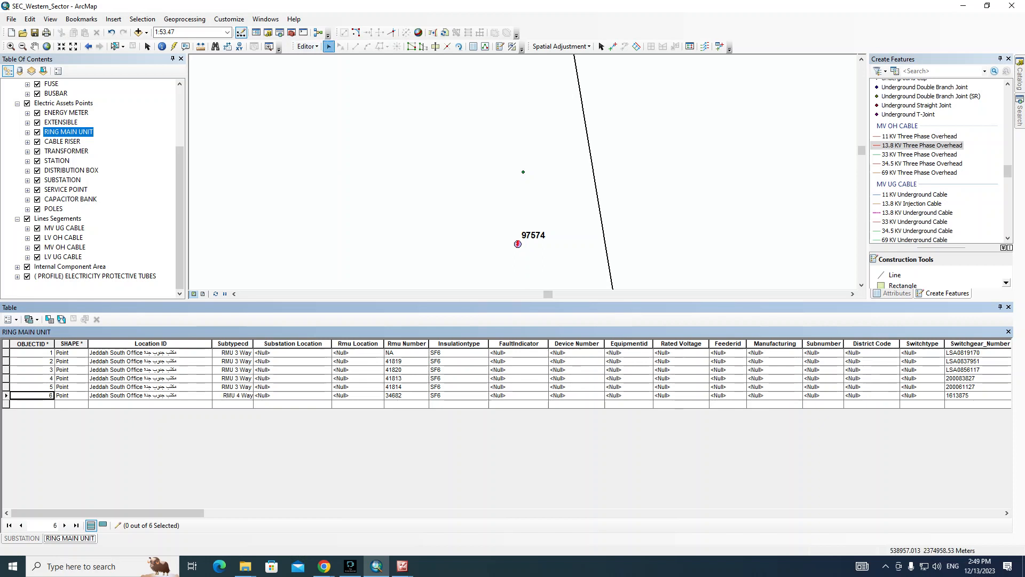
# Step: Try to open the photo hyperlinked to the RMU 4 Way point near substation 97574
pyautogui.click(174, 46)
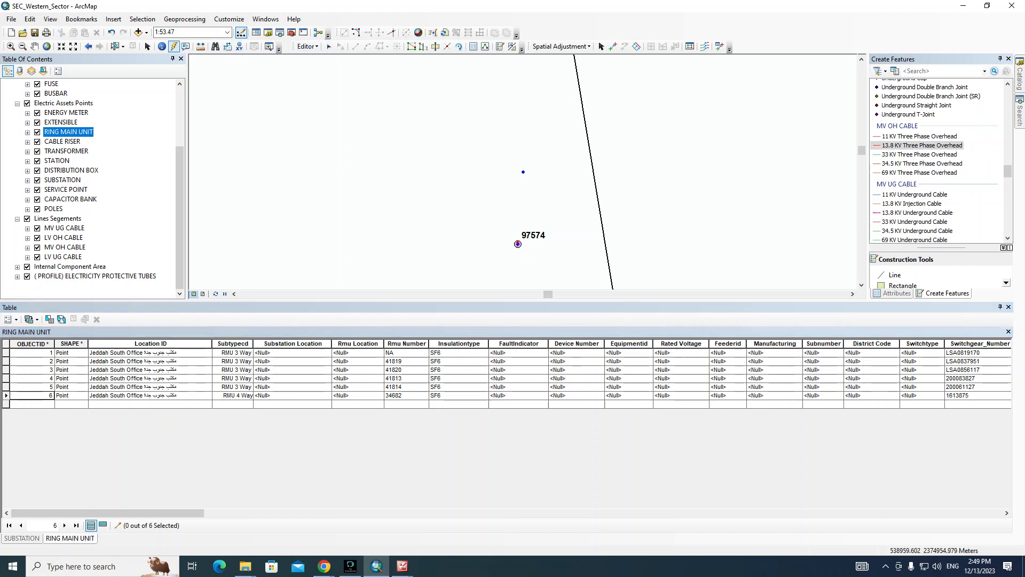
pyautogui.click(523, 172)
pyautogui.press('Return')
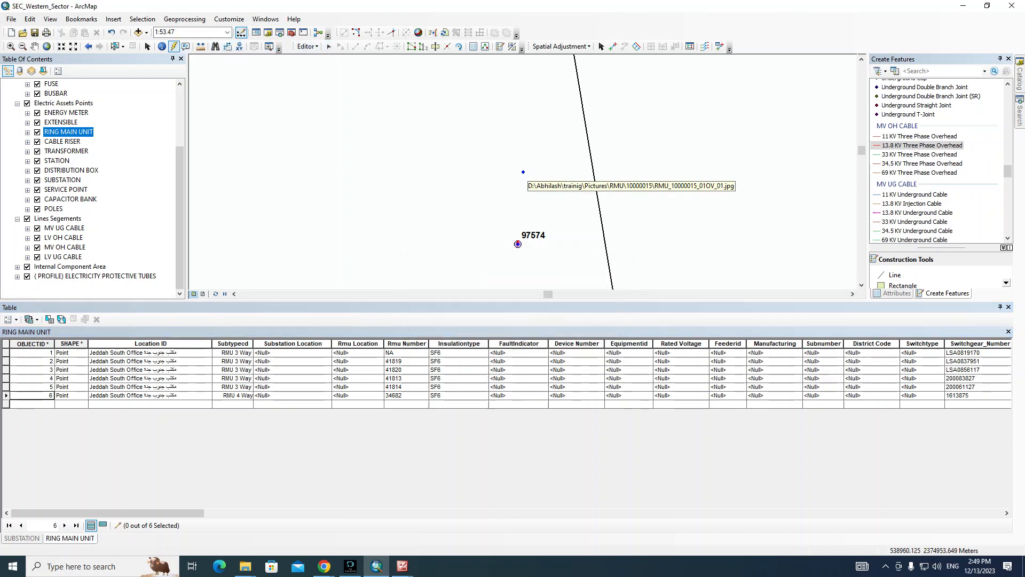
pyautogui.moveTo(530, 172); pyautogui.dragTo(495, 181)
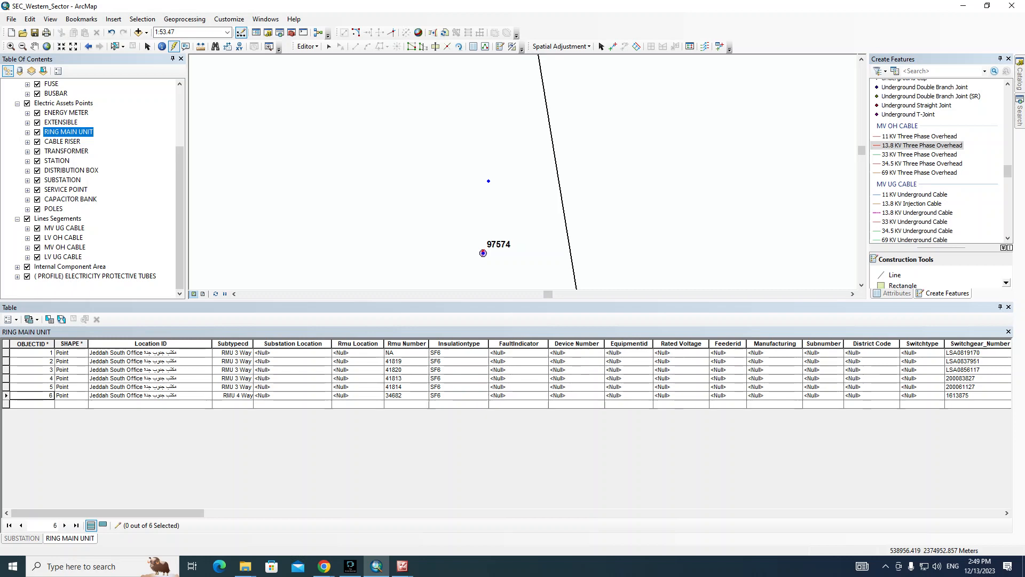
# Step: Select the first record in the RING MAIN UNIT table and pan the map to its point
pyautogui.click(6, 352)
pyautogui.rightClick(6, 353)
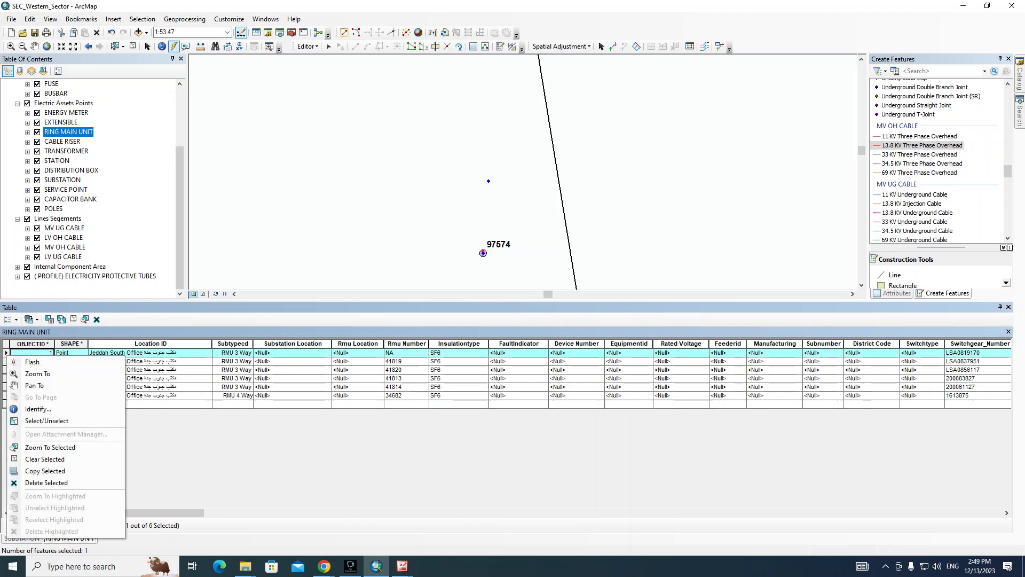
pyautogui.click(33, 385)
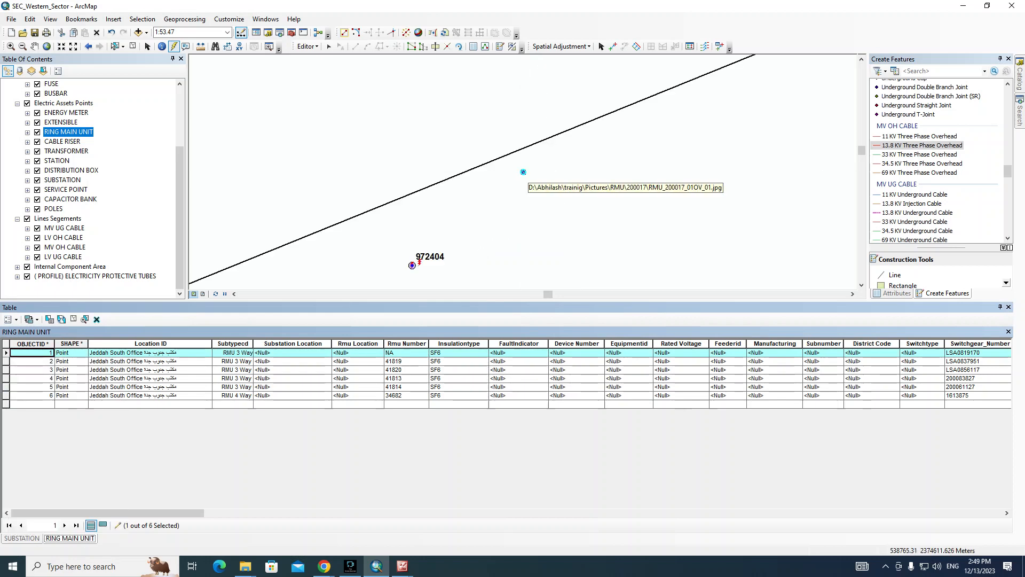
# Step: Open the photo hyperlinked to the selected ring main unit, rotate it clockwise and zoom in to examine the equipment
pyautogui.click(523, 172)
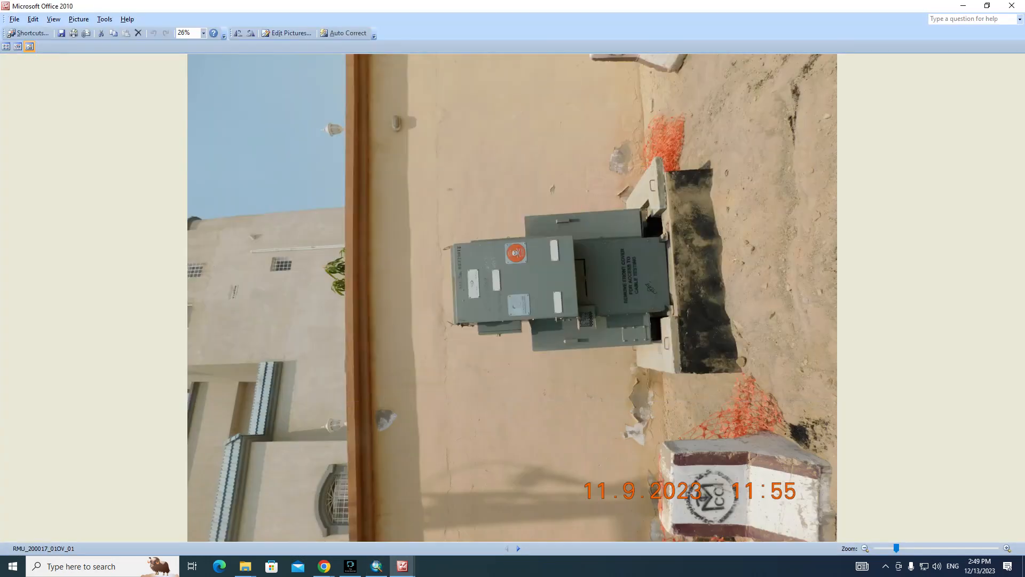
pyautogui.click(250, 32)
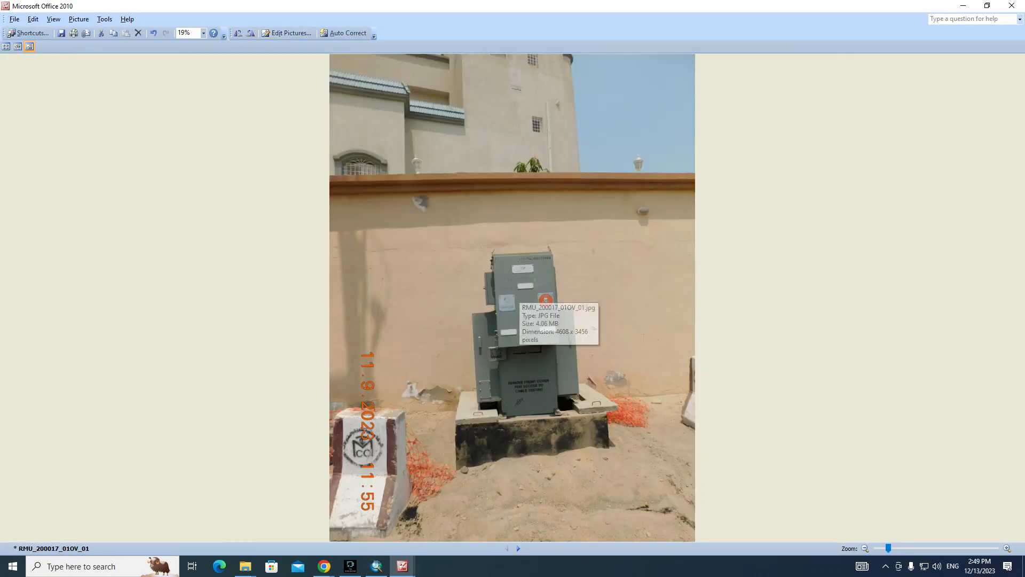
pyautogui.scroll(2, 540, 267)
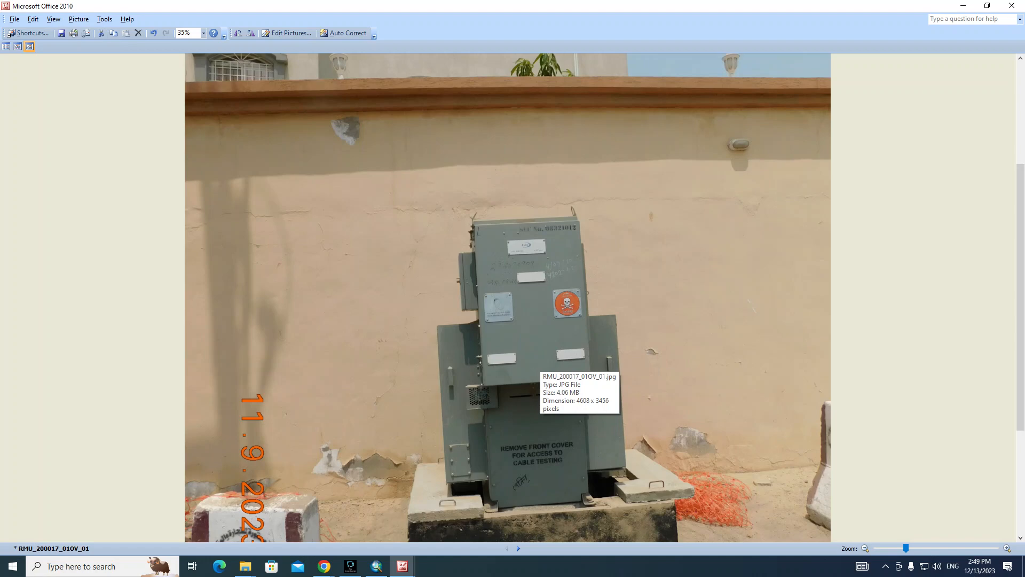
# Step: Return to ArcMap, go to the Templates bookmark and copy the two-switch ring main unit template to the free space beside it
pyautogui.hotkey('alt', 'Tab')
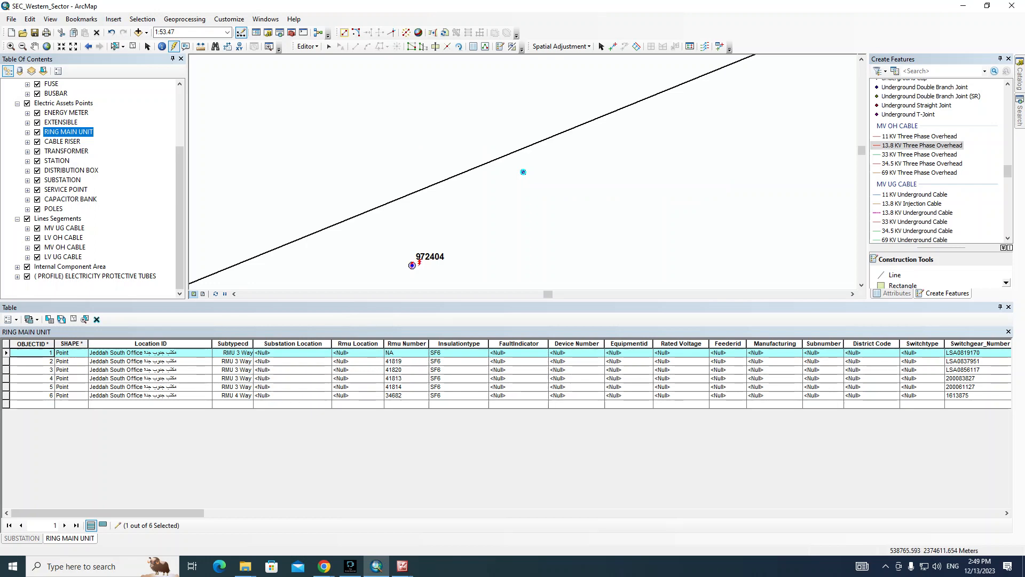
pyautogui.click(81, 19)
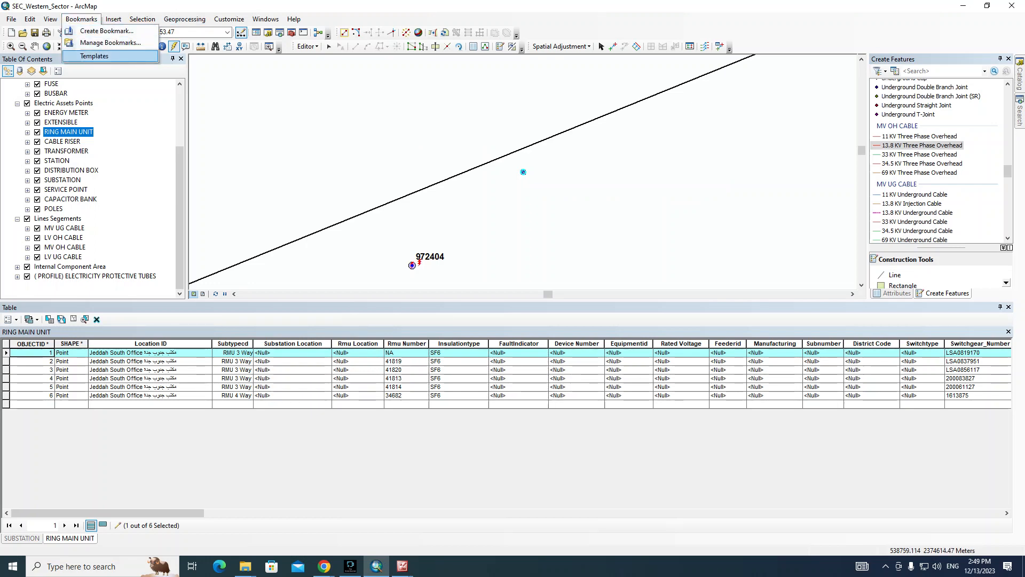
pyautogui.click(94, 55)
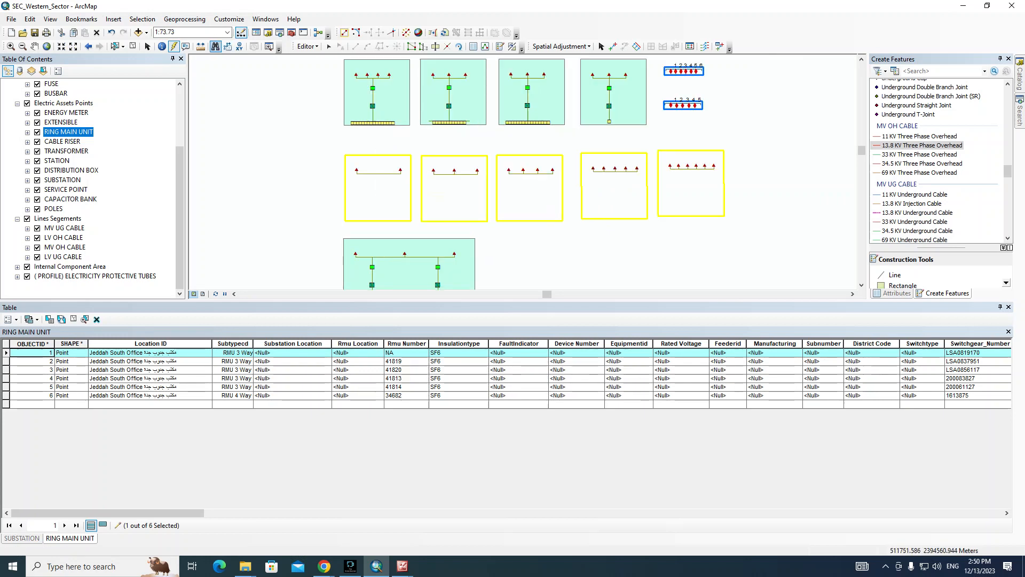
pyautogui.click(328, 46)
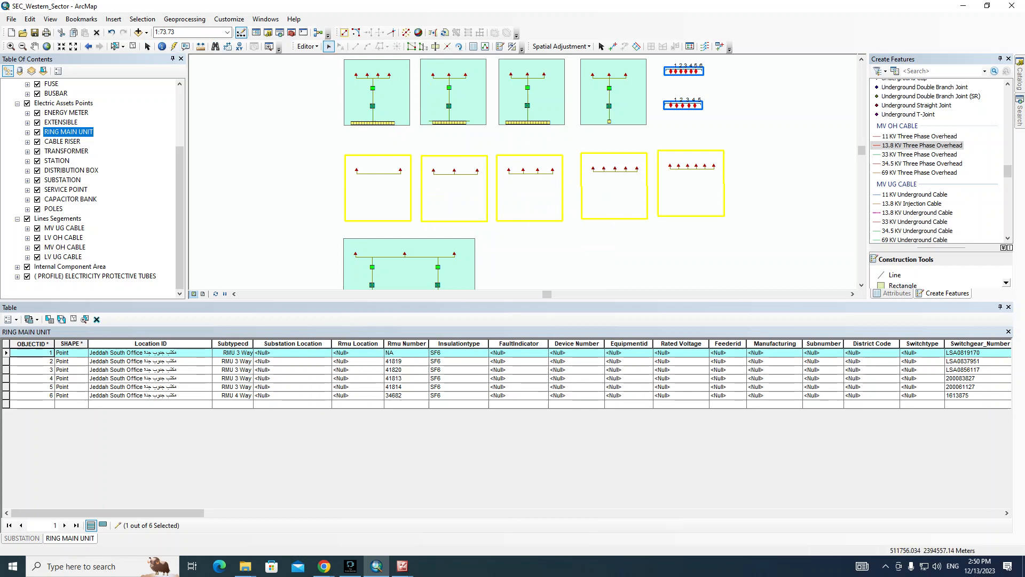
pyautogui.moveTo(402, 226); pyautogui.dragTo(415, 230)
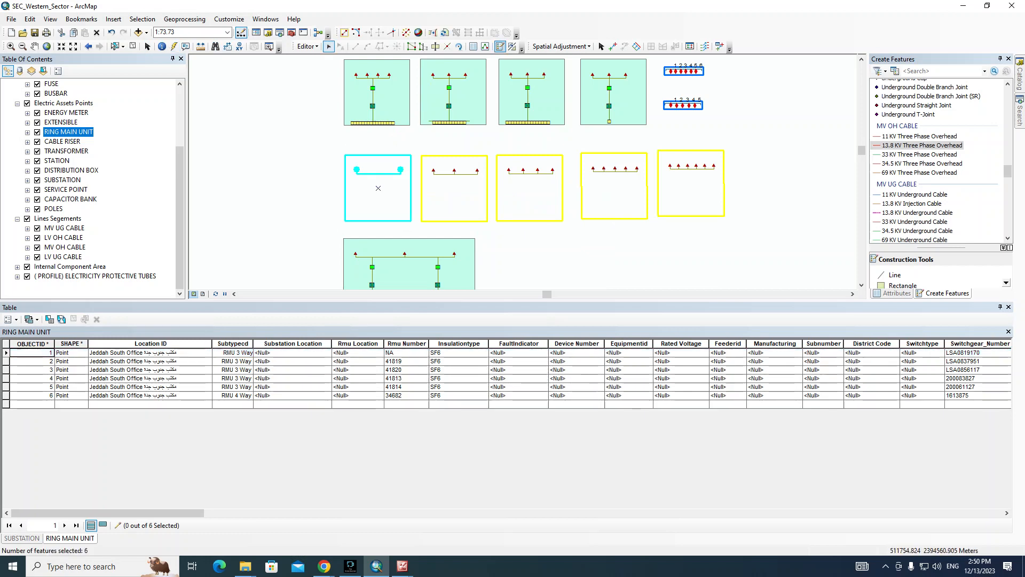
pyautogui.click(512, 47)
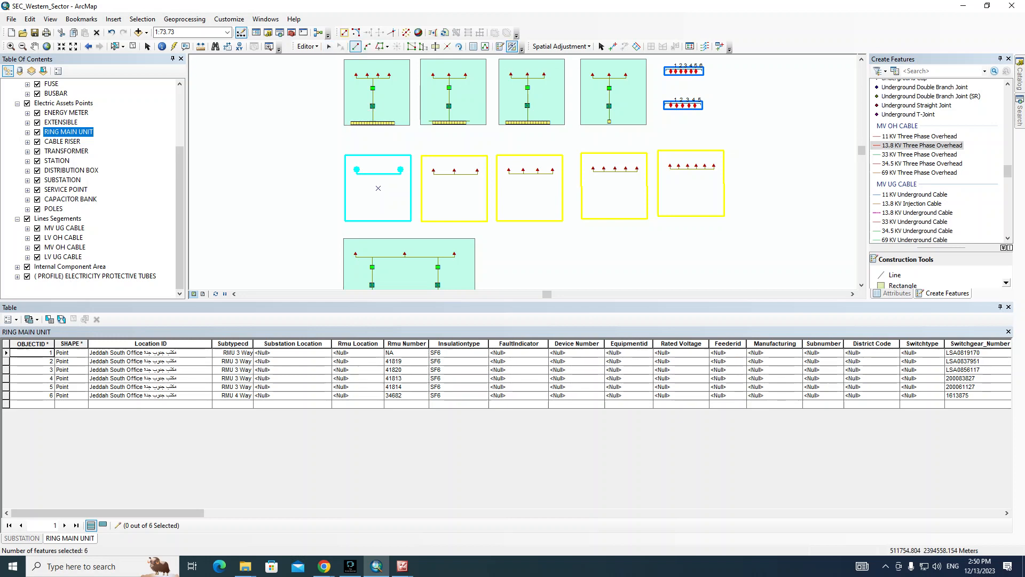
pyautogui.click(328, 130)
pyautogui.rightClick(345, 172)
pyautogui.click(374, 277)
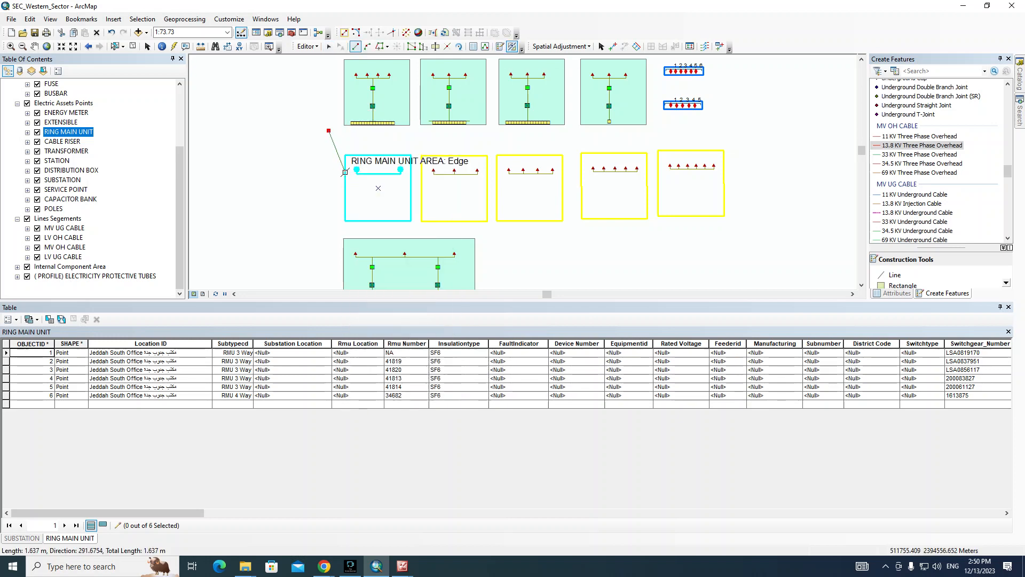
pyautogui.click(328, 224)
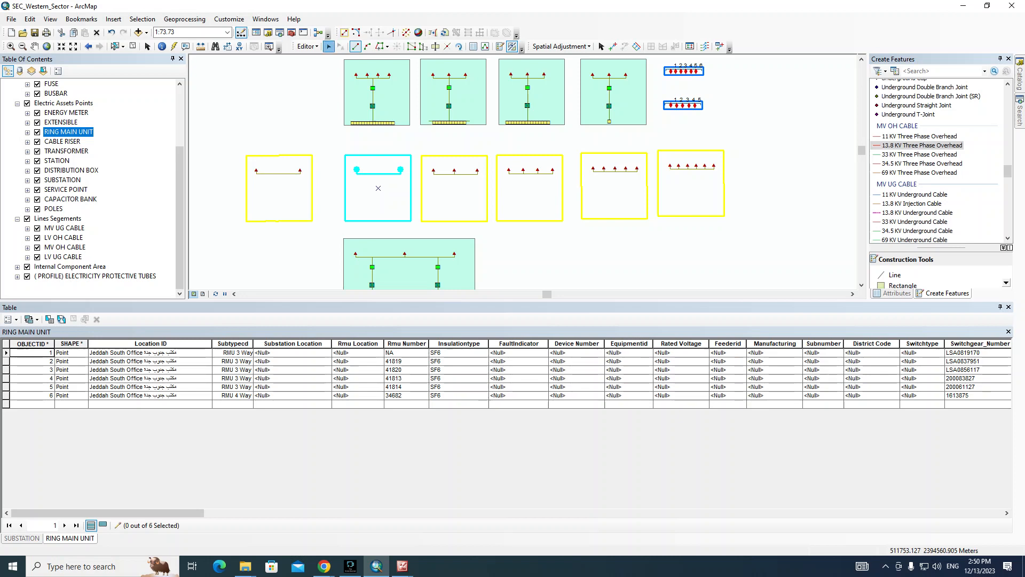
# Step: Move the copied two-switch template near the ring main unit point by substation 972404, with its upper-left corner on the black line
pyautogui.click(328, 46)
pyautogui.moveTo(236, 145); pyautogui.dragTo(316, 235)
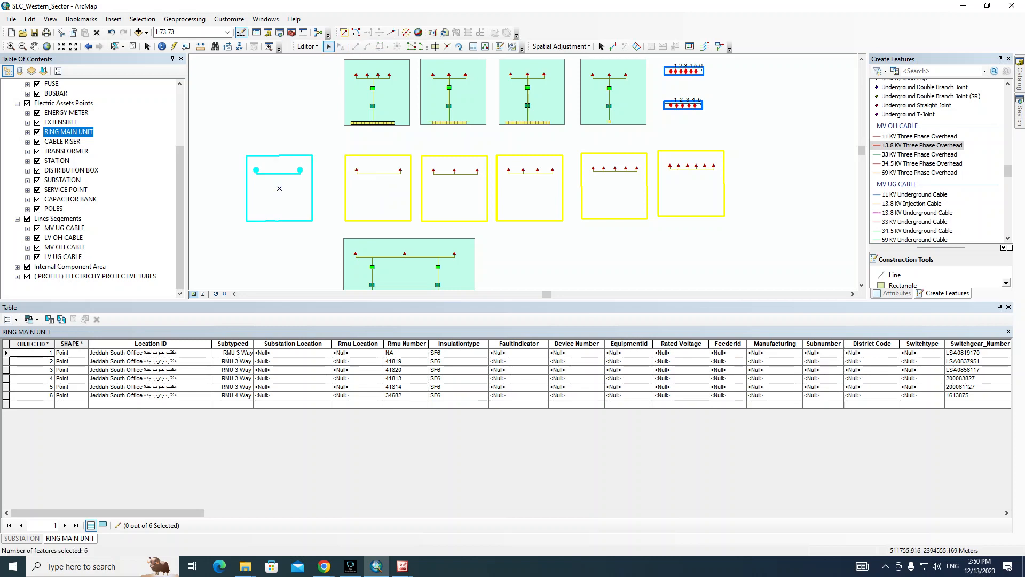
pyautogui.moveTo(279, 188); pyautogui.dragTo(610, 188)
pyautogui.scroll(-3, 308, 120)
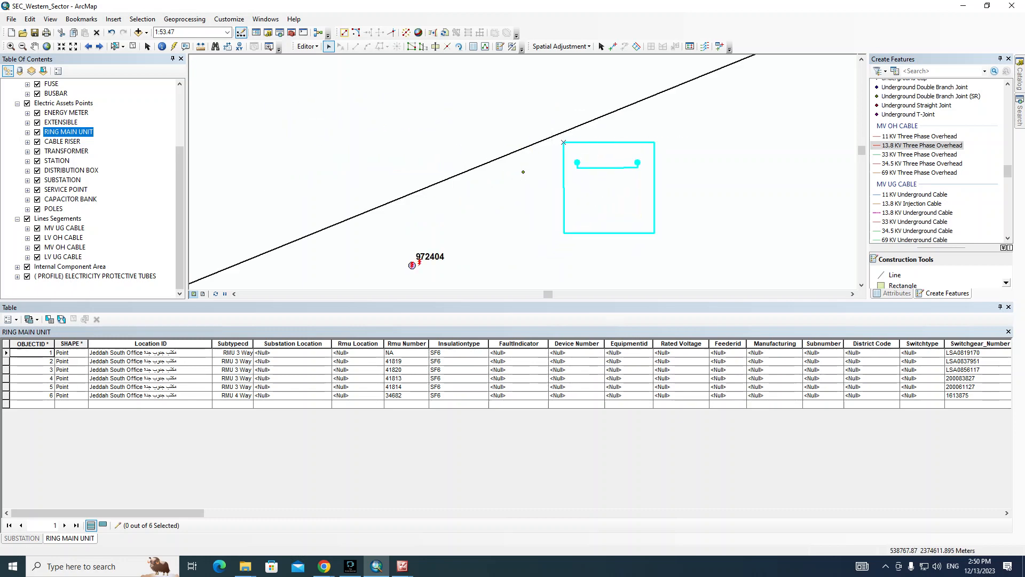
pyautogui.moveTo(564, 141); pyautogui.dragTo(564, 132)
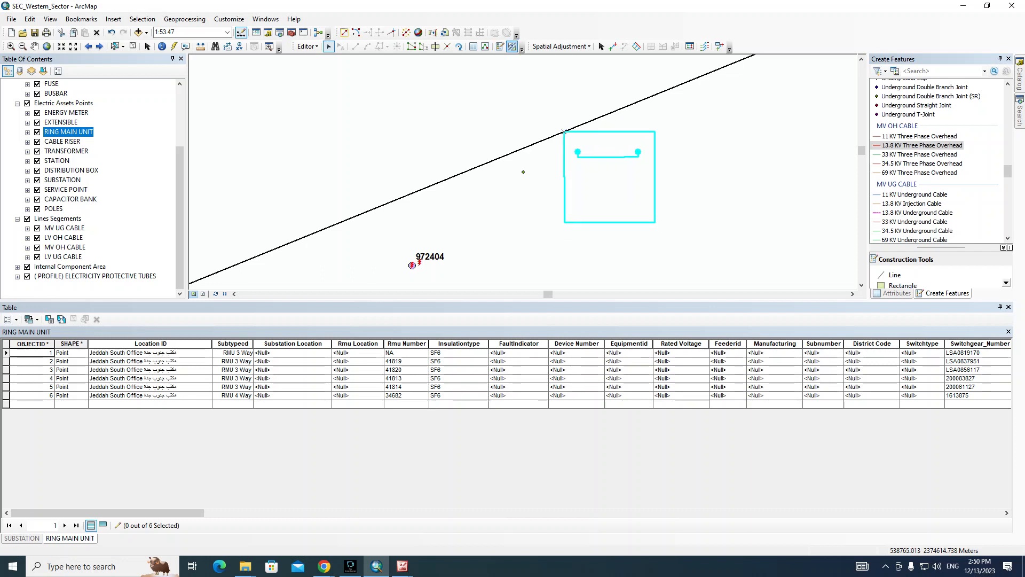
# Step: Rotate the template to align its top edge with the black line, then move it so it encloses the ring main unit point
pyautogui.click(458, 46)
pyautogui.moveTo(579, 117); pyautogui.dragTo(647, 97)
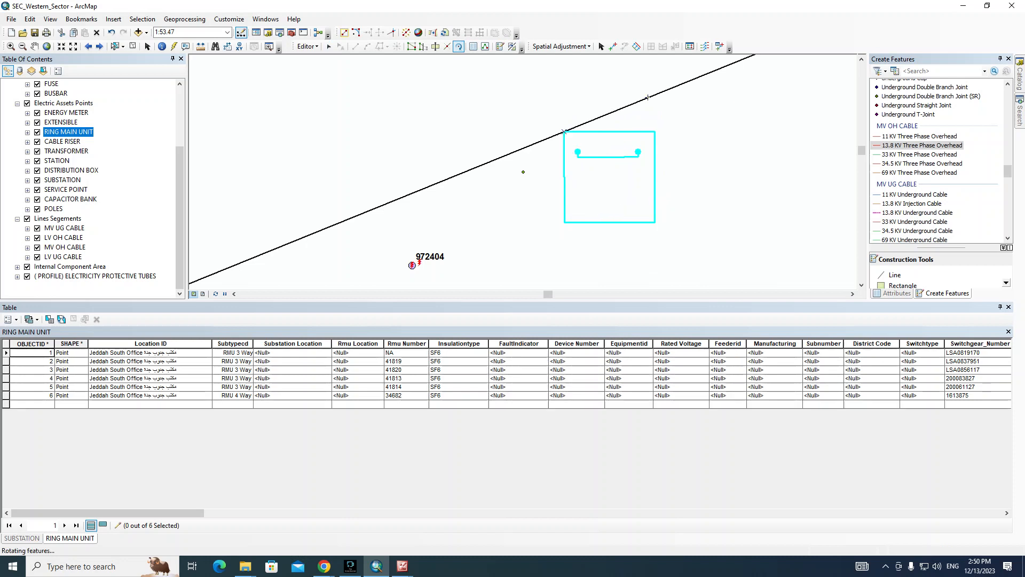
pyautogui.click(329, 46)
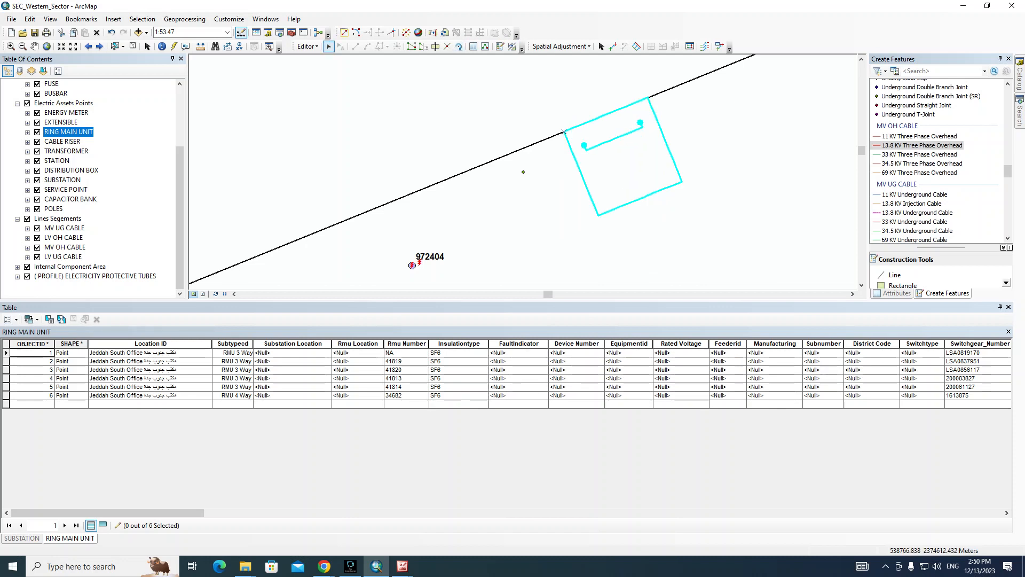
pyautogui.moveTo(608, 159); pyautogui.dragTo(526, 167)
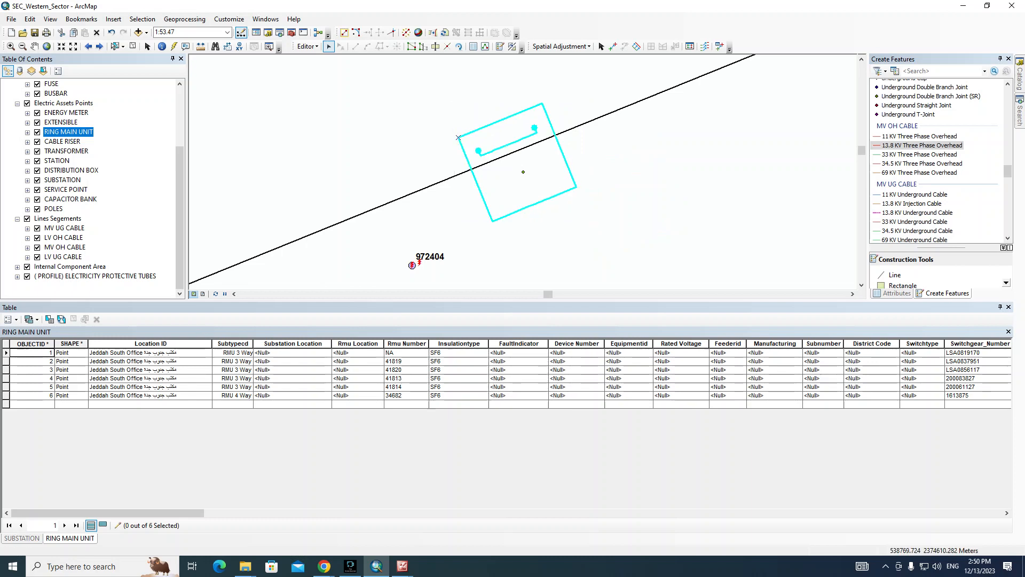
pyautogui.click(614, 213)
pyautogui.moveTo(613, 213); pyautogui.dragTo(554, 225)
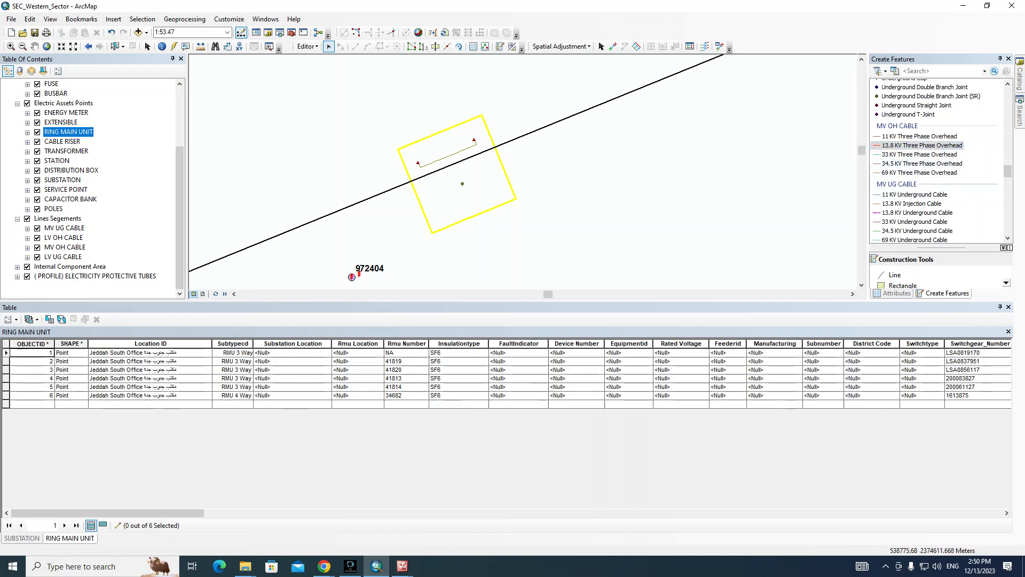
# Step: Draw a 13.8 KV Underground Cable from the template's right switch: 0.325 m outward, 0.25 m perpendicular, then down past the area's lower edge
pyautogui.click(917, 212)
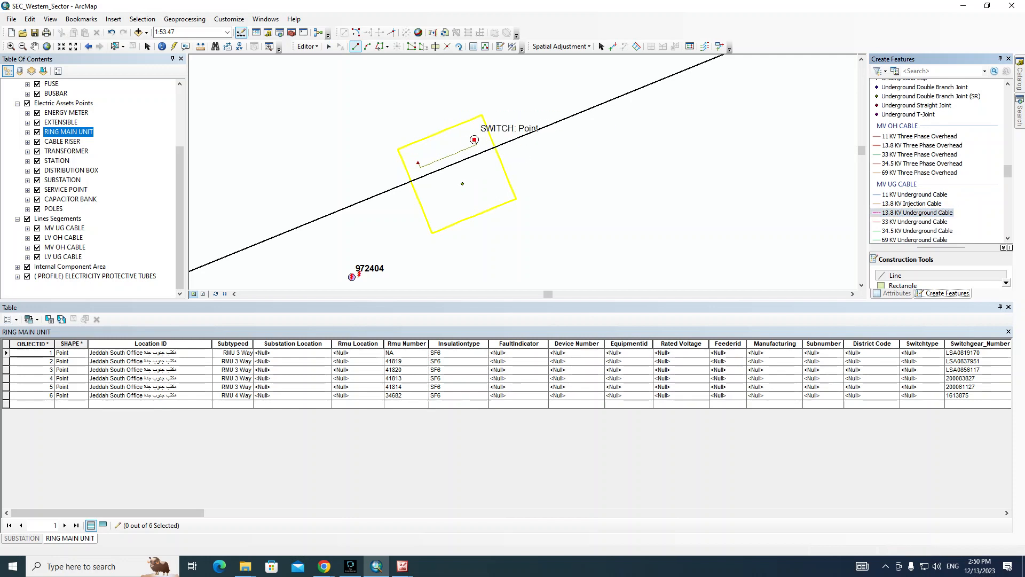
pyautogui.click(474, 140)
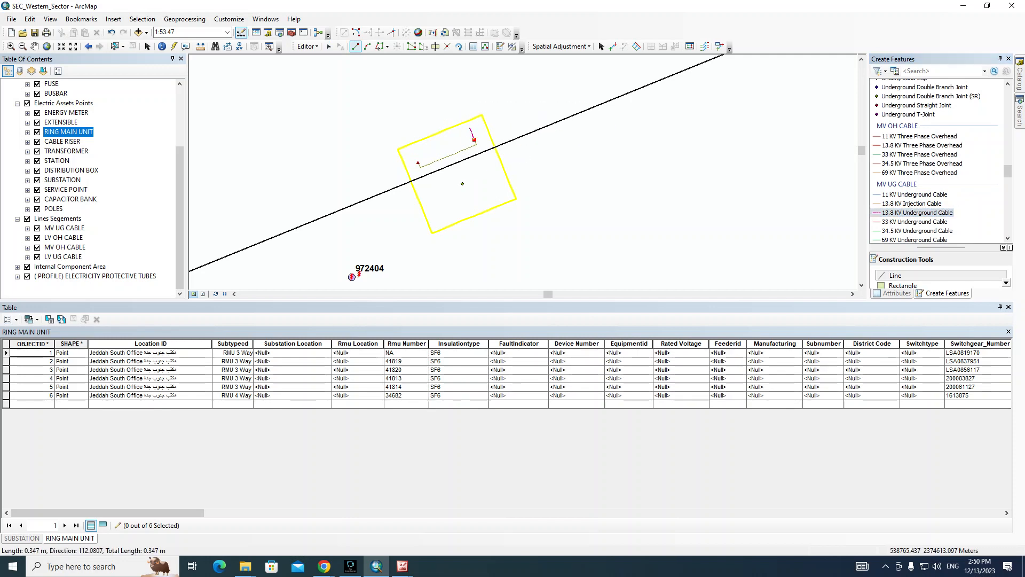
pyautogui.hotkey('ctrl', 'l')
pyautogui.write('0.33')
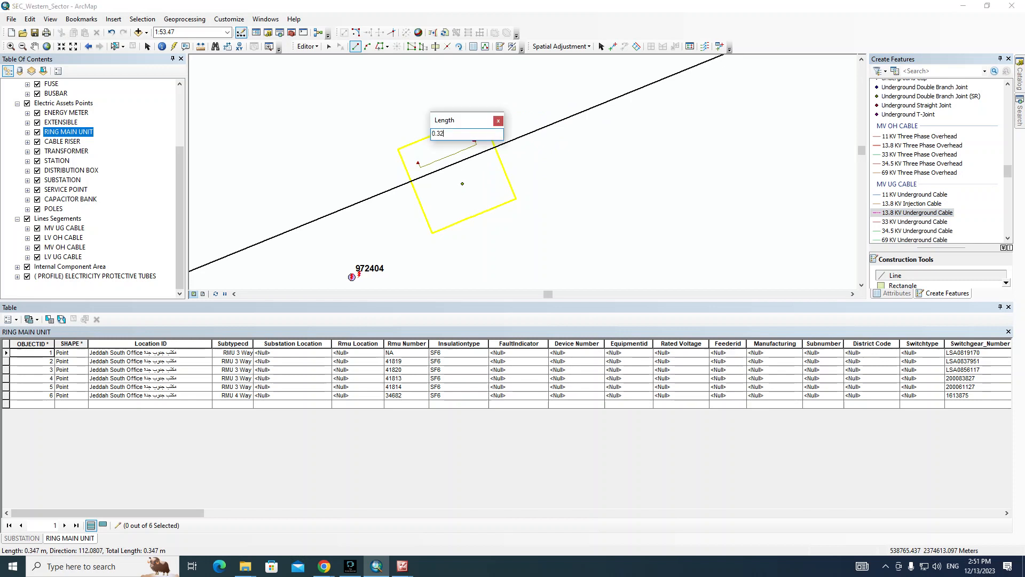
pyautogui.press('Return')
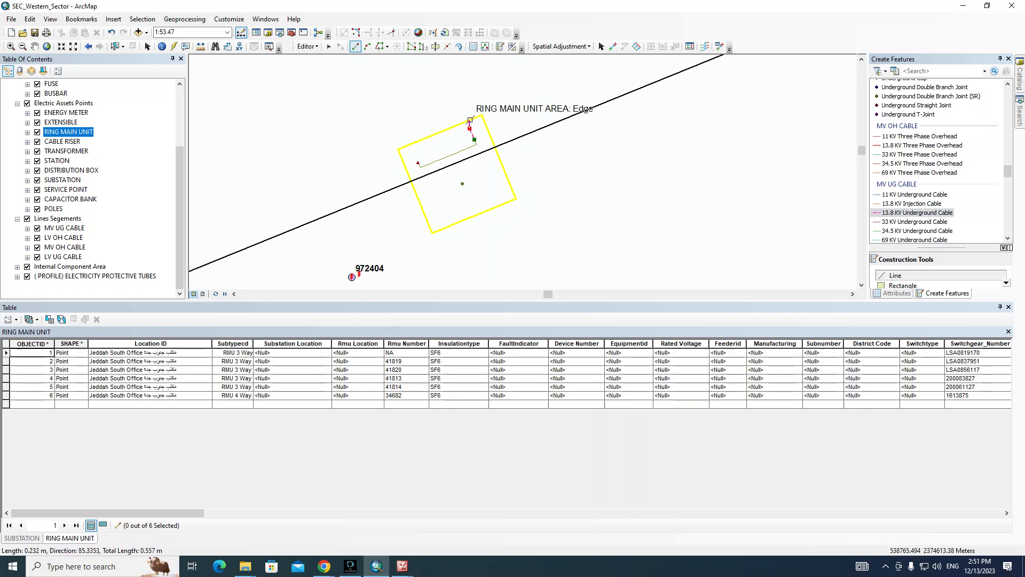
pyautogui.hotkey('ctrl', 'p')
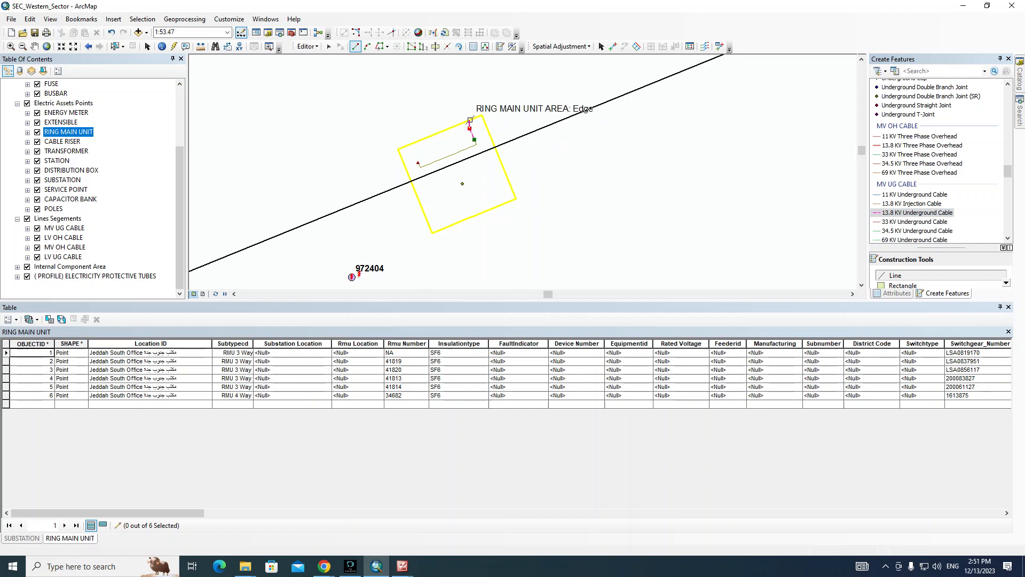
pyautogui.hotkey('ctrl', 'l')
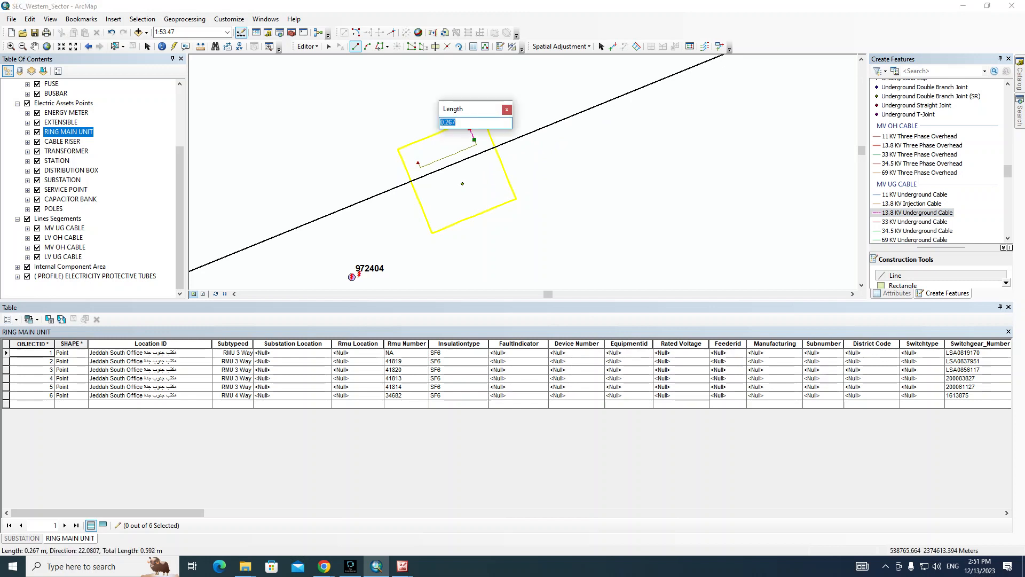
pyautogui.write('0.25')
pyautogui.press('Return')
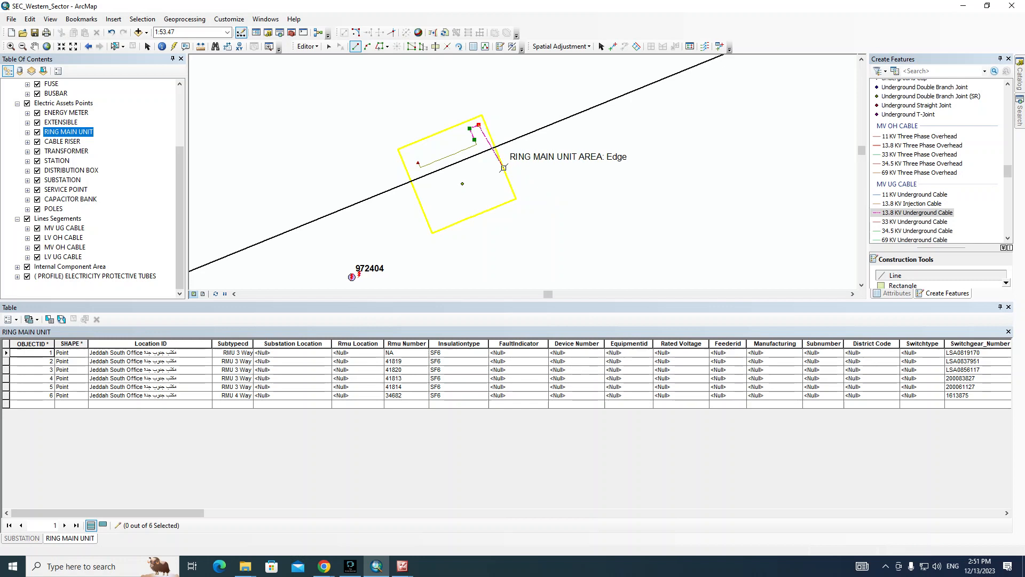
pyautogui.doubleClick(534, 263)
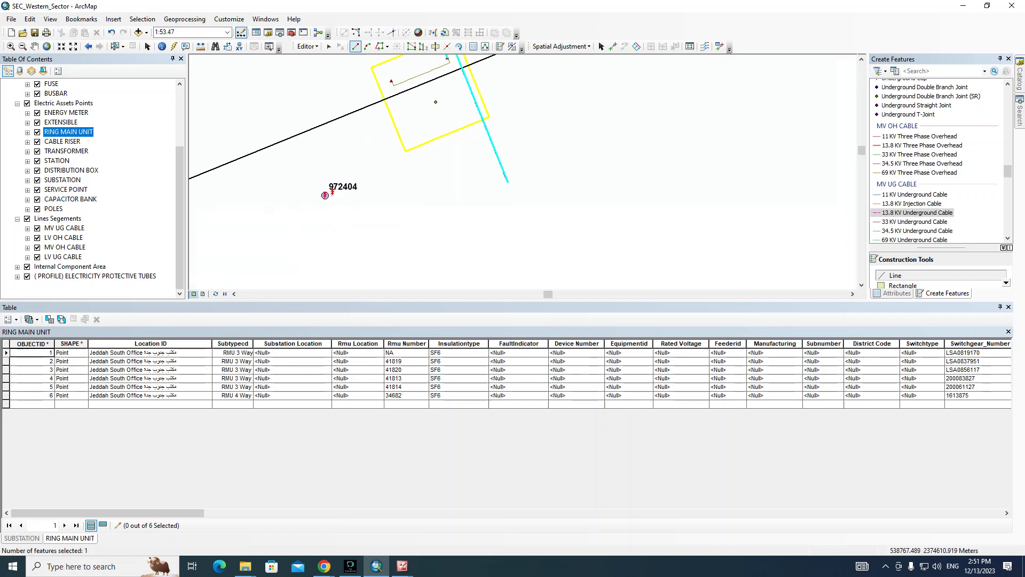
# Step: Draw a second 13.8 KV Underground Cable from the left switch, looping over and outside the ring main unit area and down past it
pyautogui.moveTo(463, 68); pyautogui.dragTo(520, 162)
pyautogui.click(449, 174)
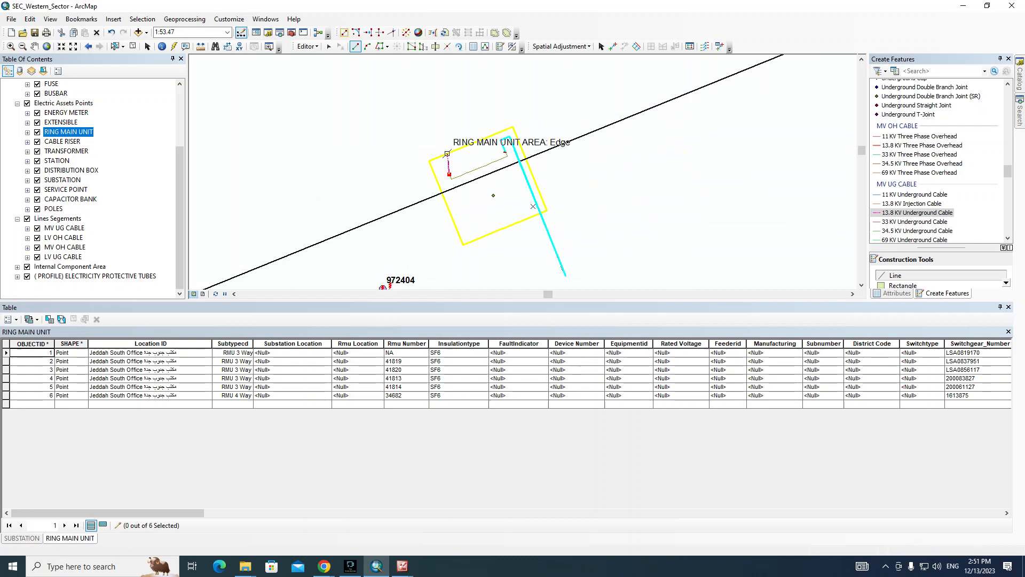
pyautogui.click(438, 145)
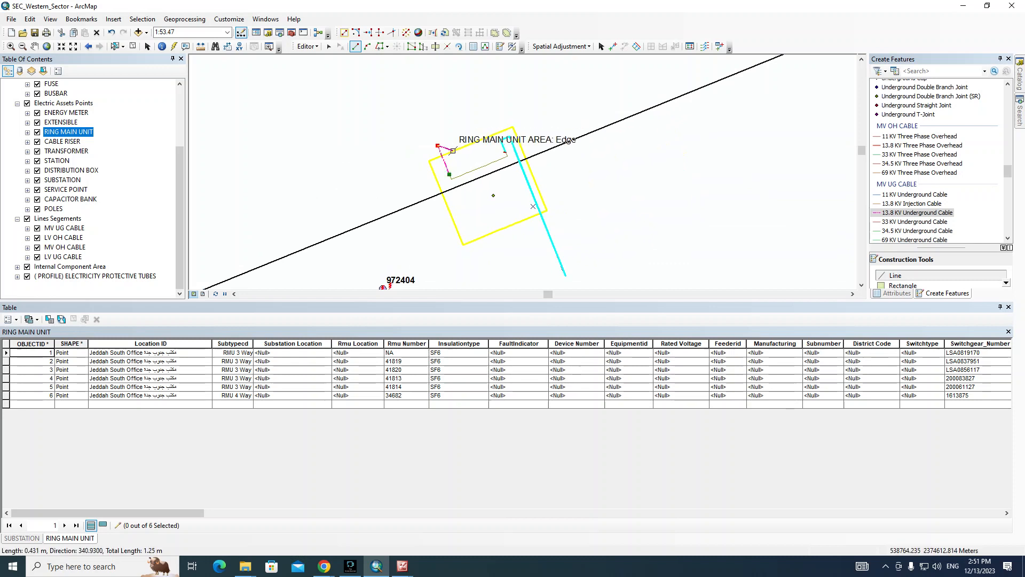
pyautogui.click(410, 156)
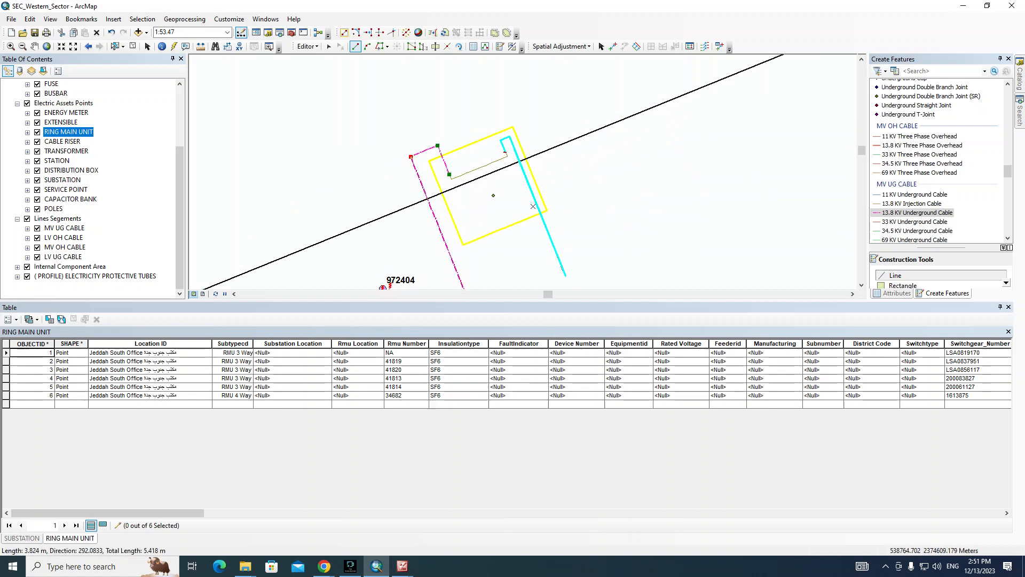
pyautogui.doubleClick(463, 287)
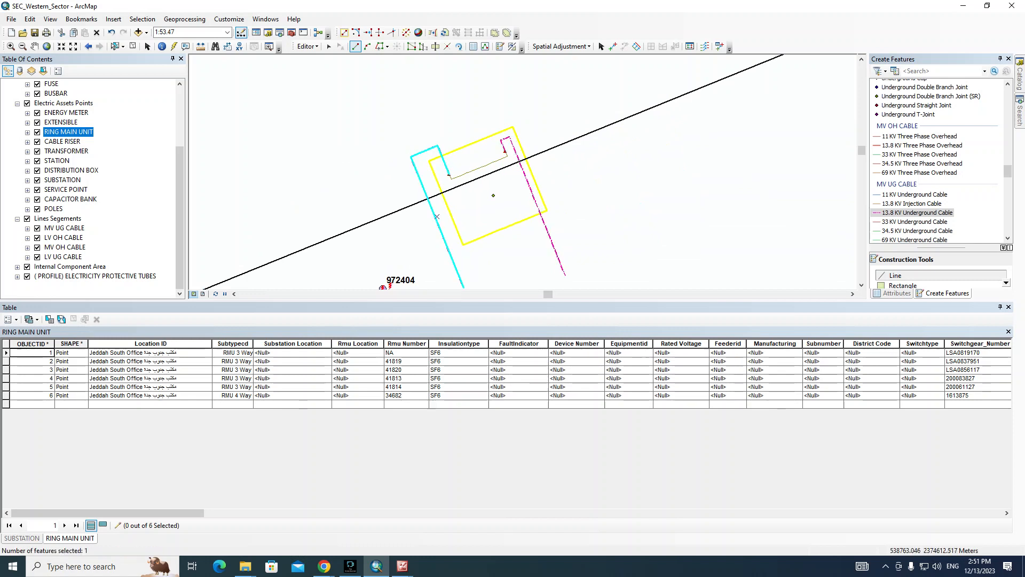
# Step: Delete the 13.8 KV Underground Cable connected to the left switch
pyautogui.press('e')
pyautogui.click(518, 265)
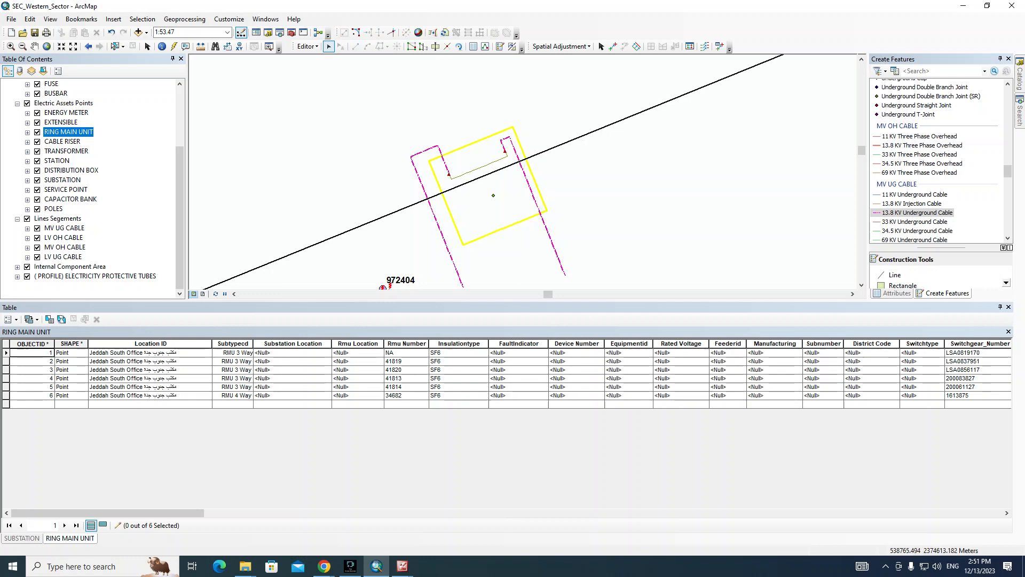
pyautogui.click(437, 216)
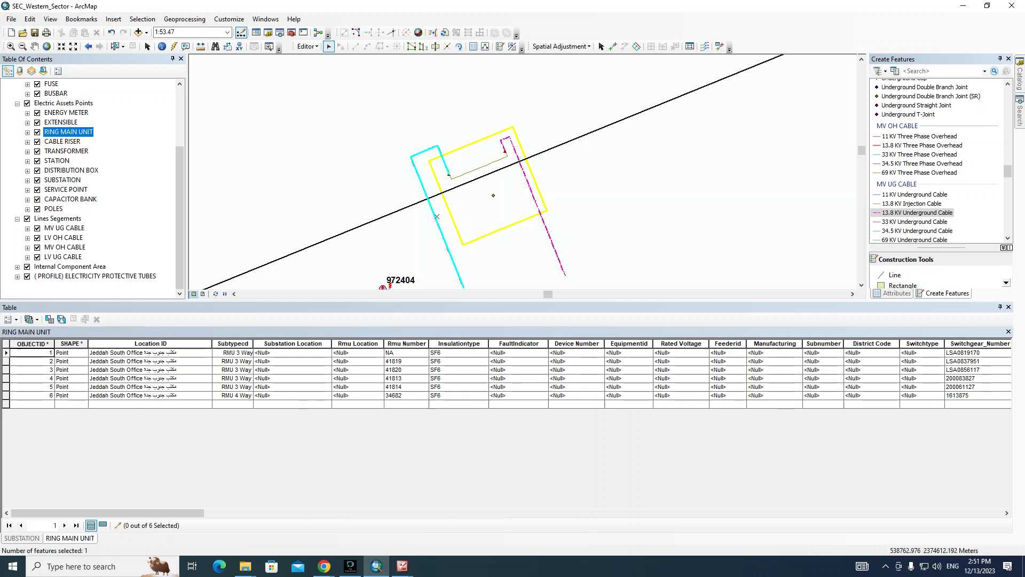
pyautogui.press('Delete')
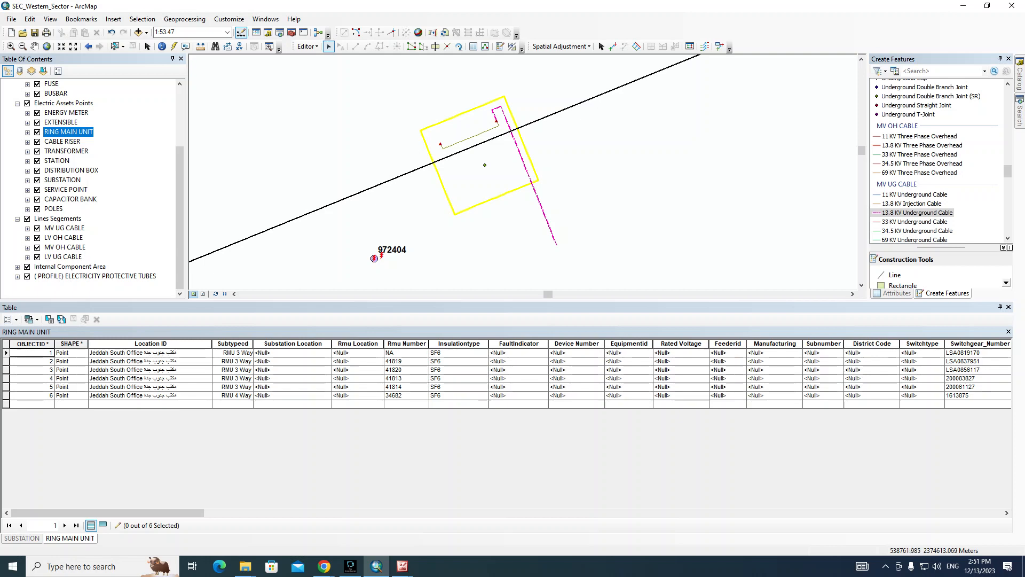
# Step: Close the RING MAIN UNIT attribute table to enlarge the map around the finished ring main unit template
pyautogui.moveTo(481, 166); pyautogui.dragTo(547, 163)
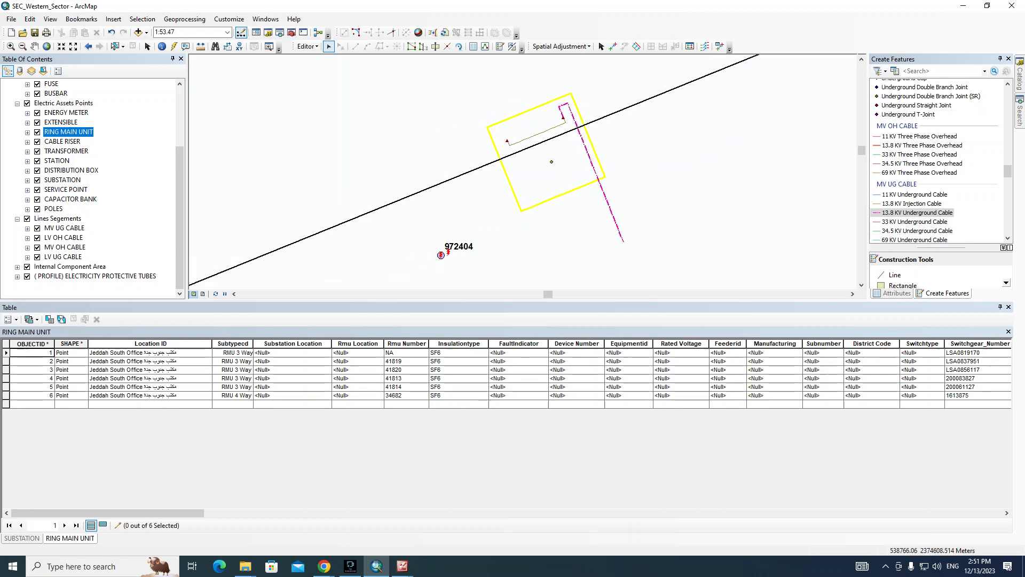
pyautogui.click(1008, 307)
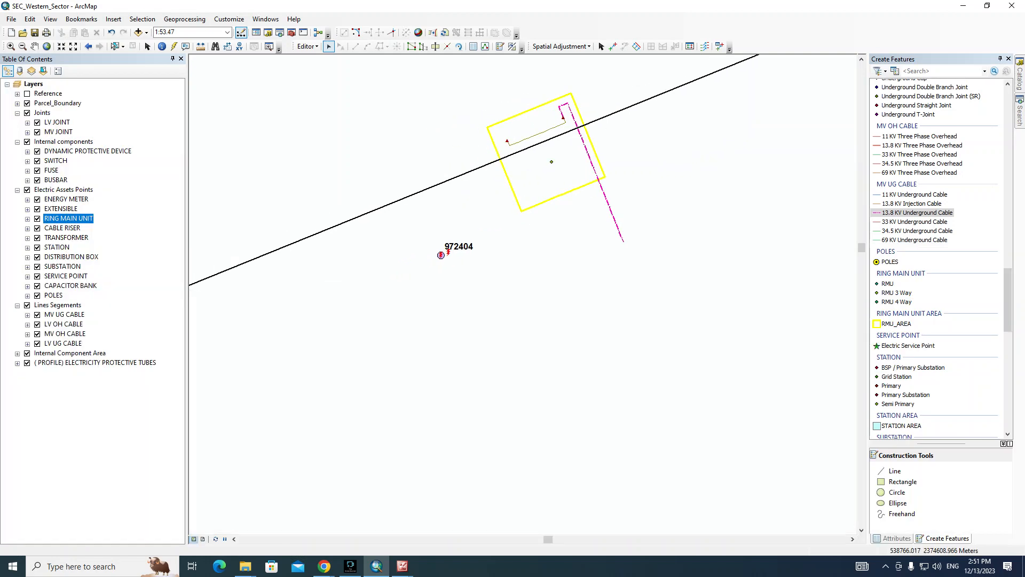
pyautogui.moveTo(588, 213); pyautogui.dragTo(583, 257)
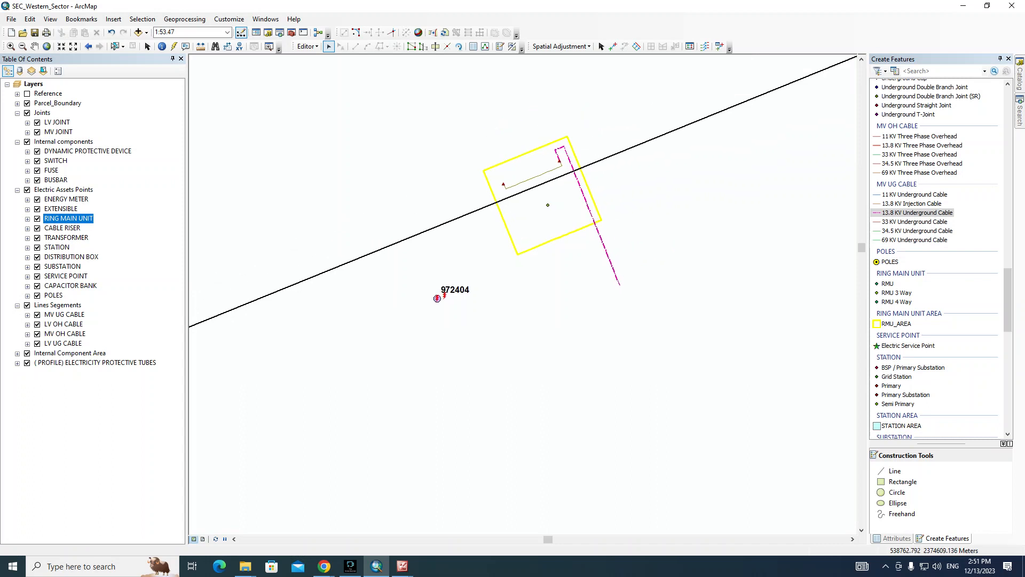
pyautogui.moveTo(566, 240); pyautogui.dragTo(589, 268)
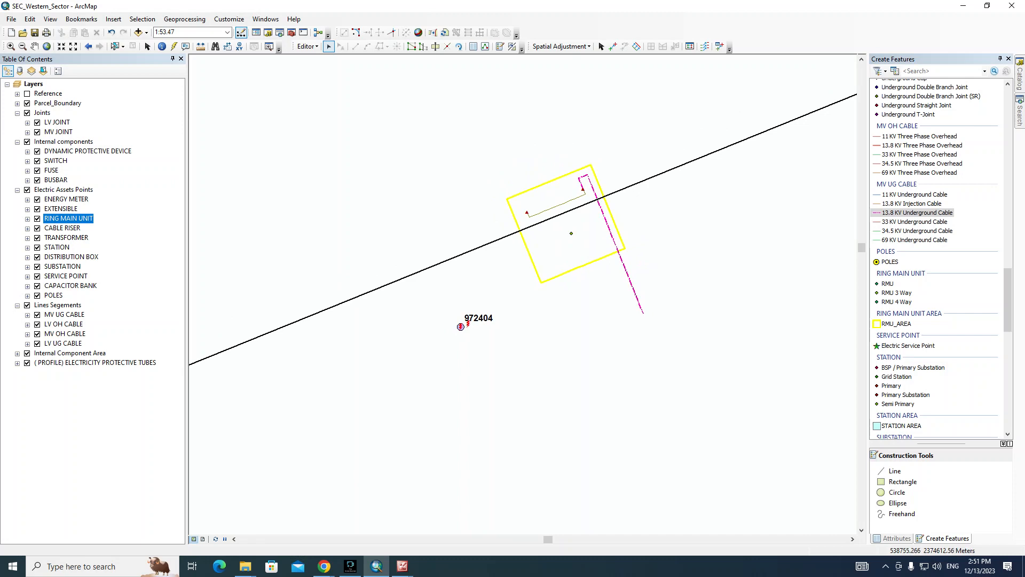
# Step: Open the SUBSTATION layer's attribute table and sort its records by Substationtype
pyautogui.rightClick(56, 265)
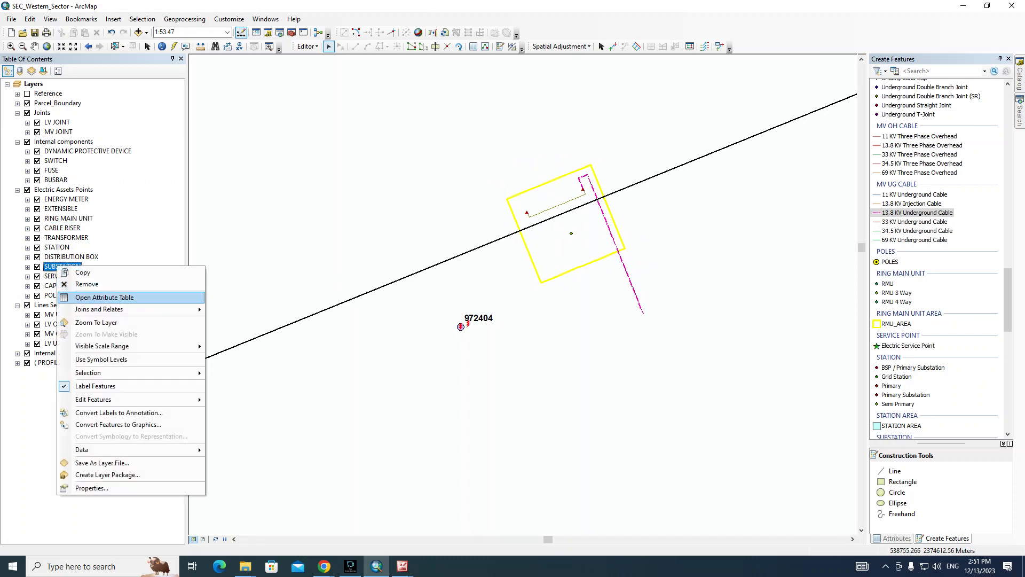
pyautogui.click(104, 297)
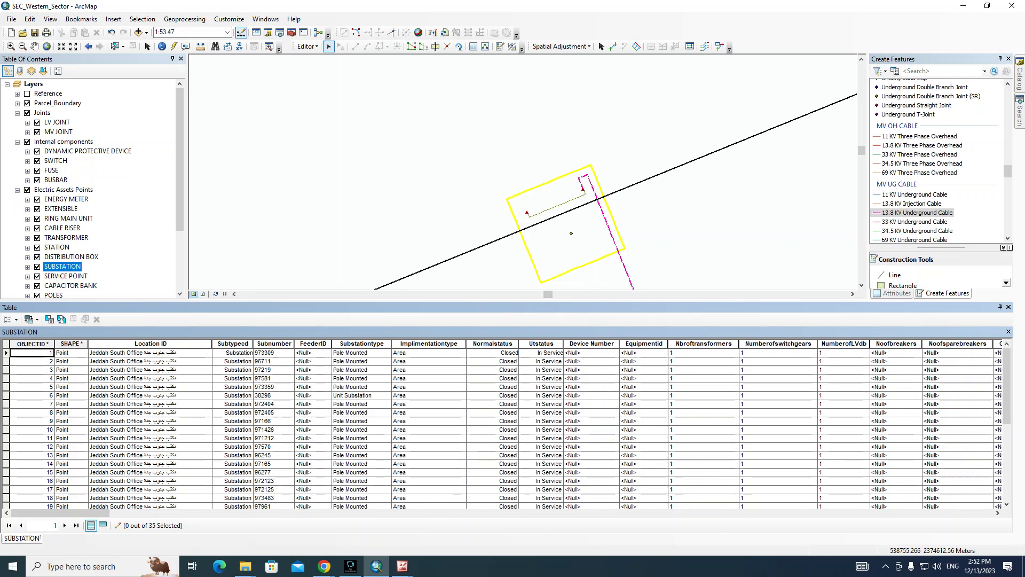
pyautogui.doubleClick(361, 343)
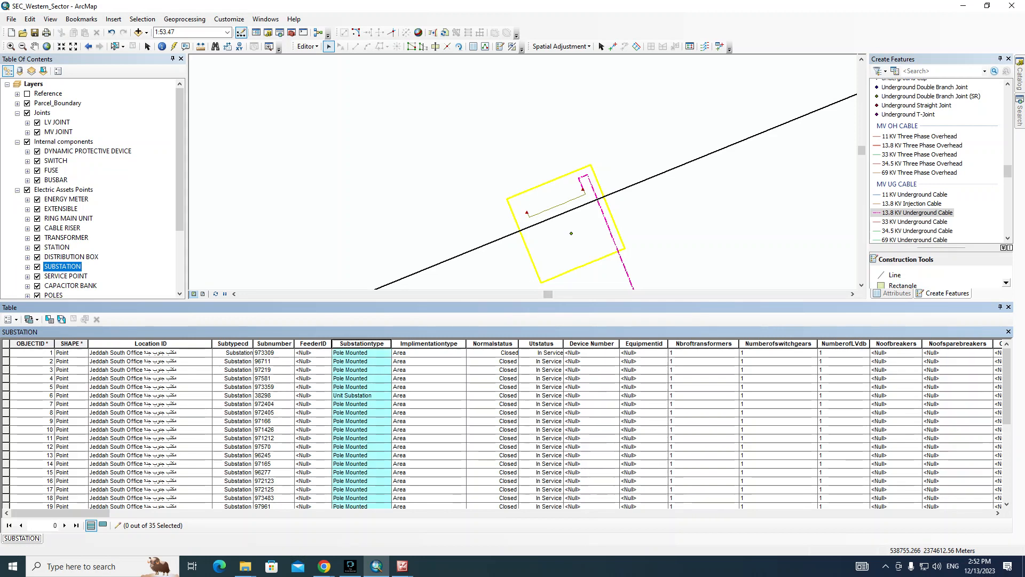
pyautogui.scroll(-6, 502, 427)
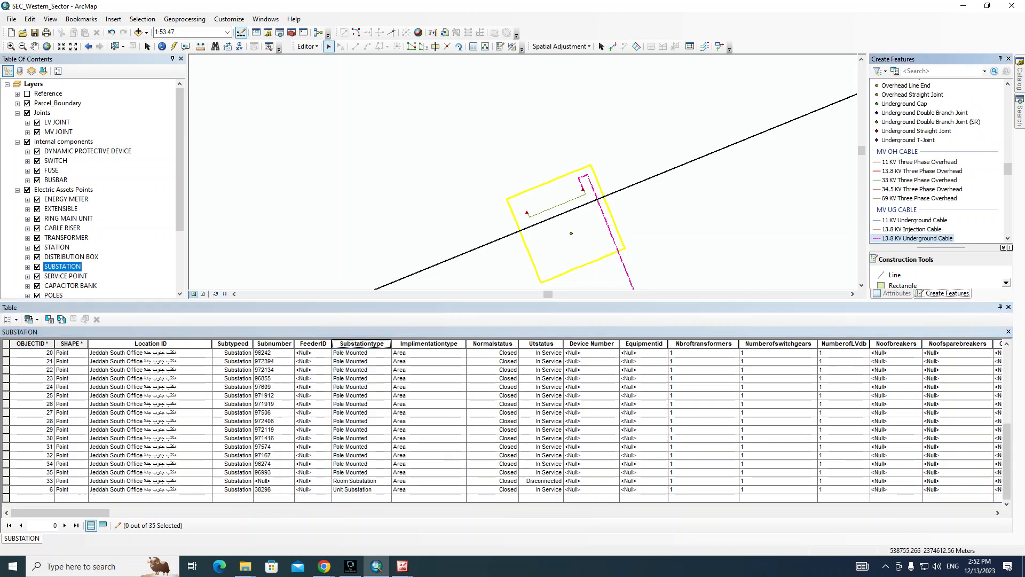
# Step: Select the Unit Substation record, pan the map to its point and close the attribute table
pyautogui.click(7, 489)
pyautogui.rightClick(6, 488)
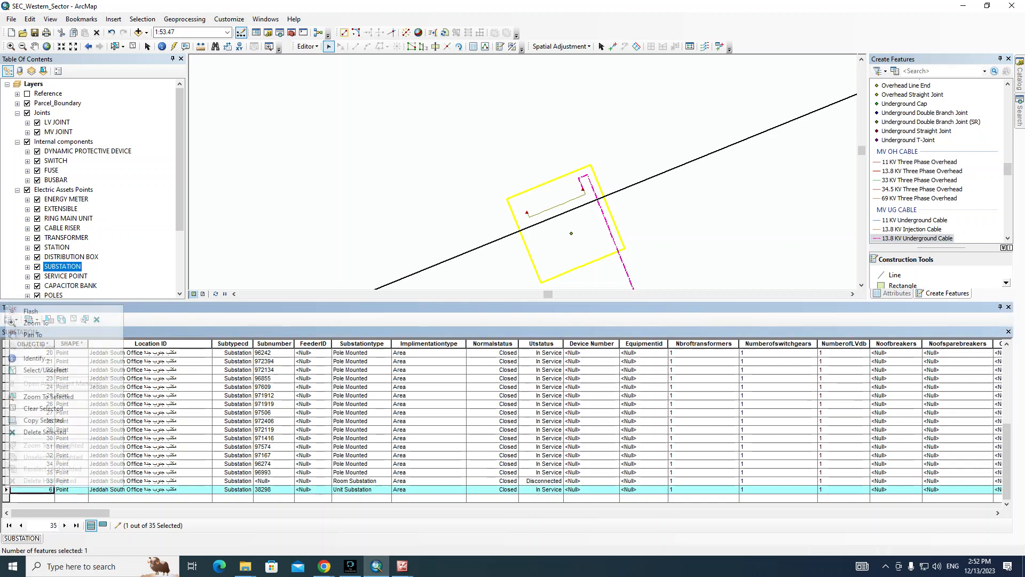
pyautogui.click(32, 334)
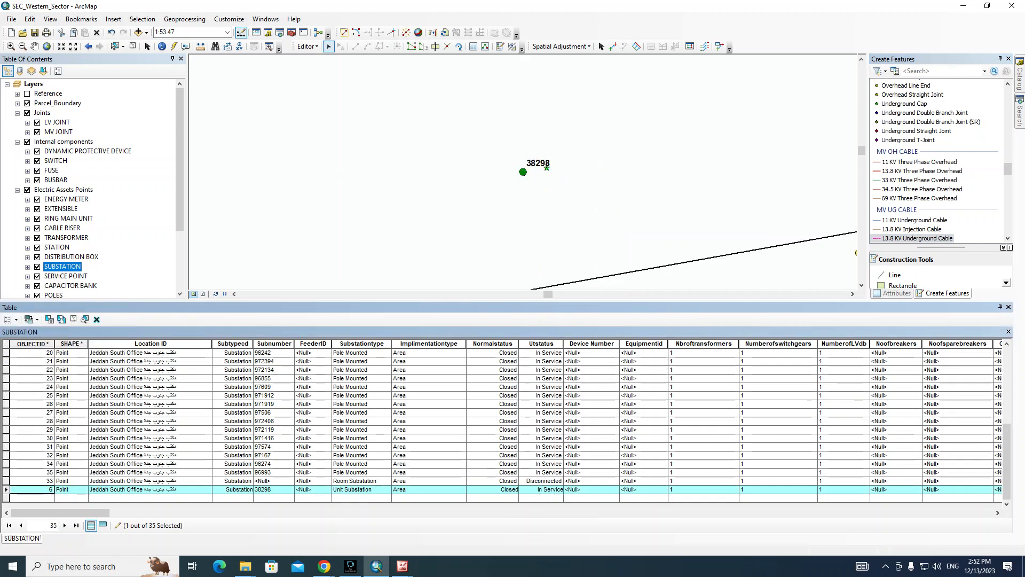
pyautogui.click(1008, 306)
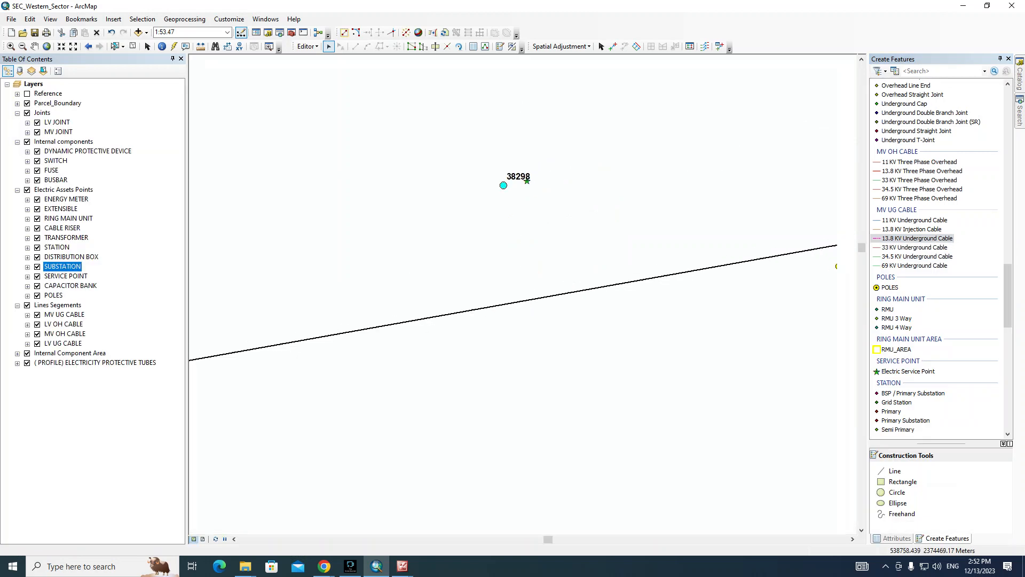
pyautogui.scroll(3, 582, 264)
pyautogui.moveTo(582, 264); pyautogui.dragTo(530, 280)
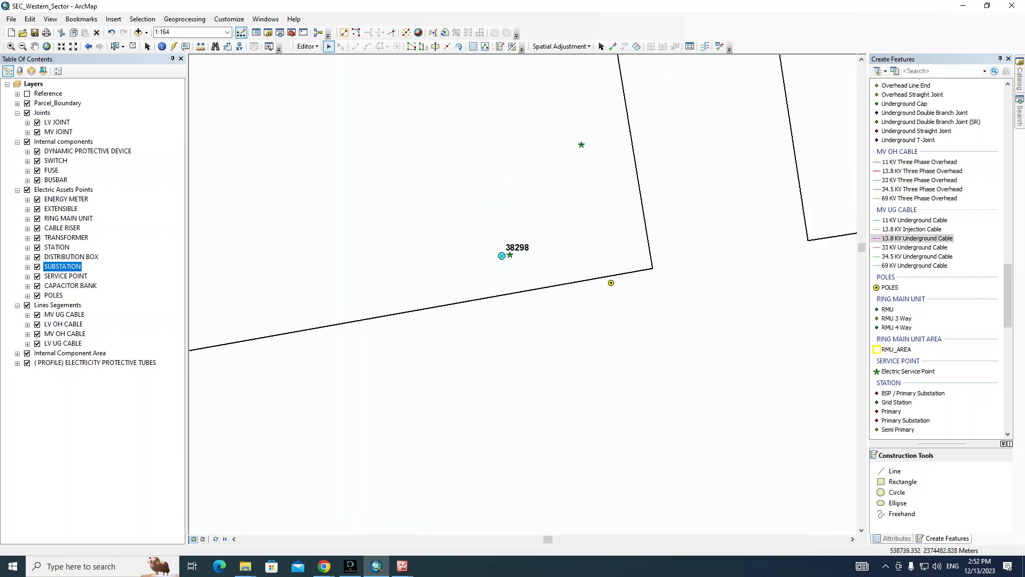
# Step: Enable hyperlinks for the SUBSTATION layer using the Hyper Link field with the Document option
pyautogui.click(174, 47)
pyautogui.rightClick(61, 264)
pyautogui.click(85, 460)
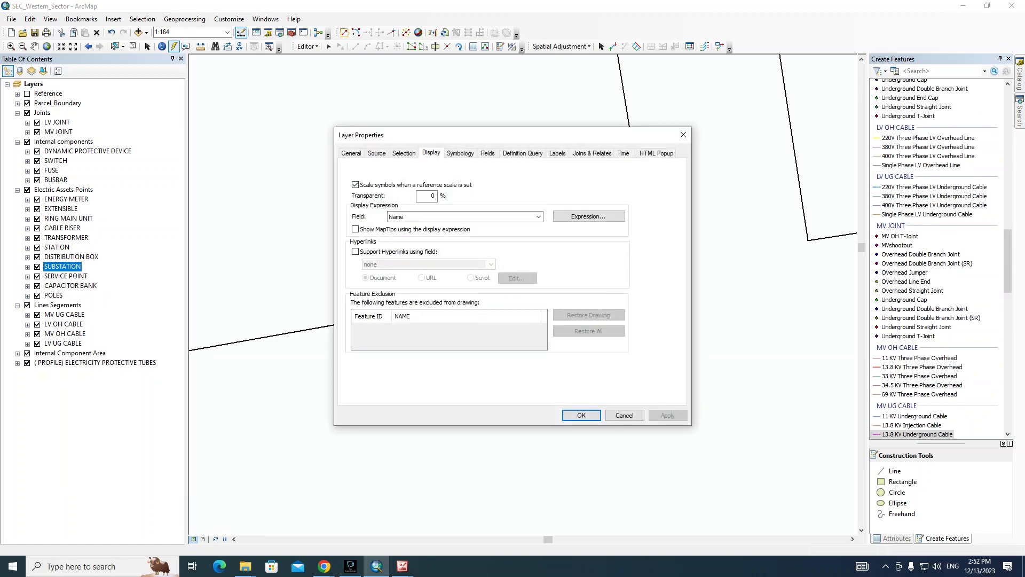
pyautogui.click(355, 251)
pyautogui.click(491, 264)
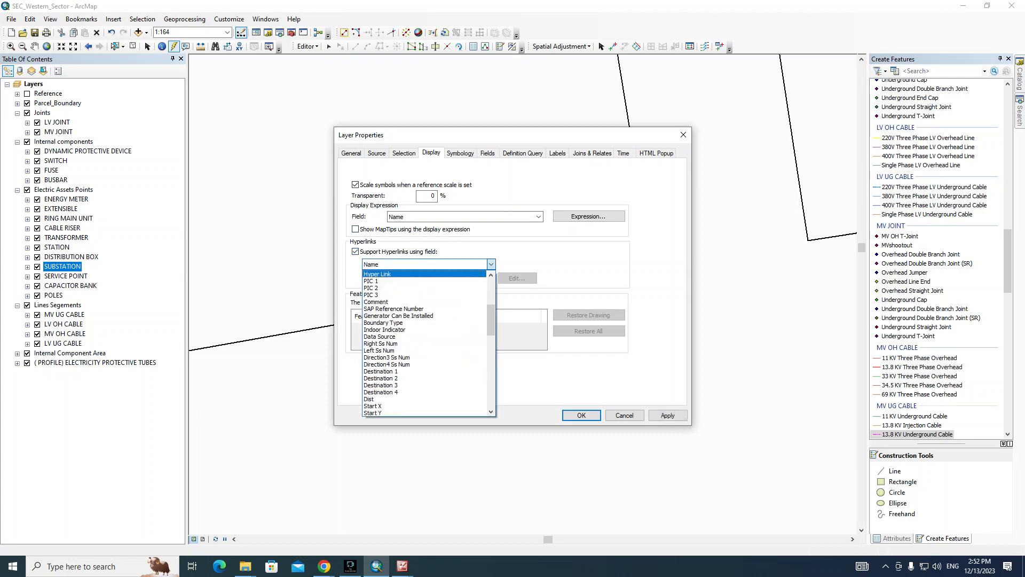
pyautogui.click(376, 274)
pyautogui.click(581, 415)
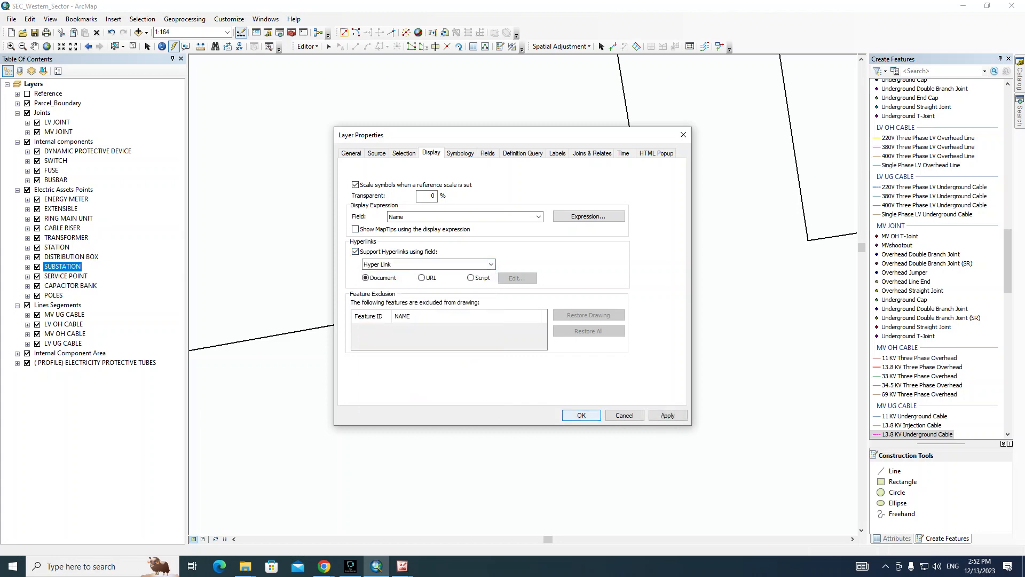
# Step: Open the linked photos of substation 38298 and rotate the sideways enclosure and open low-voltage panel pictures upright
pyautogui.click(497, 274)
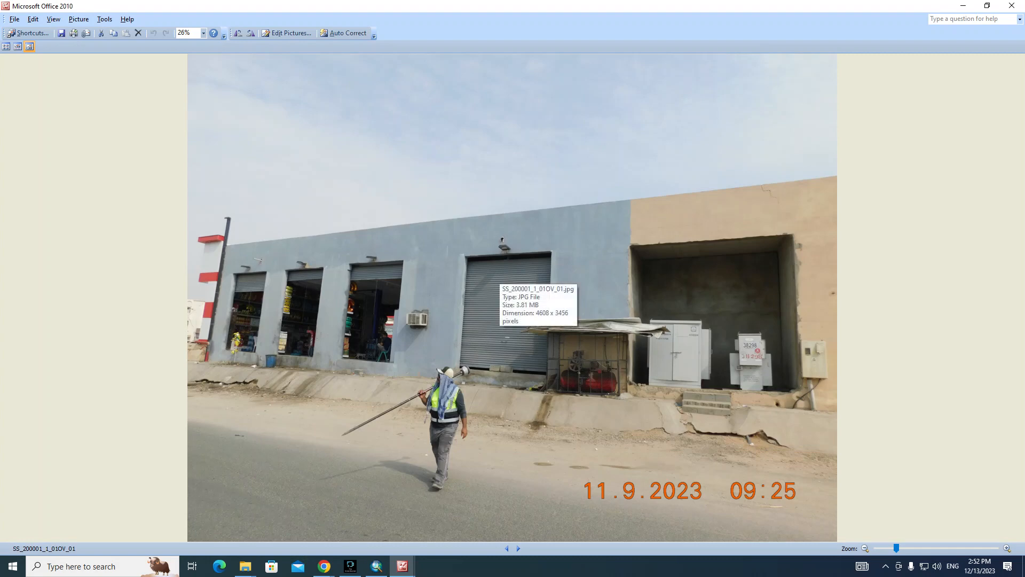
pyautogui.press('Right')
pyautogui.press('Right')
pyautogui.press('Right')
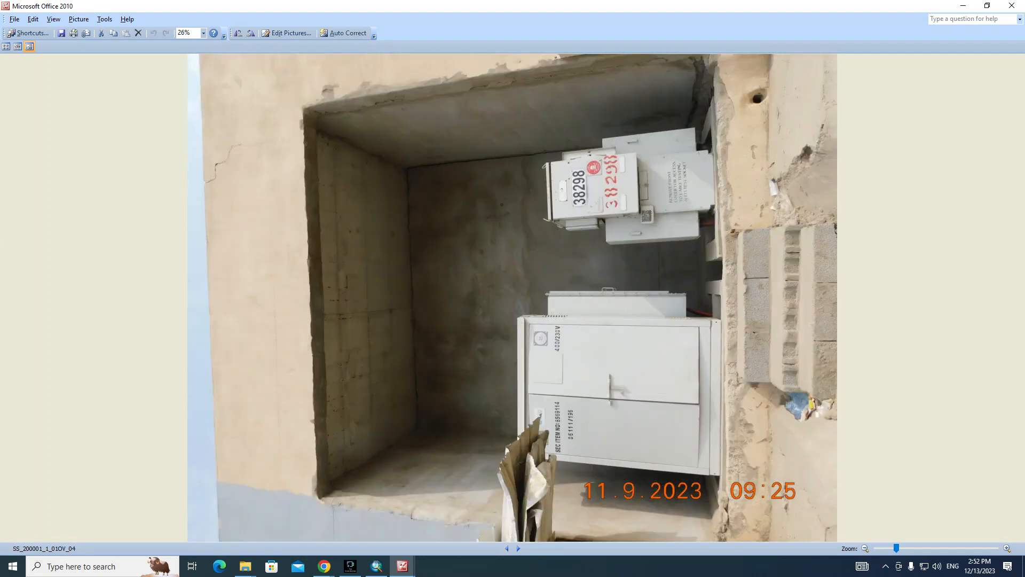
pyautogui.click(251, 33)
pyautogui.hotkey('ctrl', 'z')
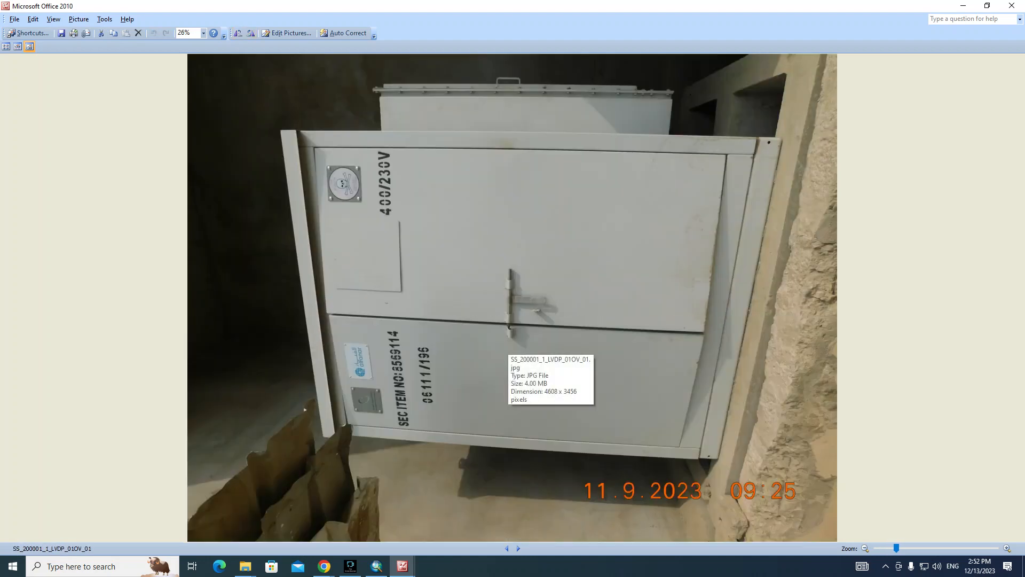
pyautogui.hotkey('ctrl', 'y')
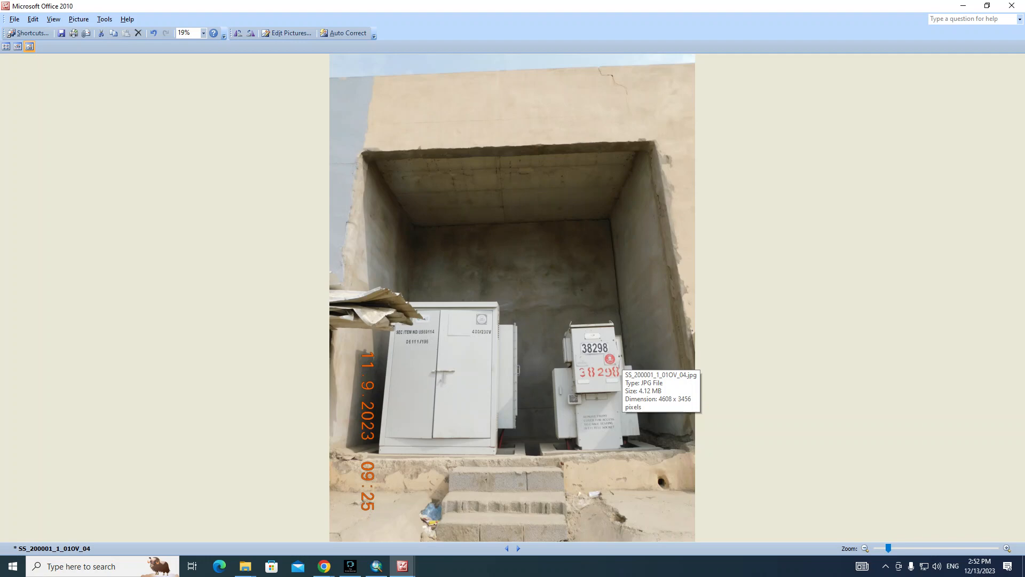
pyautogui.hotkey('ctrl', 'z')
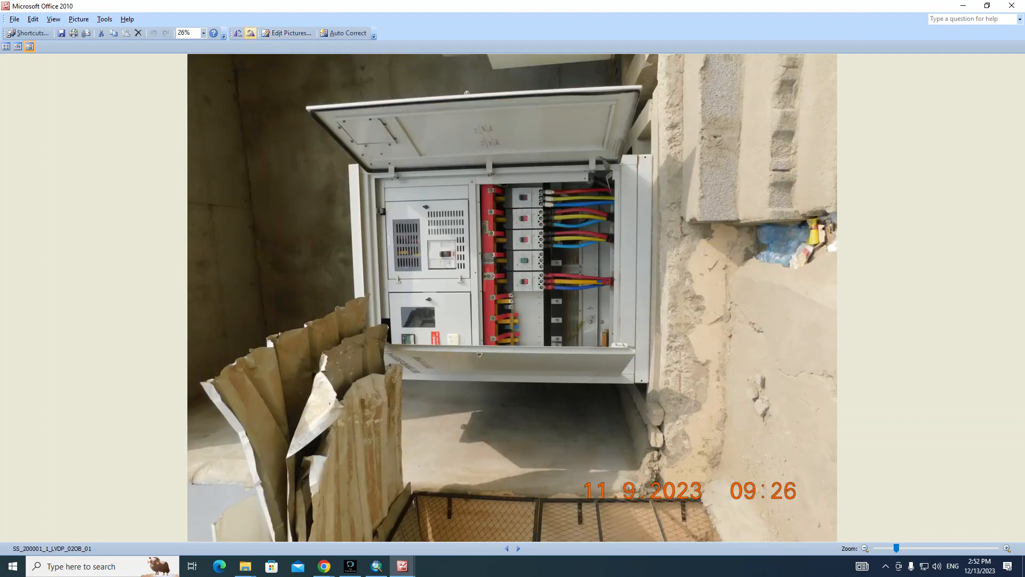
pyautogui.click(251, 32)
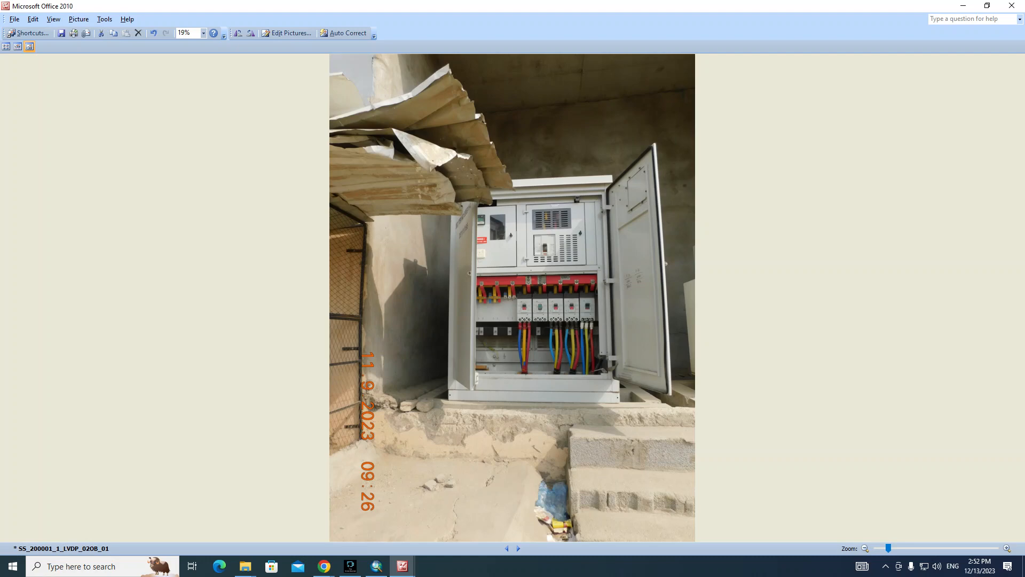
# Step: Go through the remaining substation photos to examine the low-voltage panel's breakers and cables and the switchgear
pyautogui.press('Right')
pyautogui.press('Right')
pyautogui.press('Right')
pyautogui.press('Right')
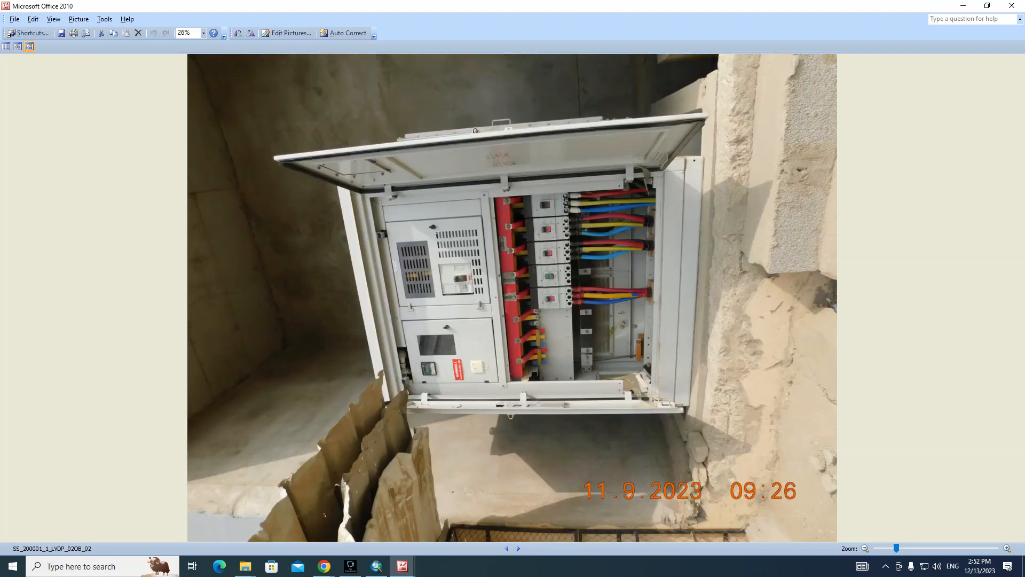
pyautogui.press('Right')
pyautogui.press('Right')
pyautogui.press('Right')
pyautogui.press('Right')
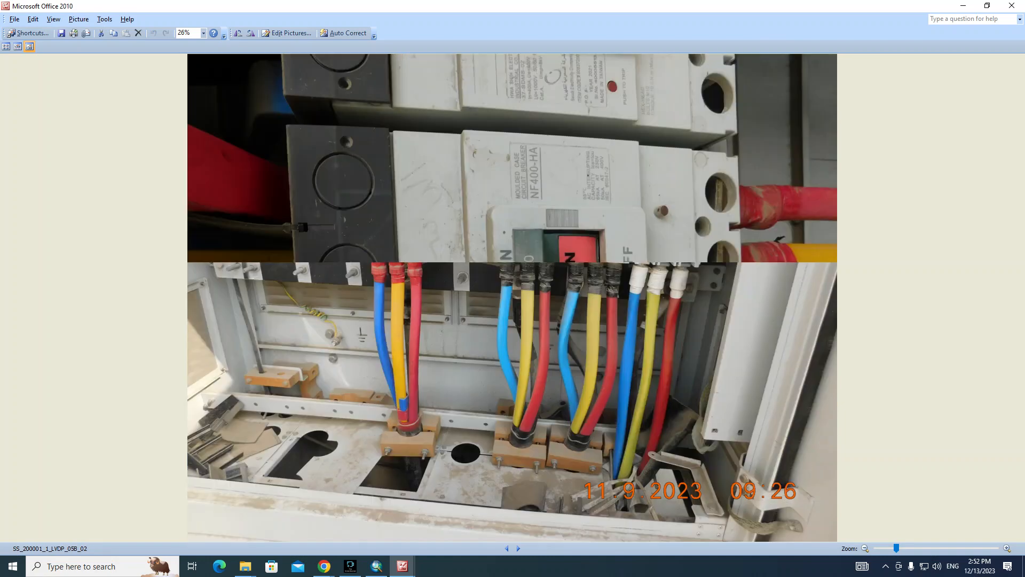
pyautogui.press('Right')
pyautogui.press('Right')
pyautogui.press('Right')
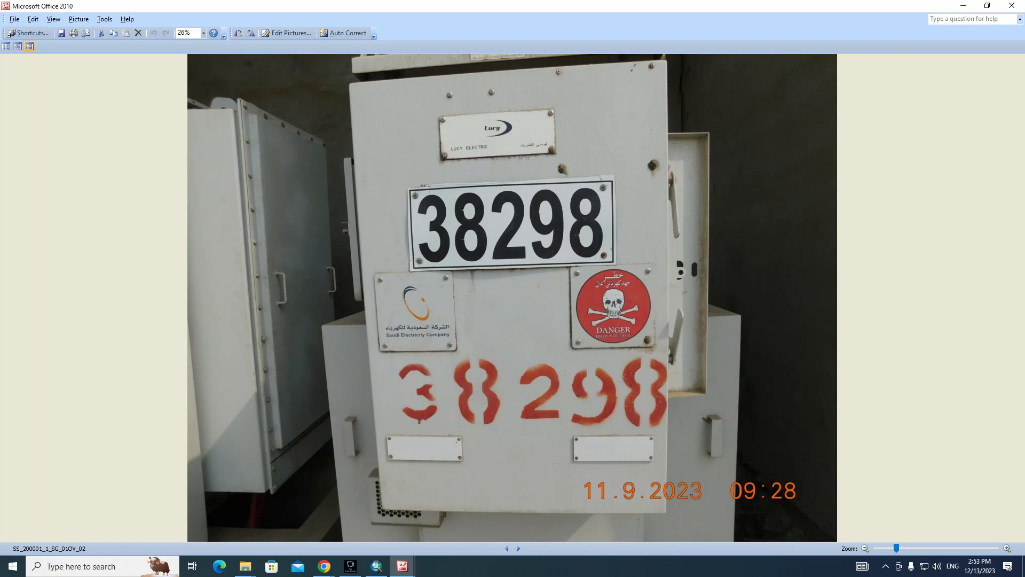
# Step: Return to ArcMap, go to the Templates bookmark and delete the tilted substation template beside the first row
pyautogui.click(376, 565)
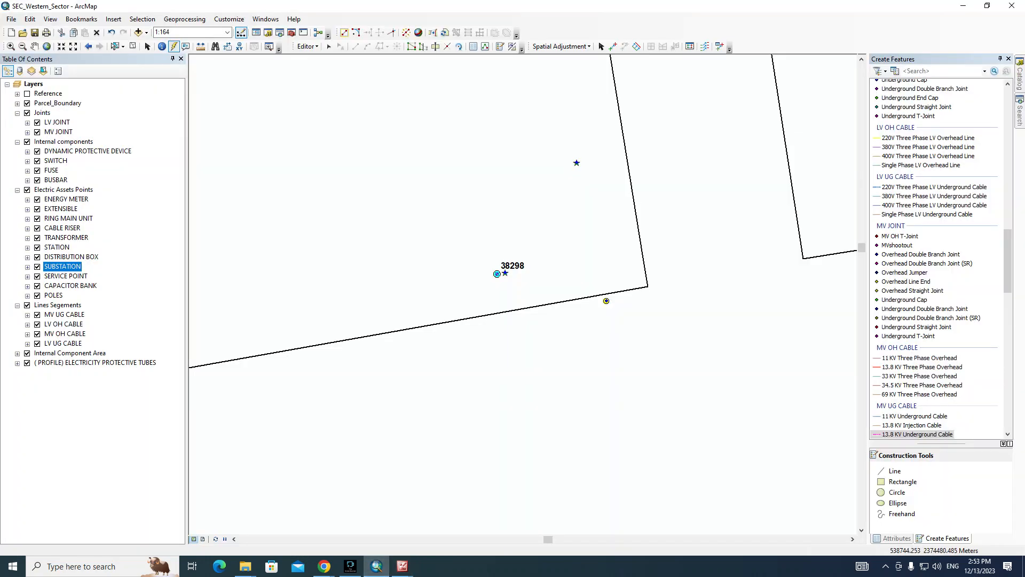
pyautogui.click(82, 19)
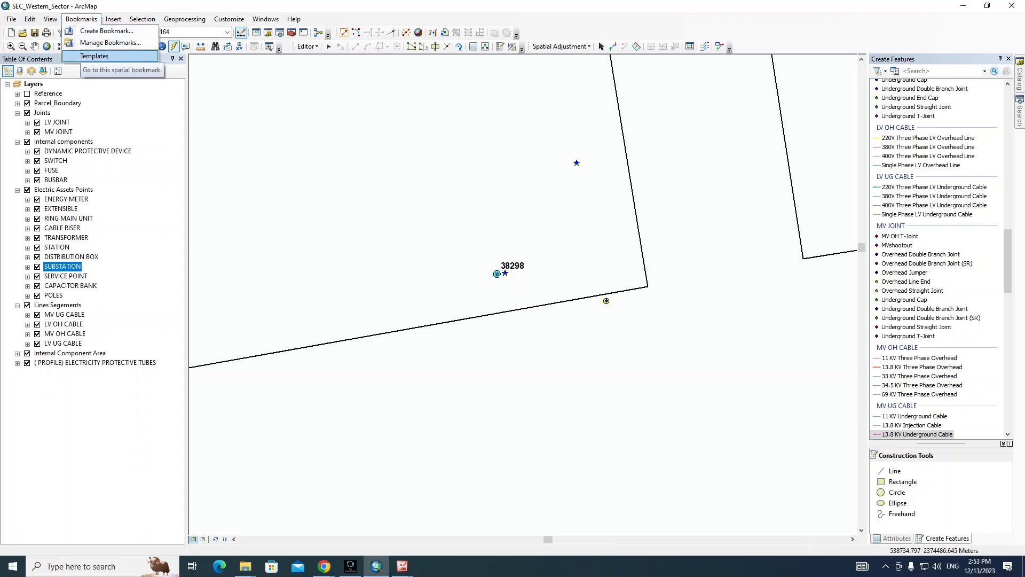
pyautogui.click(94, 56)
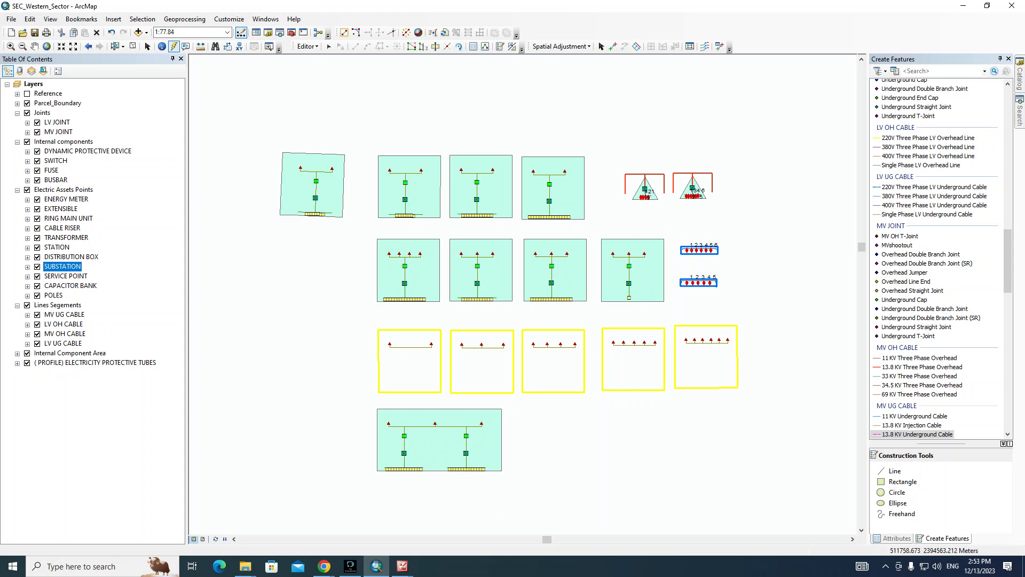
pyautogui.scroll(2, 393, 143)
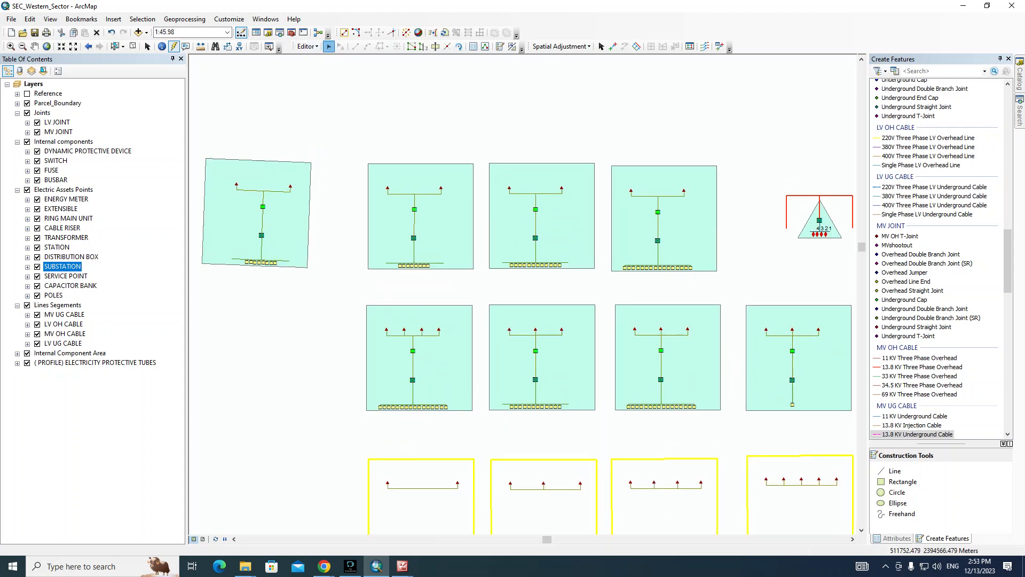
pyautogui.click(328, 46)
pyautogui.moveTo(220, 112); pyautogui.dragTo(315, 296)
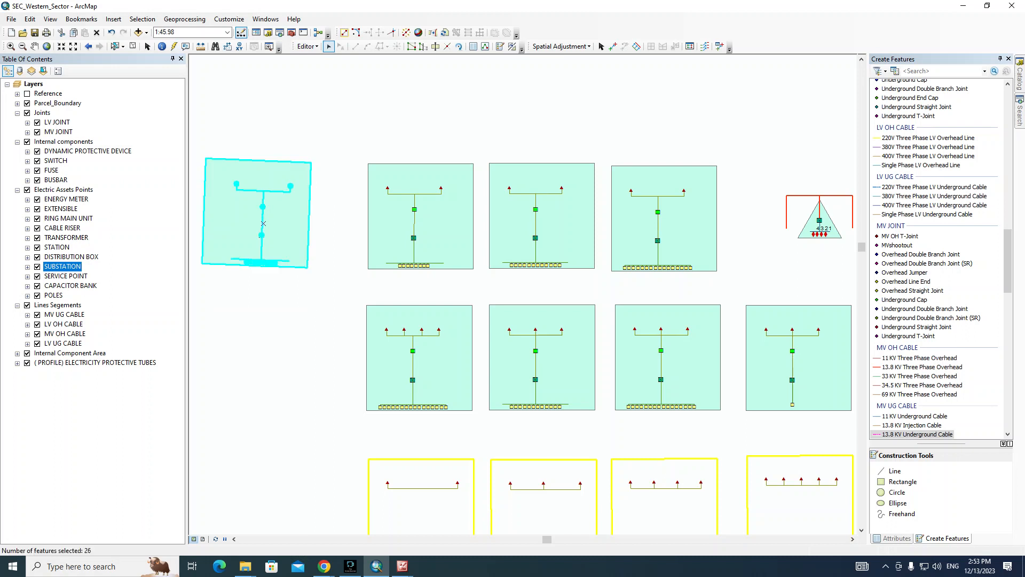
pyautogui.press('Delete')
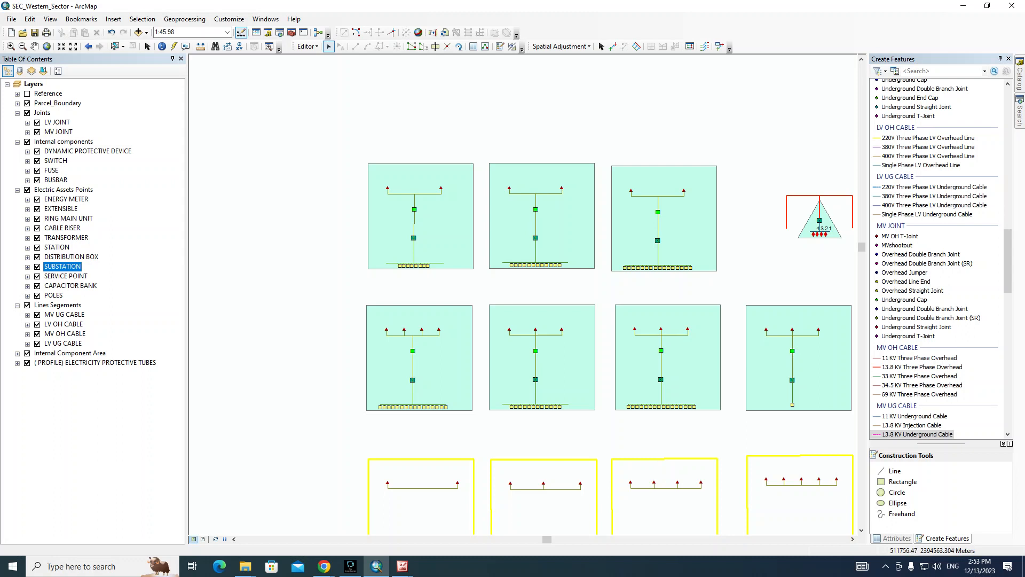
# Step: Mirror the first upright two-switch substation template in the upper row about a vertical line just outside its left edge
pyautogui.moveTo(350, 146); pyautogui.dragTo(477, 289)
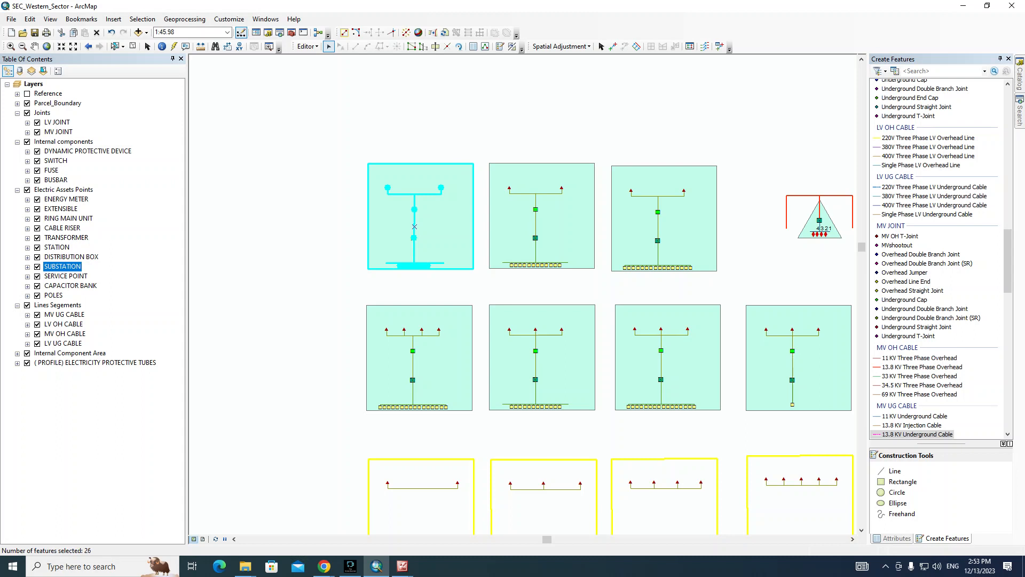
pyautogui.click(512, 47)
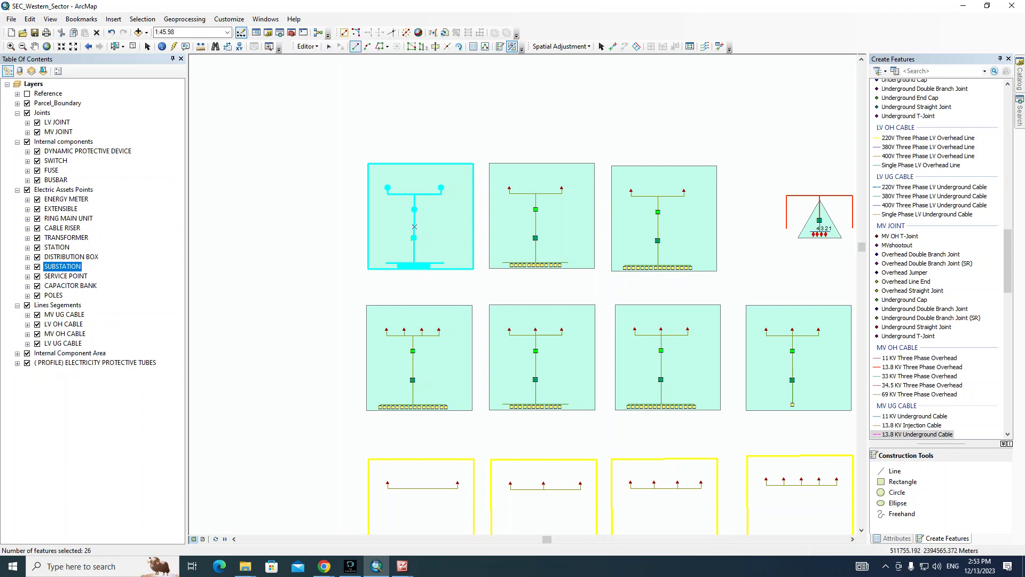
pyautogui.click(352, 114)
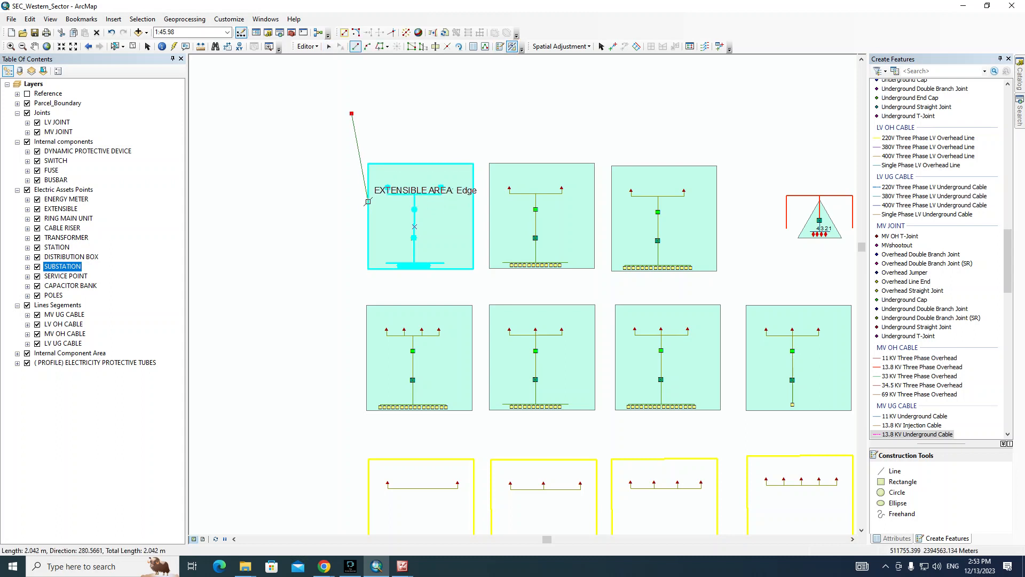
pyautogui.press('Escape')
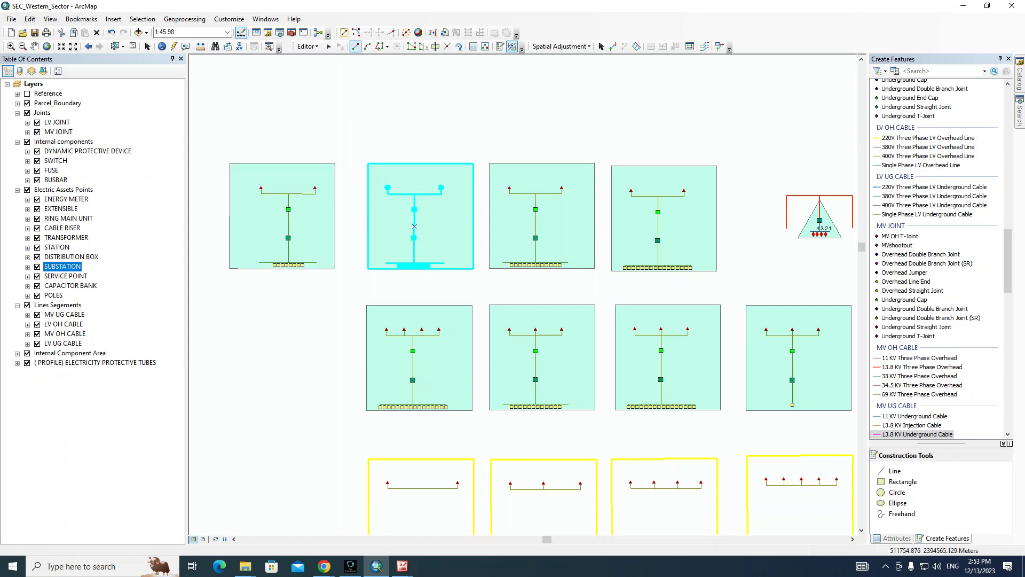
pyautogui.click(329, 47)
pyautogui.moveTo(223, 144)
pyautogui.mouseDown()
pyautogui.moveTo(299, 269)
pyautogui.moveTo(323, 287)
pyautogui.moveTo(524, 271)
pyautogui.mouseUp()
pyautogui.click(412, 129)
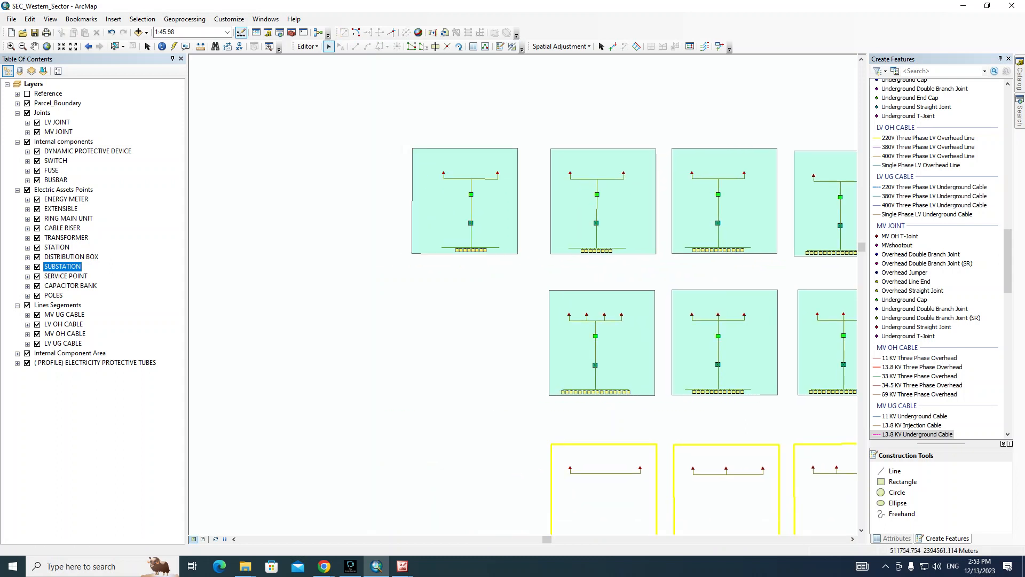
# Step: Mirror the leftmost substation template about a vertical line just outside its left edge and move the new copy down level with the second row
pyautogui.moveTo(403, 124); pyautogui.dragTo(536, 288)
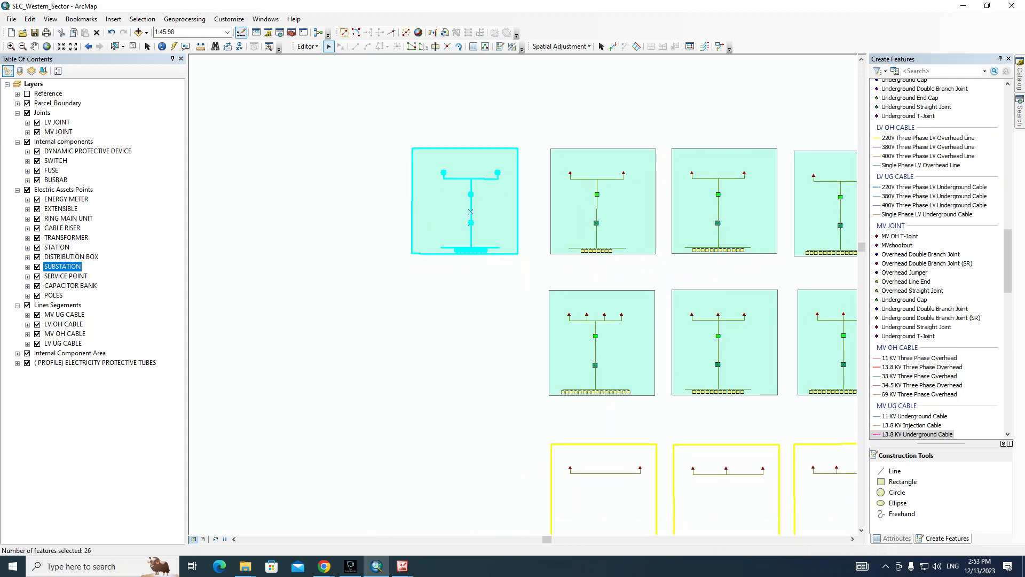
pyautogui.click(511, 46)
pyautogui.click(395, 107)
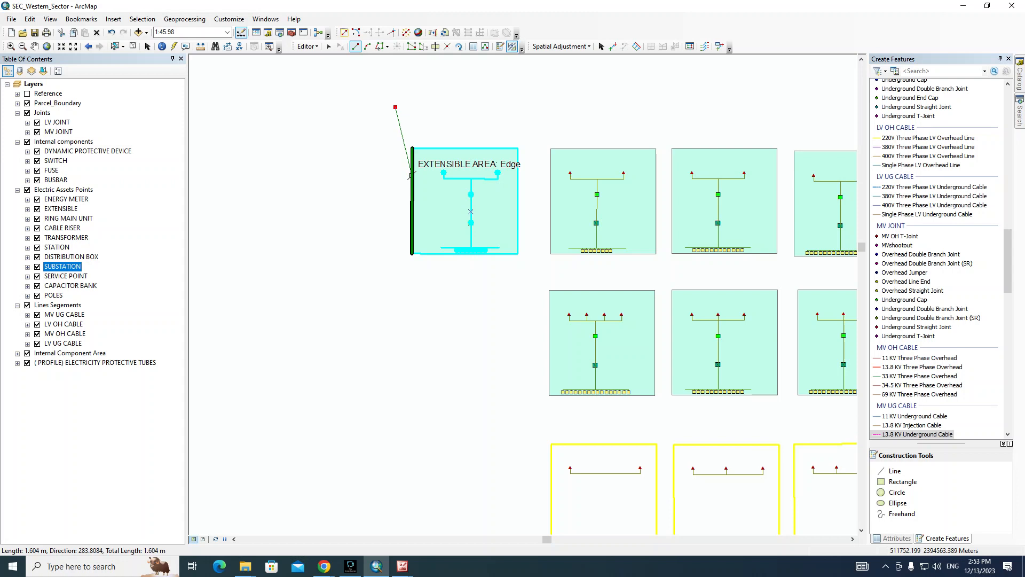
pyautogui.doubleClick(412, 175)
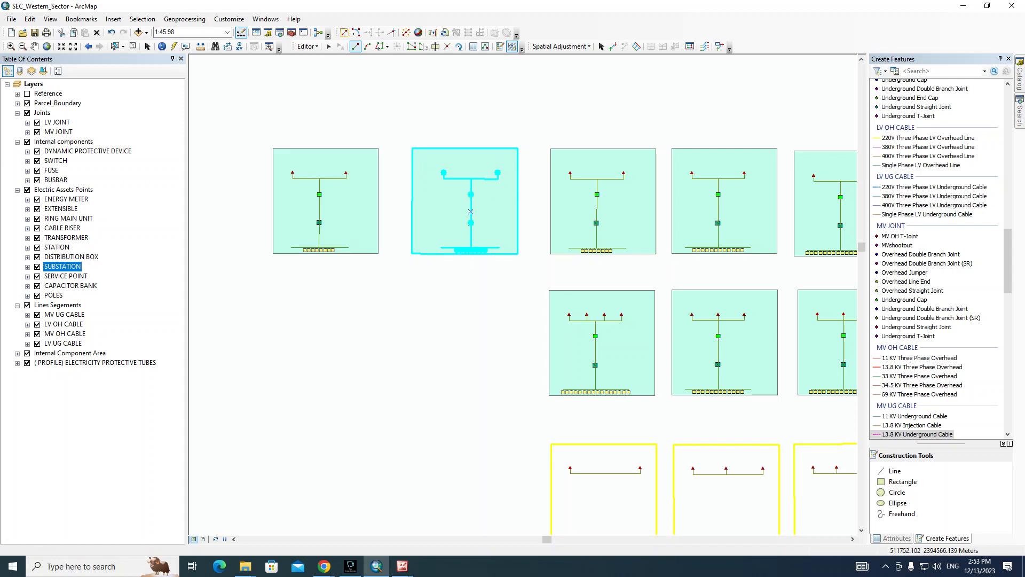
pyautogui.click(329, 47)
pyautogui.click(394, 119)
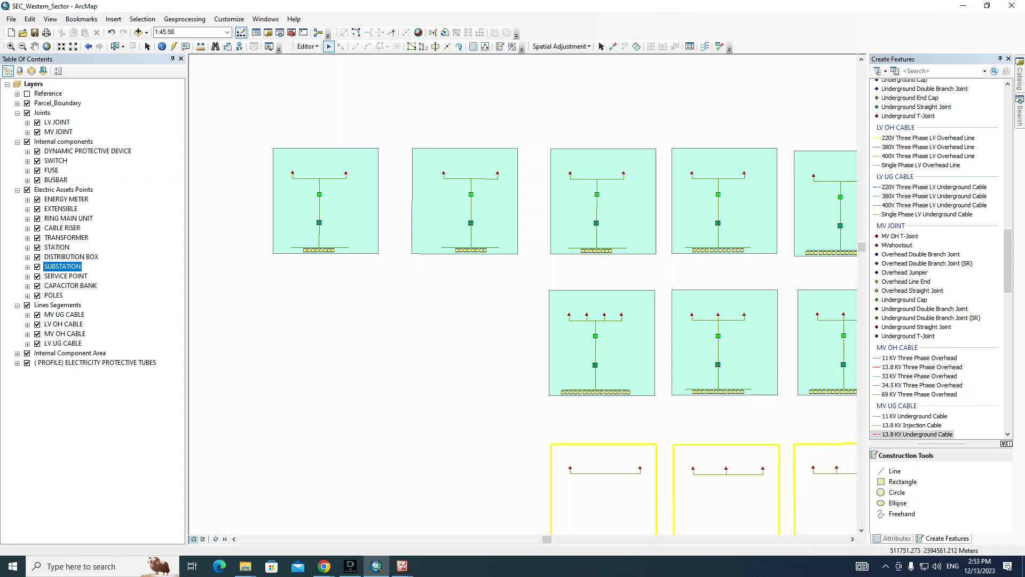
pyautogui.moveTo(253, 128); pyautogui.dragTo(386, 281)
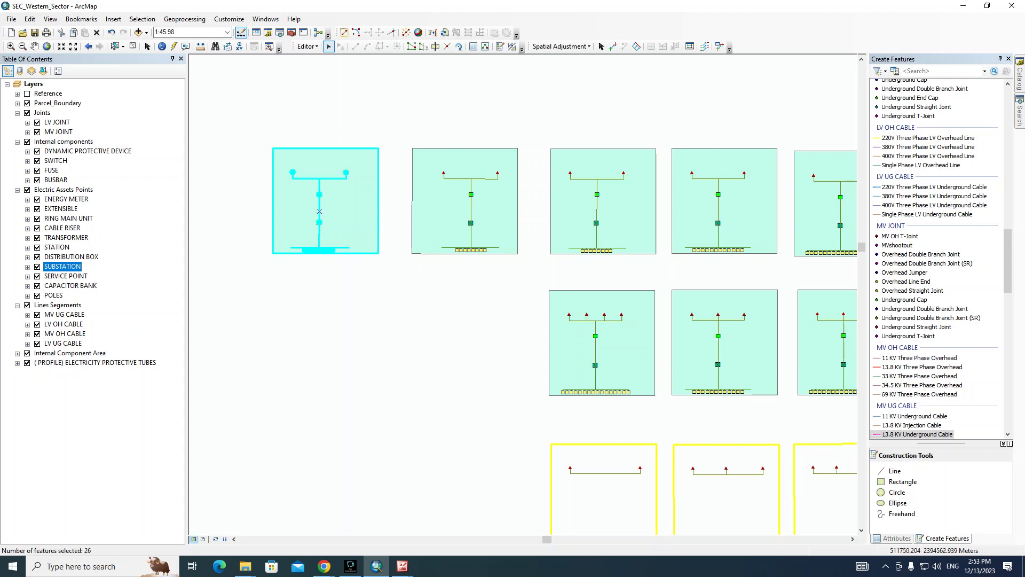
pyautogui.moveTo(320, 213); pyautogui.dragTo(312, 354)
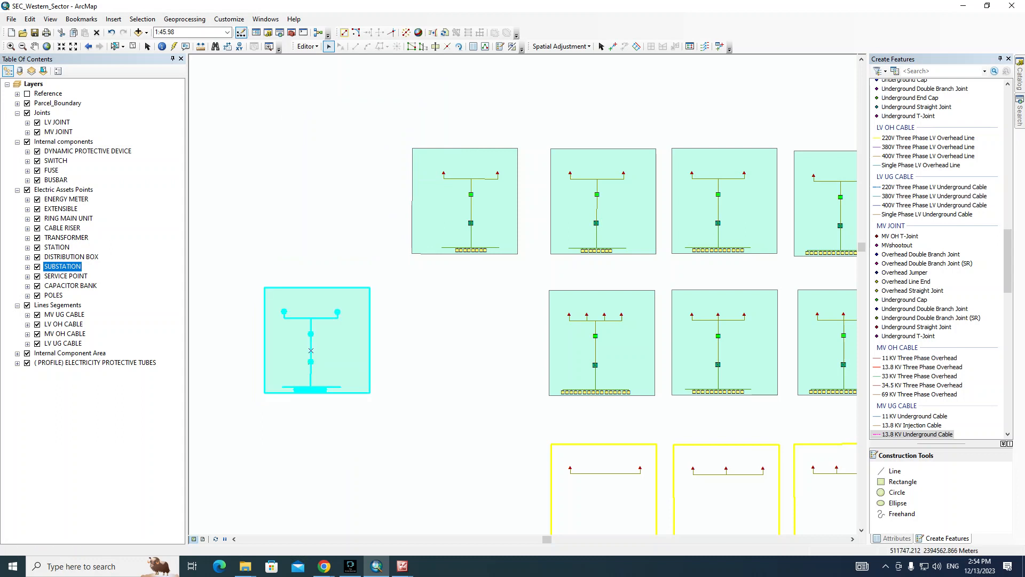
# Step: Check the label settings of the FUSE layer and close its properties without changes
pyautogui.rightClick(50, 170)
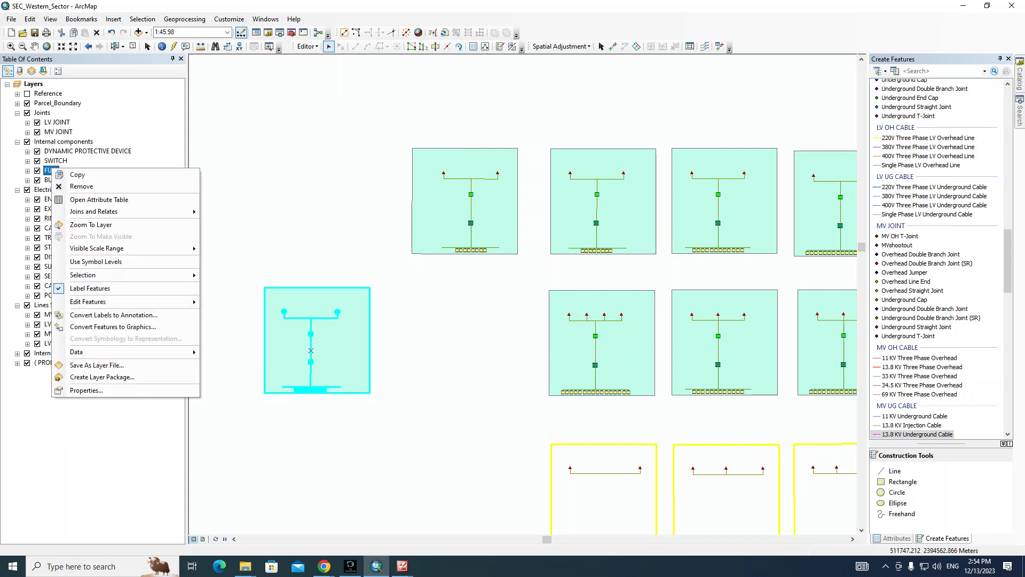
pyautogui.click(86, 391)
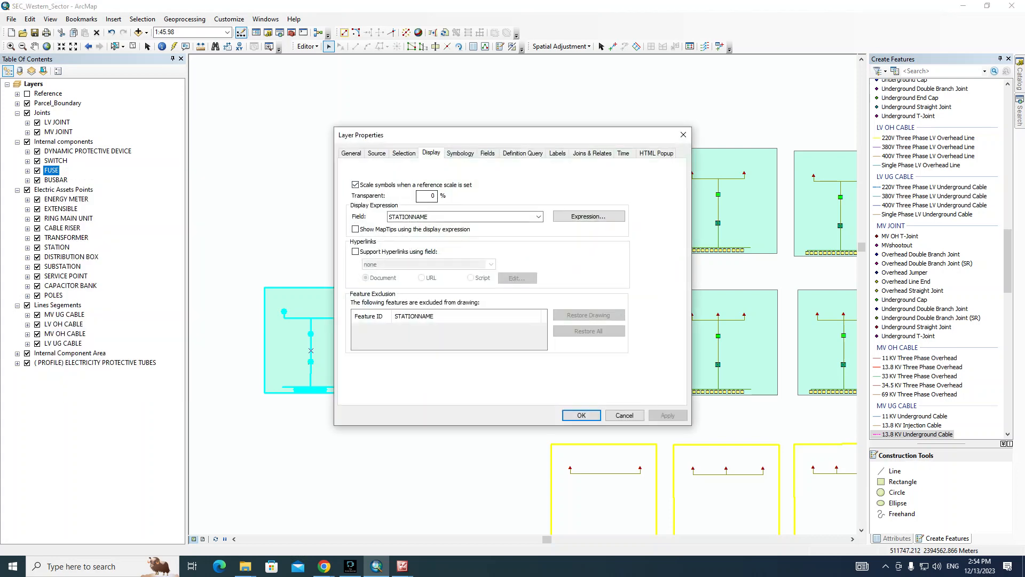
pyautogui.click(557, 153)
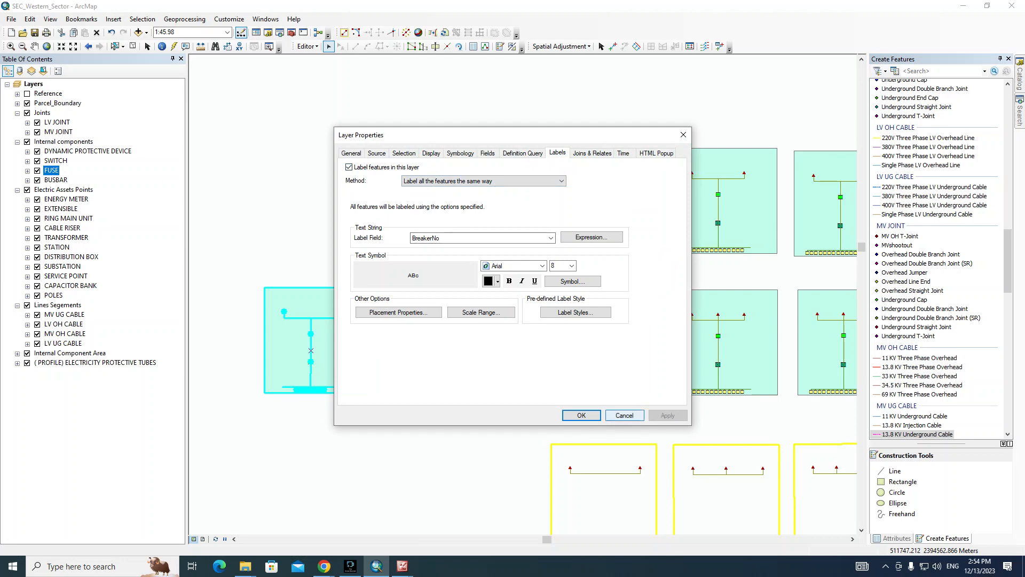
pyautogui.click(683, 134)
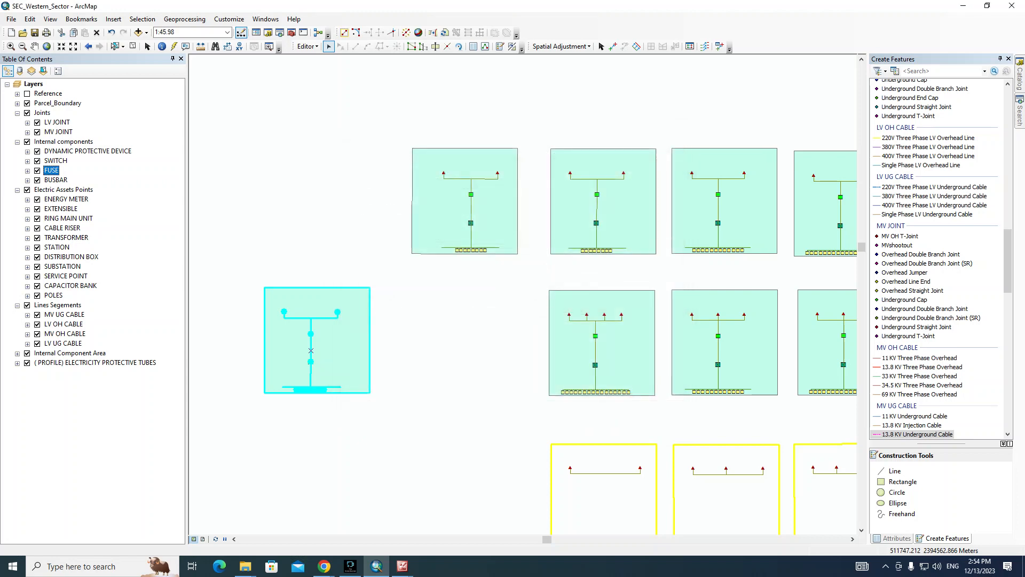
# Step: Turn on labels for the DYNAMIC PROTECTIVE DEVICE layer using the BreakerNo field
pyautogui.rightClick(72, 151)
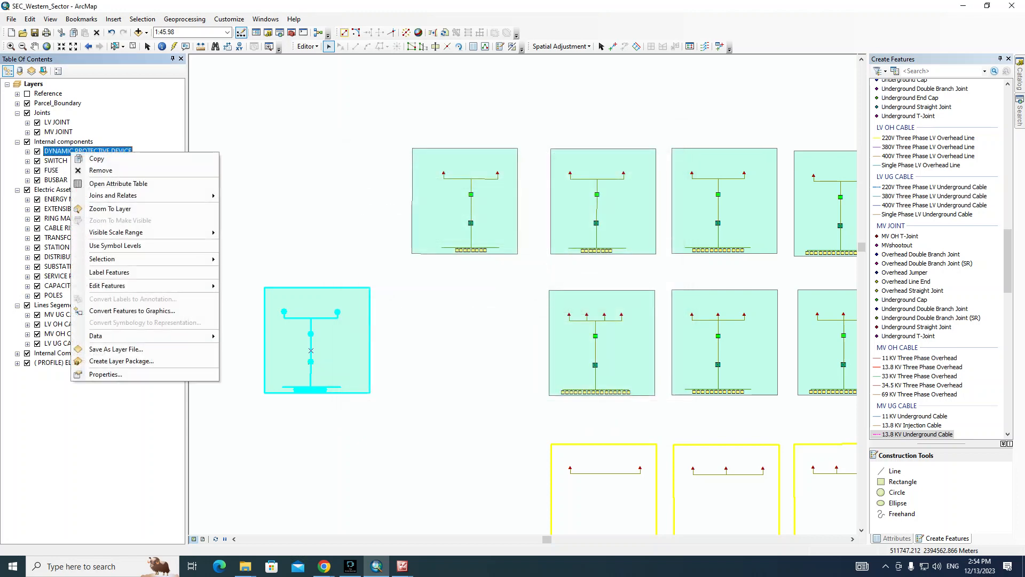
pyautogui.click(105, 374)
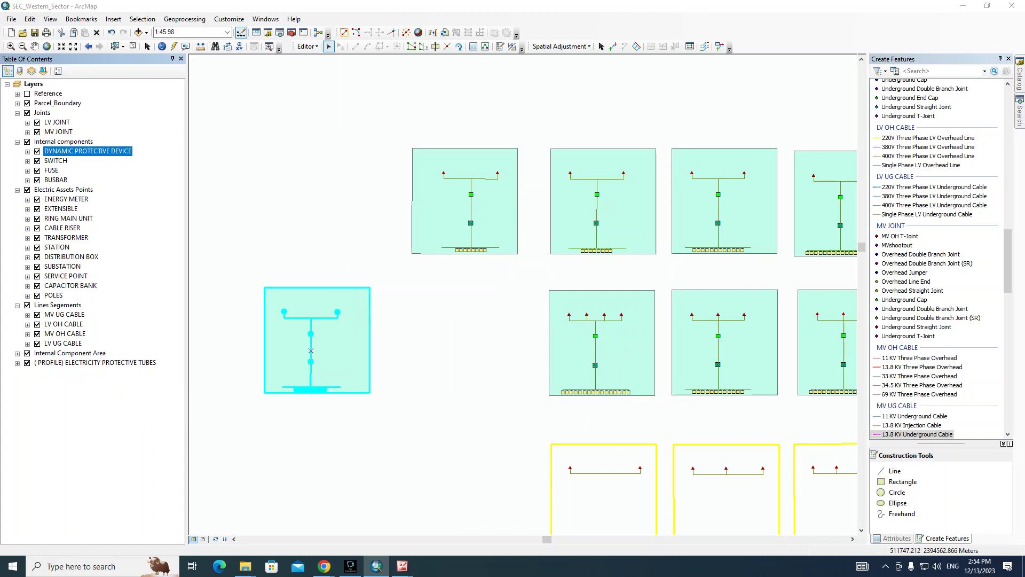
pyautogui.click(348, 187)
pyautogui.click(550, 257)
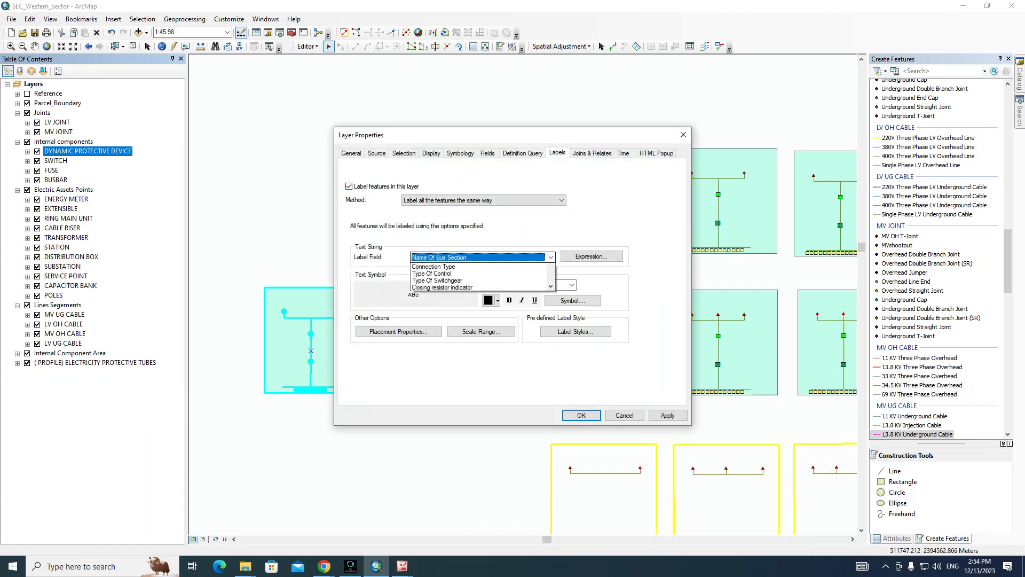
pyautogui.press('b')
pyautogui.press('b')
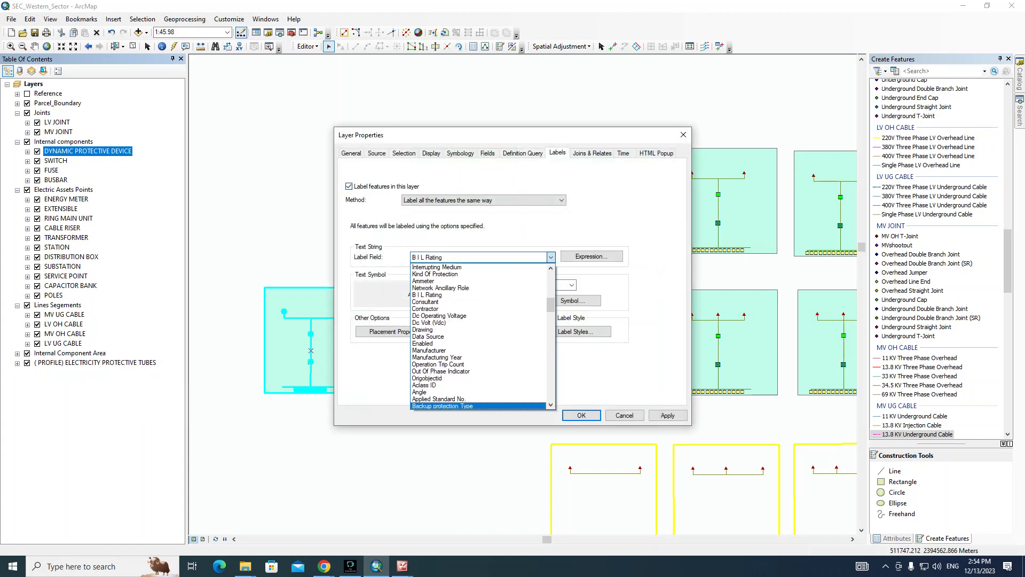
pyautogui.press('b')
pyautogui.press('b')
pyautogui.press('b')
pyautogui.press('b')
pyautogui.press('b')
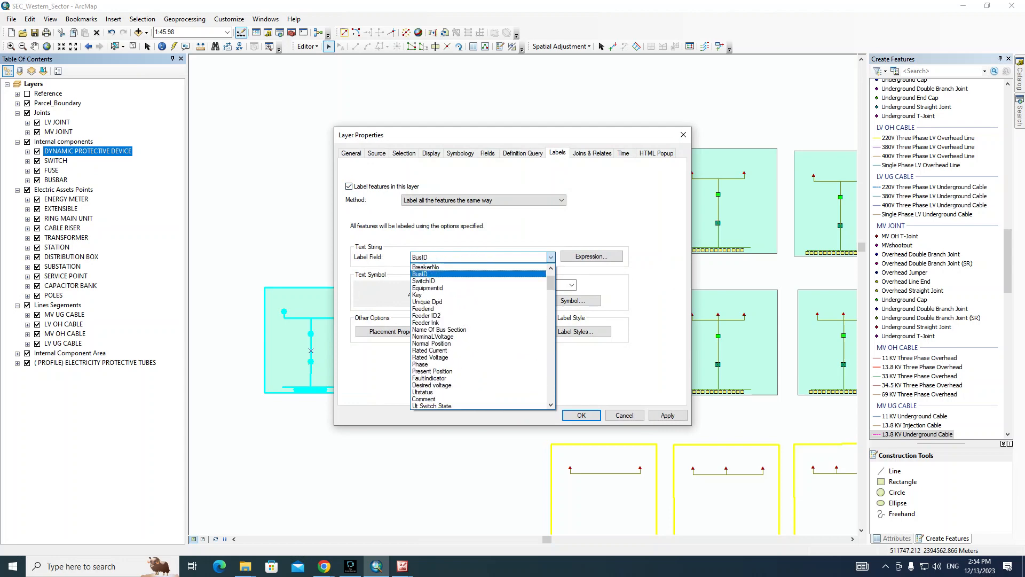
pyautogui.click(425, 267)
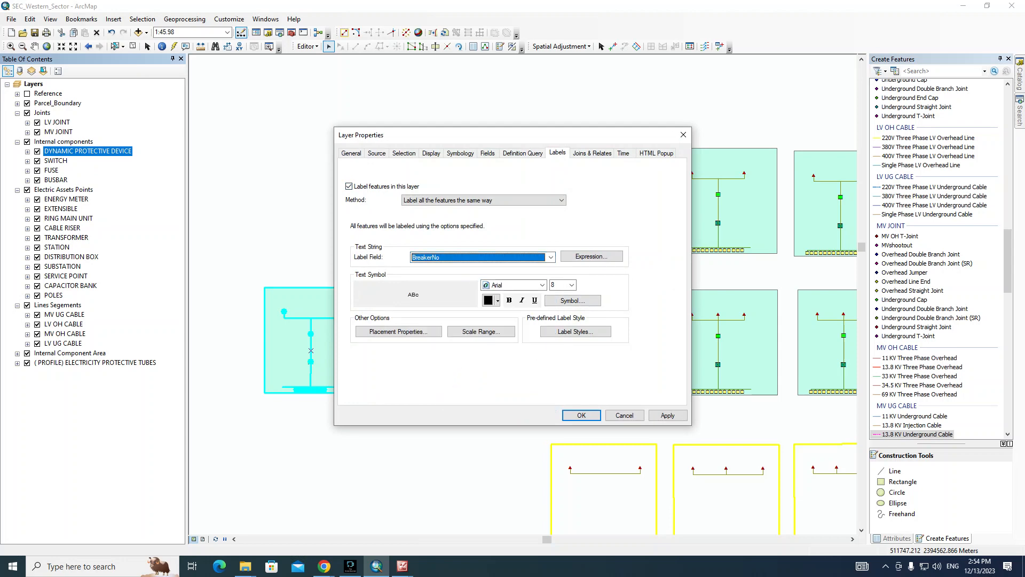
pyautogui.click(668, 416)
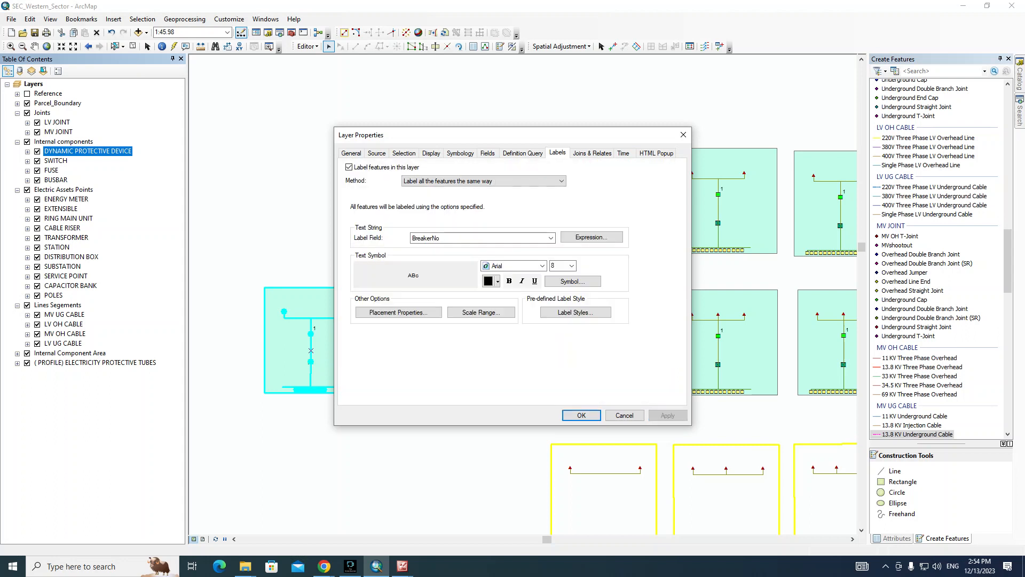
pyautogui.click(581, 415)
# Step: Inspect the attributes of individual LV circuit breakers in the first upper-row substation template to find the field holding their numbers
pyautogui.moveTo(555, 368); pyautogui.dragTo(560, 387)
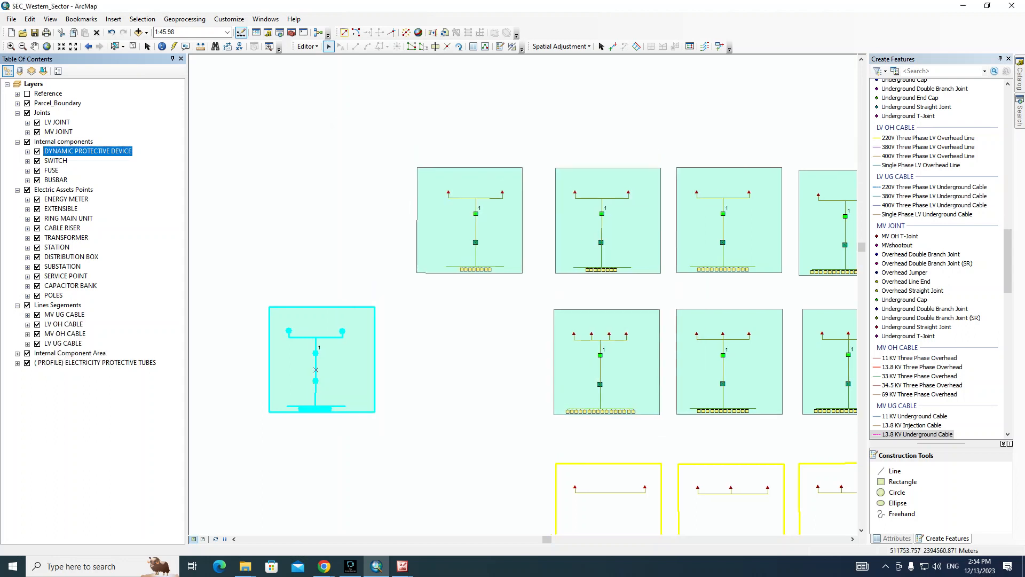
pyautogui.click(454, 336)
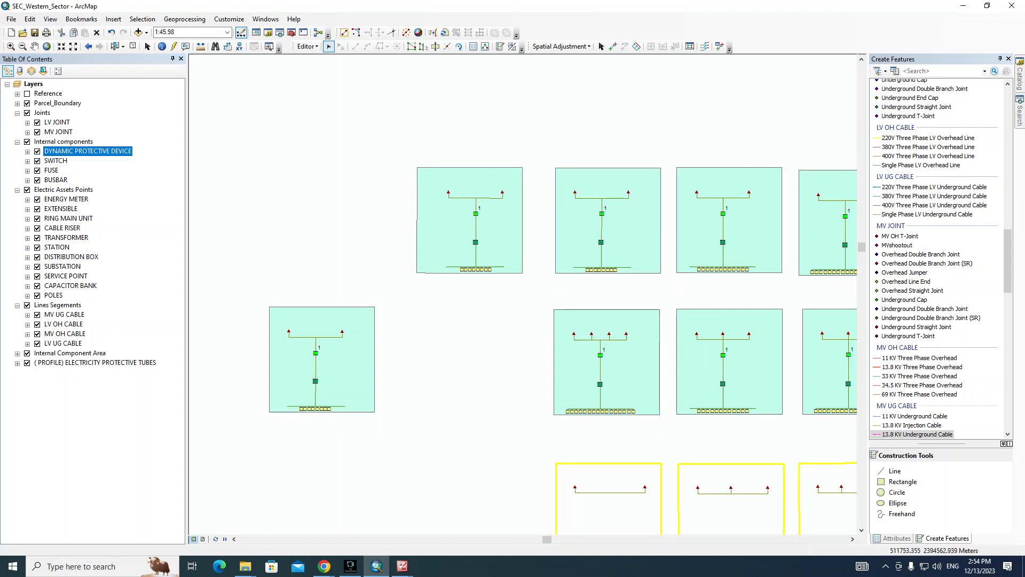
pyautogui.click(462, 269)
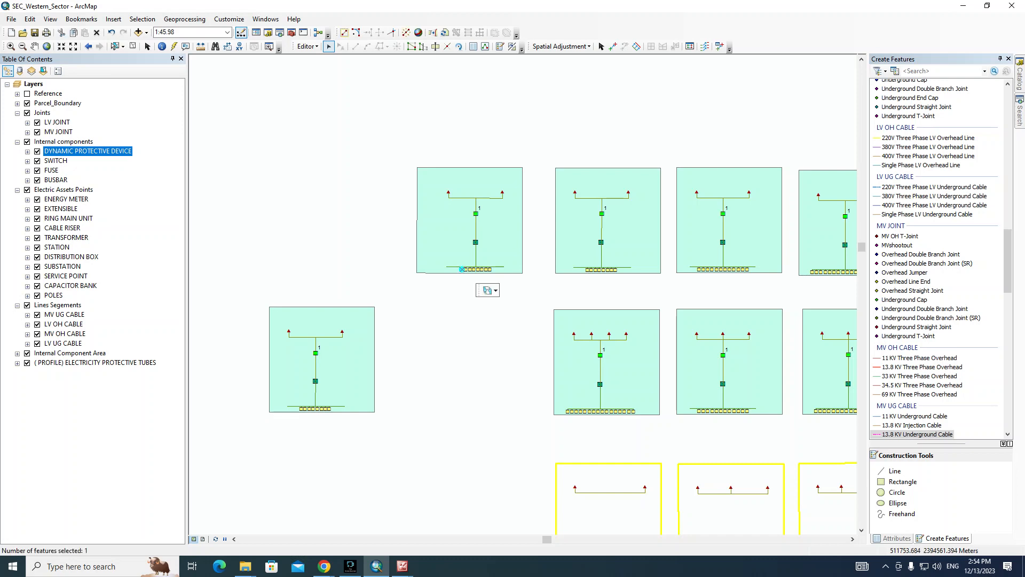
pyautogui.rightClick(444, 297)
pyautogui.click(481, 405)
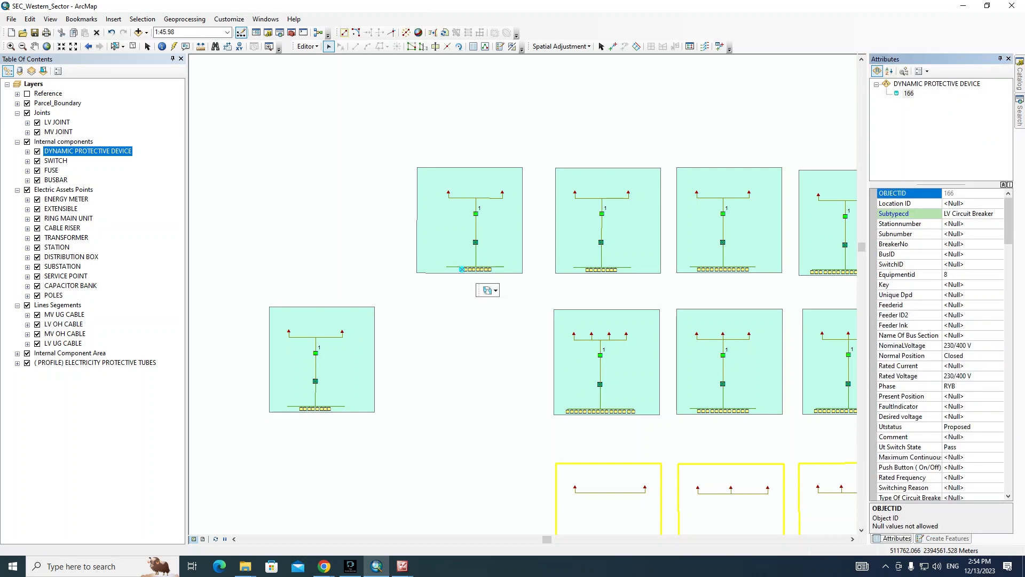
pyautogui.scroll(-1, 940, 345)
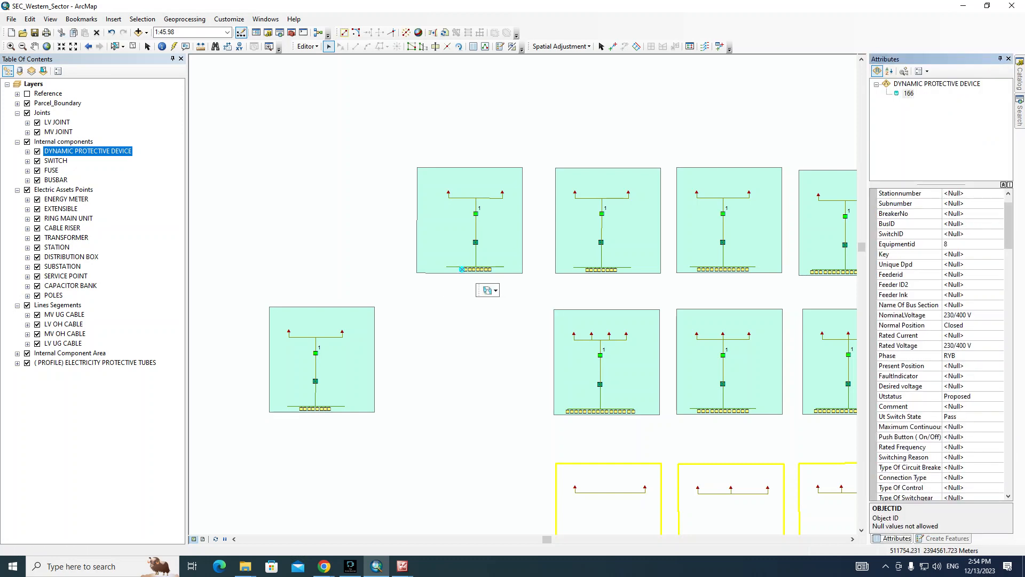
pyautogui.scroll(1, 940, 344)
pyautogui.click(713, 293)
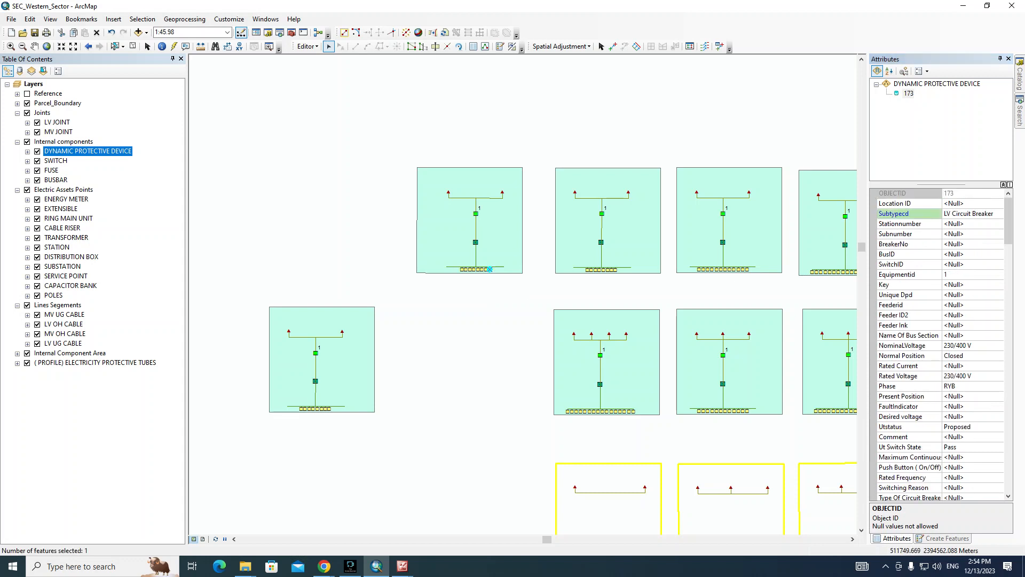
pyautogui.moveTo(712, 292); pyautogui.dragTo(767, 273)
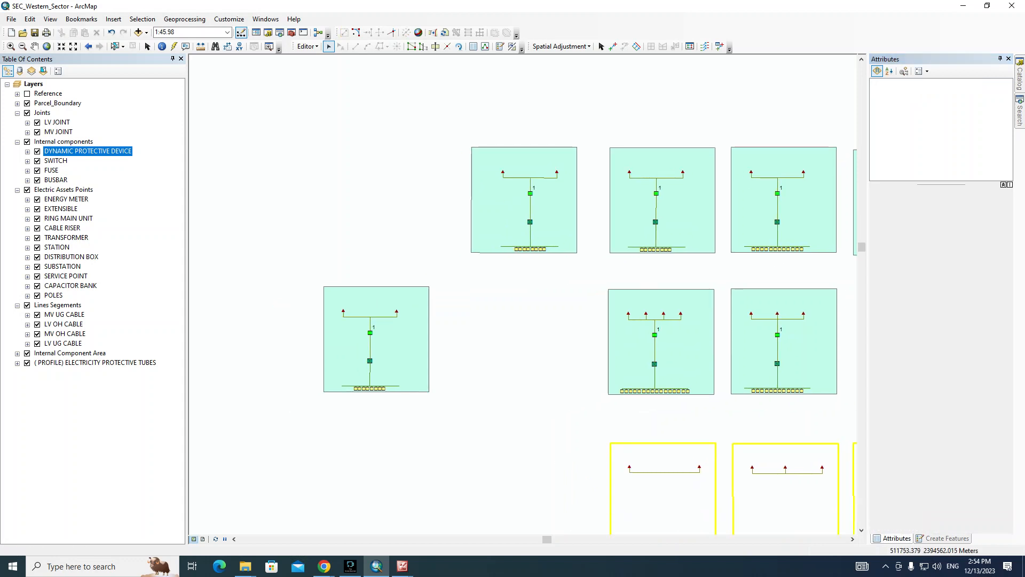
pyautogui.click(524, 200)
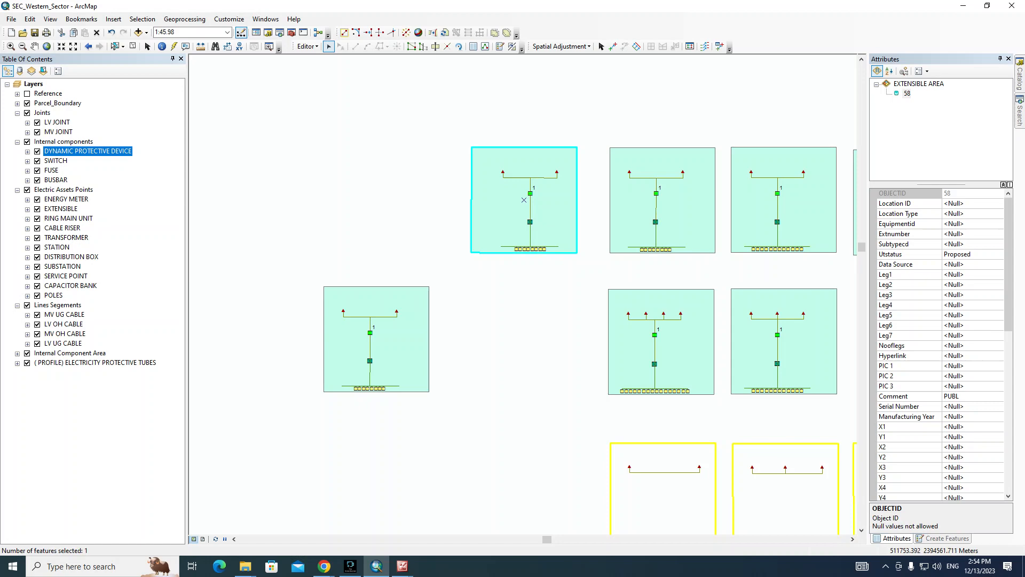
pyautogui.click(519, 249)
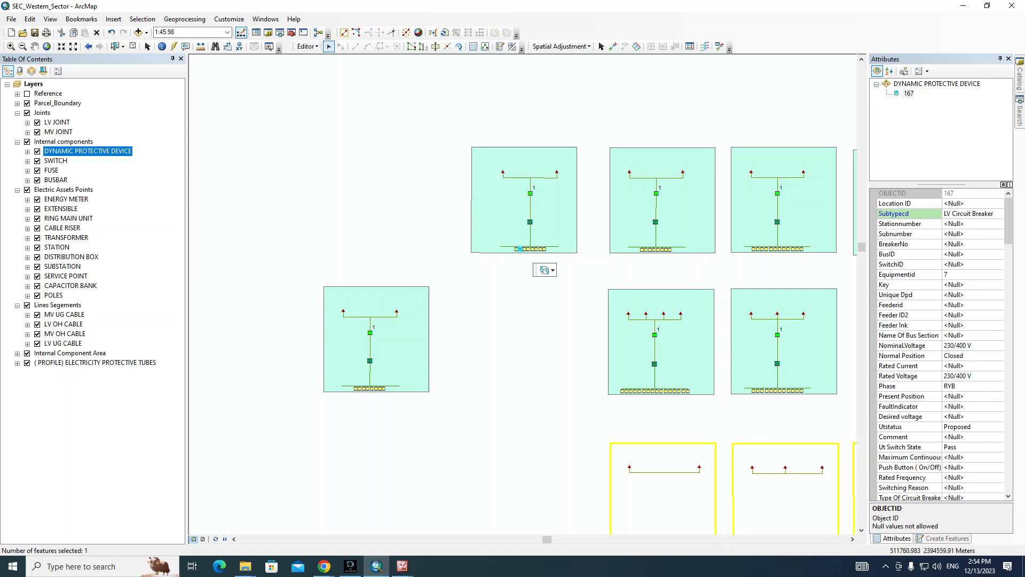
pyautogui.scroll(-10, 939, 345)
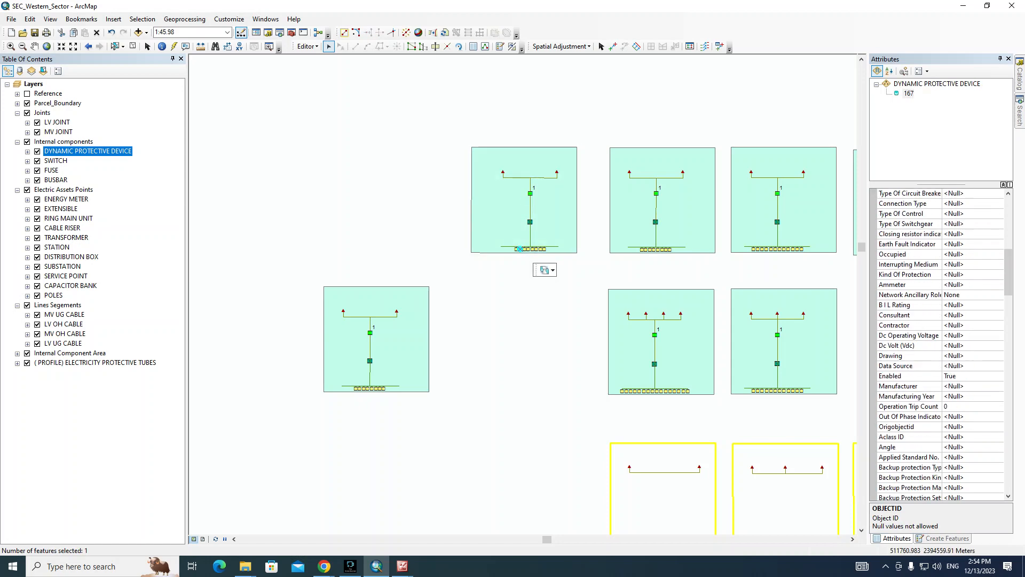
pyautogui.scroll(-15, 940, 344)
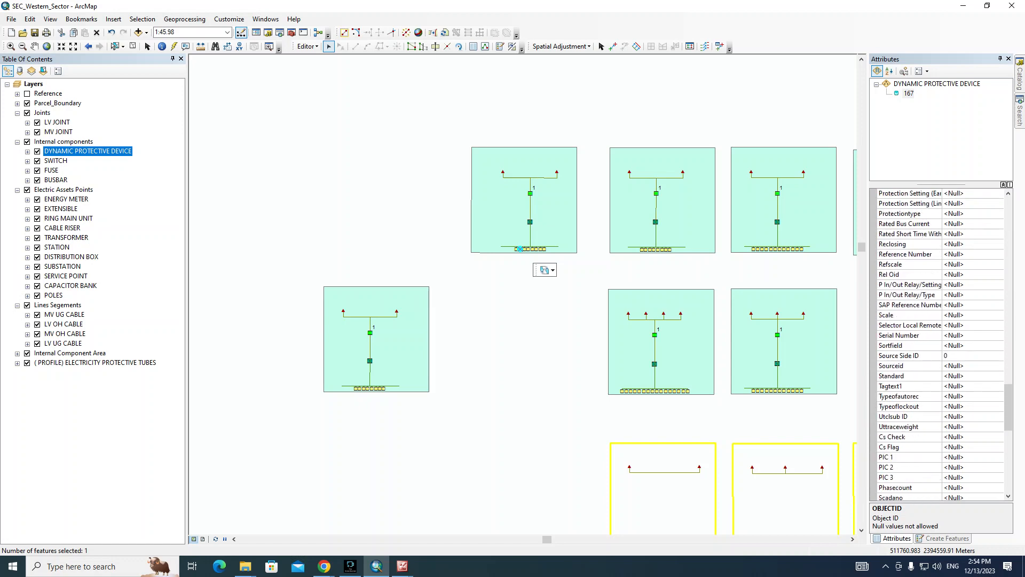
pyautogui.scroll(-10, 939, 344)
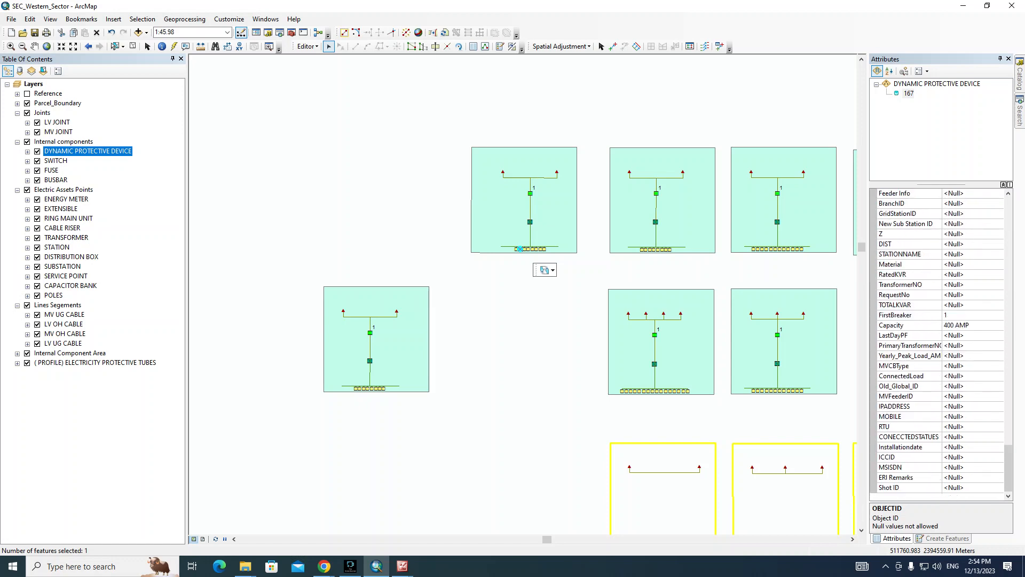
# Step: Set the label field of the DYNAMIC PROTECTIVE DEVICE layer to Equipmentid
pyautogui.rightClick(88, 151)
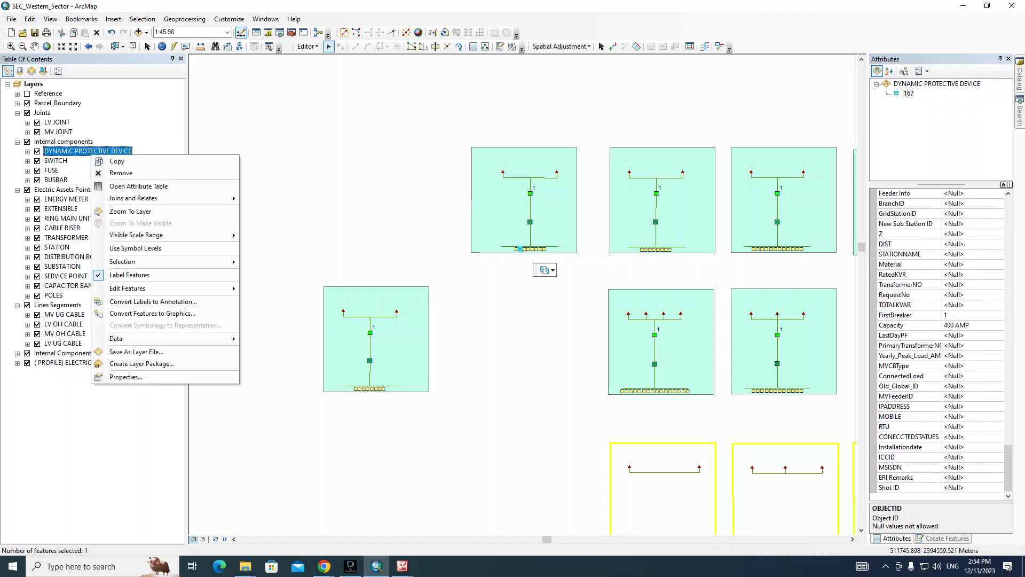
pyautogui.click(106, 376)
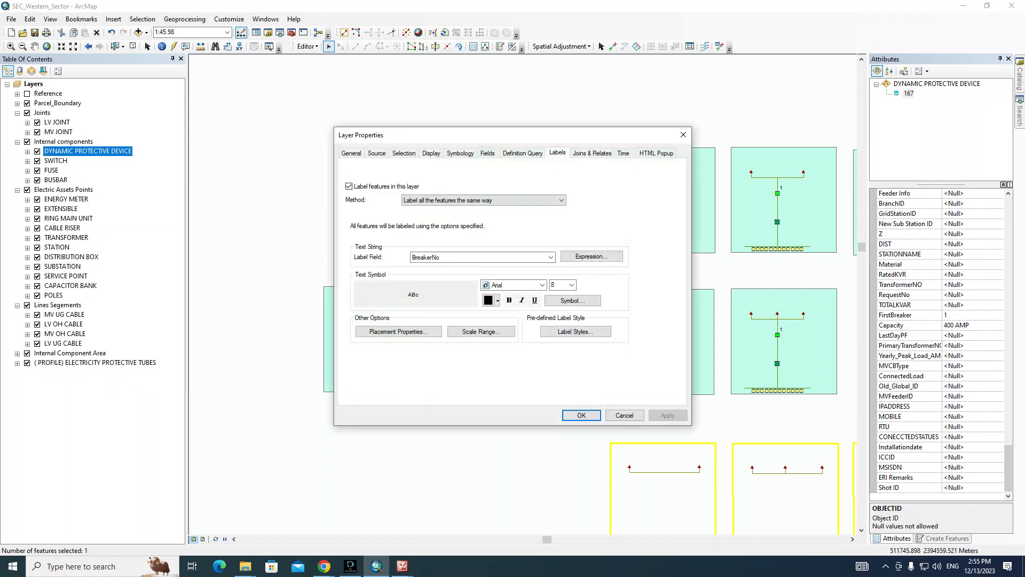
pyautogui.click(550, 257)
pyautogui.press('e')
pyautogui.click(470, 288)
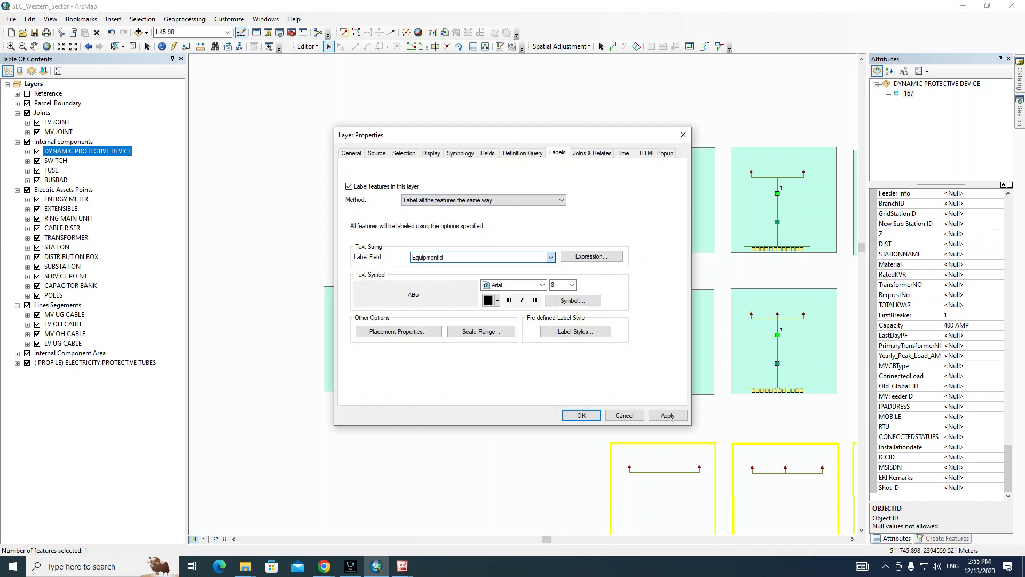
pyautogui.click(581, 415)
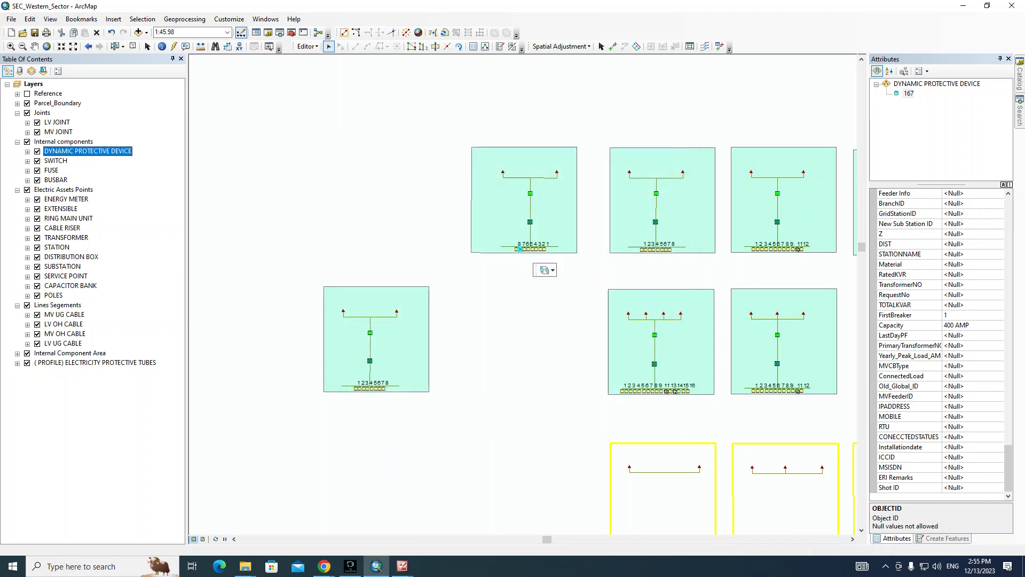
# Step: Clear the selection and examine the breaker numbering on the separate substation template left of the second row
pyautogui.click(285, 364)
pyautogui.scroll(-2, 286, 364)
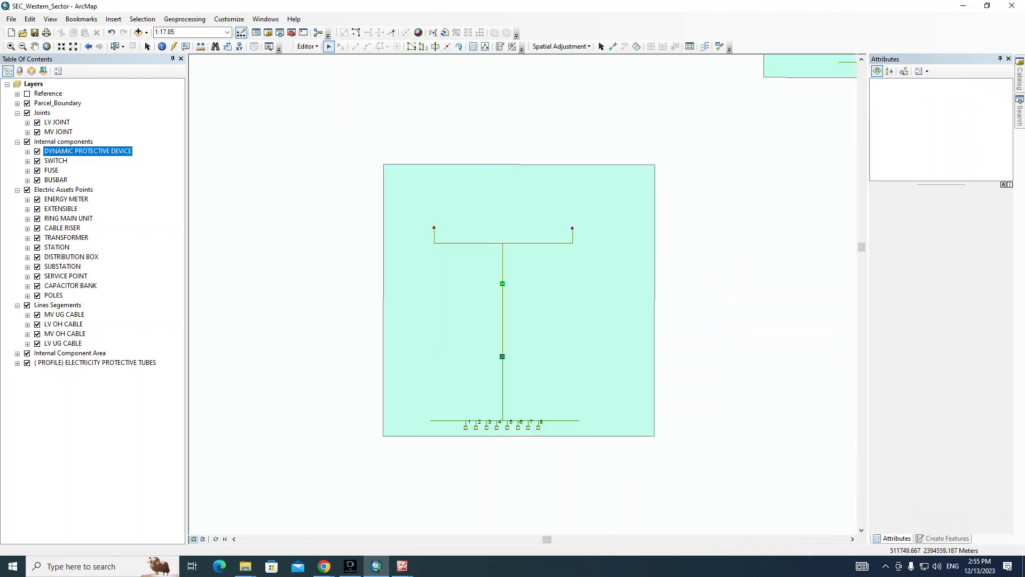
pyautogui.scroll(1, 523, 294)
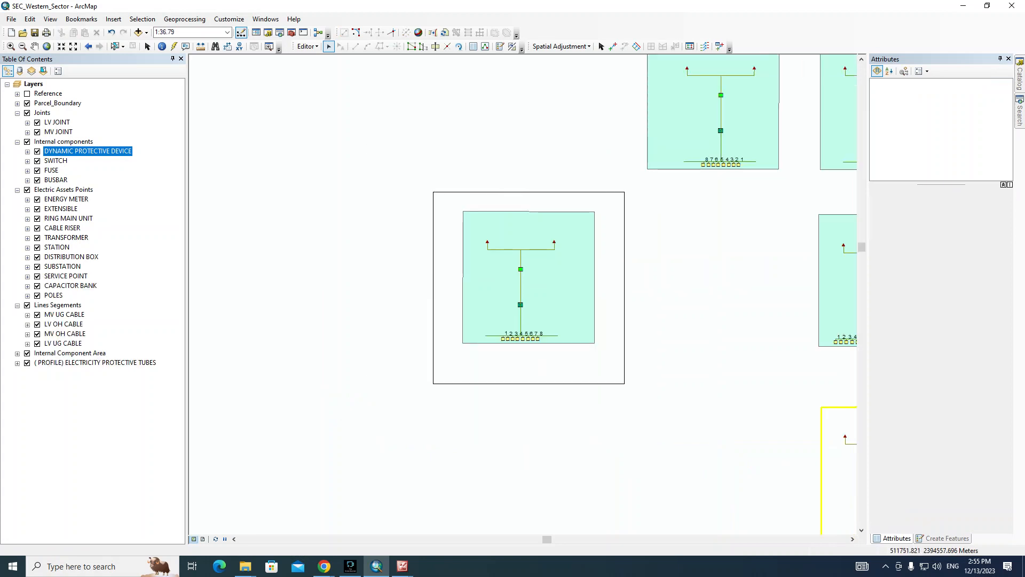
# Step: Select the separate substation template left of the second row and move it near point 38298, snapping its lower corner to the parcel boundary
pyautogui.moveTo(433, 192); pyautogui.dragTo(624, 384)
pyautogui.moveTo(555, 307); pyautogui.dragTo(510, 222)
pyautogui.scroll(1, 511, 222)
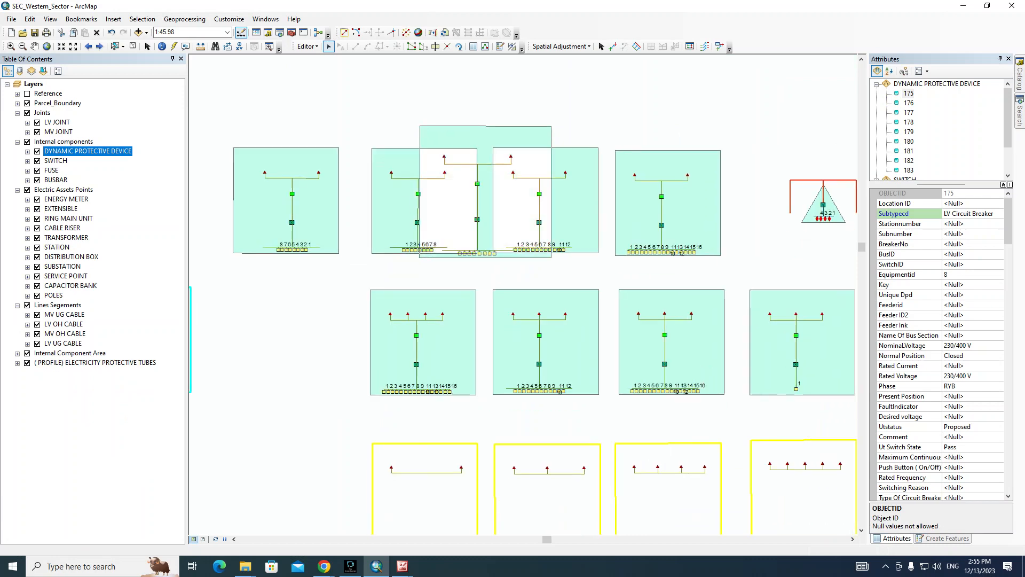
pyautogui.press('>')
pyautogui.press('>')
pyautogui.moveTo(468, 186); pyautogui.dragTo(456, 291)
pyautogui.scroll(-2, 556, 350)
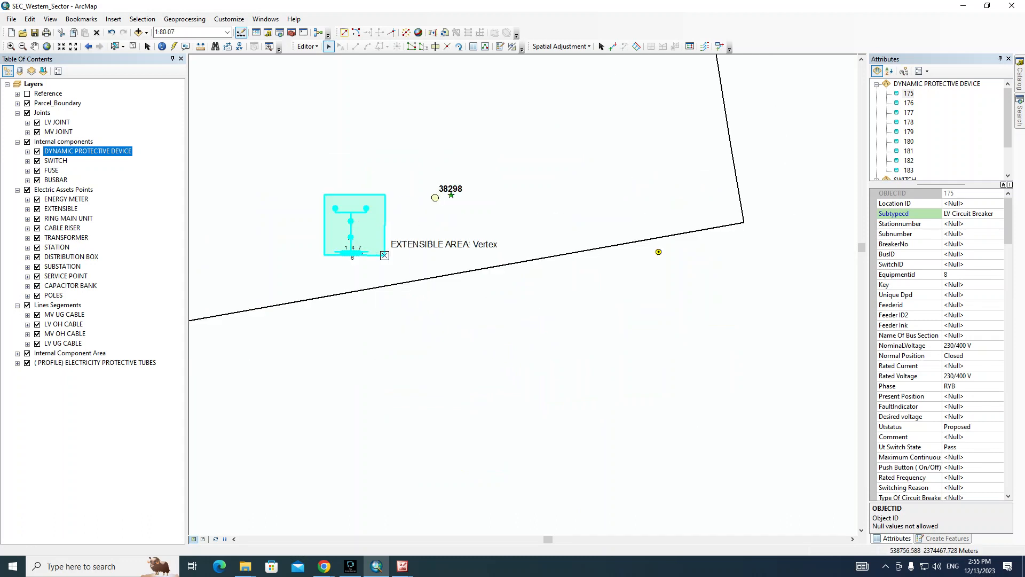
pyautogui.moveTo(385, 255); pyautogui.dragTo(406, 281)
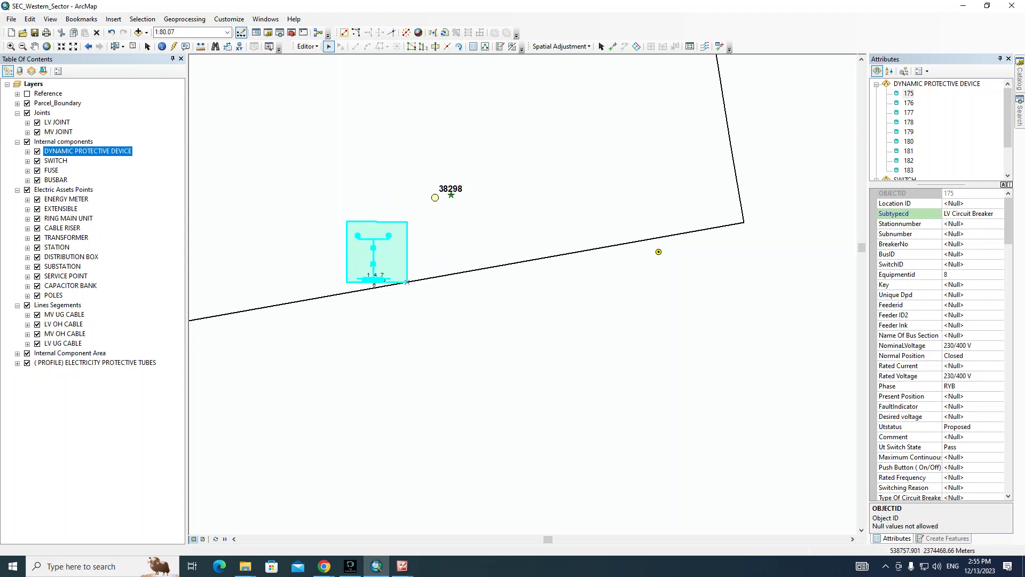
# Step: Rotate the substation template to match the parcel boundary's slope, snap its base onto the boundary below point 38298, and clear the selection
pyautogui.click(458, 47)
pyautogui.moveTo(353, 273); pyautogui.dragTo(432, 221)
pyautogui.press('e')
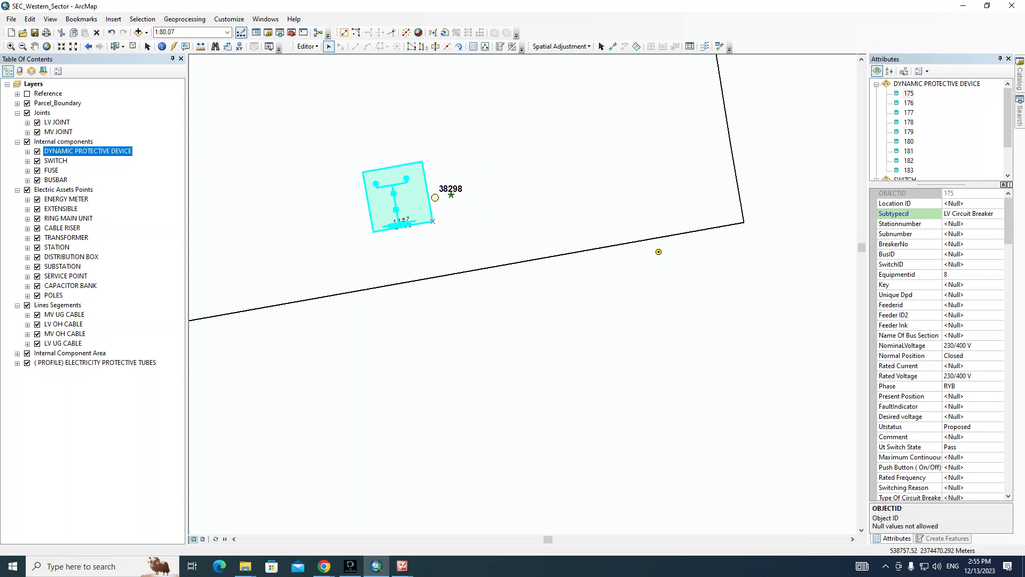
pyautogui.moveTo(432, 221); pyautogui.dragTo(484, 268)
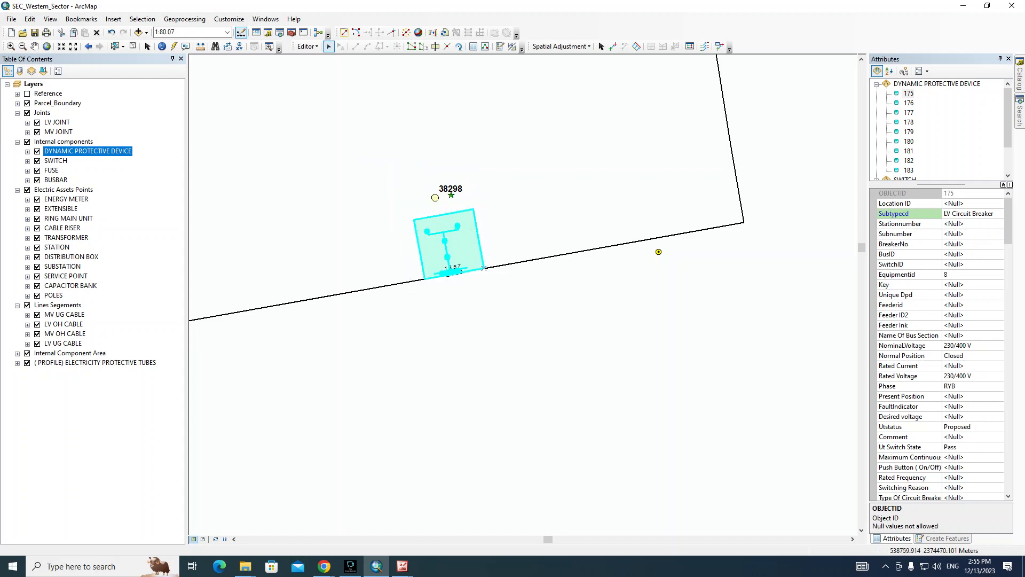
pyautogui.scroll(3, 427, 198)
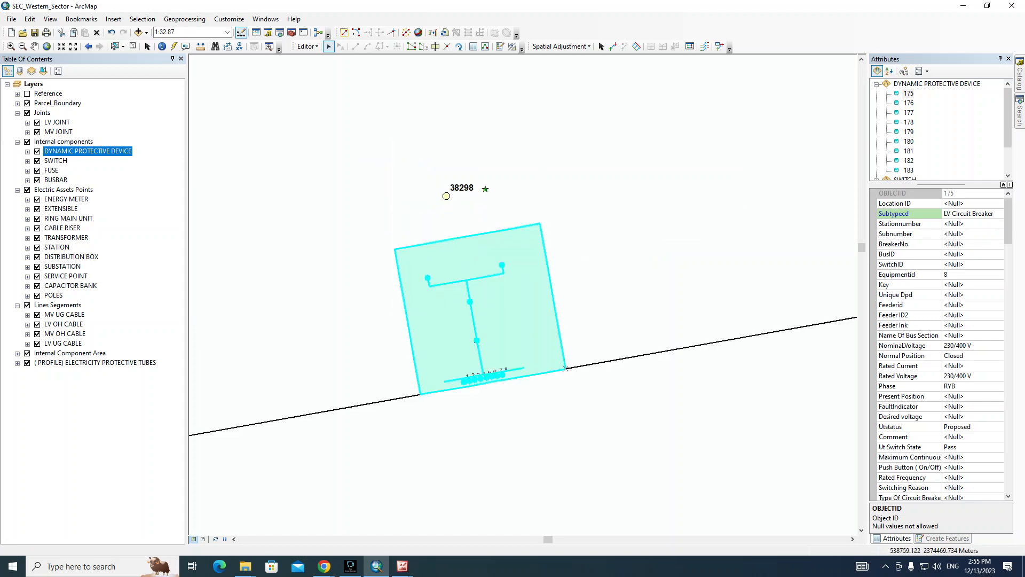
pyautogui.click(630, 241)
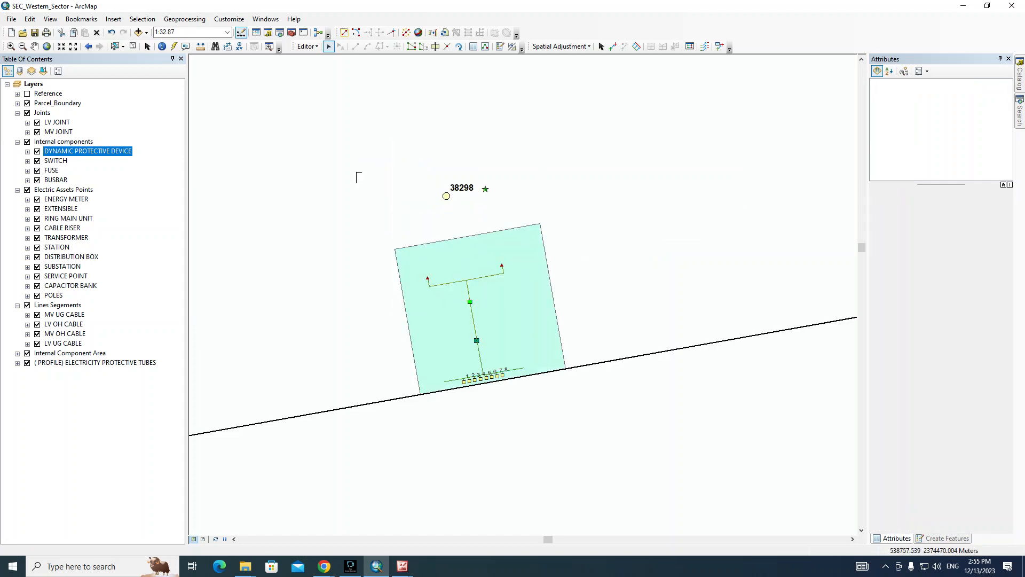
# Step: Examine the placed template in context and the distribution of substation, distribution box and pole points across the surrounding parcel blocks
pyautogui.scroll(-2, 757, 318)
pyautogui.moveTo(756, 317); pyautogui.dragTo(652, 275)
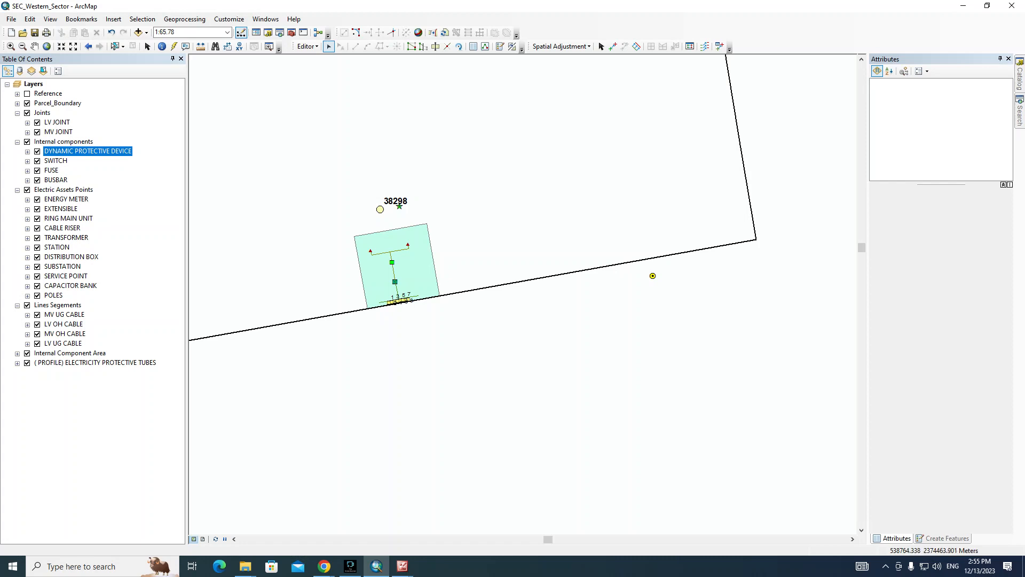
pyautogui.moveTo(358, 155); pyautogui.dragTo(479, 398)
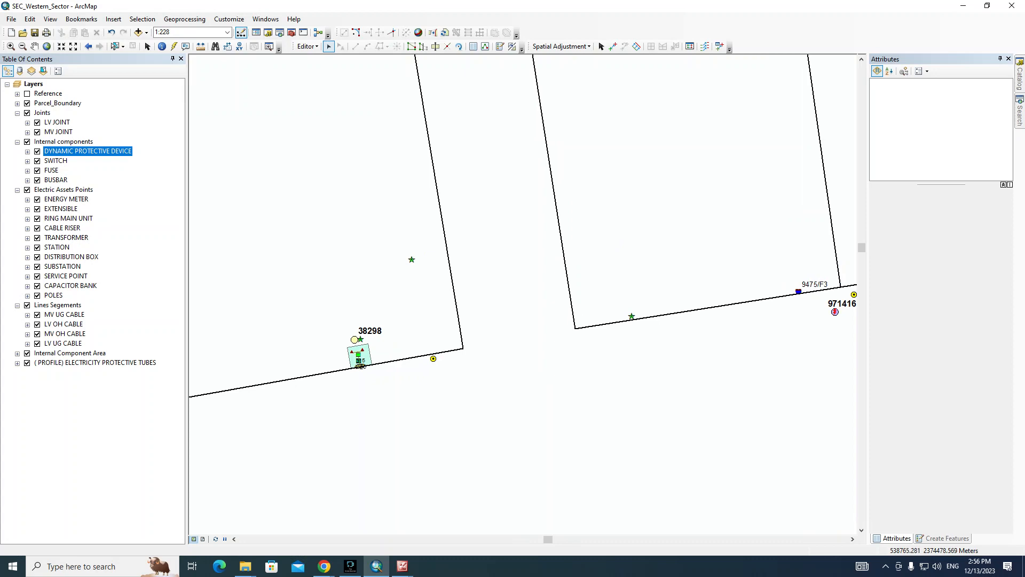
pyautogui.scroll(-3, 504, 417)
pyautogui.scroll(-4, 535, 321)
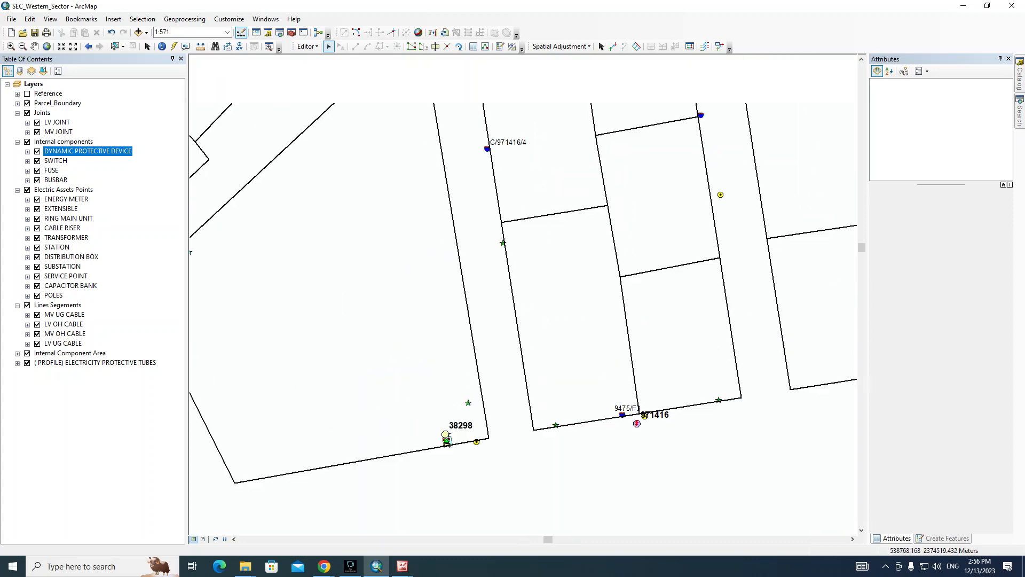
pyautogui.moveTo(565, 241); pyautogui.dragTo(501, 368)
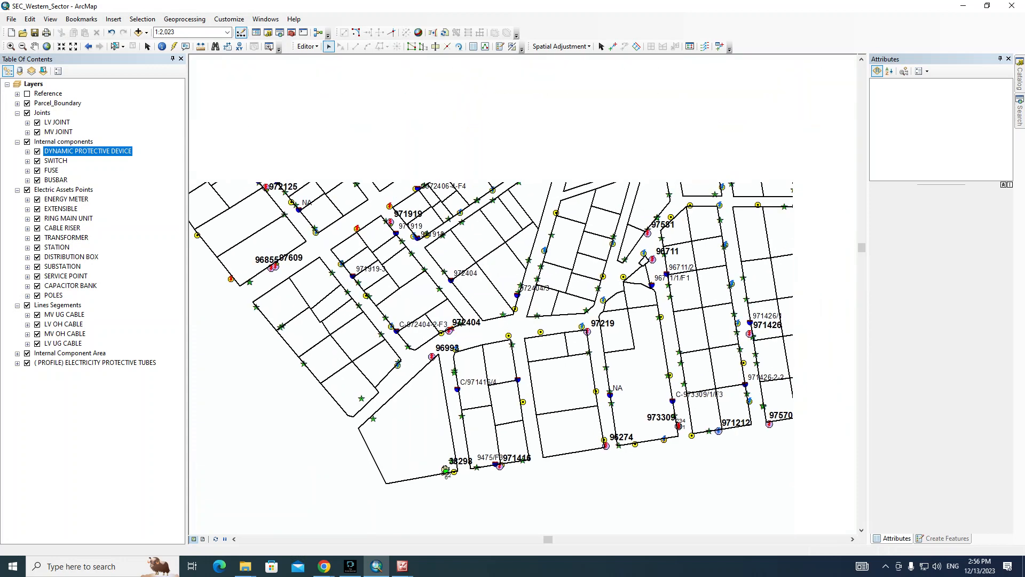
pyautogui.moveTo(513, 235); pyautogui.dragTo(534, 360)
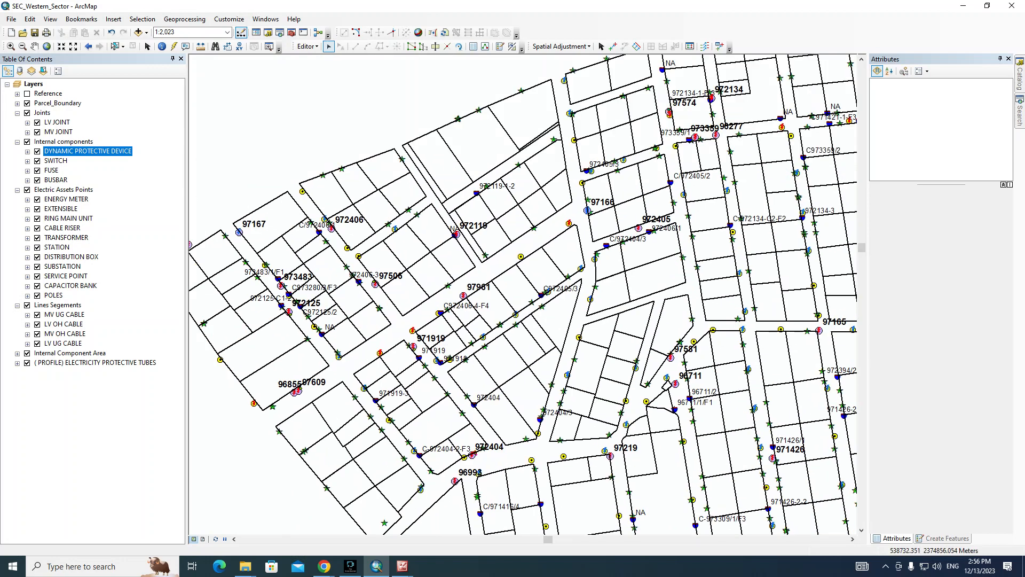
pyautogui.moveTo(540, 278)
pyautogui.mouseDown()
pyautogui.moveTo(533, 307)
pyautogui.moveTo(495, 341)
pyautogui.moveTo(436, 330)
pyautogui.moveTo(554, 272)
pyautogui.mouseUp()
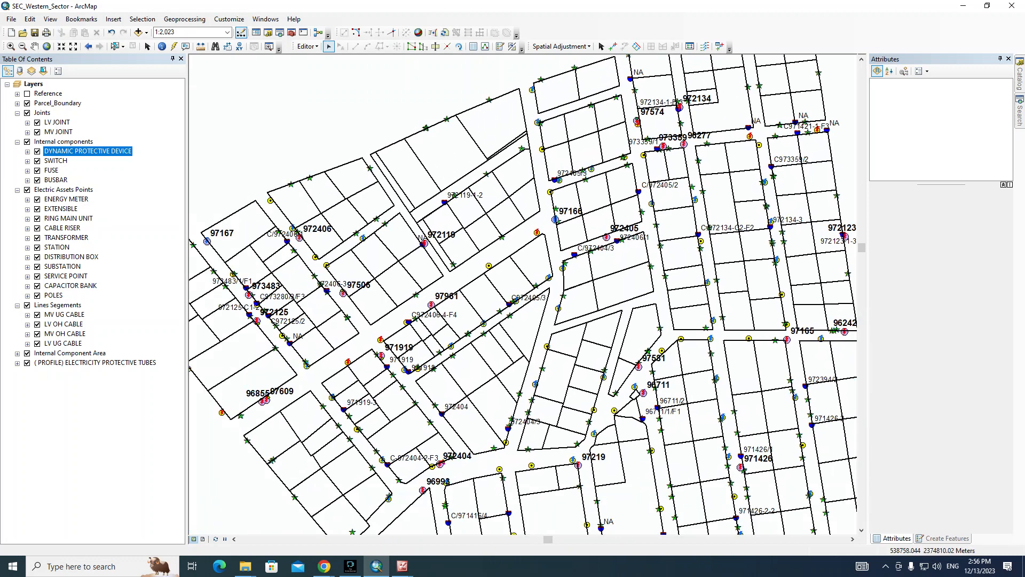
pyautogui.moveTo(453, 267); pyautogui.dragTo(570, 271)
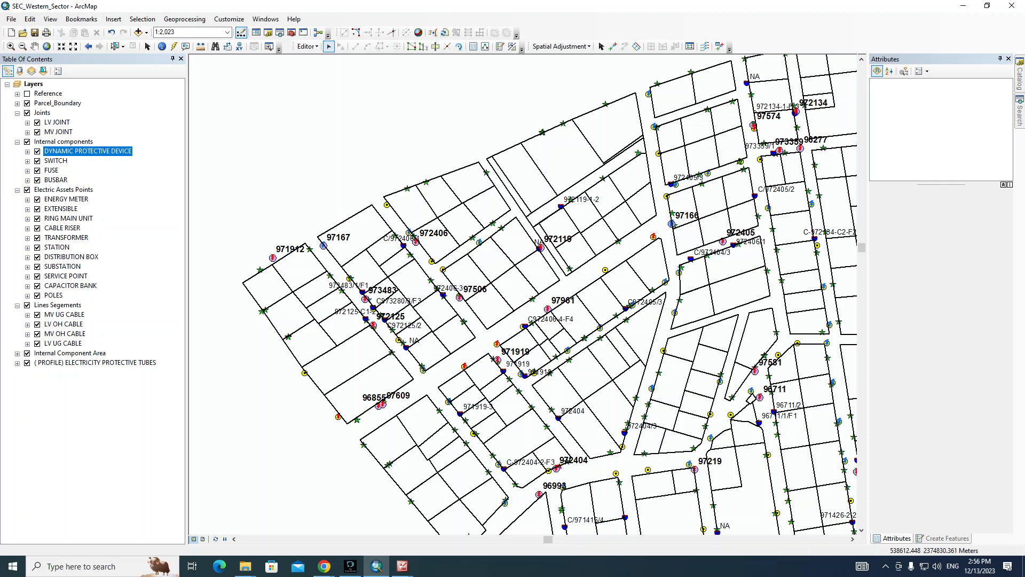
pyautogui.moveTo(301, 161)
pyautogui.mouseDown()
pyautogui.moveTo(447, 302)
pyautogui.moveTo(485, 359)
pyautogui.moveTo(537, 334)
pyautogui.mouseUp()
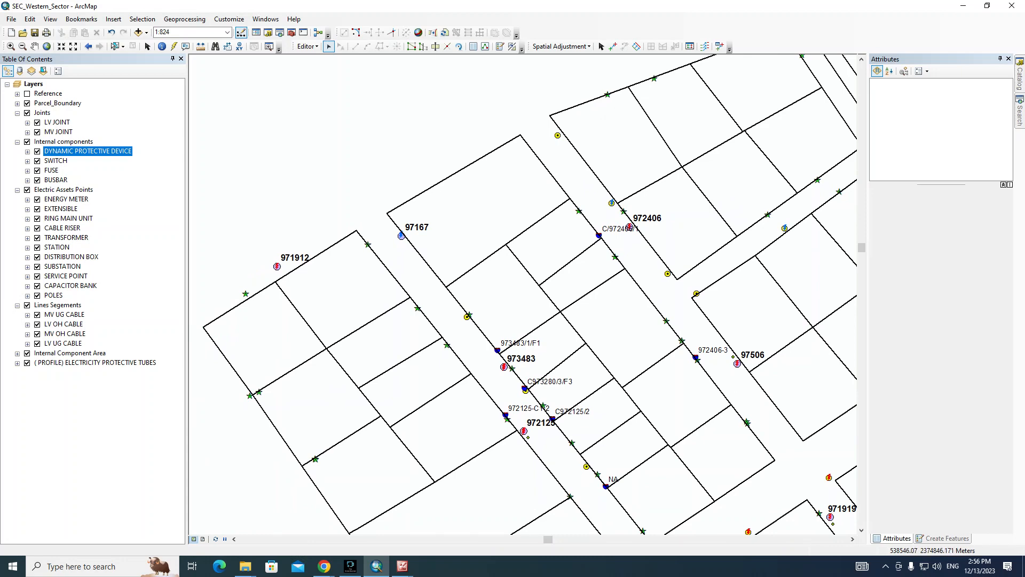
pyautogui.moveTo(668, 283); pyautogui.dragTo(497, 351)
pyautogui.scroll(3, 343, 161)
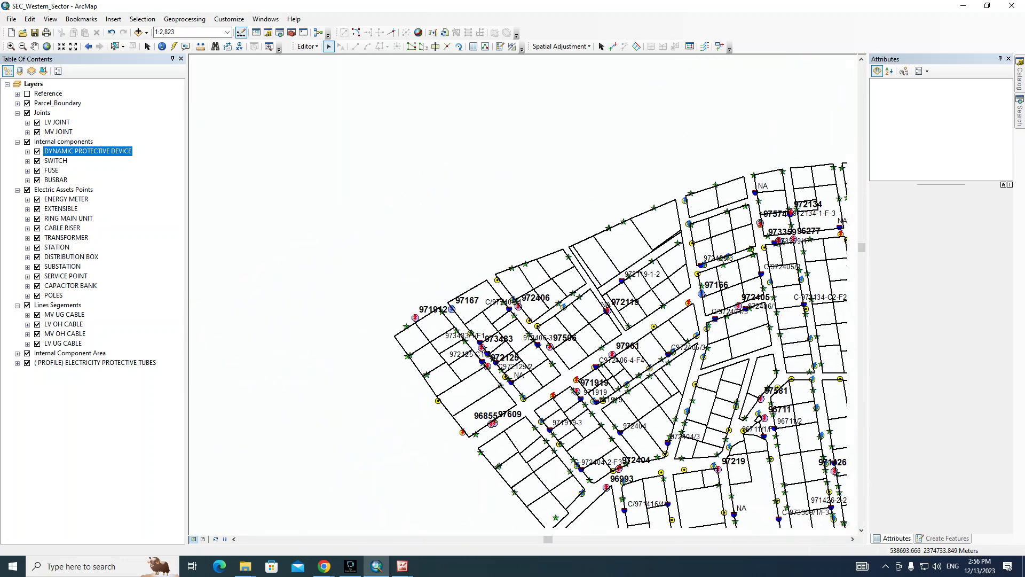
pyautogui.moveTo(533, 293)
pyautogui.mouseDown()
pyautogui.moveTo(453, 360)
pyautogui.moveTo(593, 337)
pyautogui.mouseUp()
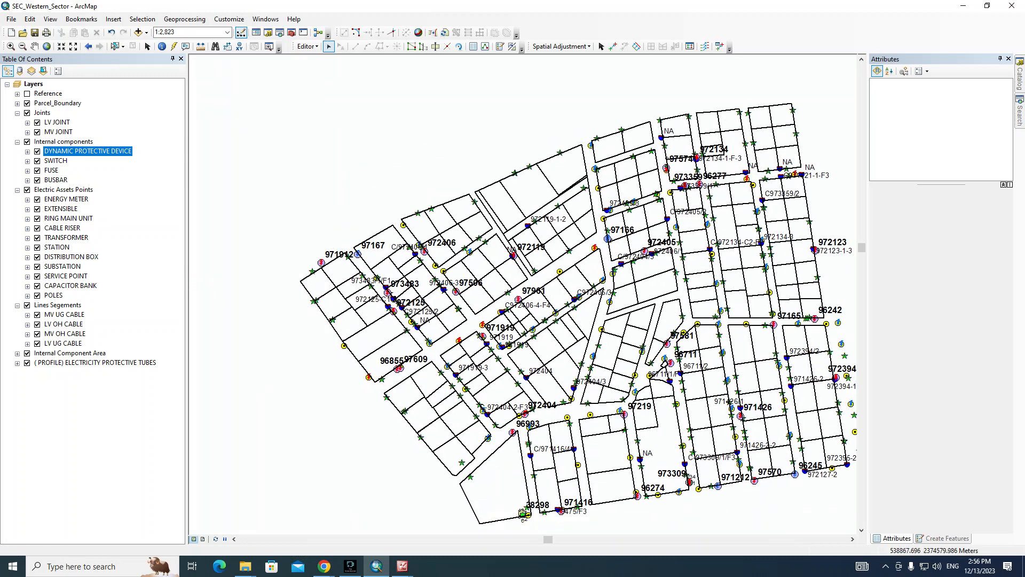
pyautogui.moveTo(592, 337); pyautogui.dragTo(496, 375)
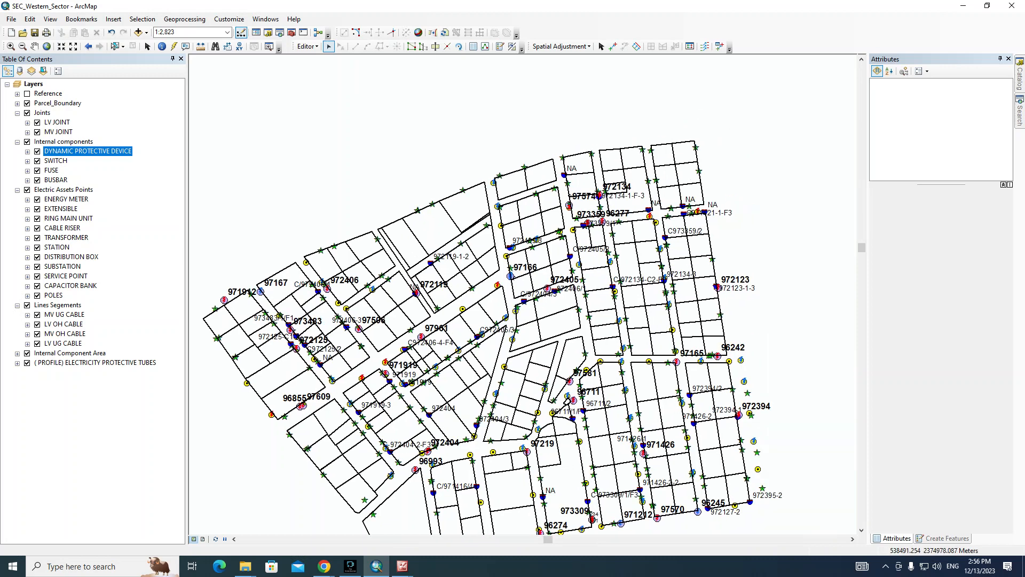
# Step: Turn off the SERVICE POINT layer to declutter the network points around the northern parcel blocks
pyautogui.click(57, 247)
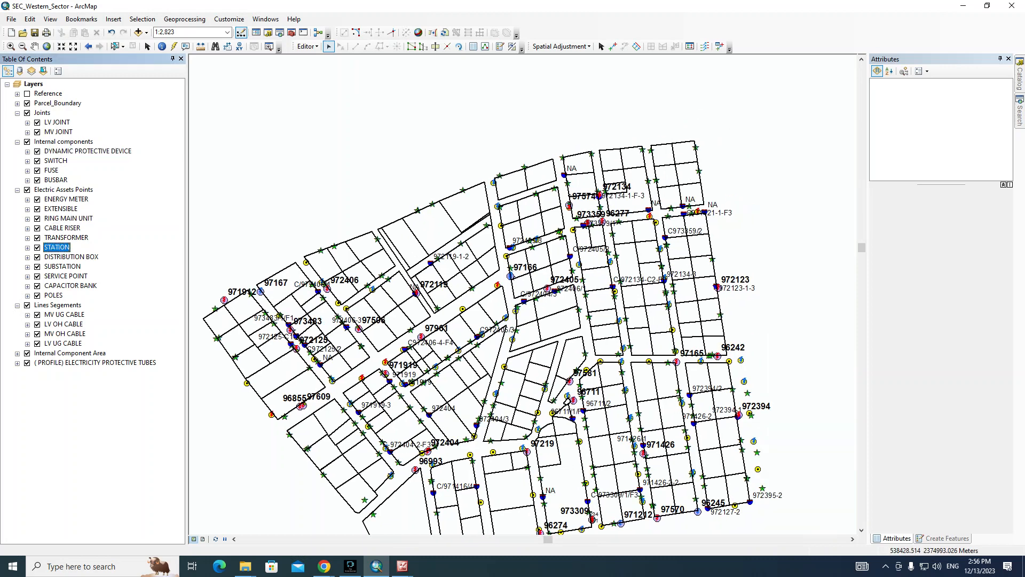
pyautogui.click(63, 267)
pyautogui.click(38, 276)
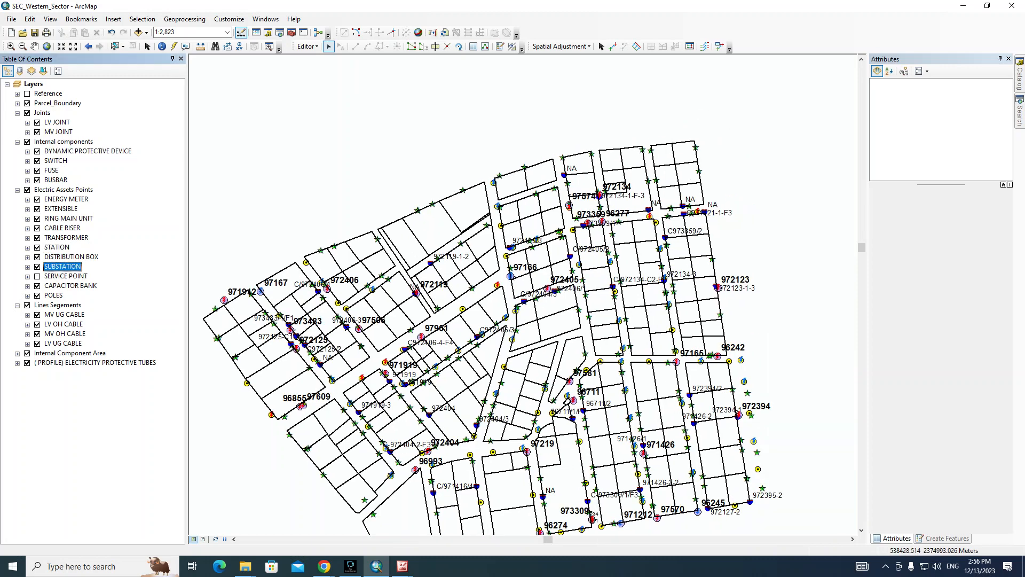
pyautogui.moveTo(453, 299); pyautogui.dragTo(339, 294)
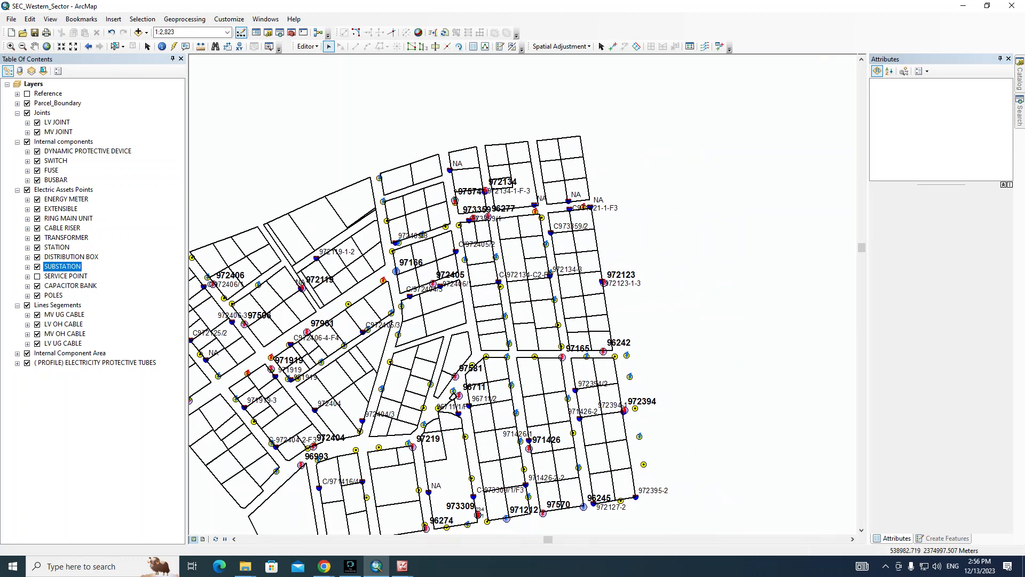
pyautogui.moveTo(325, 131); pyautogui.dragTo(489, 311)
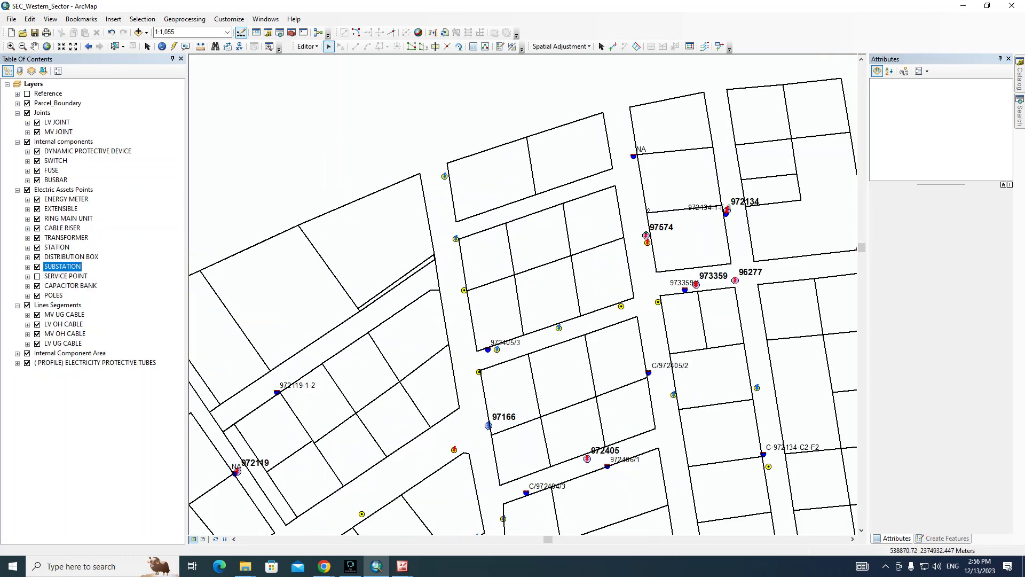
pyautogui.moveTo(364, 75); pyautogui.dragTo(676, 388)
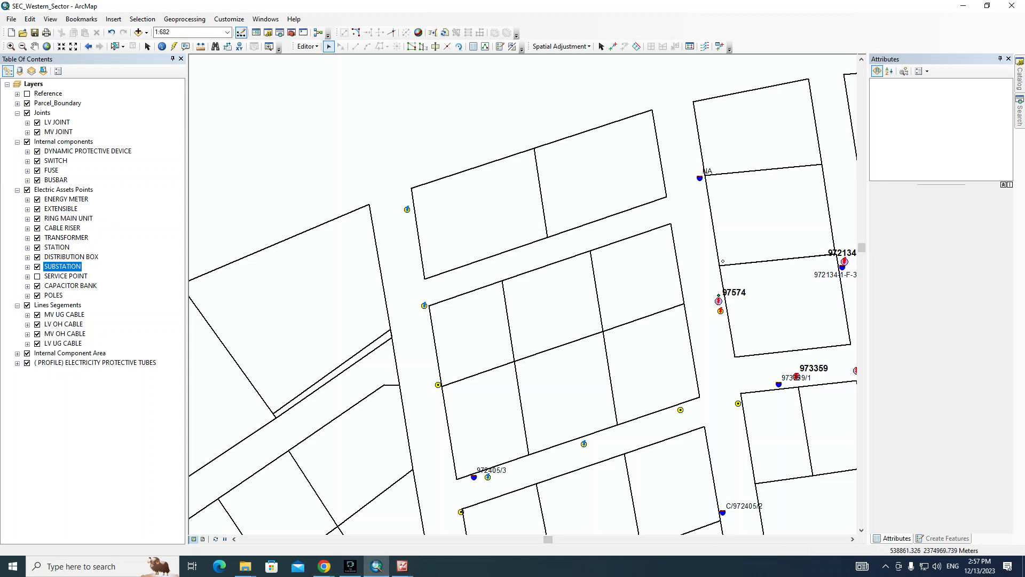
pyautogui.moveTo(523, 294); pyautogui.dragTo(555, 289)
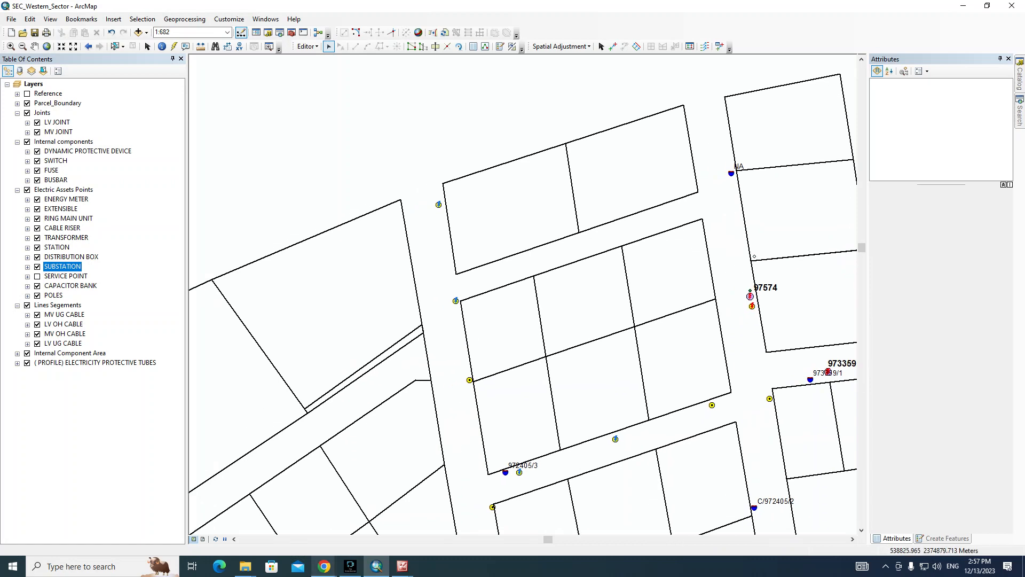
# Step: Switch to the Google Meet call to check for participants' responses, and return to ArcMap
pyautogui.click(324, 566)
pyautogui.click(266, 521)
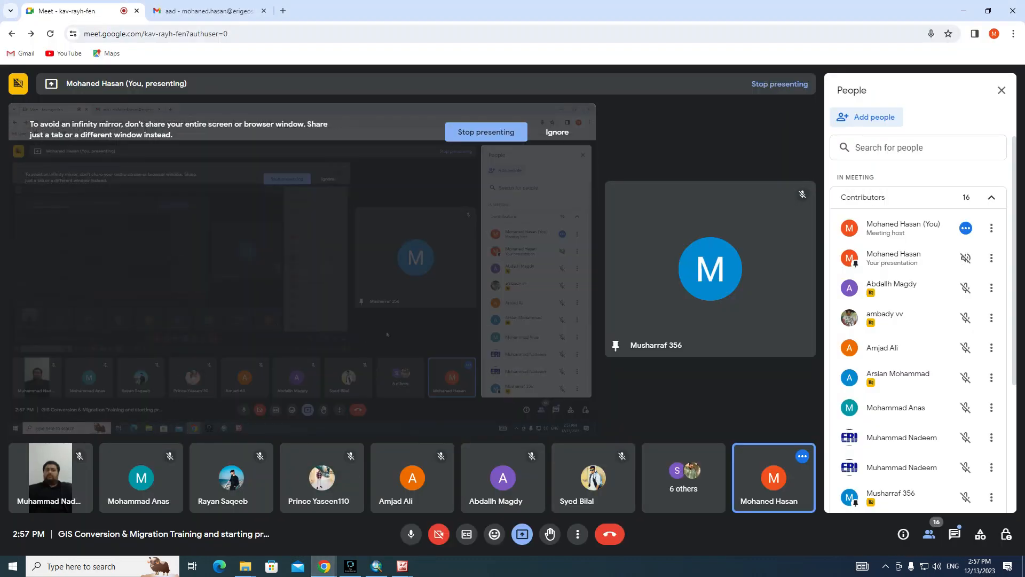
pyautogui.hotkey('alt', 'Tab')
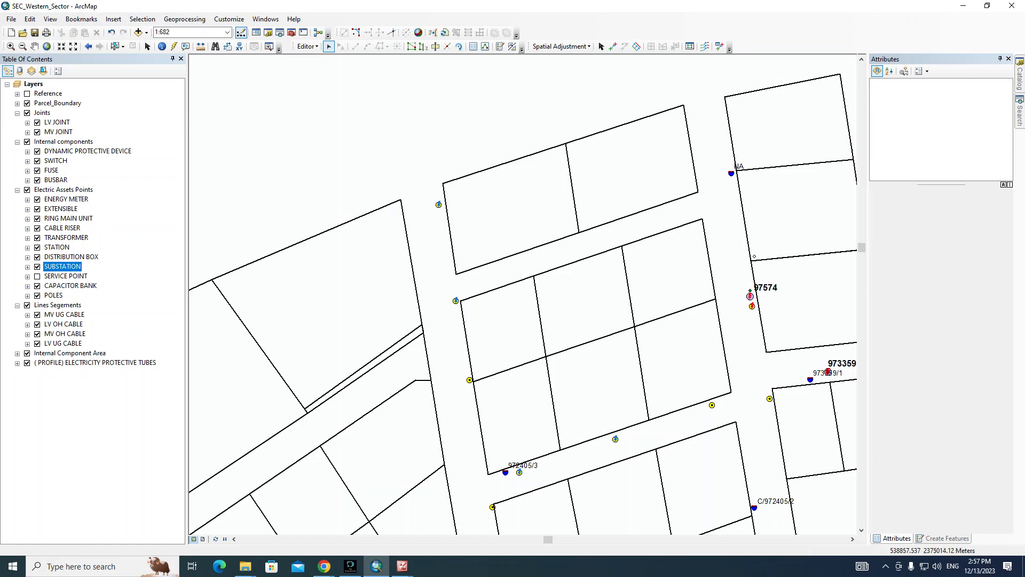
pyautogui.hotkey('alt', 'Tab')
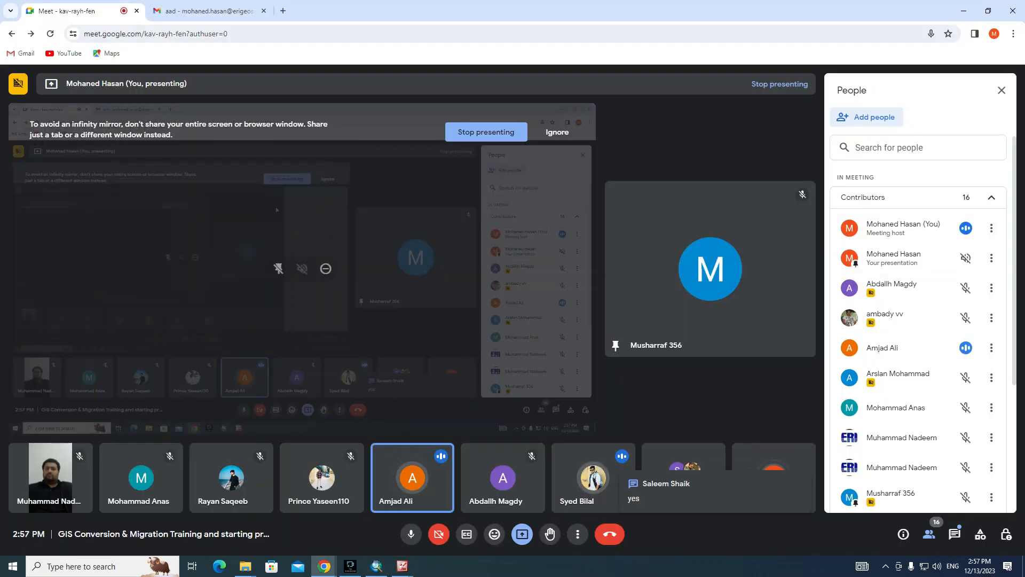
pyautogui.hotkey('alt', 'Tab')
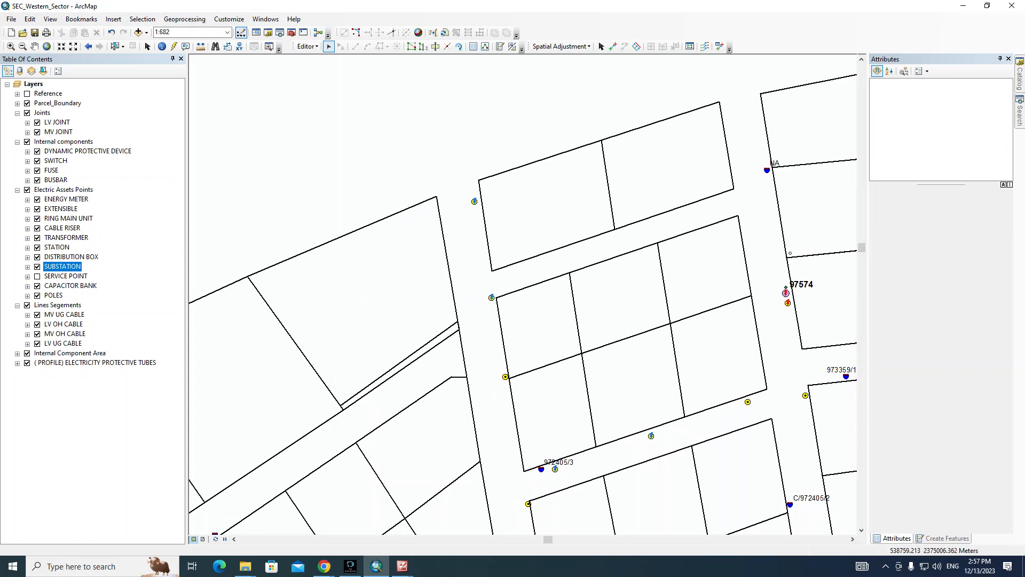
# Step: Check the hyperlink support and its source field in the POLES layer's display properties
pyautogui.rightClick(54, 295)
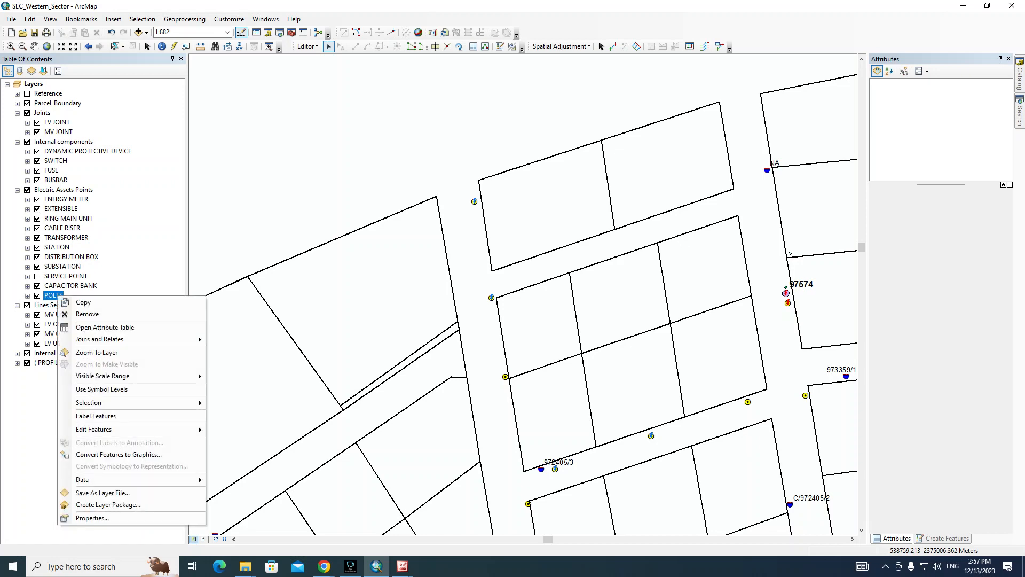
pyautogui.click(91, 517)
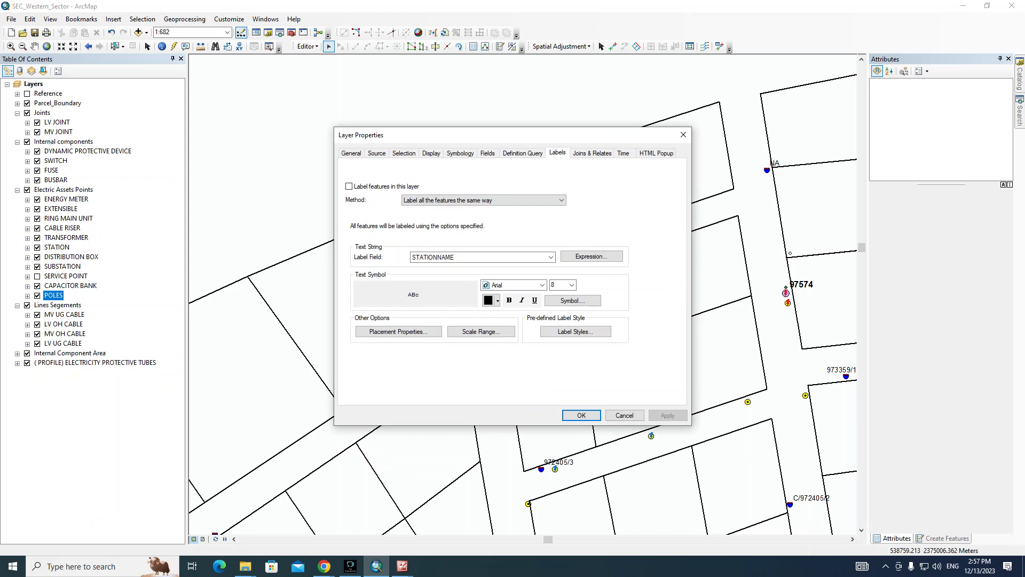
pyautogui.click(431, 153)
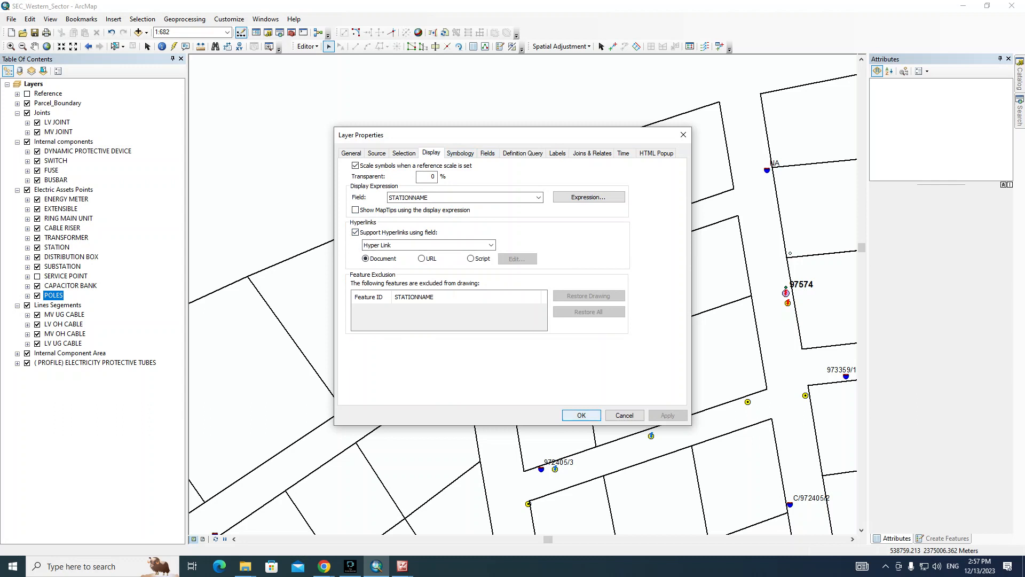
pyautogui.click(582, 415)
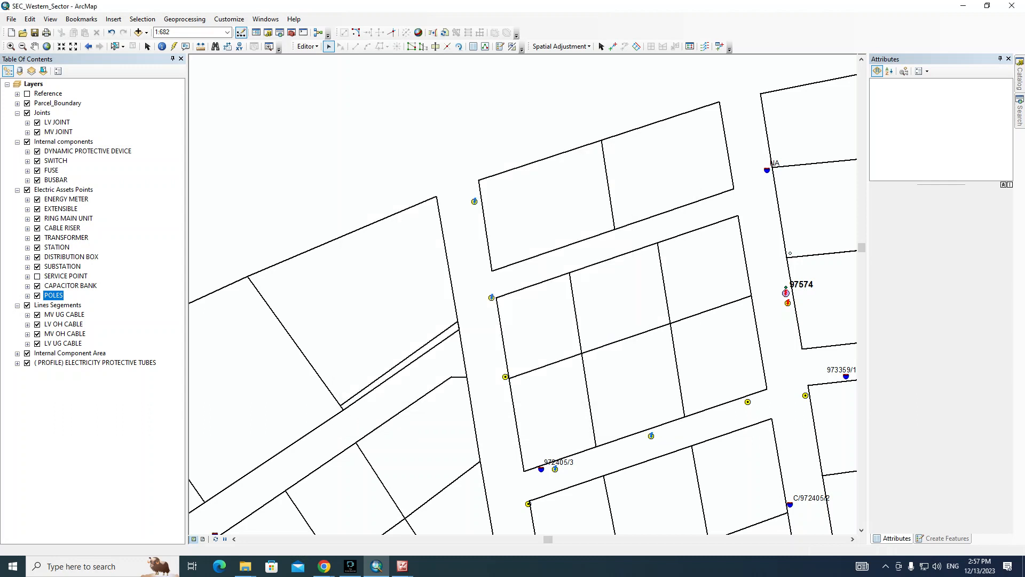
# Step: Open the hyperlinked site photo of the pole beside the western edge of the northernmost two-parcel block
pyautogui.moveTo(579, 374); pyautogui.dragTo(562, 376)
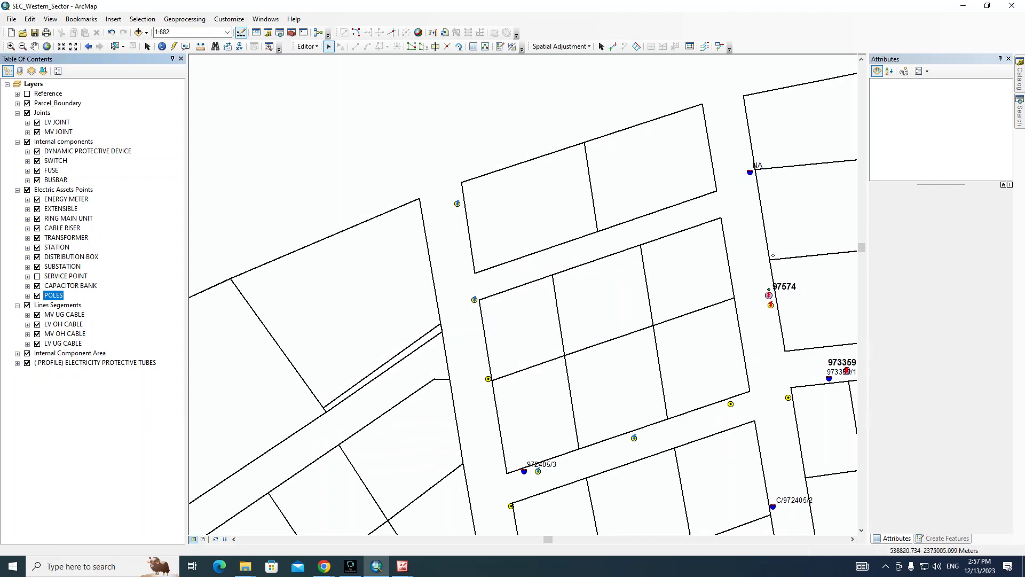
pyautogui.click(174, 47)
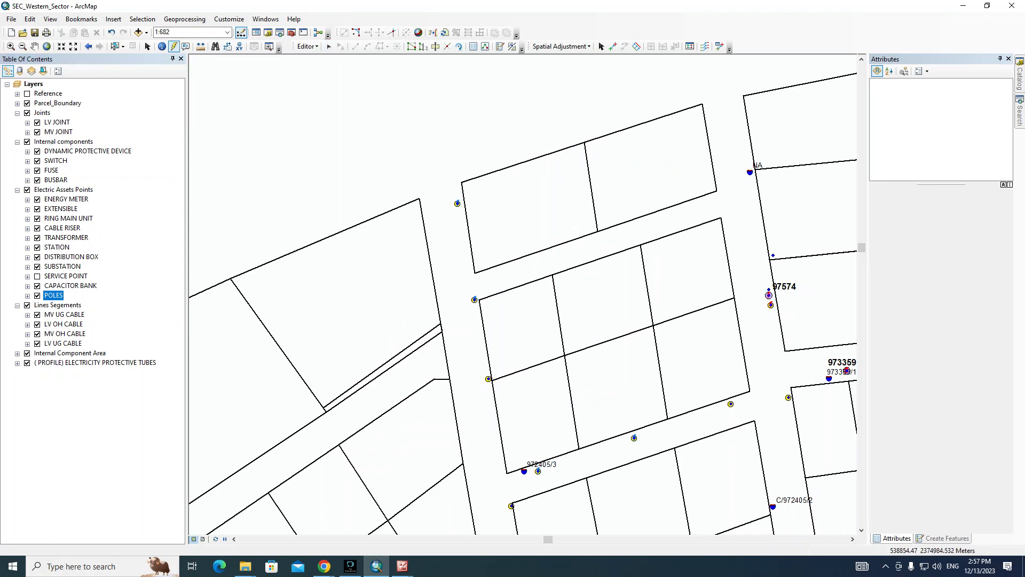
pyautogui.click(458, 203)
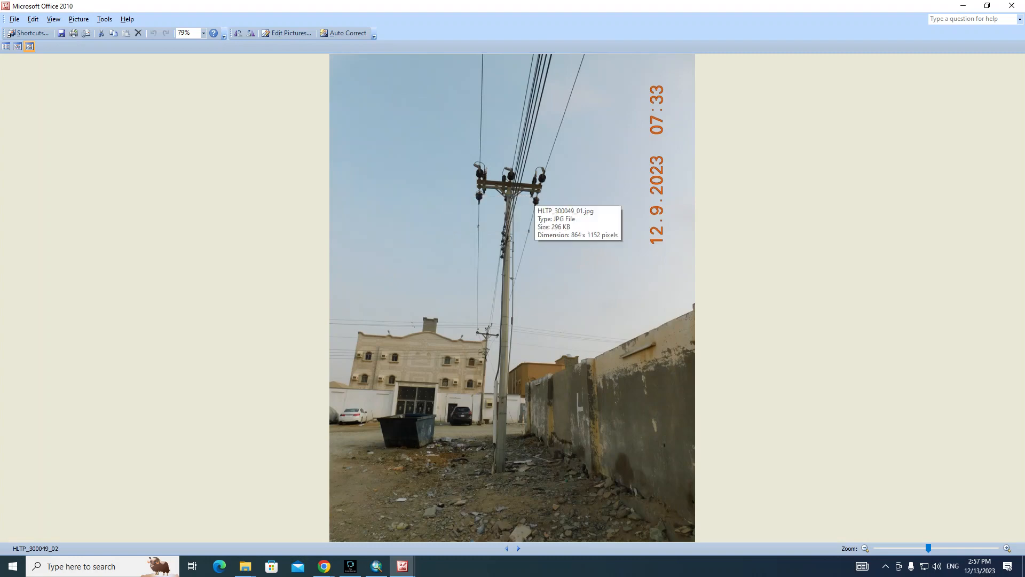
# Step: Examine the HLTP_300049 site photos and compare the pole's line directions with its position on the map beside the northernmost two-parcel block
pyautogui.press('Left')
pyautogui.press('Right')
pyautogui.press('Left')
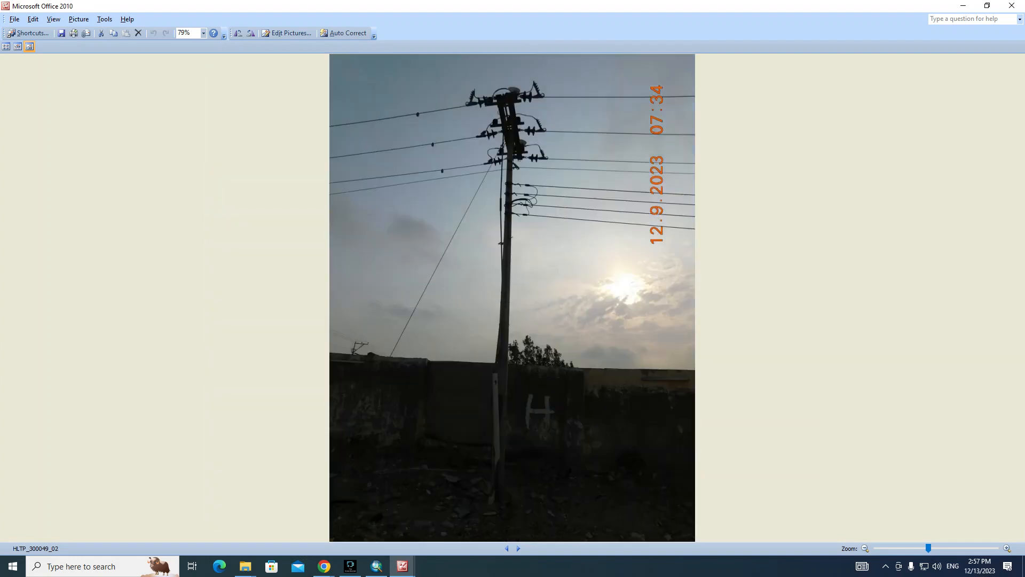
pyautogui.press('Right')
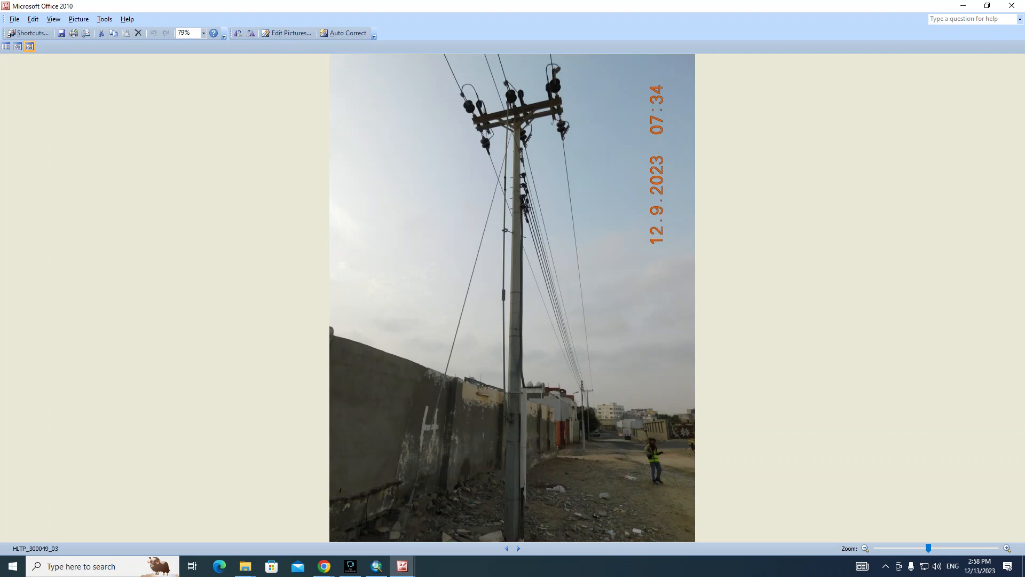
pyautogui.hotkey('alt', 'Tab')
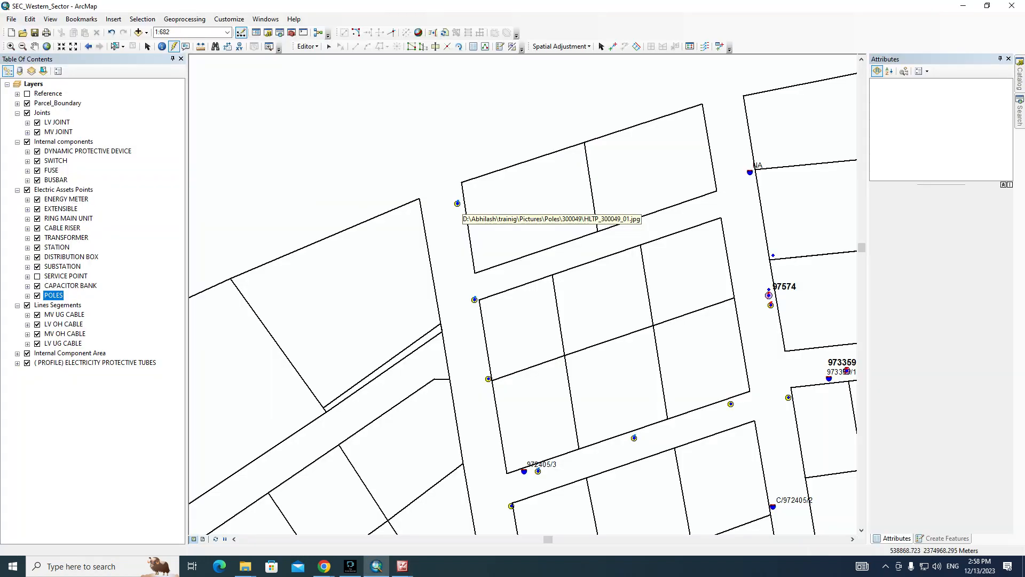
pyautogui.scroll(-2, 418, 220)
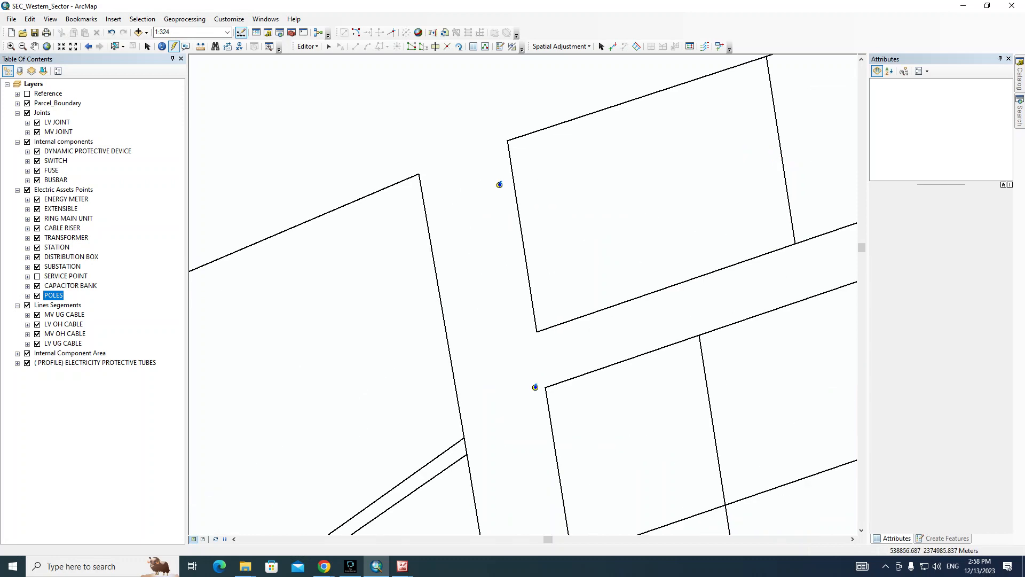
pyautogui.hotkey('alt', 'Tab')
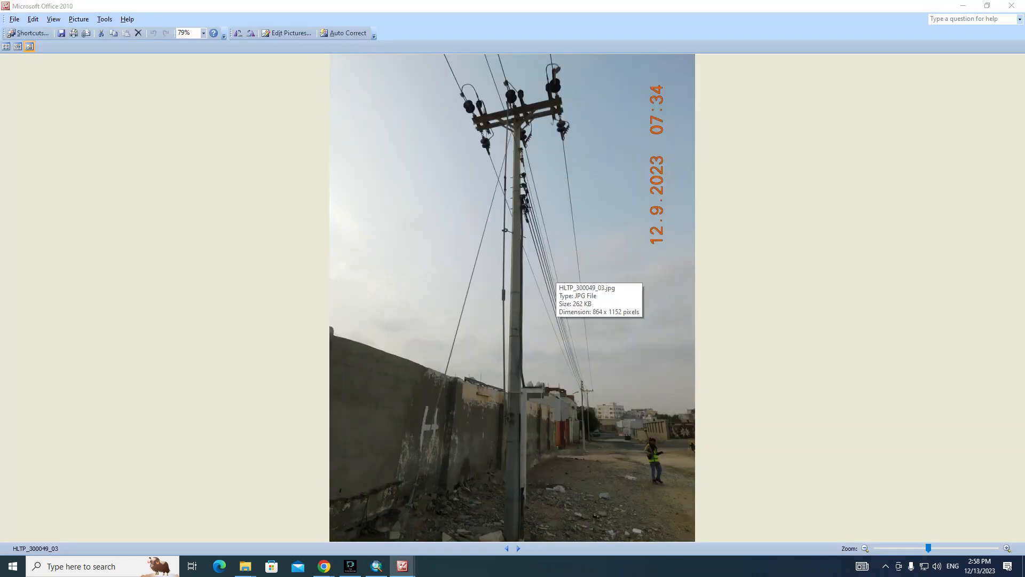
pyautogui.hotkey('alt', 'Tab')
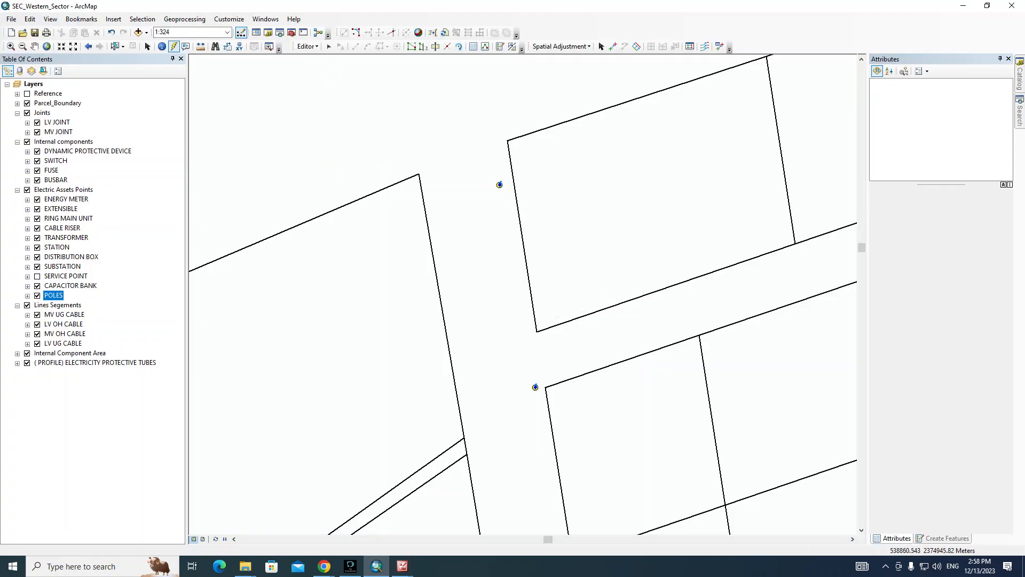
pyautogui.hotkey('alt', 'Tab')
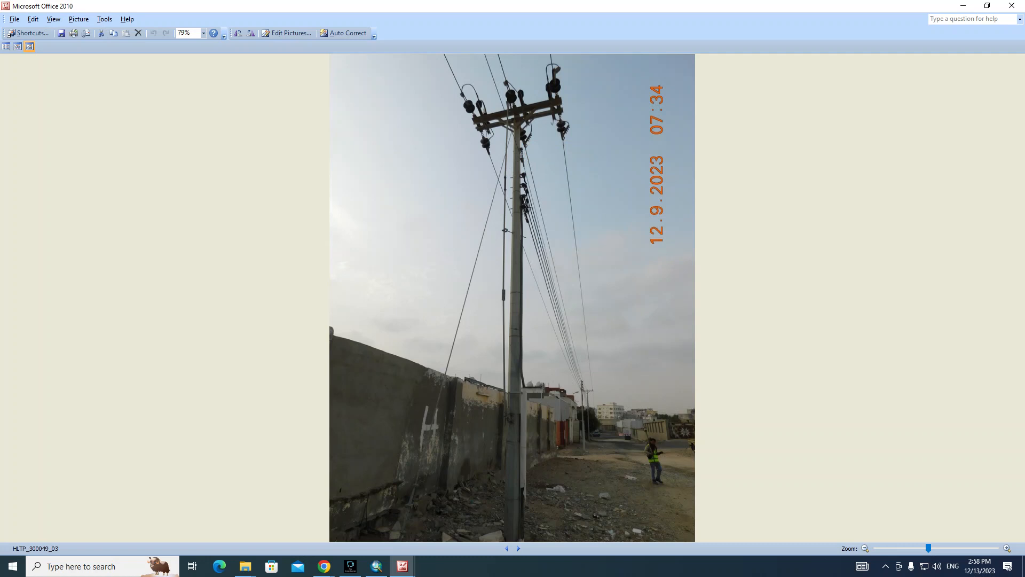
pyautogui.hotkey('alt', 'Tab')
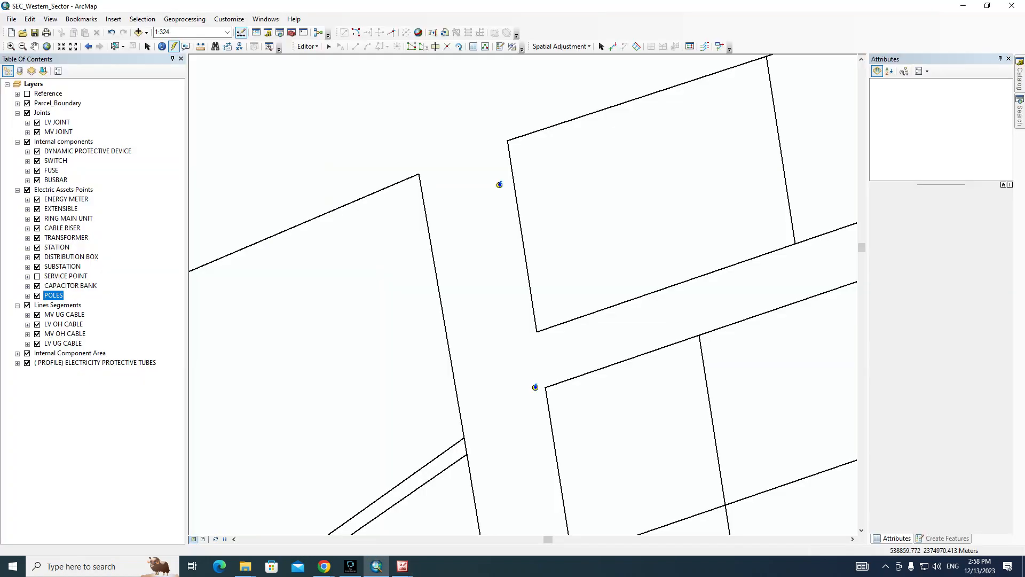
# Step: Inspect the hyperlinked site photos of the next two poles southward along the western edge of the parcel block
pyautogui.moveTo(523, 293); pyautogui.dragTo(514, 273)
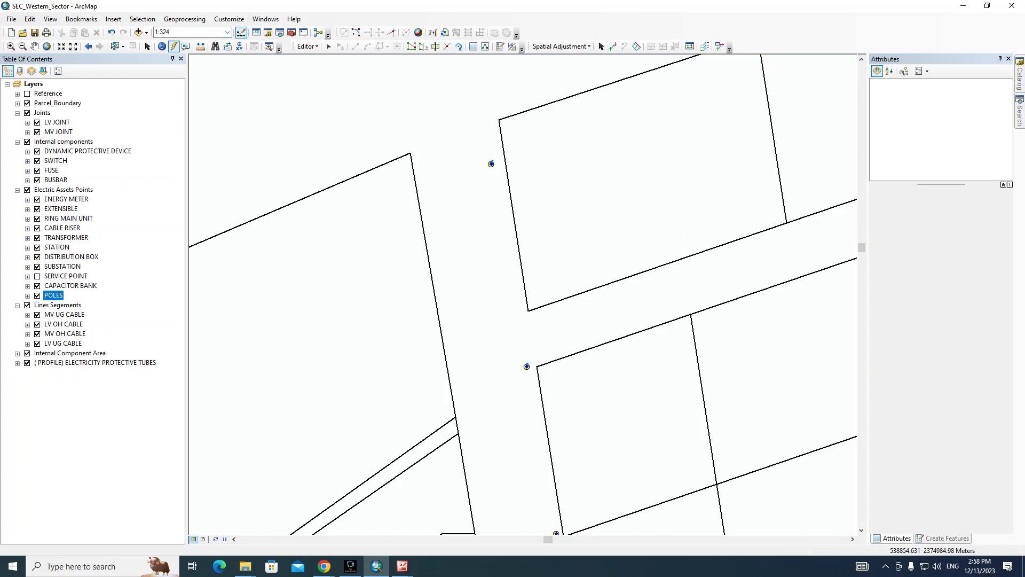
pyautogui.moveTo(555, 320); pyautogui.dragTo(460, 245)
pyautogui.click(431, 290)
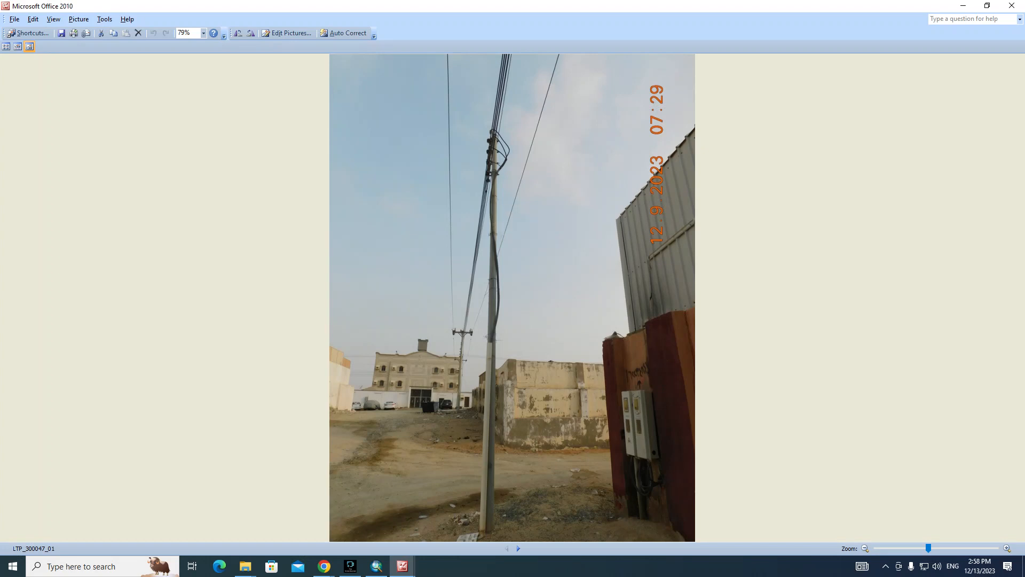
pyautogui.hotkey('alt', 'Tab')
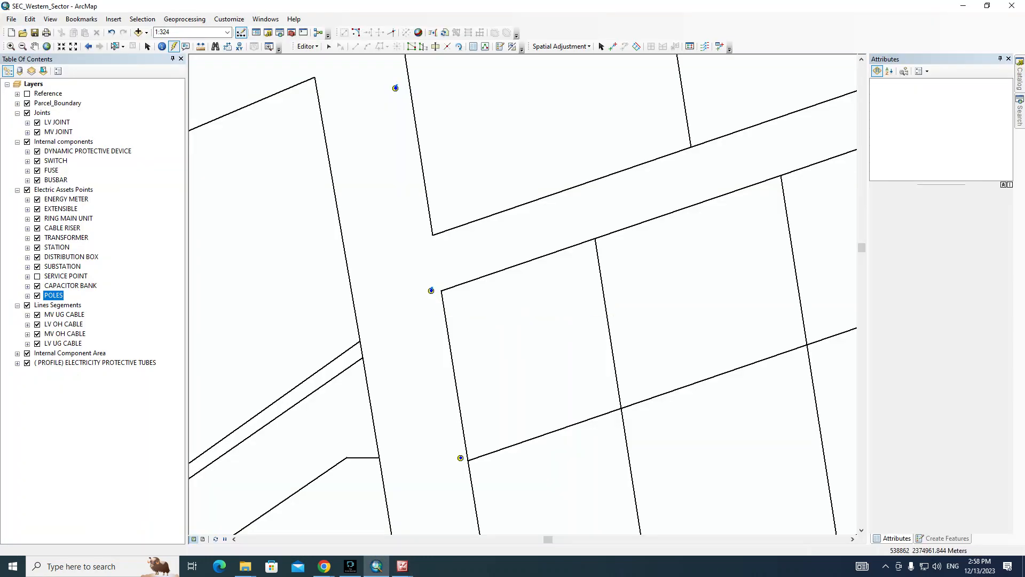
pyautogui.moveTo(457, 296); pyautogui.dragTo(459, 175)
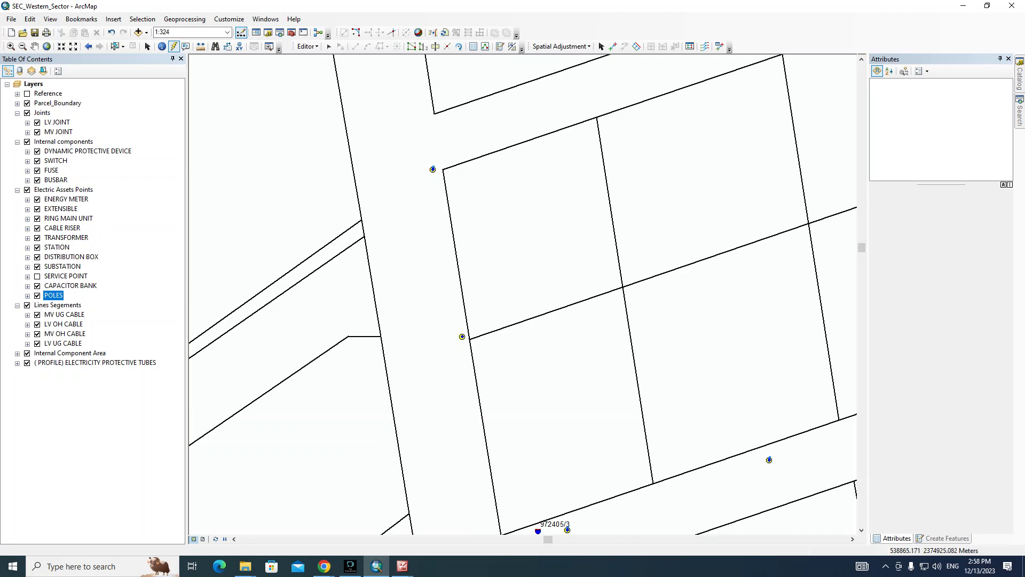
pyautogui.click(462, 337)
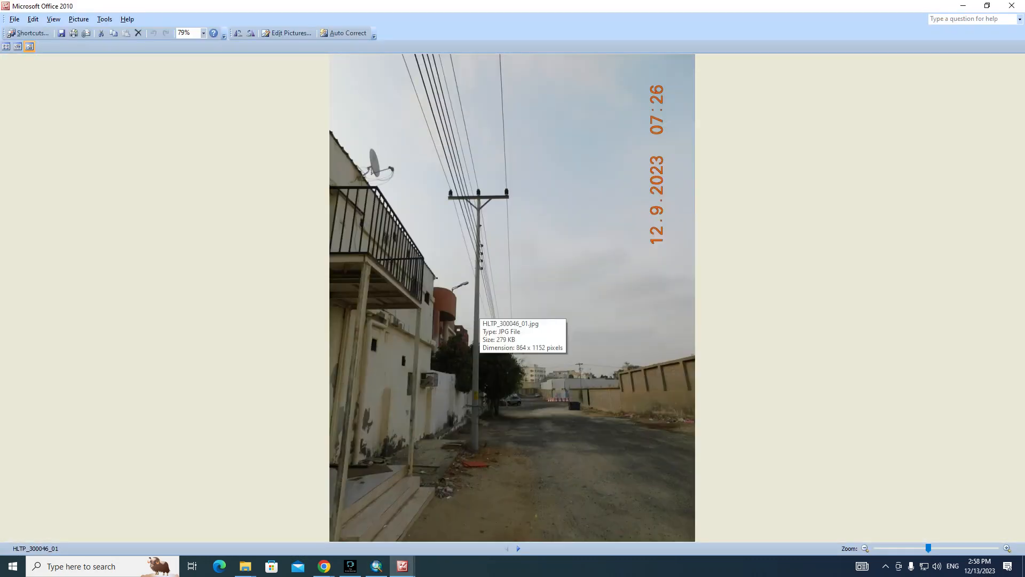
pyautogui.hotkey('alt', 'Tab')
# Step: Start a 13.8 KV Three Phase Overhead line at the northernmost pole and run it south to the third pole along the street
pyautogui.moveTo(472, 321); pyautogui.dragTo(498, 468)
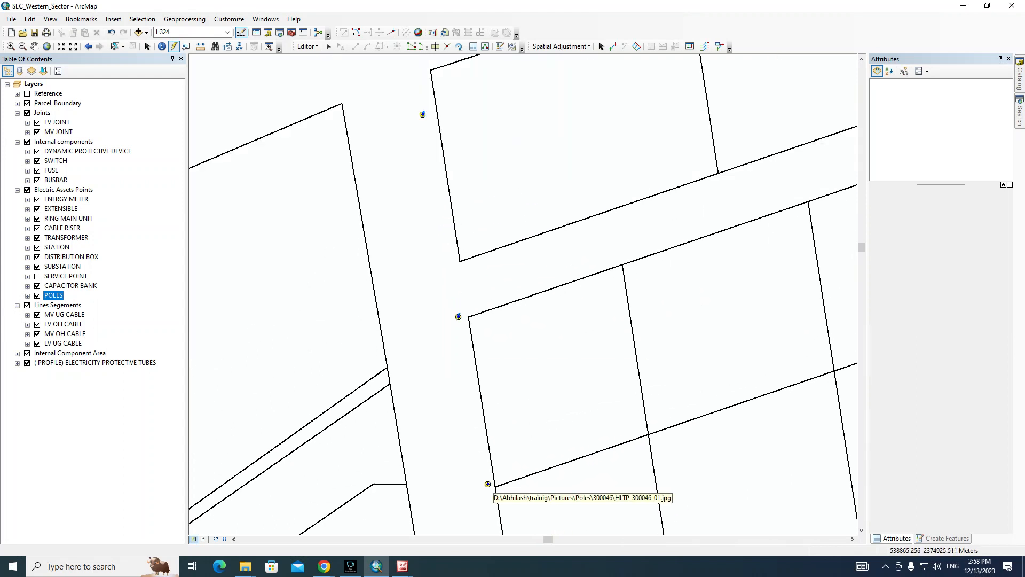
pyautogui.click(500, 47)
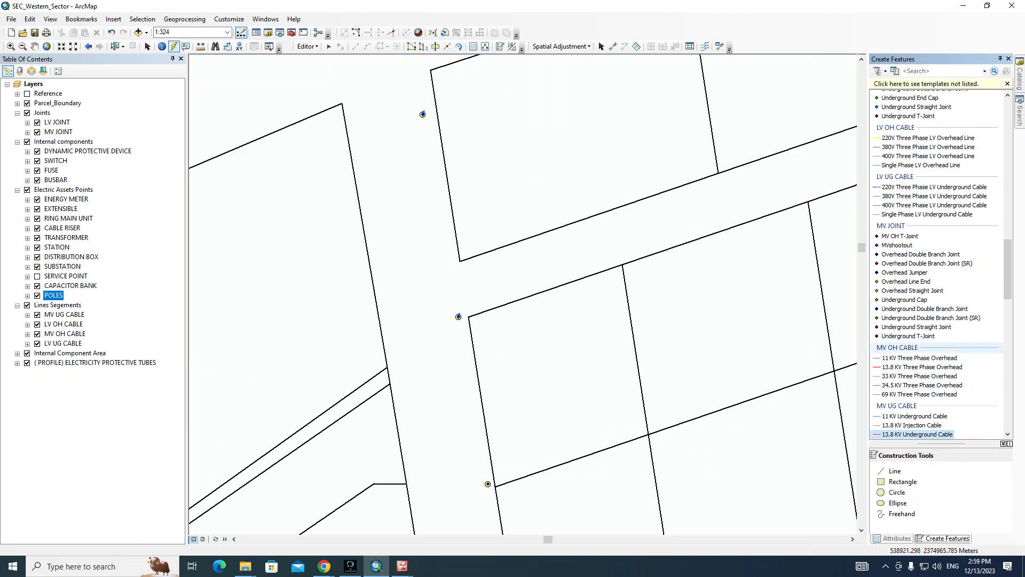
pyautogui.click(922, 366)
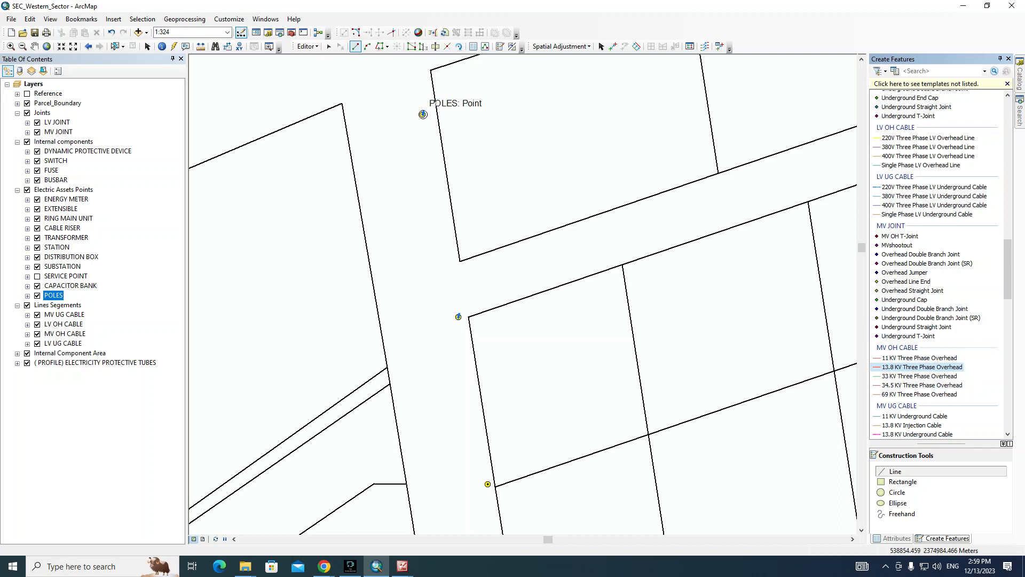
pyautogui.click(423, 114)
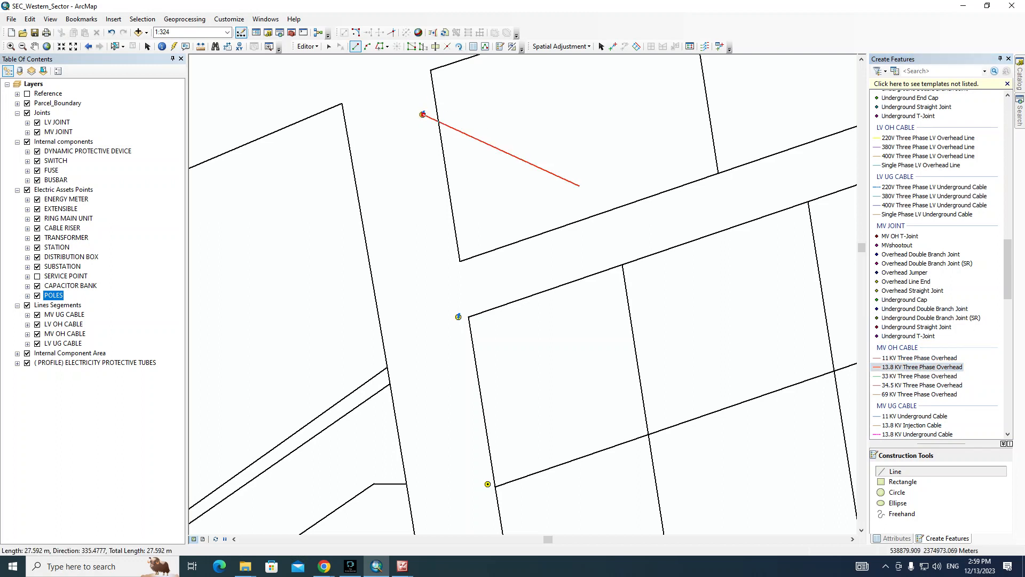
pyautogui.moveTo(494, 332); pyautogui.dragTo(489, 242)
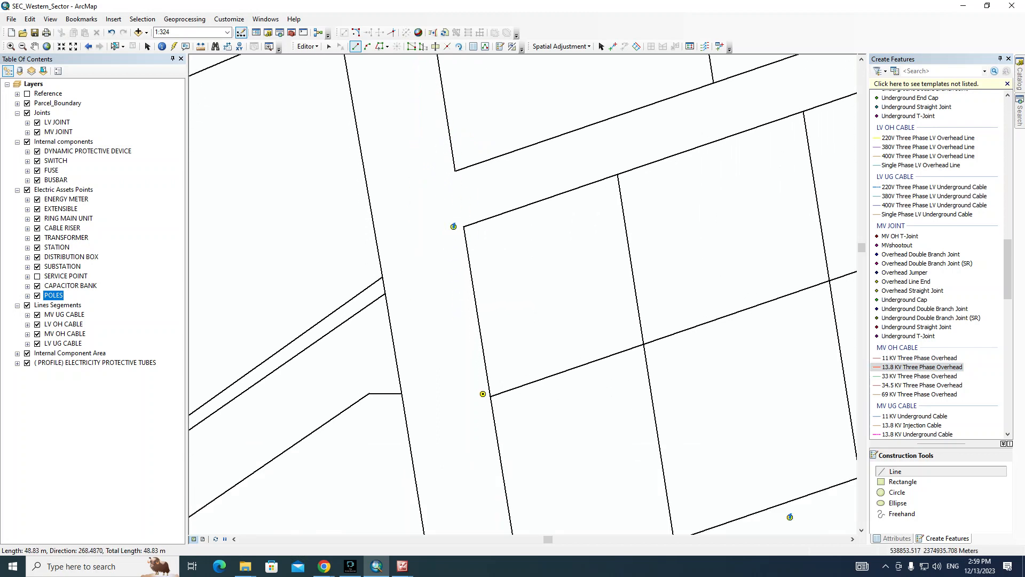
pyautogui.doubleClick(483, 394)
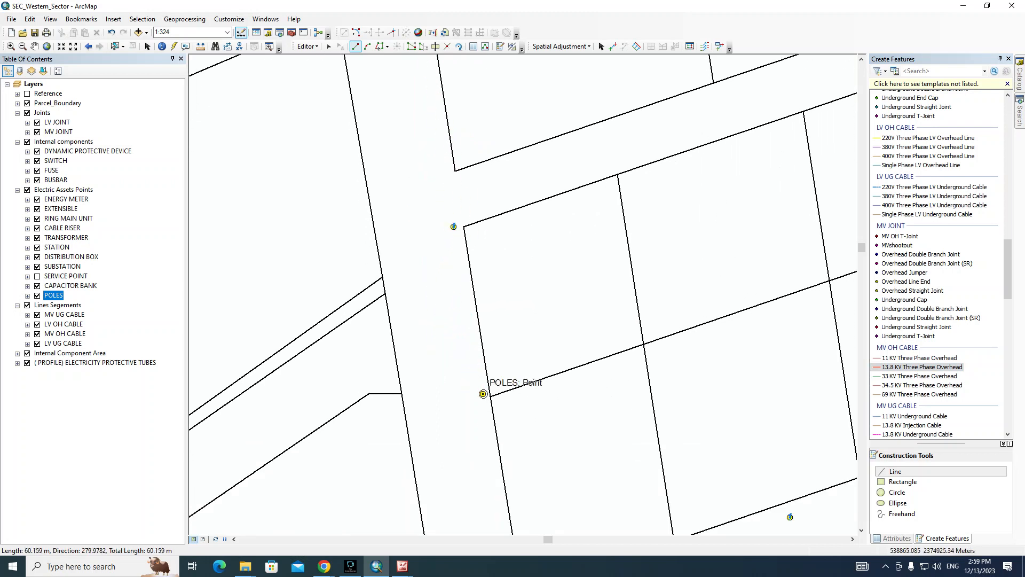
pyautogui.click(483, 394)
# Step: Examine the hyperlinked site photos for both poles at the northwest corner of the block south of 972405/3
pyautogui.moveTo(561, 468); pyautogui.dragTo(536, 232)
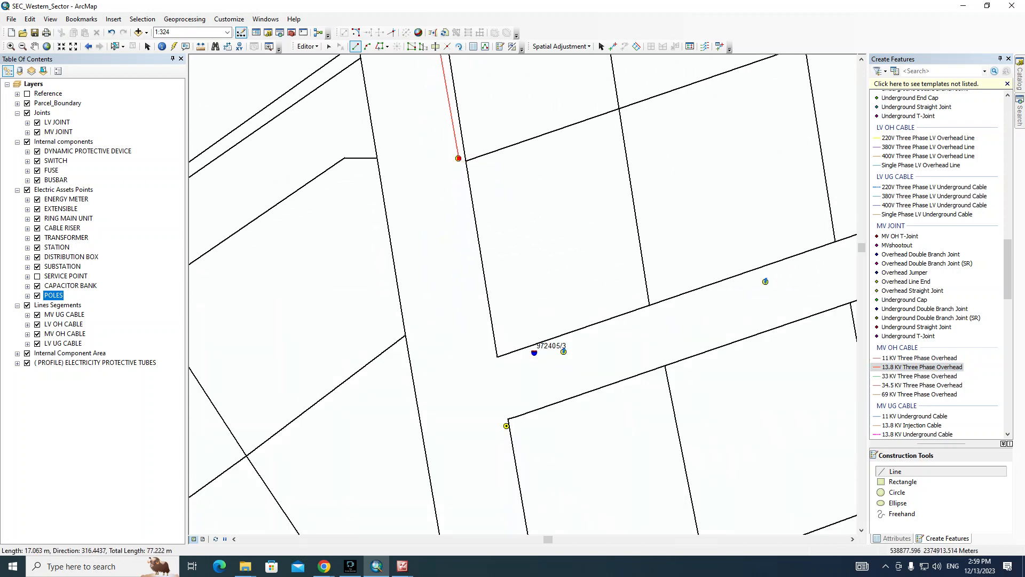
pyautogui.moveTo(523, 302); pyautogui.dragTo(518, 243)
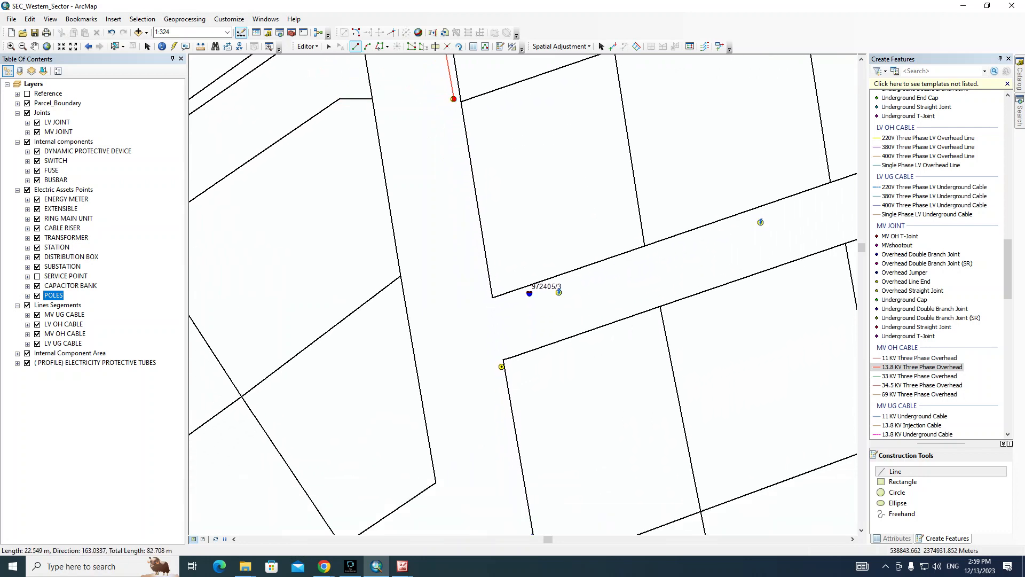
pyautogui.click(174, 47)
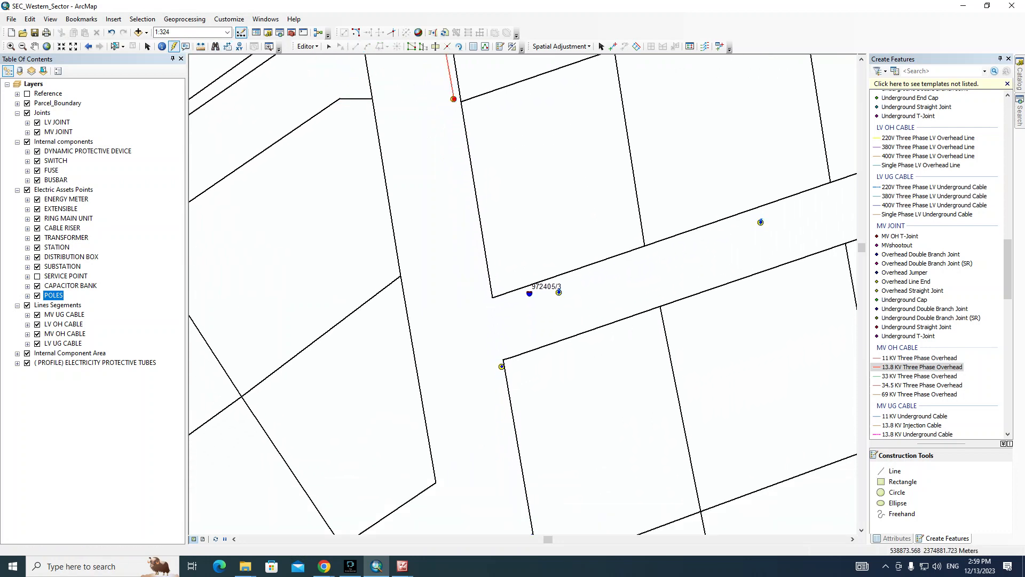
pyautogui.click(501, 366)
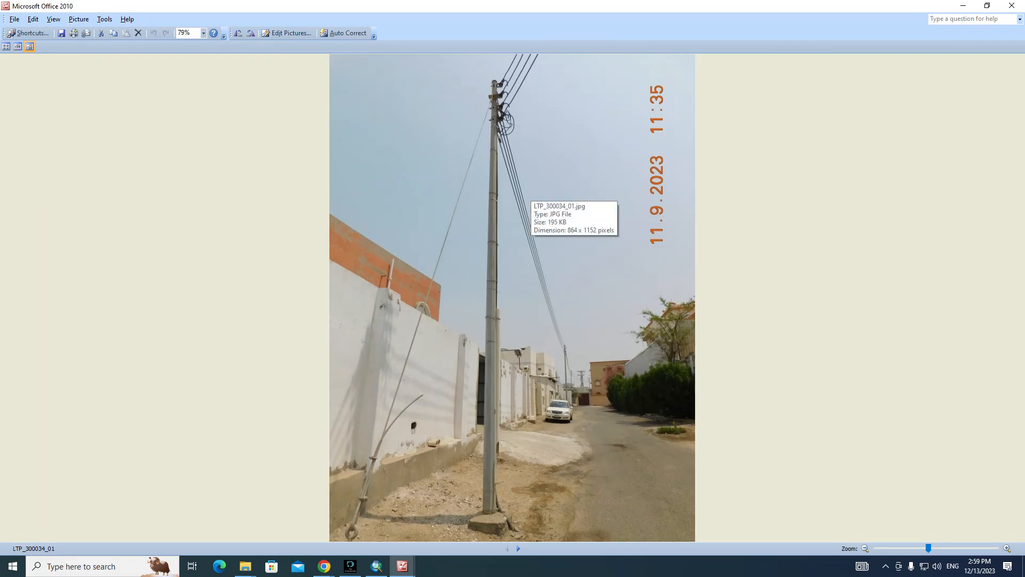
pyautogui.hotkey('alt', 'Tab')
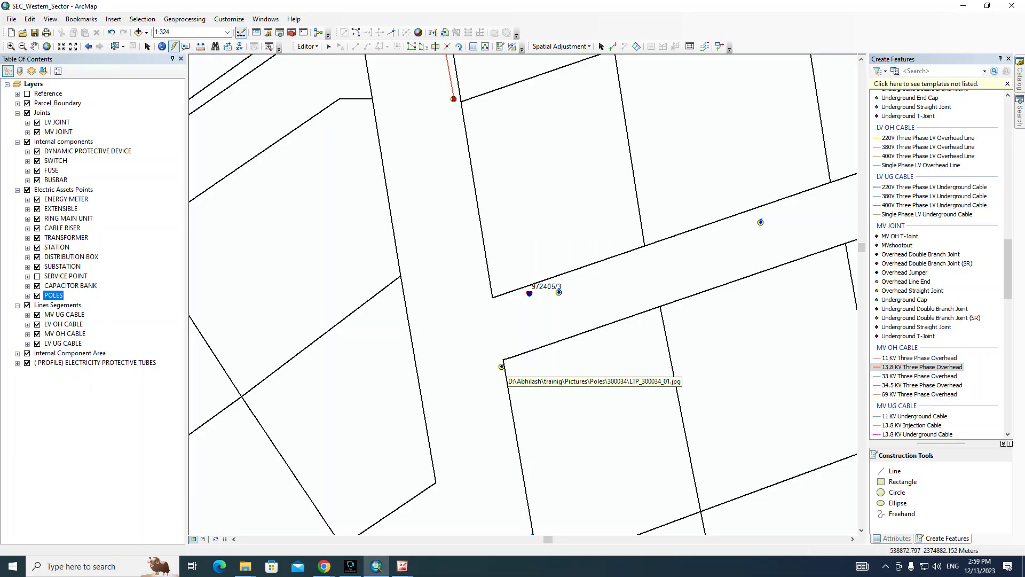
pyautogui.click(501, 366)
pyautogui.hotkey('alt', 'Tab')
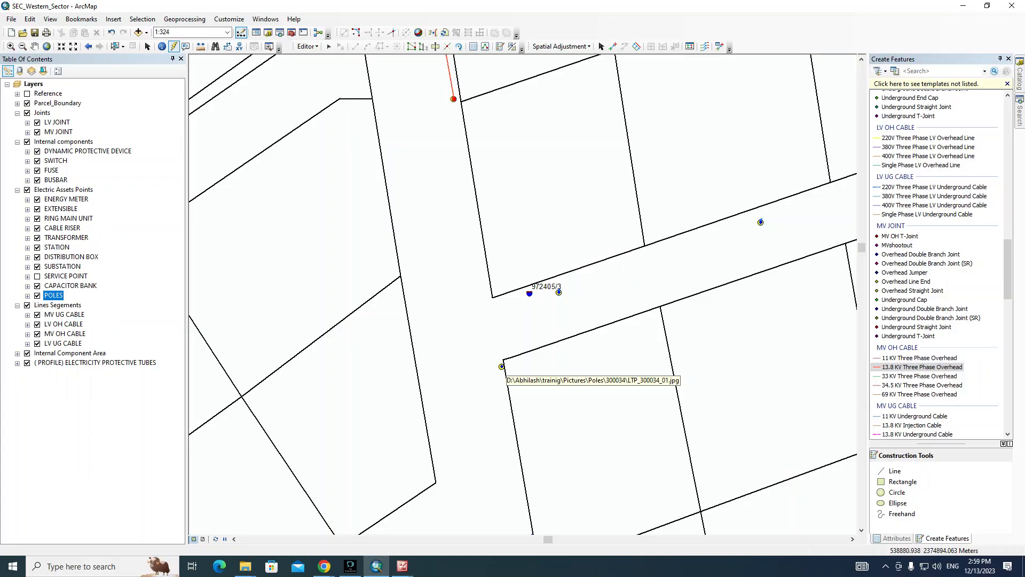
pyautogui.click(501, 366)
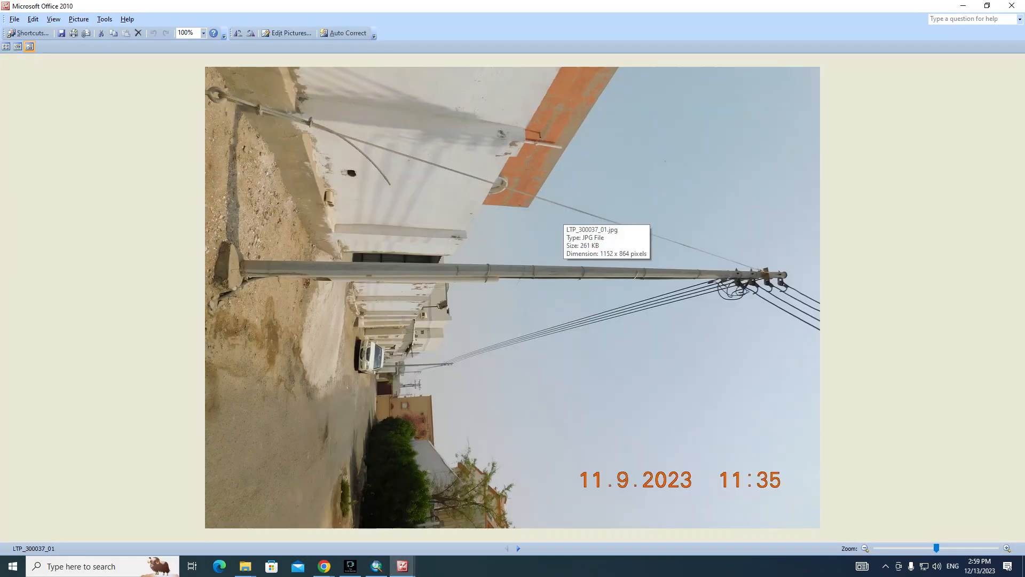
pyautogui.click(518, 548)
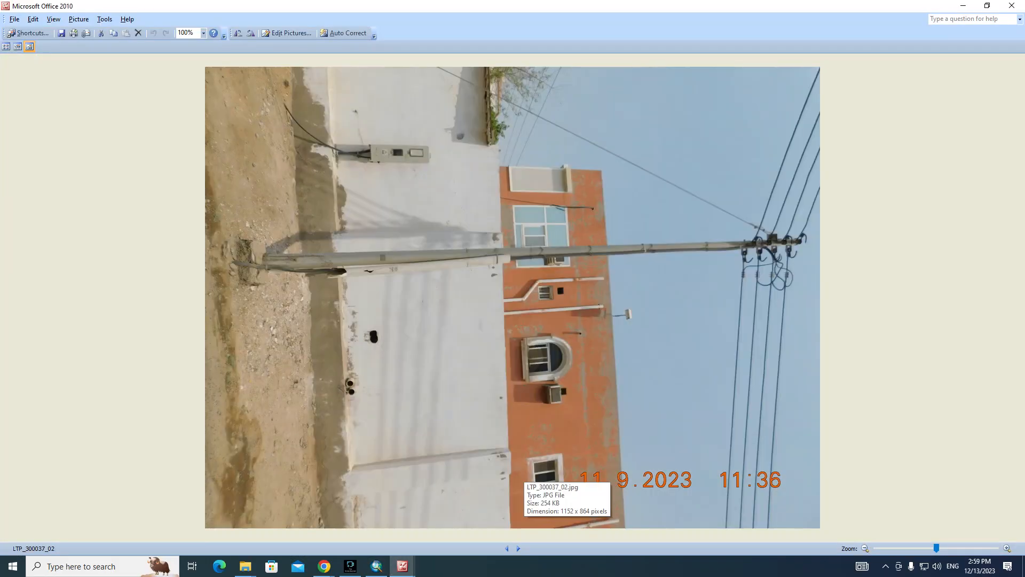
pyautogui.hotkey('alt', 'Tab')
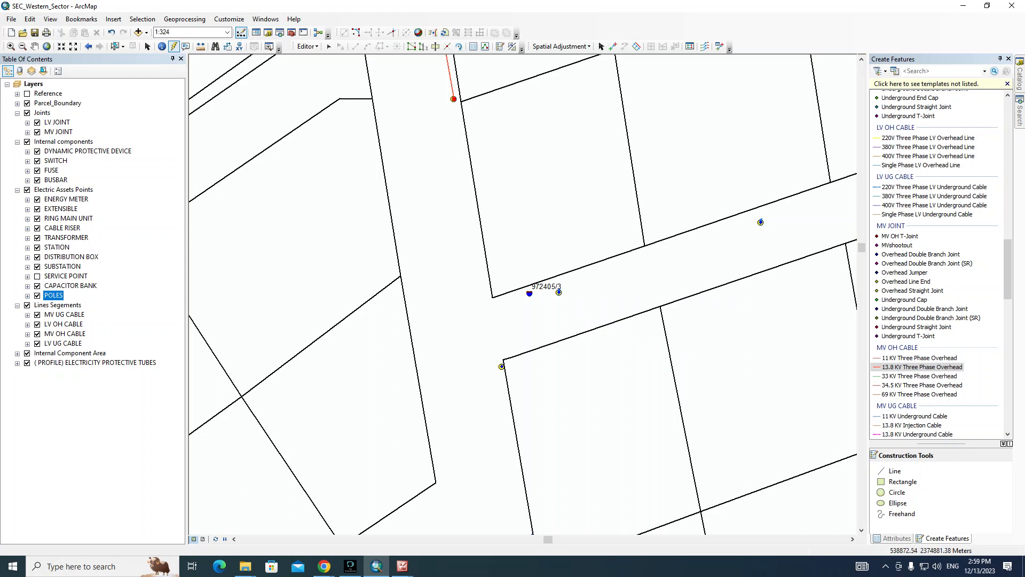
# Step: Recheck the site photo of the pole at the overhead line's current southern end
pyautogui.moveTo(539, 315); pyautogui.dragTo(549, 369)
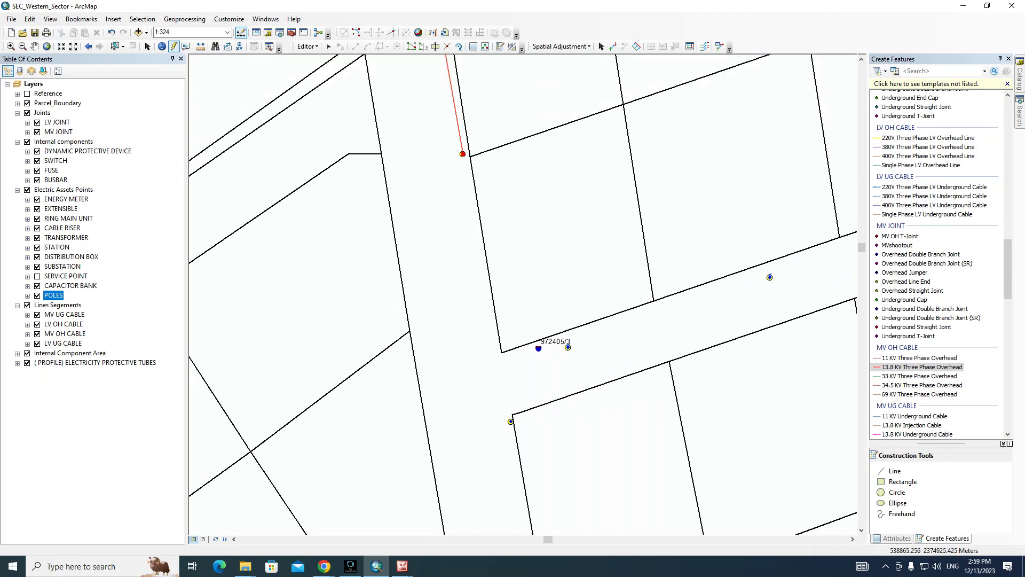
pyautogui.click(463, 154)
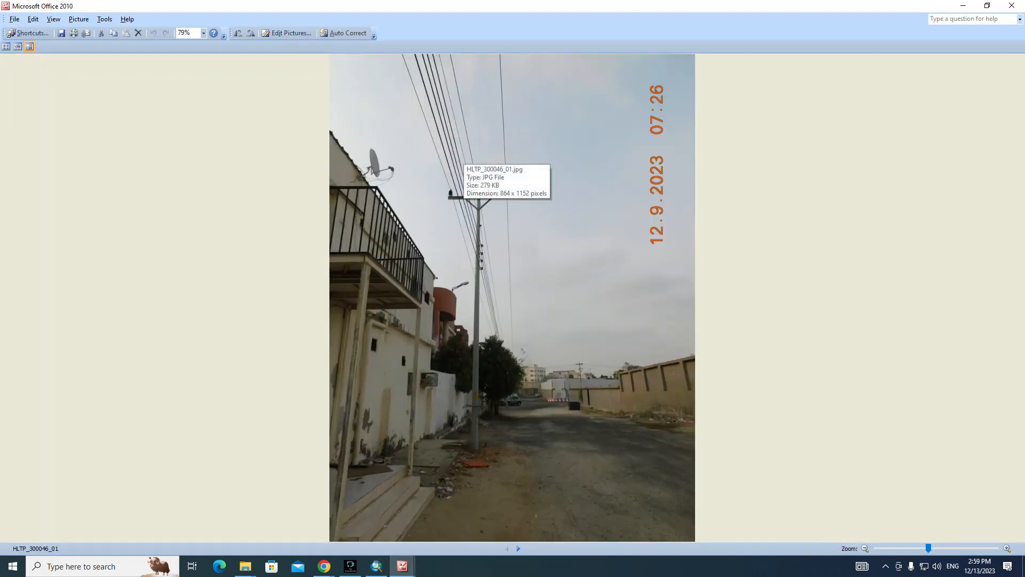
pyautogui.hotkey('alt', 'Tab')
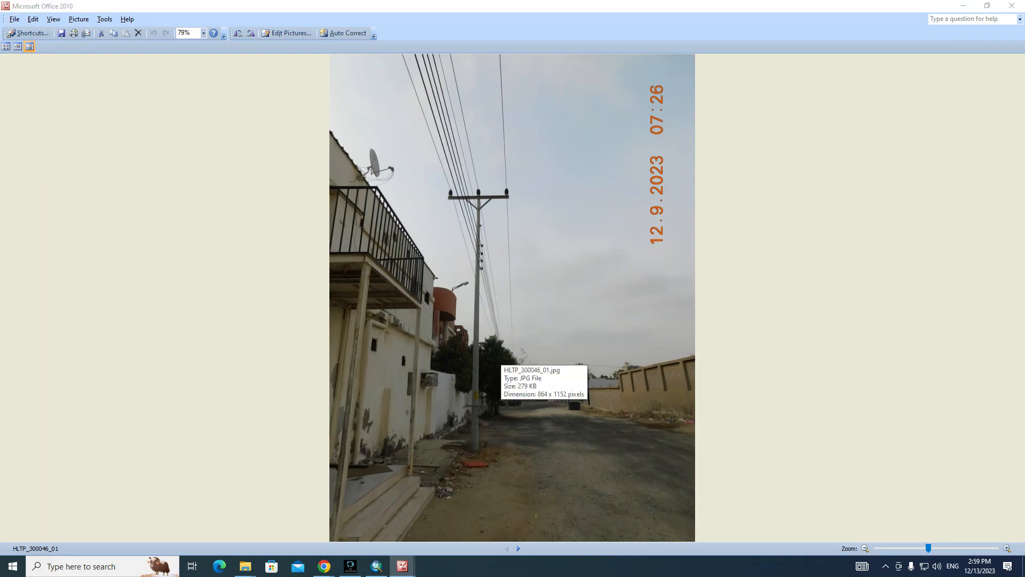
pyautogui.moveTo(405, 116); pyautogui.dragTo(383, 67)
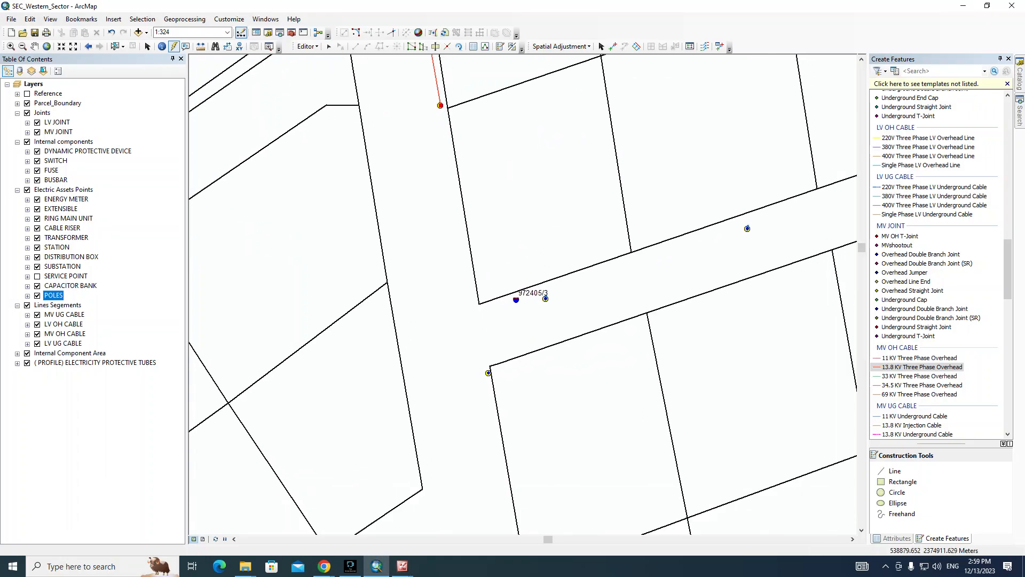
# Step: Extend the 13.8 KV Three Phase Overhead line south to the pole at the northwest corner of the block below 972405/3
pyautogui.click(895, 471)
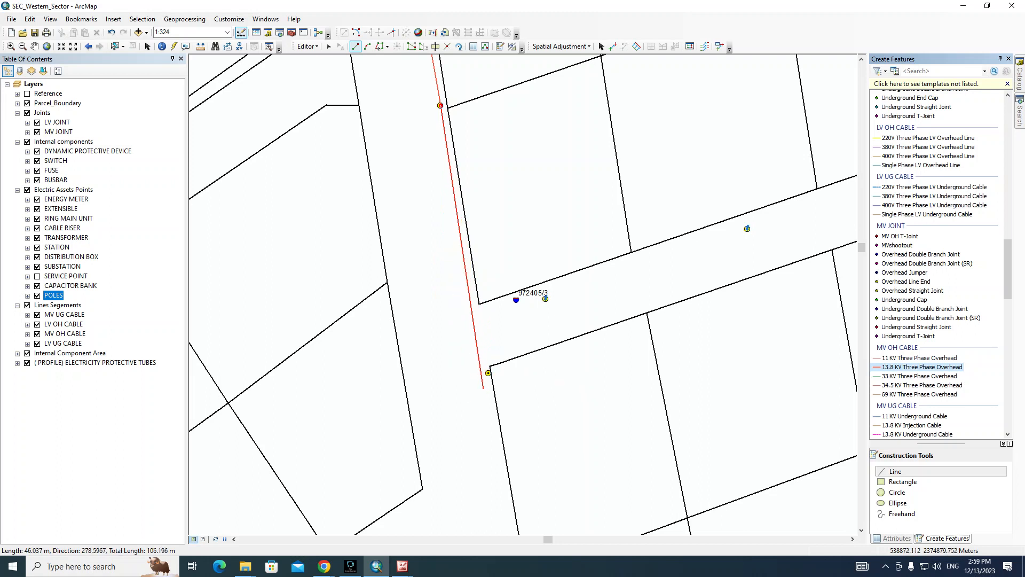
pyautogui.click(488, 373)
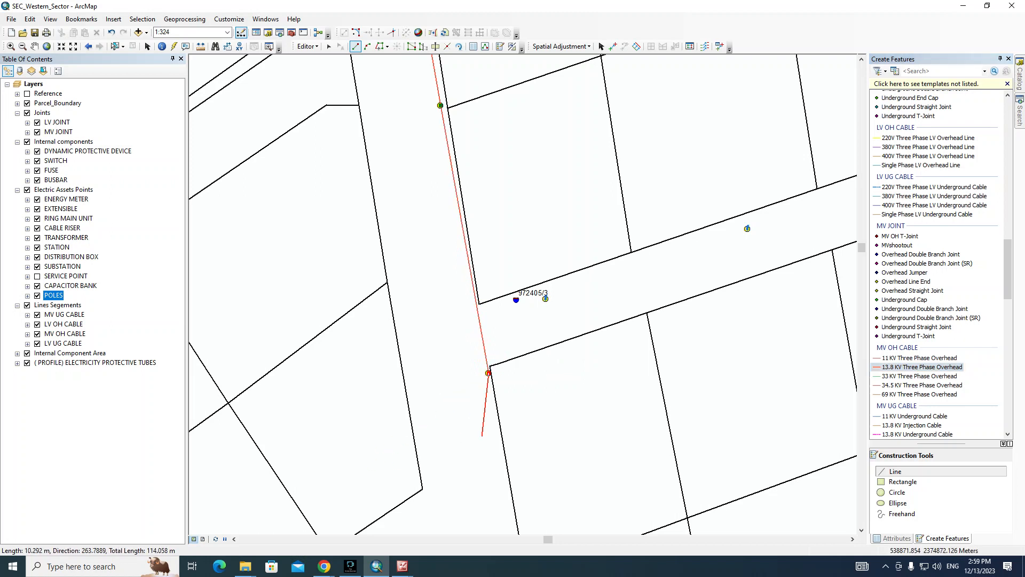
pyautogui.moveTo(481, 441)
pyautogui.mouseDown()
pyautogui.moveTo(467, 200)
pyautogui.moveTo(453, 179)
pyautogui.mouseUp()
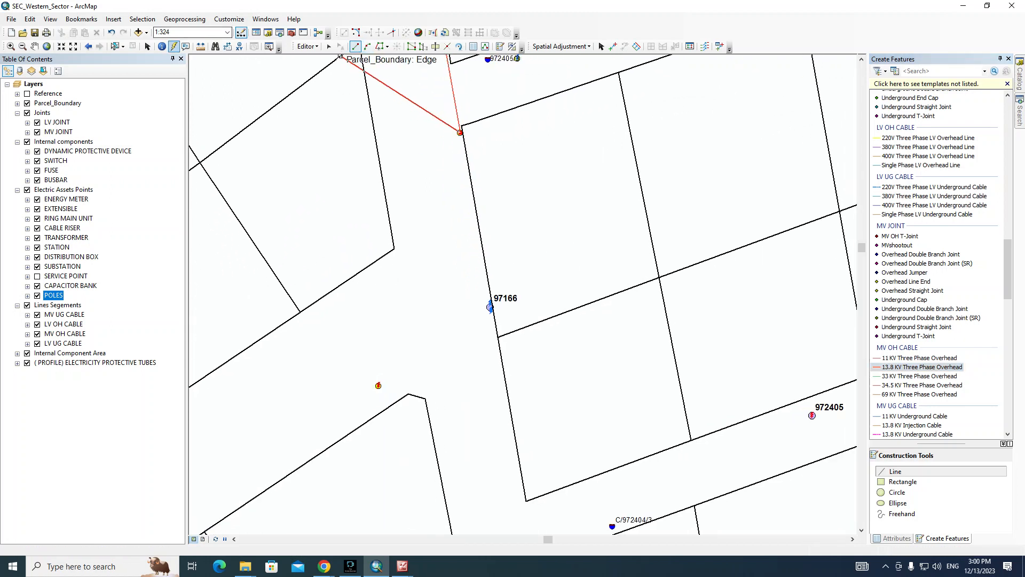
# Step: Inspect the hyperlinked site photo of the pole at substation 97166, rotated upright
pyautogui.click(174, 46)
pyautogui.click(490, 308)
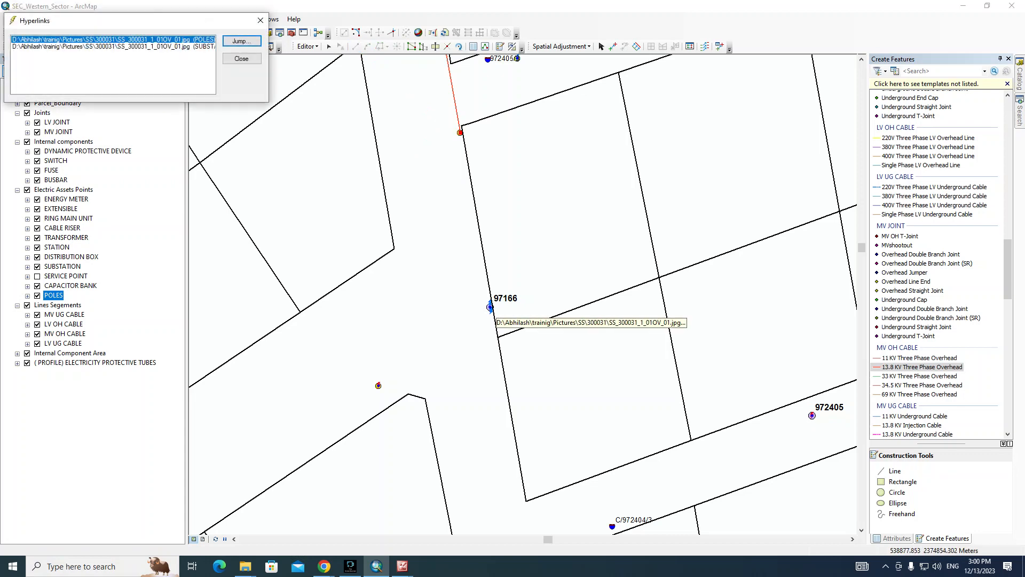
pyautogui.click(241, 41)
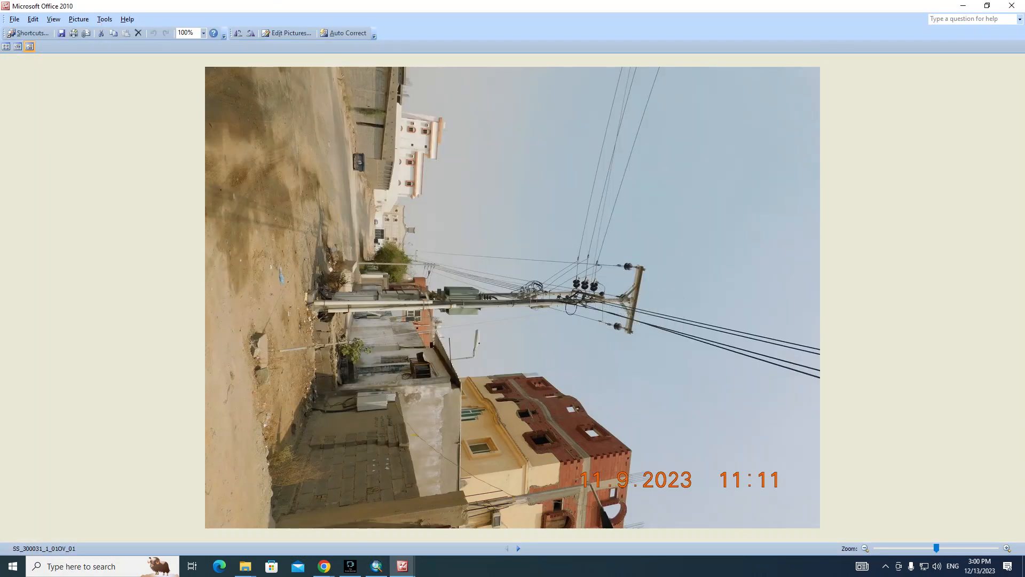
pyautogui.click(238, 33)
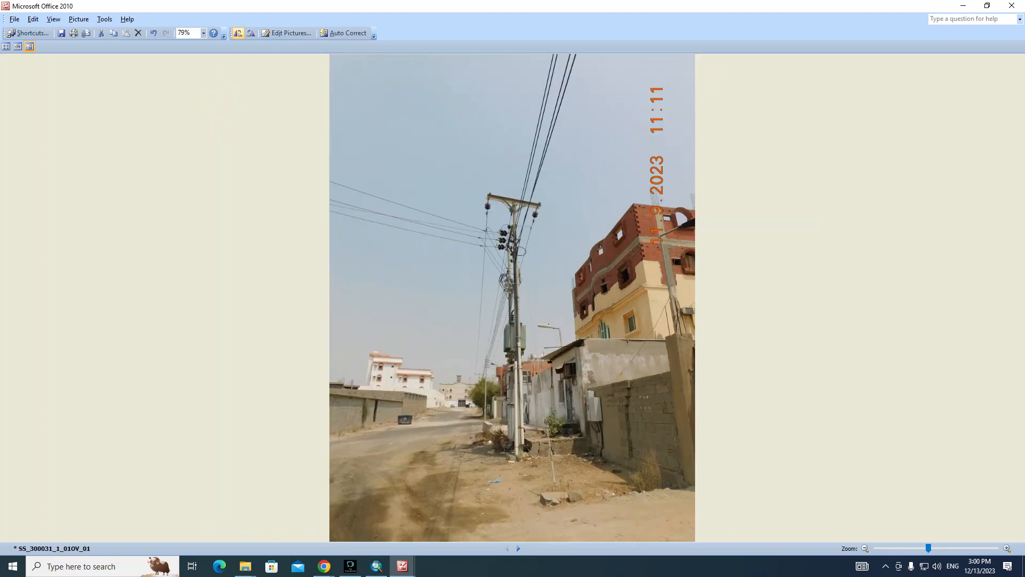
pyautogui.click(238, 33)
pyautogui.click(238, 33)
pyautogui.click(238, 32)
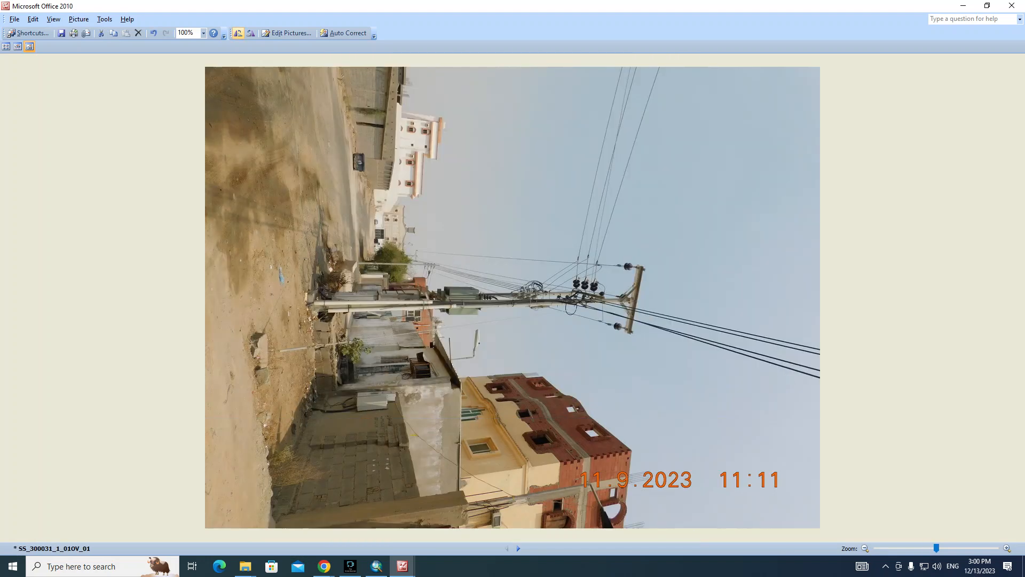
pyautogui.click(238, 33)
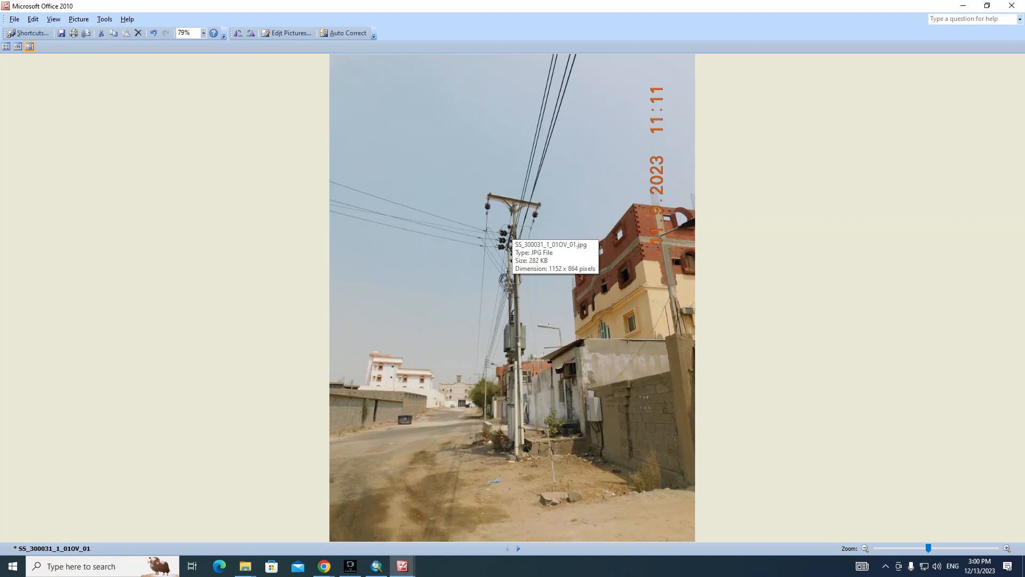
pyautogui.hotkey('alt', 'Tab')
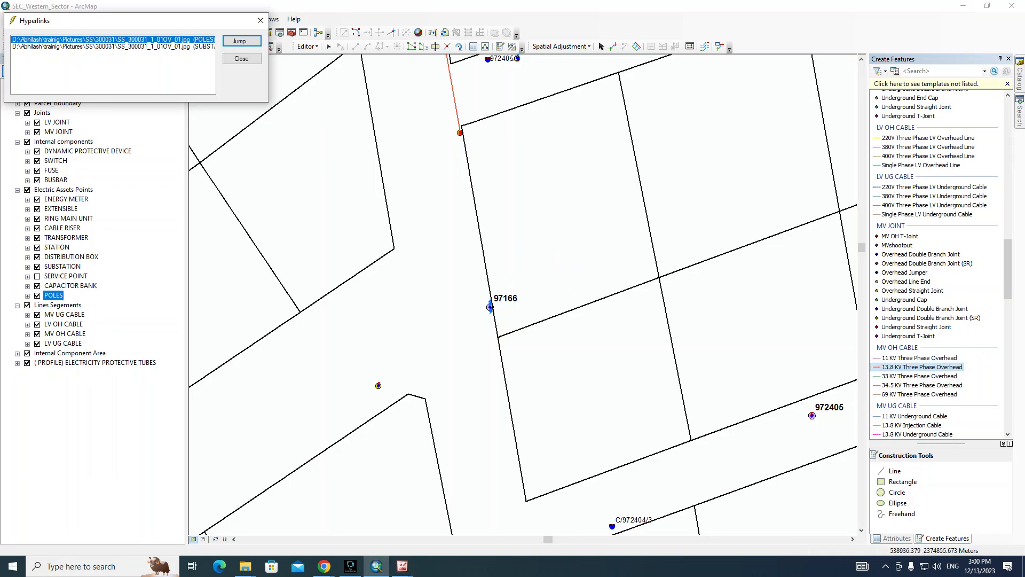
pyautogui.press('Escape')
# Step: Extend the 13.8 KV overhead line to substation 97166, finish the sketch and clear the selection
pyautogui.press('e')
pyautogui.press('z')
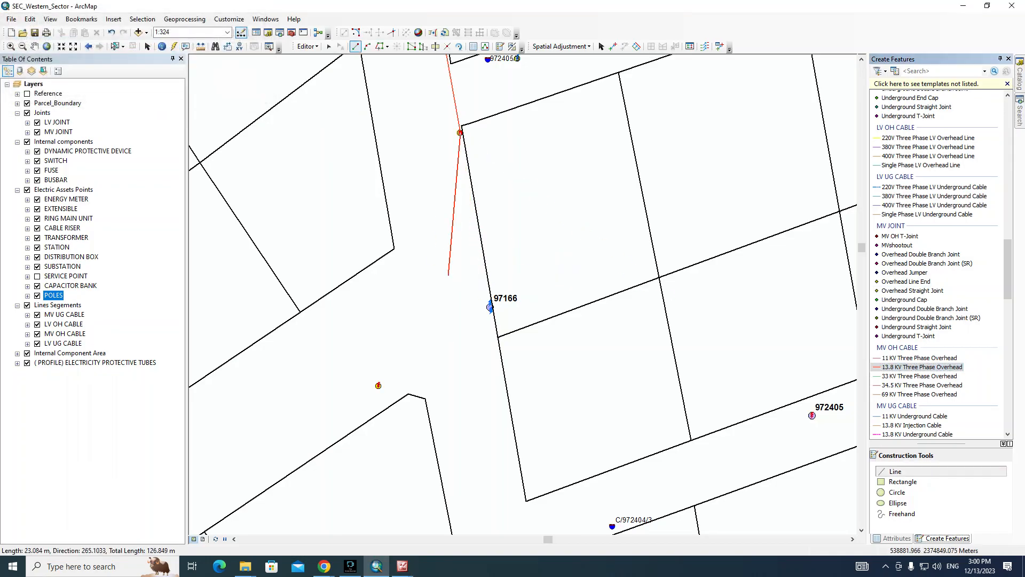
pyautogui.moveTo(446, 276); pyautogui.dragTo(521, 341)
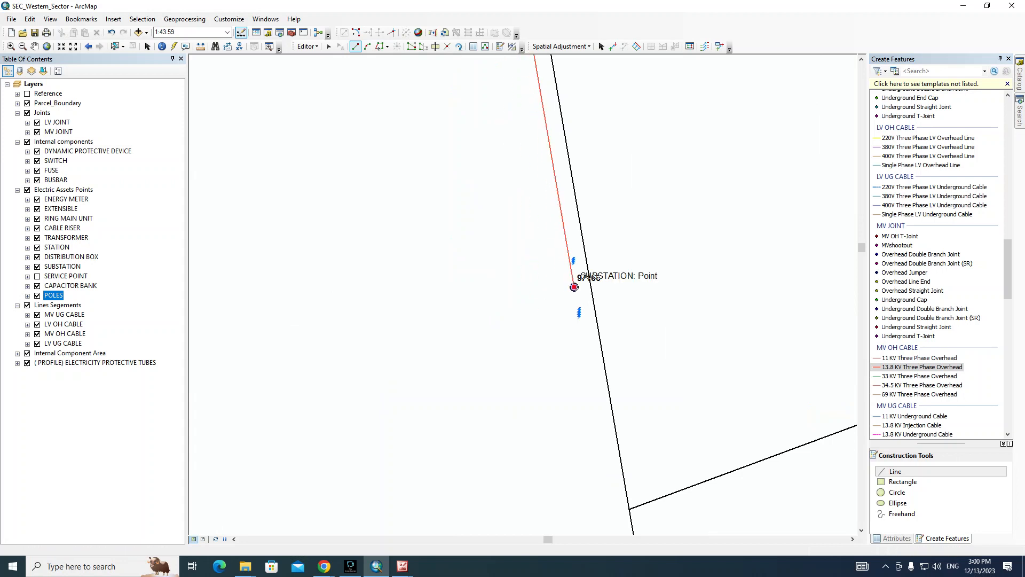
pyautogui.click(573, 287)
pyautogui.rightClick(481, 231)
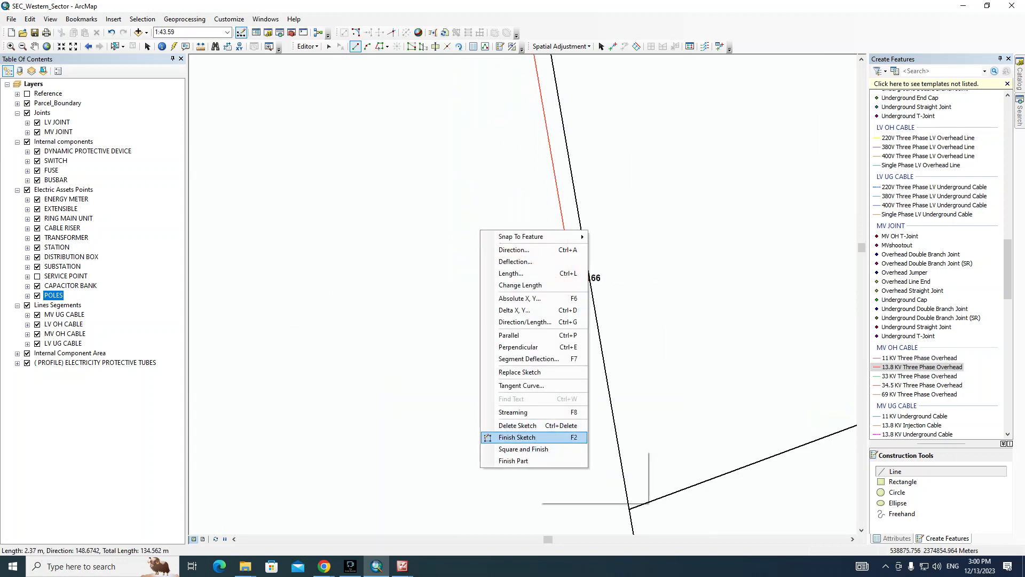
pyautogui.click(516, 437)
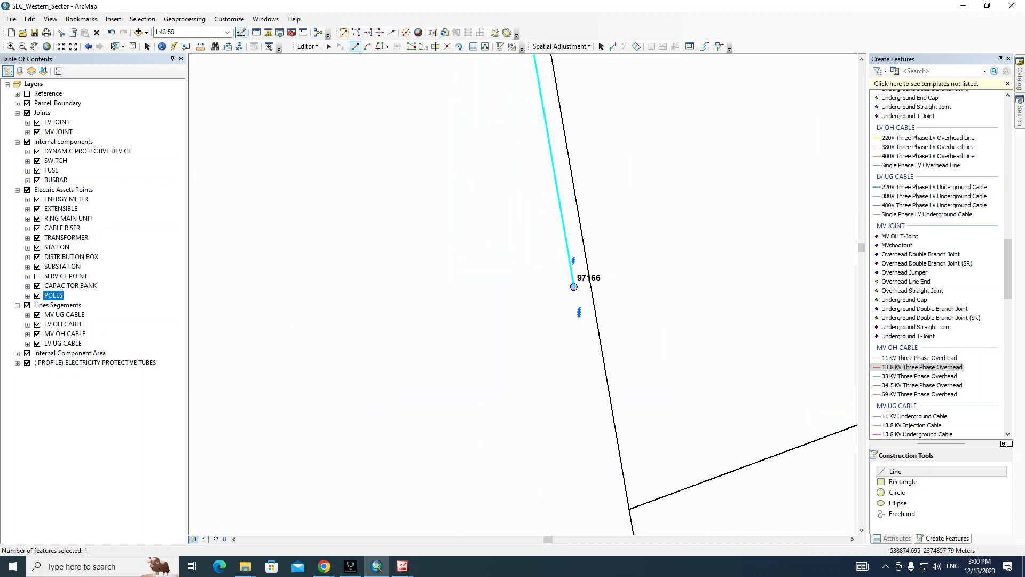
pyautogui.scroll(-4, 484, 244)
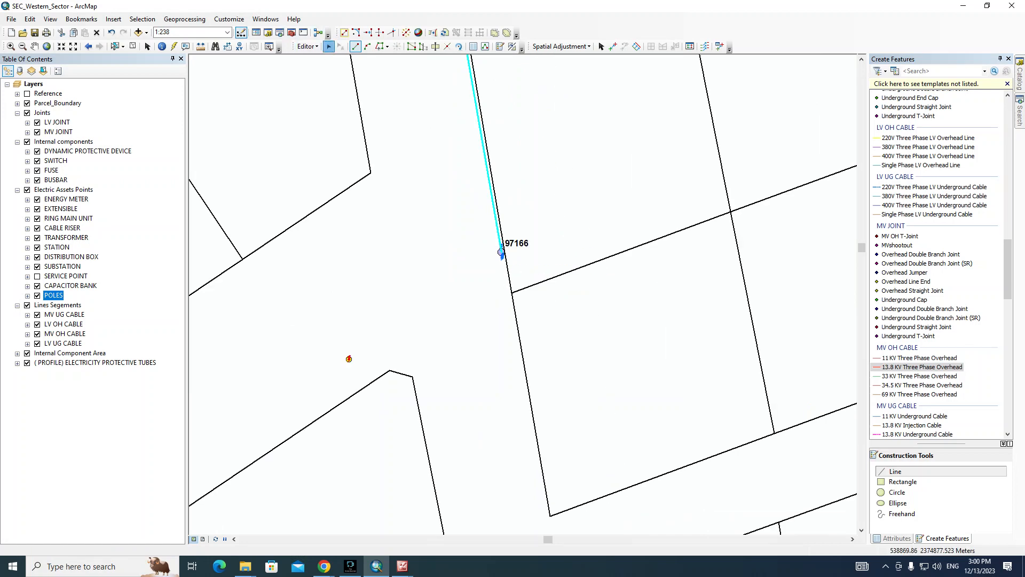
pyautogui.click(328, 47)
pyautogui.click(454, 211)
pyautogui.scroll(-3, 491, 220)
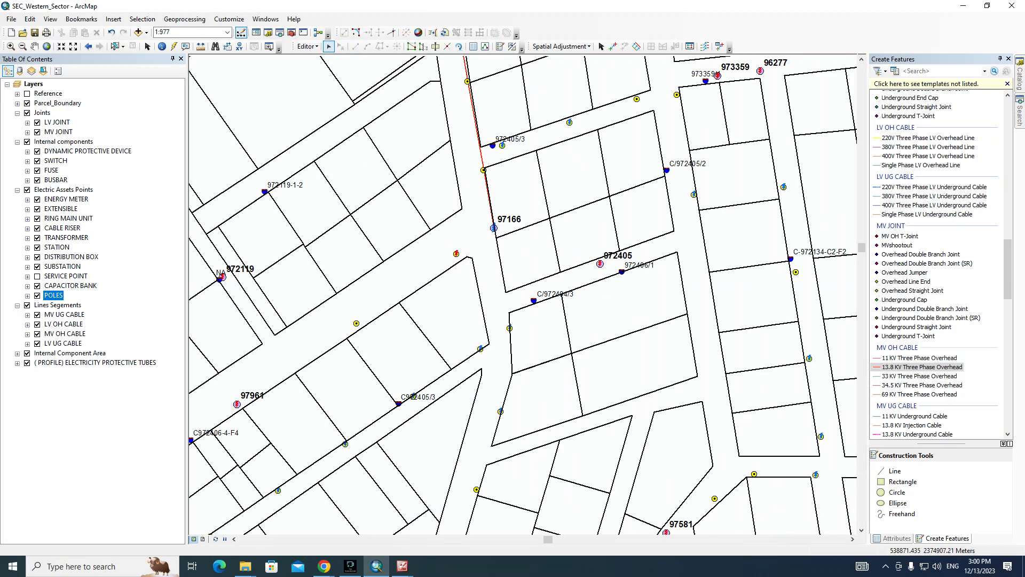
# Step: Review the hyperlinked site photo of the northernmost pole, where the 13.8 KV overhead line starts
pyautogui.moveTo(481, 119); pyautogui.dragTo(495, 327)
pyautogui.moveTo(488, 278); pyautogui.dragTo(495, 327)
pyautogui.moveTo(445, 196); pyautogui.dragTo(513, 315)
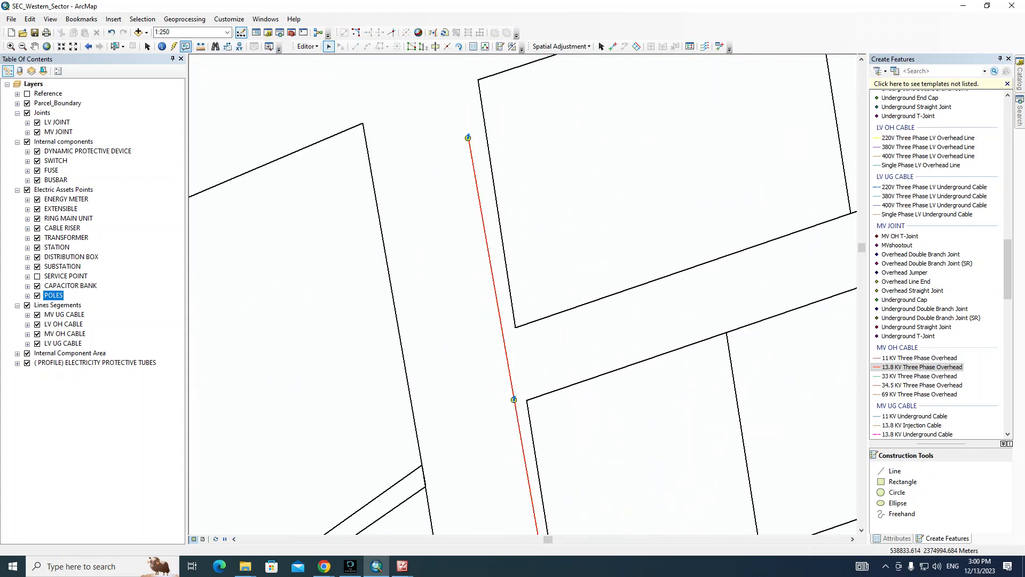
pyautogui.click(174, 47)
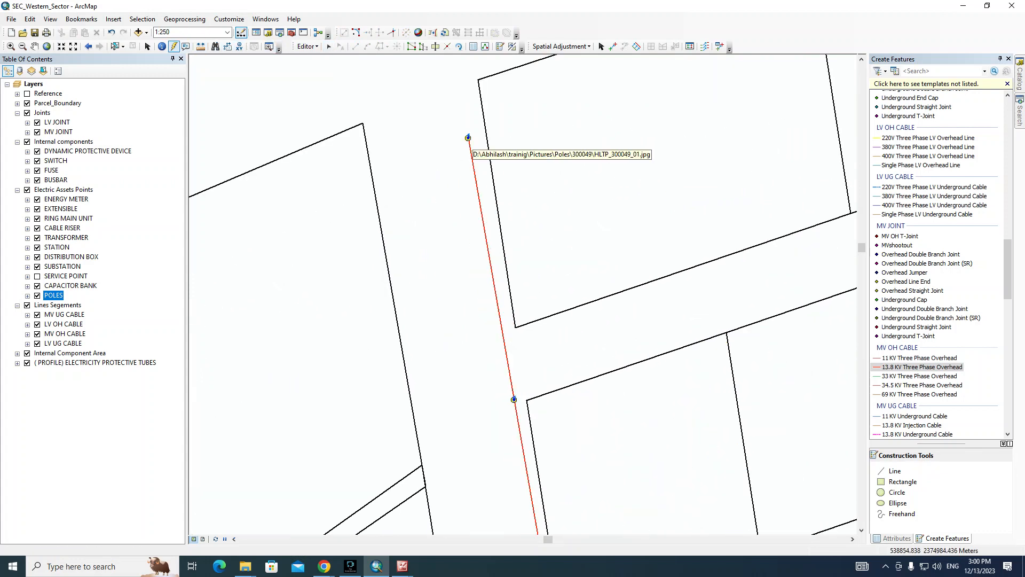
pyautogui.click(467, 137)
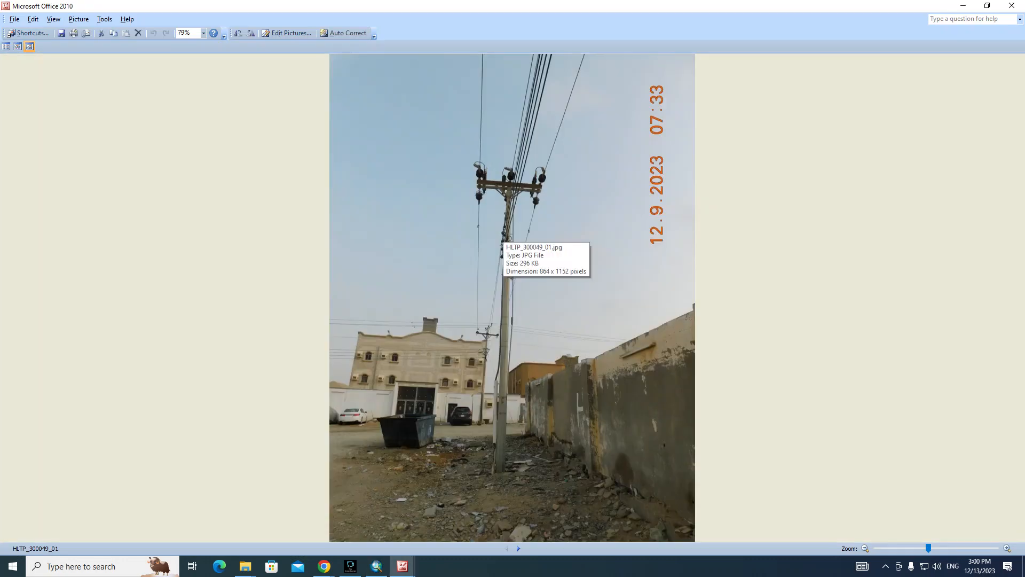
pyautogui.hotkey('alt', 'Tab')
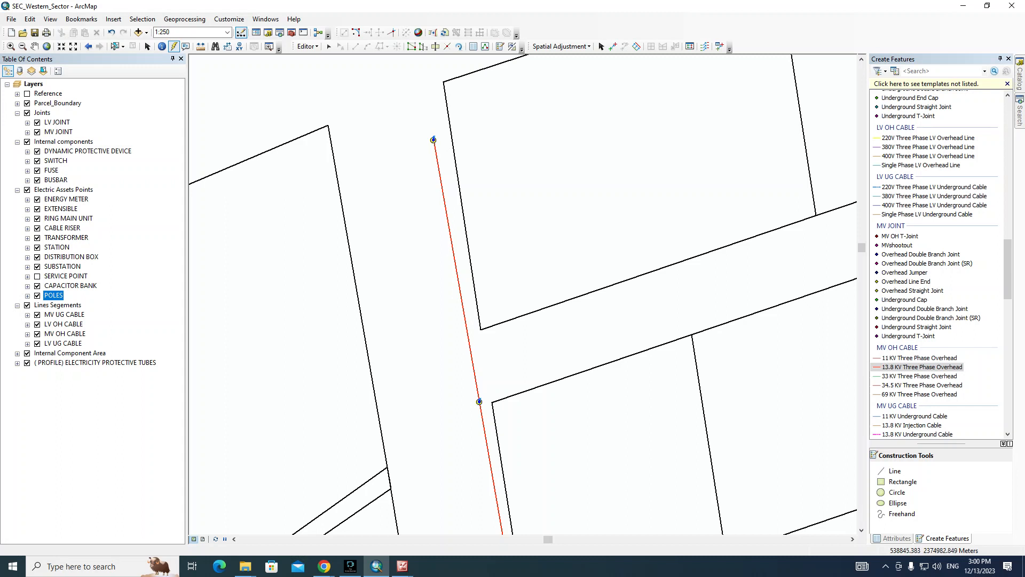
# Step: Set up a Copy Parallel of the 13.8 KV overhead line on the Left side with the 220V Three Phase LV Overhead Line template
pyautogui.click(328, 47)
pyautogui.click(479, 398)
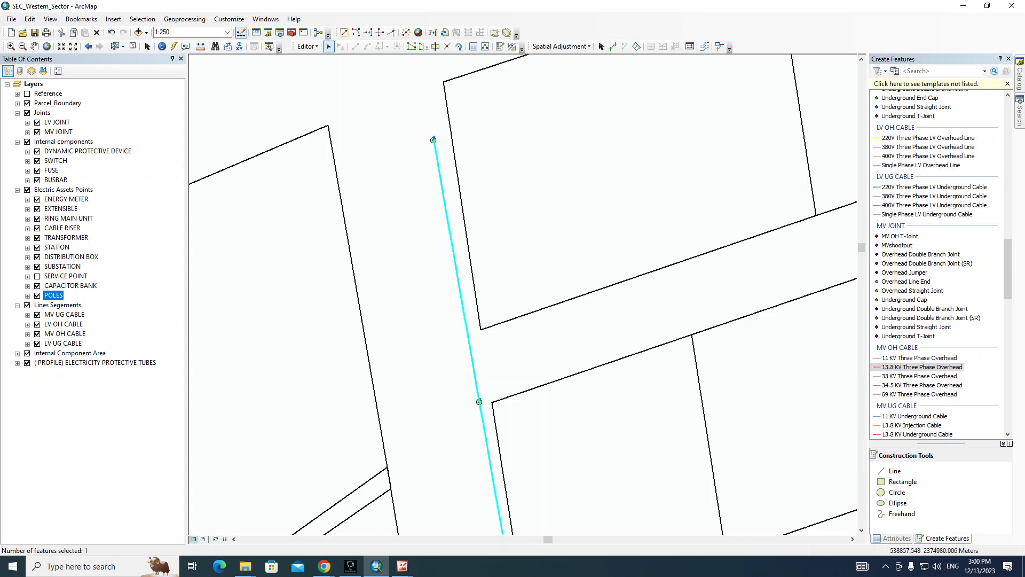
pyautogui.click(456, 397)
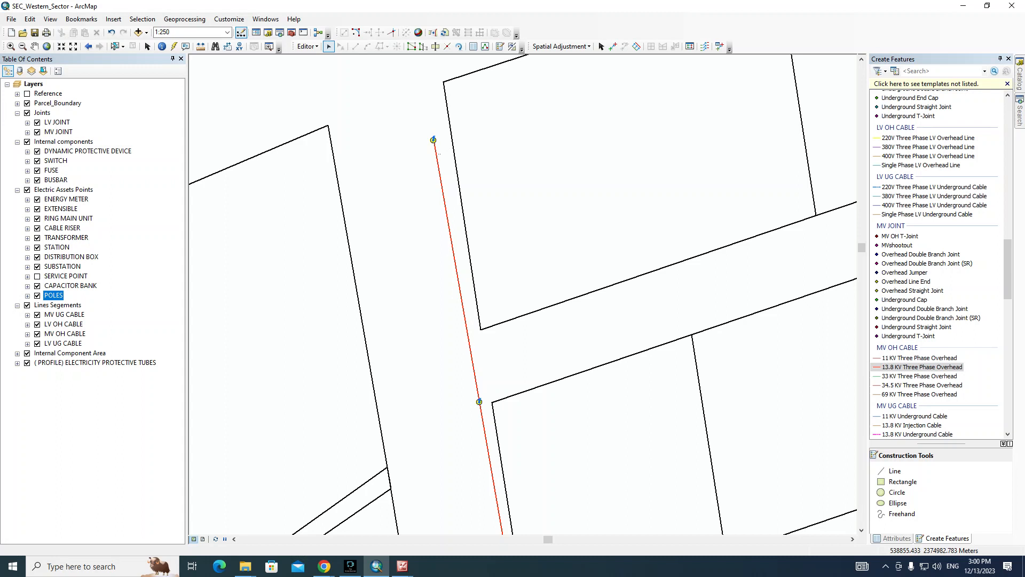
pyautogui.click(436, 155)
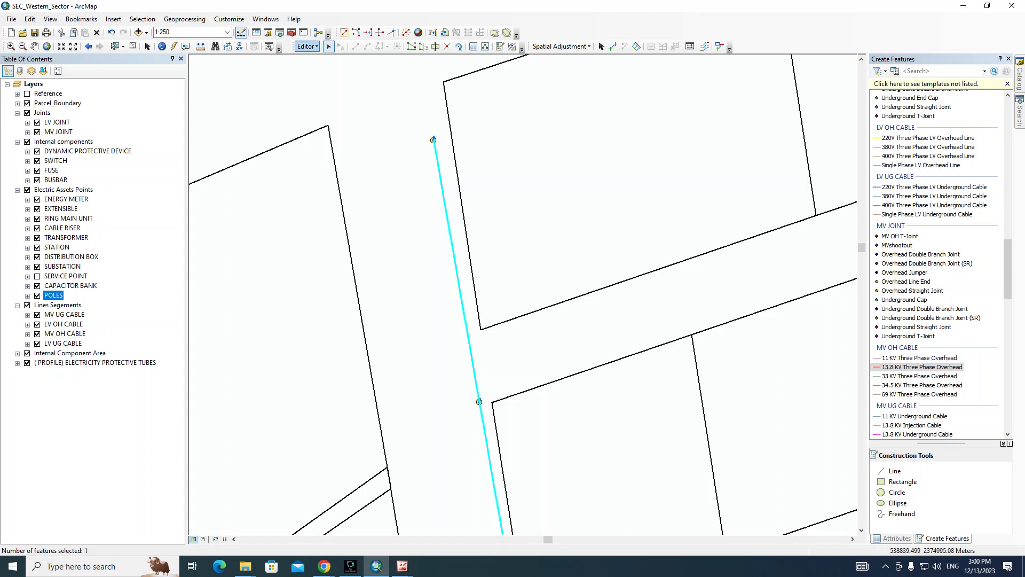
pyautogui.click(308, 46)
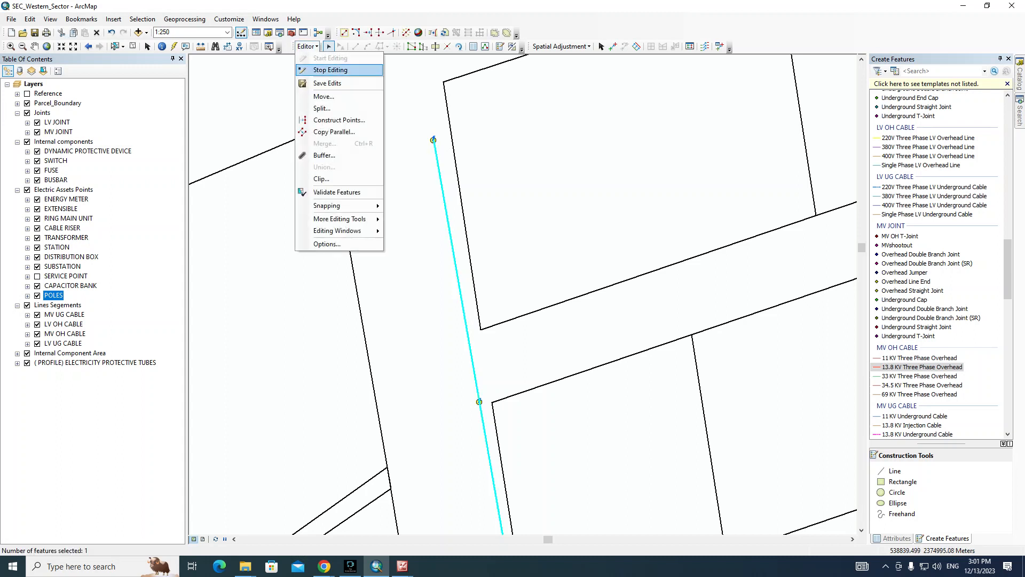
pyautogui.click(333, 132)
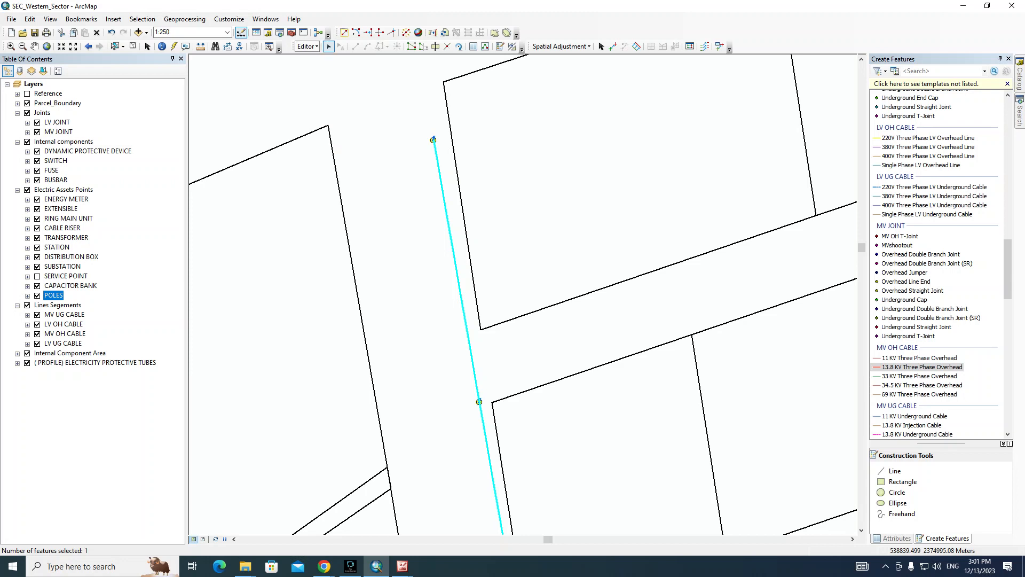
pyautogui.moveTo(480, 210); pyautogui.dragTo(629, 105)
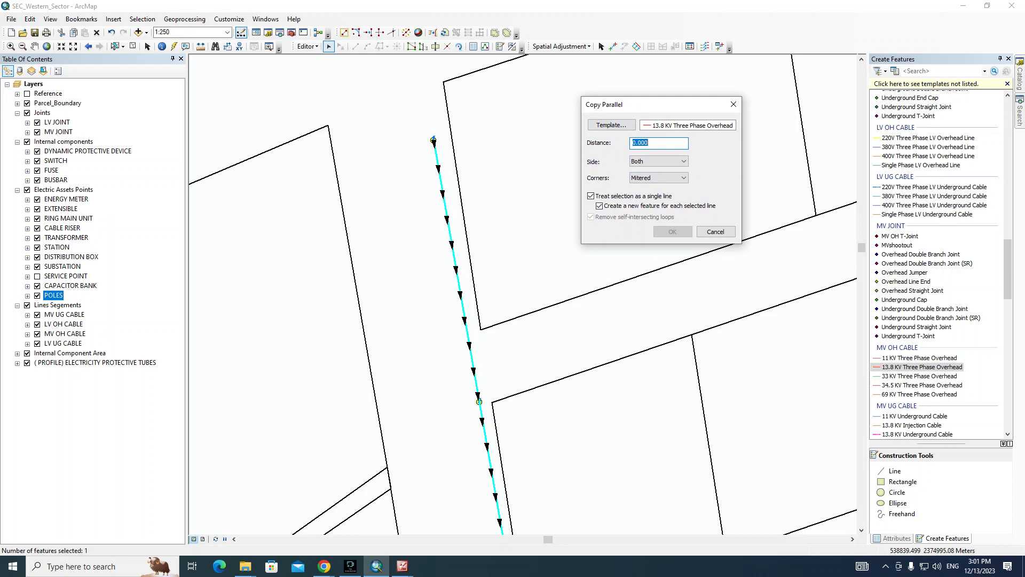
pyautogui.click(659, 161)
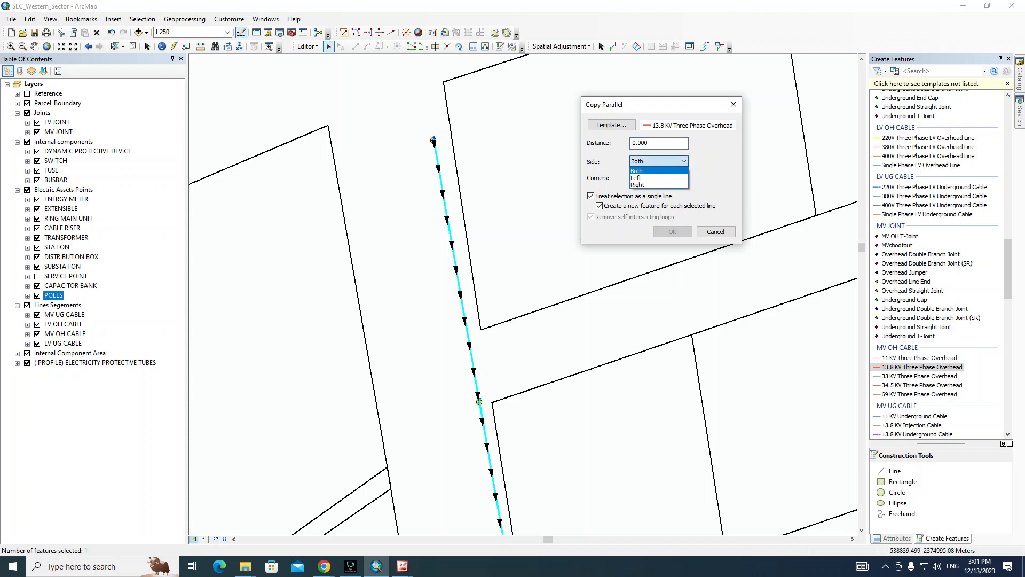
pyautogui.click(658, 178)
pyautogui.click(612, 125)
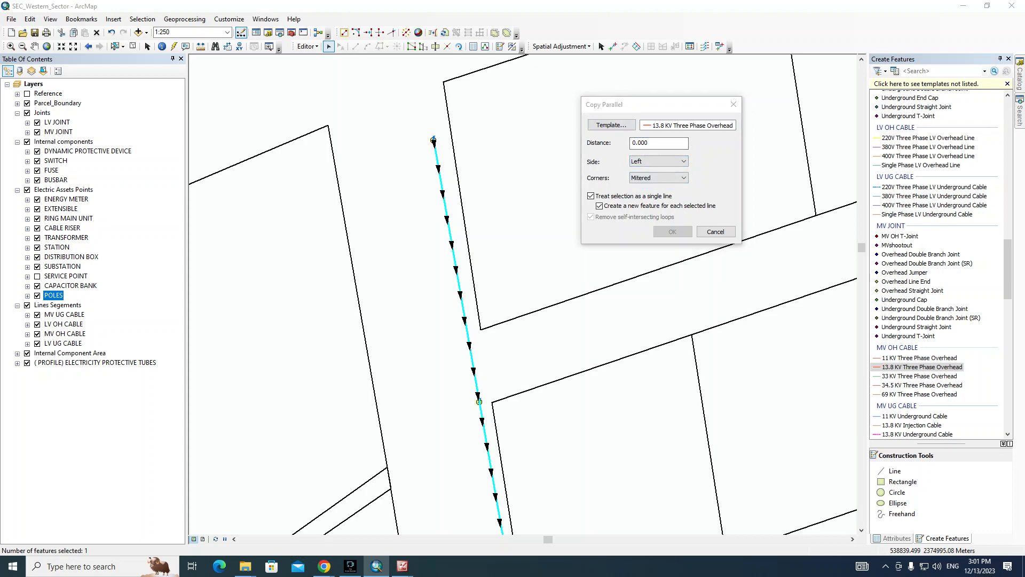
pyautogui.click(593, 160)
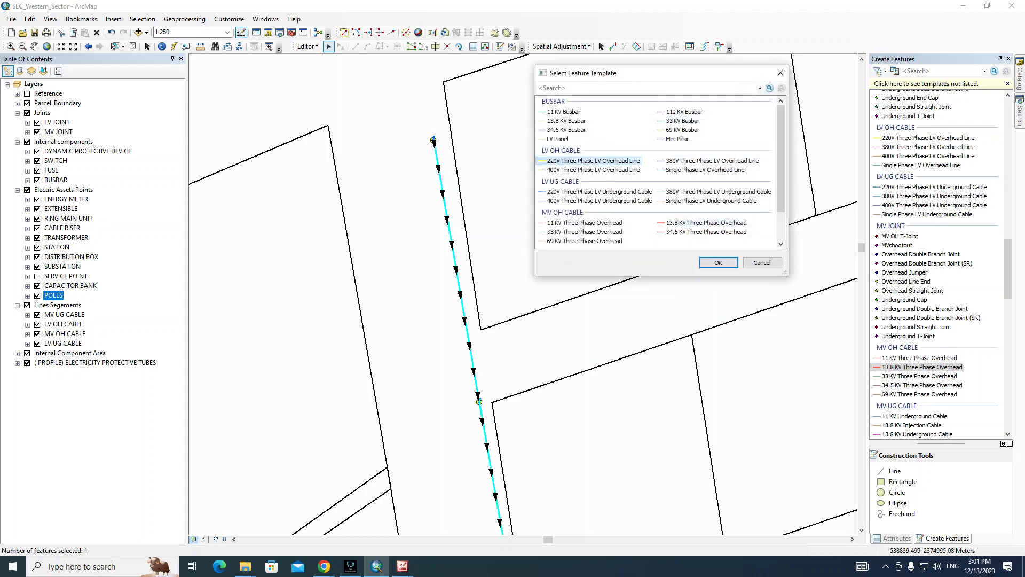
pyautogui.click(719, 263)
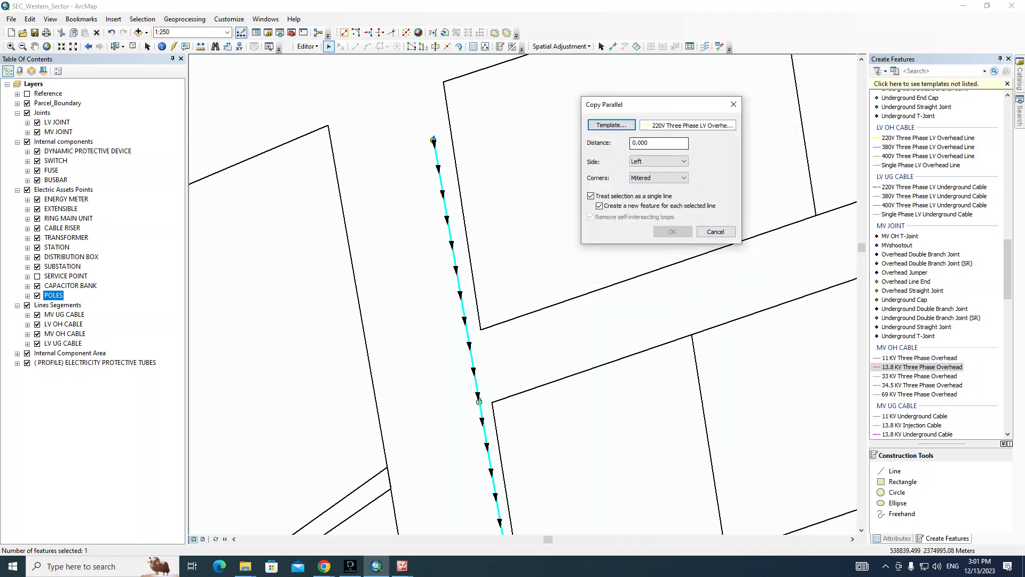
# Step: Create the parallel LV overhead line at a distance of 0.2 and clear the selection
pyautogui.doubleClick(641, 143)
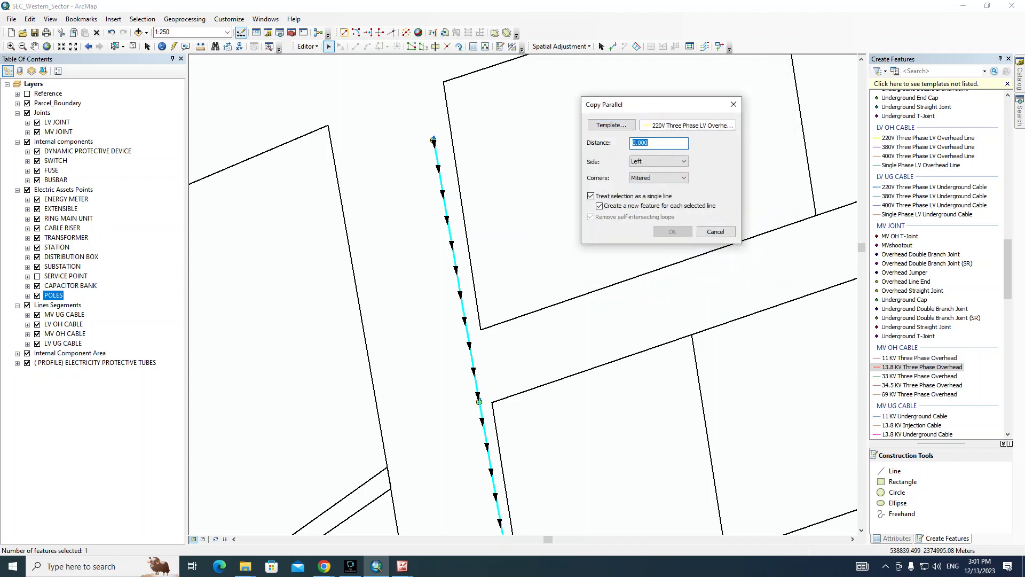
pyautogui.write('0.2')
pyautogui.click(672, 231)
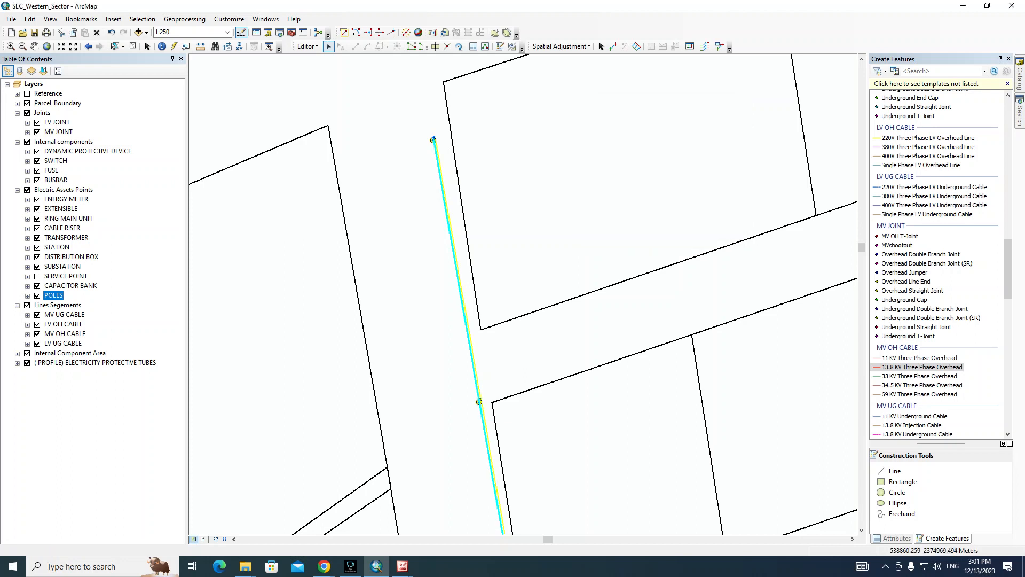
pyautogui.moveTo(614, 342); pyautogui.dragTo(594, 270)
pyautogui.moveTo(582, 214); pyautogui.dragTo(563, 293)
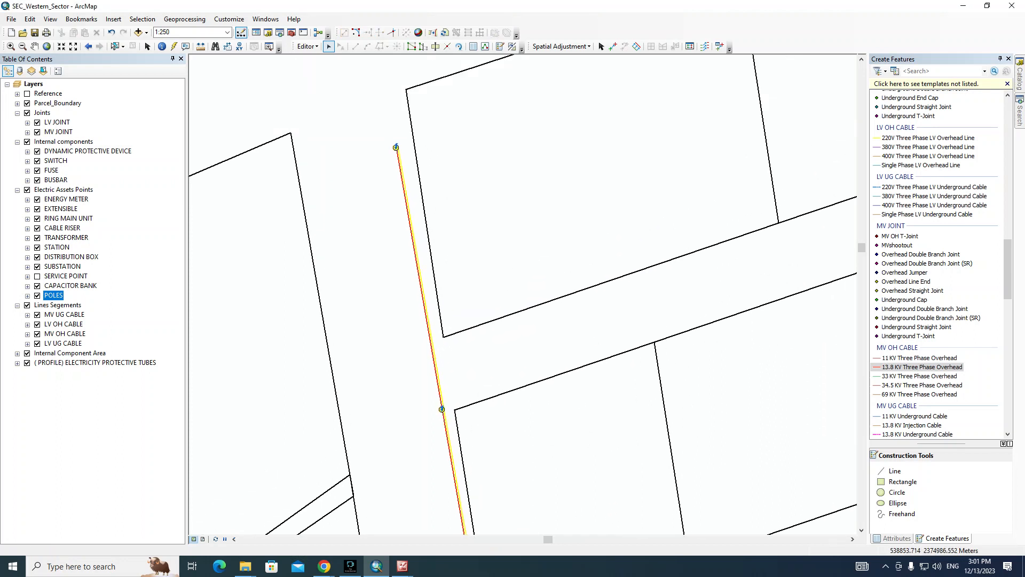
# Step: Inspect the hyperlinked site photo of the second pole from the northern end of the parallel overhead lines
pyautogui.moveTo(464, 320); pyautogui.dragTo(448, 232)
pyautogui.moveTo(377, 266)
pyautogui.mouseDown()
pyautogui.moveTo(400, 304)
pyautogui.moveTo(475, 365)
pyautogui.mouseUp()
pyautogui.moveTo(475, 320); pyautogui.dragTo(387, 304)
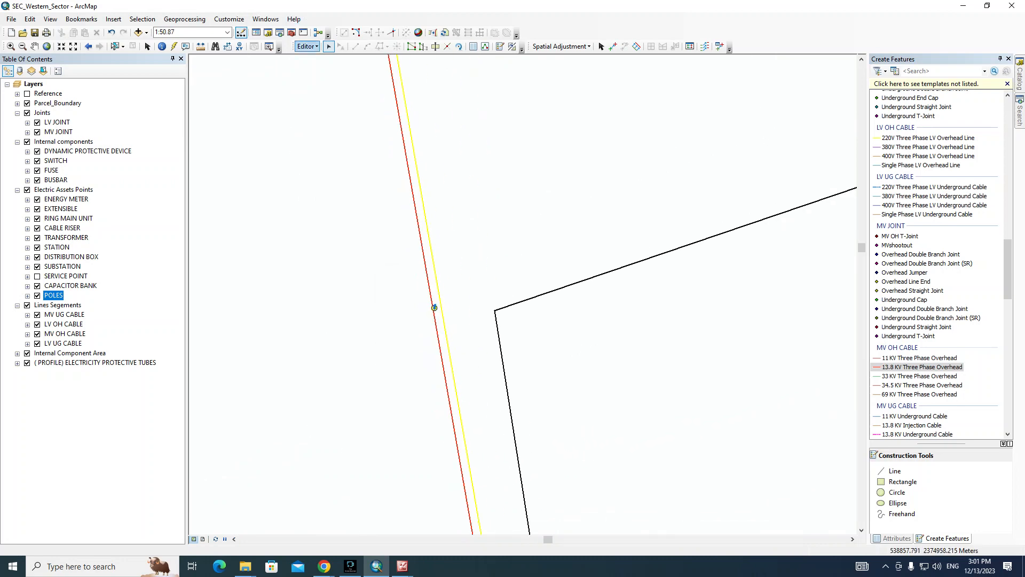
pyautogui.click(174, 47)
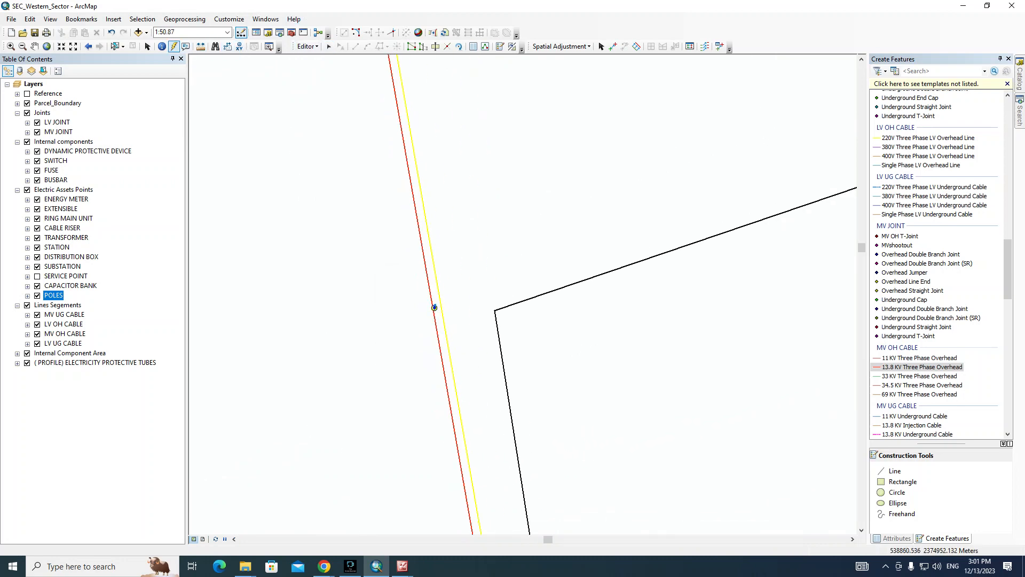
pyautogui.click(434, 308)
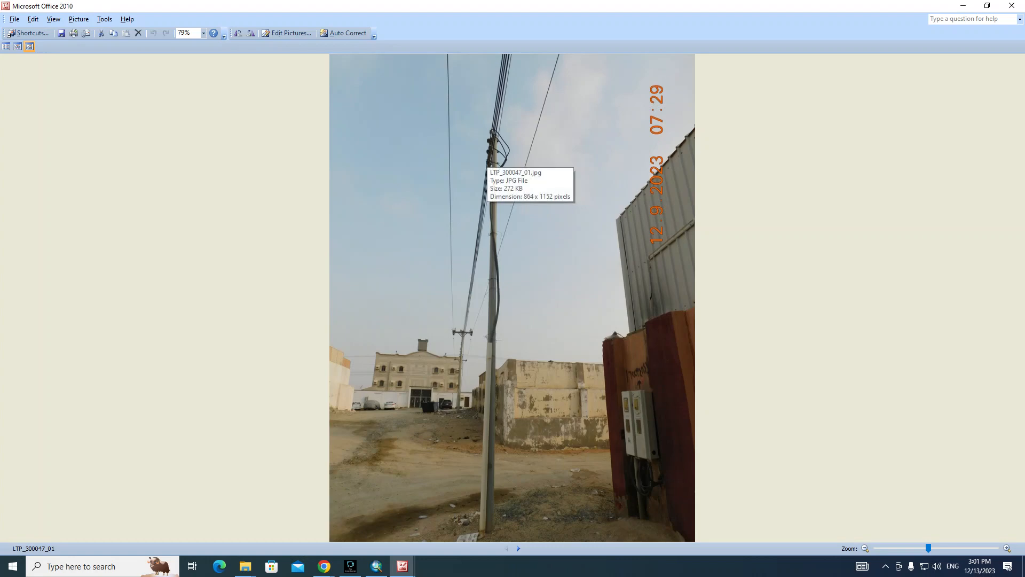
# Step: Insert a vertex in the 220V LV overhead line beside the second pole, move it onto the pole, and clear the selection
pyautogui.hotkey('alt', 'Tab')
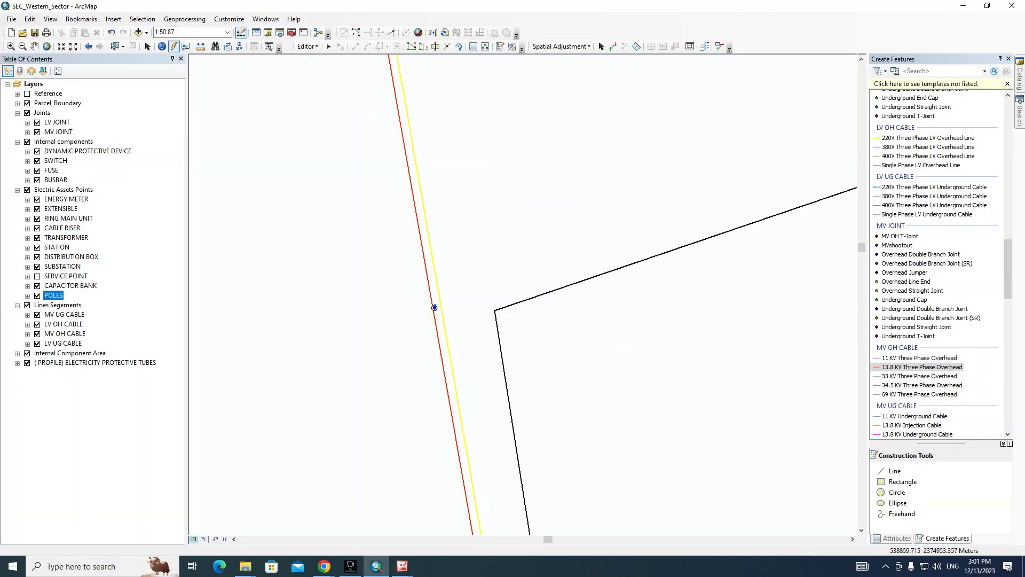
pyautogui.click(329, 47)
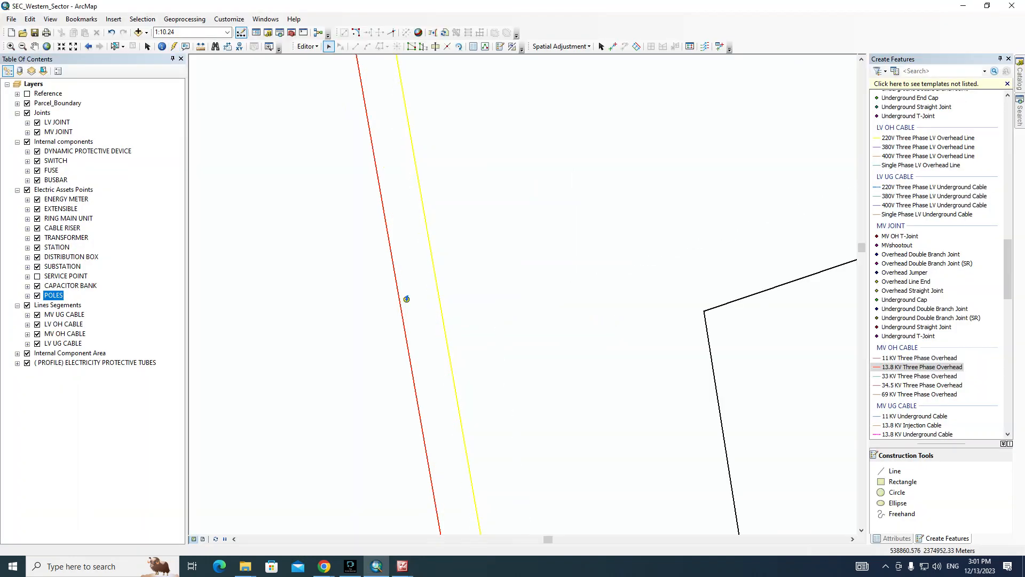
pyautogui.click(430, 247)
pyautogui.rightClick(456, 247)
pyautogui.click(491, 342)
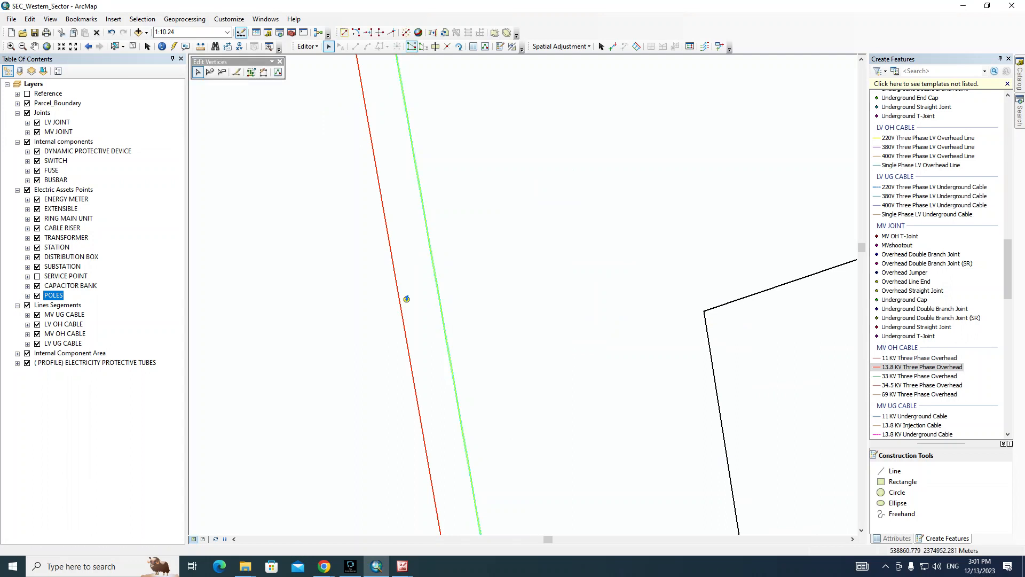
pyautogui.rightClick(430, 248)
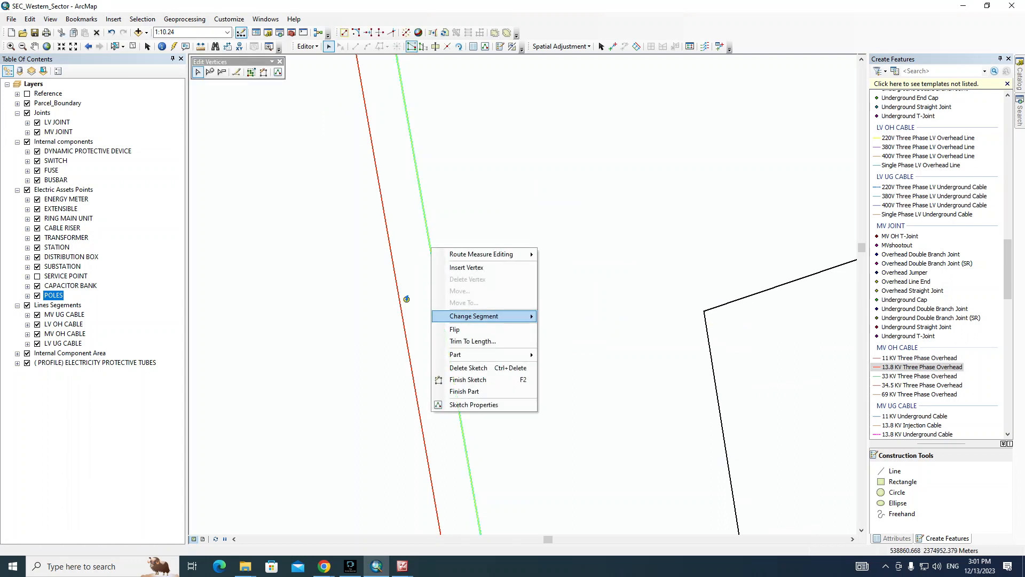
pyautogui.click(465, 266)
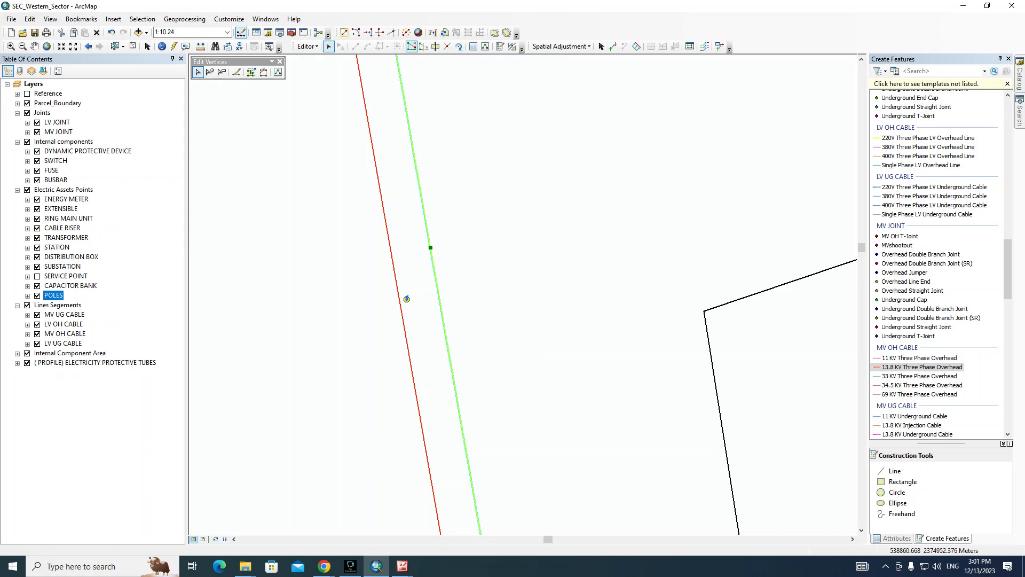
pyautogui.moveTo(430, 248); pyautogui.dragTo(407, 299)
pyautogui.press('F2')
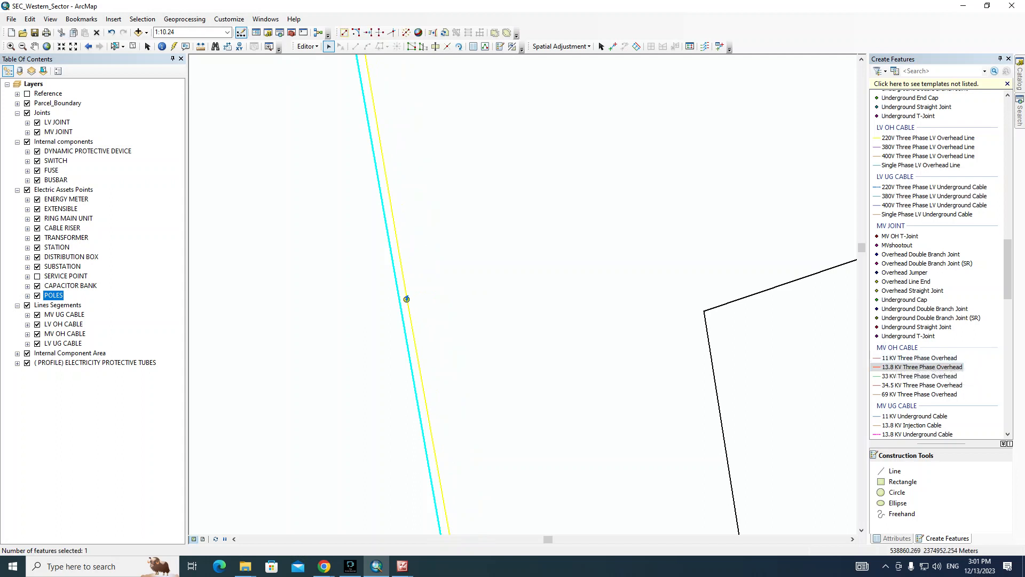
pyautogui.click(482, 352)
# Step: Follow the parallel overhead lines south to the next pole and review its hyperlinked site photo
pyautogui.scroll(-5, 475, 352)
pyautogui.moveTo(472, 374); pyautogui.dragTo(472, 308)
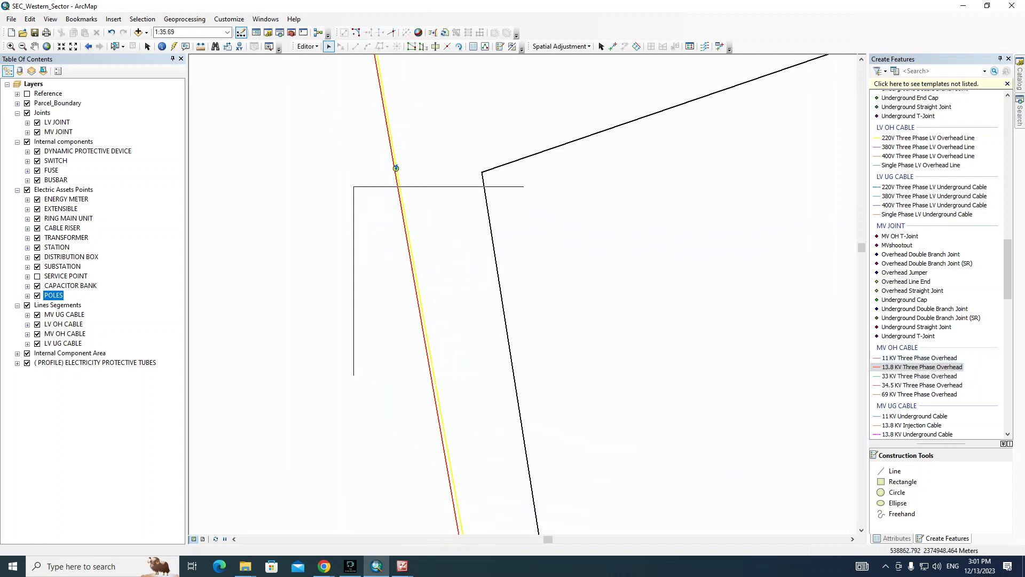
pyautogui.scroll(-5, 470, 374)
pyautogui.moveTo(471, 378); pyautogui.dragTo(476, 245)
pyautogui.moveTo(429, 363); pyautogui.dragTo(427, 240)
pyautogui.moveTo(428, 345); pyautogui.dragTo(415, 238)
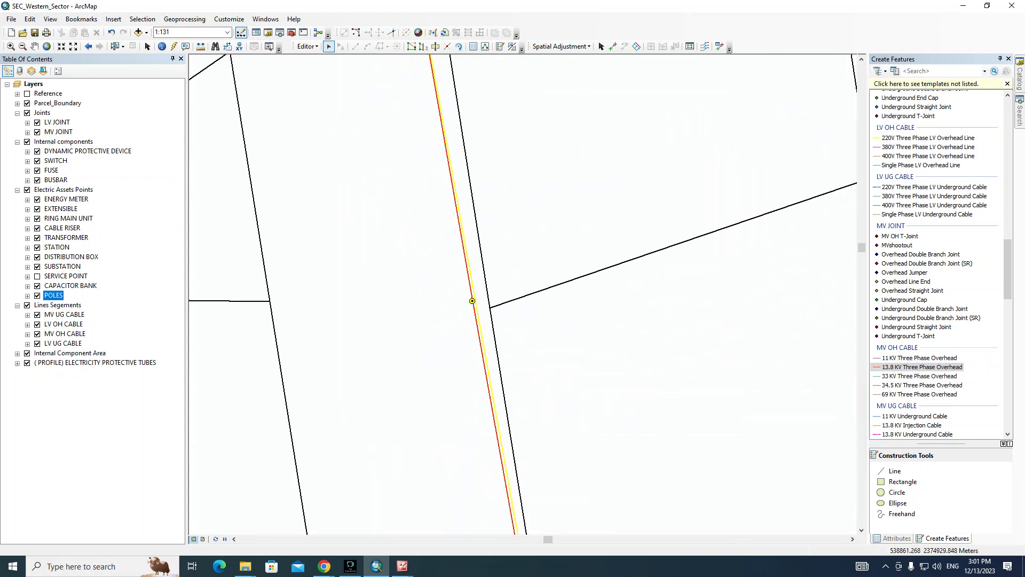
pyautogui.scroll(-1, 416, 237)
pyautogui.scroll(3, 412, 236)
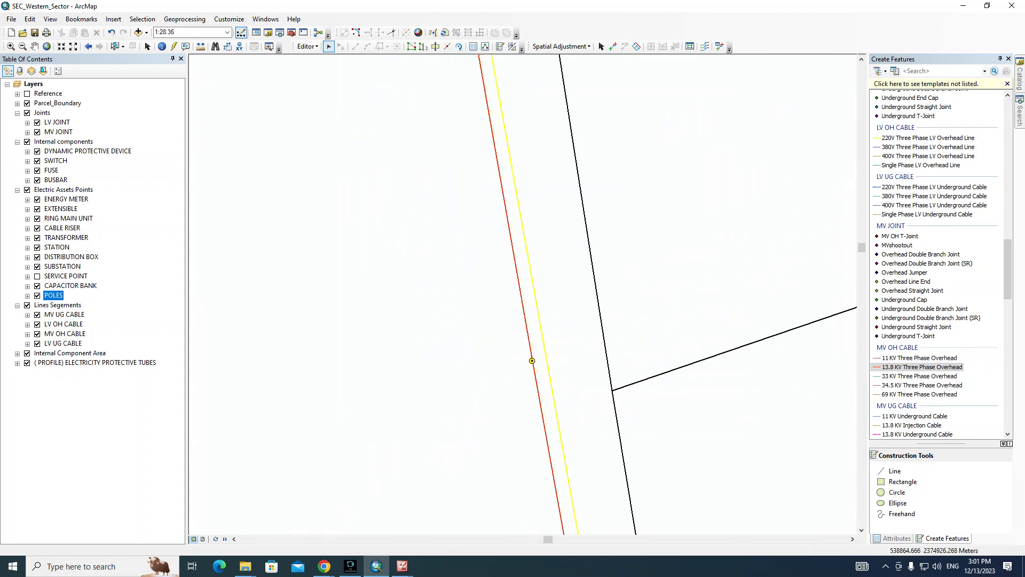
pyautogui.click(174, 47)
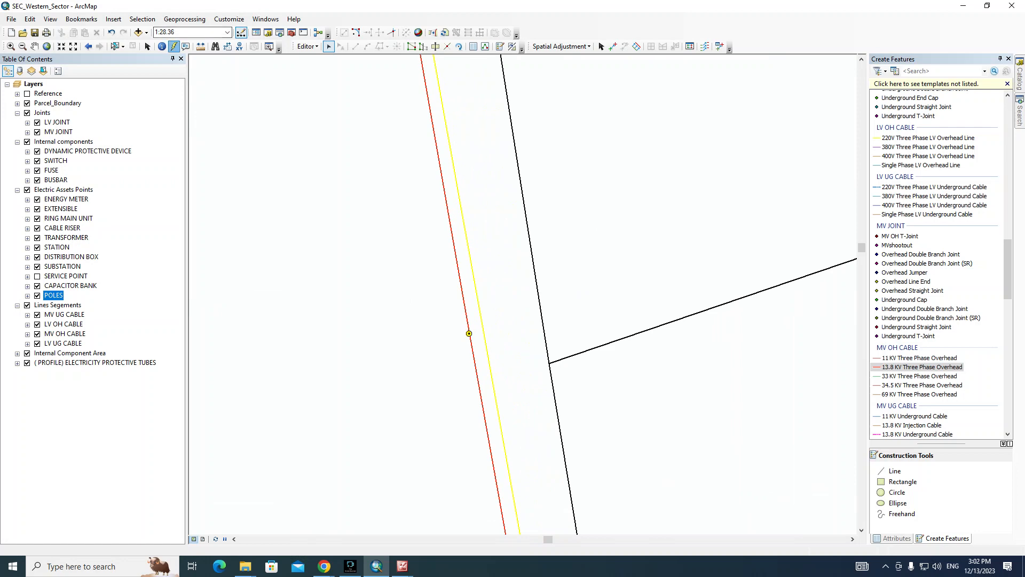
pyautogui.click(468, 333)
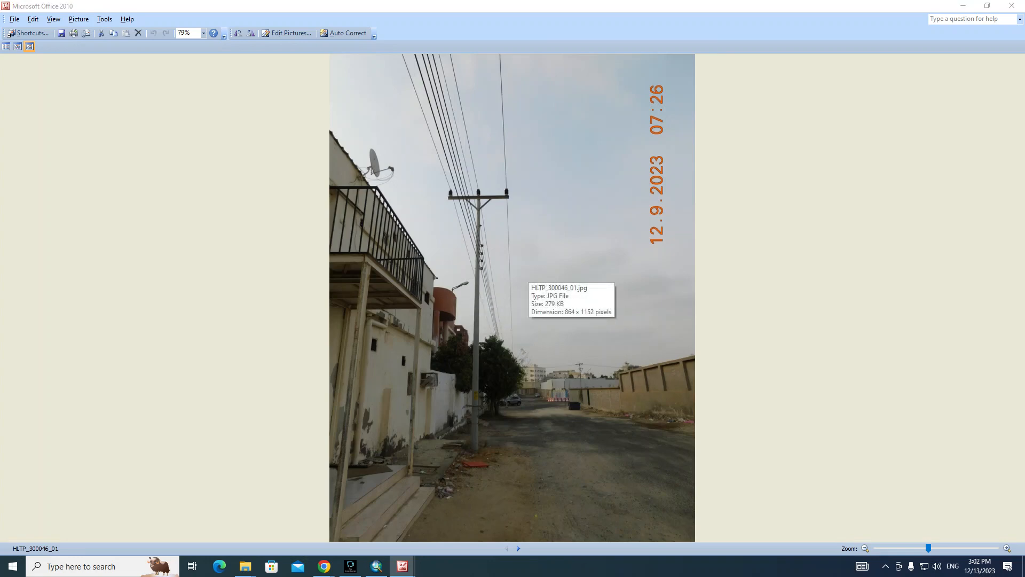
pyautogui.hotkey('alt', 'Tab')
pyautogui.click(328, 46)
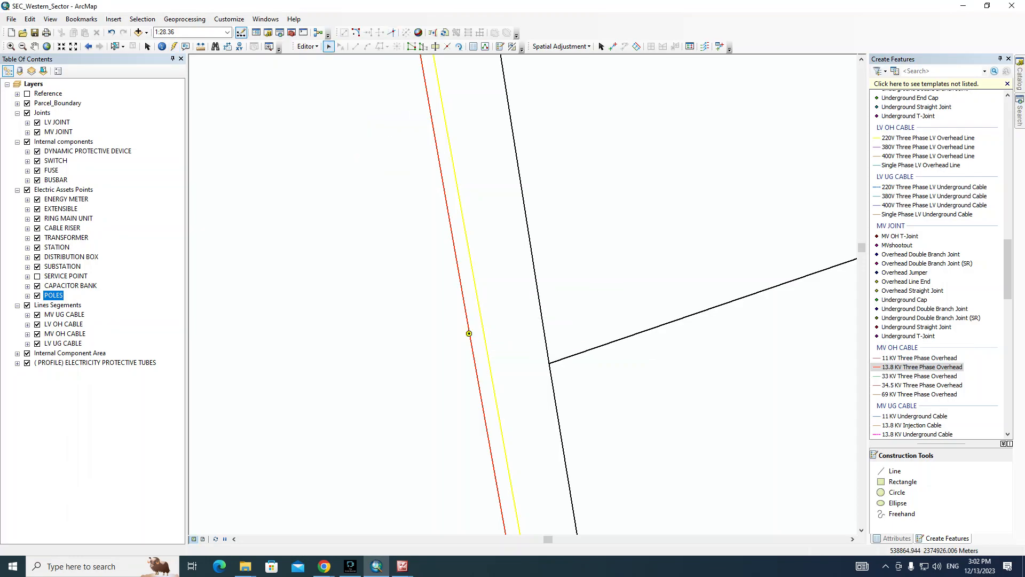
pyautogui.click(477, 306)
pyautogui.moveTo(382, 203); pyautogui.dragTo(575, 402)
pyautogui.moveTo(506, 365); pyautogui.dragTo(391, 268)
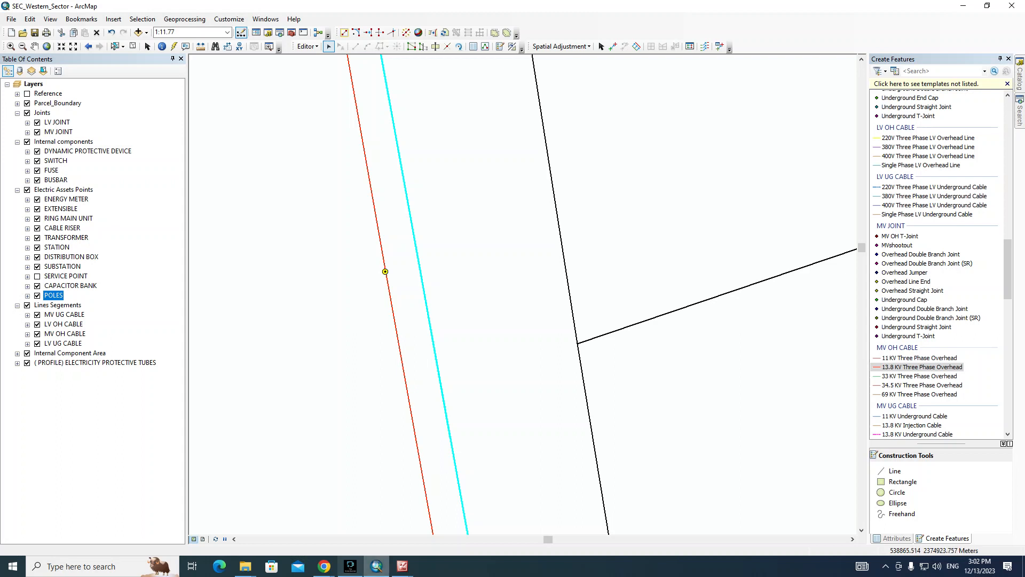
# Step: Switch to the Google Meet call, check the raised hands and in-call messages, and return to ArcMap
pyautogui.moveTo(324, 566)
pyautogui.click(257, 515)
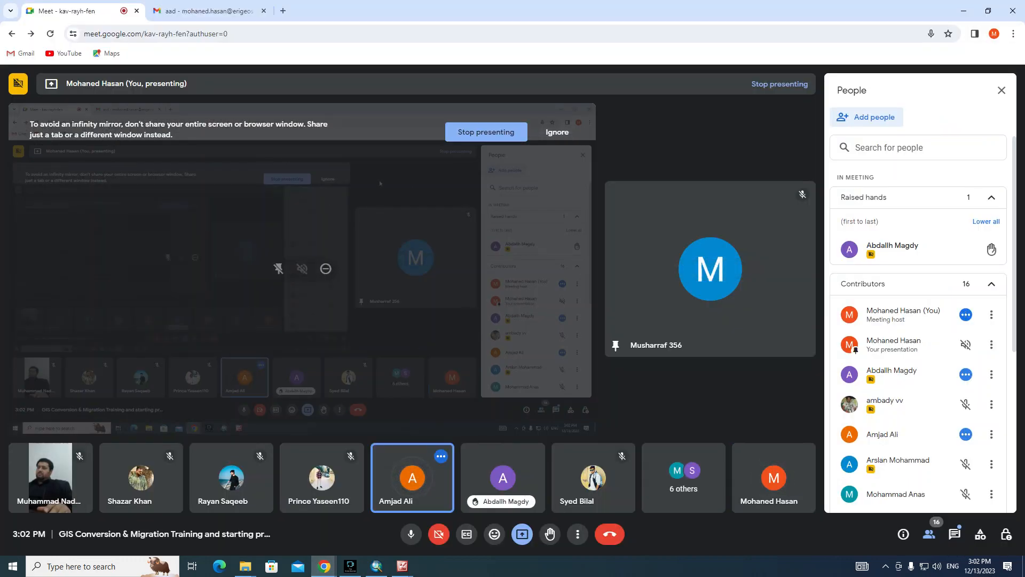
pyautogui.click(939, 198)
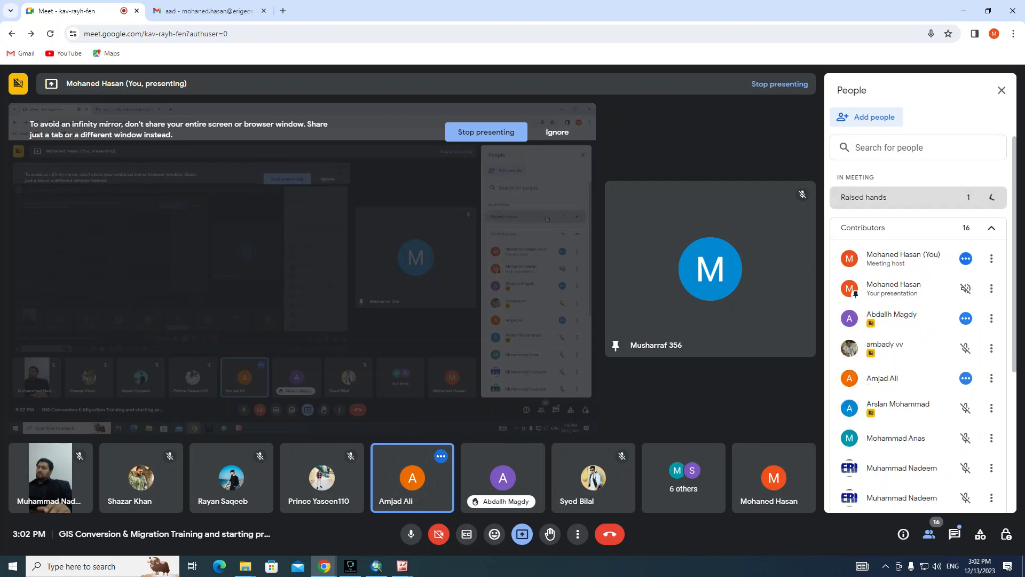
pyautogui.click(929, 198)
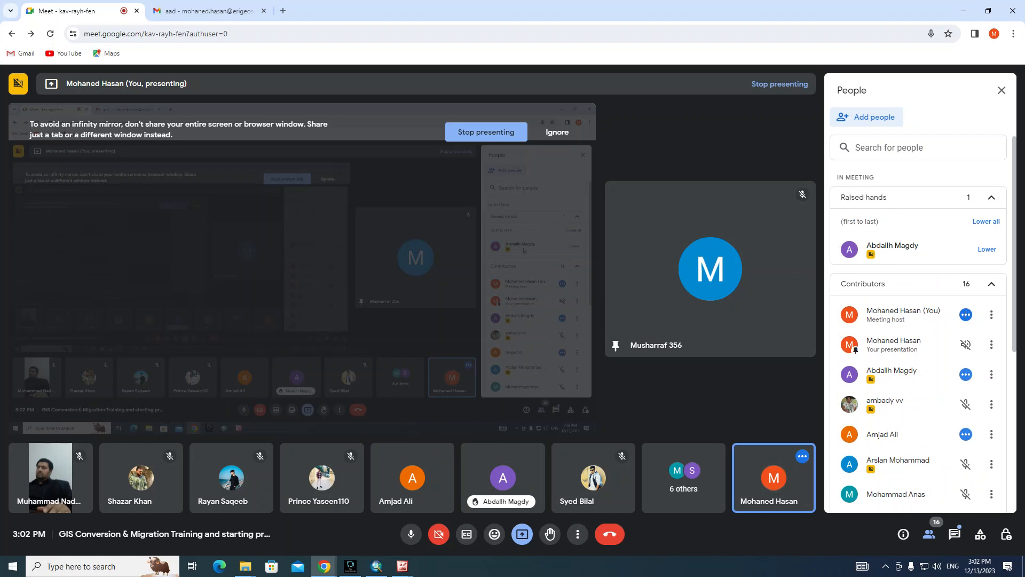
pyautogui.click(954, 534)
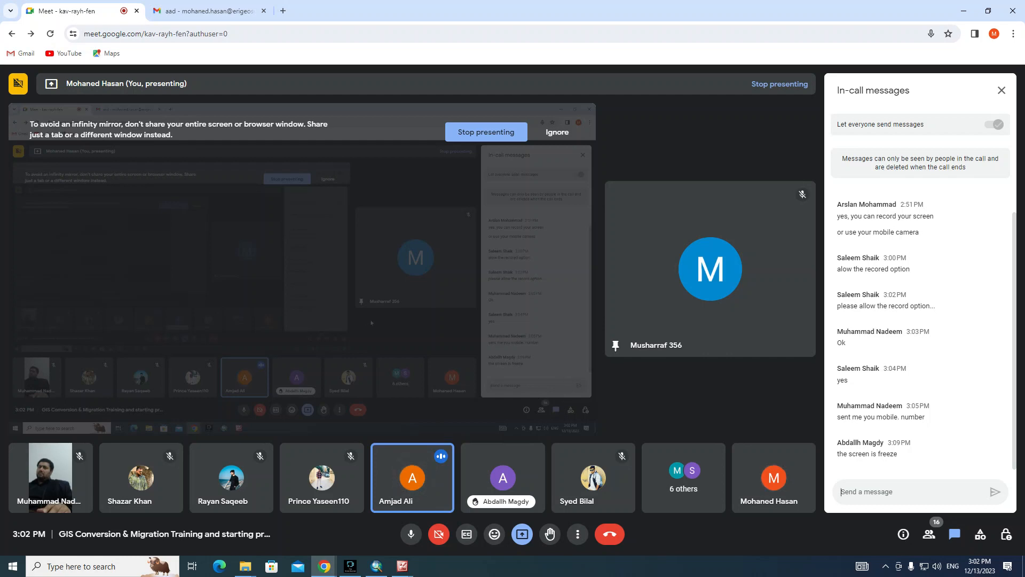
pyautogui.hotkey('alt', 'Tab')
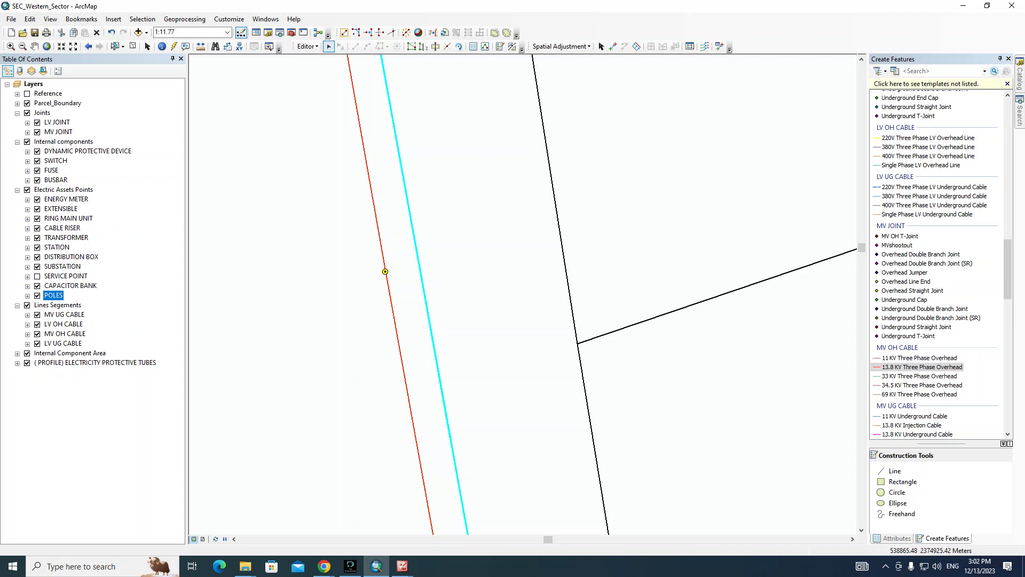
# Step: Clear the LV line selection and review the hyperlinked site photo of the same pole again
pyautogui.moveTo(385, 271); pyautogui.dragTo(453, 275)
pyautogui.click(408, 235)
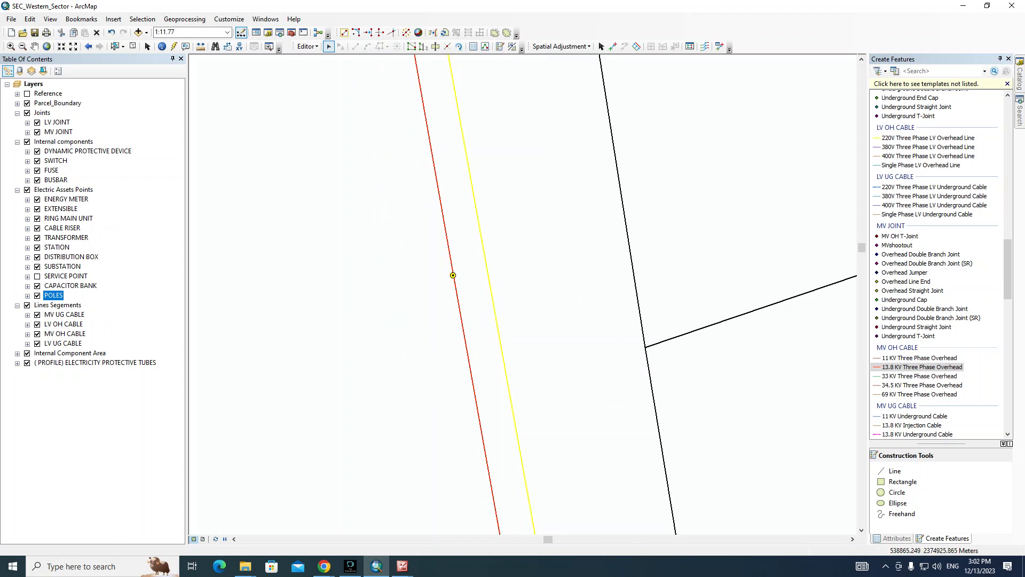
pyautogui.click(174, 46)
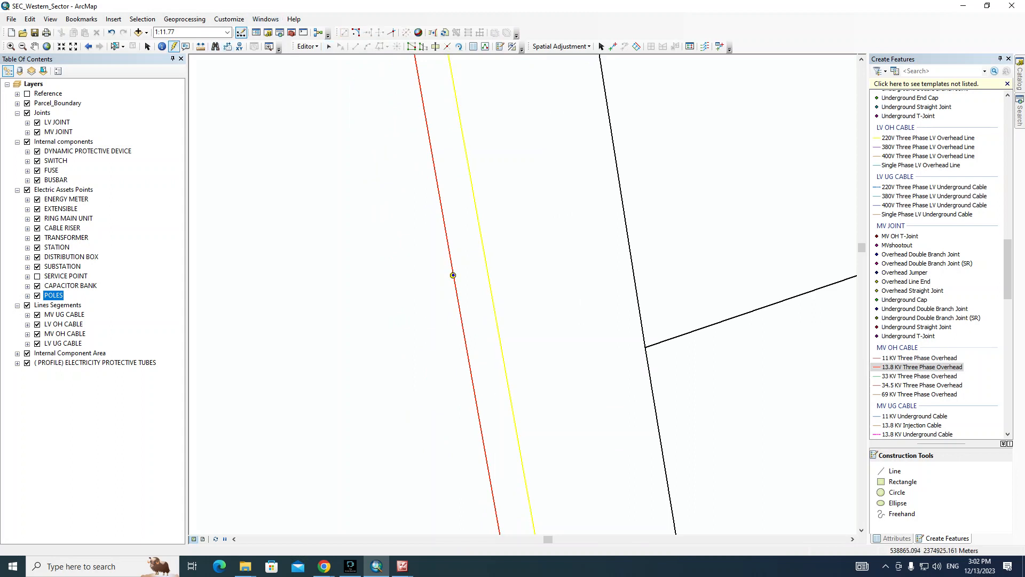
pyautogui.click(453, 275)
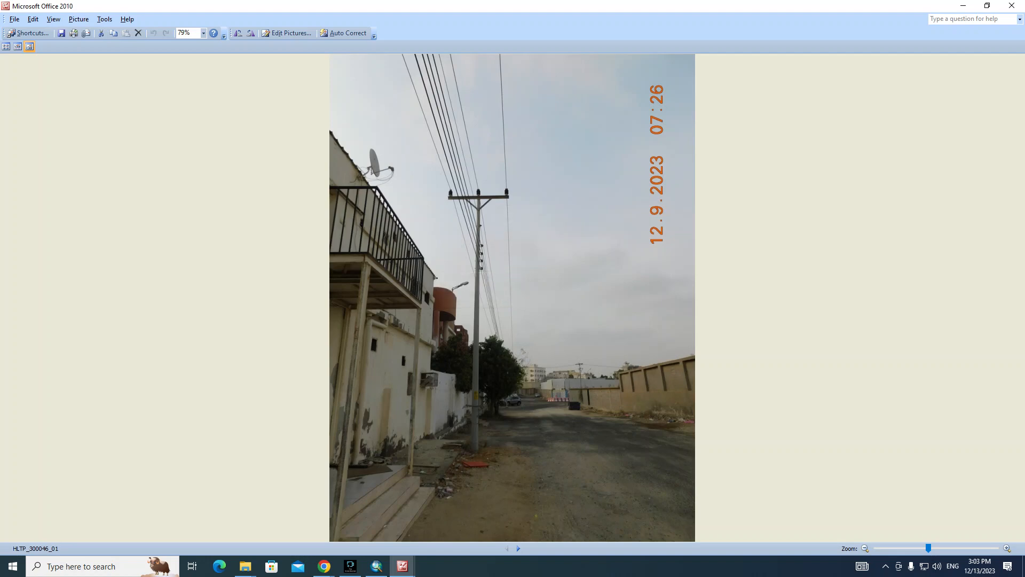
pyautogui.hotkey('alt', 'Tab')
# Step: Insert three vertices in the 220V LV overhead line around the pole and move the middle one to the pole
pyautogui.click(328, 46)
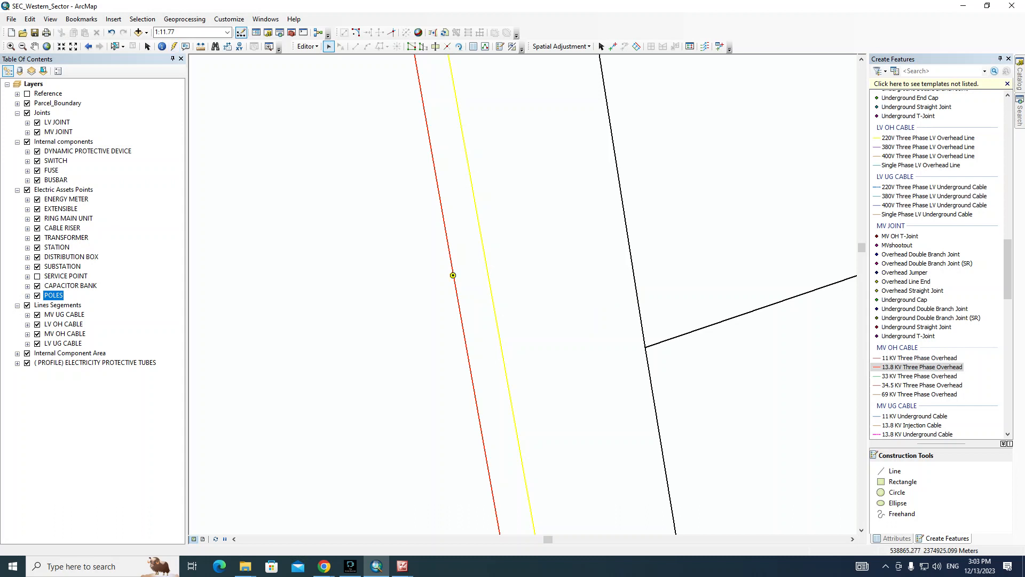
pyautogui.click(492, 301)
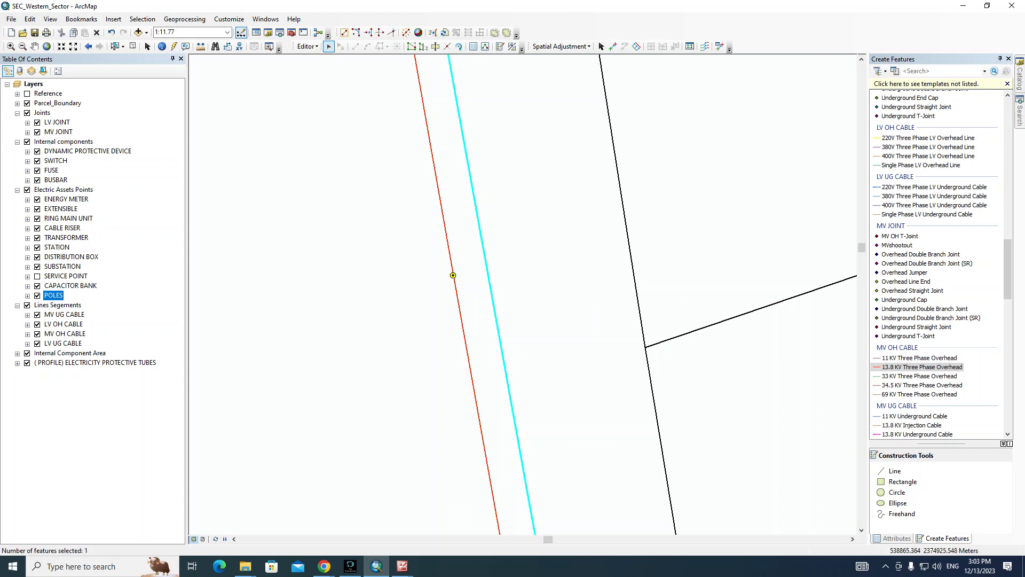
pyautogui.rightClick(479, 228)
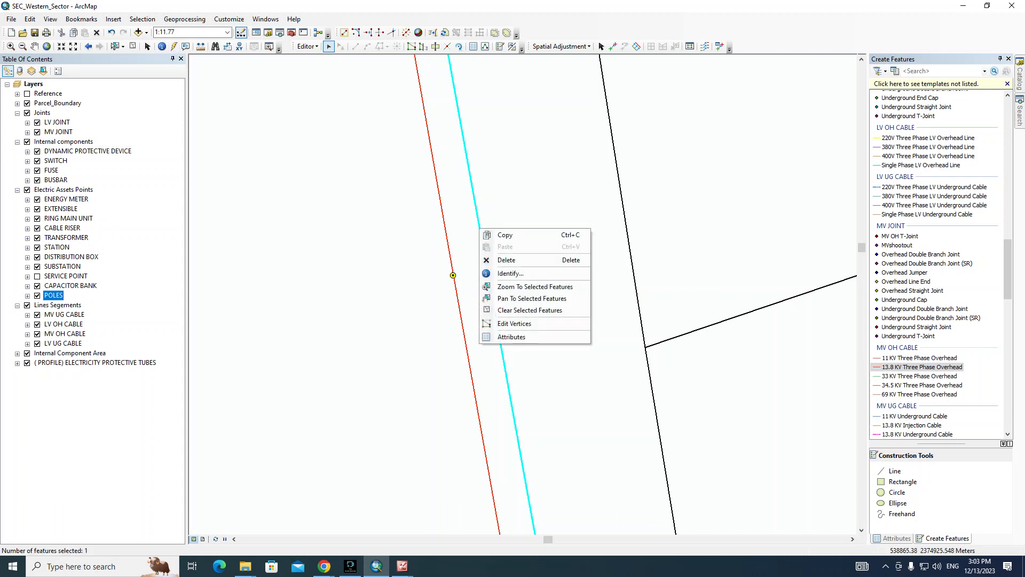
pyautogui.click(515, 324)
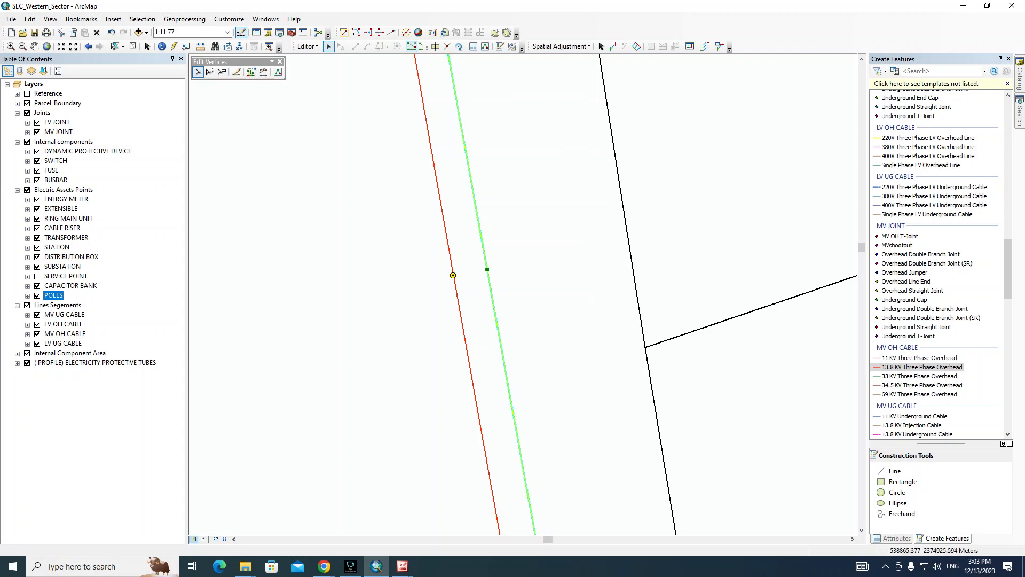
pyautogui.rightClick(479, 226)
pyautogui.click(502, 246)
pyautogui.rightClick(493, 303)
pyautogui.click(515, 320)
pyautogui.moveTo(486, 269); pyautogui.dragTo(453, 275)
pyautogui.press('F2')
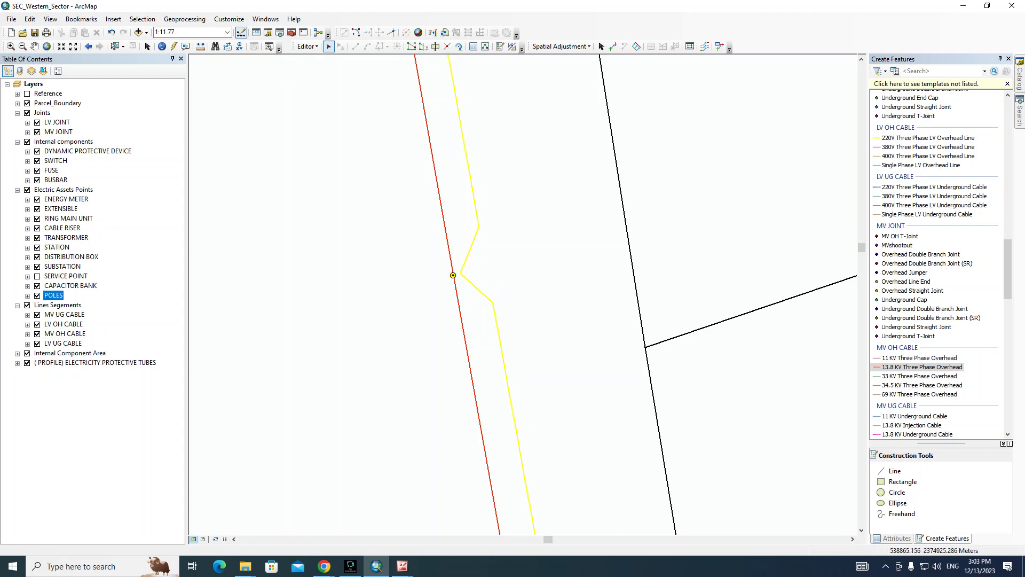
# Step: Locate the next pole further south along the overhead lines and check which photo its hyperlink points to
pyautogui.scroll(4, 453, 275)
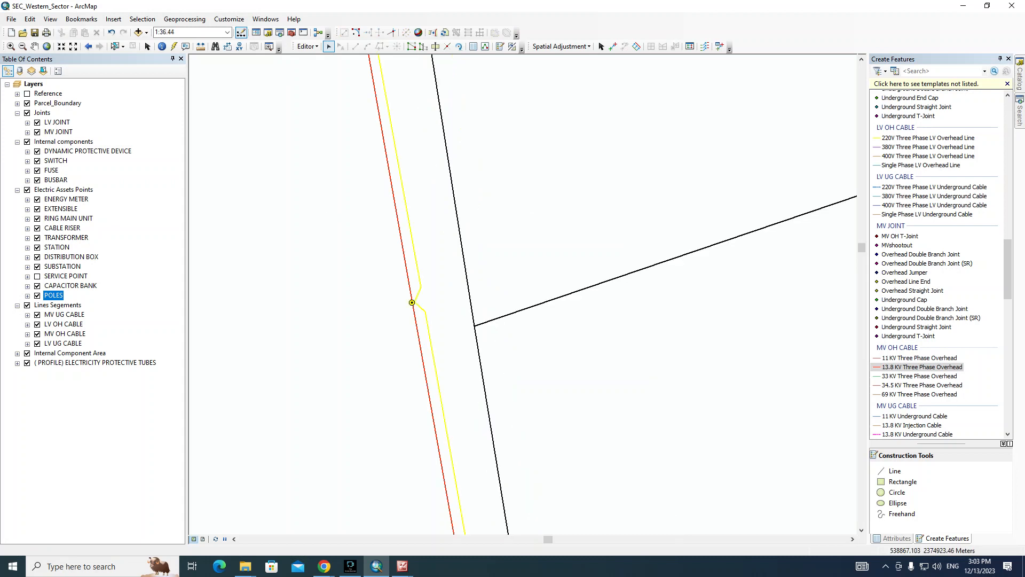
pyautogui.scroll(4, 453, 275)
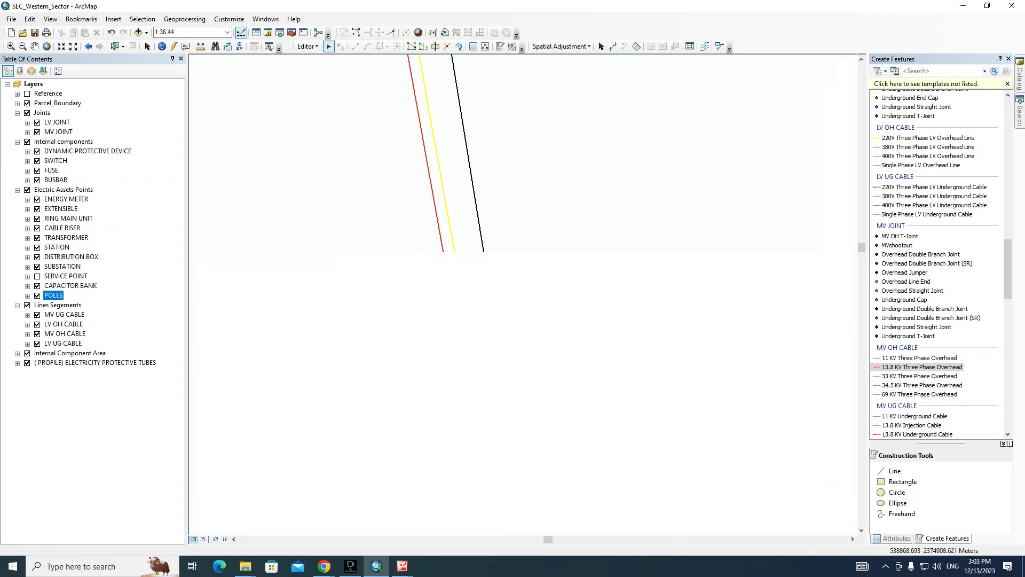
pyautogui.press('Down')
pyautogui.press('Down')
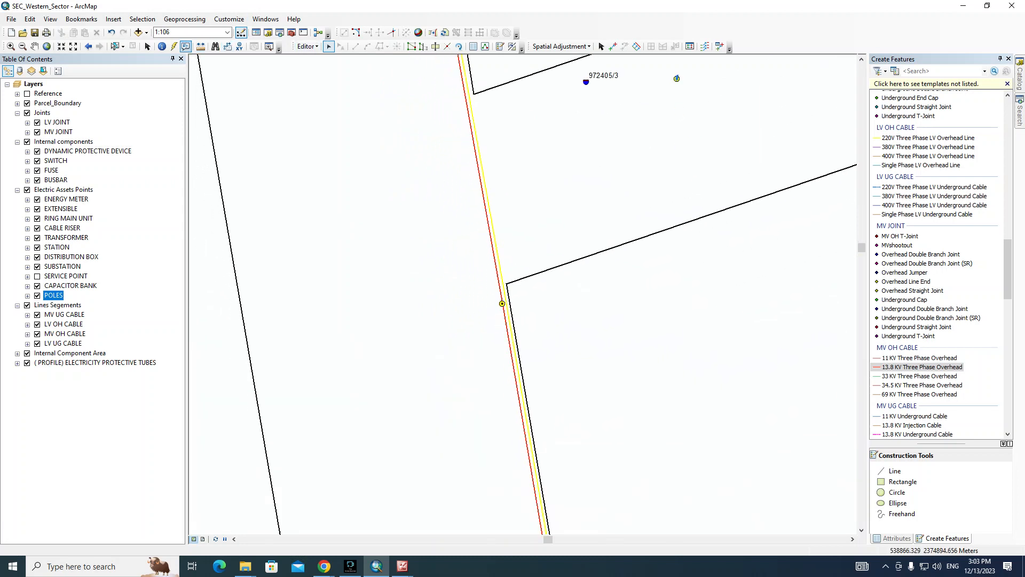
pyautogui.click(174, 47)
pyautogui.moveTo(502, 305)
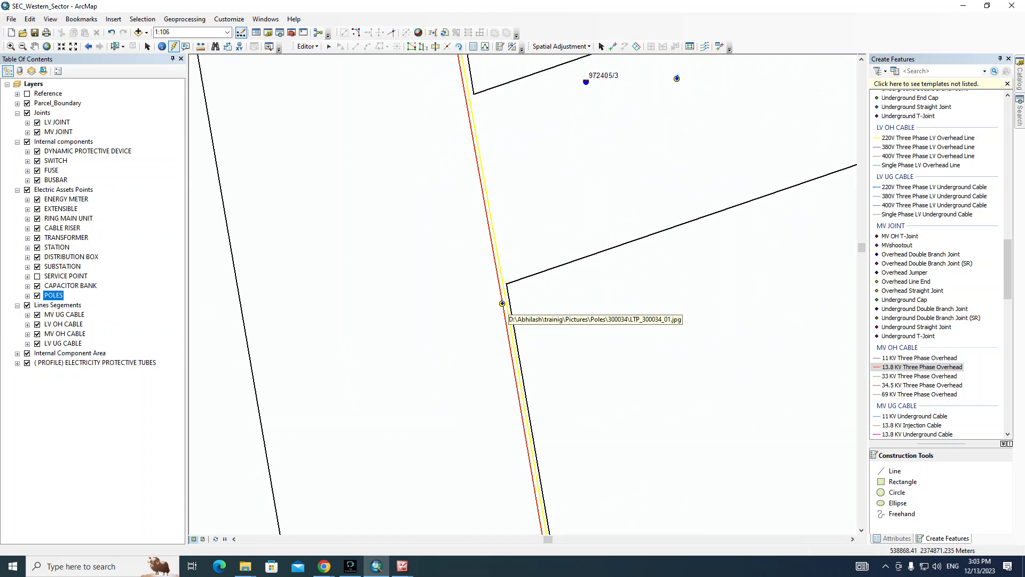
# Step: Close all open photo viewer windows without saving their changes, and view the hyperlinked site photo of this pole
pyautogui.click(402, 566)
pyautogui.click(402, 566)
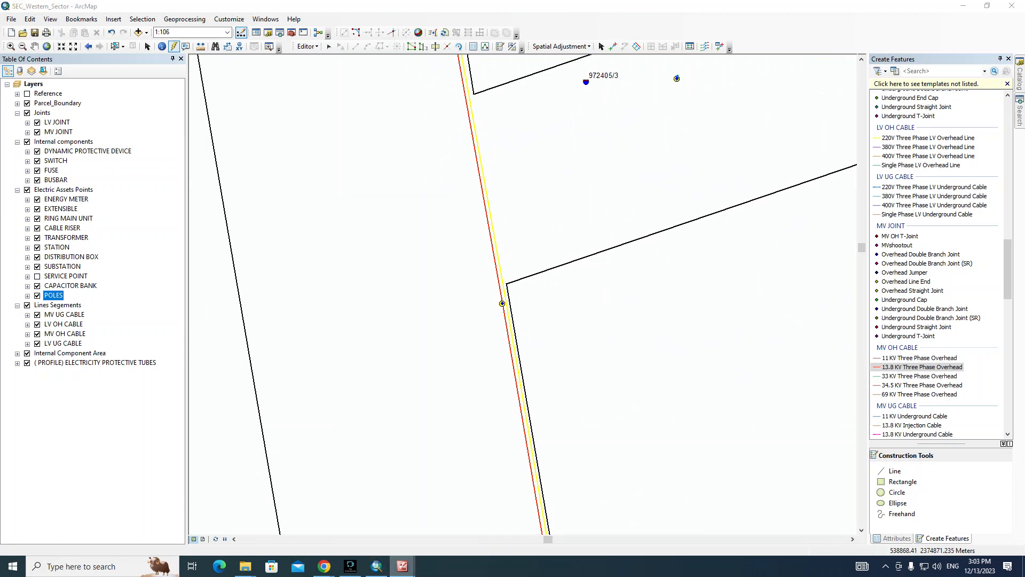
pyautogui.rightClick(402, 566)
pyautogui.click(403, 544)
pyautogui.click(514, 310)
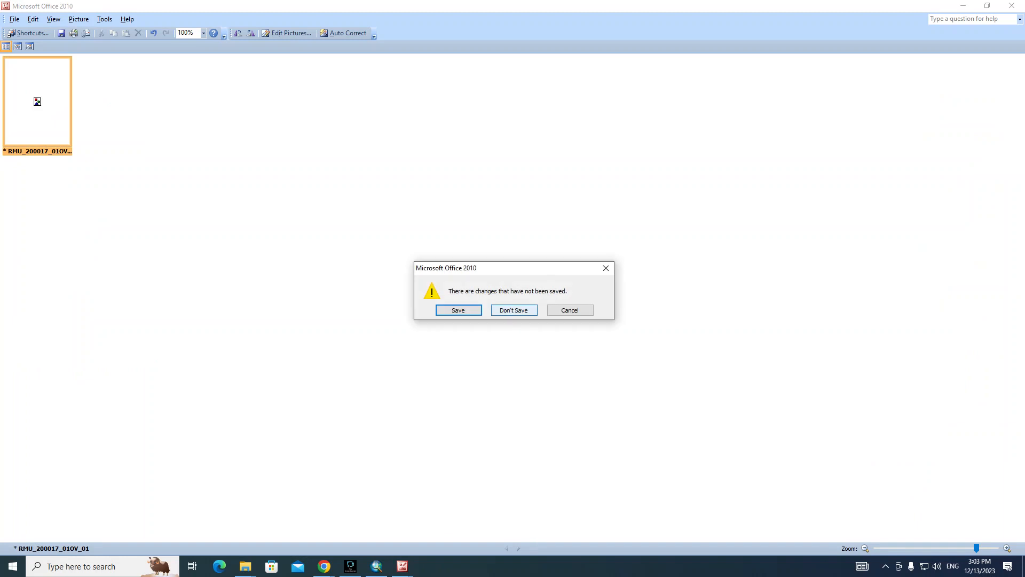
pyautogui.click(514, 311)
pyautogui.click(514, 310)
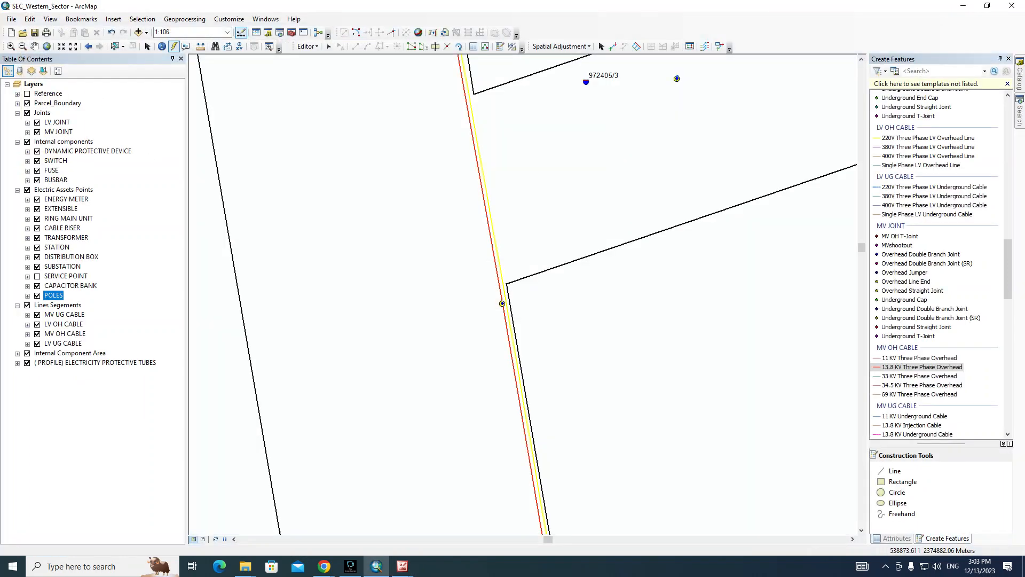
pyautogui.click(502, 303)
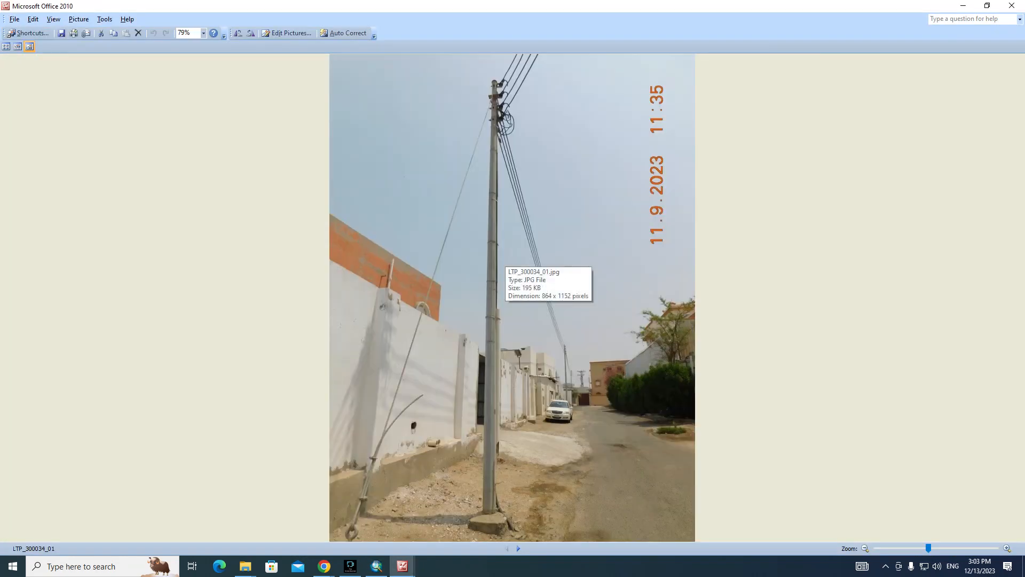
pyautogui.hotkey('alt', 'Tab')
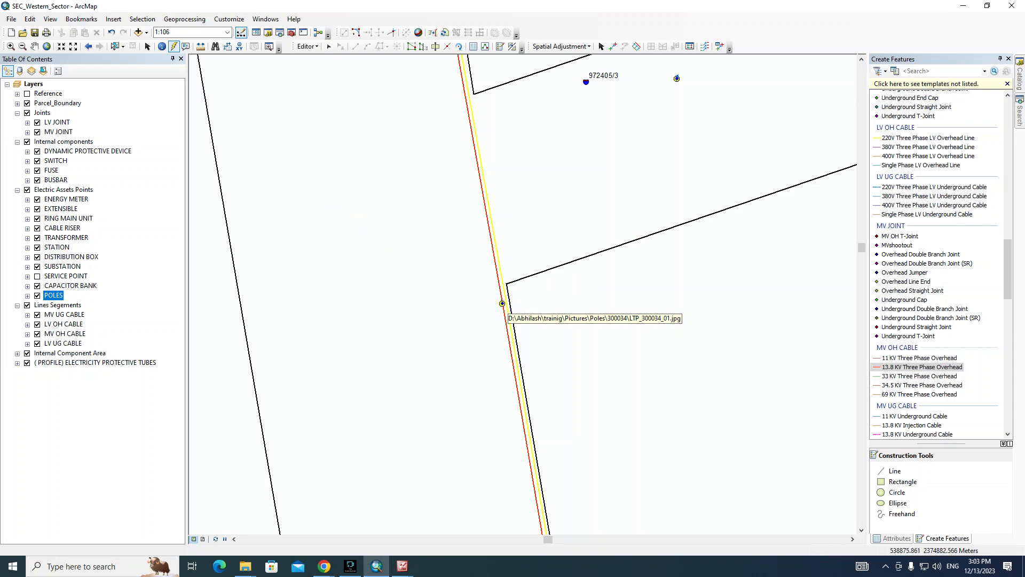
# Step: Locate the pole at substation 97166 at the south end of the overhead lines and view its hyperlinked POLES photo
pyautogui.scroll(3, 418, 202)
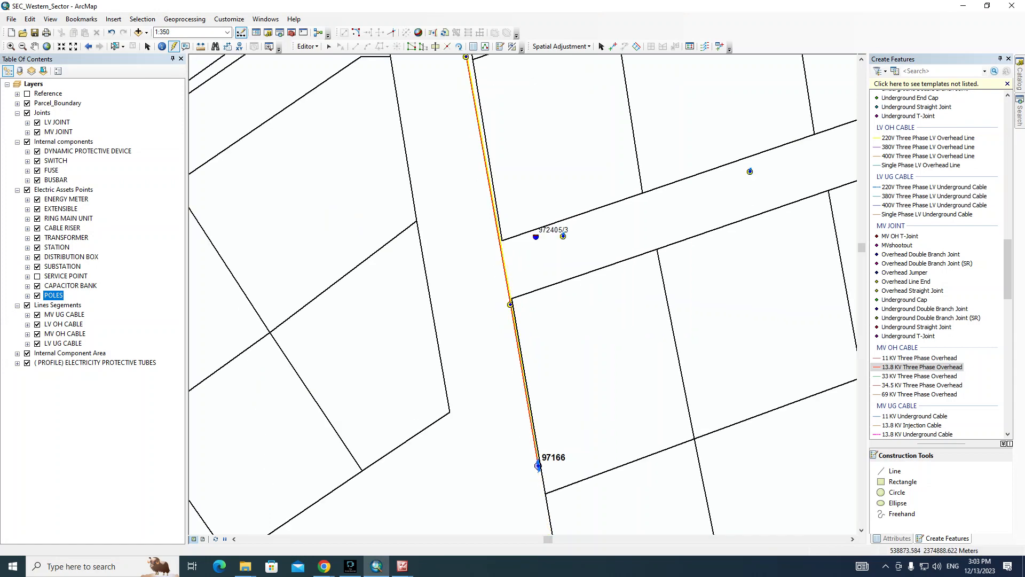
pyautogui.moveTo(529, 425); pyautogui.dragTo(525, 313)
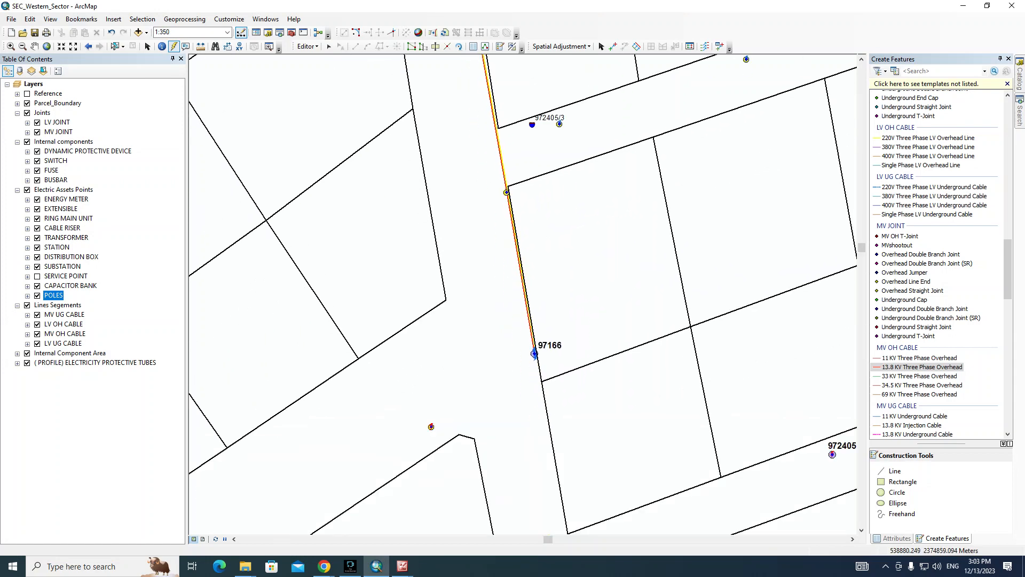
pyautogui.moveTo(466, 288); pyautogui.dragTo(583, 382)
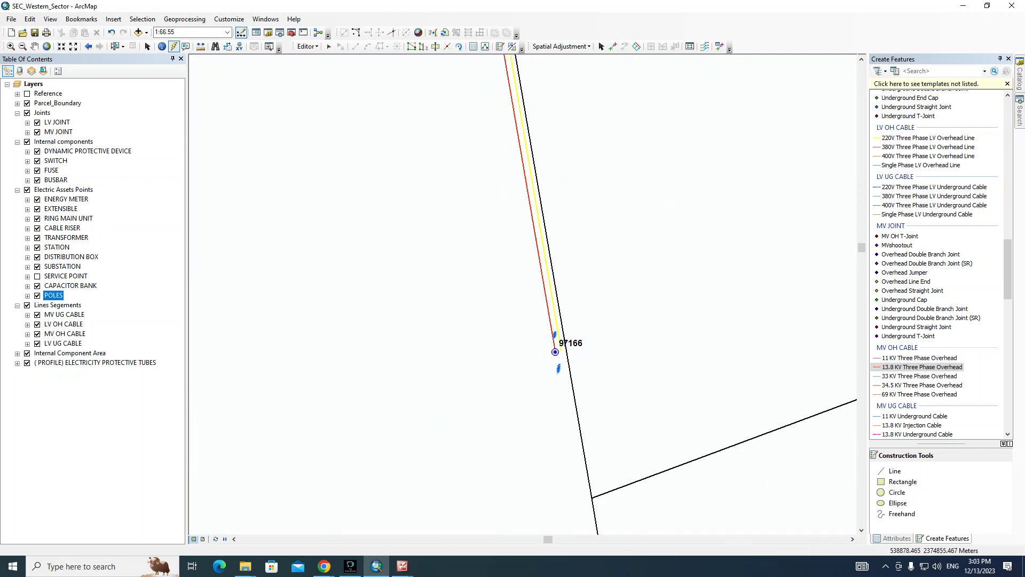
pyautogui.click(558, 368)
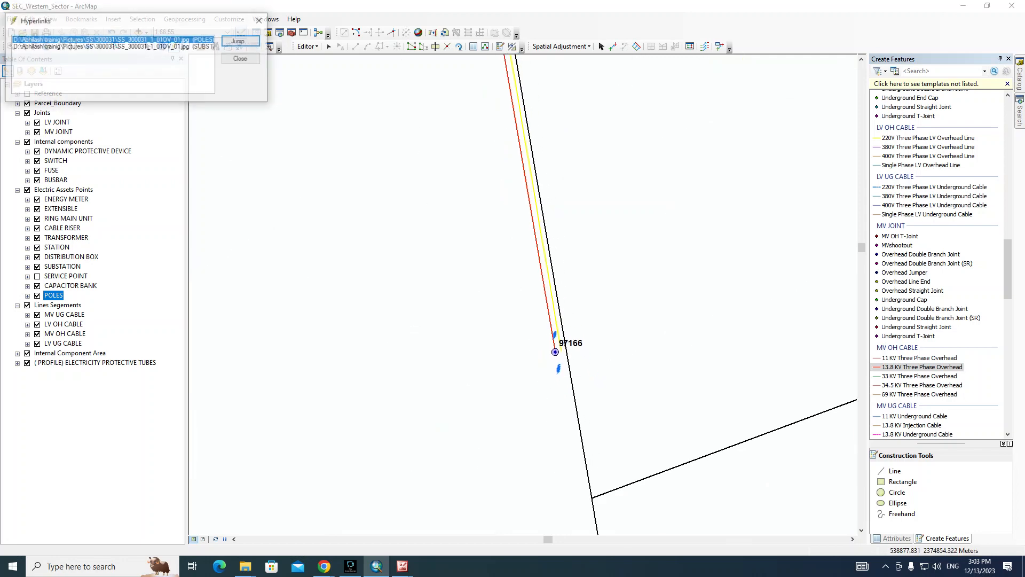
pyautogui.click(80, 39)
pyautogui.click(236, 38)
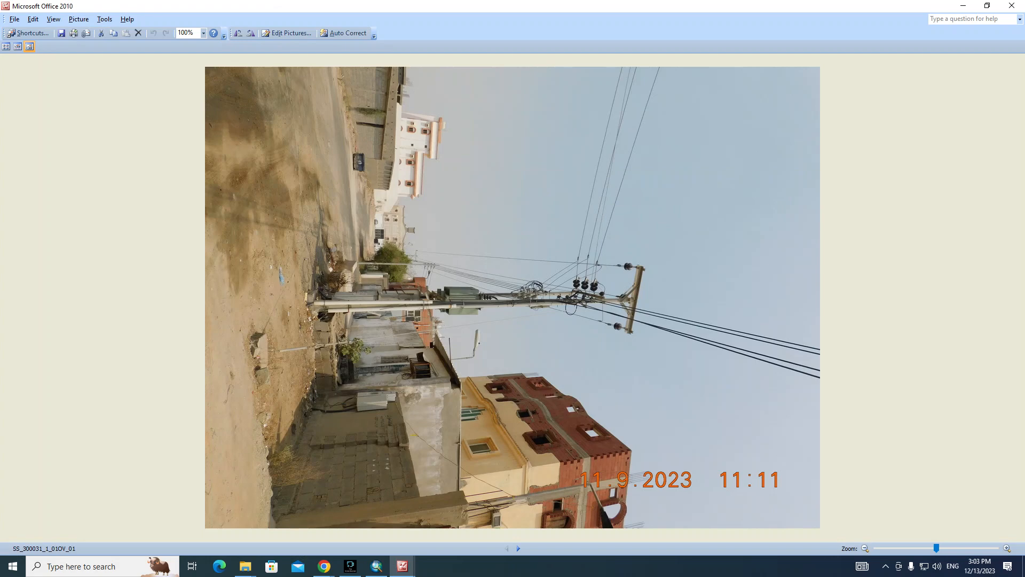
# Step: Rotate the second site photo SS_300031_1_01OV_02 upright and compare the pole-mounted transformer in it with the map at 97166
pyautogui.scroll(-1, 605, 314)
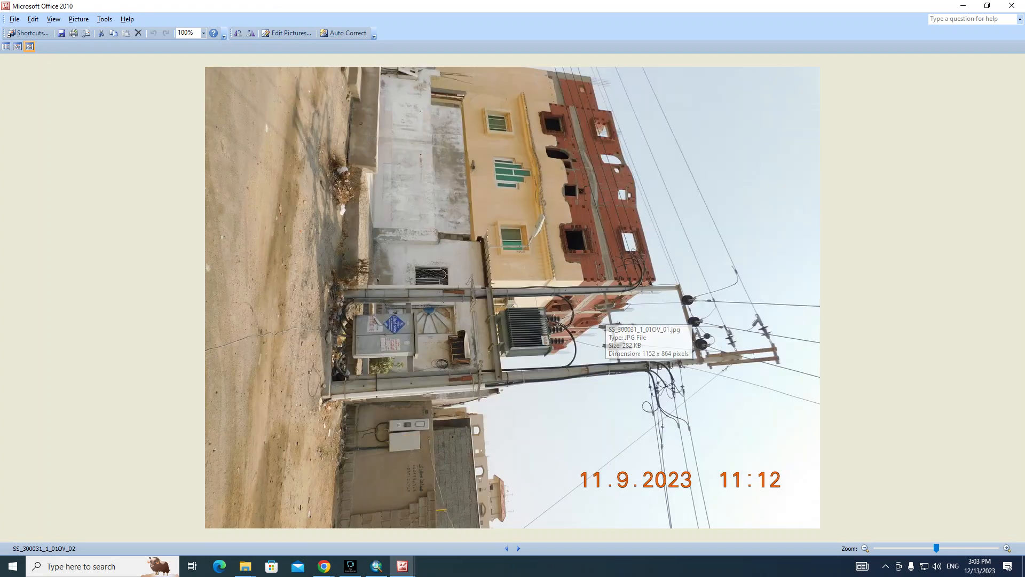
pyautogui.click(238, 33)
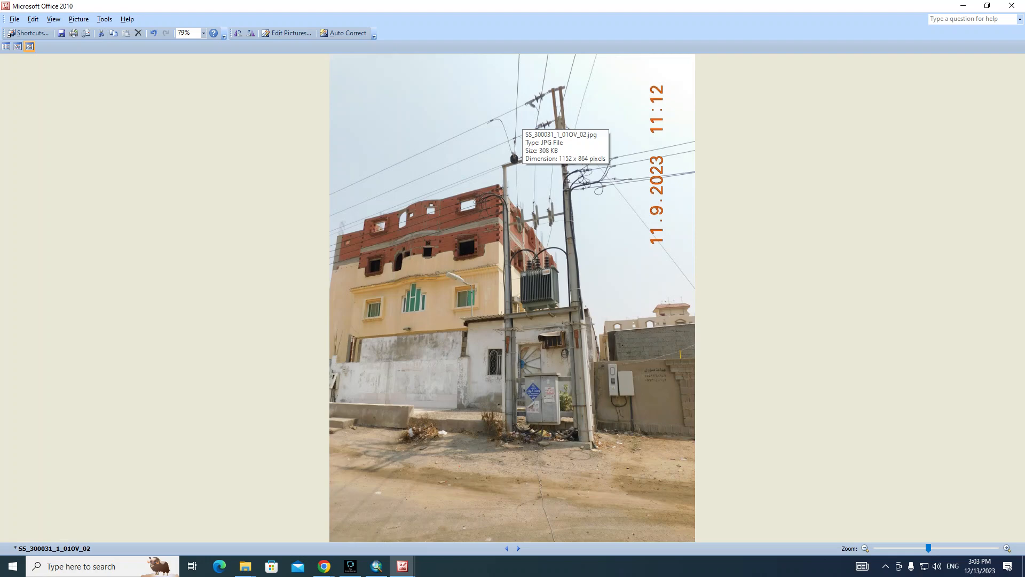
pyautogui.hotkey('alt', 'Tab')
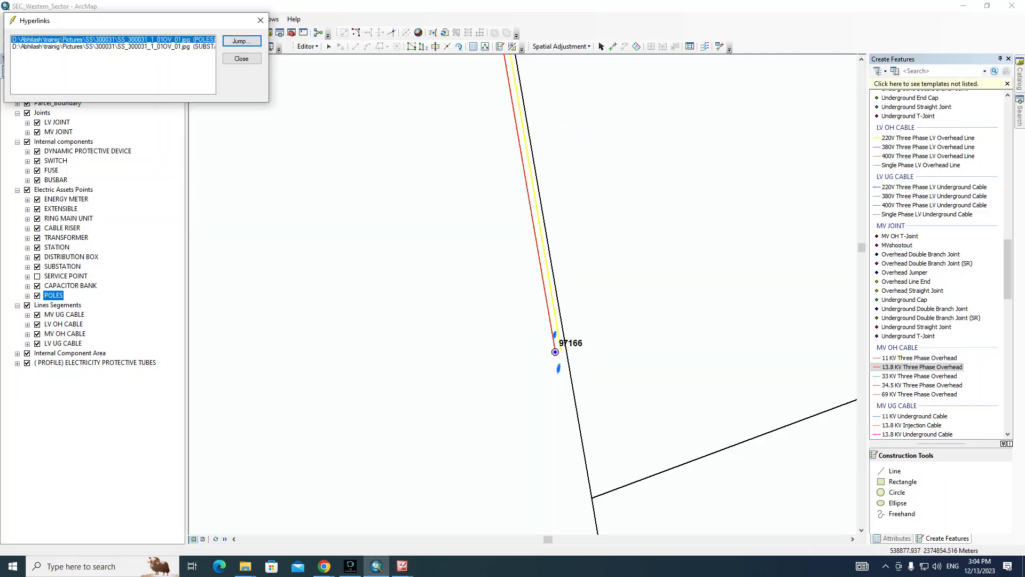
pyautogui.hotkey('alt', 'Tab')
pyautogui.hotkey('alt', 'Tab')
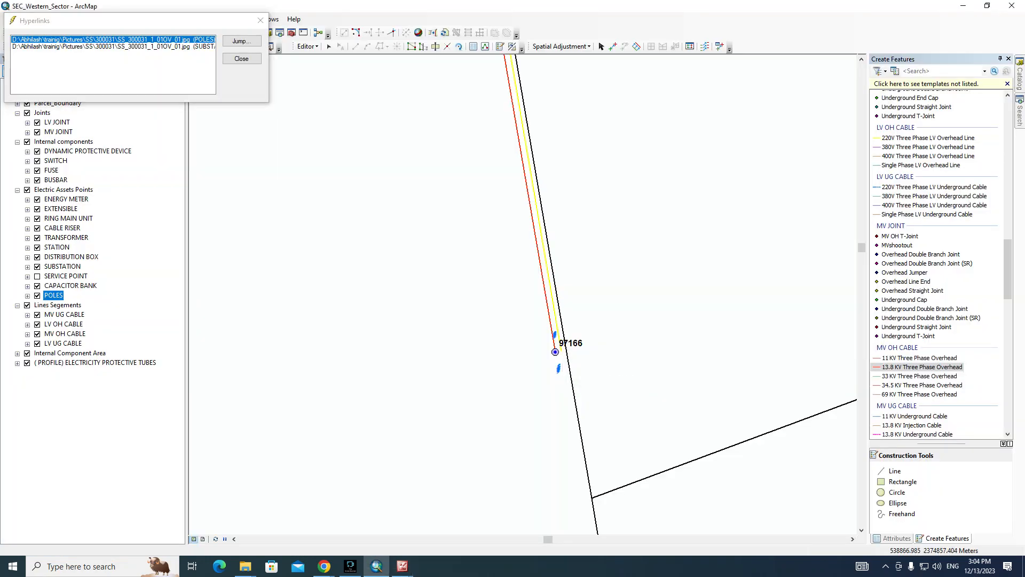
pyautogui.press('Escape')
pyautogui.hotkey('alt', 'Tab')
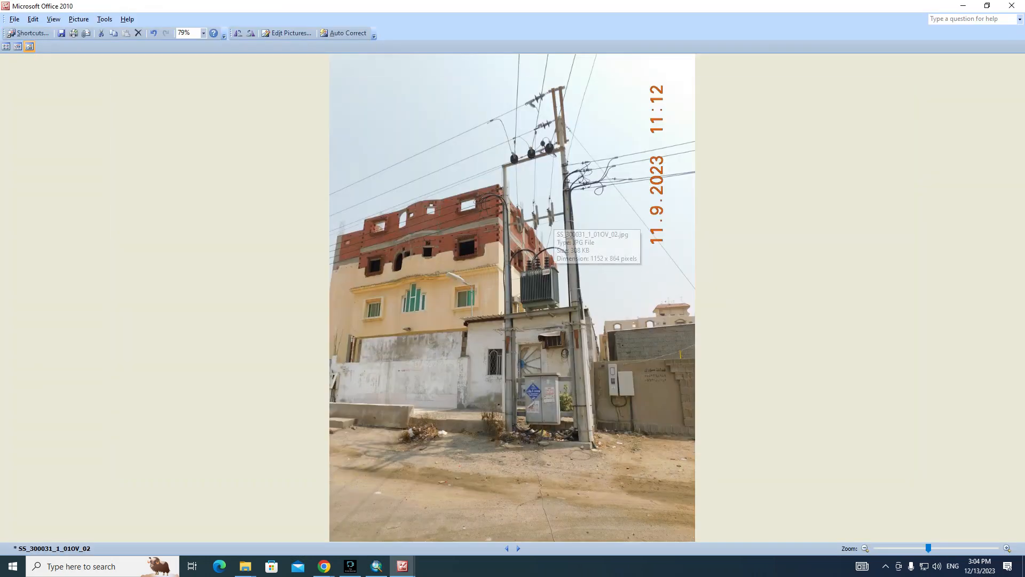
pyautogui.hotkey('alt', 'Tab')
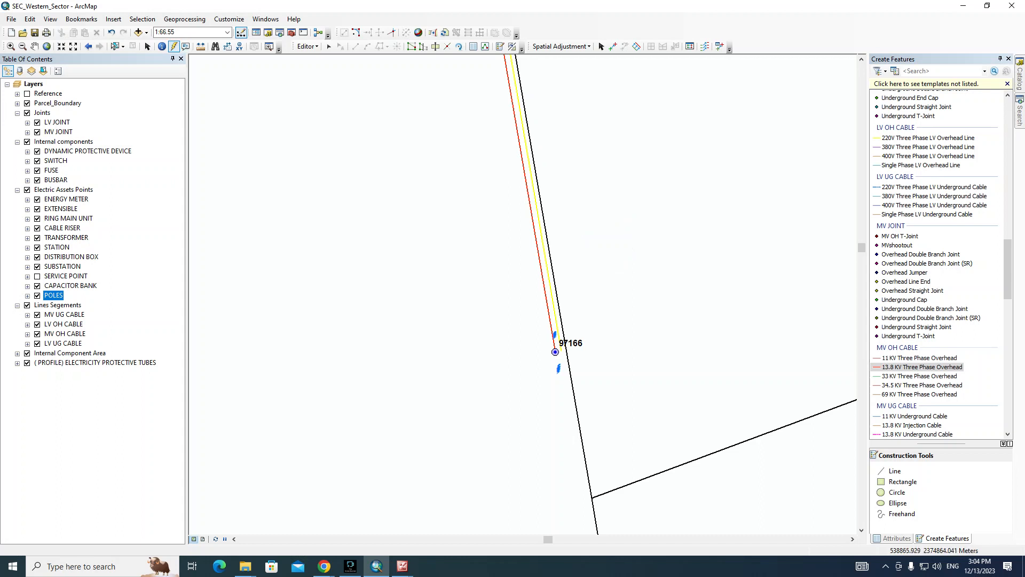
# Step: In the Templates bookmark, select the triangular substation template with four outlets and mirror it across a vertical line east of the templates
pyautogui.click(81, 20)
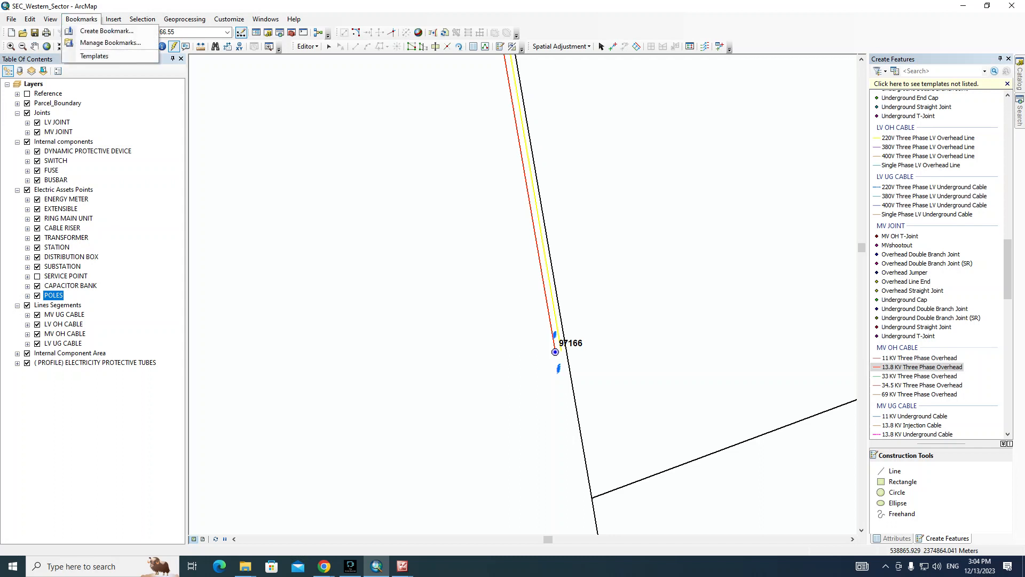
pyautogui.click(95, 57)
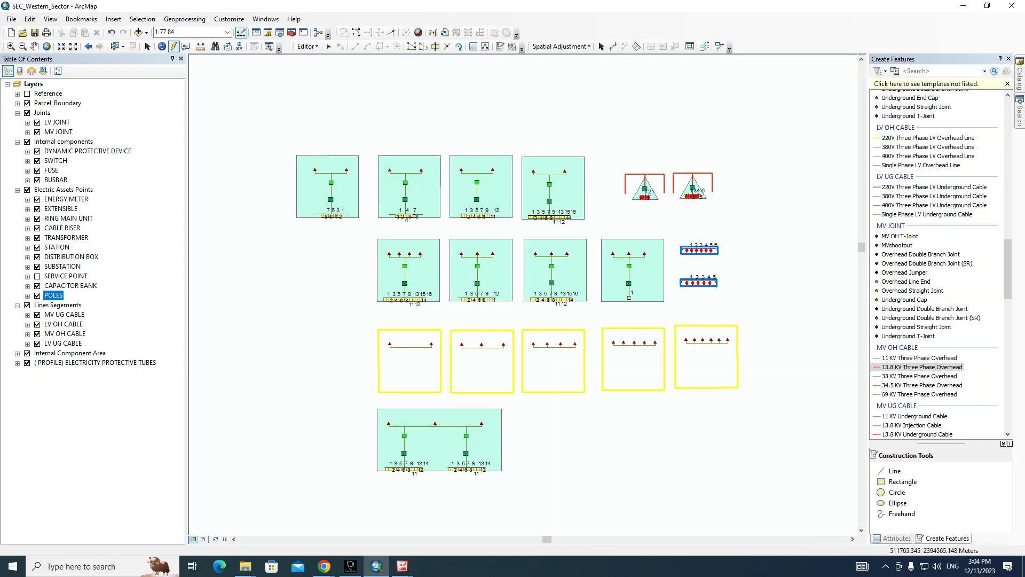
pyautogui.click(328, 47)
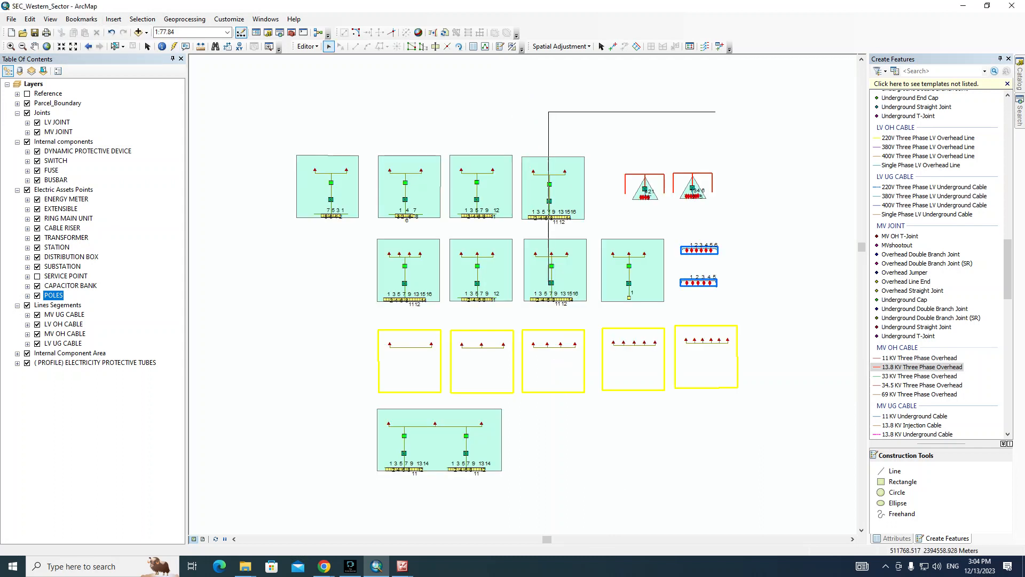
pyautogui.moveTo(715, 282)
pyautogui.mouseDown()
pyautogui.moveTo(724, 289)
pyautogui.moveTo(701, 296)
pyautogui.mouseUp()
pyautogui.moveTo(458, 216); pyautogui.dragTo(578, 315)
pyautogui.moveTo(578, 315); pyautogui.dragTo(424, 311)
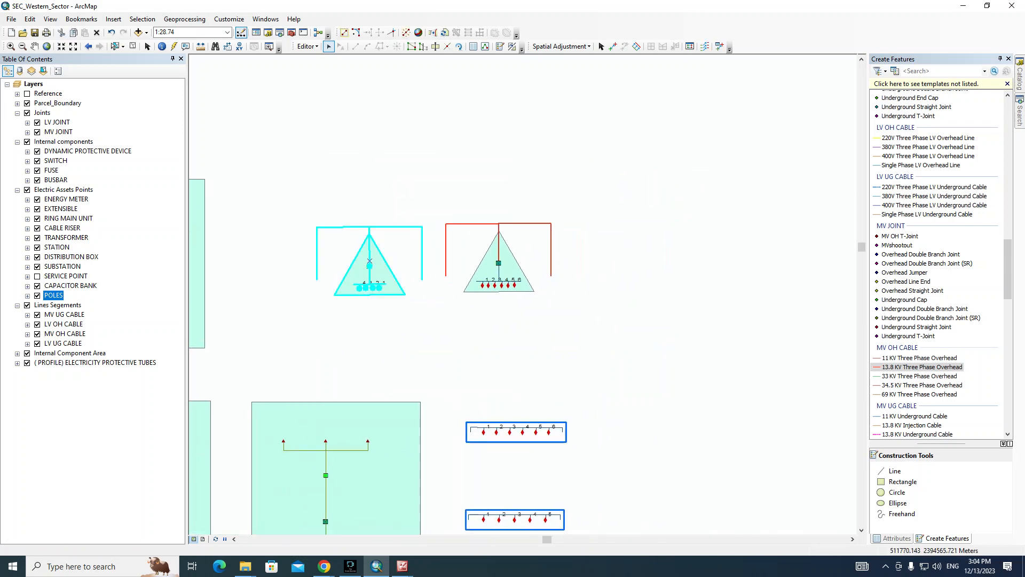
pyautogui.click(355, 46)
pyautogui.click(590, 155)
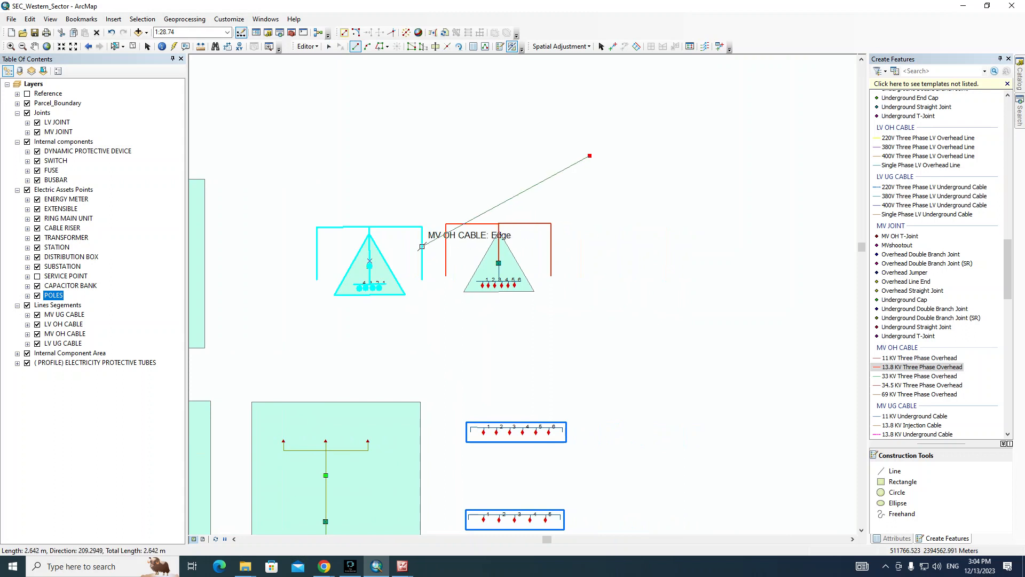
pyautogui.click(589, 338)
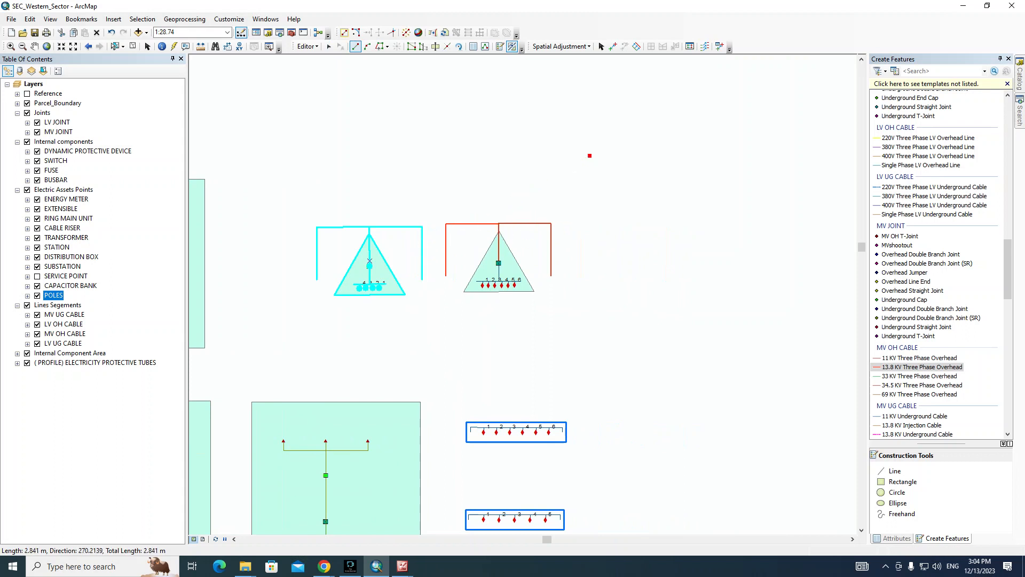
# Step: Select the mirrored four-outlet template and bring it from the templates area to the open ground southwest of pole 97166
pyautogui.moveTo(783, 250); pyautogui.dragTo(571, 267)
pyautogui.moveTo(534, 227); pyautogui.dragTo(666, 326)
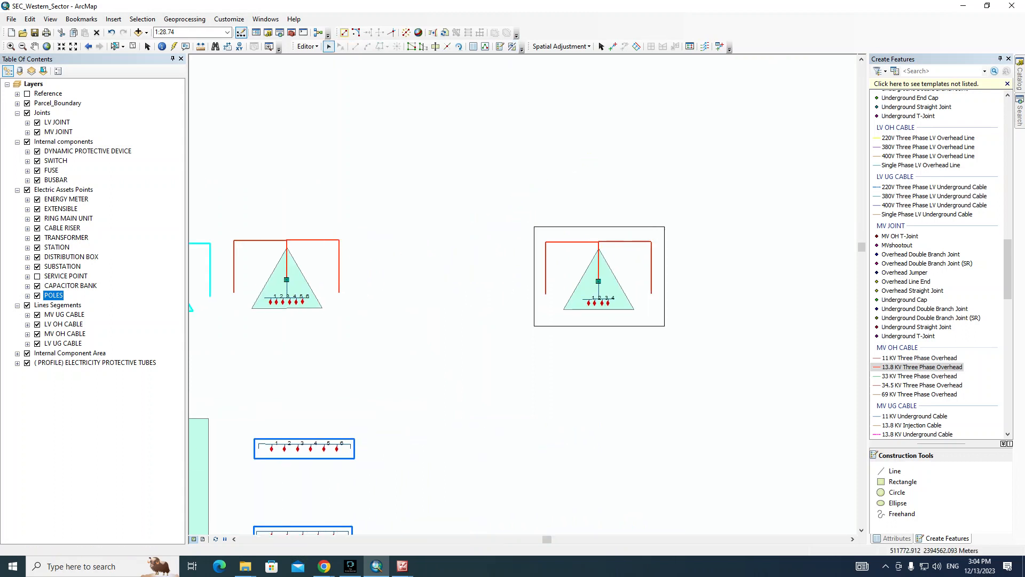
pyautogui.moveTo(598, 273); pyautogui.dragTo(474, 201)
pyautogui.press('less')
pyautogui.press('less')
pyautogui.press('less')
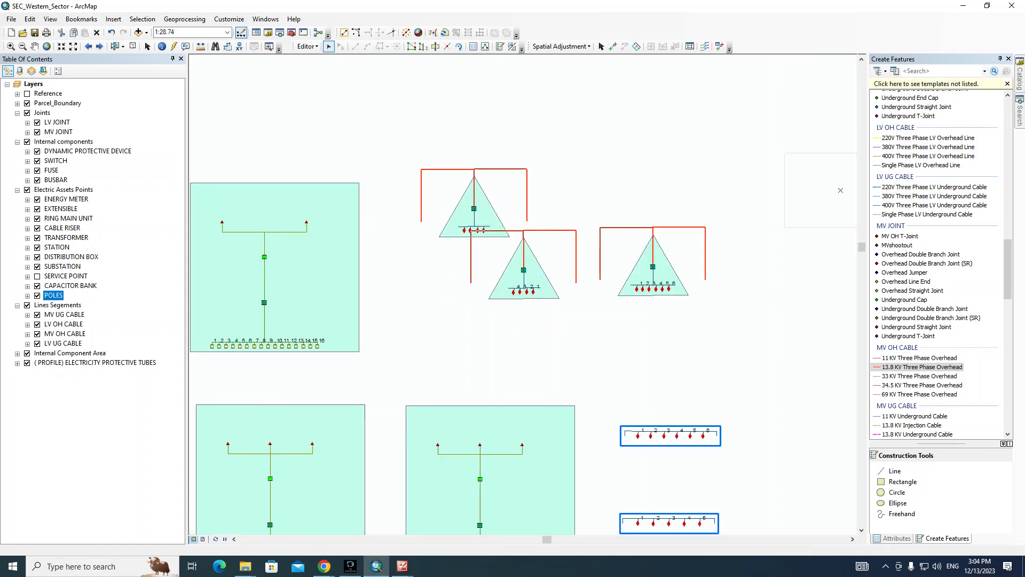
pyautogui.moveTo(473, 208)
pyautogui.mouseDown()
pyautogui.moveTo(485, 366)
pyautogui.moveTo(463, 394)
pyautogui.mouseUp()
pyautogui.moveTo(418, 309); pyautogui.dragTo(638, 442)
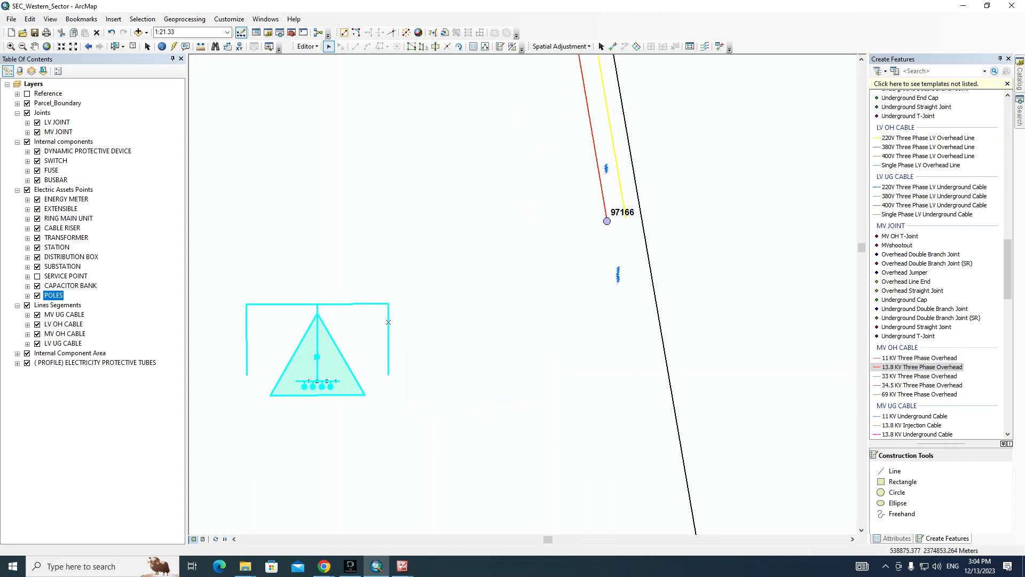
# Step: Place the template's upper corner on the parcel boundary south of 97166 and rotate the template to run parallel to that boundary
pyautogui.moveTo(317, 357); pyautogui.dragTo(601, 447)
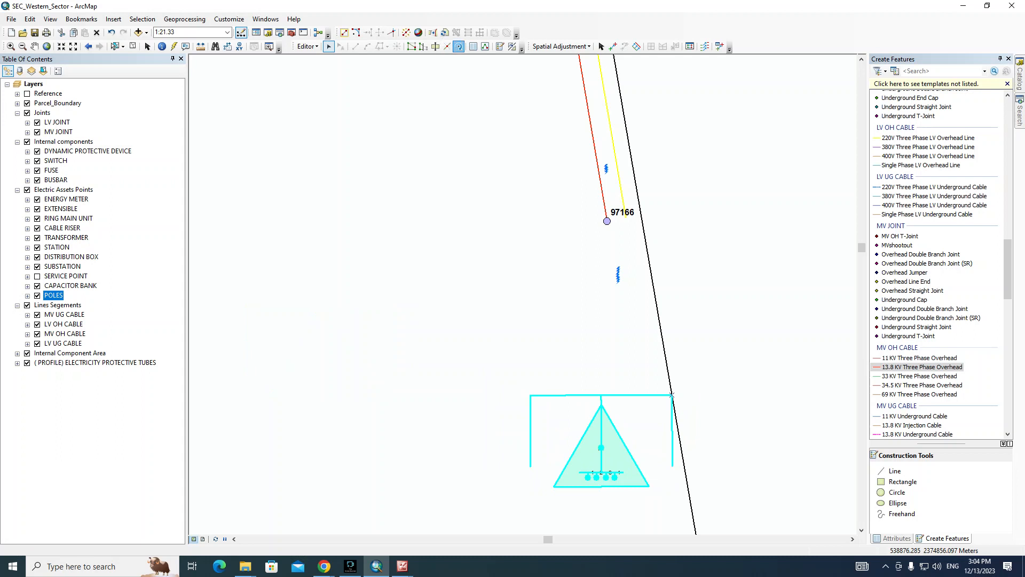
pyautogui.click(459, 47)
pyautogui.moveTo(530, 395); pyautogui.dragTo(648, 255)
pyautogui.click(328, 46)
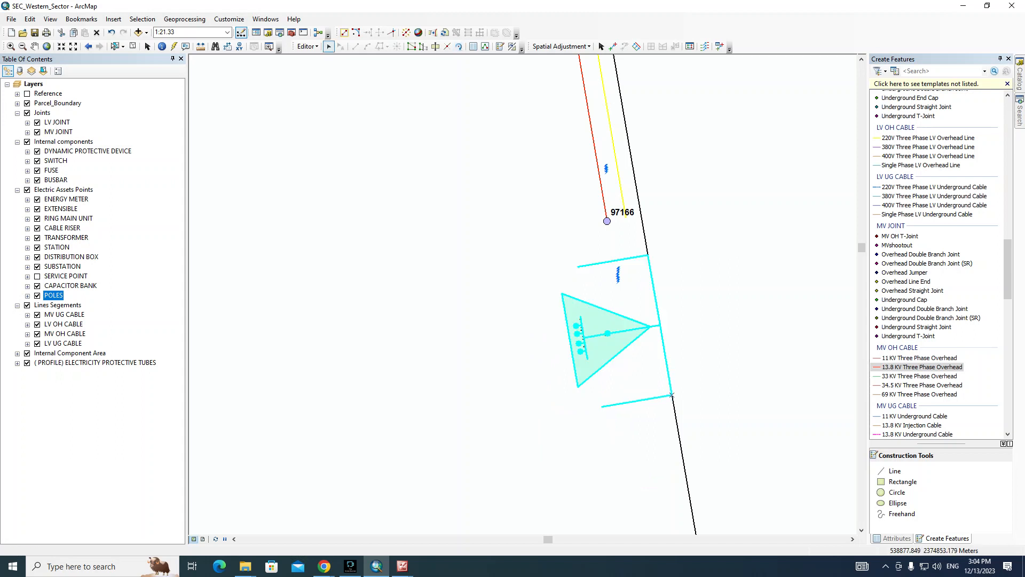
# Step: Move the rotated template so the junction of its overhead lines snaps onto pole 97166, and clear the selection
pyautogui.moveTo(672, 394); pyautogui.dragTo(505, 297)
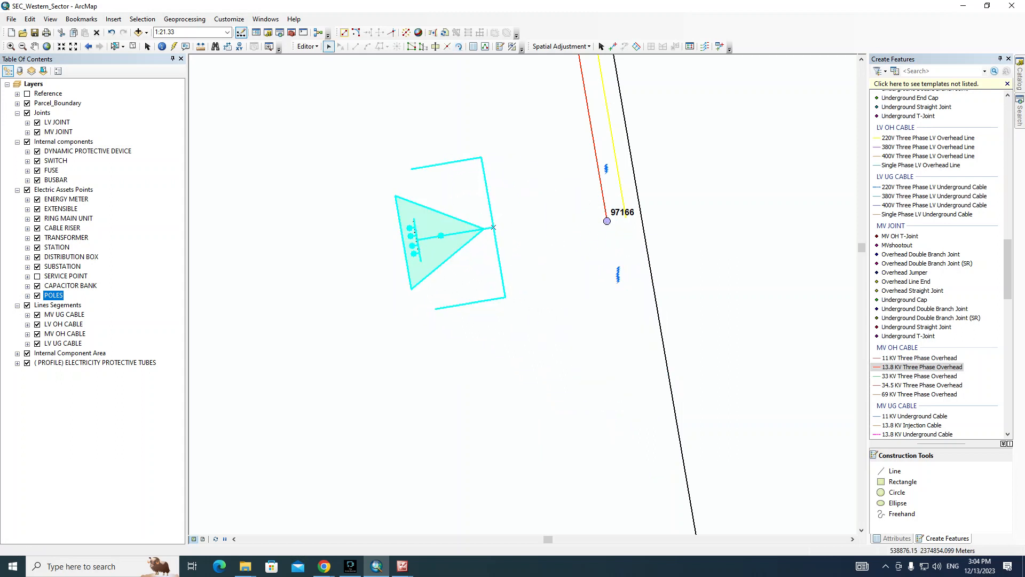
pyautogui.moveTo(493, 227); pyautogui.dragTo(607, 221)
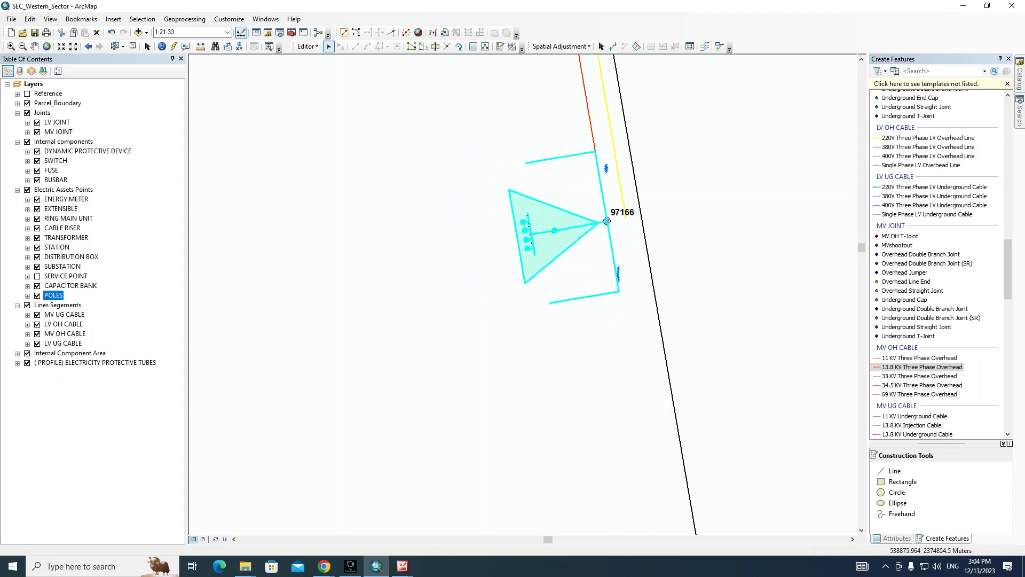
pyautogui.moveTo(575, 75); pyautogui.dragTo(559, 159)
pyautogui.click(559, 159)
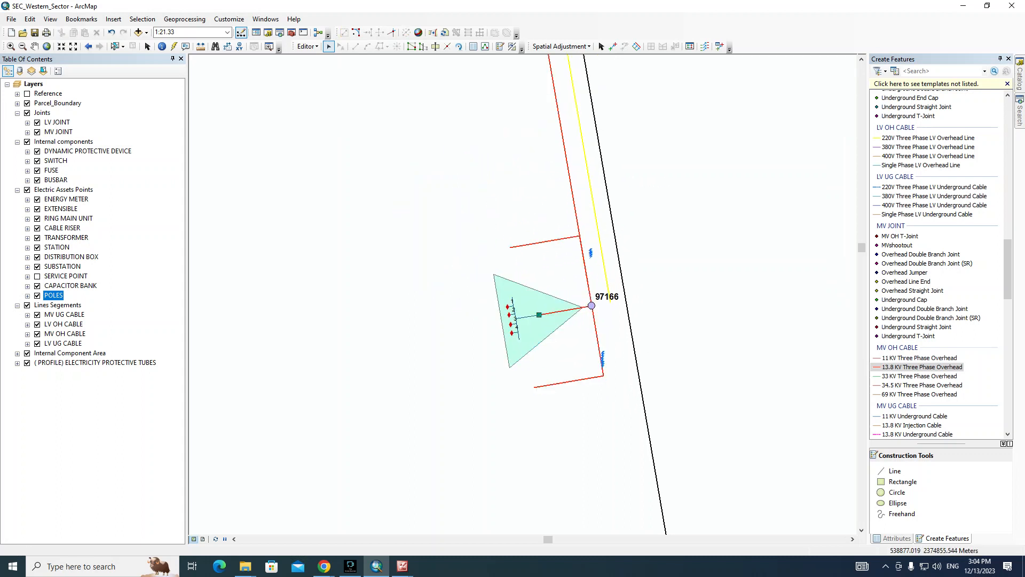
# Step: Move the end vertex of the 13.8 KV overhead line from pole 97166 to the free end of the template's northern line arm
pyautogui.moveTo(633, 174); pyautogui.dragTo(636, 219)
pyautogui.doubleClick(574, 230)
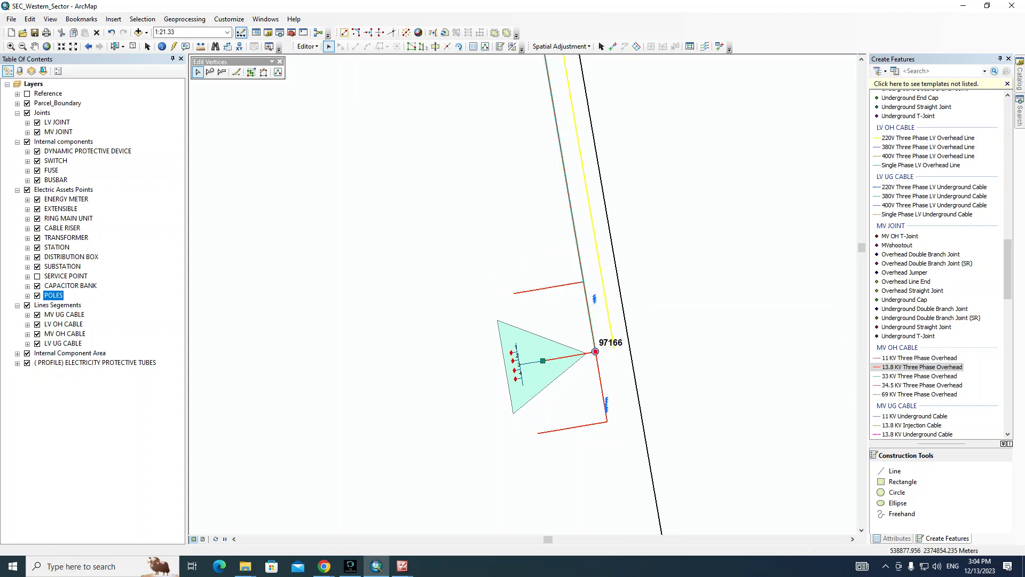
pyautogui.moveTo(595, 351); pyautogui.dragTo(513, 293)
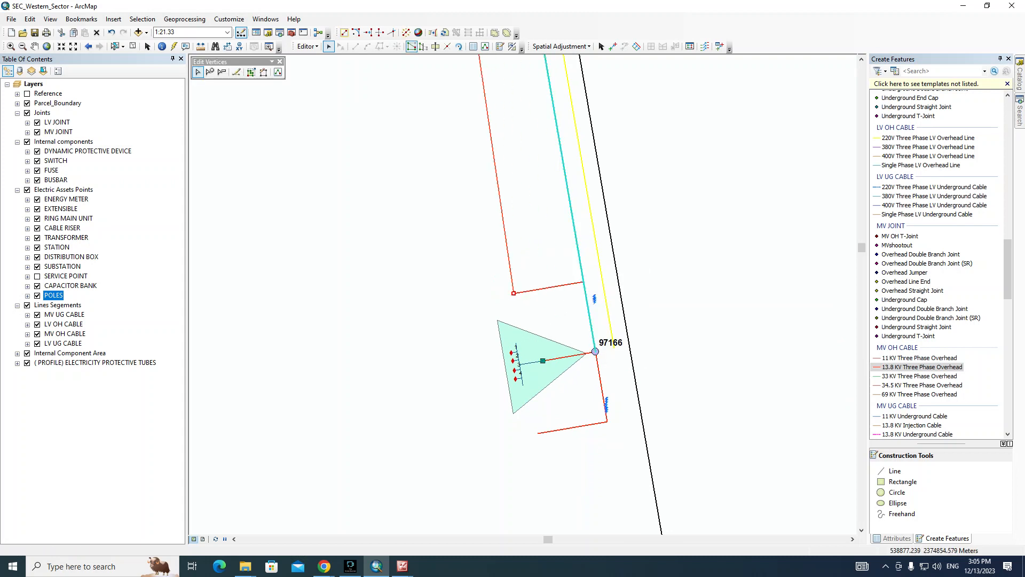
pyautogui.click(499, 313)
pyautogui.moveTo(498, 314); pyautogui.dragTo(536, 358)
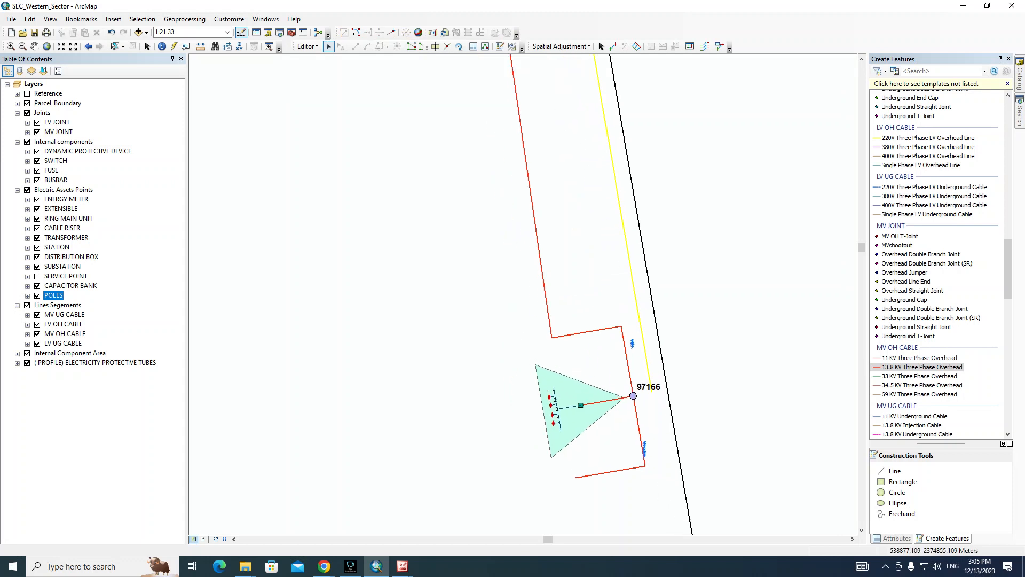
# Step: Merge the 13.8 KV overhead line with the adjoining template line, keeping feature 63 (MV OH CABLE)
pyautogui.click(550, 336)
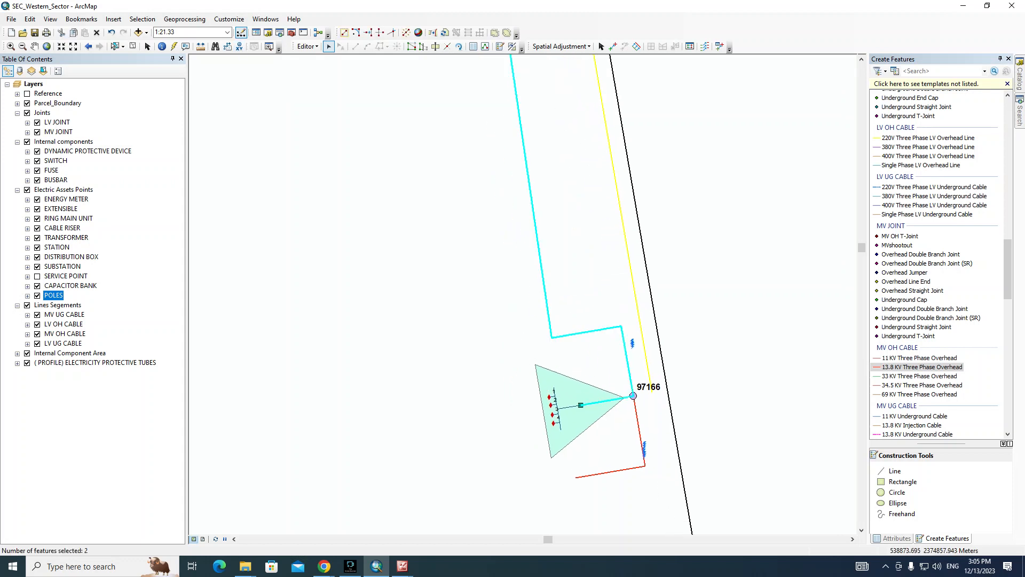
pyautogui.click(308, 46)
pyautogui.click(334, 137)
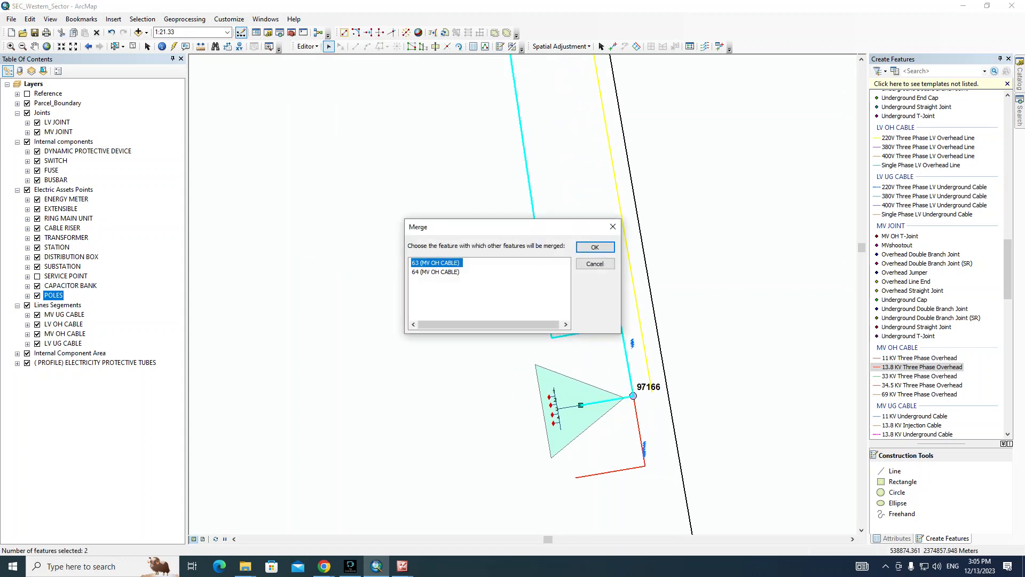
pyautogui.press('Return')
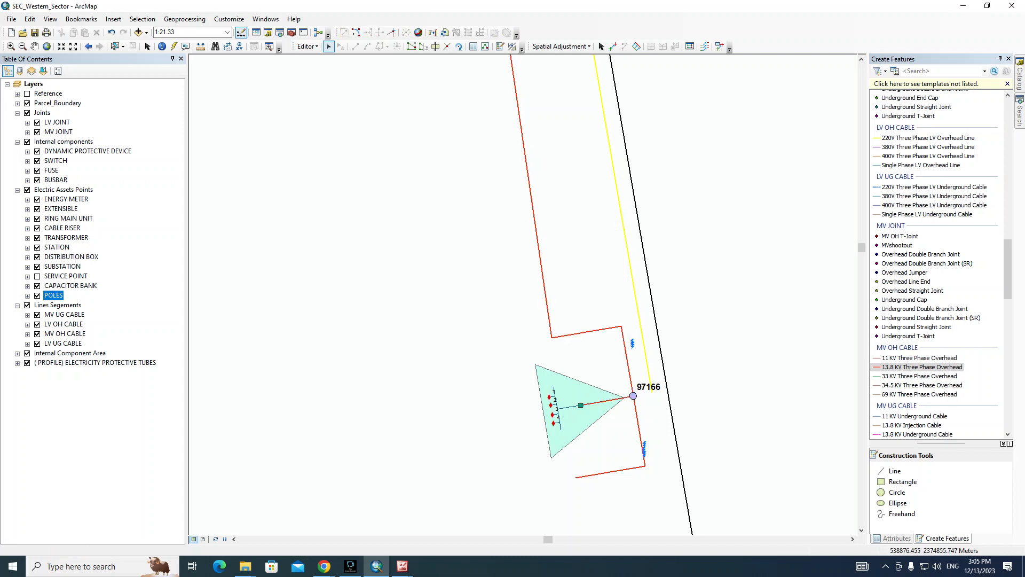
pyautogui.click(635, 290)
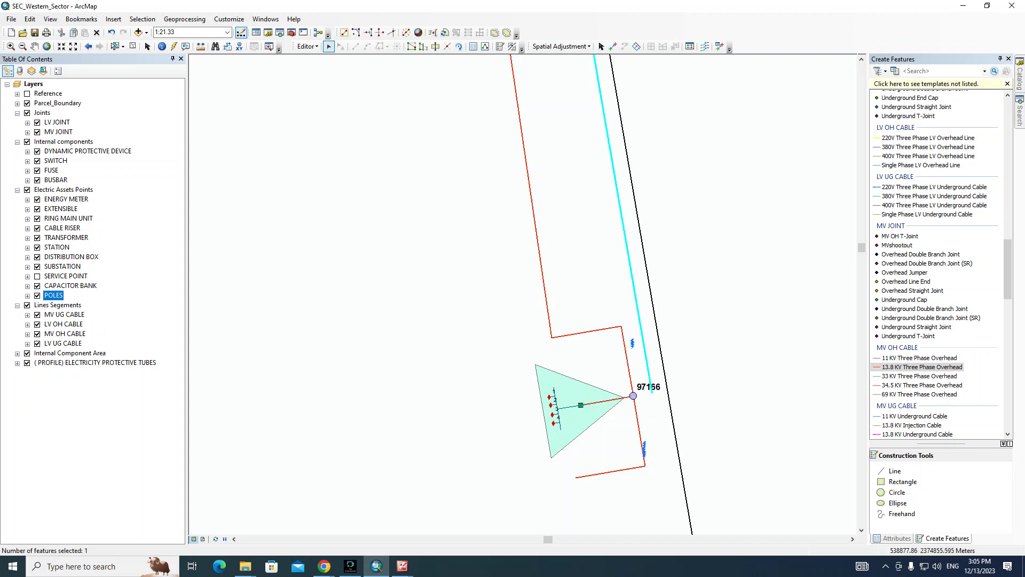
pyautogui.click(583, 288)
pyautogui.moveTo(583, 320); pyautogui.dragTo(552, 243)
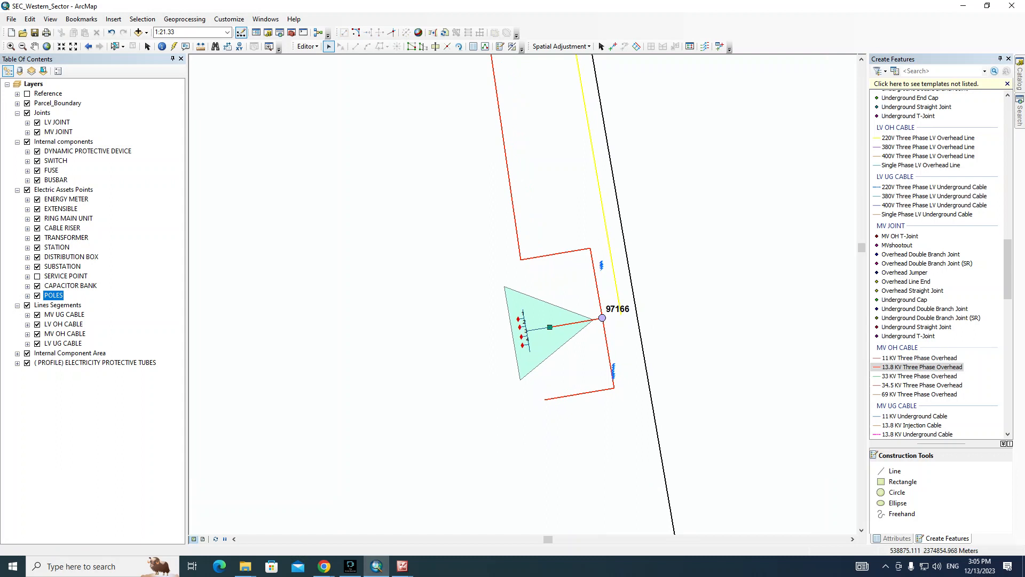
# Step: Review the hyperlinked POLES photo of the pole at 97166 again
pyautogui.click(174, 47)
pyautogui.click(602, 319)
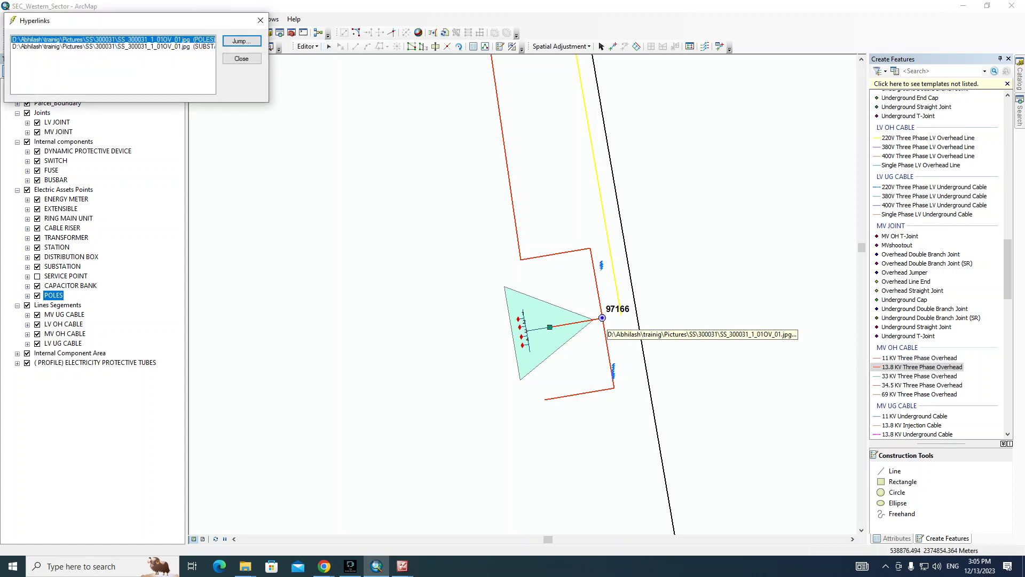
pyautogui.click(235, 42)
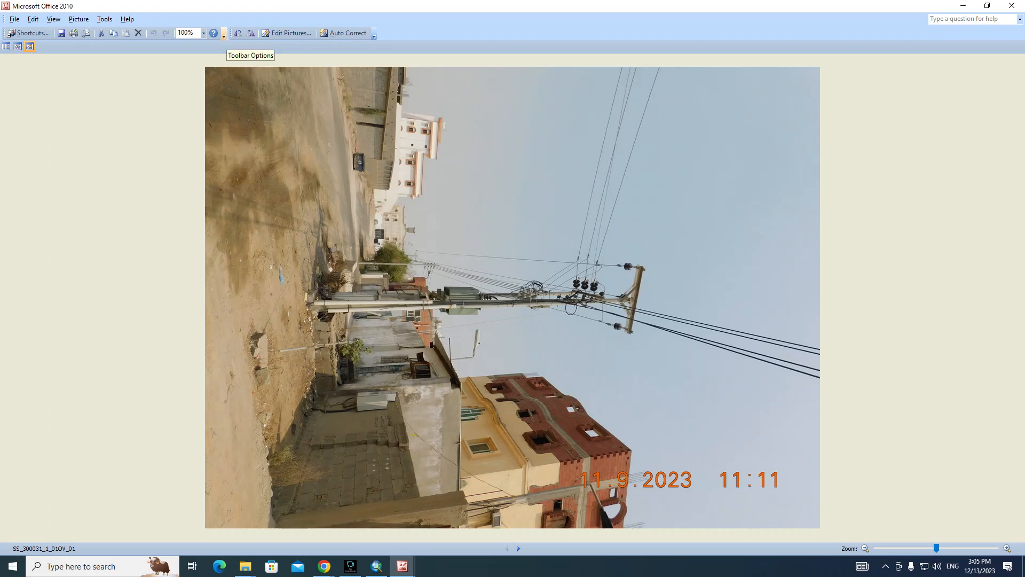
# Step: Rotate the substation photos SS_300031_1_01OV_01 and SS_300031_1_01OV_02 counterclockwise so both stand upright
pyautogui.click(238, 33)
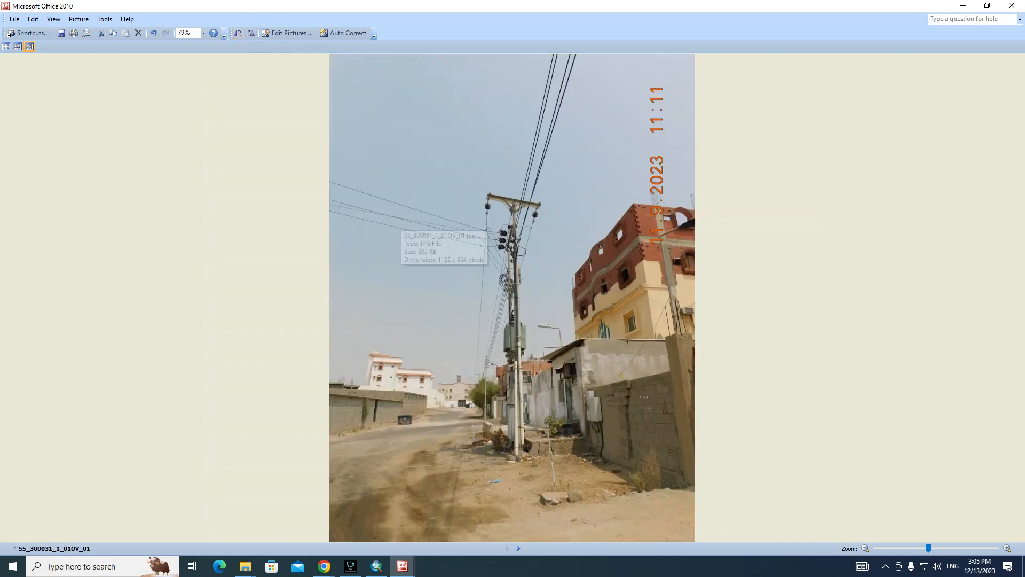
pyautogui.scroll(-1, 401, 219)
pyautogui.click(238, 33)
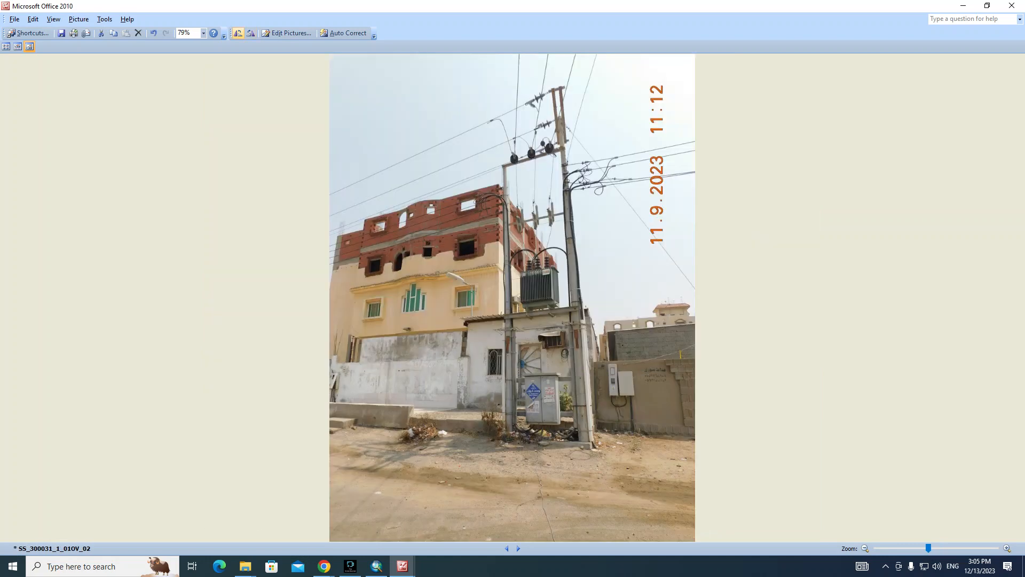
# Step: Examine photo SS_300031_1_01OV_02 up close, following the cables from the overhead lines past the pole-mounted transformer down to the distribution cabinet
pyautogui.scroll(12, 612, 294)
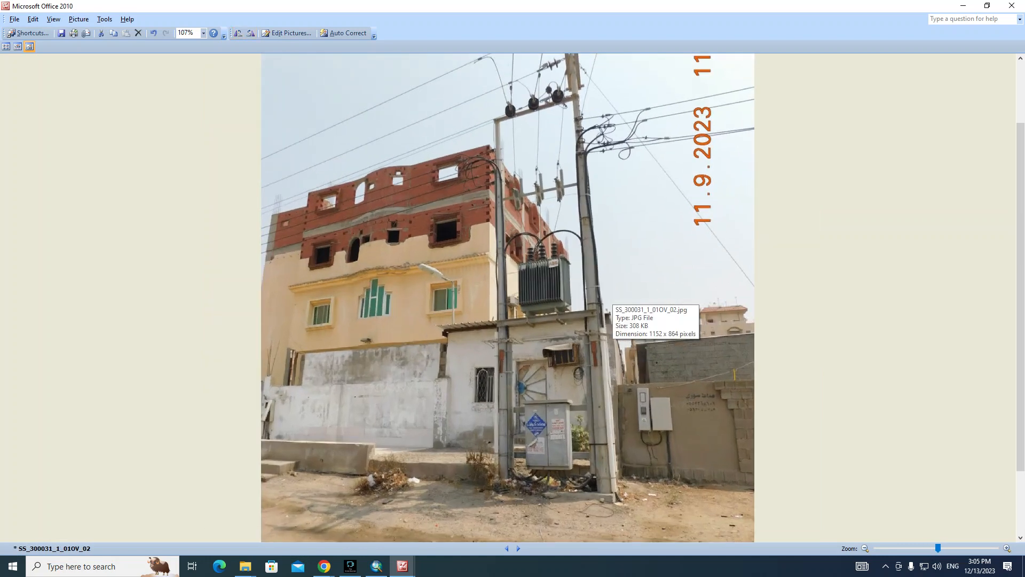
pyautogui.scroll(4, 612, 293)
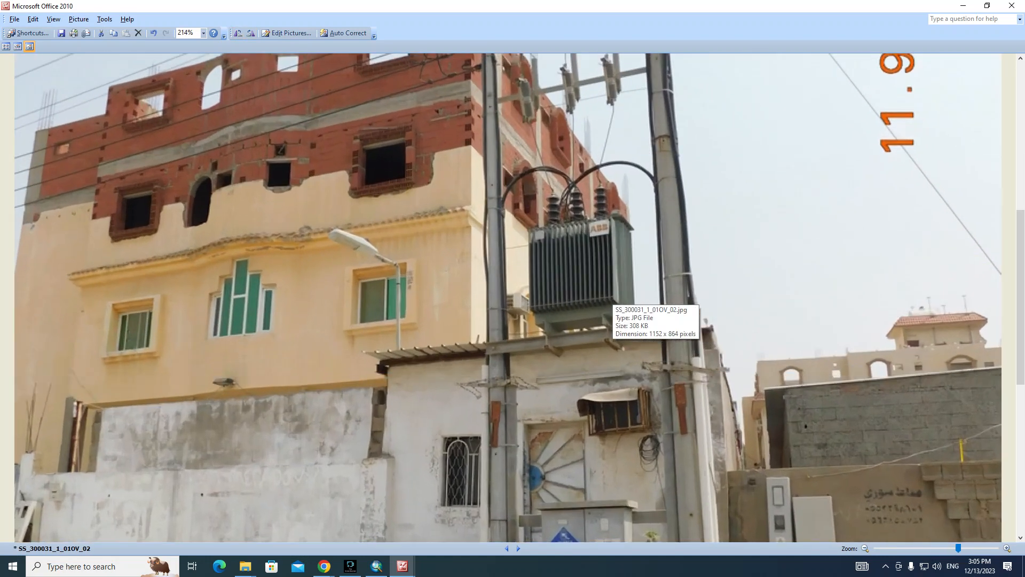
pyautogui.scroll(-1, 612, 293)
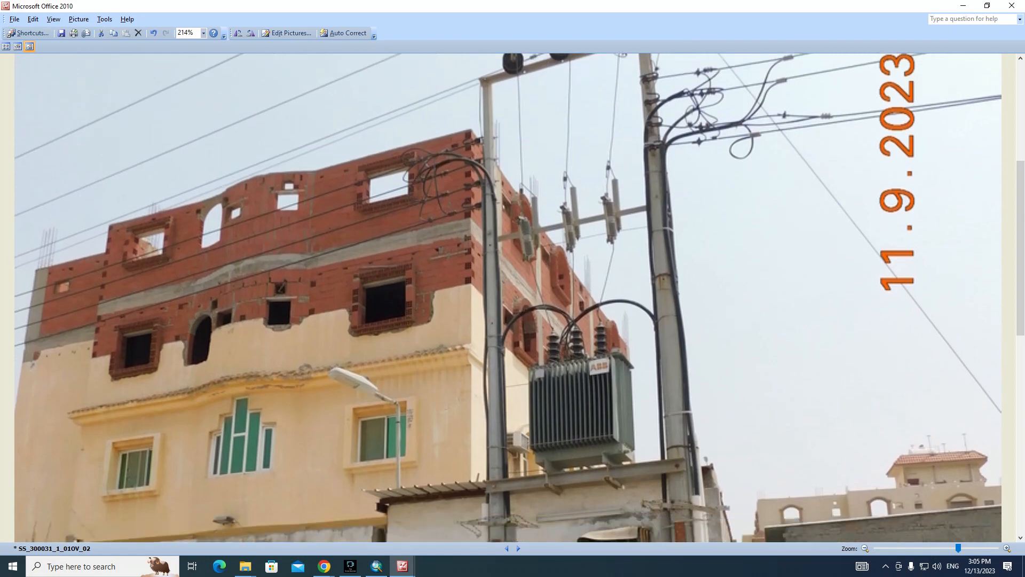
pyautogui.scroll(-10, 612, 294)
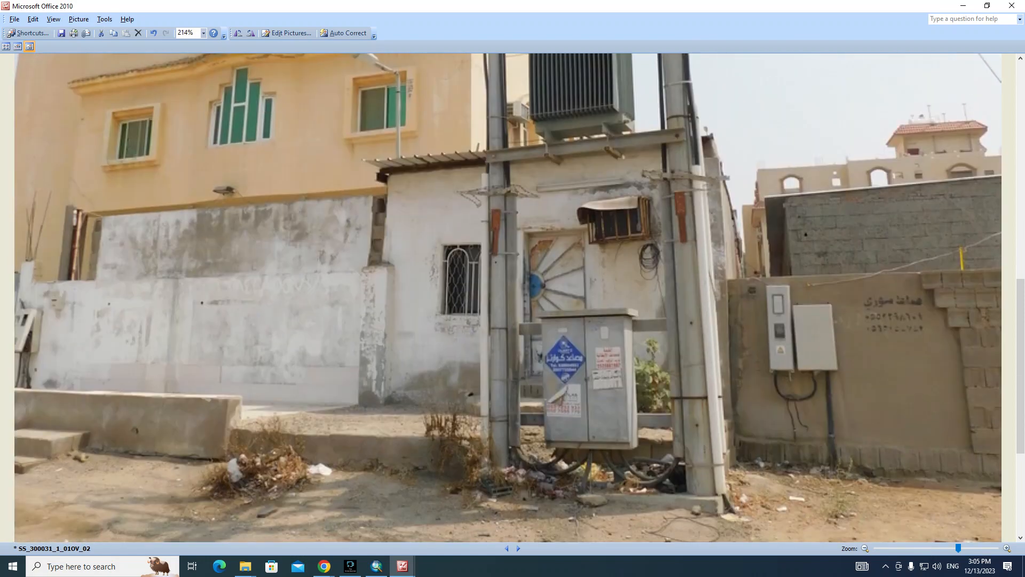
pyautogui.scroll(8, 508, 298)
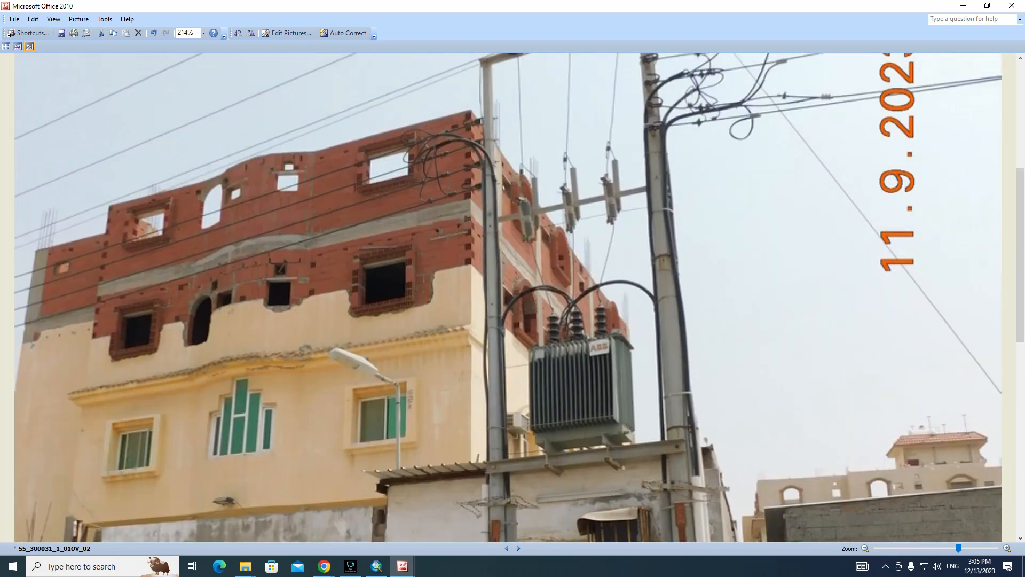
pyautogui.scroll(-10, 509, 297)
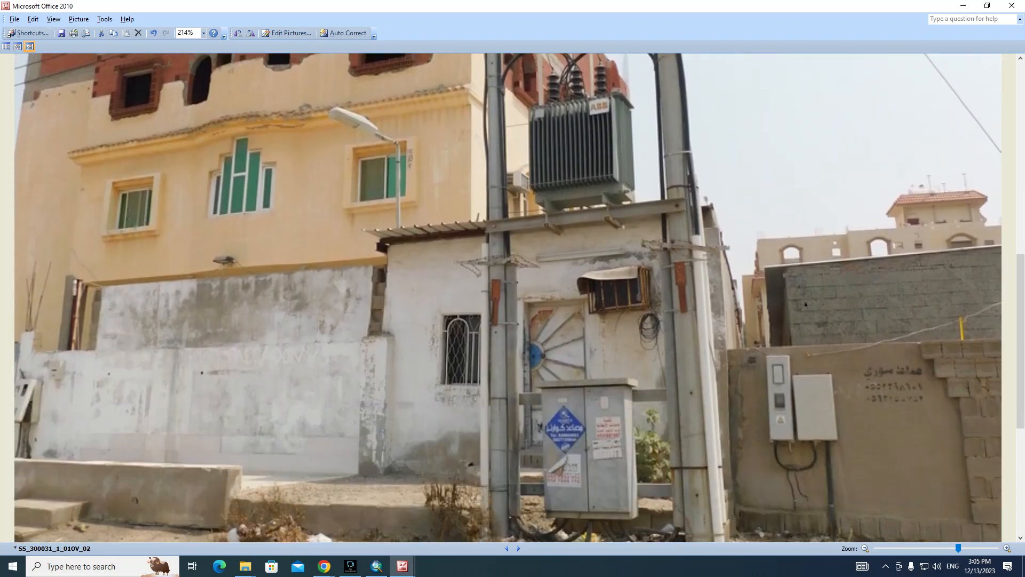
pyautogui.scroll(-4, 508, 298)
pyautogui.scroll(13, 508, 298)
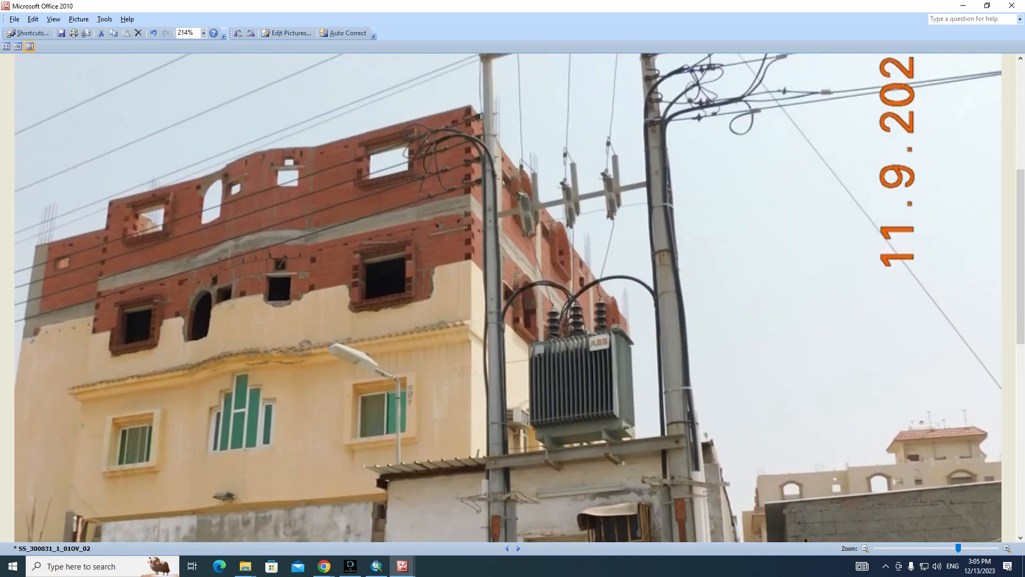
pyautogui.scroll(1, 508, 297)
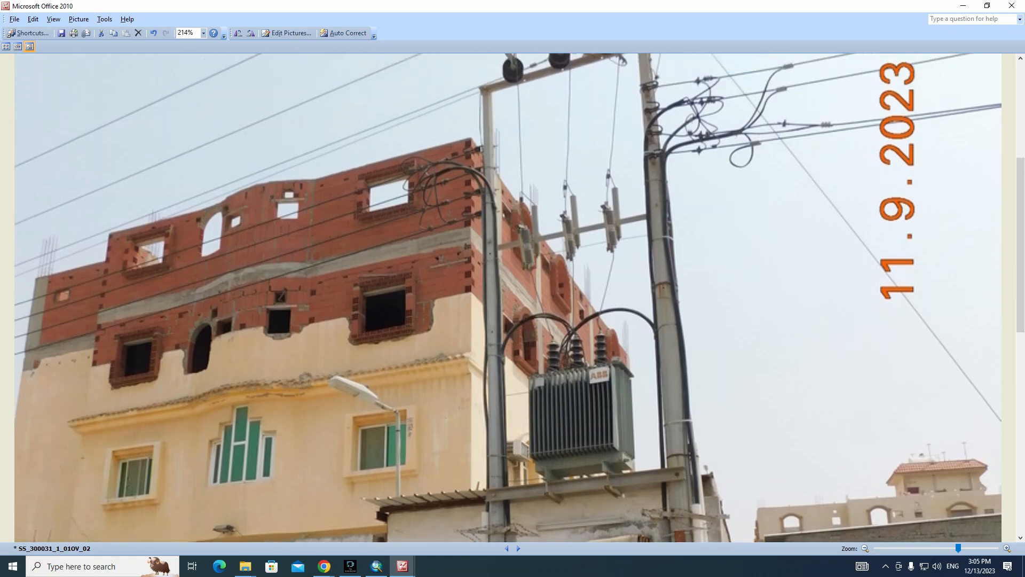
pyautogui.scroll(1, 508, 298)
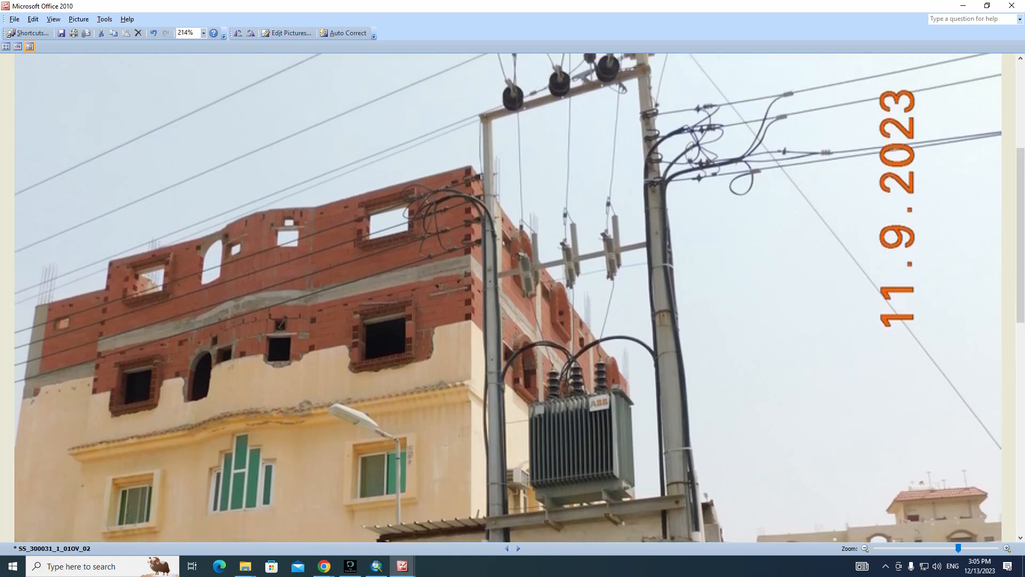
pyautogui.scroll(-10, 508, 298)
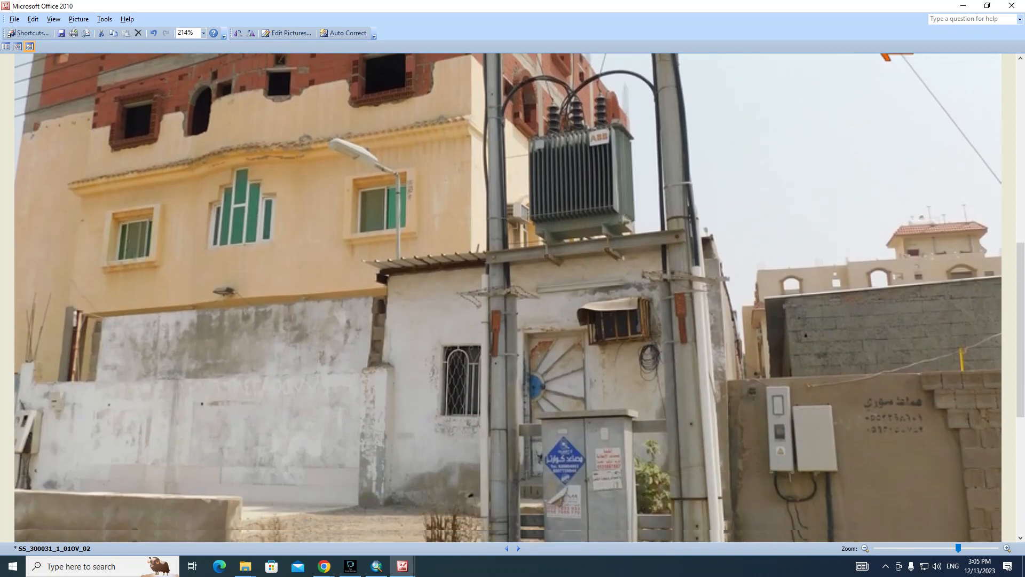
pyautogui.scroll(-2, 508, 298)
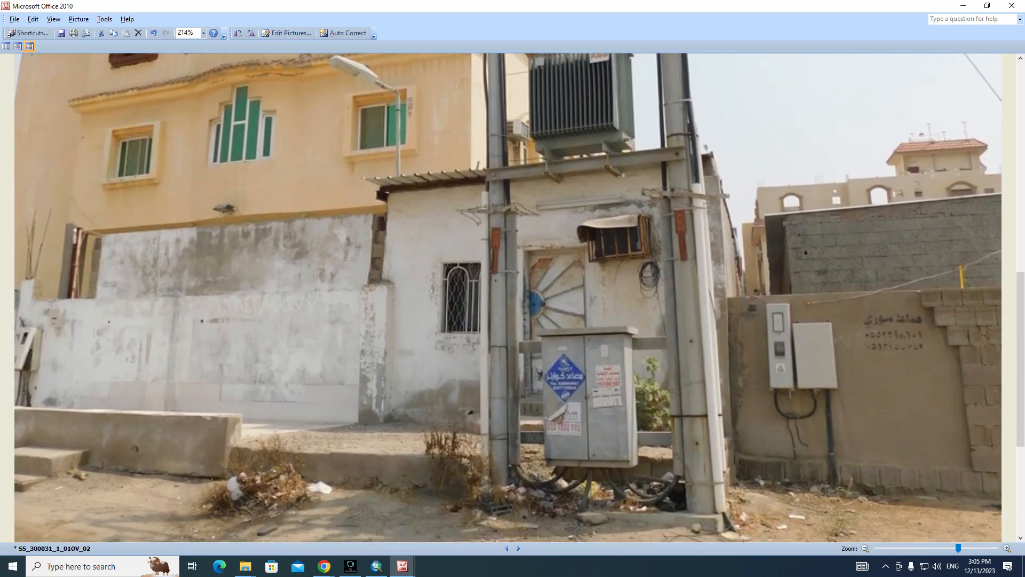
pyautogui.scroll(-6, 509, 298)
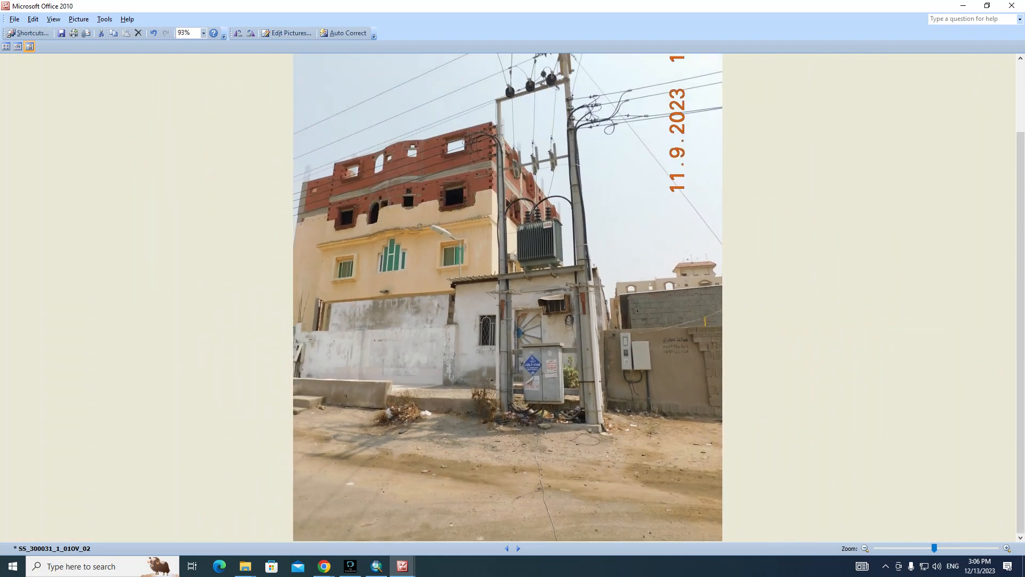
# Step: Browse the remaining substation photos up to the open distribution board, SS_300031_1_LVDB_02OB_01, and rotate that photo upright
pyautogui.click(517, 548)
pyautogui.click(517, 548)
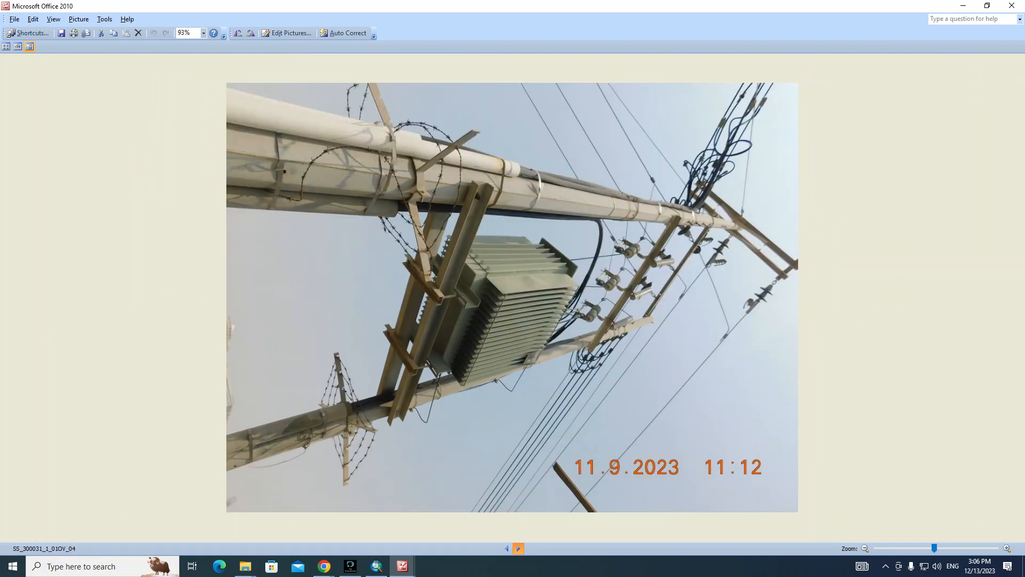
pyautogui.click(518, 548)
pyautogui.click(518, 548)
pyautogui.click(517, 547)
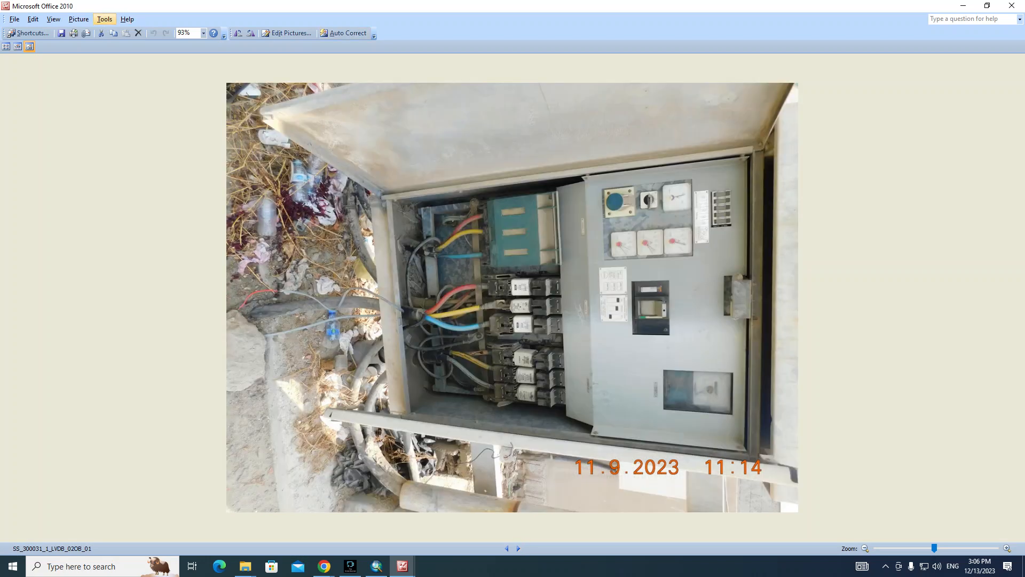
pyautogui.click(239, 33)
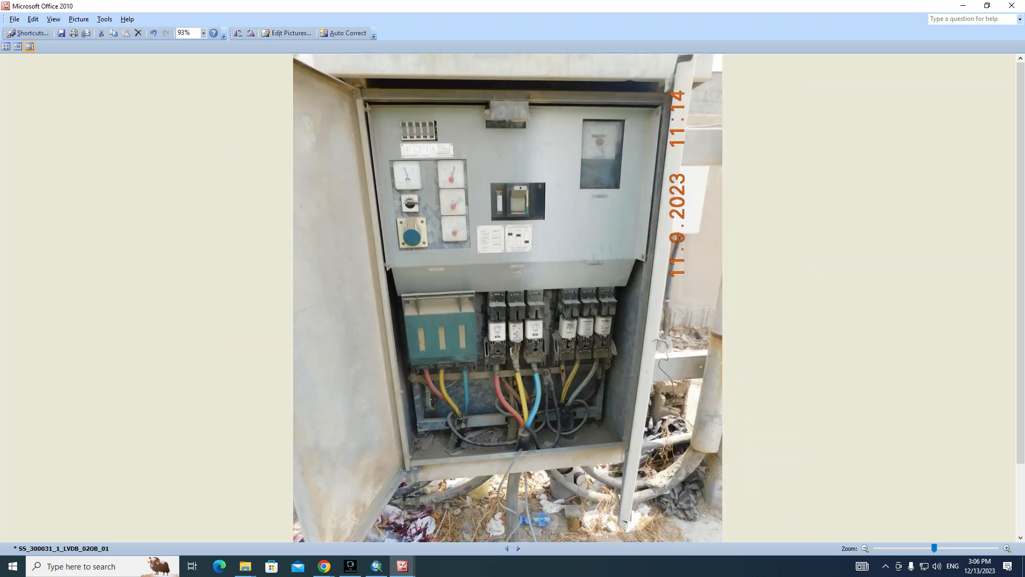
# Step: Check the open distribution board photo, go back to photo SS_300031_1_01OV_04 and rotate it upright
pyautogui.scroll(6, 603, 422)
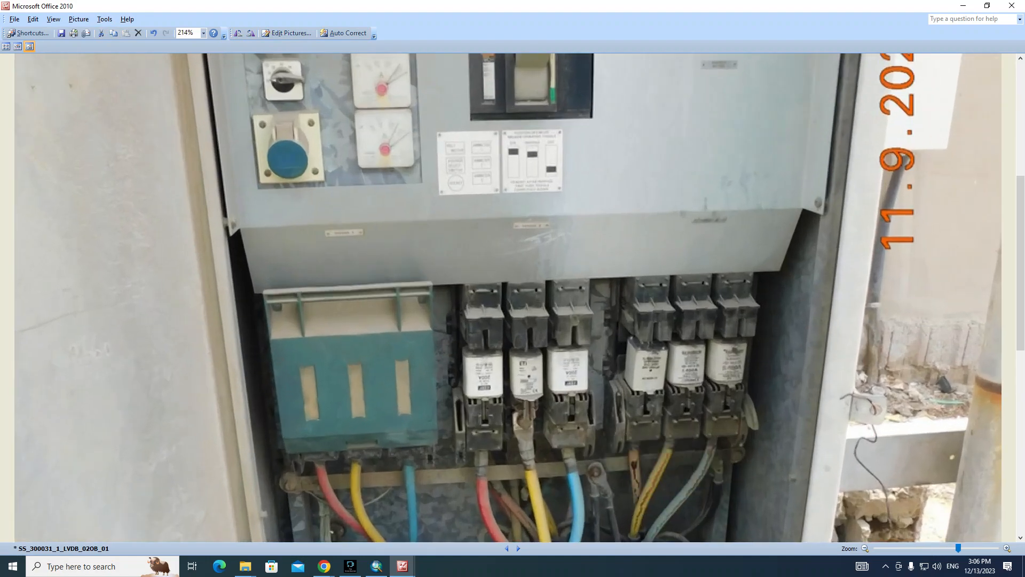
pyautogui.scroll(-6, 512, 298)
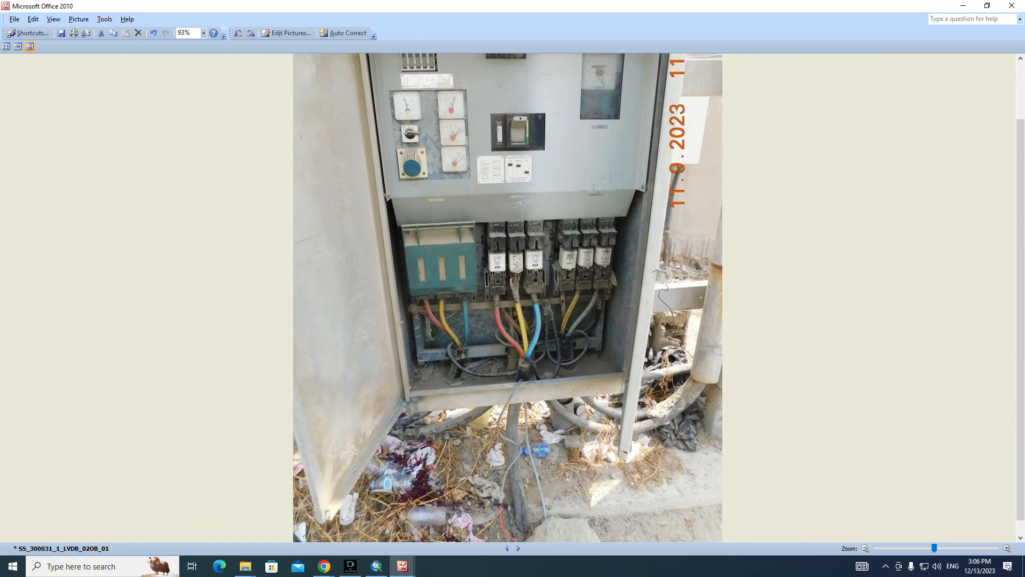
pyautogui.click(506, 547)
pyautogui.click(506, 548)
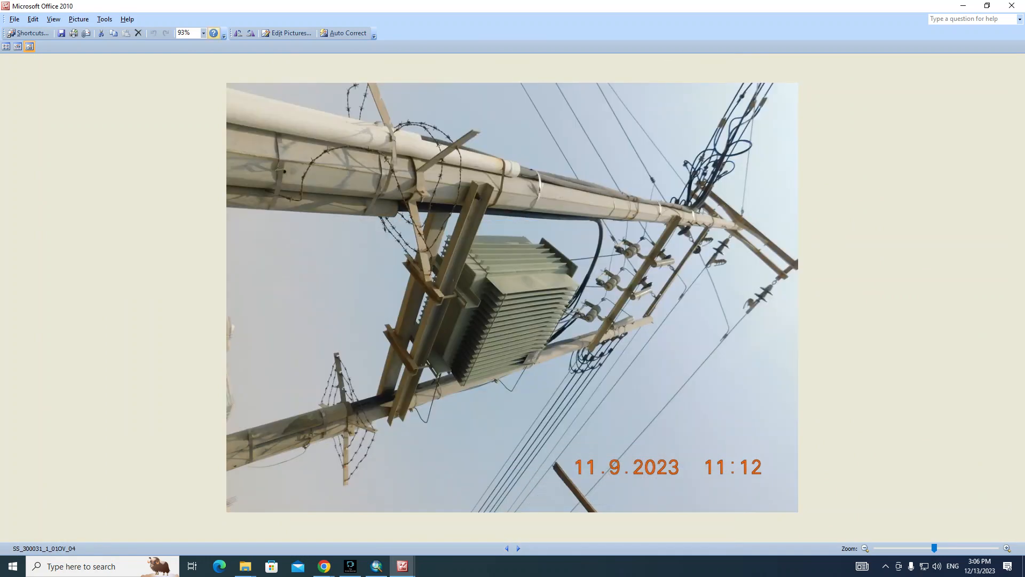
pyautogui.click(251, 33)
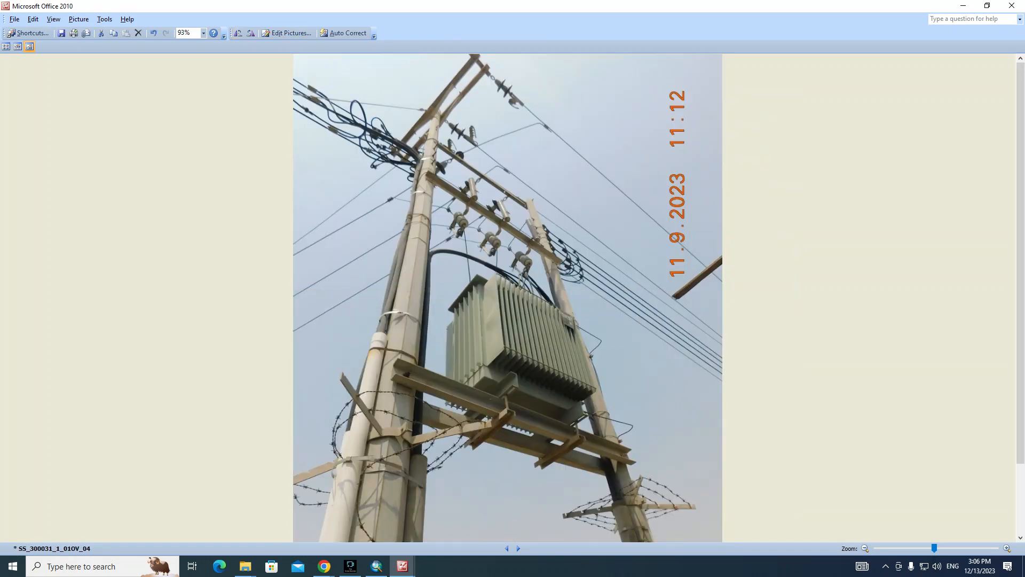
# Step: Go back to photo SS_300031_1_01OV_02 and examine the pole-mounted transformer, its overhead and riser cables, and the cabinet below it
pyautogui.click(506, 548)
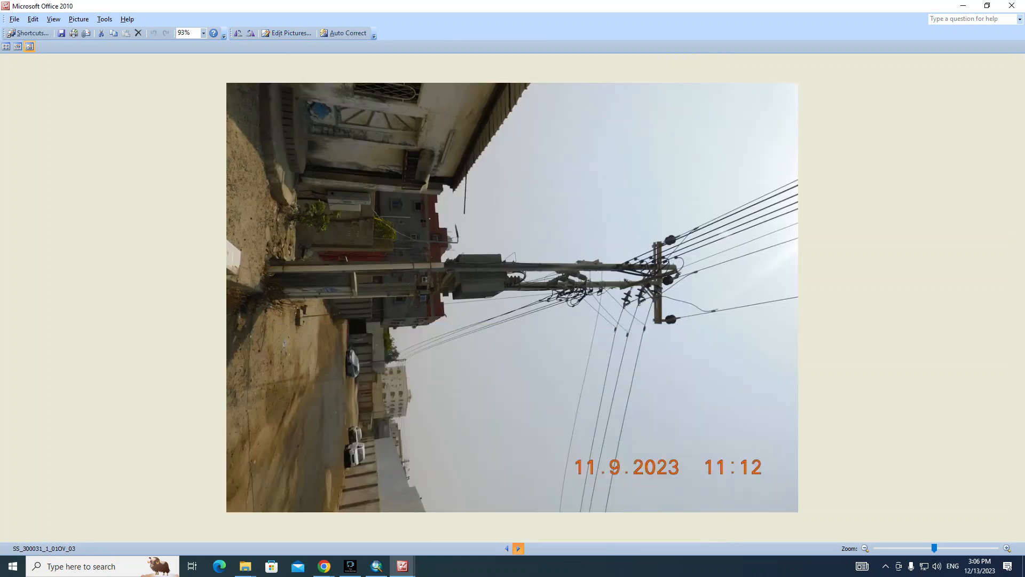
pyautogui.click(518, 547)
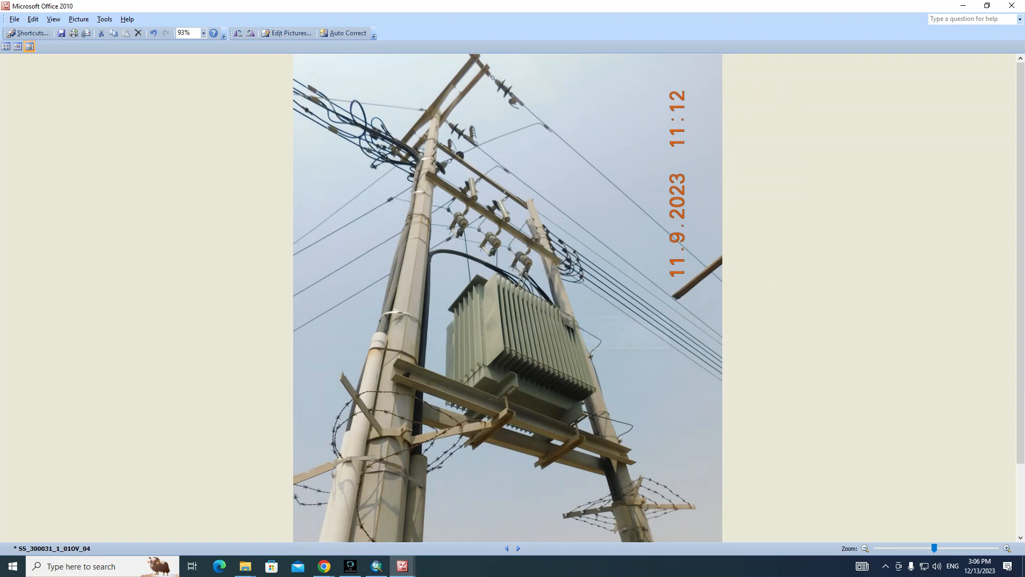
pyautogui.click(506, 548)
pyautogui.click(506, 548)
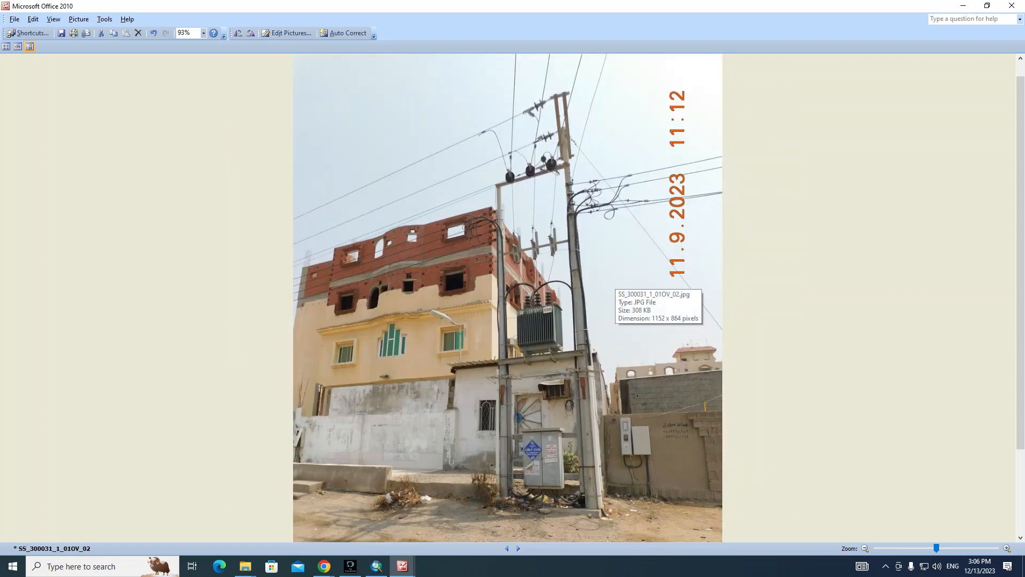
pyautogui.scroll(3, 613, 288)
pyautogui.scroll(4, 614, 288)
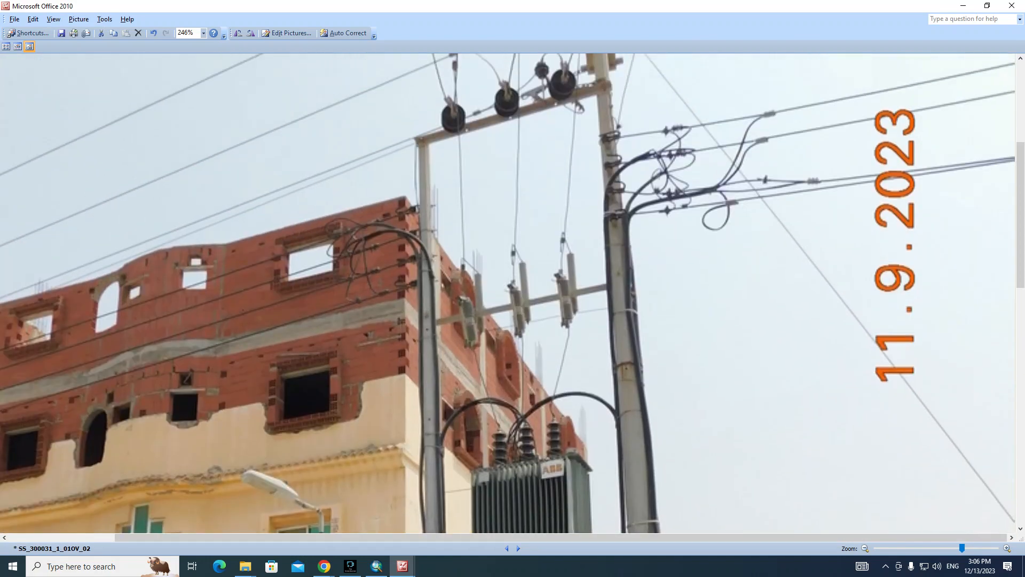
pyautogui.scroll(1, 513, 293)
pyautogui.scroll(-4, 513, 293)
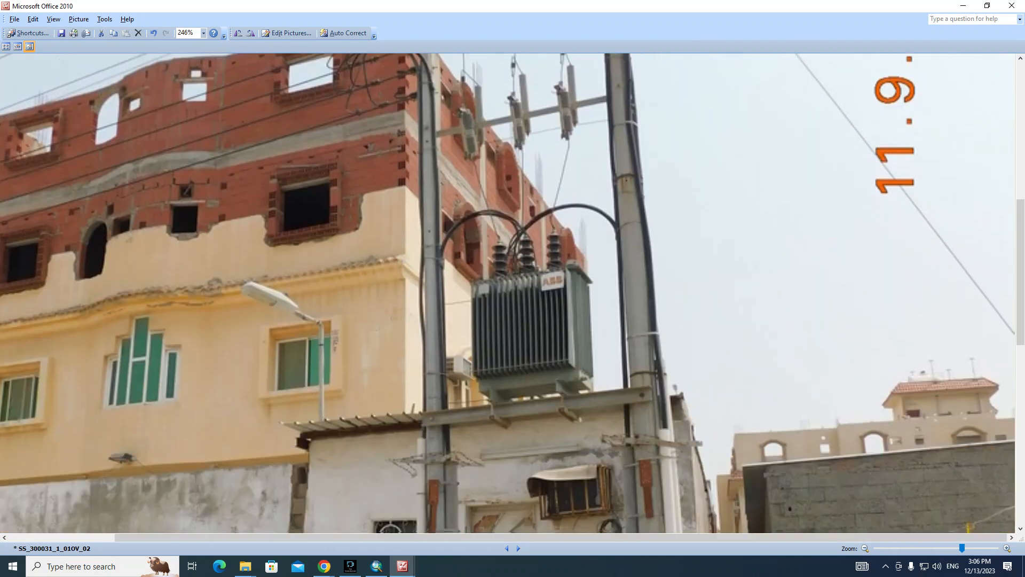
pyautogui.scroll(-2, 512, 293)
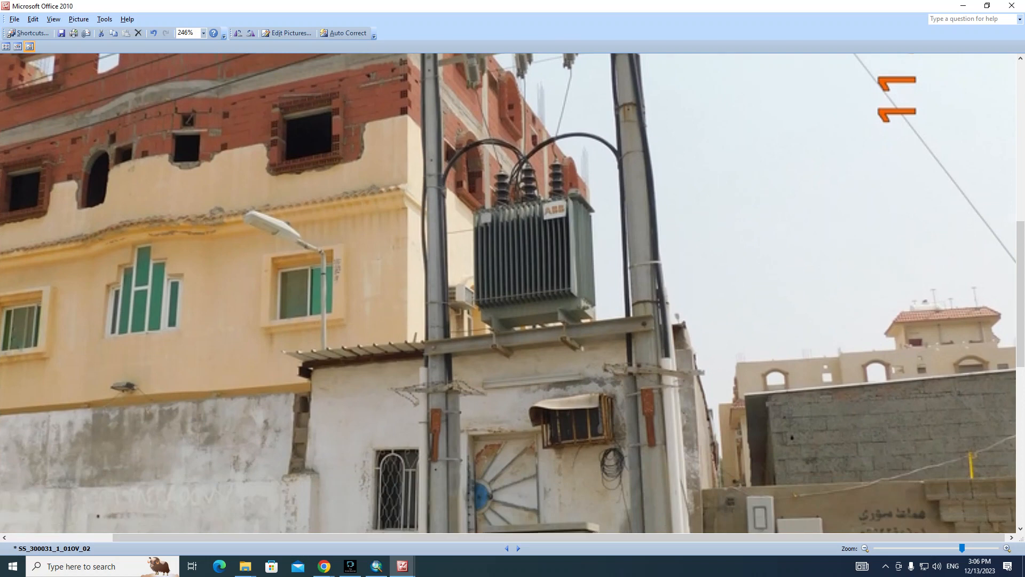
pyautogui.scroll(-6, 513, 293)
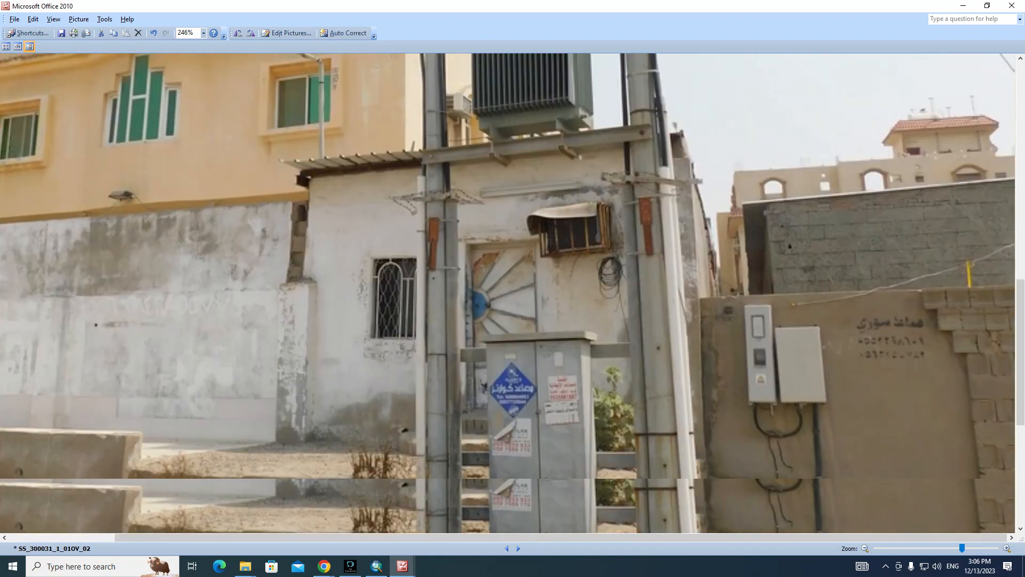
pyautogui.scroll(4, 513, 293)
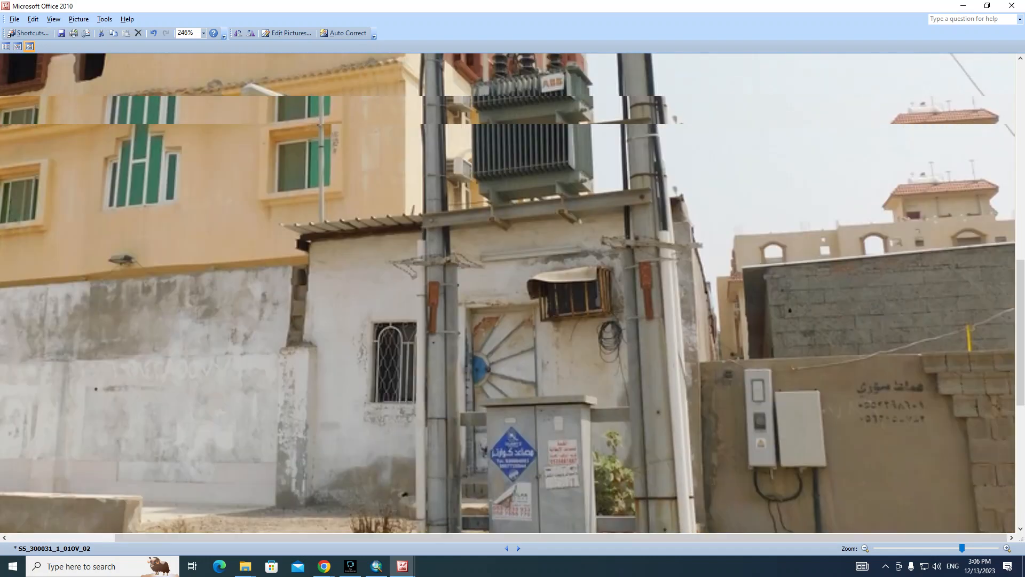
pyautogui.scroll(-2, 513, 293)
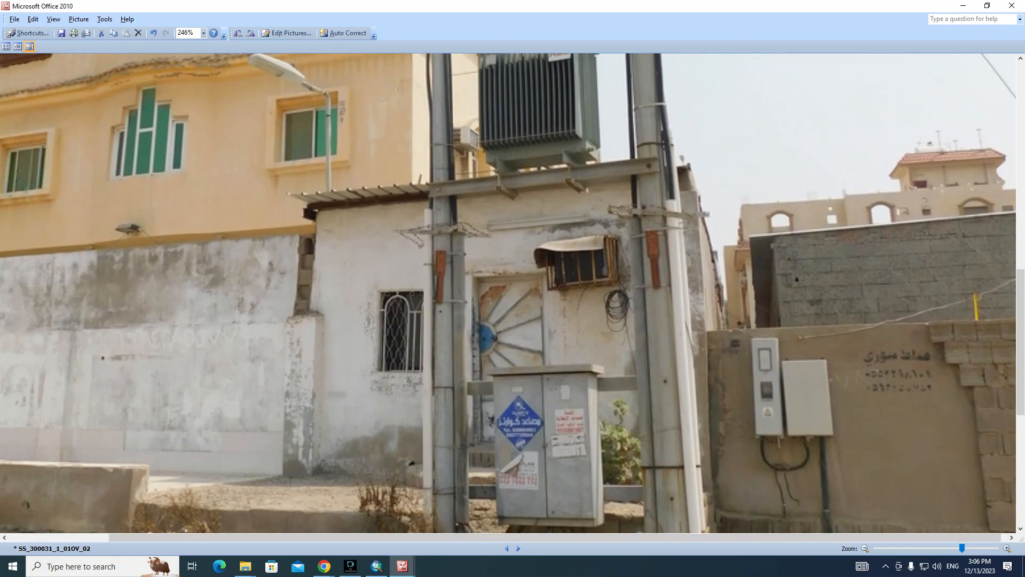
pyautogui.moveTo(513, 214); pyautogui.dragTo(505, 239)
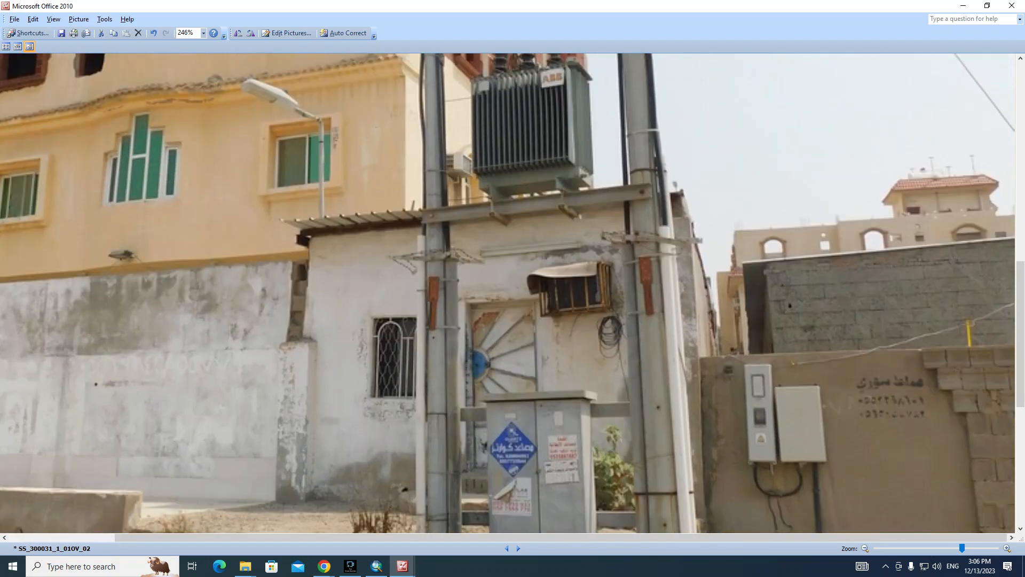
# Step: Browse forward through the substation photos to SS_300031_1_LVDB_02OB_01, the open low-voltage distribution board
pyautogui.click(518, 549)
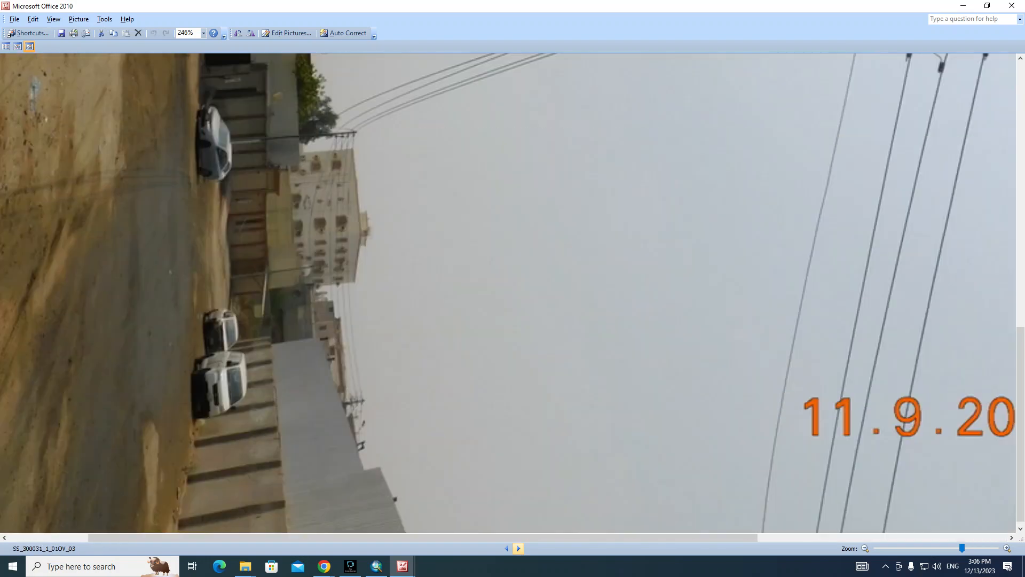
pyautogui.click(518, 548)
pyautogui.click(517, 548)
pyautogui.click(518, 549)
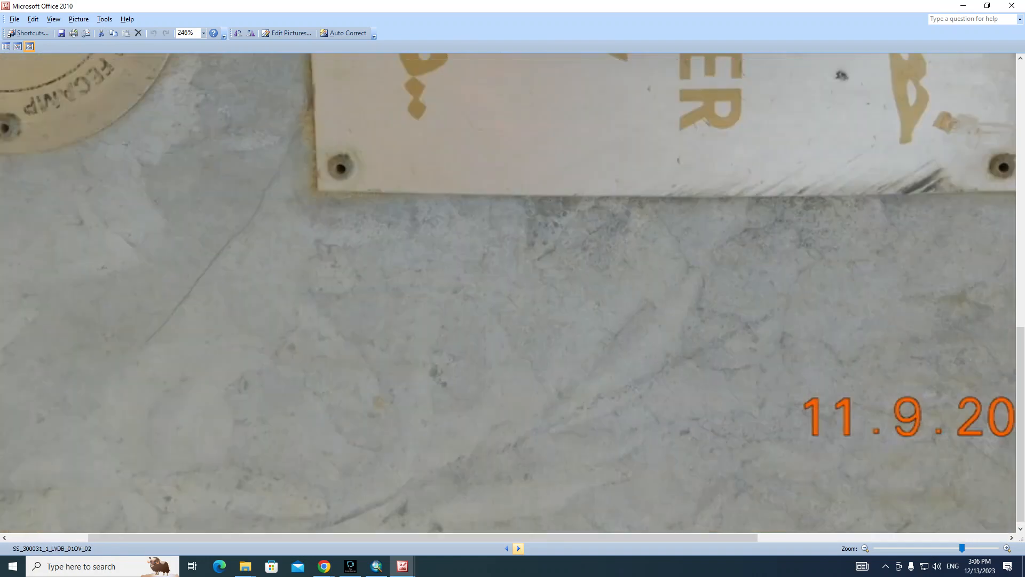
pyautogui.scroll(-6, 528, 339)
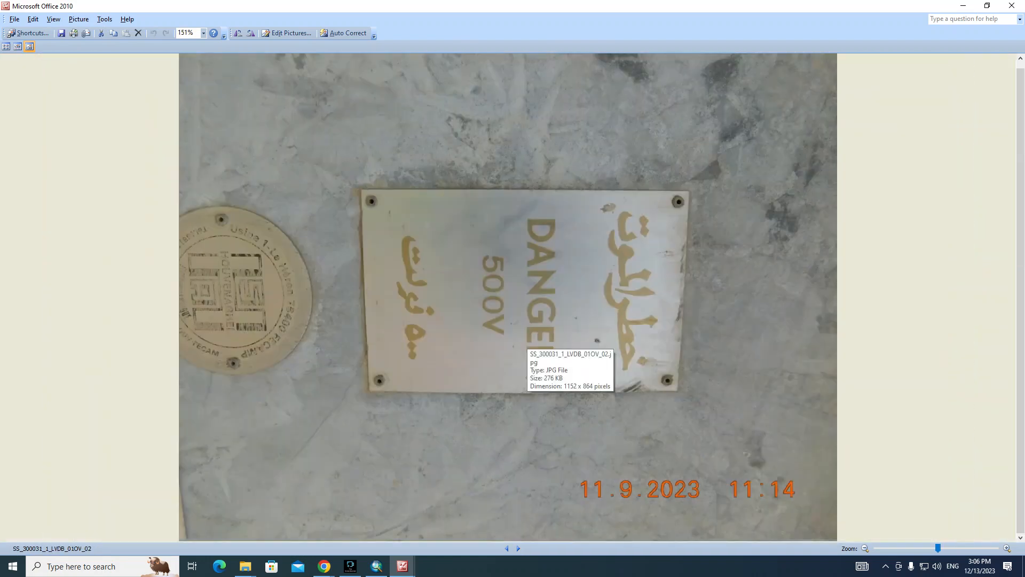
pyautogui.click(518, 548)
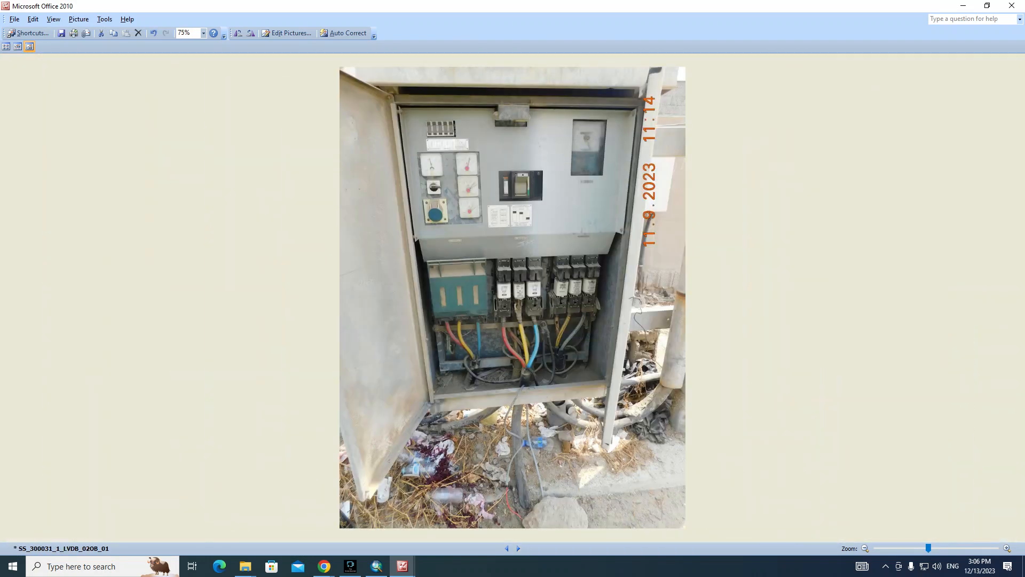
# Step: Examine the distribution board's meters, breaker, fuse sets and outgoing cables up close
pyautogui.scroll(5, 532, 319)
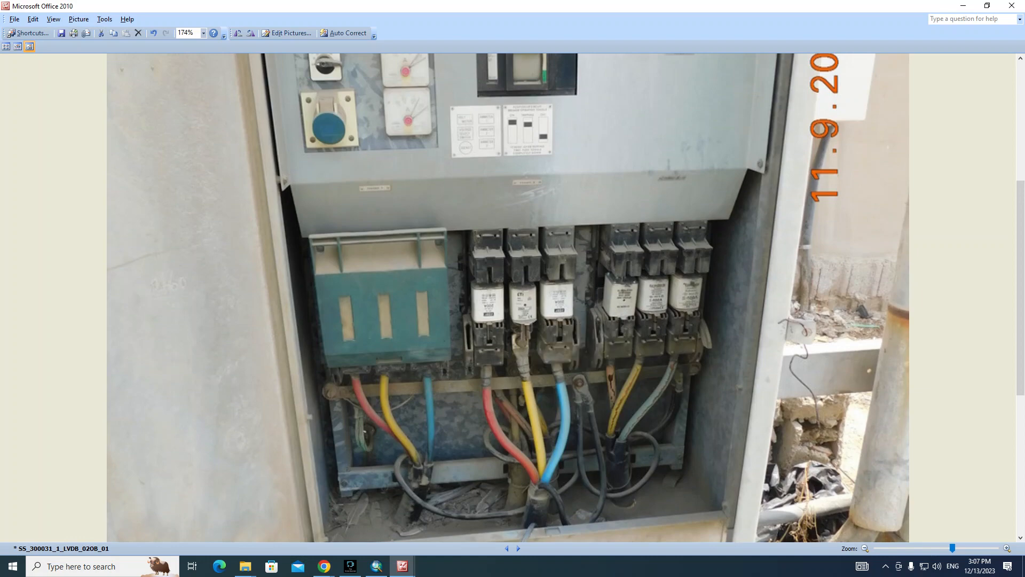
pyautogui.scroll(3, 507, 298)
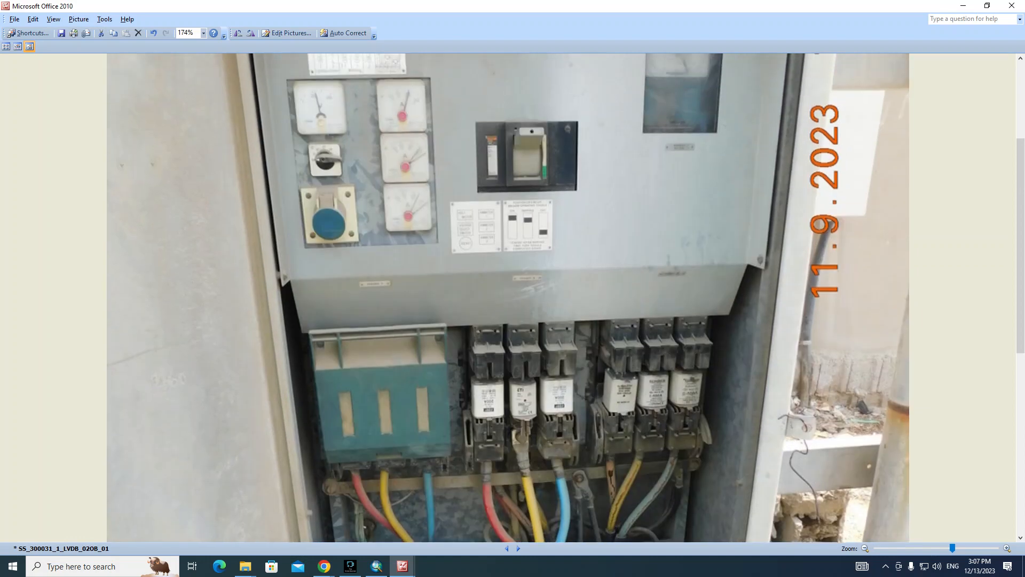
pyautogui.scroll(3, 507, 298)
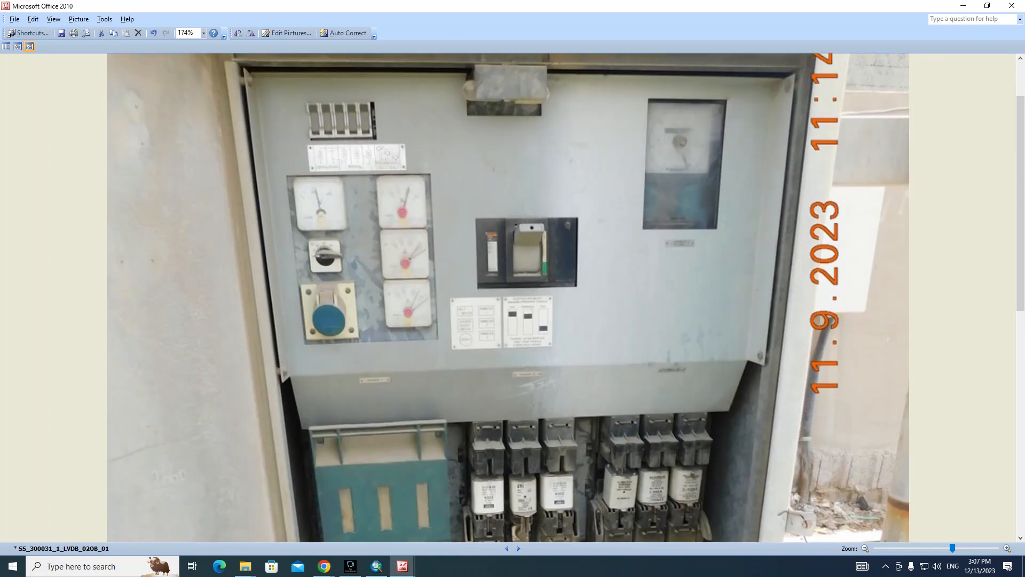
pyautogui.scroll(-5, 508, 297)
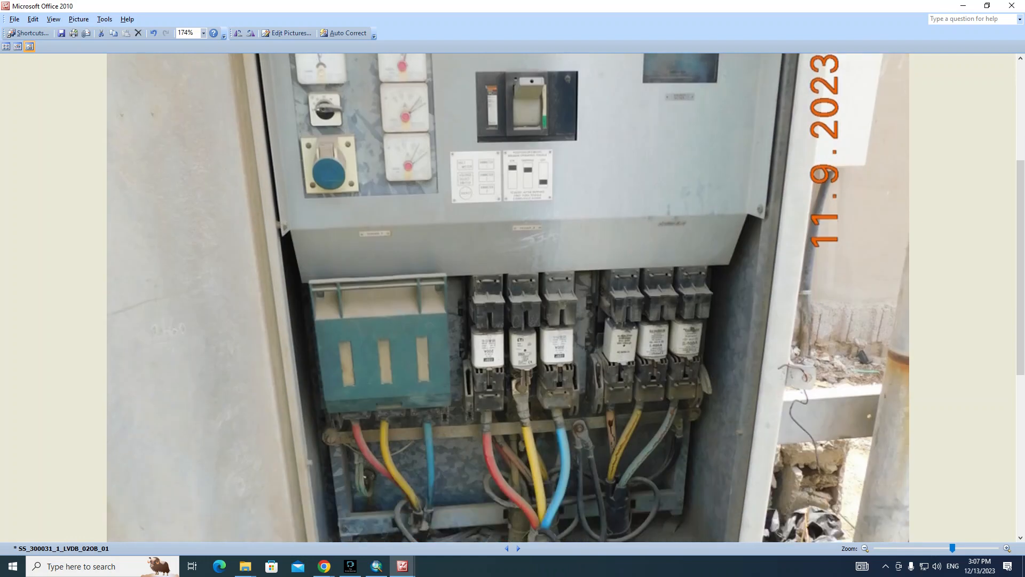
pyautogui.scroll(3, 507, 298)
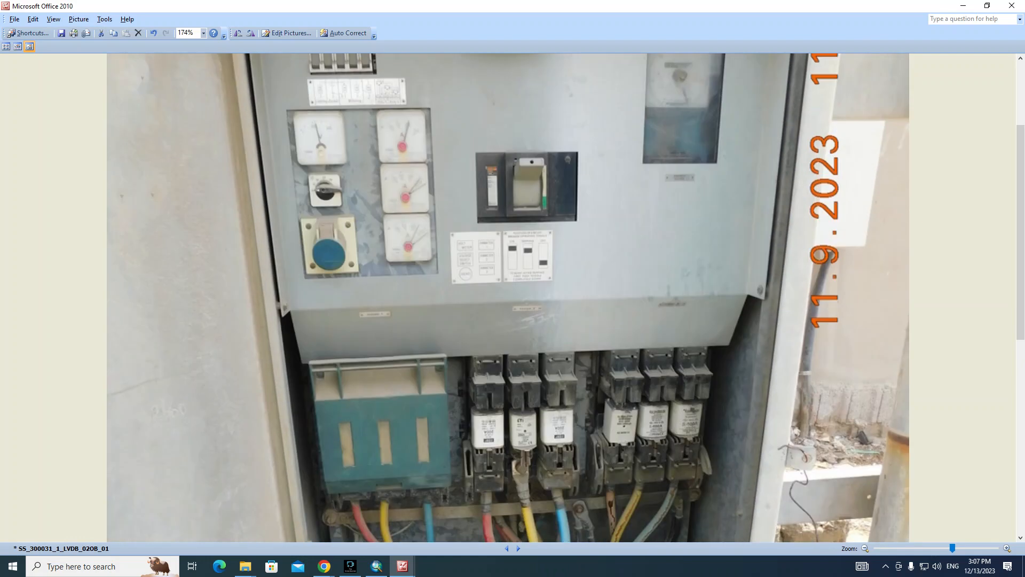
pyautogui.scroll(-6, 507, 298)
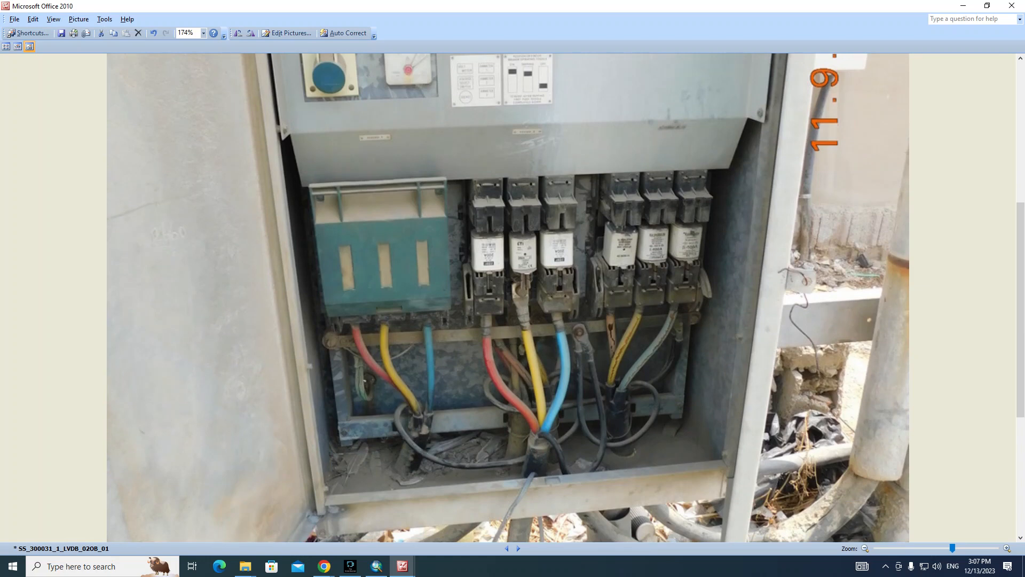
pyautogui.scroll(4, 508, 298)
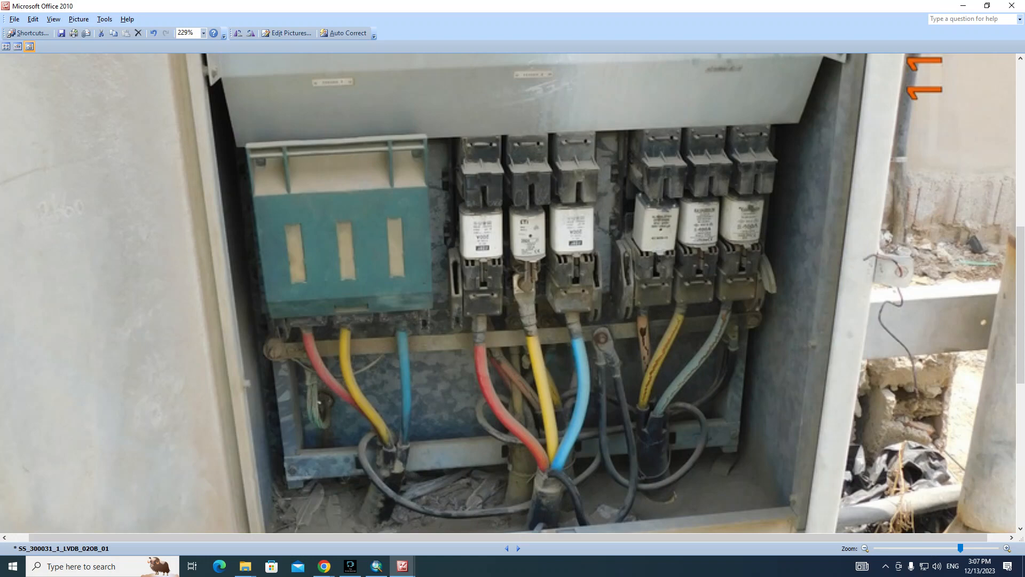
pyautogui.scroll(-4, 508, 298)
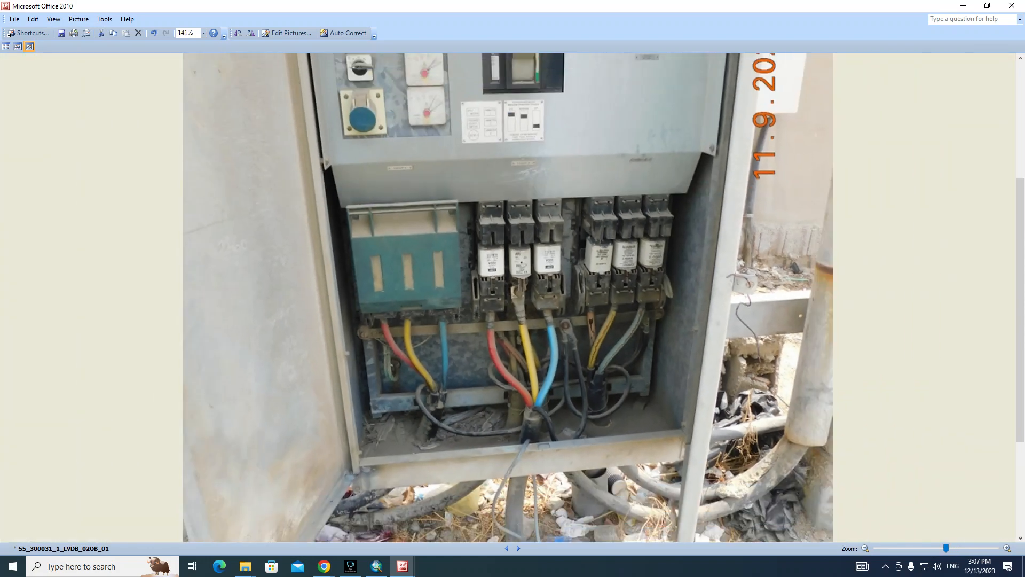
# Step: Switch to ArcMap, close the Hyperlinks window, and recheck the distribution board photo before returning to the map
pyautogui.click(377, 566)
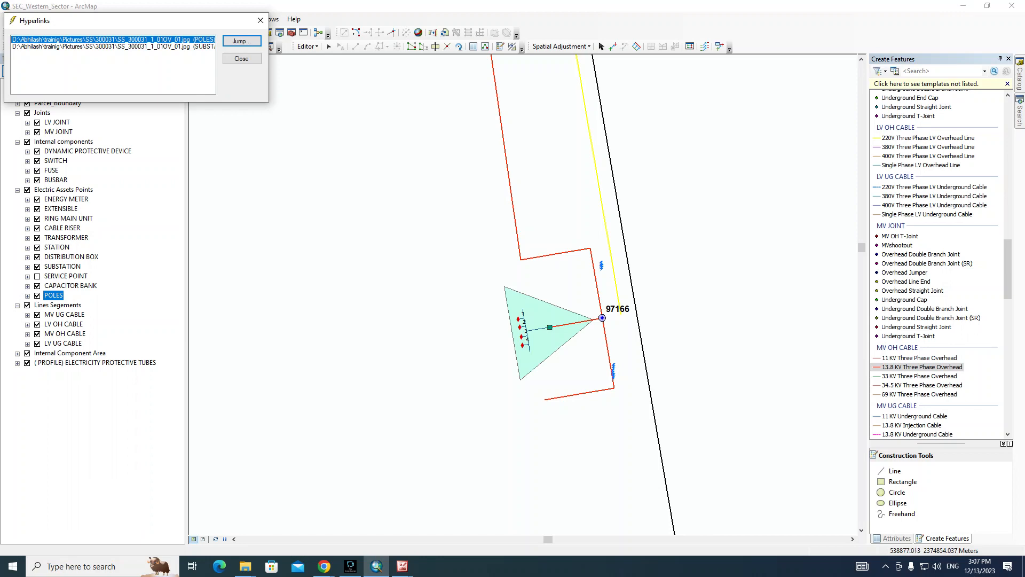
pyautogui.click(242, 59)
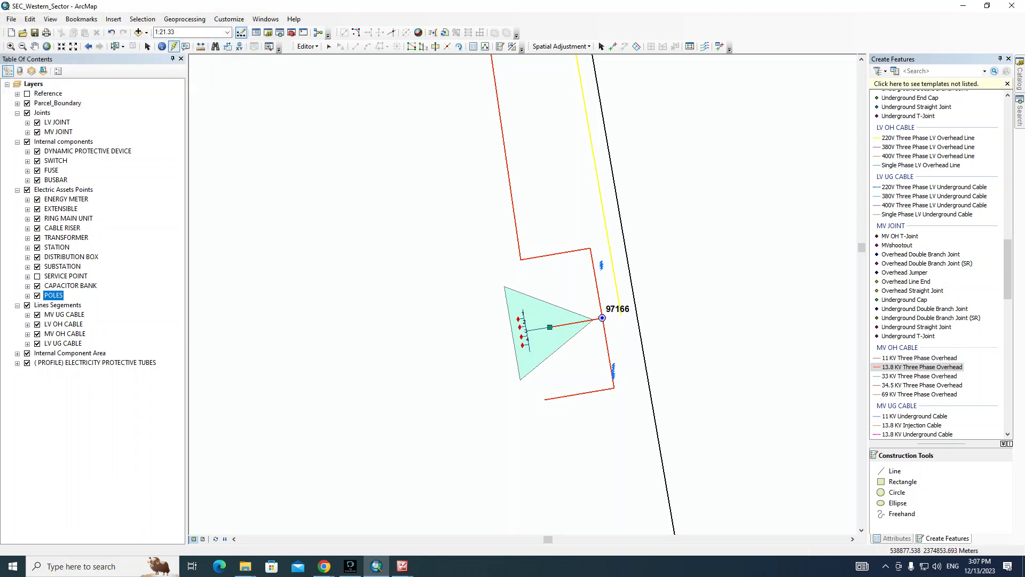
pyautogui.click(402, 566)
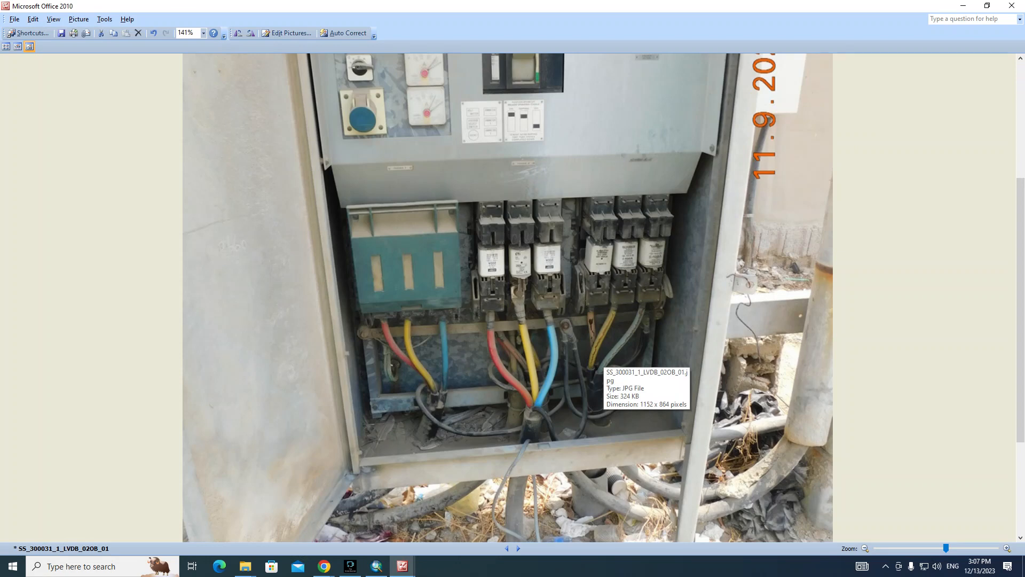
pyautogui.hotkey('alt', 'Tab')
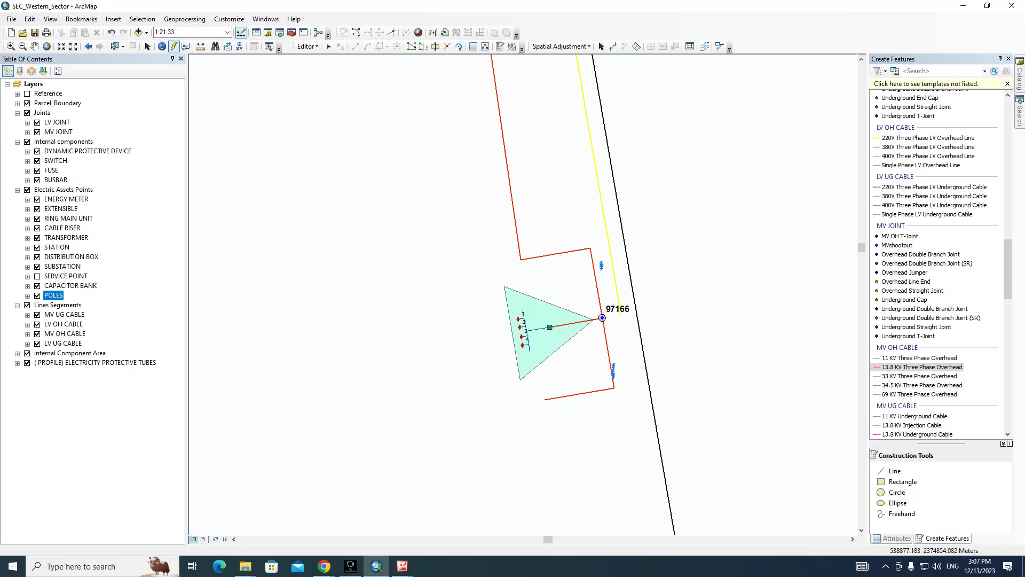
# Step: Select outgoing feeders 1 and 4 on the busbar, with their end points and connecting lines, then return to the distribution board photo
pyautogui.scroll(6, 553, 361)
pyautogui.moveTo(552, 361); pyautogui.dragTo(570, 385)
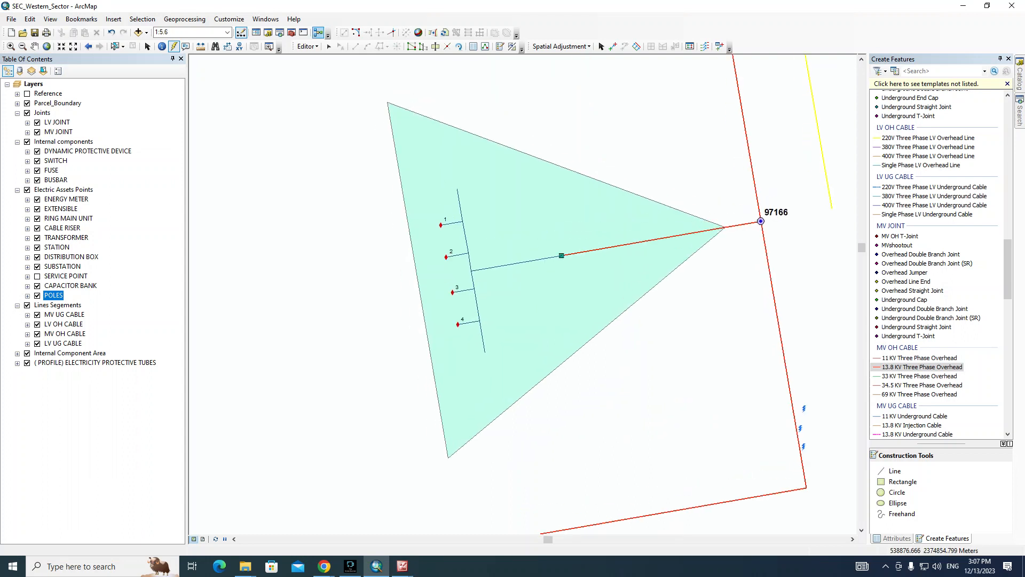
pyautogui.click(328, 47)
pyautogui.moveTo(457, 218); pyautogui.dragTo(437, 232)
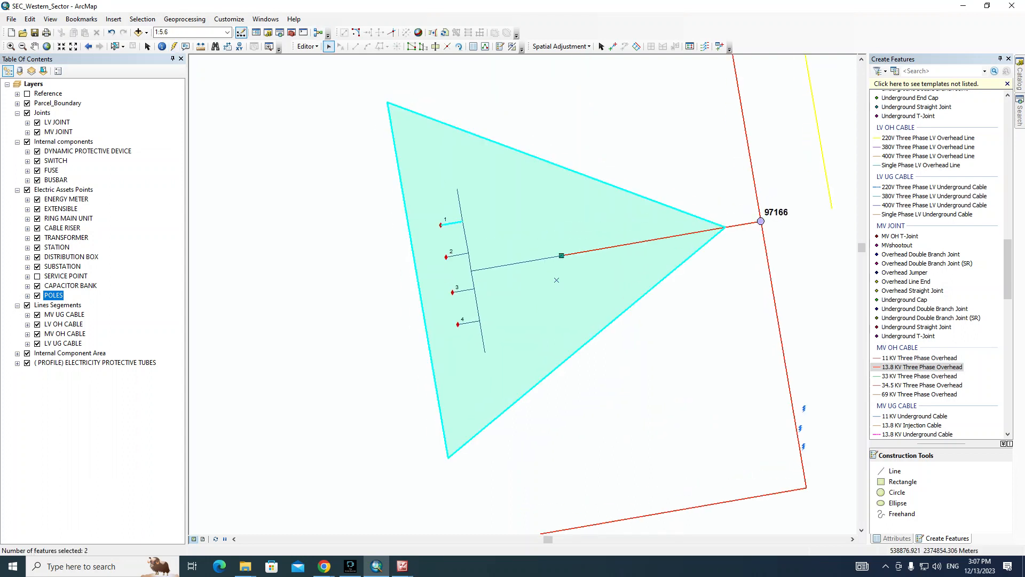
pyautogui.keyDown('shift'); pyautogui.click(431, 128); pyautogui.keyUp('shift')
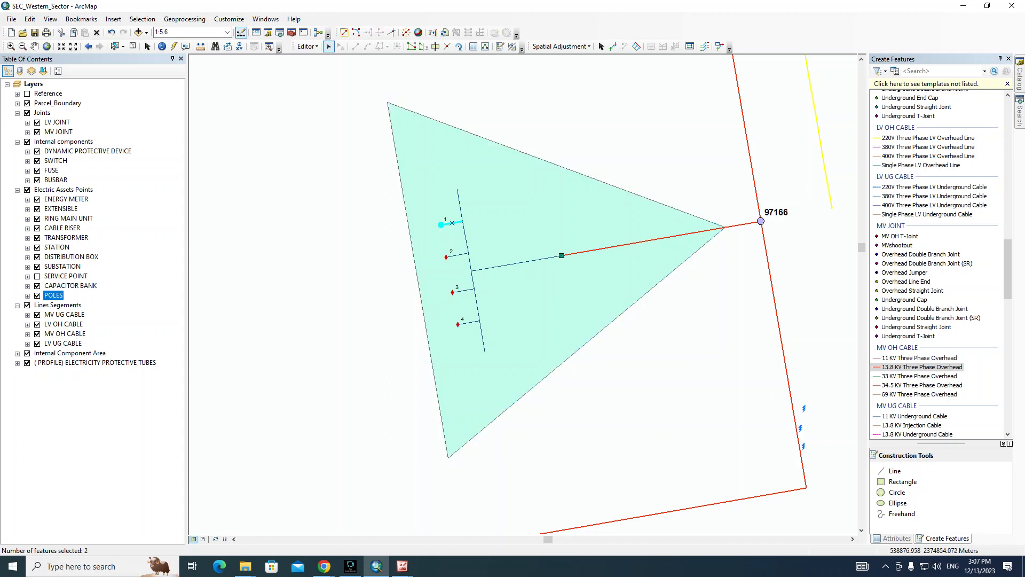
pyautogui.keyDown('shift'); pyautogui.click(458, 324); pyautogui.keyUp('shift')
pyautogui.keyDown('shift'); pyautogui.click(466, 322); pyautogui.keyUp('shift')
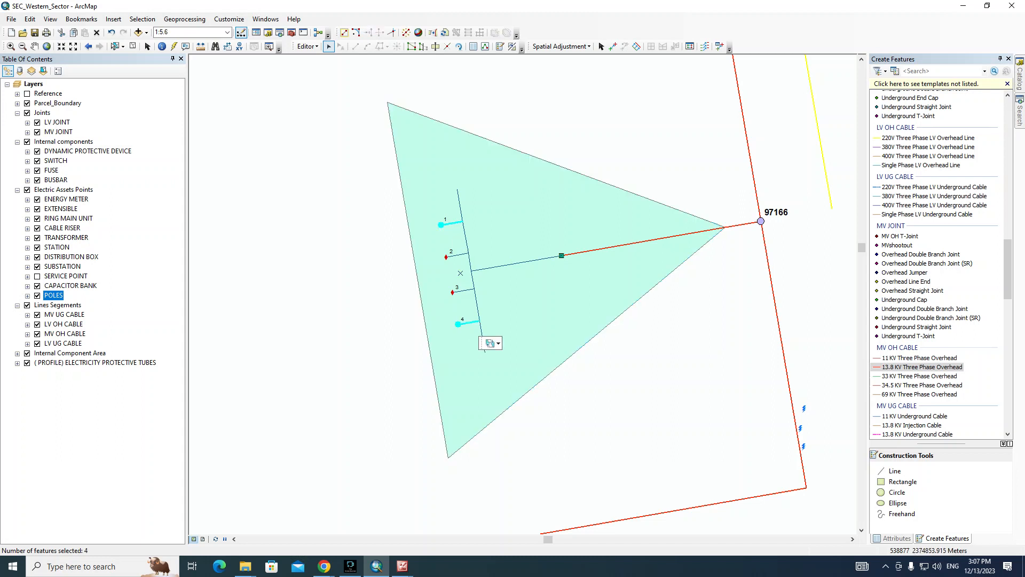
pyautogui.press('super+Tab')
pyautogui.hotkey('alt', 'Tab')
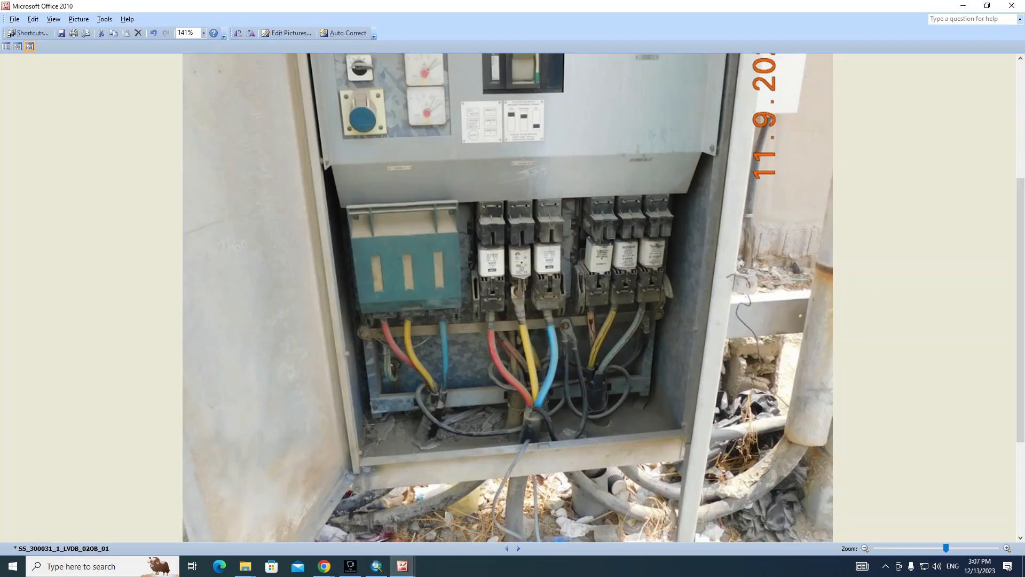
# Step: Compare the distribution board photo with the four outgoing feeders drawn on the substation's busbar in ArcMap
pyautogui.hotkey('alt', 'Tab')
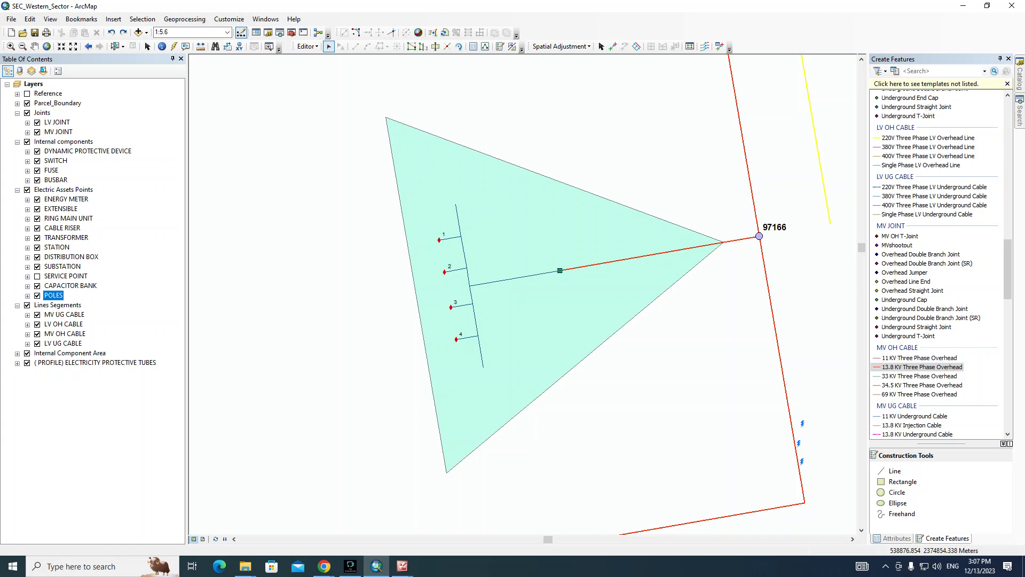
pyautogui.hotkey('alt', 'Tab')
pyautogui.hotkey('alt', 'Tab')
pyautogui.hotkey('alt', 'Tab')
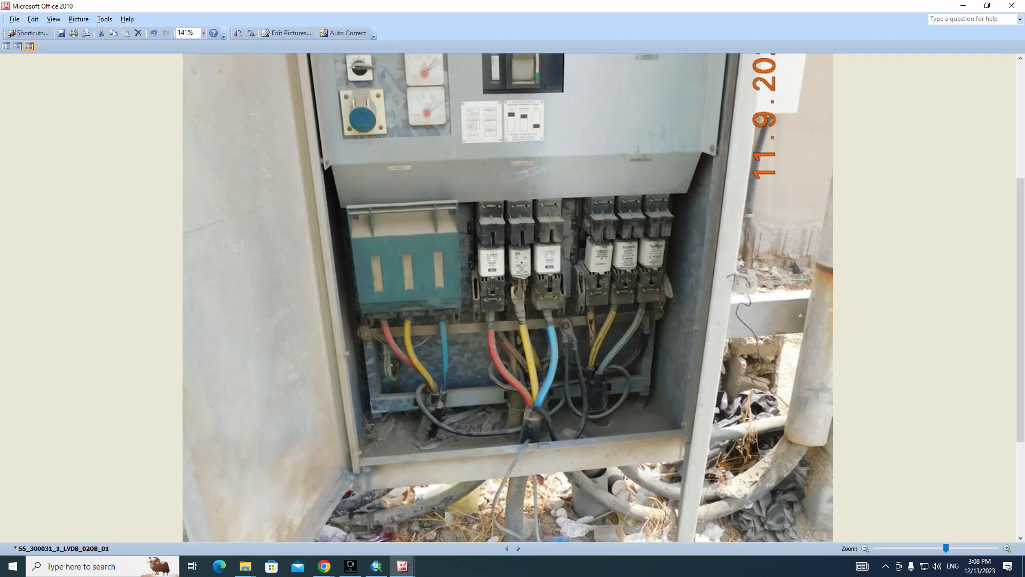
pyautogui.hotkey('alt', 'Tab')
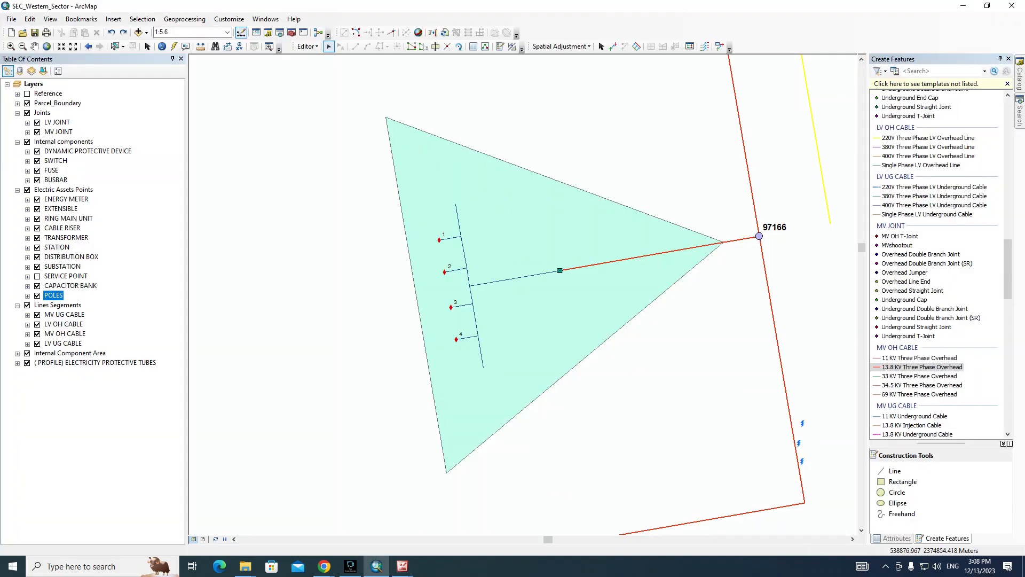
pyautogui.scroll(-2, 491, 263)
pyautogui.hotkey('alt', 'Tab')
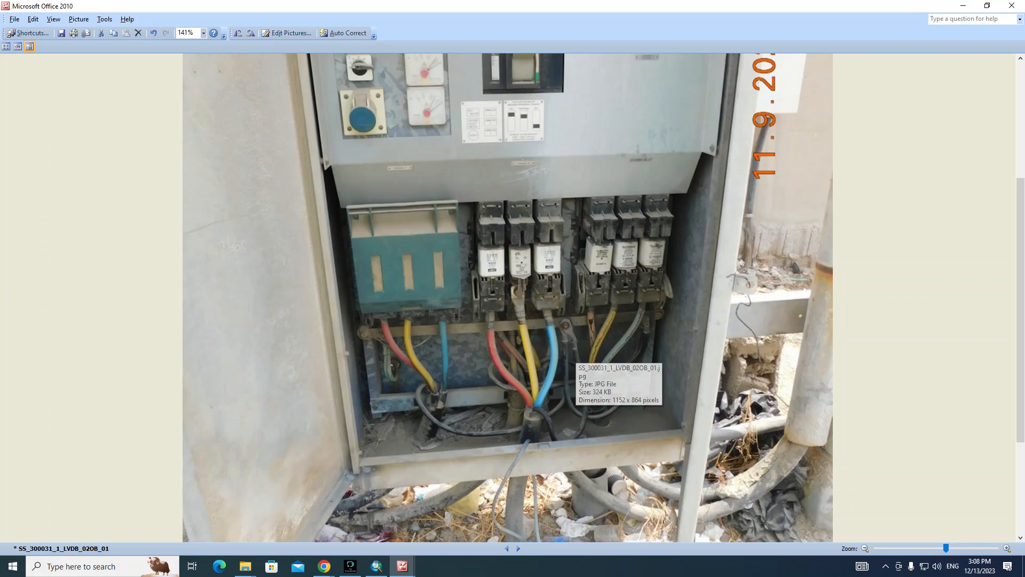
# Step: Examine the outgoing cables at the base of the distribution board in the photo
pyautogui.scroll(-2, 574, 357)
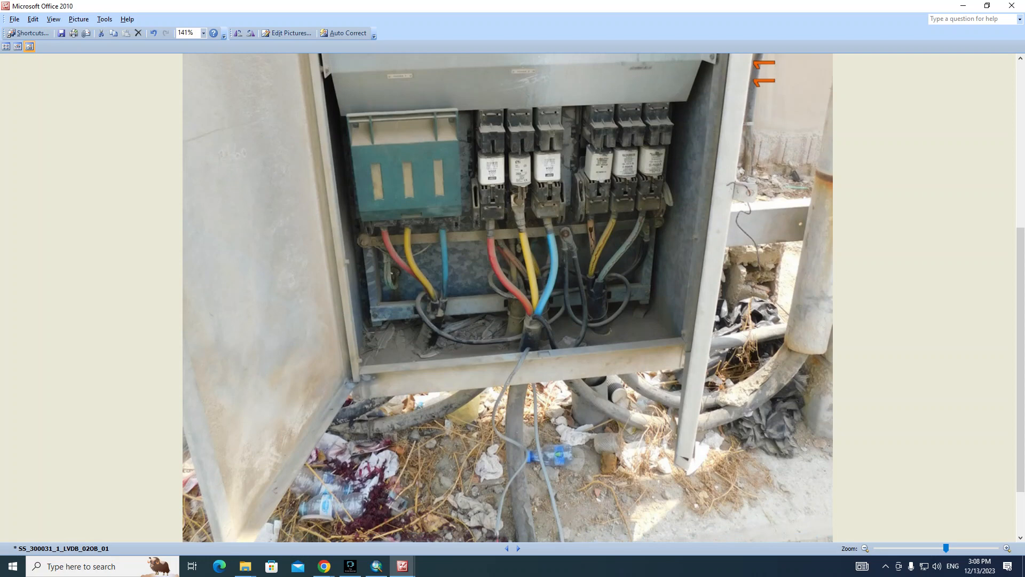
pyautogui.scroll(-1, 507, 298)
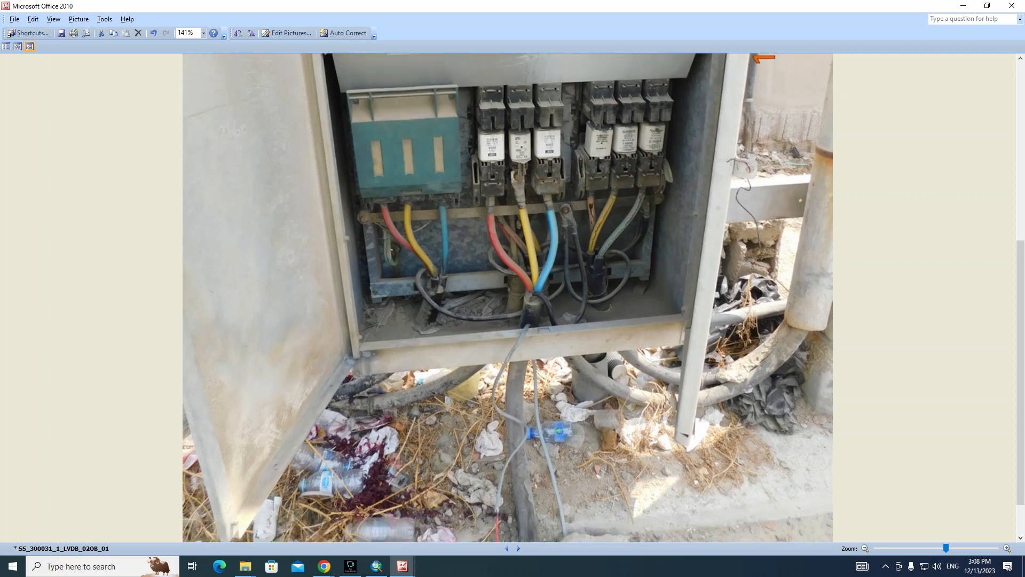
pyautogui.scroll(-2, 507, 298)
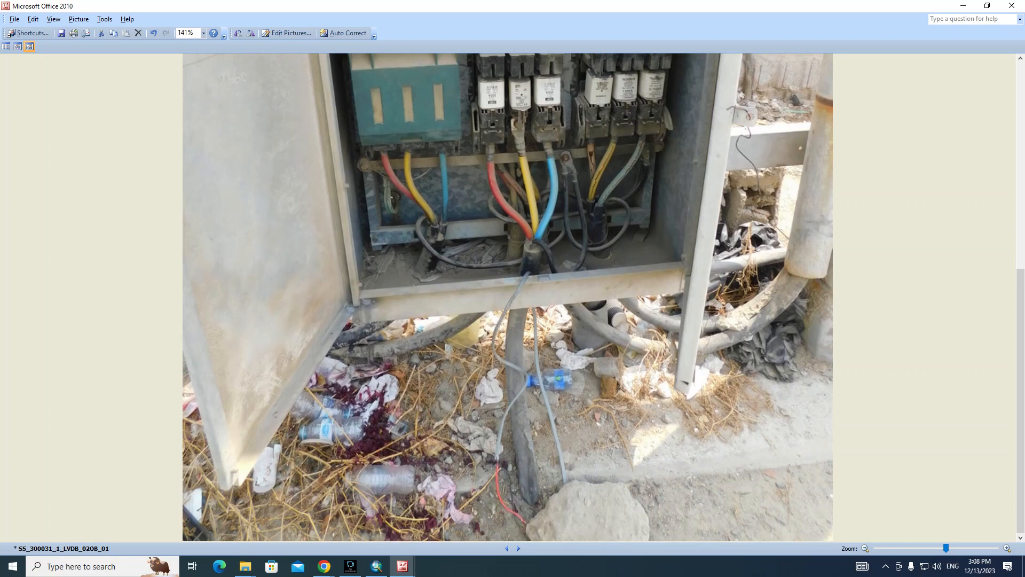
pyautogui.scroll(1, 507, 298)
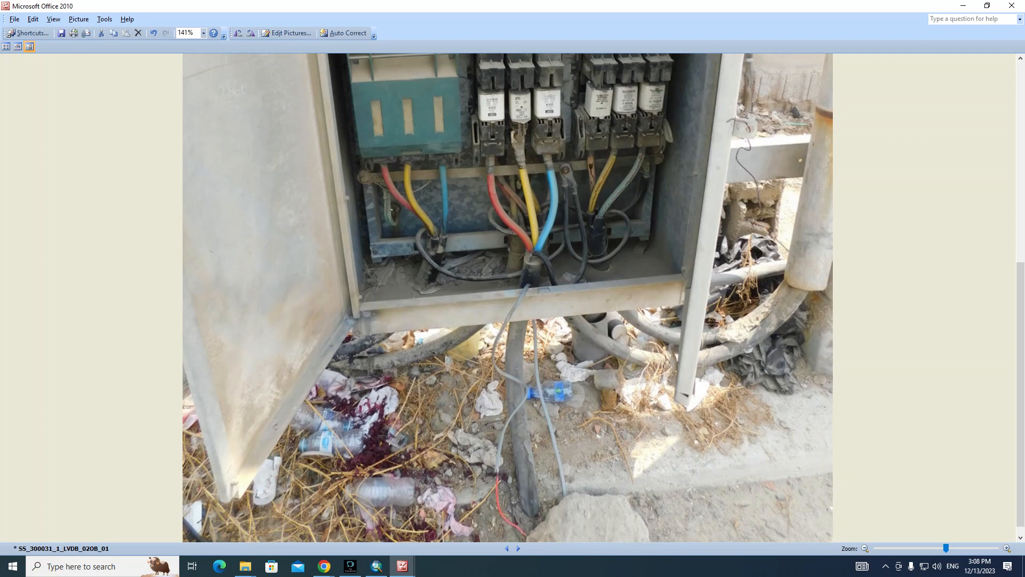
pyautogui.scroll(2, 507, 298)
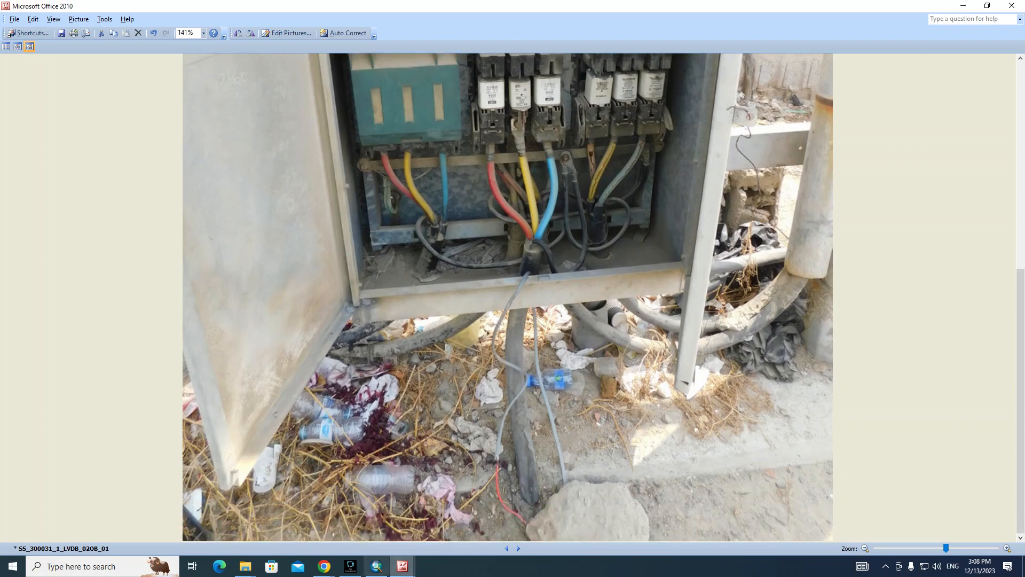
# Step: Switch to ArcMap and start a 220V Three Phase LV Overhead Line from feeder 1's end point to the nearby substation area edge
pyautogui.click(376, 566)
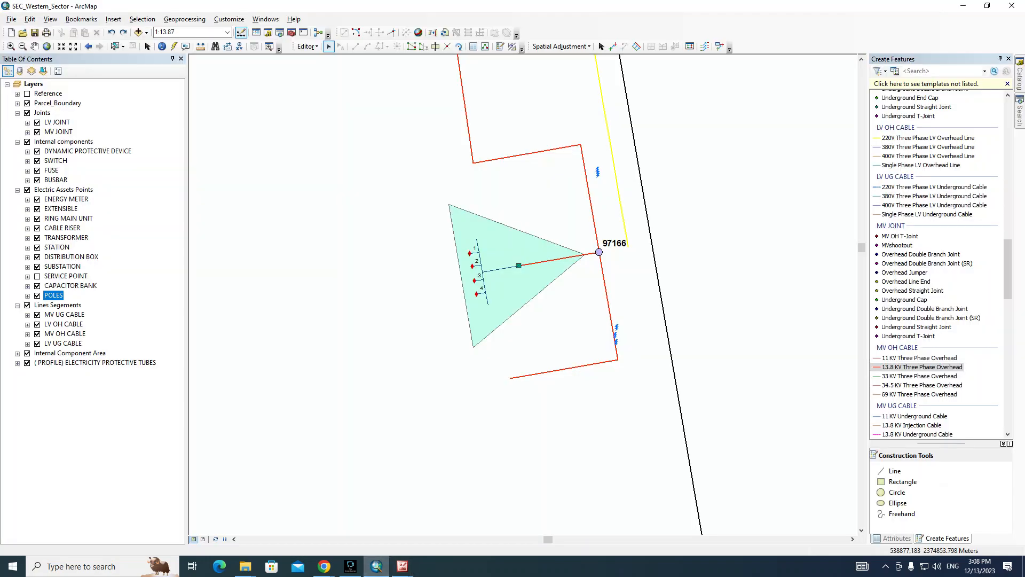
pyautogui.moveTo(454, 304); pyautogui.dragTo(459, 339)
pyautogui.hotkey('alt', 'Tab')
pyautogui.hotkey('alt', 'Tab')
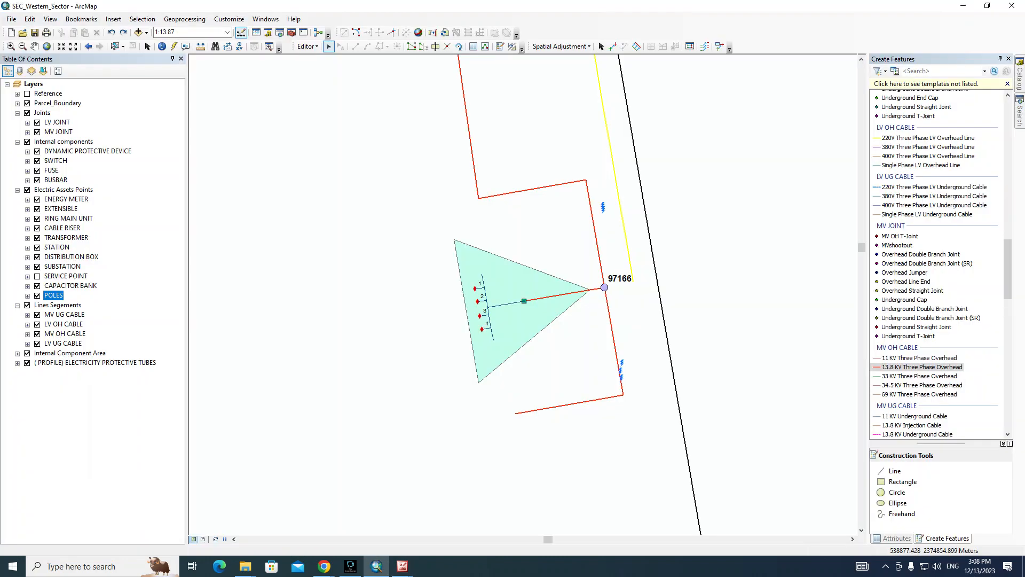
pyautogui.click(927, 138)
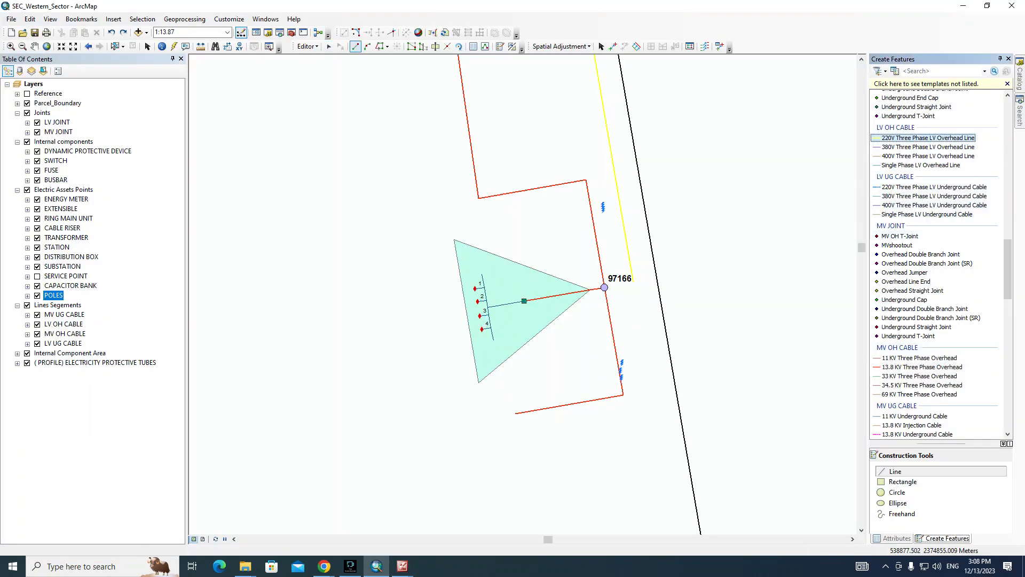
pyautogui.click(475, 289)
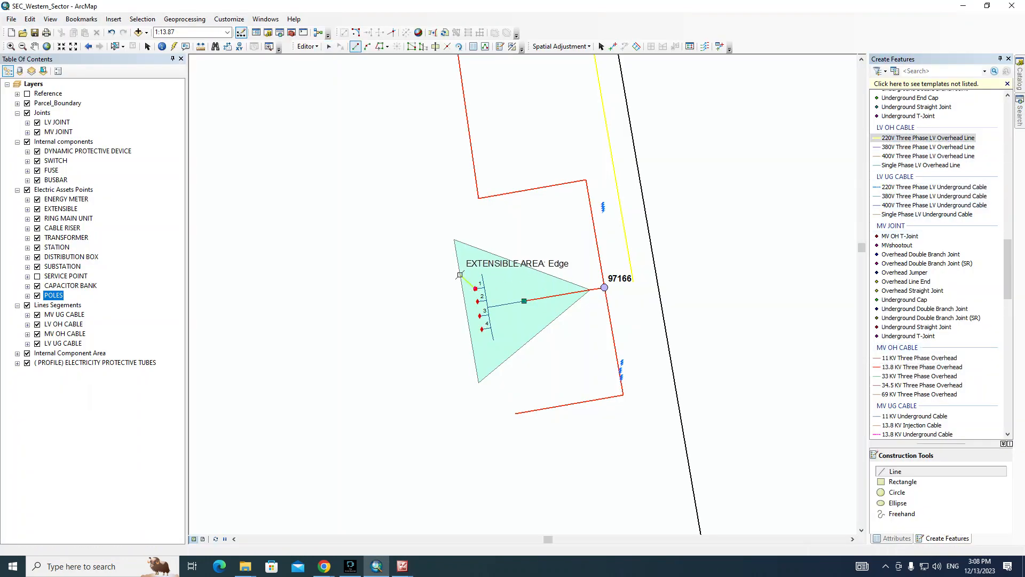
pyautogui.click(462, 292)
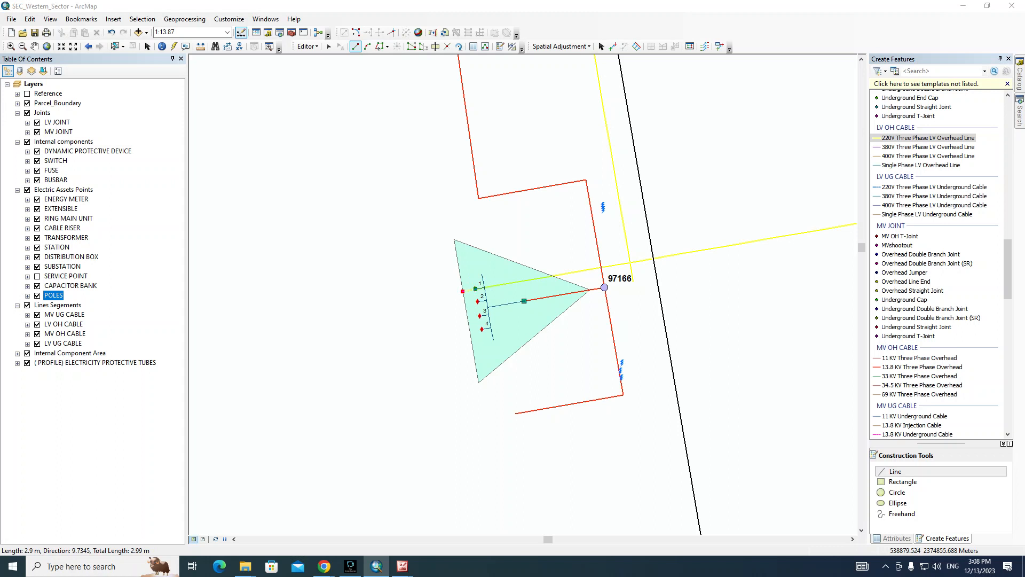
# Step: Continue the overhead line straight outward for 0.2 m, then run it alongside the substation area past the MV line's corner
pyautogui.hotkey('ctrl', 'l')
pyautogui.press('Escape')
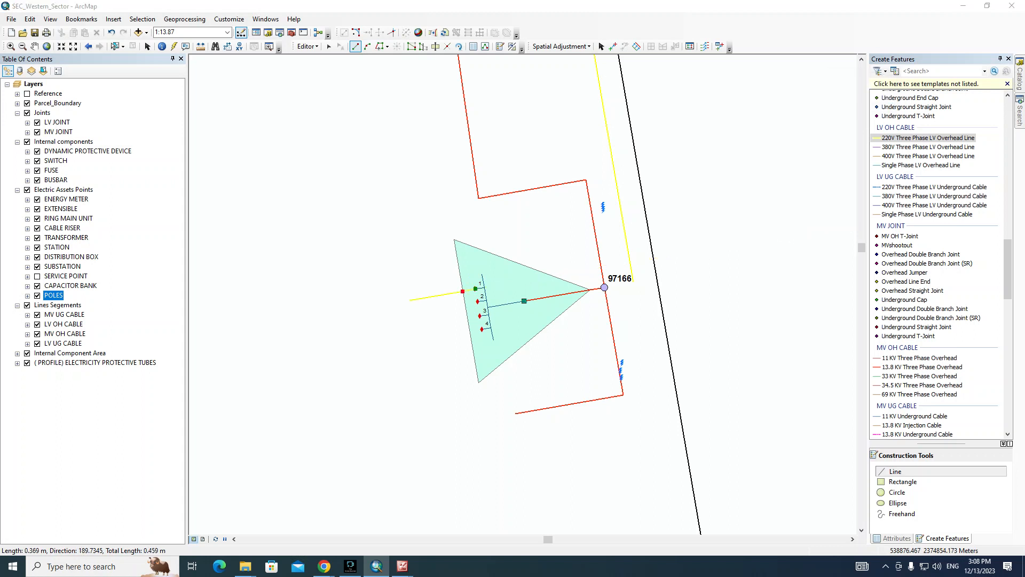
pyautogui.hotkey('ctrl', 'l')
pyautogui.write('0.2')
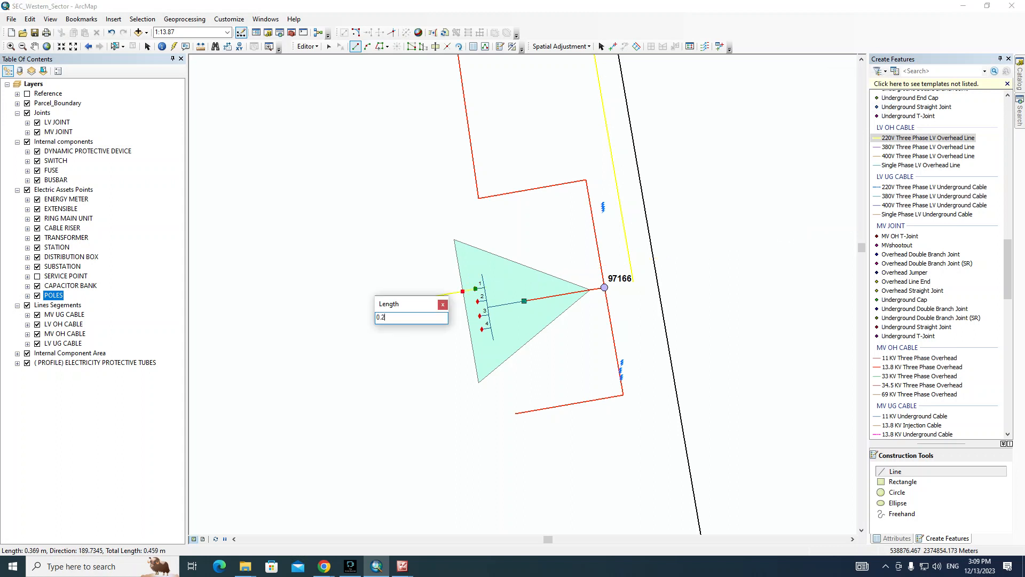
pyautogui.press('Return')
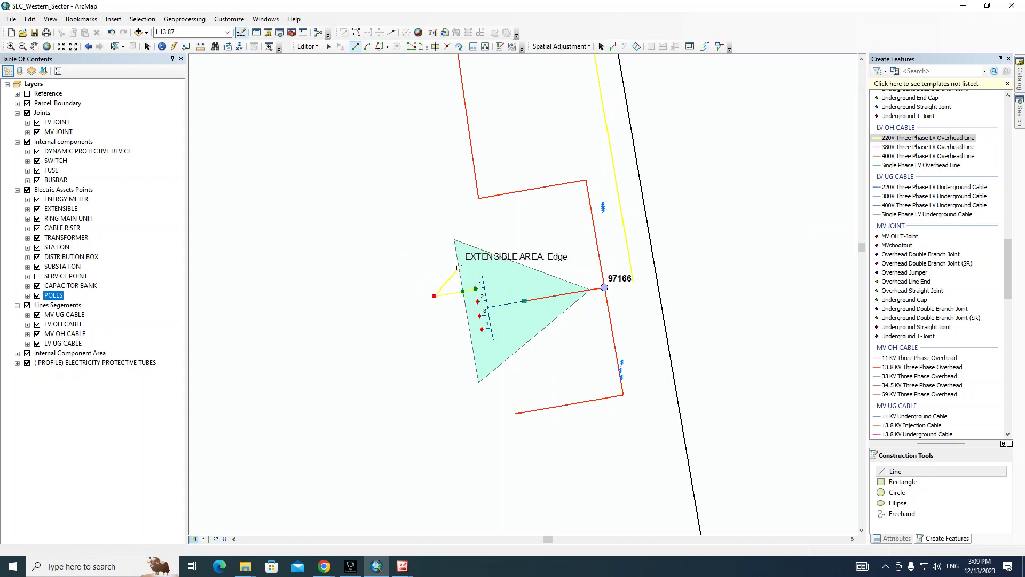
pyautogui.click(406, 138)
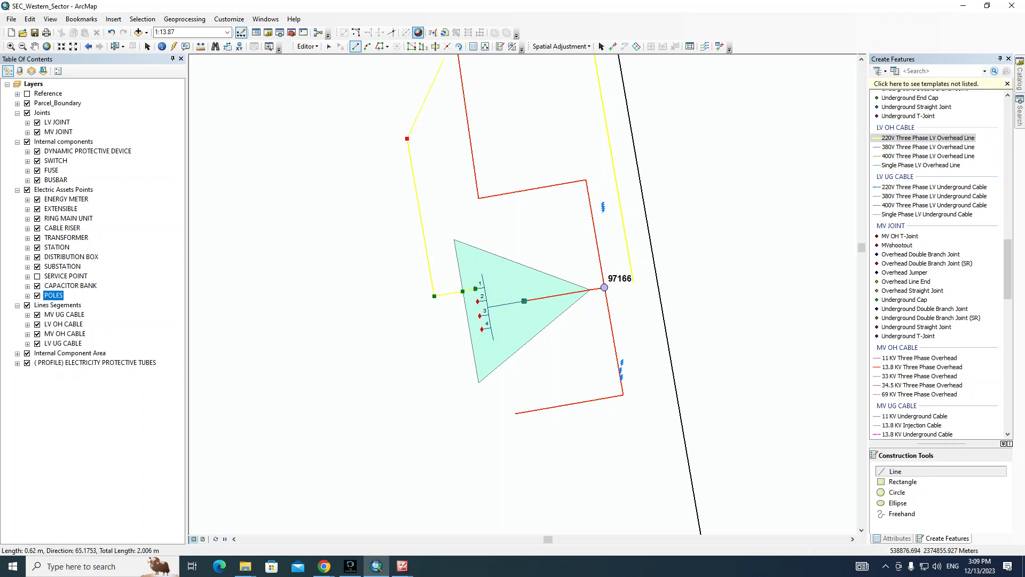
# Step: Finish the LV overhead line by tracing the MV cable's short cross segment at a 0.2 offset, then reshape its slanted part into a square corner
pyautogui.click(379, 47)
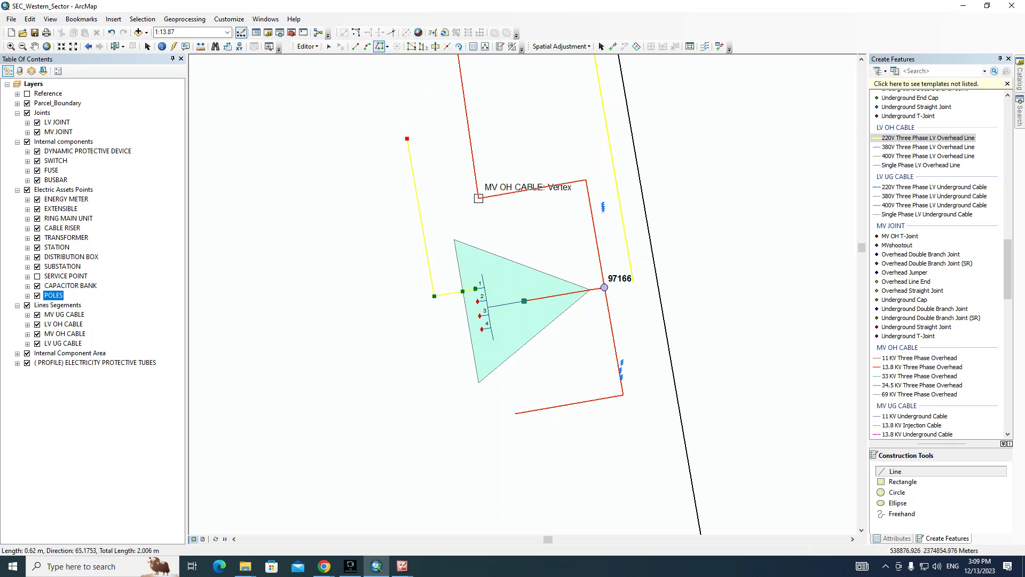
pyautogui.click(478, 198)
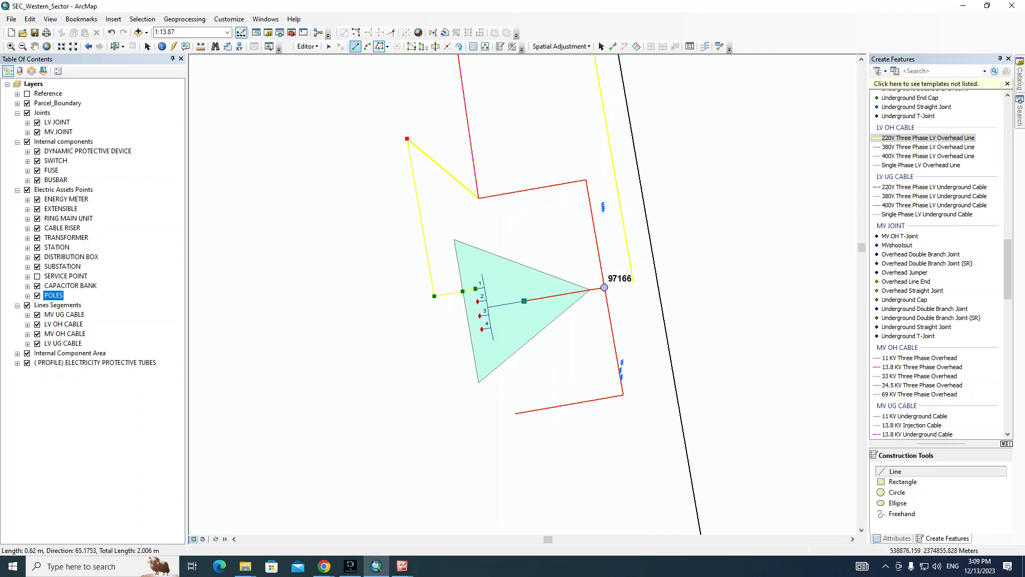
pyautogui.press('Escape')
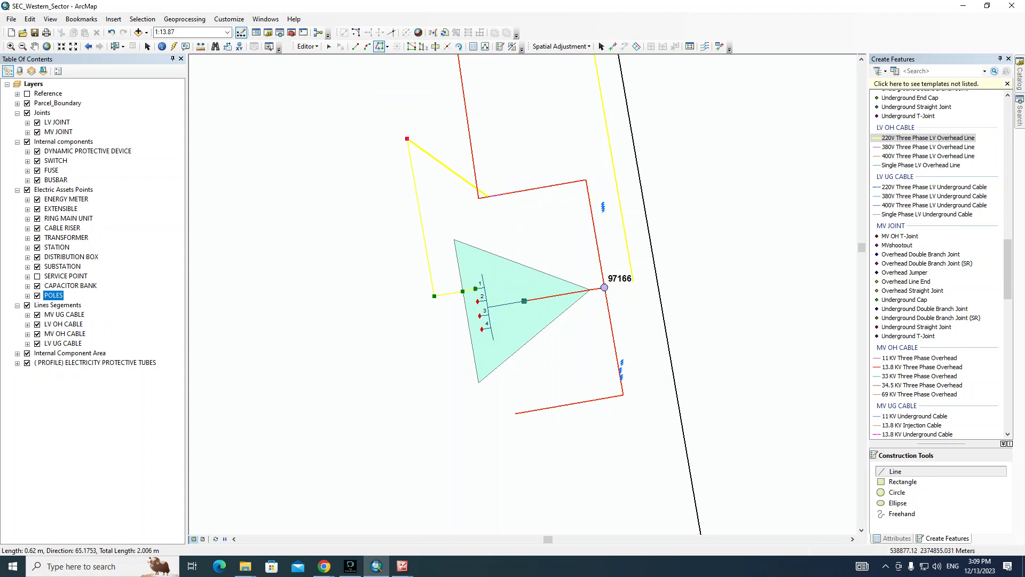
pyautogui.write('o')
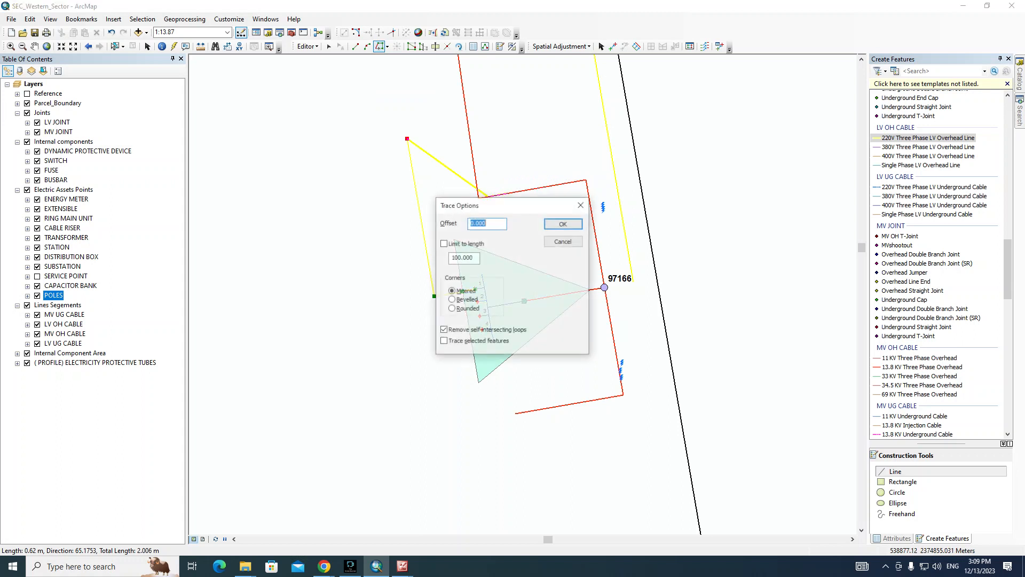
pyautogui.write('0.')
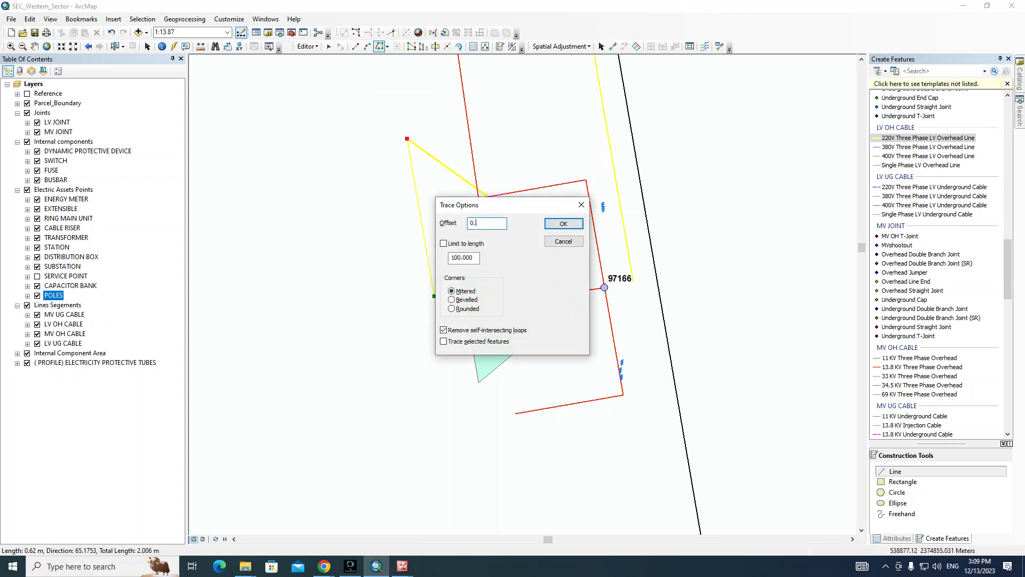
pyautogui.write('2')
pyautogui.press('Return')
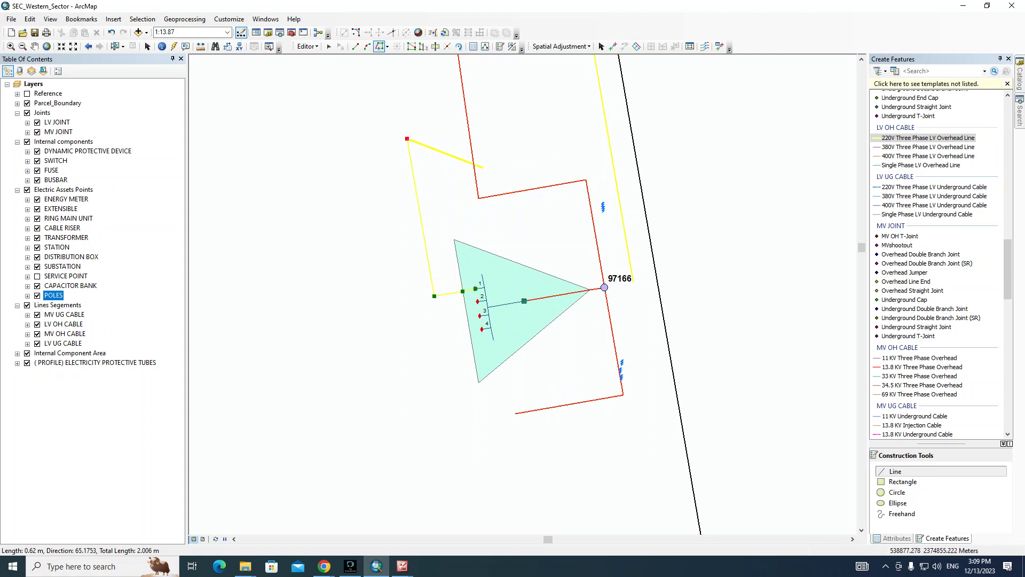
pyautogui.doubleClick(586, 178)
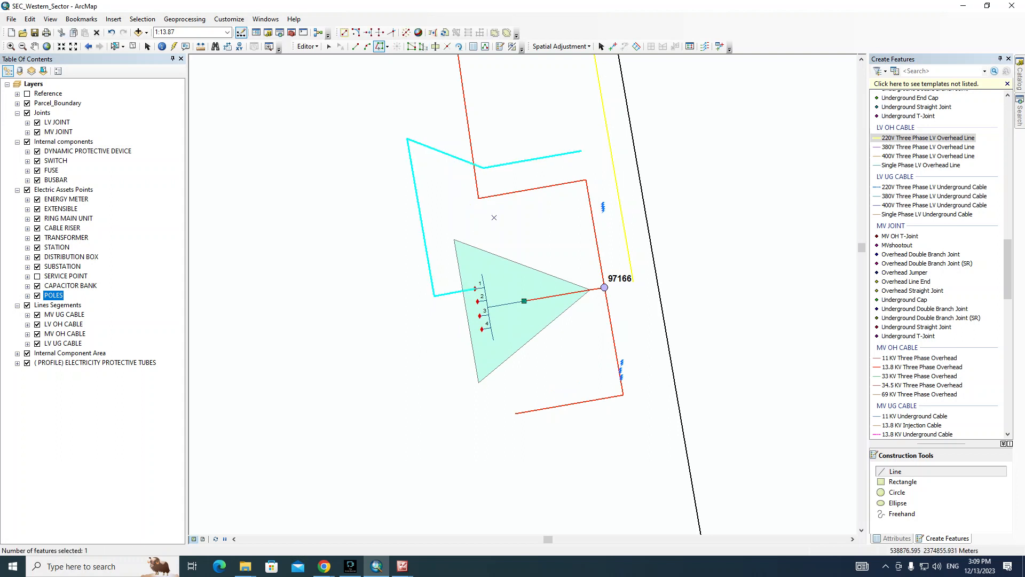
pyautogui.click(505, 164)
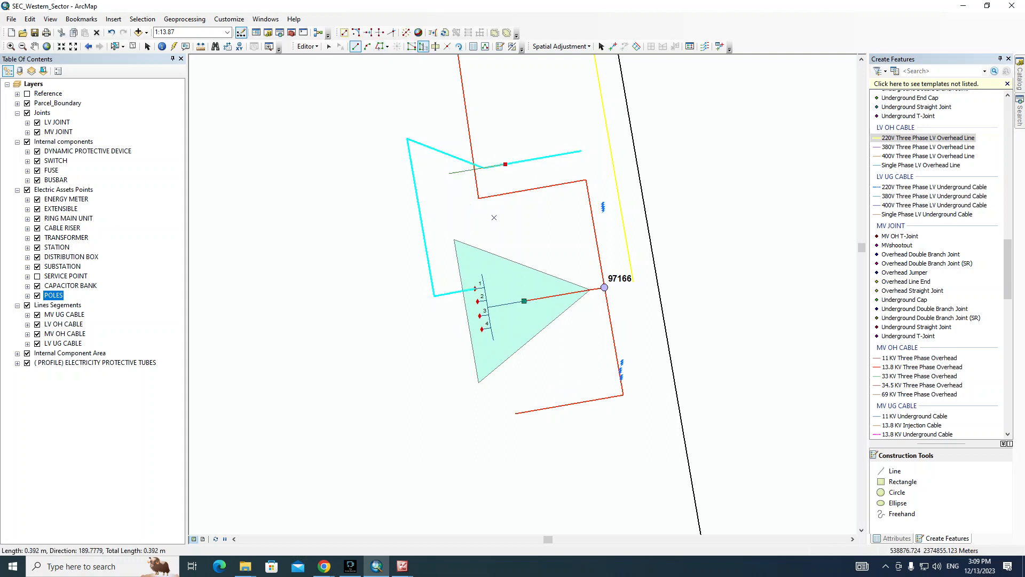
pyautogui.doubleClick(414, 183)
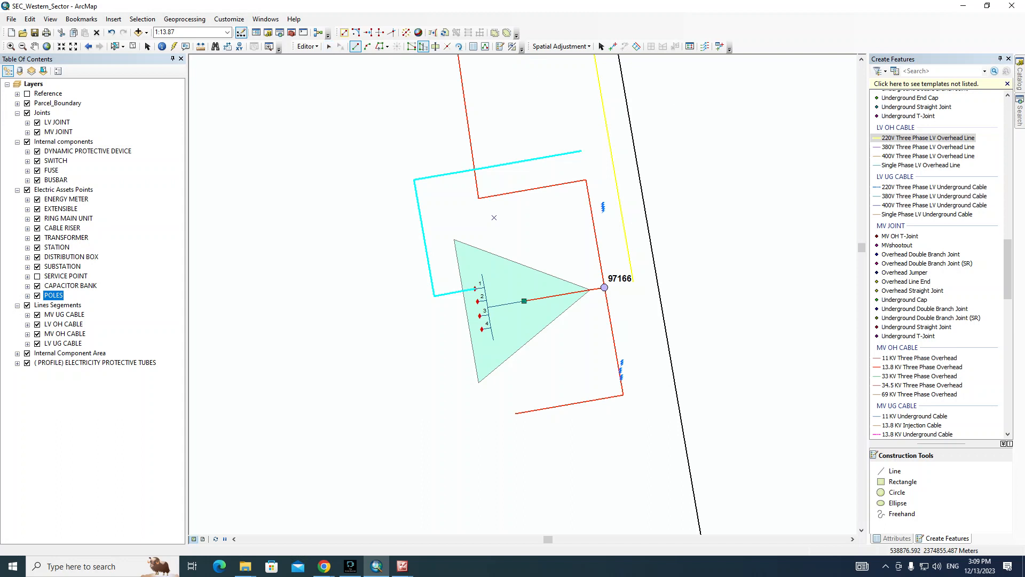
# Step: Draw a 0.3 m 220V Three Phase LV Underground Cable along the LV overhead line, starting where it crosses the MV line
pyautogui.click(899, 188)
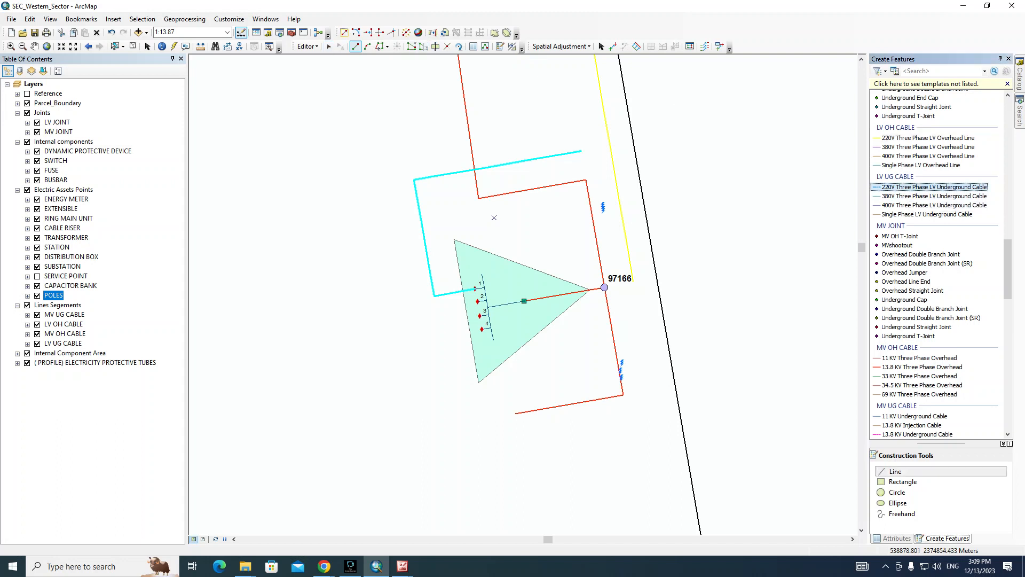
pyautogui.click(474, 168)
pyautogui.press('Escape')
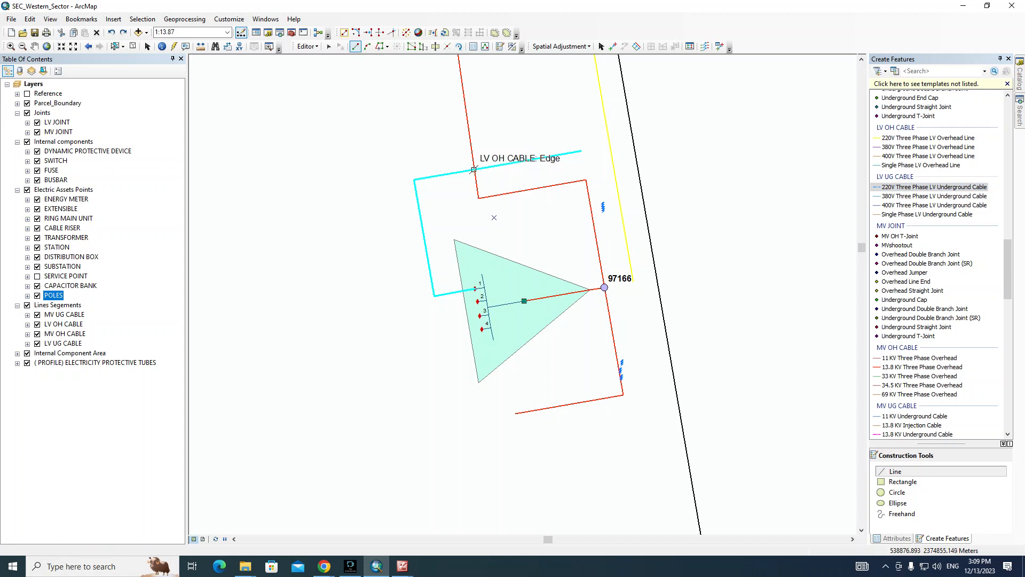
pyautogui.click(473, 170)
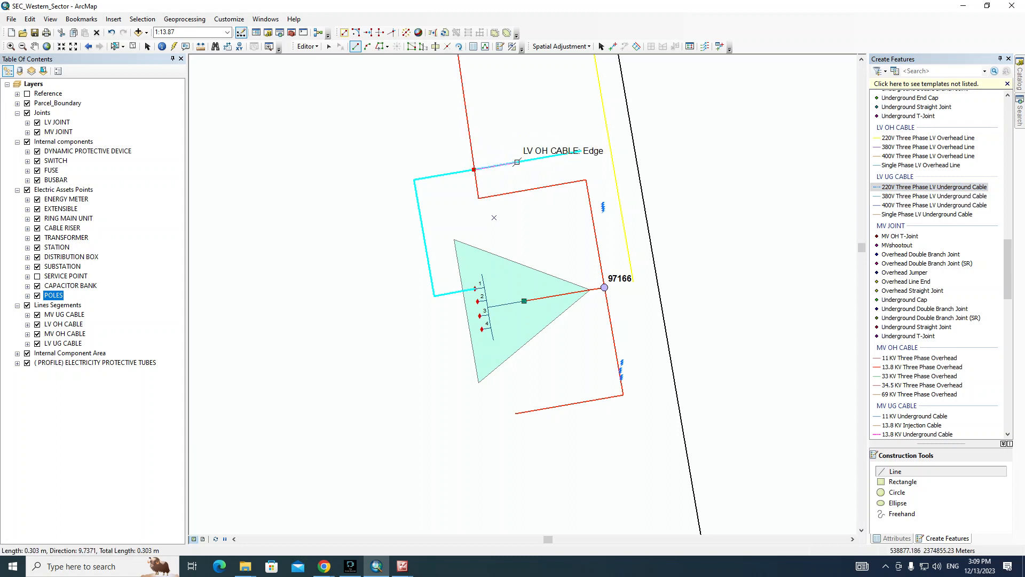
pyautogui.hotkey('ctrl', 'l')
pyautogui.write('.3')
pyautogui.press('Return')
pyautogui.click(502, 165)
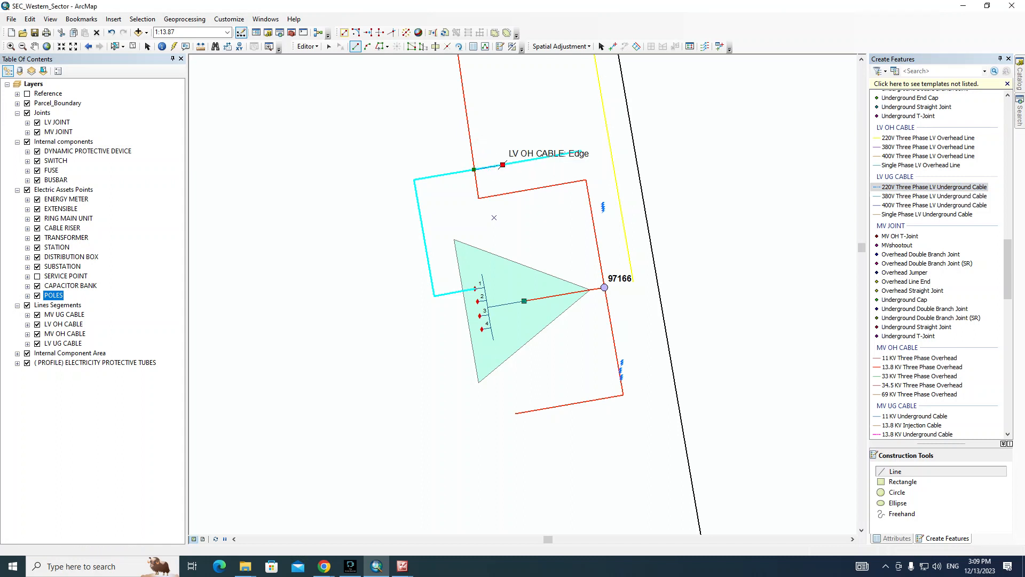
pyautogui.press('F2')
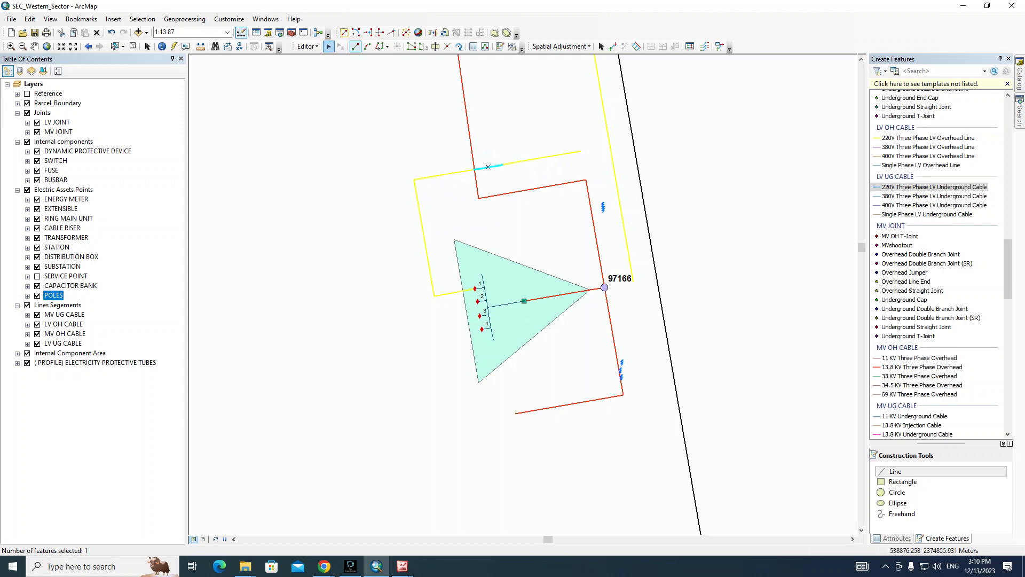
# Step: Edit the new LV overhead line's vertices to shorten it to the far end of the 0.3 m underground cable
pyautogui.click(329, 46)
pyautogui.click(555, 155)
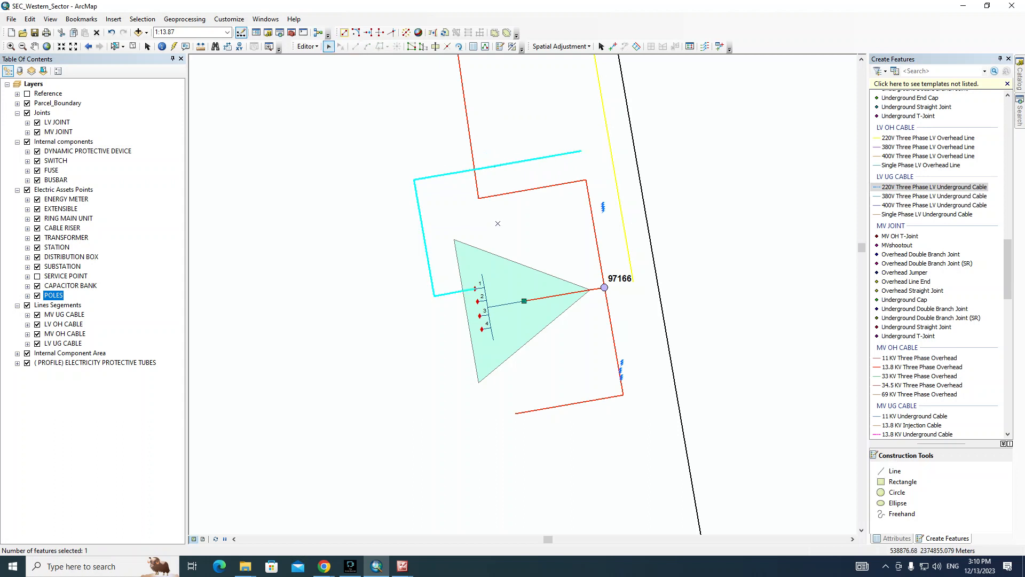
pyautogui.rightClick(556, 129)
pyautogui.click(590, 222)
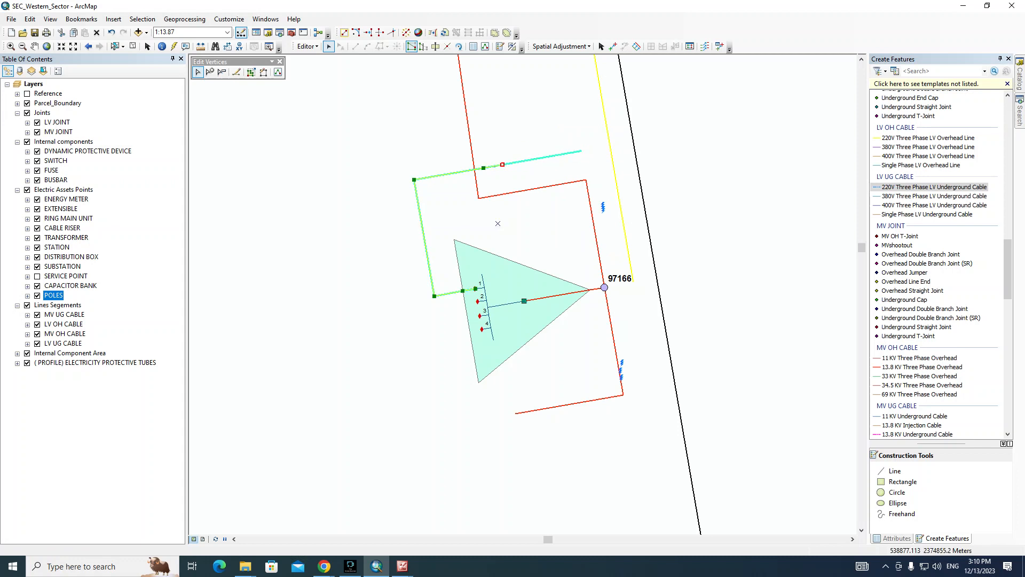
pyautogui.click(499, 166)
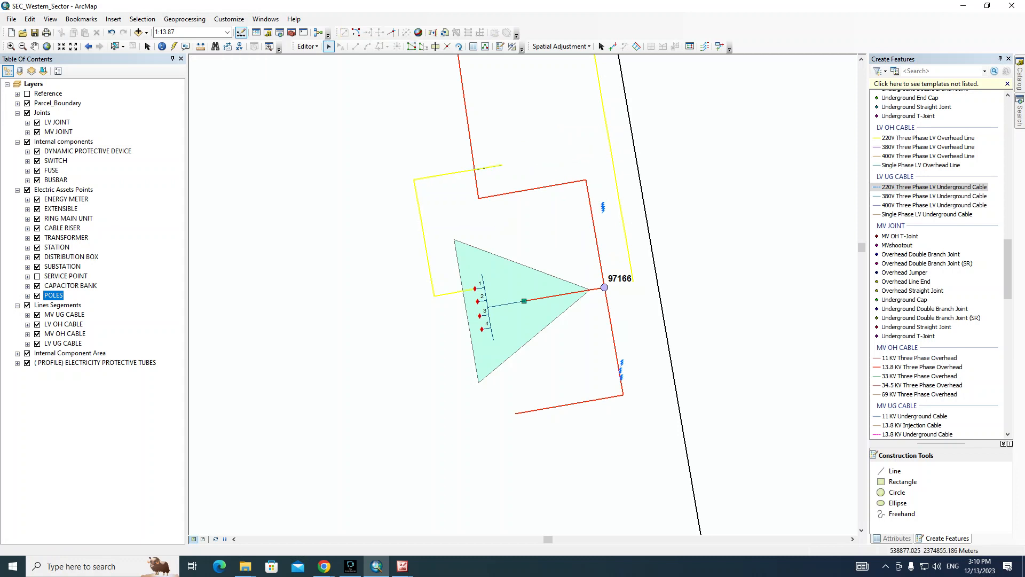
# Step: Delete the 0.3 m 220V LV underground cable drawn where the LV overhead line crosses the MV line
pyautogui.click(494, 167)
pyautogui.click(514, 187)
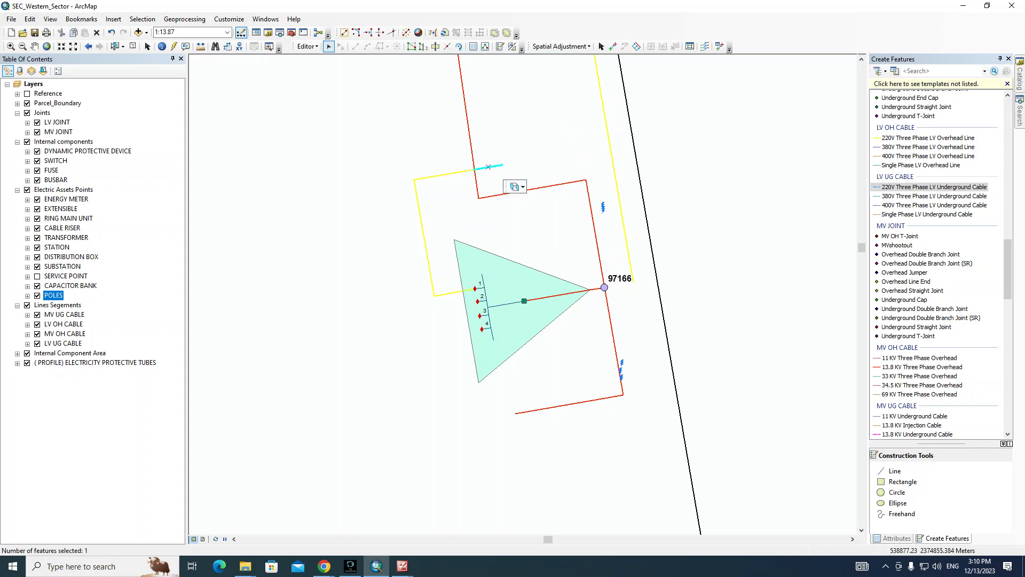
pyautogui.rightClick(522, 135)
pyautogui.click(546, 167)
# Step: Edit the long LV overhead line's vertices and move its lower end onto the free end of the substation's LV overhead line
pyautogui.doubleClick(612, 162)
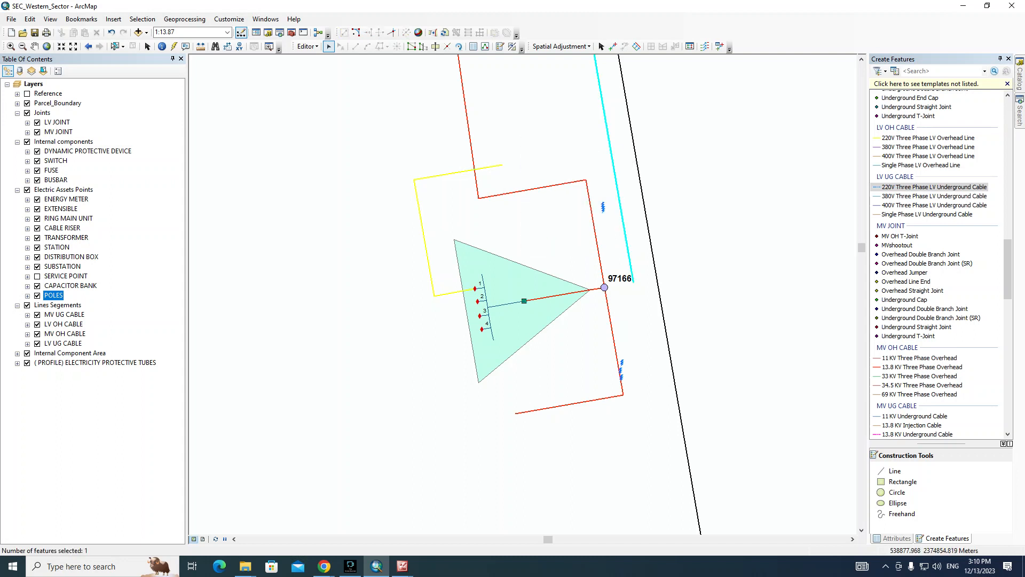
pyautogui.click(560, 139)
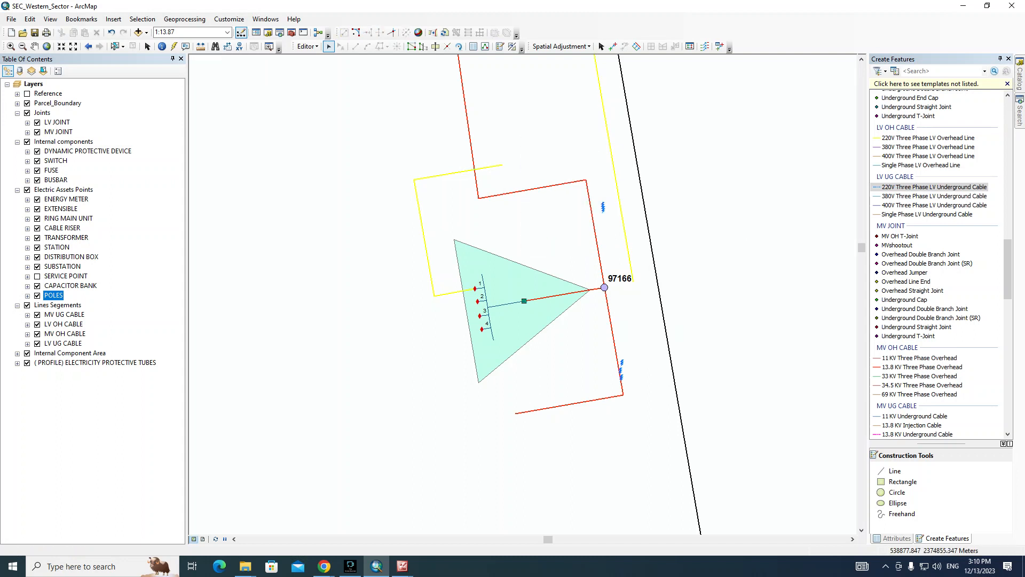
pyautogui.click(609, 141)
pyautogui.rightClick(577, 146)
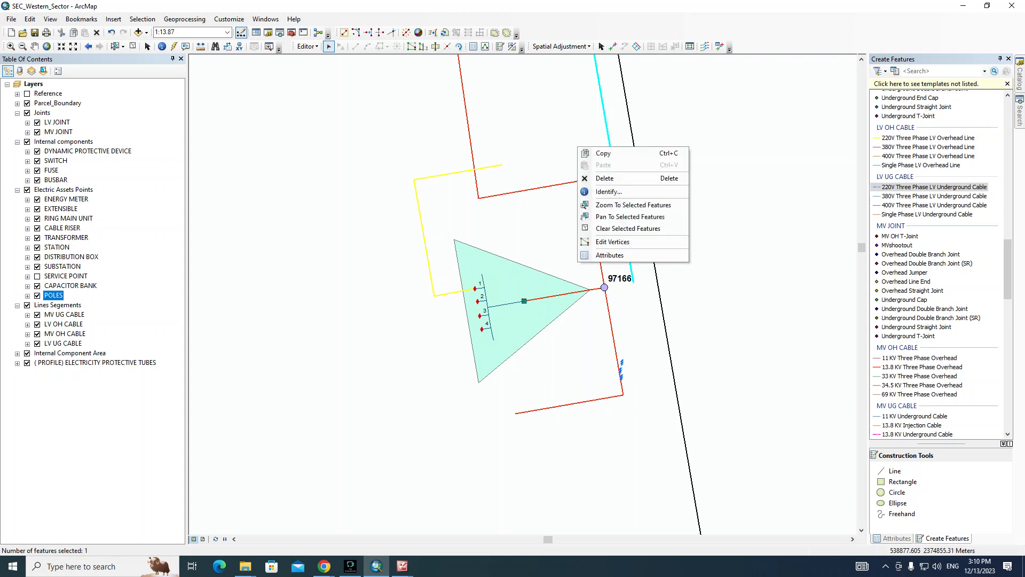
pyautogui.click(613, 241)
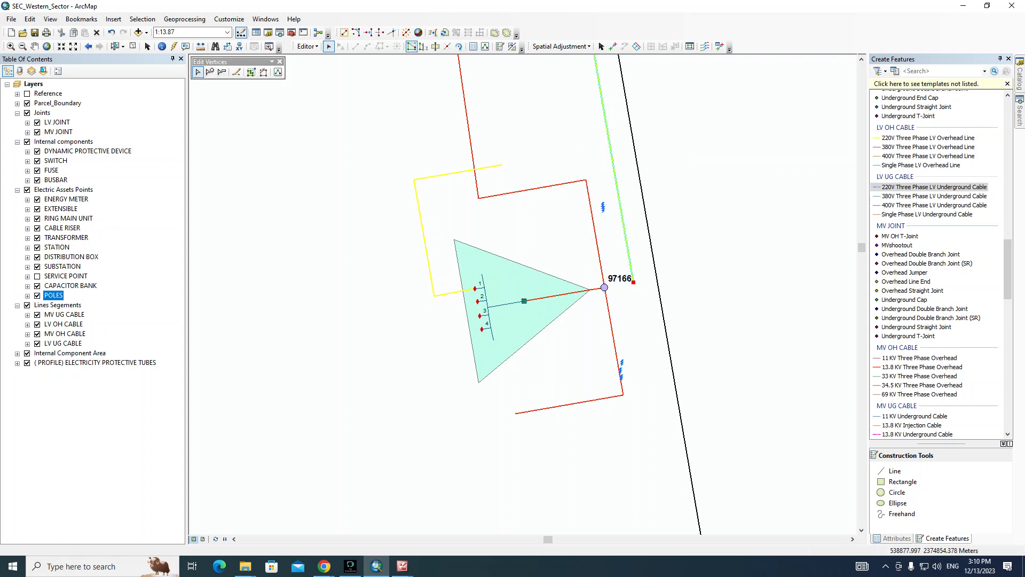
pyautogui.moveTo(633, 282)
pyautogui.mouseDown()
pyautogui.moveTo(547, 155)
pyautogui.moveTo(502, 165)
pyautogui.moveTo(524, 247)
pyautogui.mouseUp()
# Step: Merge the two connected LV overhead lines into a single line
pyautogui.click(494, 155)
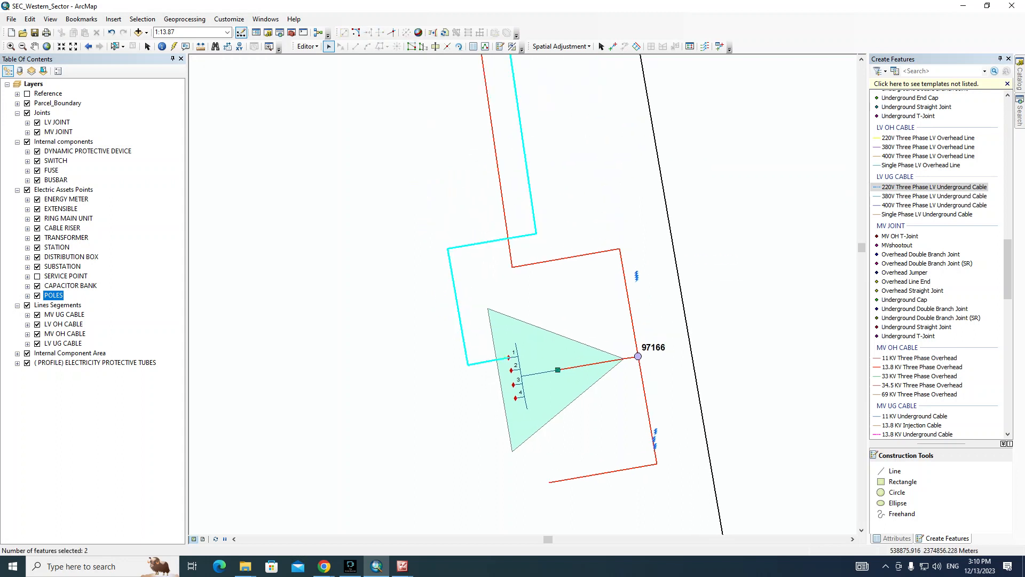
pyautogui.click(308, 46)
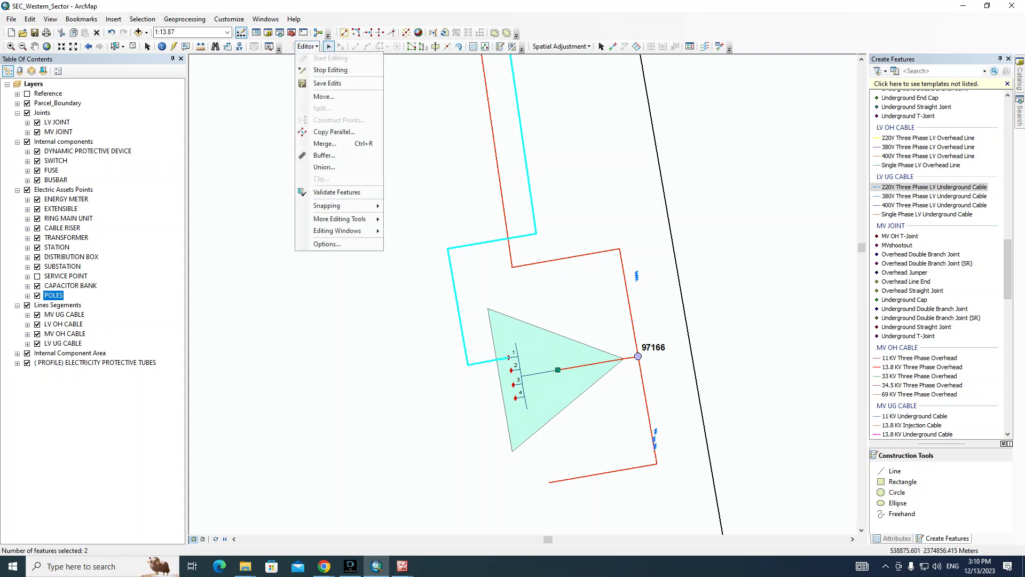
pyautogui.click(324, 144)
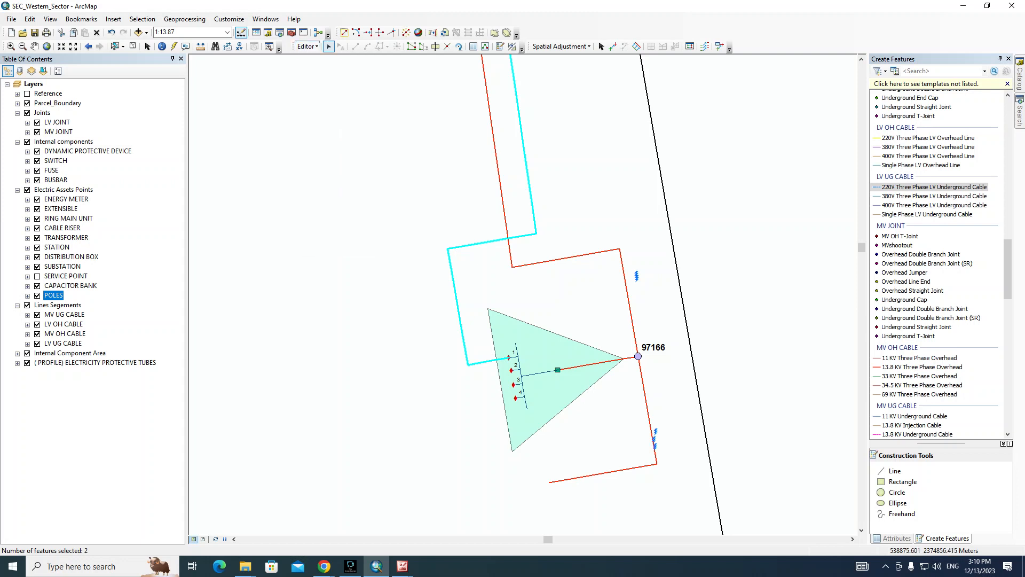
pyautogui.press('Return')
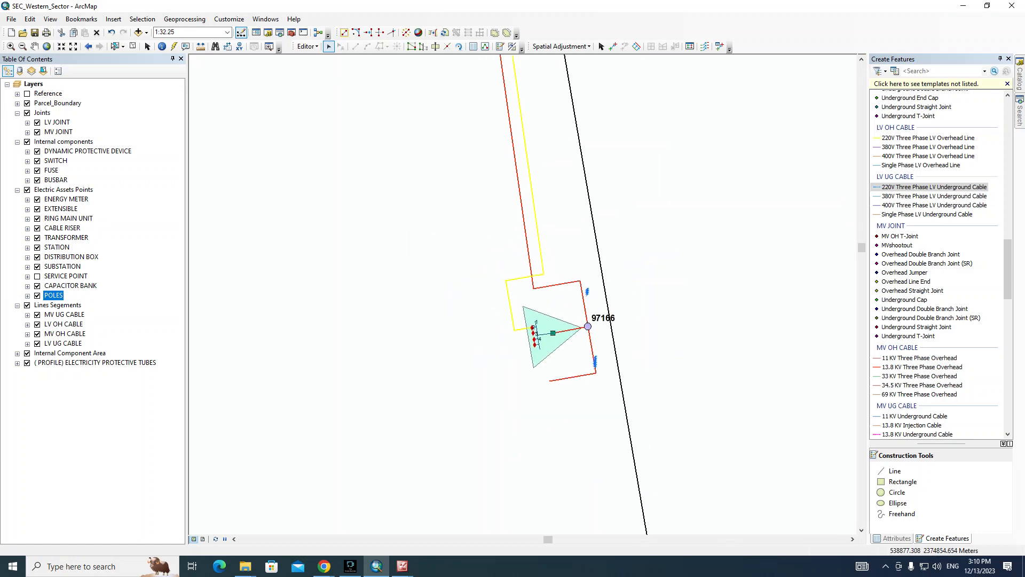
# Step: Browse back to photo SS_300031_1_01OV_02 and examine how the cables rise up the poles and connect to the overhead lines
pyautogui.hotkey('alt', 'Tab')
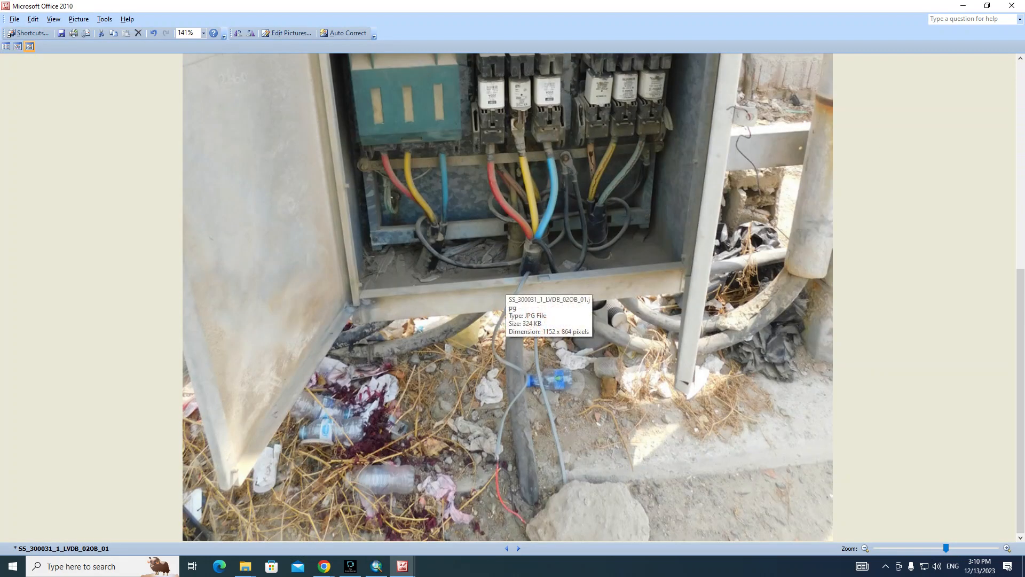
pyautogui.click(506, 548)
pyautogui.click(506, 548)
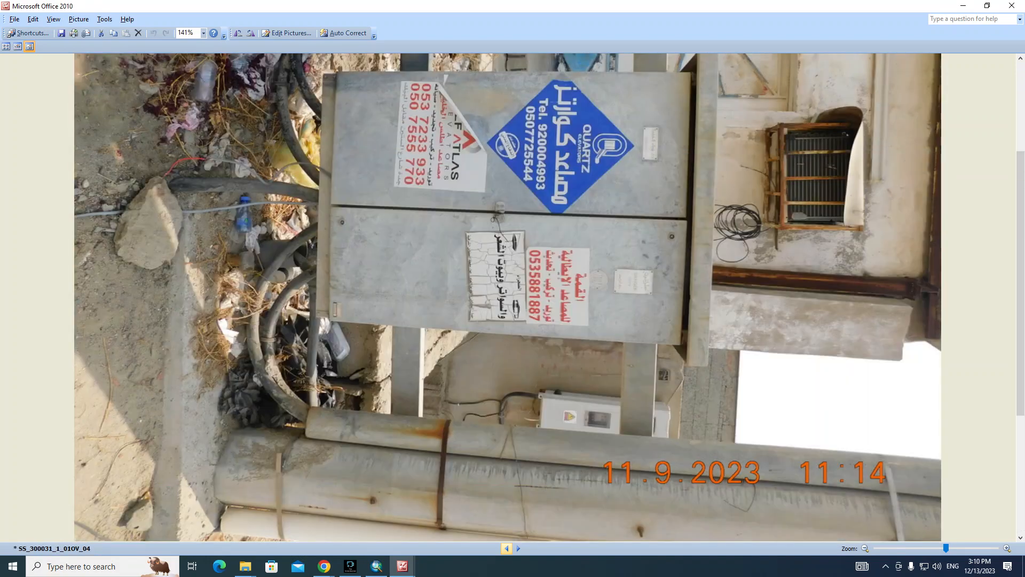
pyautogui.click(506, 548)
pyautogui.click(506, 548)
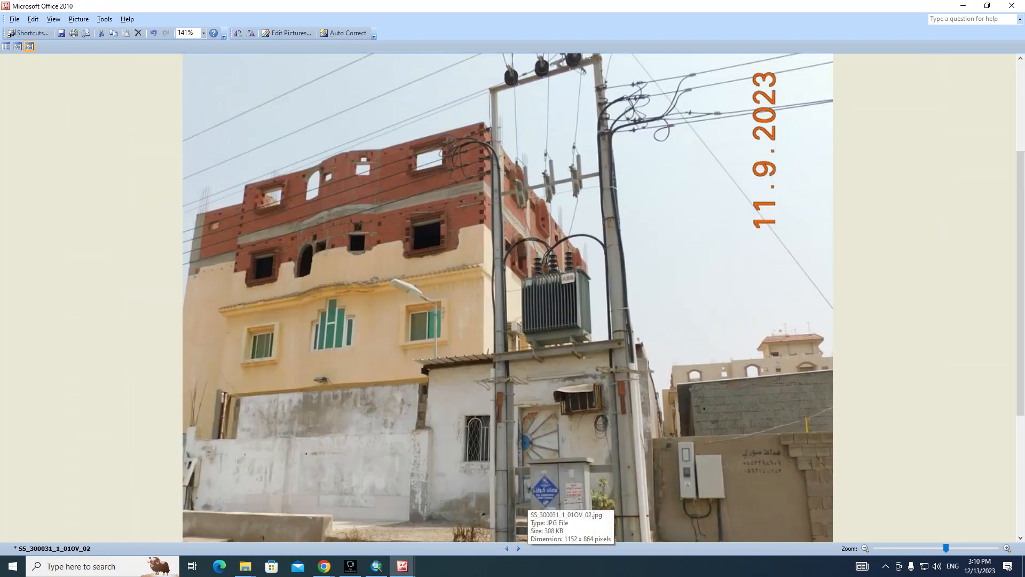
pyautogui.scroll(-5, 507, 298)
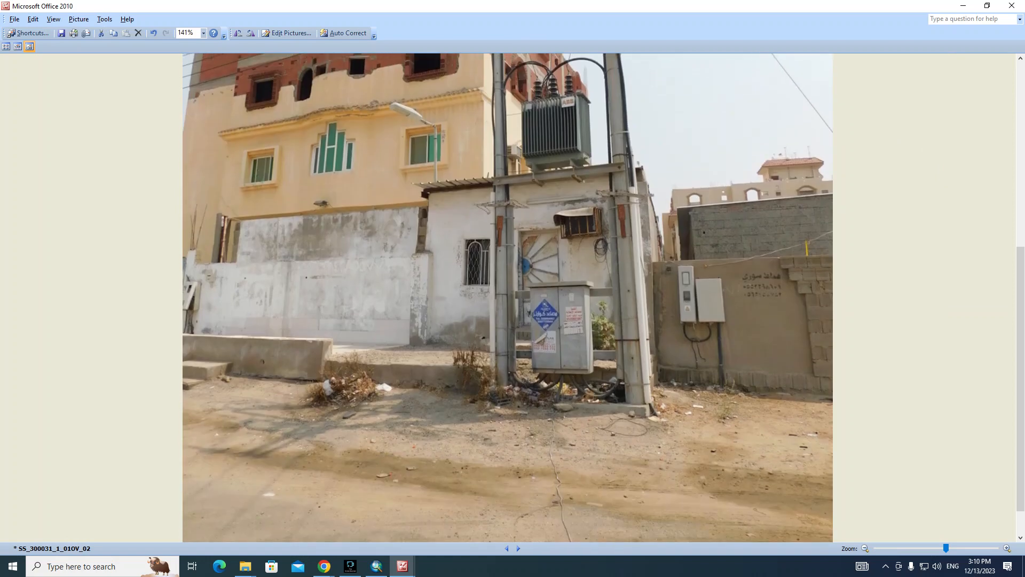
pyautogui.scroll(4, 507, 297)
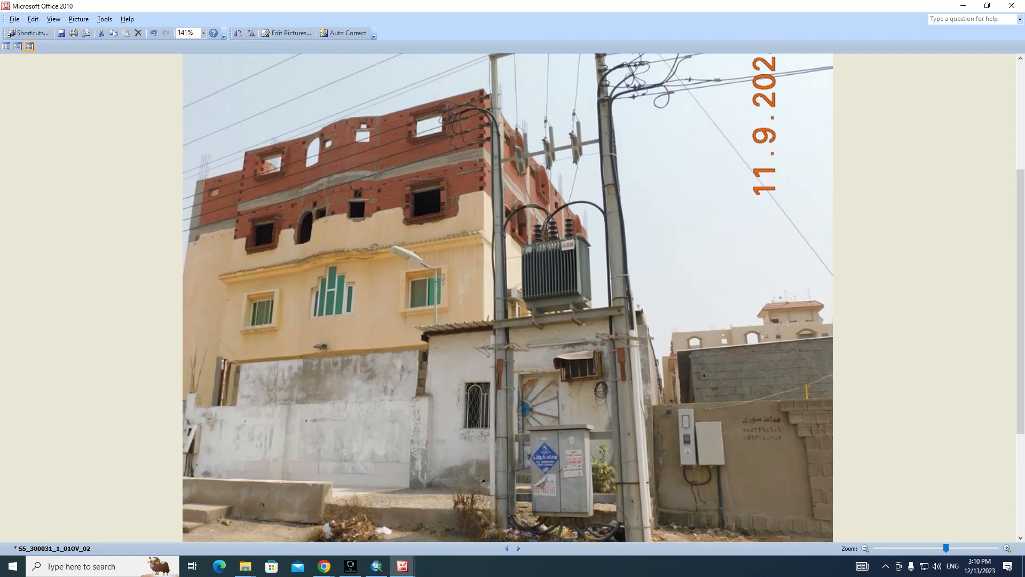
pyautogui.scroll(-1, 508, 298)
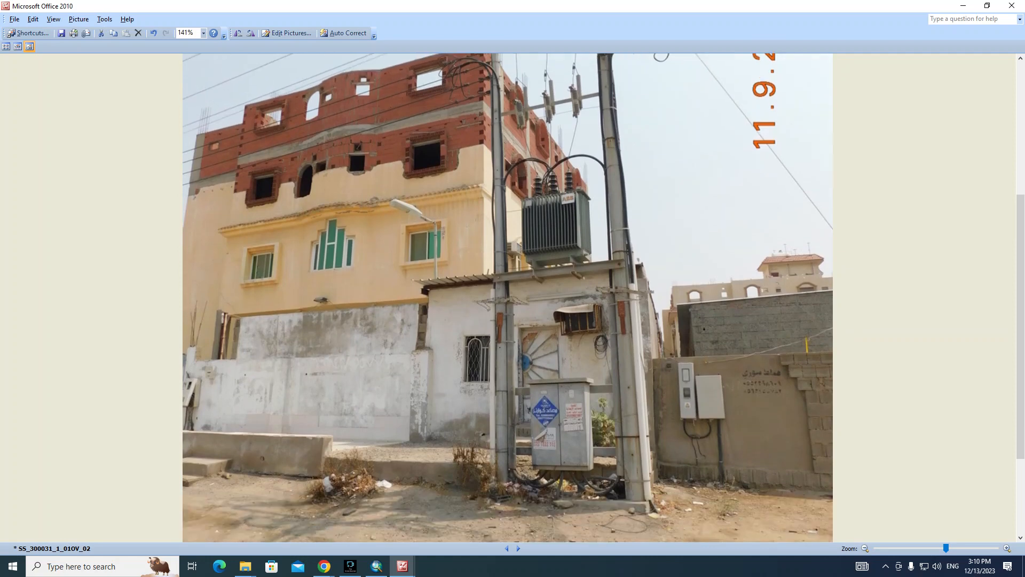
pyautogui.scroll(2, 508, 298)
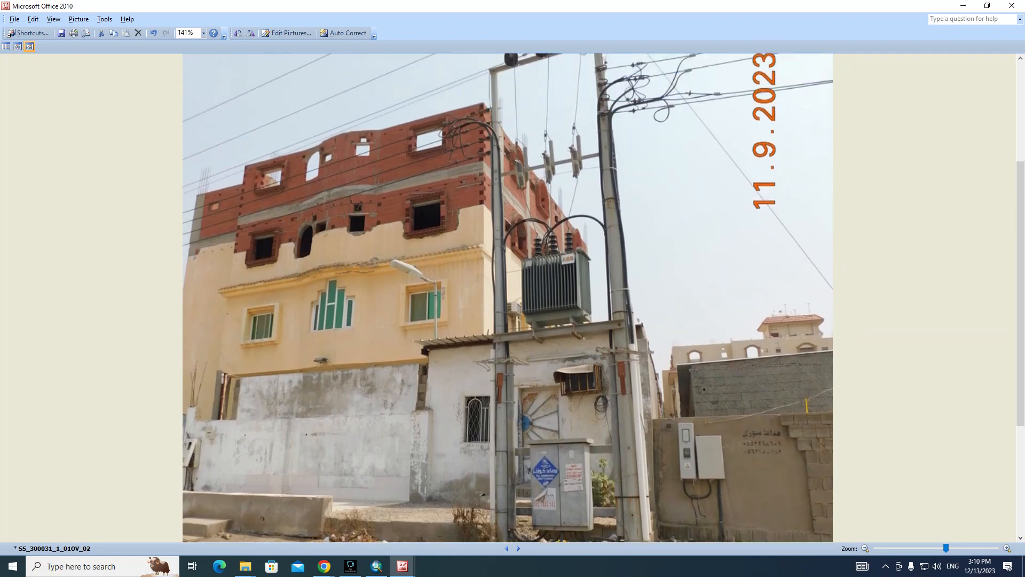
pyautogui.scroll(1, 508, 298)
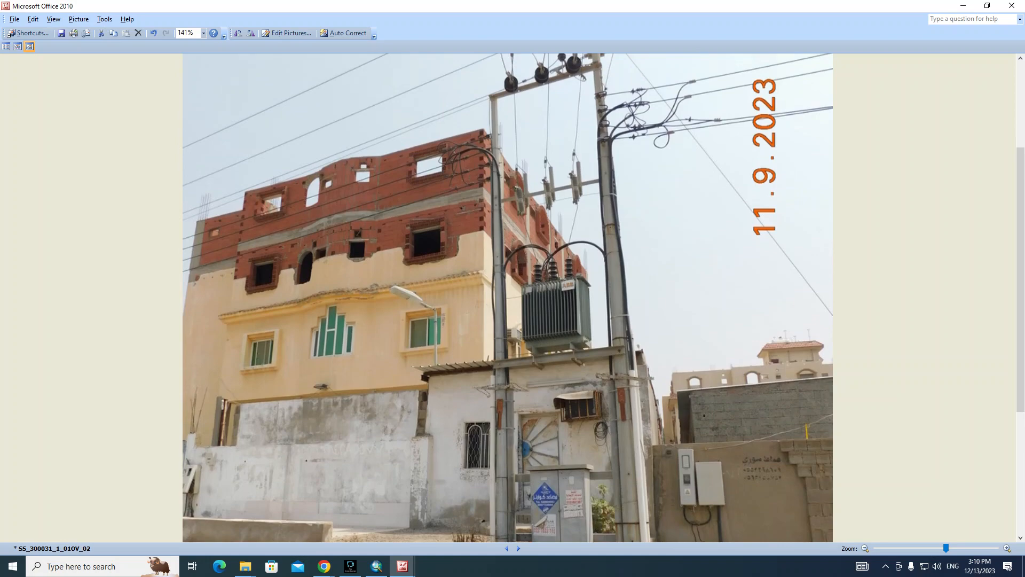
pyautogui.hotkey('alt', 'Tab')
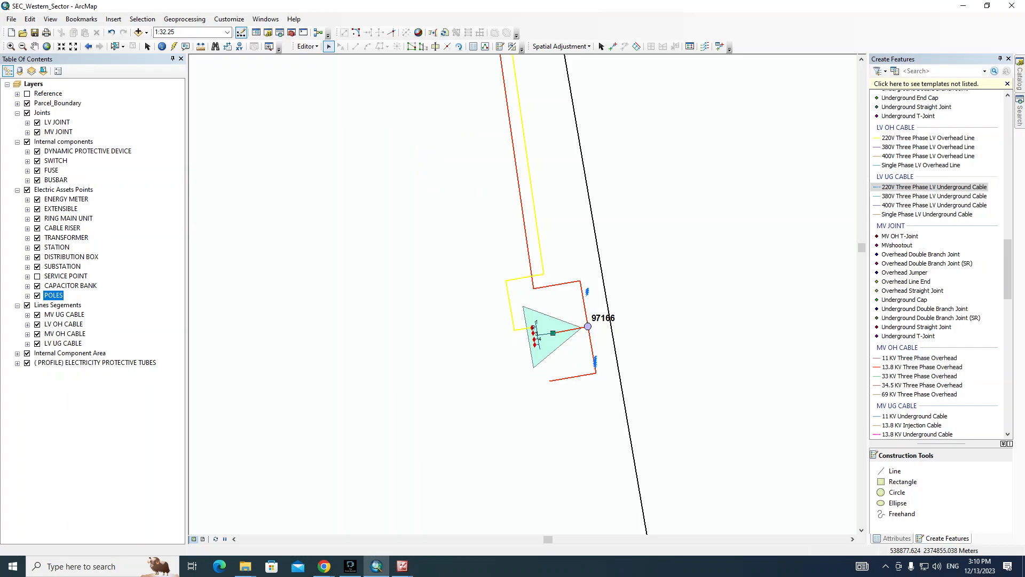
# Step: In ArcMap, move one cable riser from beside the MV line's upper corner to beside the LV overhead line's corner
pyautogui.click(587, 291)
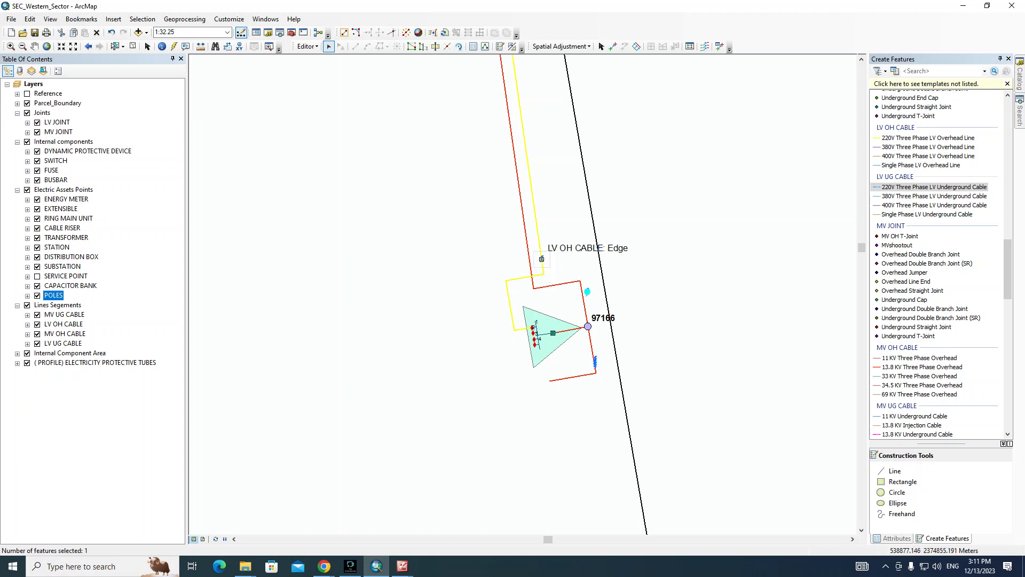
pyautogui.click(549, 255)
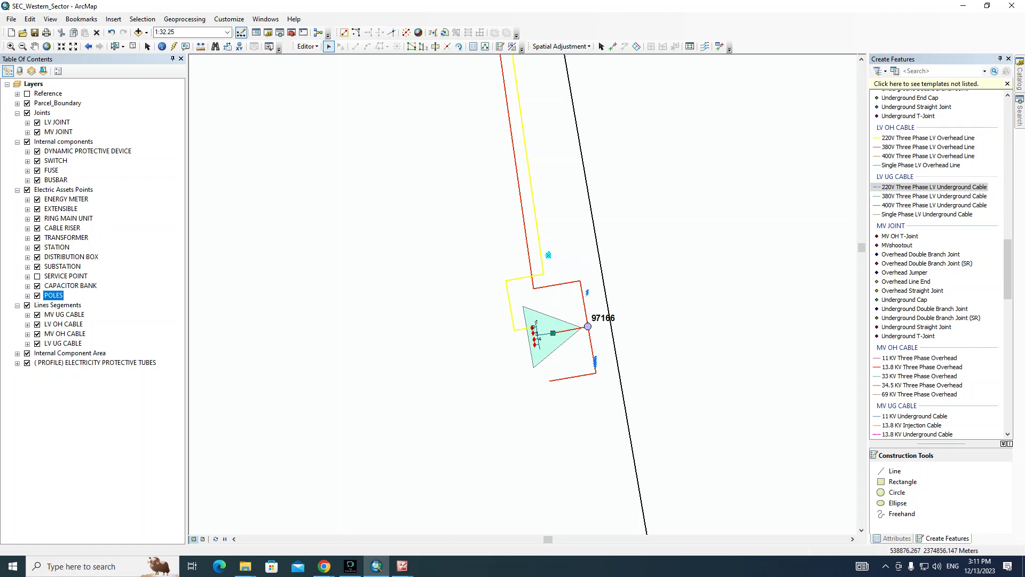
pyautogui.press('z')
pyautogui.moveTo(492, 214); pyautogui.dragTo(624, 330)
pyautogui.click(582, 272)
# Step: Compare the pole-top cable connections in photo SS_300031_1_01OV_02 with the cable riser and LV overhead line on the map
pyautogui.hotkey('alt', 'Tab')
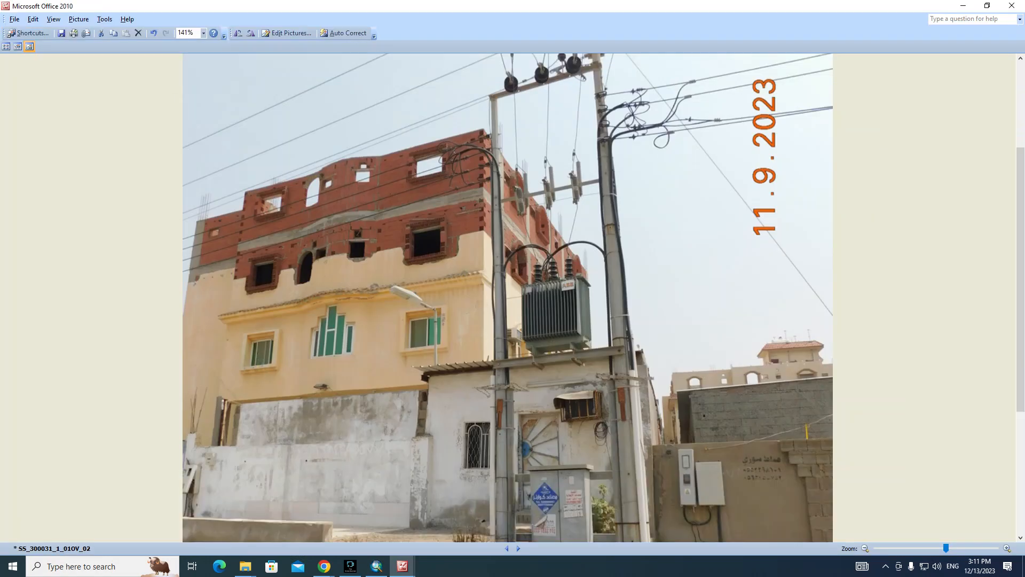
pyautogui.hotkey('alt', 'Tab')
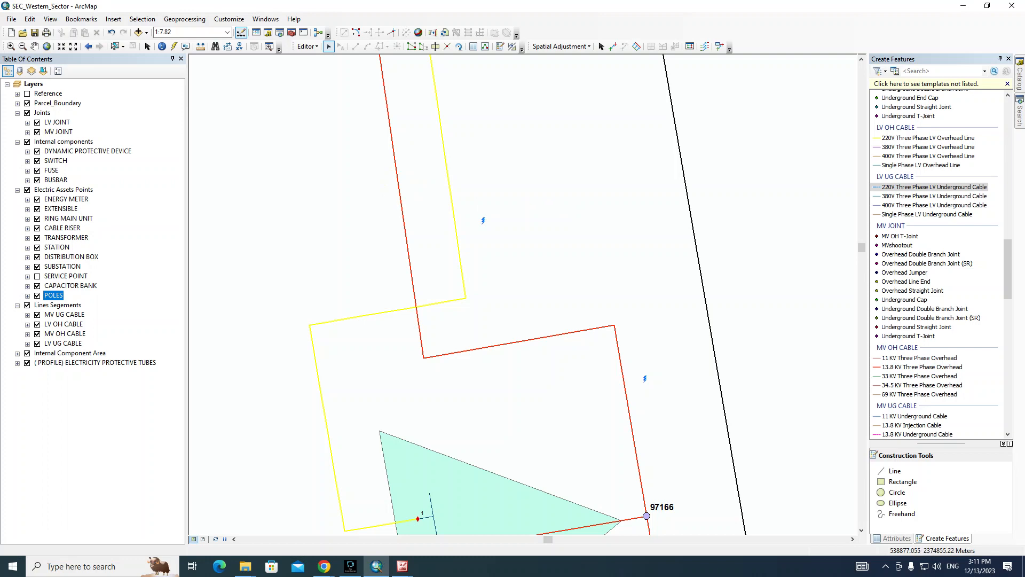
pyautogui.hotkey('alt', 'Tab')
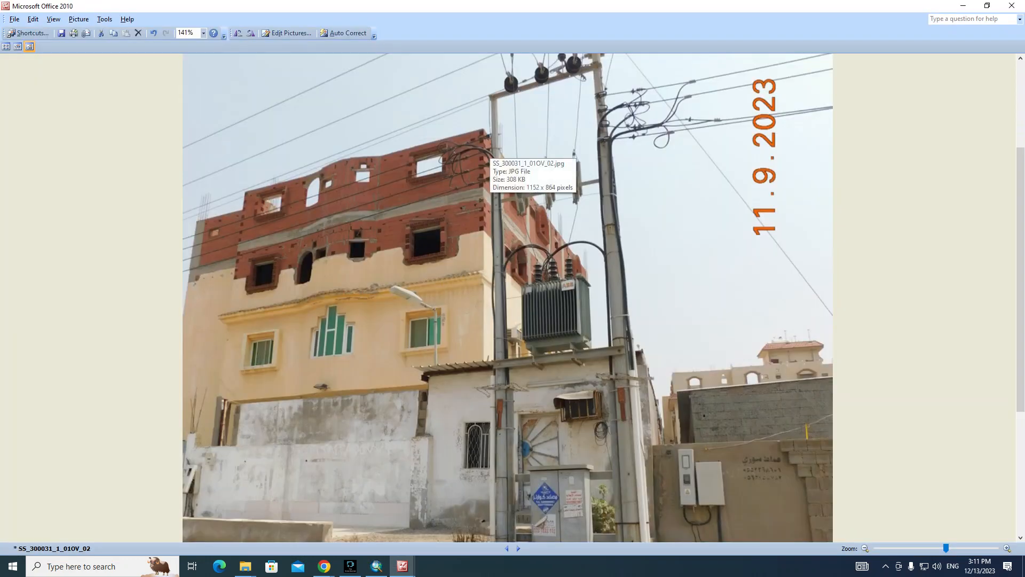
pyautogui.hotkey('alt', 'Tab')
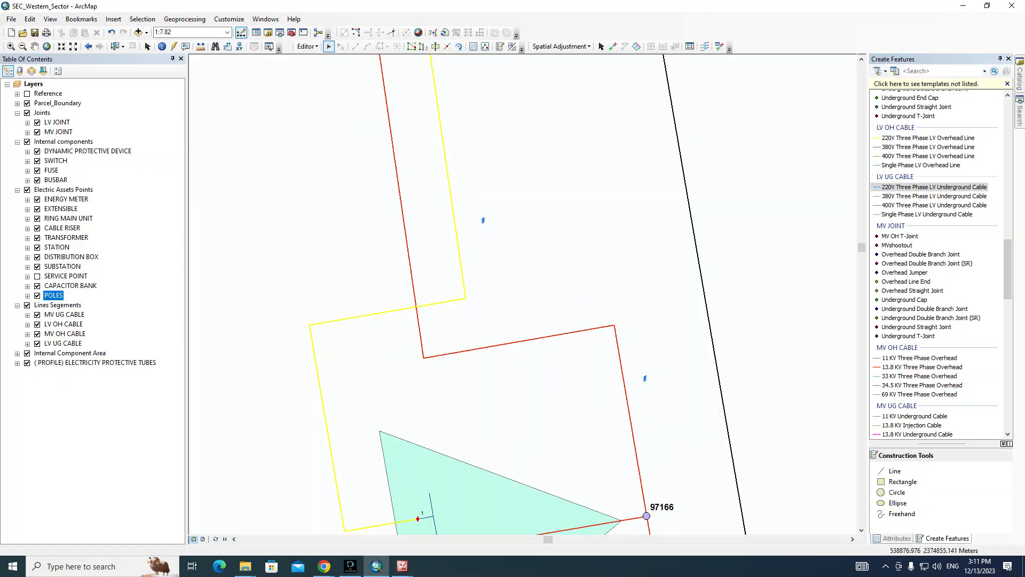
pyautogui.hotkey('alt', 'Tab')
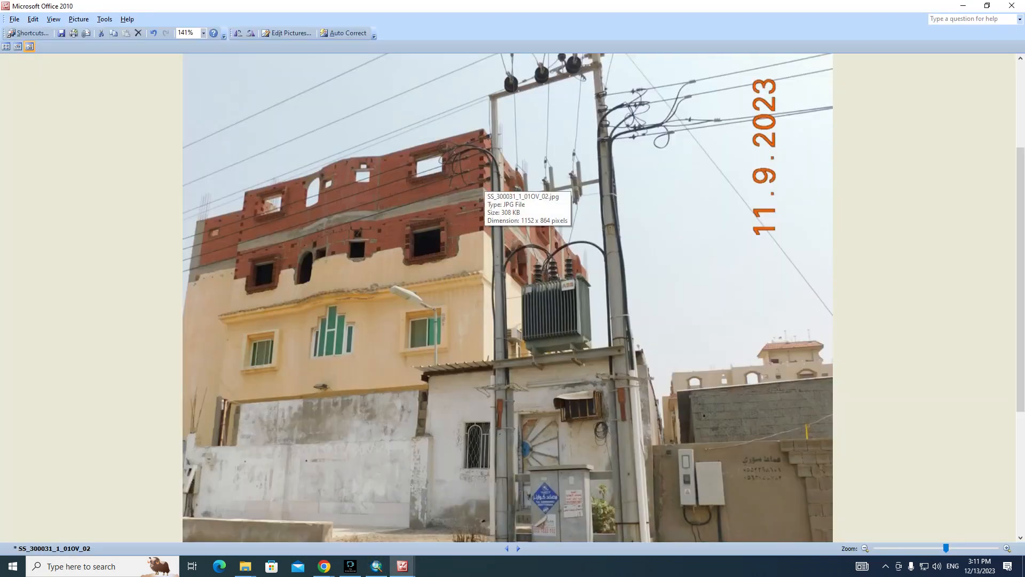
pyautogui.hotkey('alt', 'Tab')
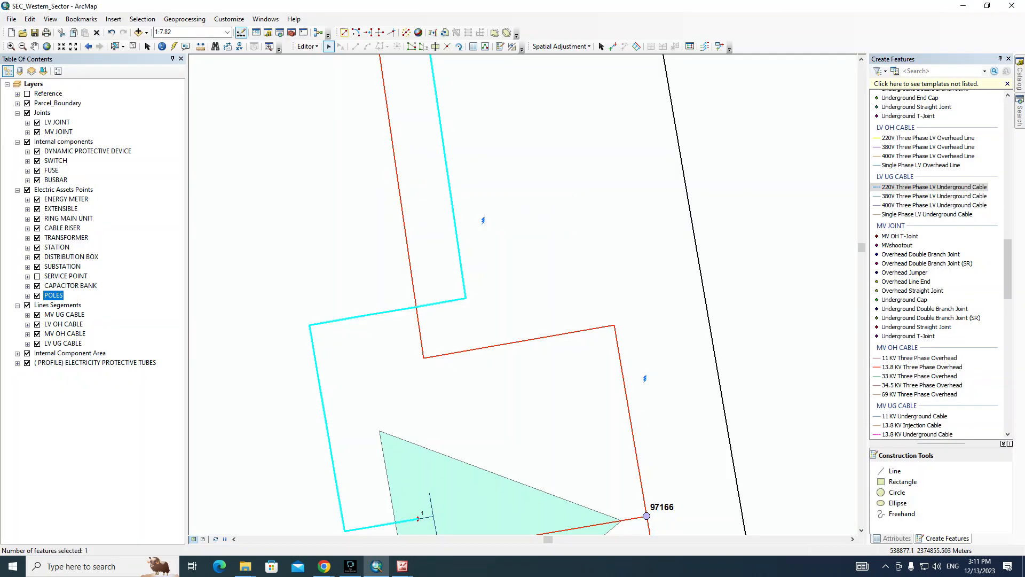
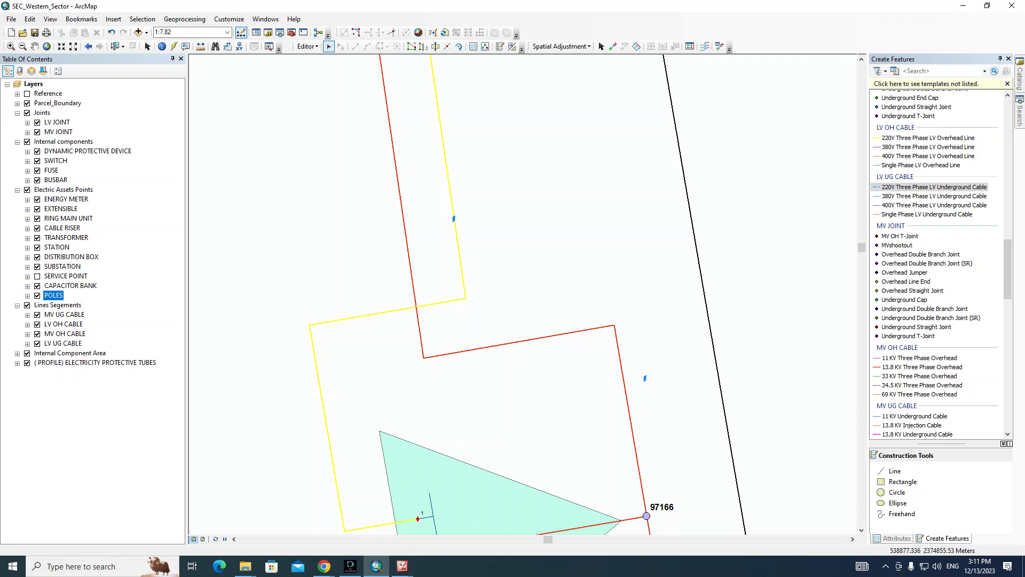
# Step: Inspect the LV overhead line's route from the substation along the MV line and parcel boundary
pyautogui.scroll(2, 523, 288)
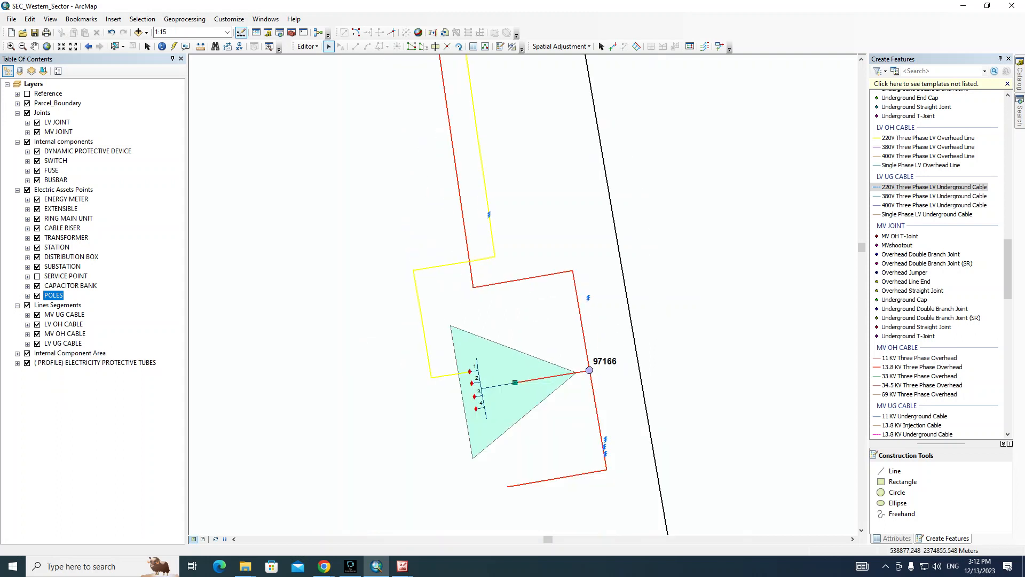
pyautogui.scroll(1, 617, 350)
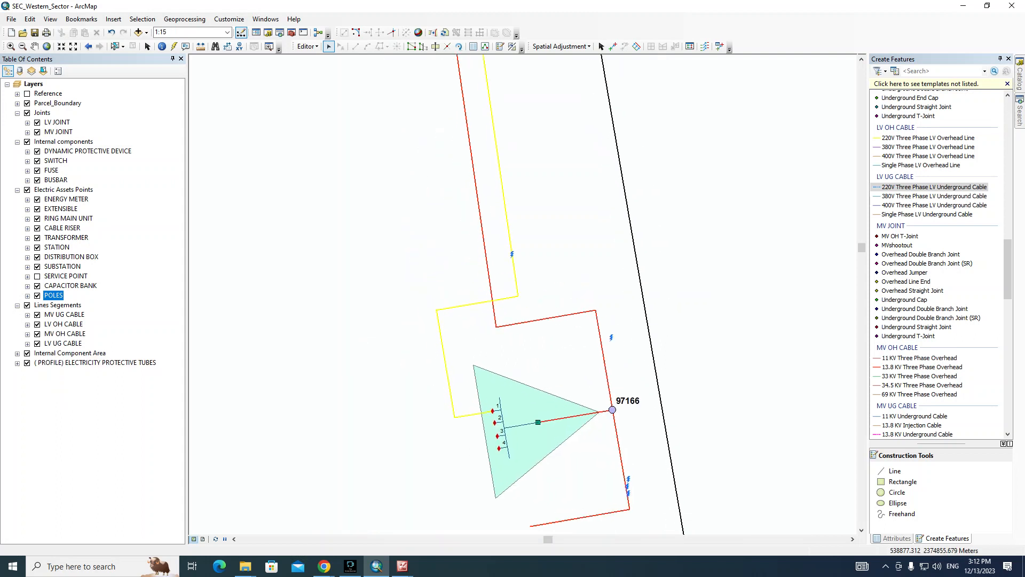
pyautogui.moveTo(626, 406); pyautogui.dragTo(609, 363)
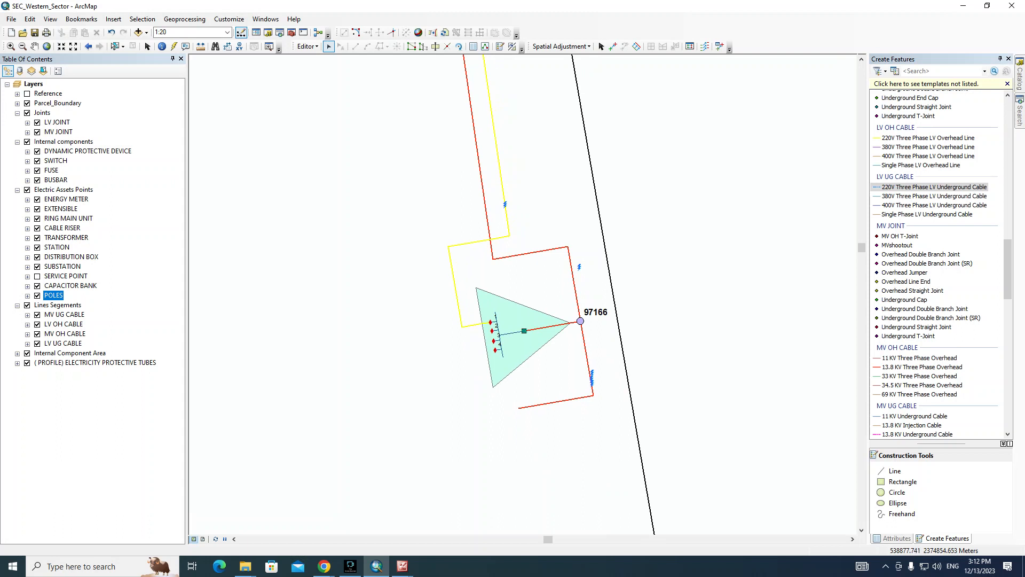
pyautogui.scroll(-4, 554, 282)
pyautogui.moveTo(499, 156); pyautogui.dragTo(494, 350)
pyautogui.moveTo(470, 144); pyautogui.dragTo(494, 347)
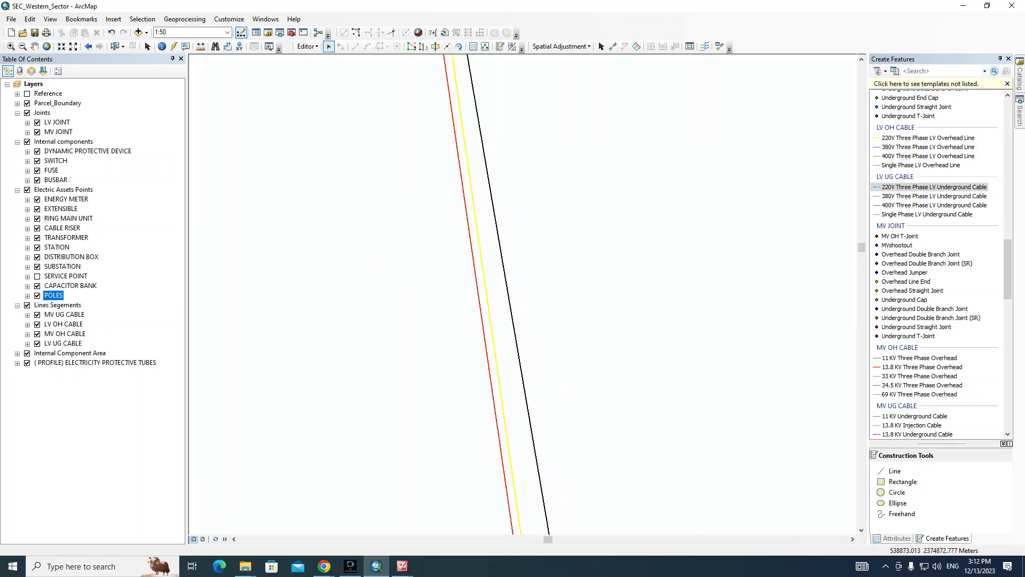
pyautogui.moveTo(464, 144); pyautogui.dragTo(496, 348)
# Step: Check the pole photo and the in-call messages in Google Meet, and return to the map in ArcMap
pyautogui.click(402, 566)
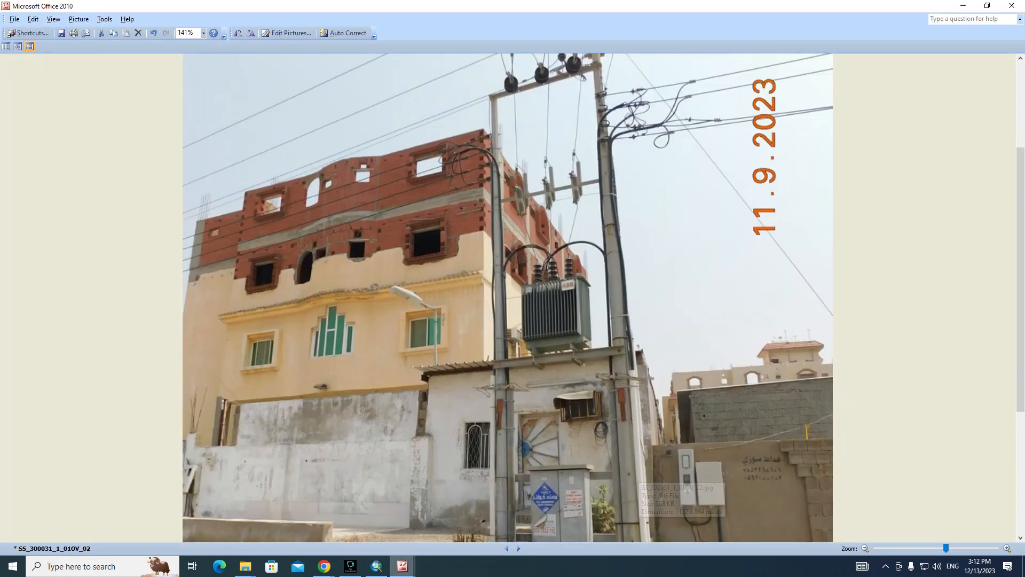
pyautogui.click(261, 514)
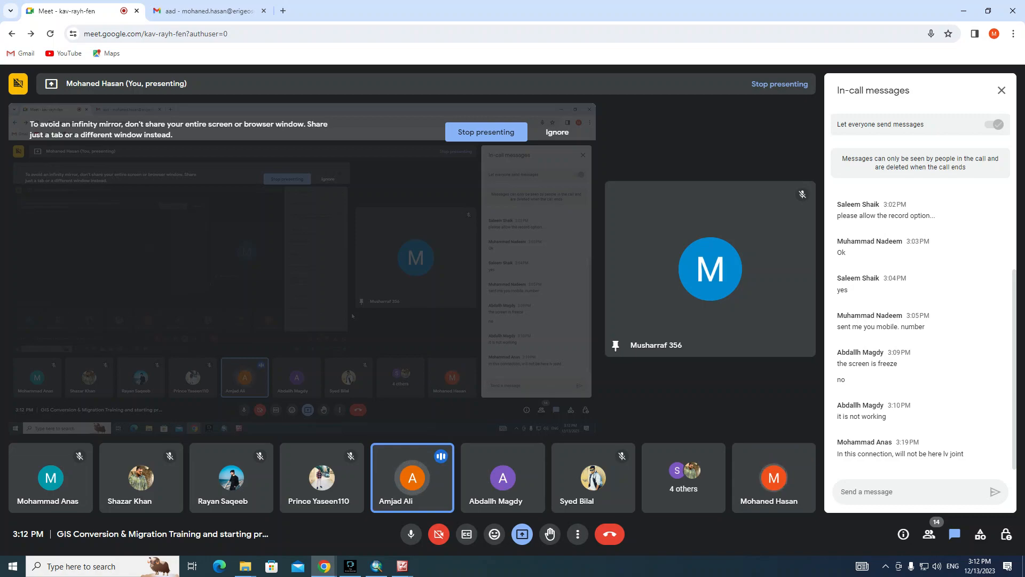
pyautogui.hotkey('alt', 'Tab')
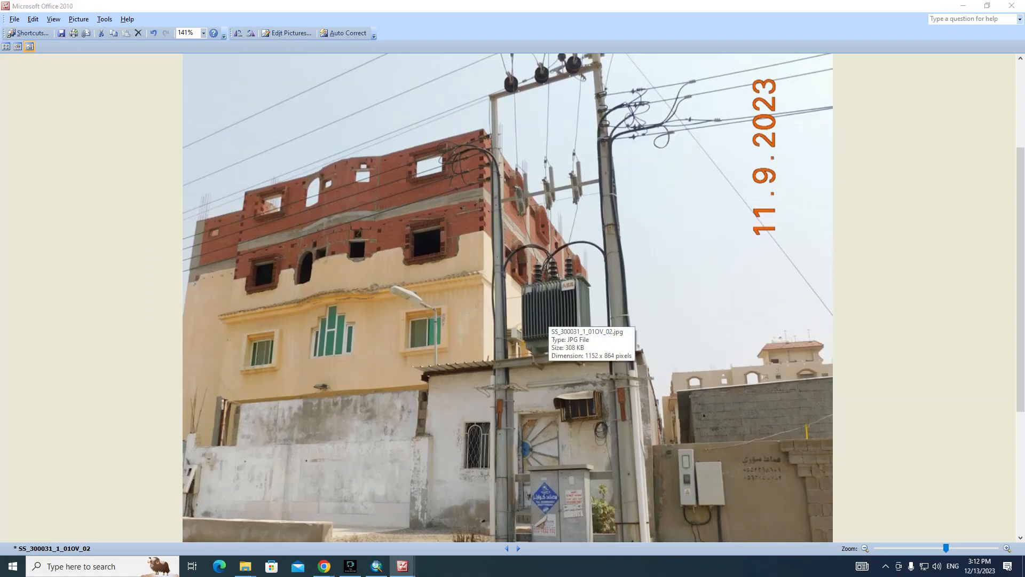
pyautogui.hotkey('alt', 'Tab')
pyautogui.hotkey('alt', 'Tab')
pyautogui.hotkey('alt', 'Tab')
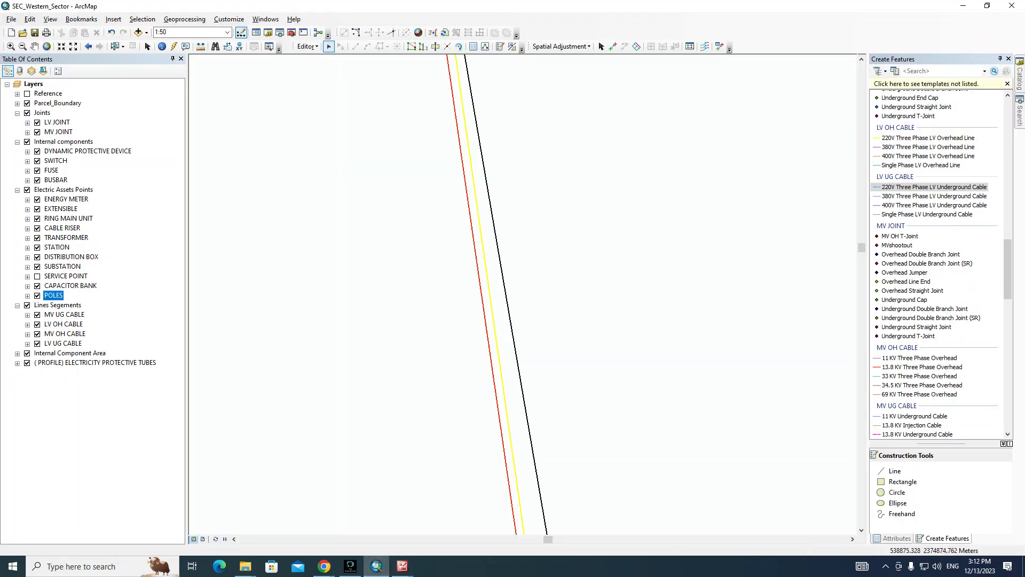
# Step: Compare the lines and cable risers around pole 97166 on the map with the pole-top connections in photo SS_300031_1_01OV_02
pyautogui.moveTo(517, 422); pyautogui.dragTo(526, 187)
pyautogui.moveTo(555, 417); pyautogui.dragTo(514, 293)
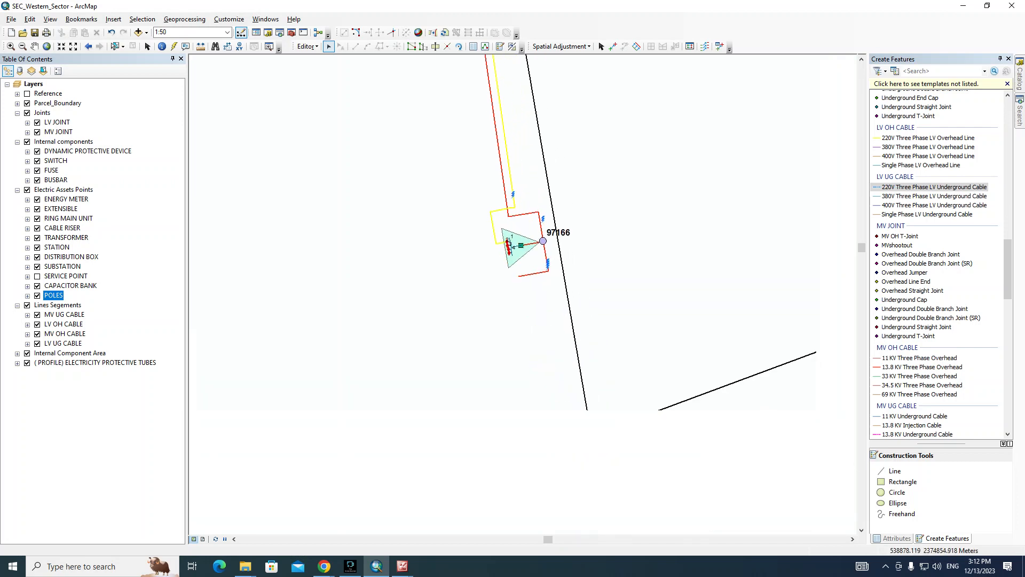
pyautogui.moveTo(419, 142); pyautogui.dragTo(633, 368)
pyautogui.hotkey('alt', 'Tab')
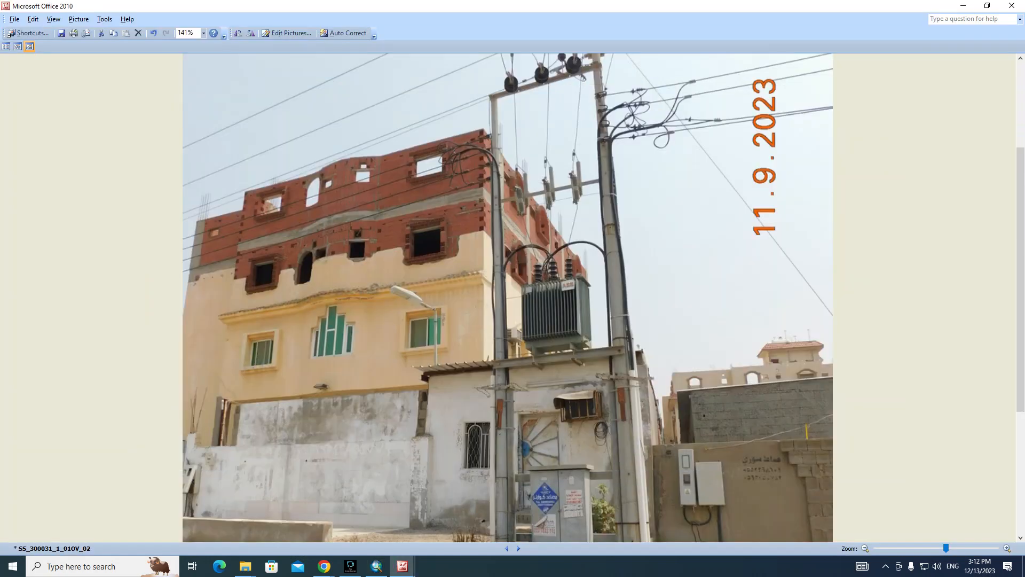
pyautogui.scroll(3, 533, 213)
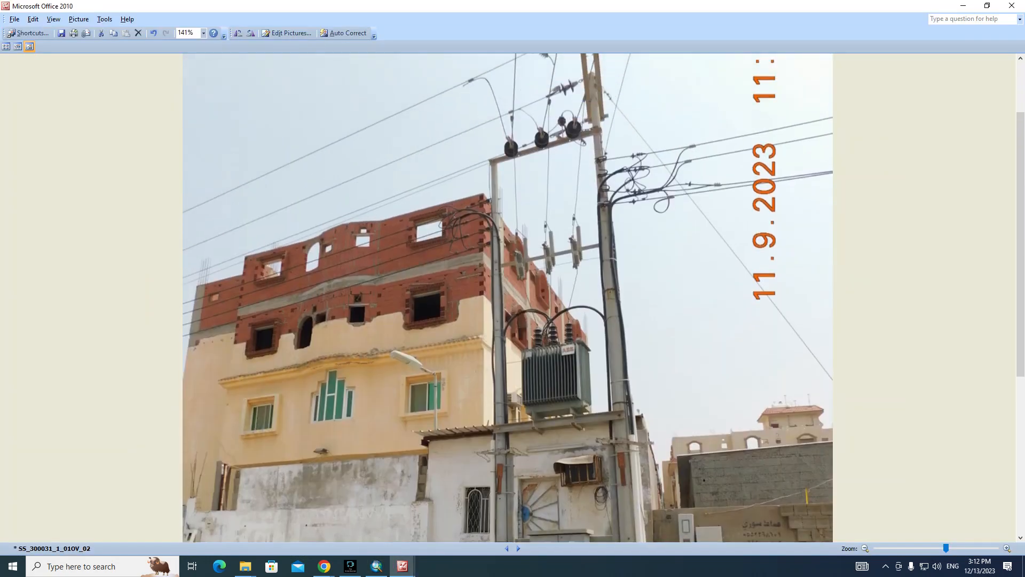
pyautogui.scroll(2, 508, 297)
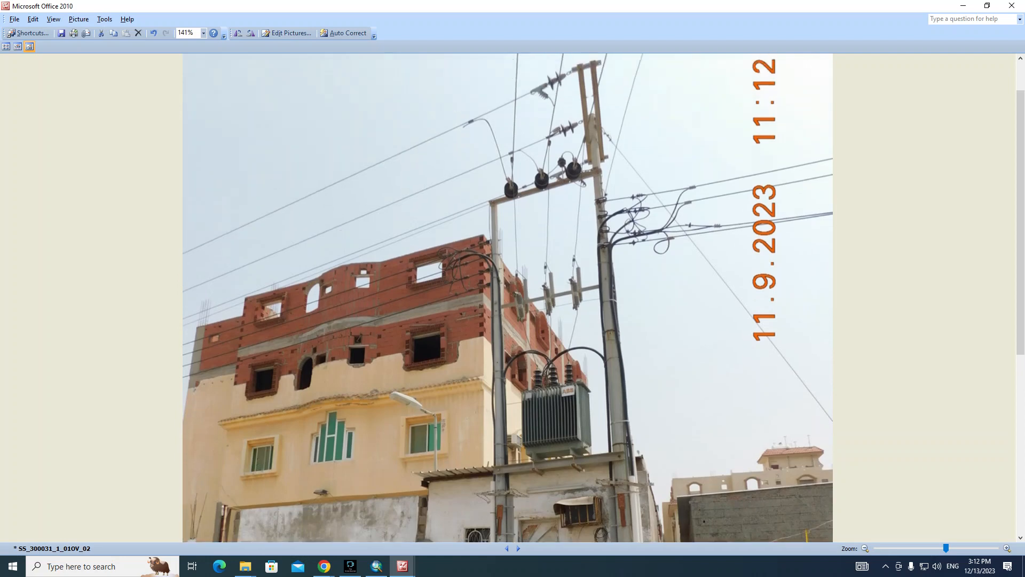
pyautogui.hotkey('alt', 'Tab')
pyautogui.hotkey('alt', 'Tab')
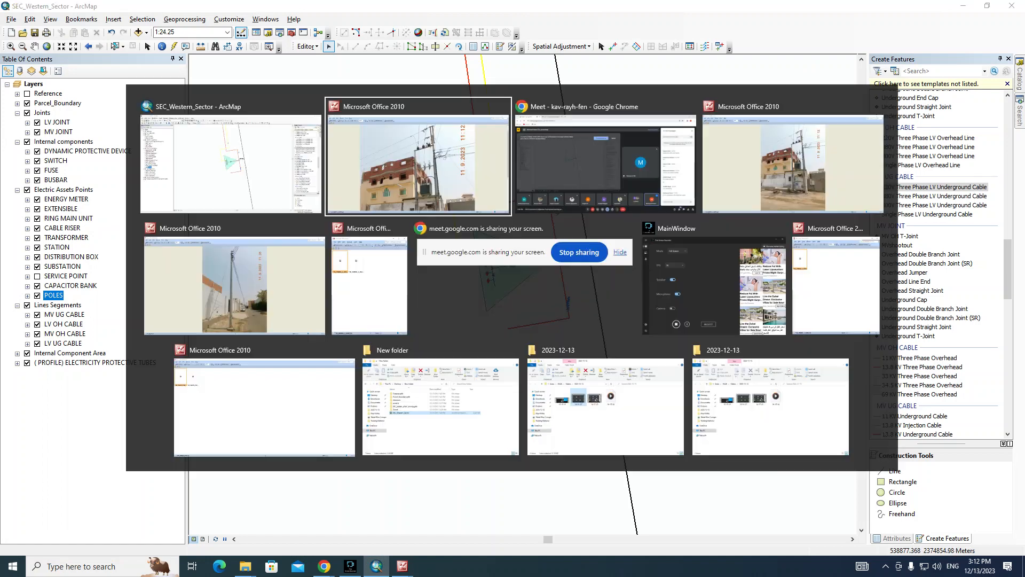
pyautogui.scroll(-2, 508, 298)
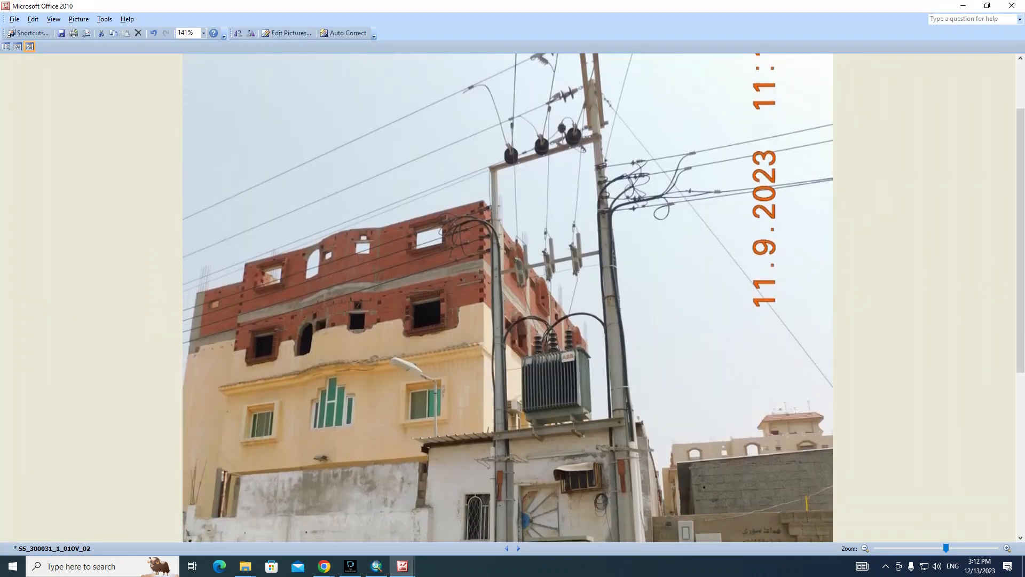
pyautogui.hotkey('alt', 'Tab')
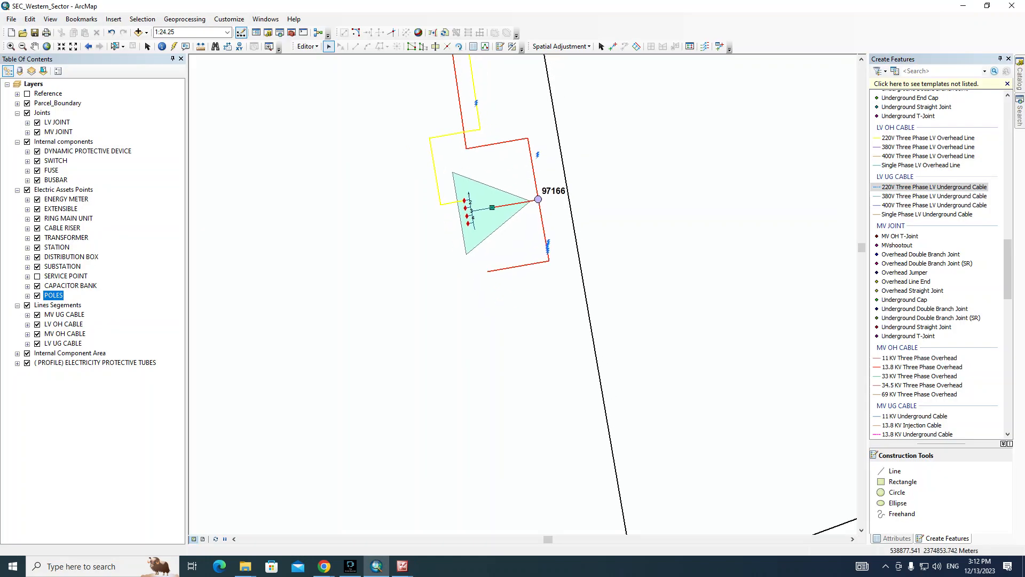
pyautogui.hotkey('alt', 'Tab')
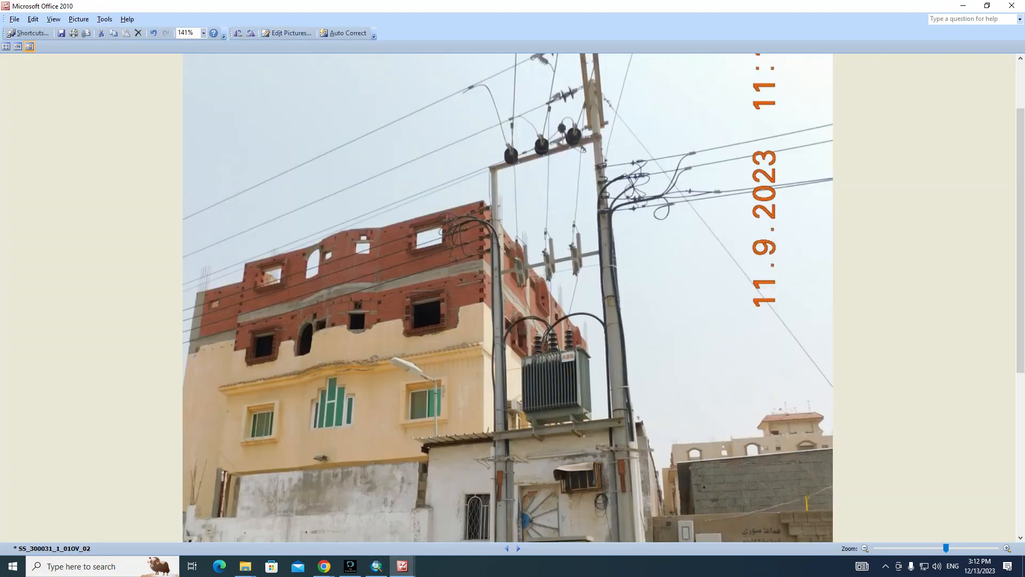
pyautogui.scroll(3, 507, 298)
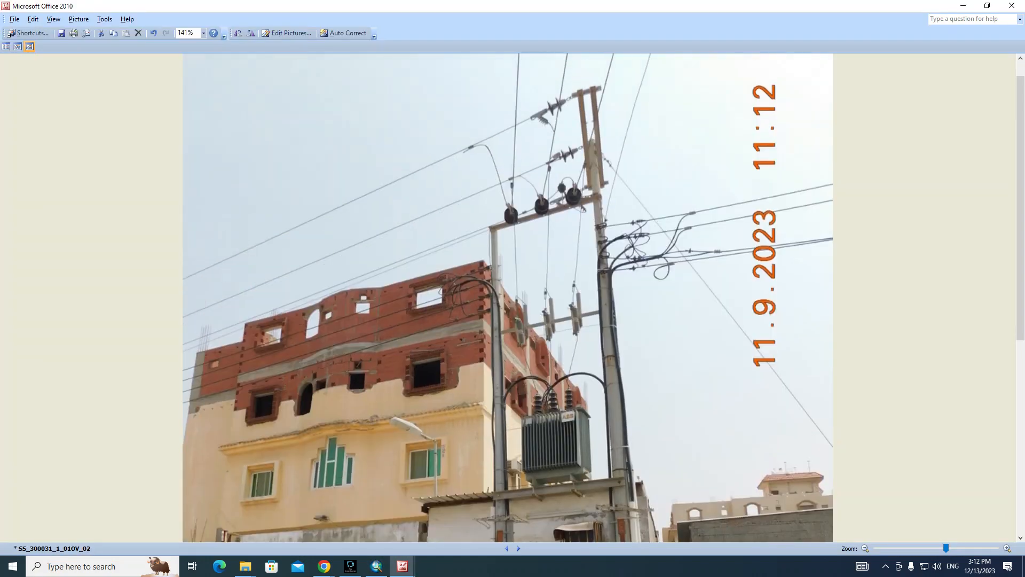
# Step: In ArcMap, delete the MV line segment south of pole 97166 and move the cable risers beside it to the MV line's upper corner
pyautogui.hotkey('alt', 'Tab')
pyautogui.press('Delete')
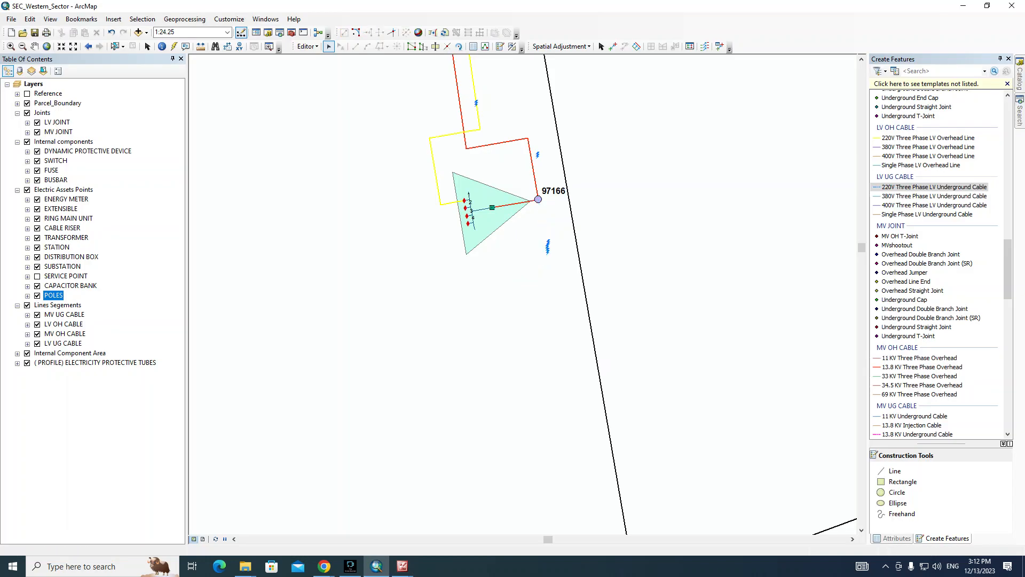
pyautogui.click(547, 246)
pyautogui.moveTo(547, 247); pyautogui.dragTo(541, 134)
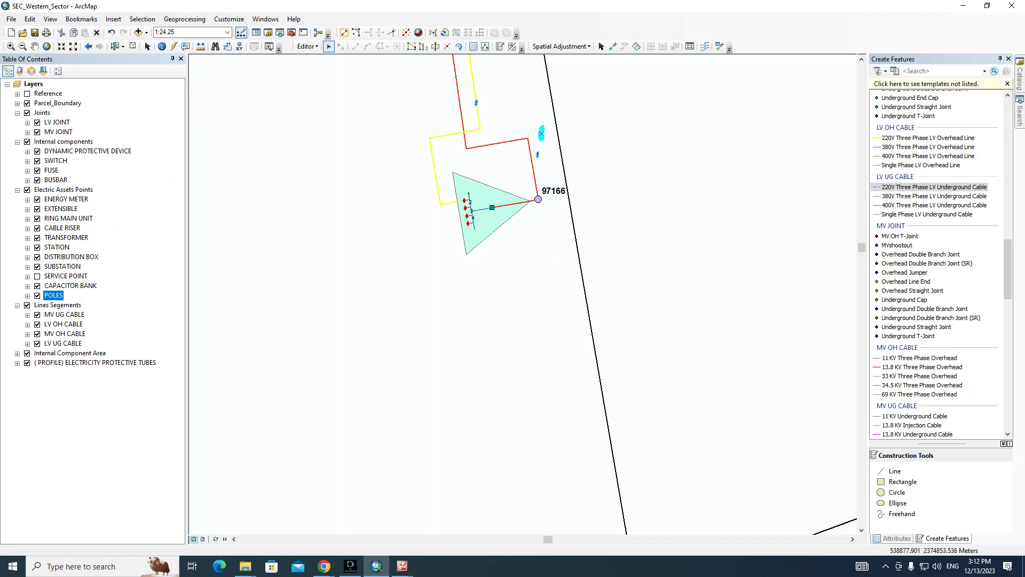
# Step: Open the LTP_300025 photos from the pole south of the substation and examine its overhead lines and cable connections
pyautogui.moveTo(419, 135); pyautogui.dragTo(509, 251)
pyautogui.scroll(2, 509, 238)
pyautogui.moveTo(547, 376); pyautogui.dragTo(514, 241)
pyautogui.moveTo(539, 395); pyautogui.dragTo(501, 198)
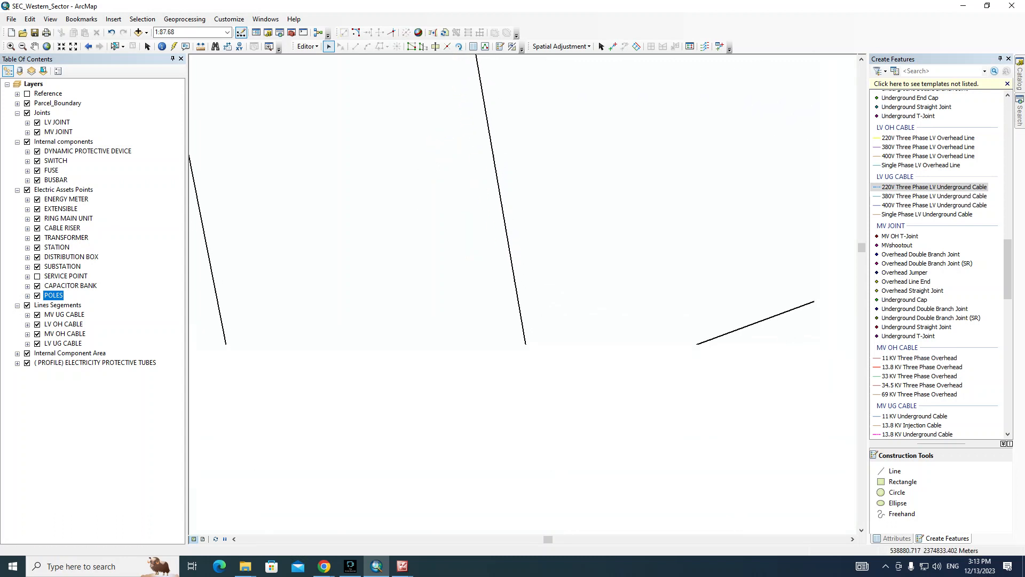
pyautogui.moveTo(536, 392); pyautogui.dragTo(506, 179)
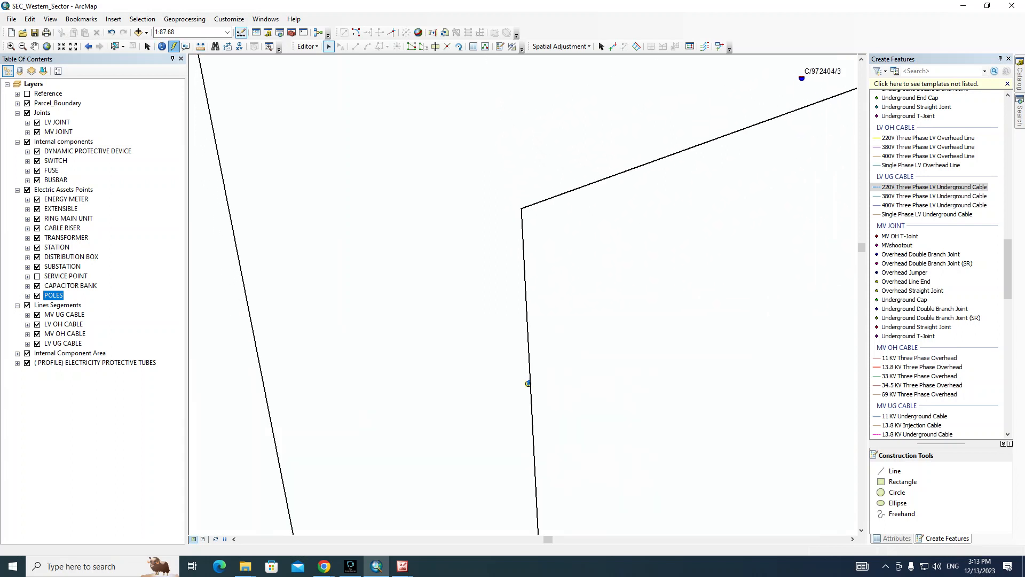
pyautogui.click(174, 46)
pyautogui.click(528, 383)
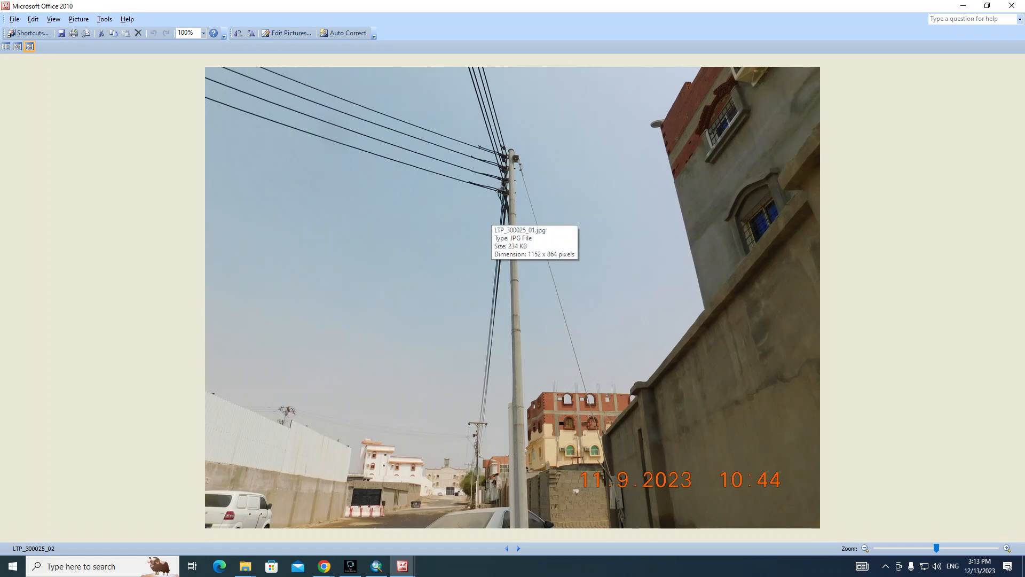
pyautogui.press('Right')
pyautogui.press('Right')
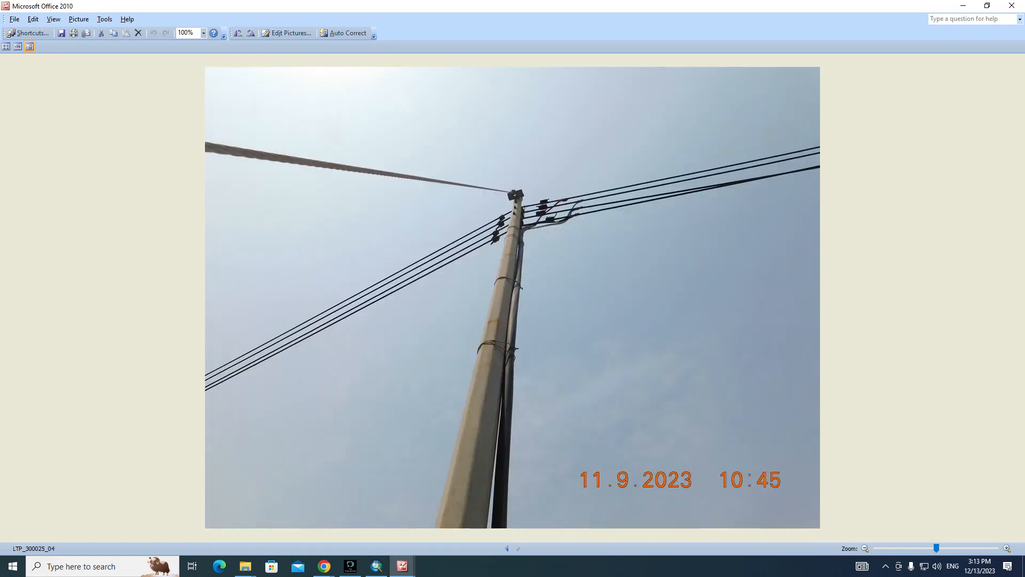
pyautogui.press('Left')
pyautogui.press('Left')
pyautogui.press('Left')
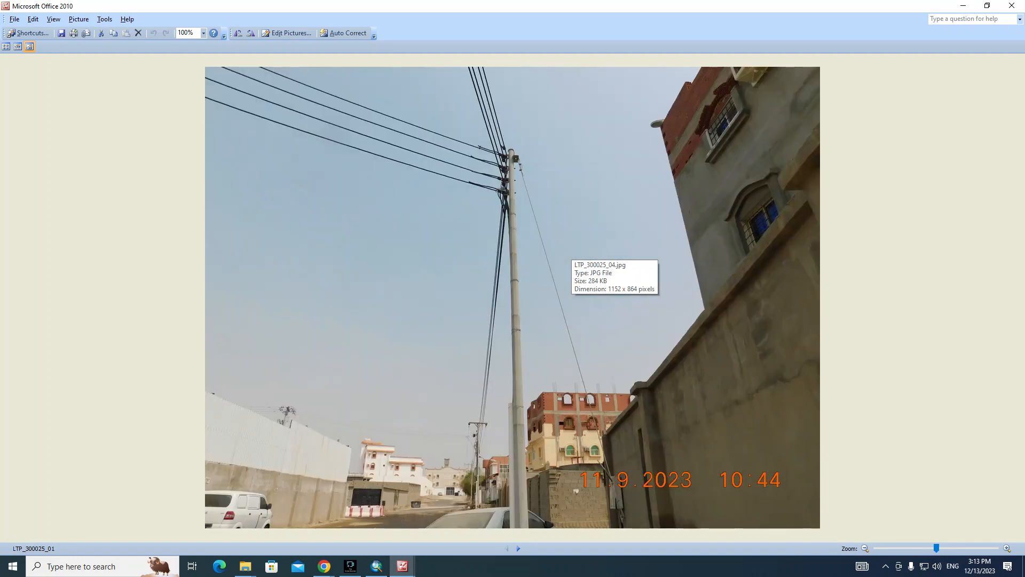
pyautogui.scroll(5, 513, 298)
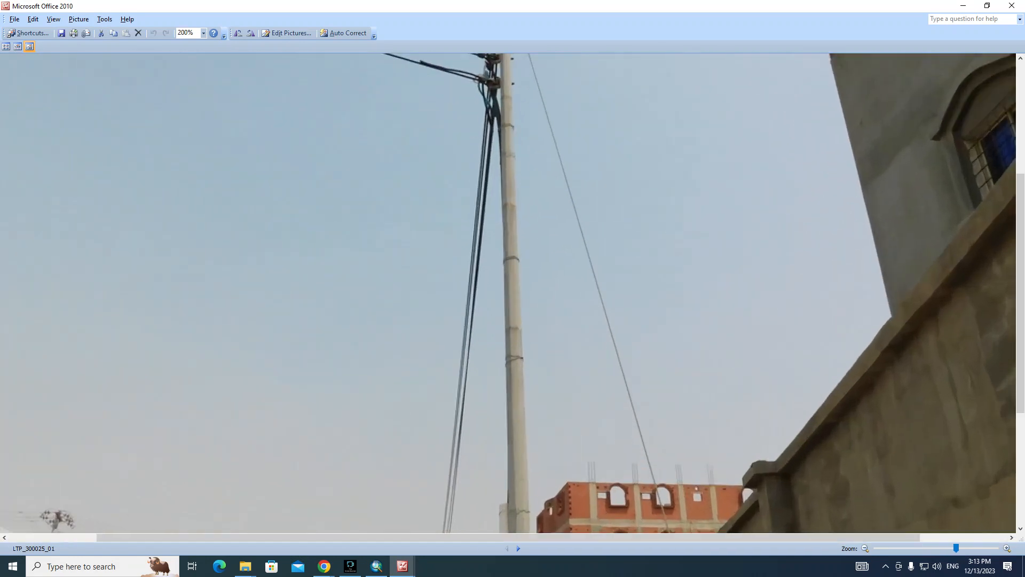
pyautogui.scroll(2, 512, 293)
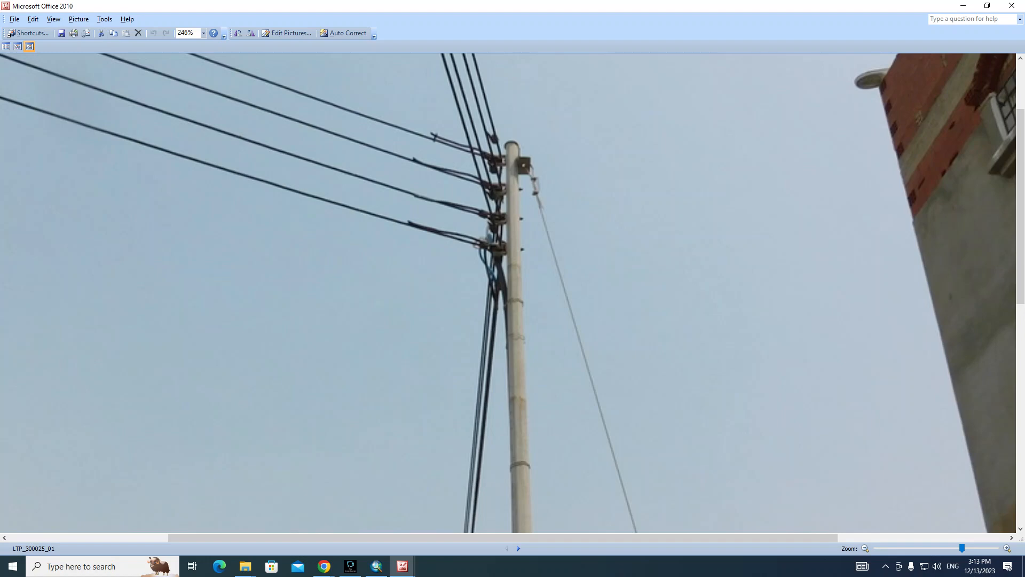
pyautogui.scroll(-8, 507, 292)
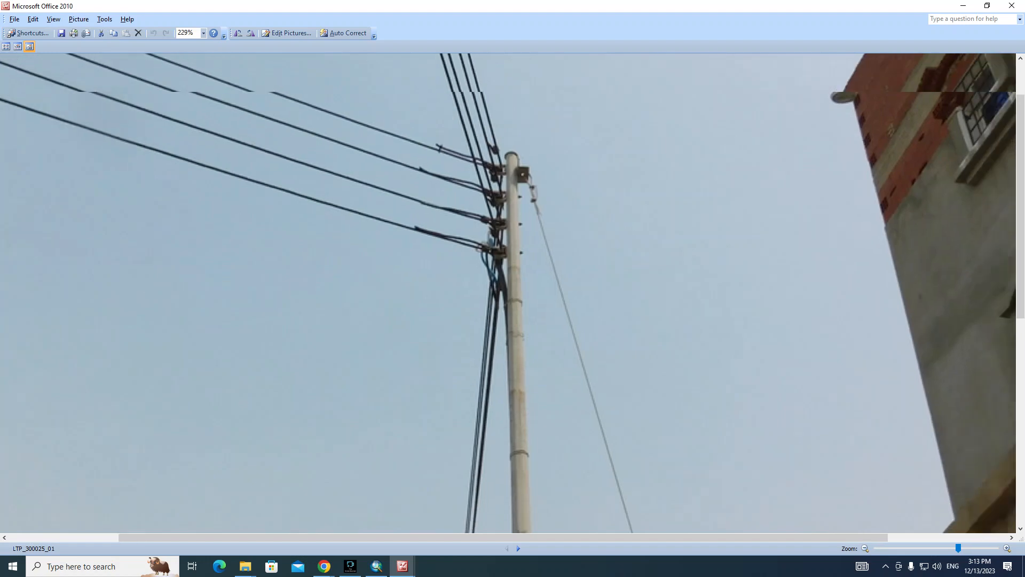
pyautogui.hotkey('alt', 'Tab')
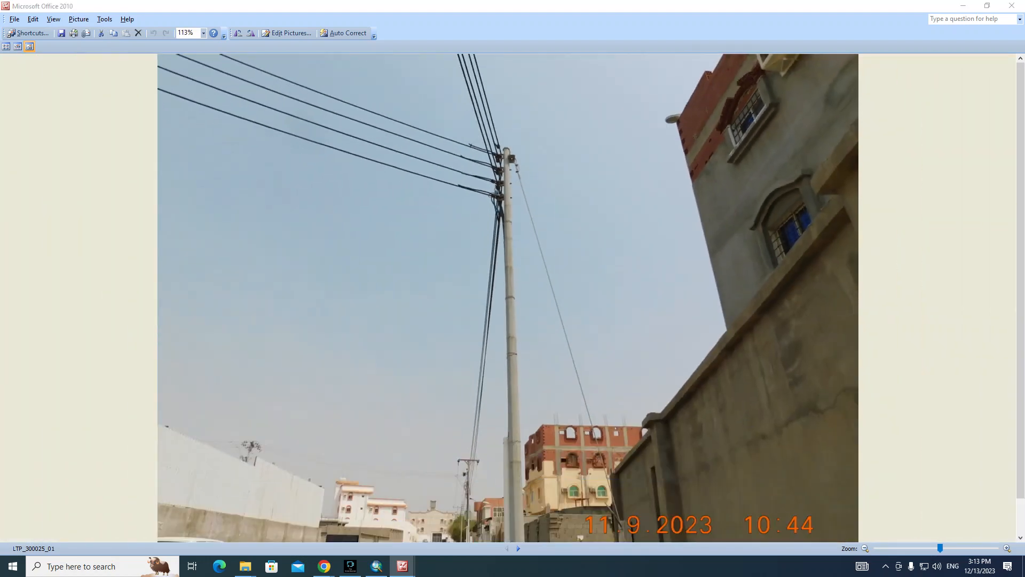
# Step: Start a 220V Three Phase LV Overhead Line at the cable risers near pole 97166 and run it about 49 m to pole LTP_300025
pyautogui.scroll(3, 565, 388)
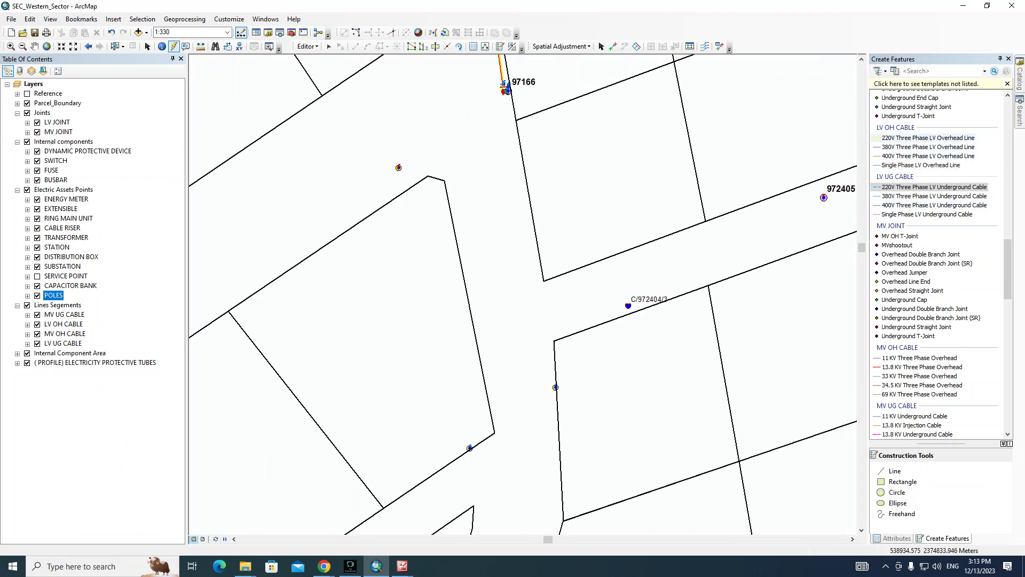
pyautogui.click(928, 138)
pyautogui.scroll(-5, 506, 85)
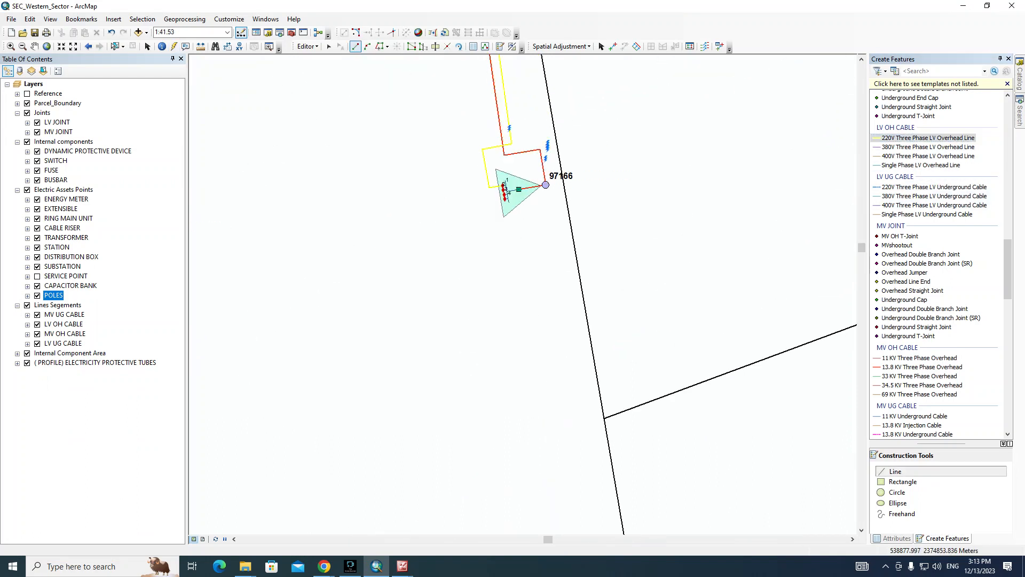
pyautogui.scroll(4, 566, 315)
pyautogui.moveTo(586, 402); pyautogui.dragTo(525, 155)
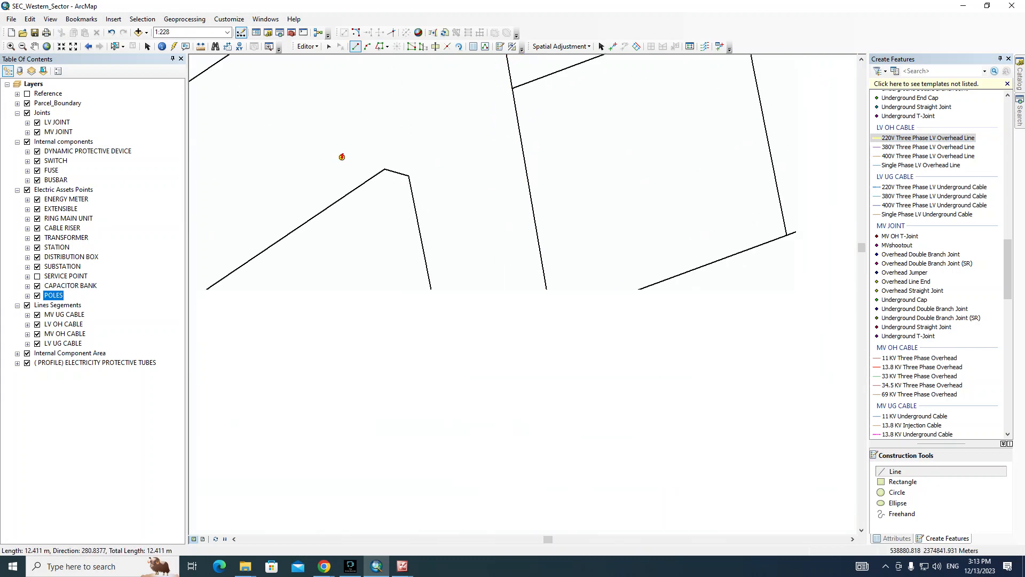
pyautogui.moveTo(545, 318); pyautogui.dragTo(512, 162)
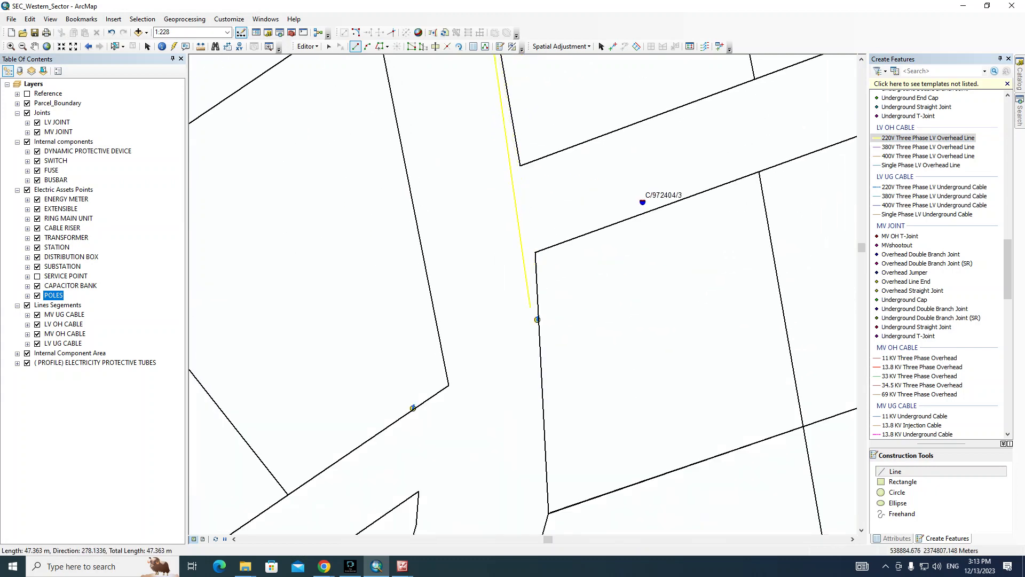
pyautogui.scroll(-4, 530, 307)
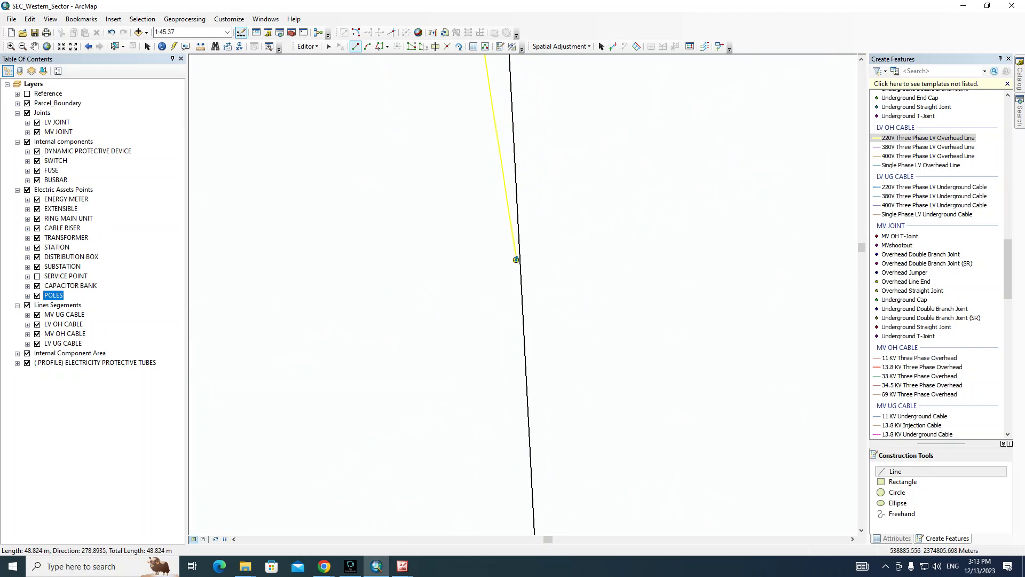
pyautogui.click(516, 260)
# Step: Check photo LTP_300022_01 of the next pole south and extend the LV overhead line about 40 m to that pole
pyautogui.scroll(5, 516, 267)
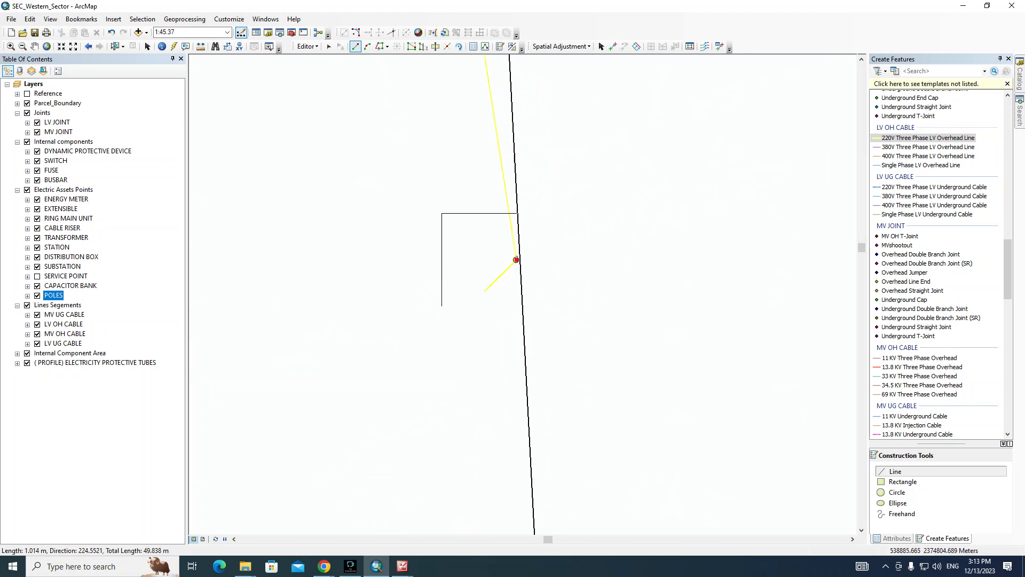
pyautogui.moveTo(511, 330); pyautogui.dragTo(509, 137)
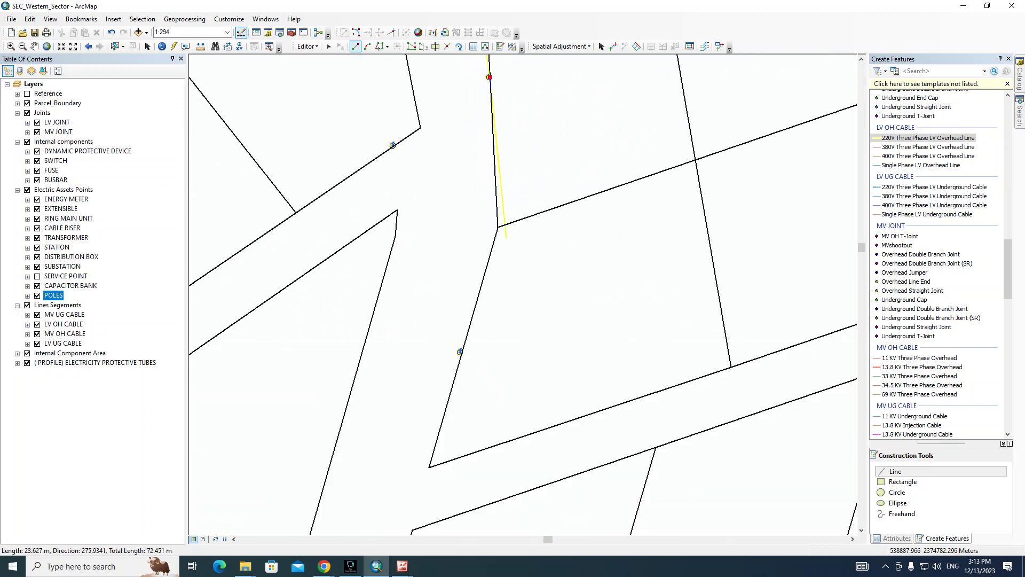
pyautogui.click(174, 47)
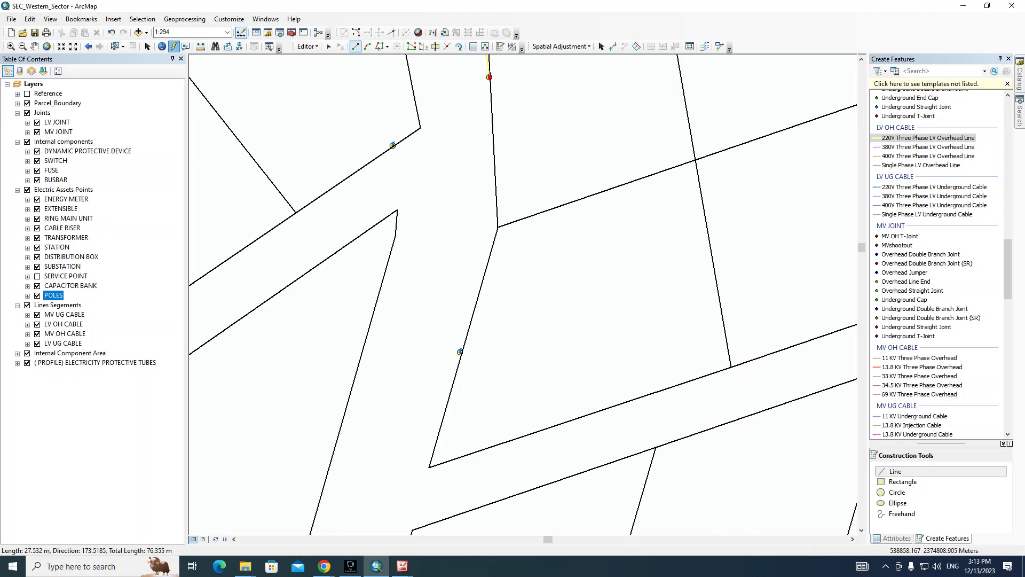
pyautogui.click(459, 352)
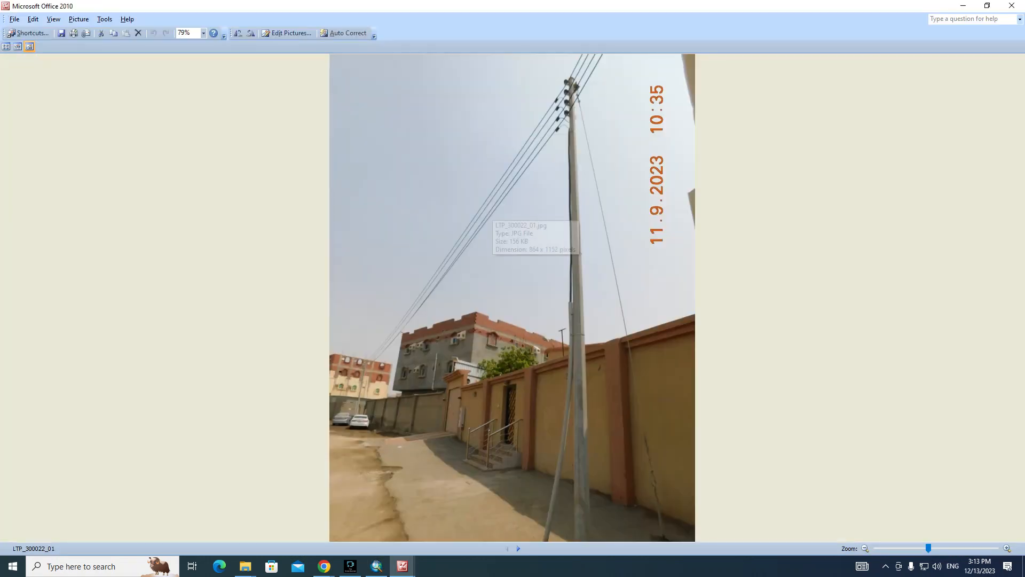
pyautogui.hotkey('alt', 'Tab')
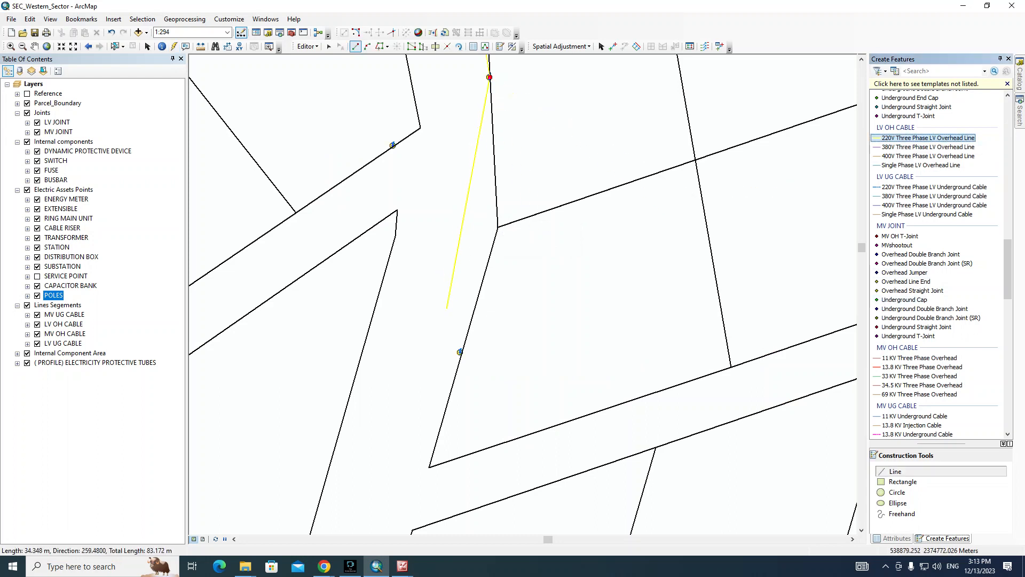
pyautogui.click(459, 352)
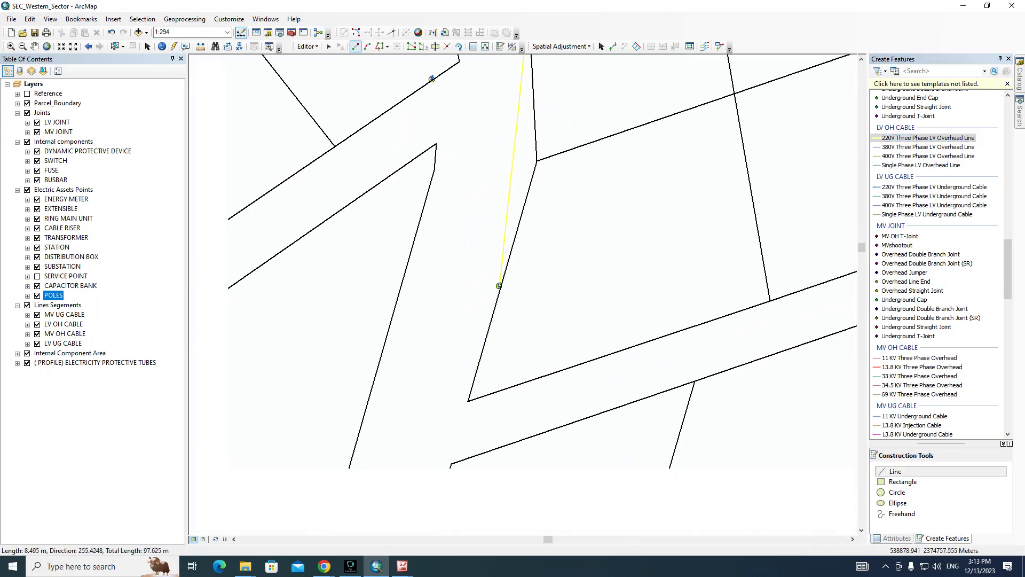
# Step: Check the in-call messages in Google Meet and return to the line sketch in ArcMap
pyautogui.click(324, 566)
pyautogui.click(265, 513)
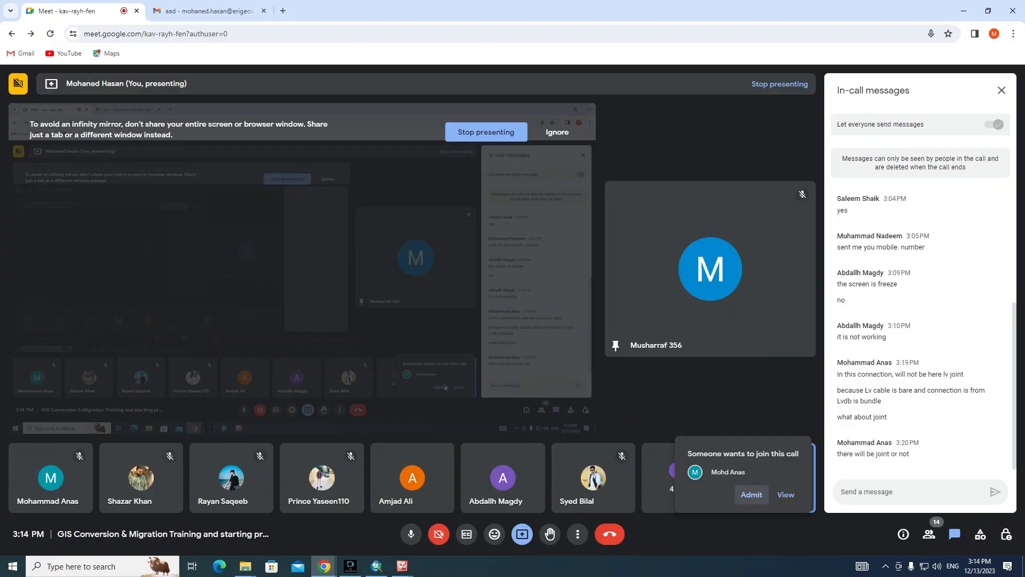
pyautogui.hotkey('alt', 'Tab')
# Step: Check photo LTP_300021_01 of the next pole south and extend the LV overhead line about 40 m to that pole
pyautogui.moveTo(482, 302); pyautogui.dragTo(578, 103)
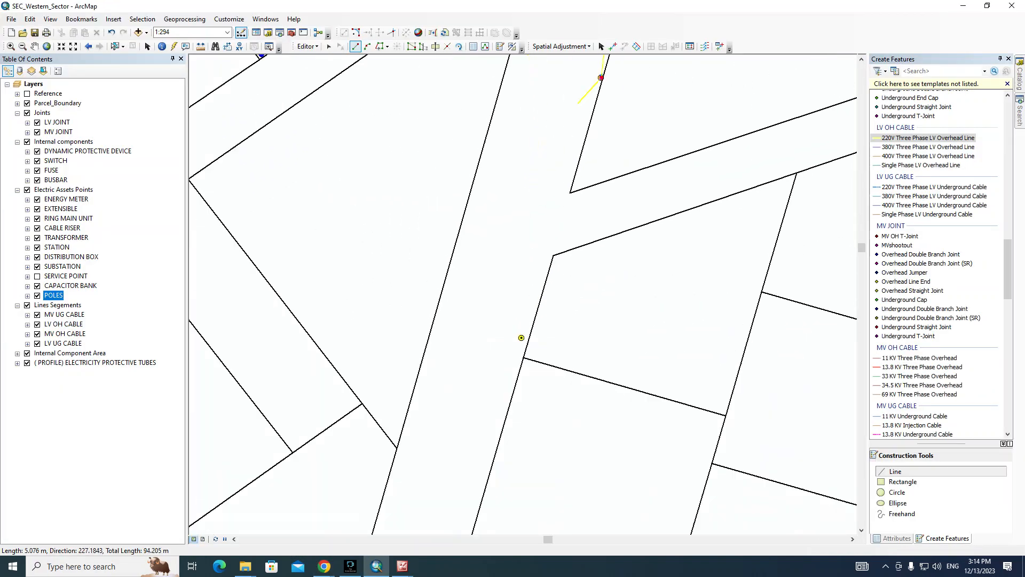
pyautogui.moveTo(581, 188); pyautogui.dragTo(597, 111)
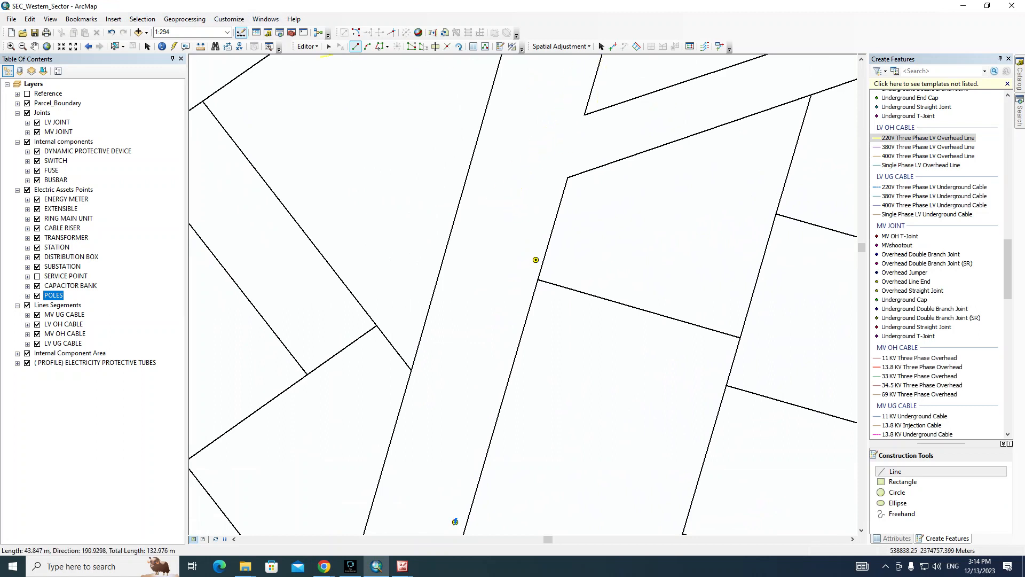
pyautogui.click(174, 47)
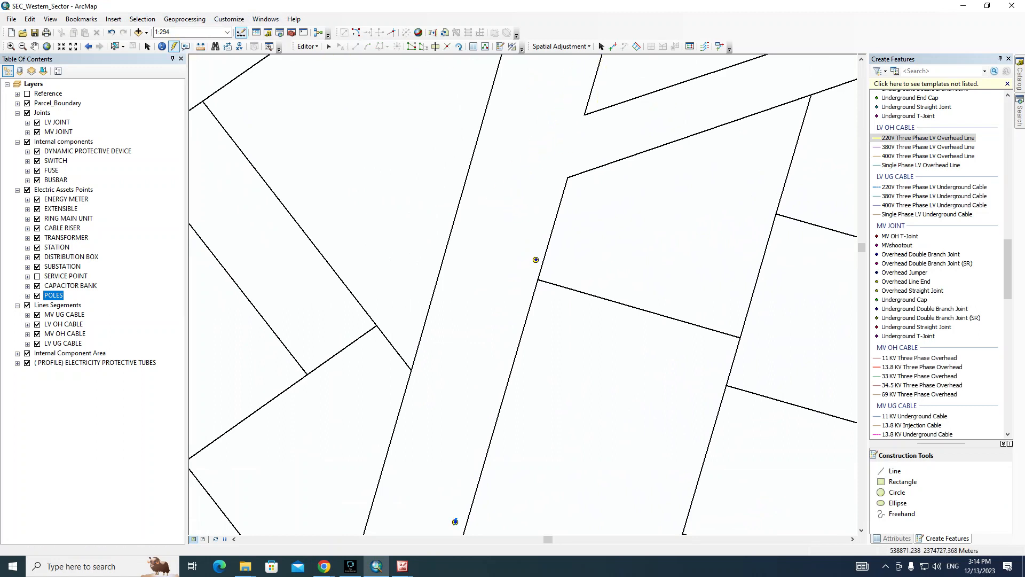
pyautogui.click(536, 259)
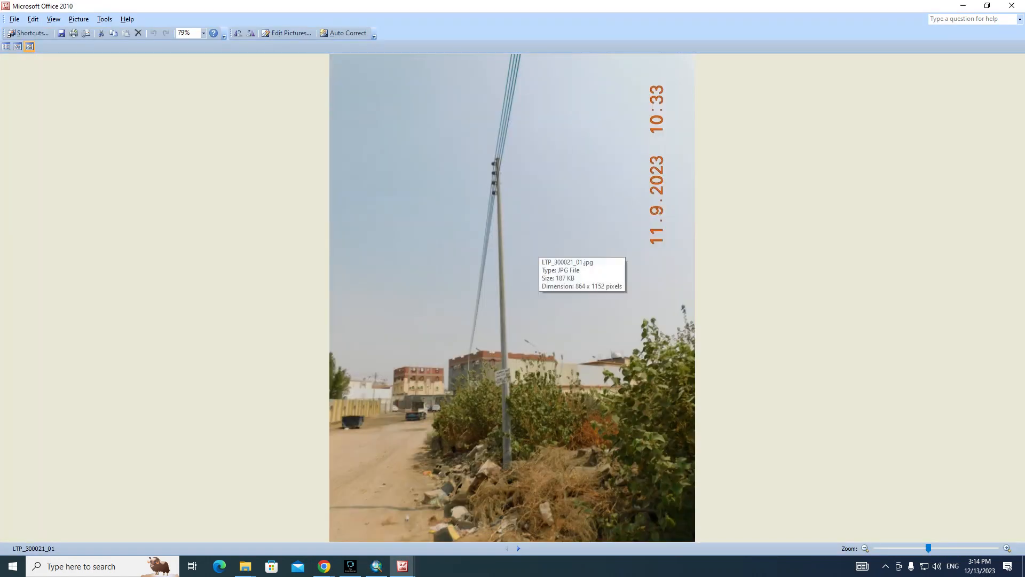
pyautogui.hotkey('alt', 'Tab')
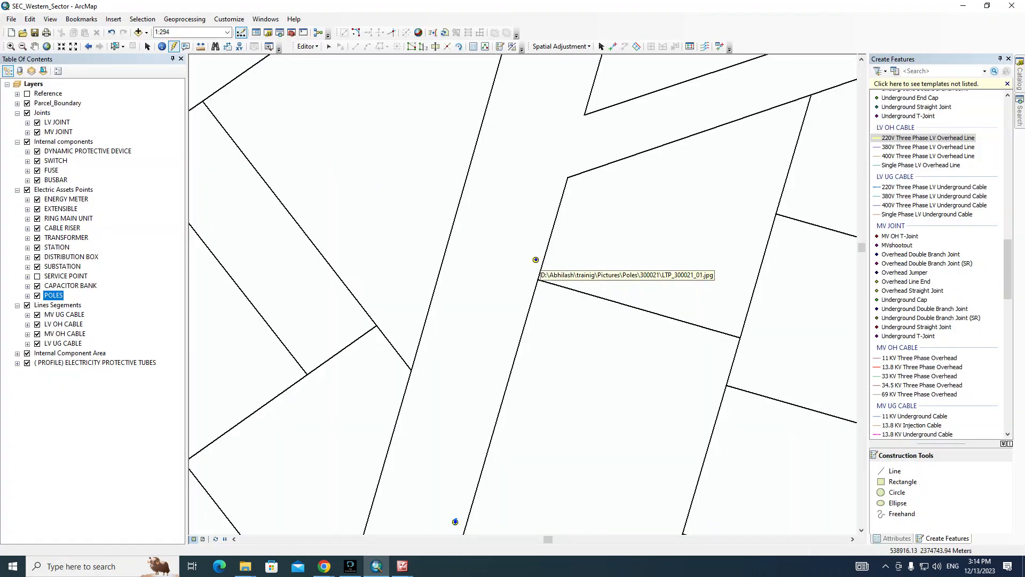
pyautogui.click(536, 260)
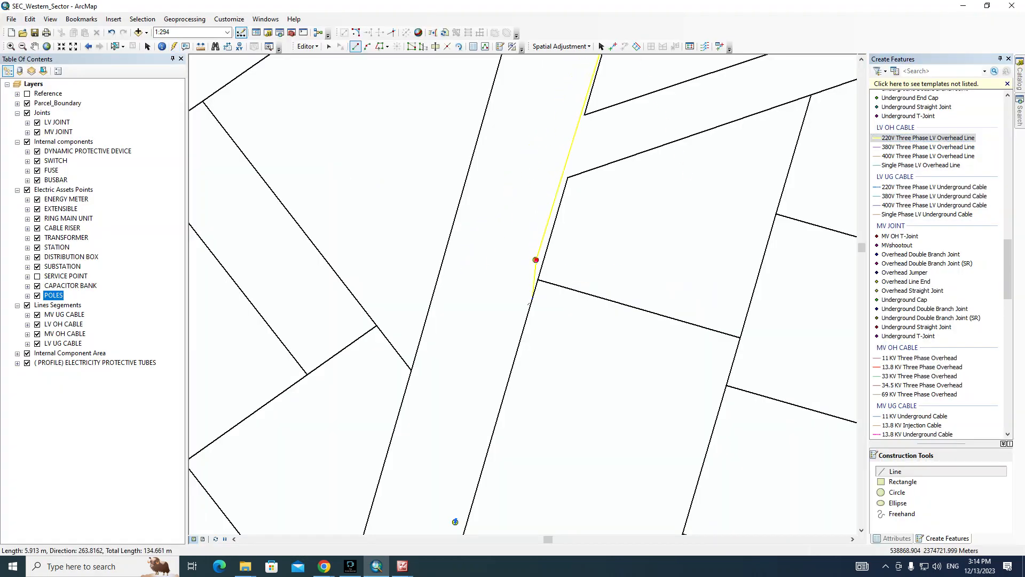
# Step: Check photo LTP_300019_01 of the following pole south and finish the LV overhead line at its cable riser, about 40 m further on
pyautogui.moveTo(478, 385); pyautogui.dragTo(448, 167)
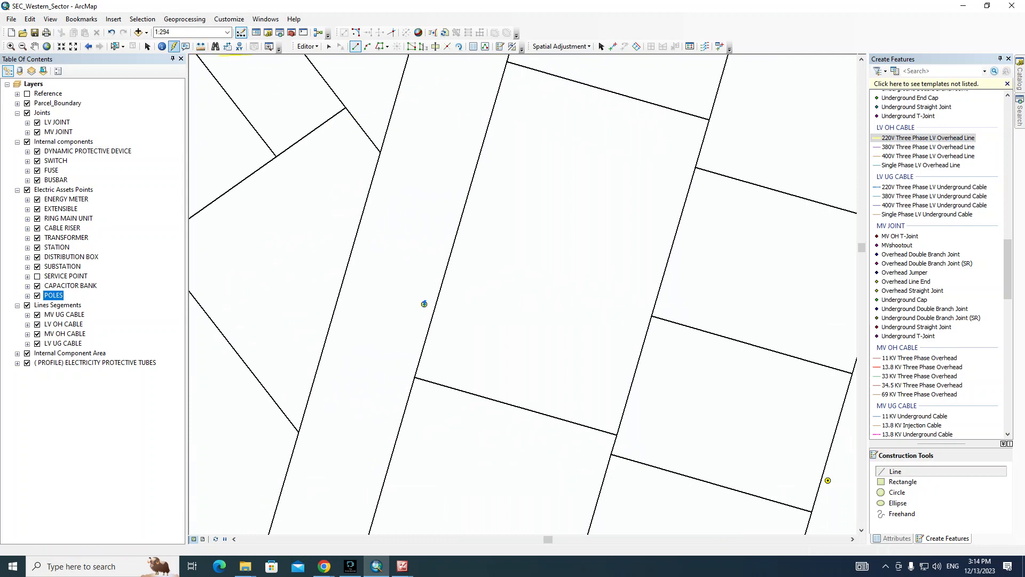
pyautogui.click(174, 46)
pyautogui.click(425, 304)
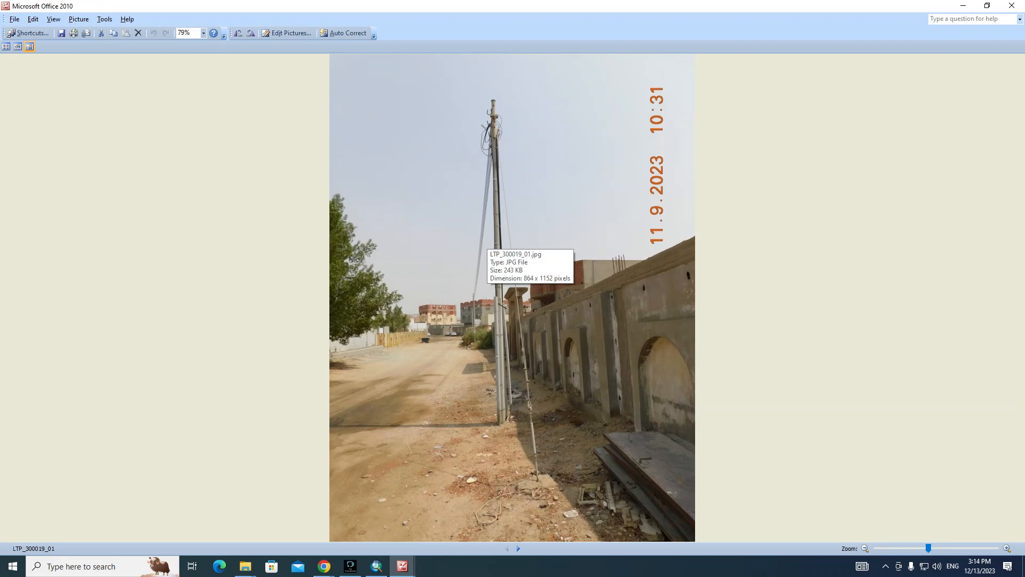
pyautogui.hotkey('alt', 'Tab')
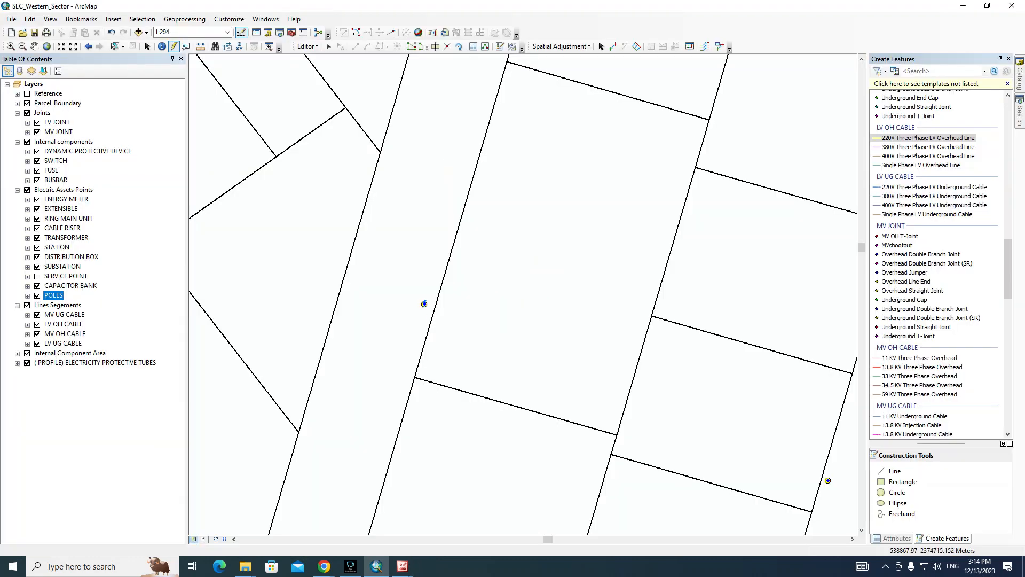
pyautogui.hotkey('alt', 'Tab')
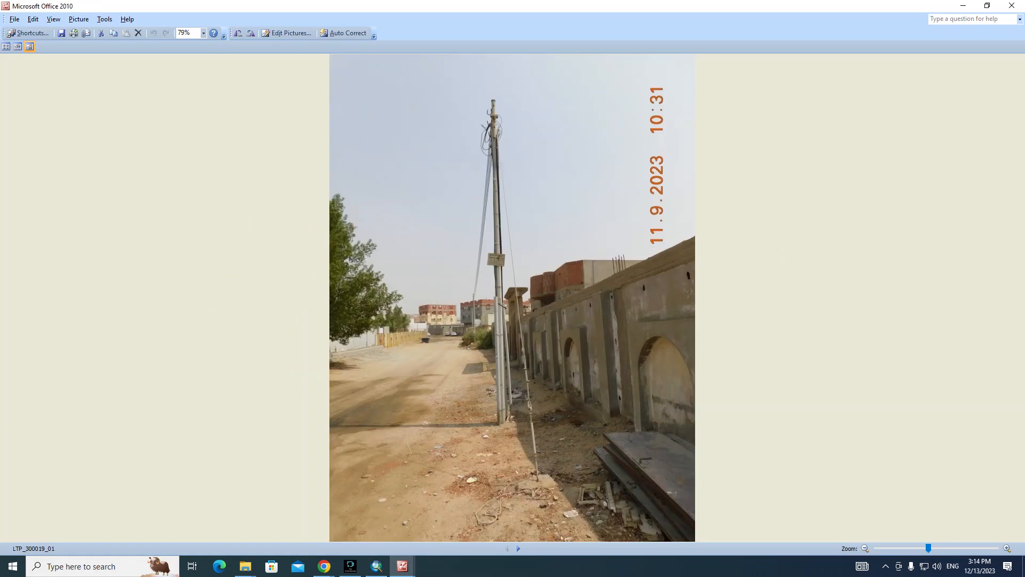
pyautogui.hotkey('alt', 'Tab')
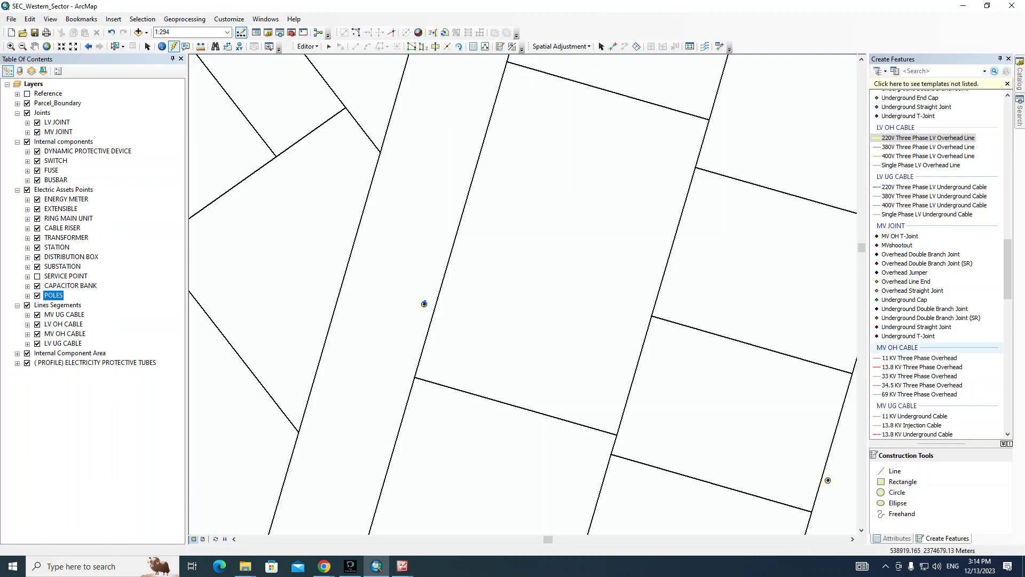
pyautogui.click(927, 138)
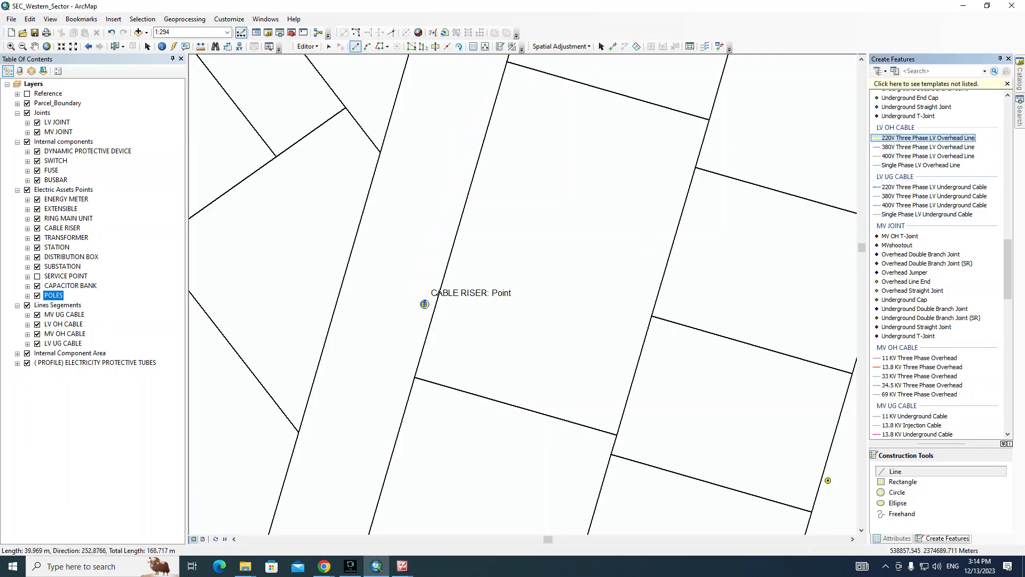
pyautogui.rightClick(419, 257)
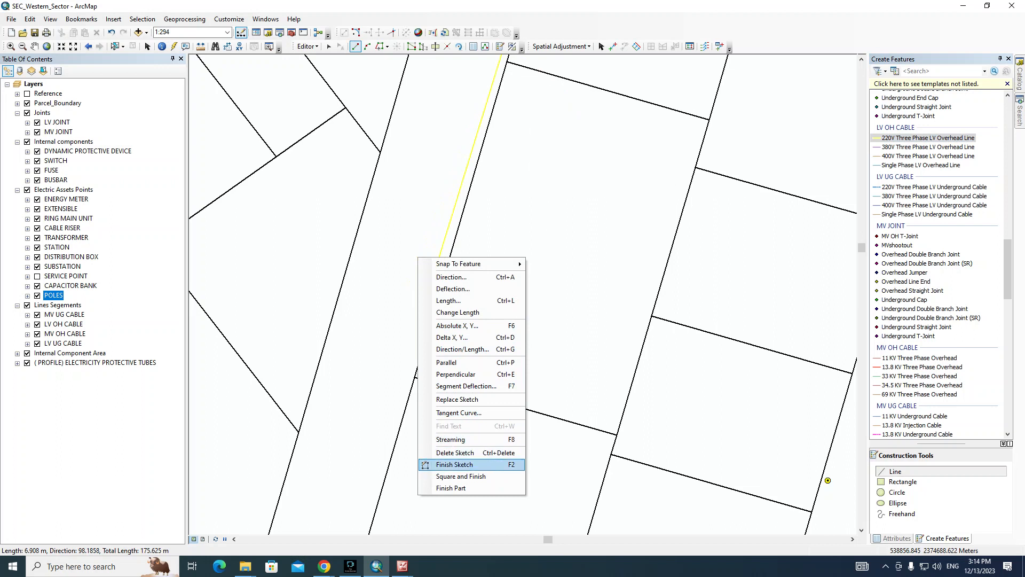
pyautogui.click(461, 475)
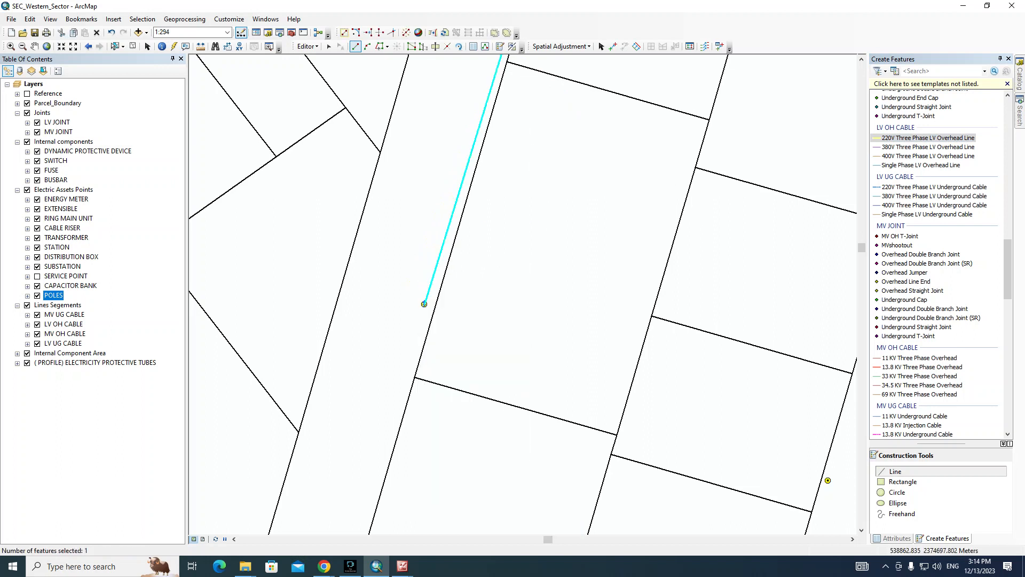
# Step: Save the edits with the new LV overhead line
pyautogui.moveTo(465, 299); pyautogui.dragTo(473, 419)
pyautogui.click(308, 47)
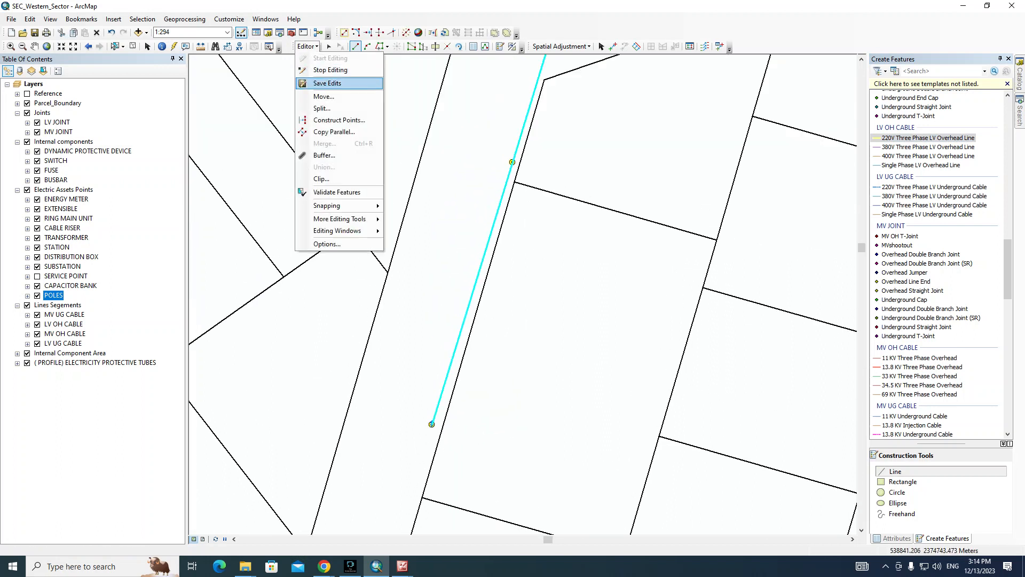
pyautogui.click(323, 84)
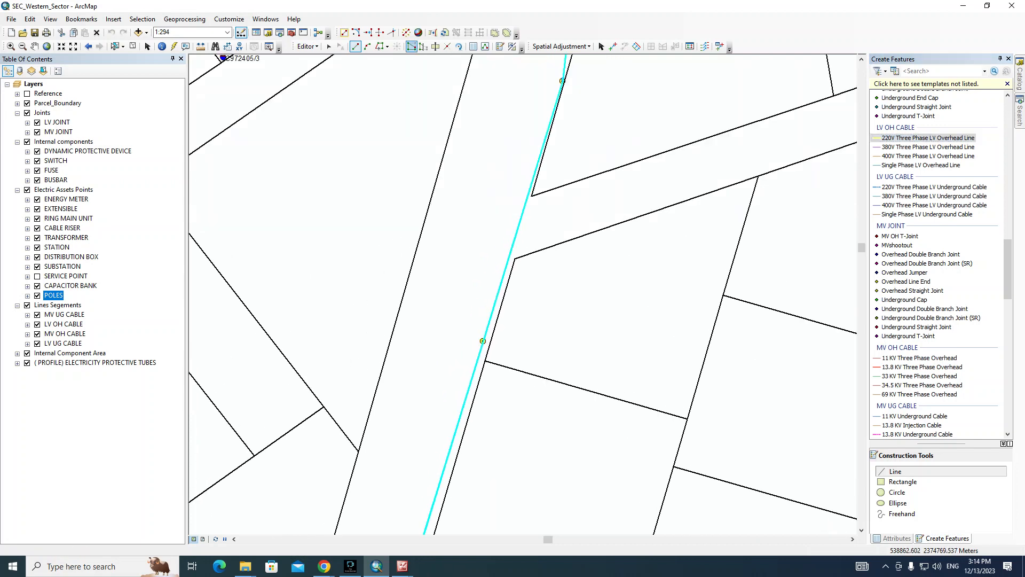
# Step: Follow the new LV overhead line north to pole 97166 and select it to inspect its start beside the substation
pyautogui.click(329, 46)
pyautogui.moveTo(483, 214); pyautogui.dragTo(482, 333)
pyautogui.moveTo(480, 261); pyautogui.dragTo(486, 326)
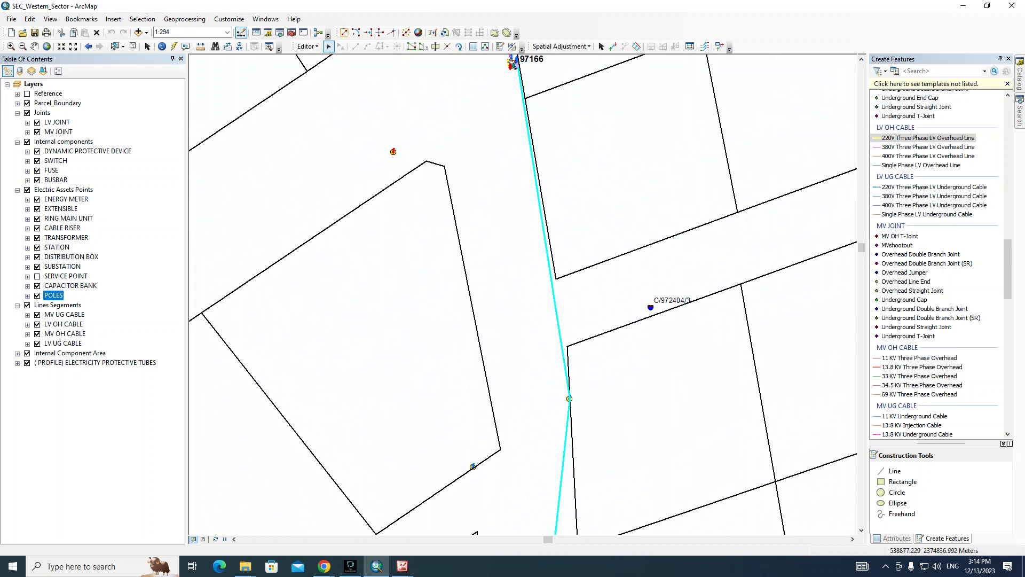
pyautogui.click(483, 251)
pyautogui.moveTo(483, 235); pyautogui.dragTo(476, 318)
pyautogui.moveTo(475, 270); pyautogui.dragTo(471, 322)
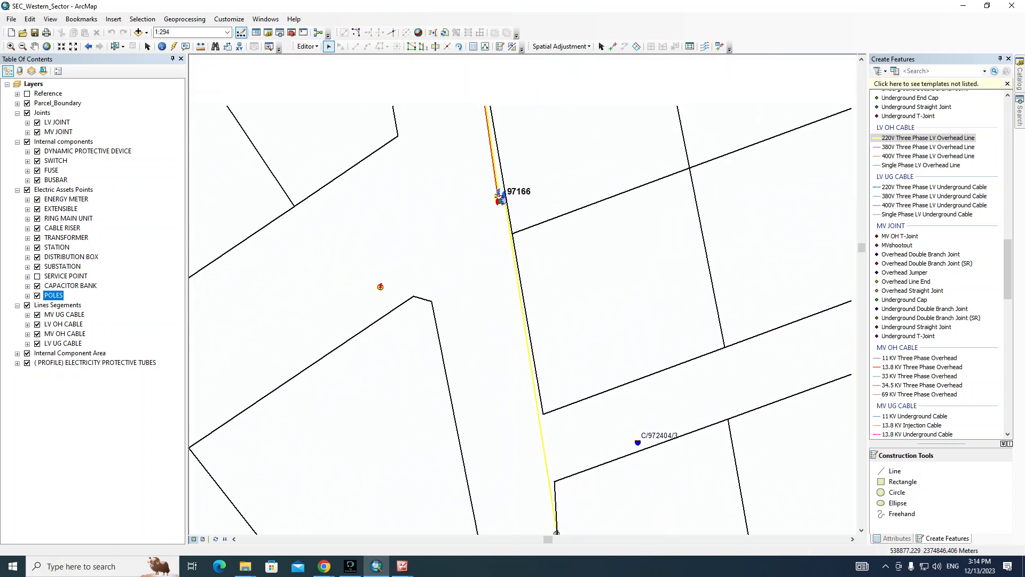
pyautogui.scroll(5, 507, 196)
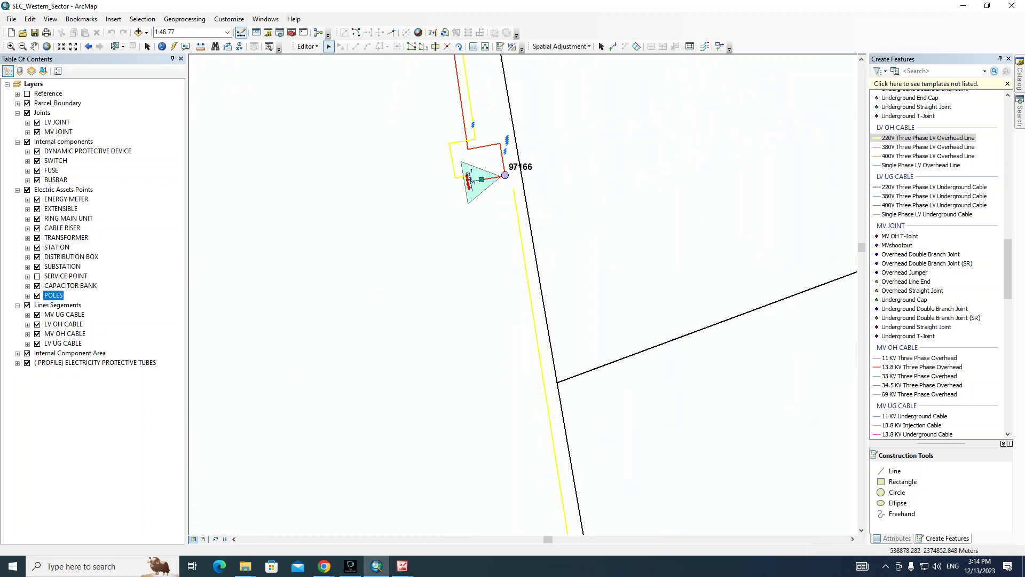
pyautogui.click(524, 253)
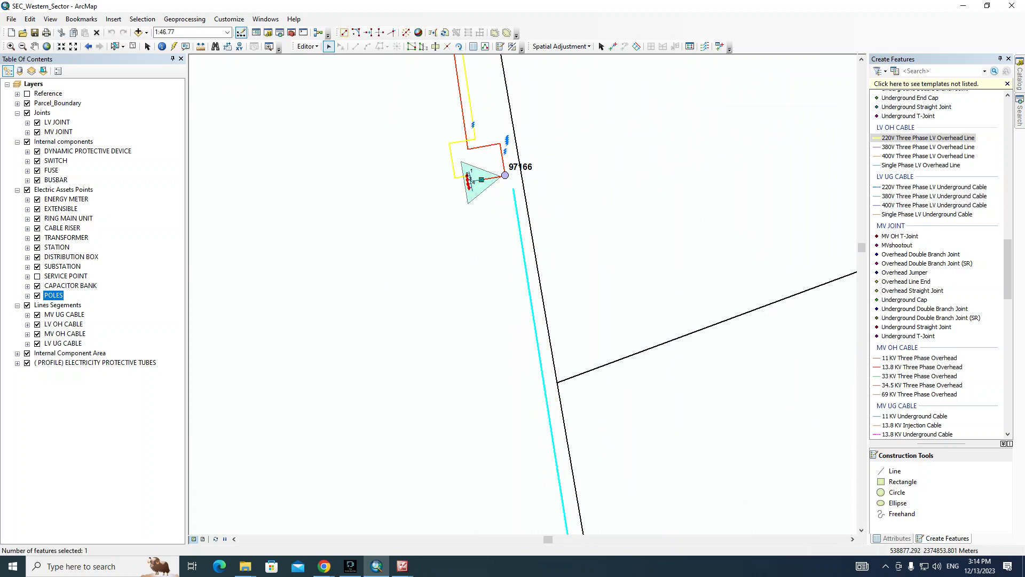
pyautogui.moveTo(525, 256); pyautogui.dragTo(550, 275)
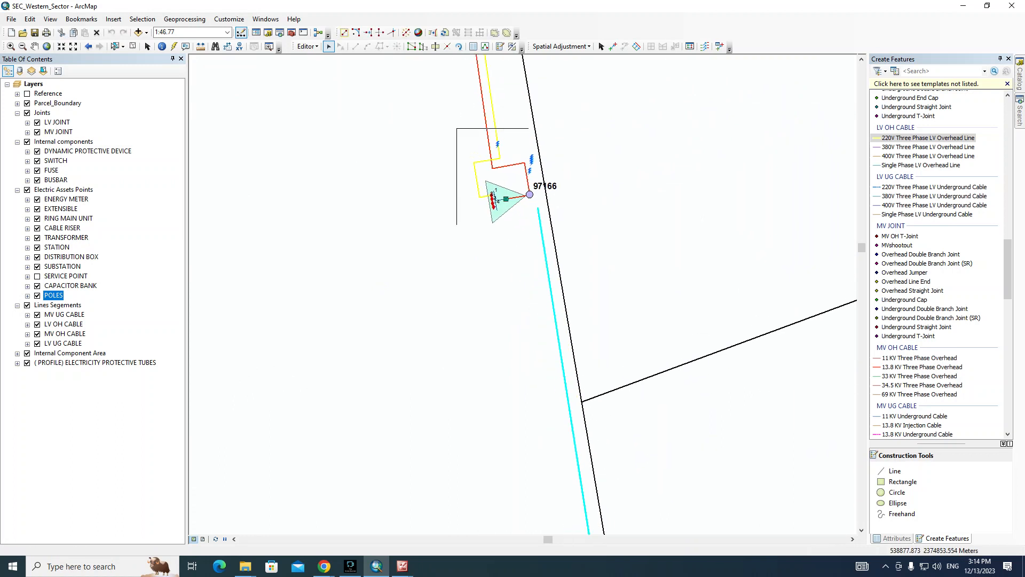
pyautogui.scroll(3, 499, 168)
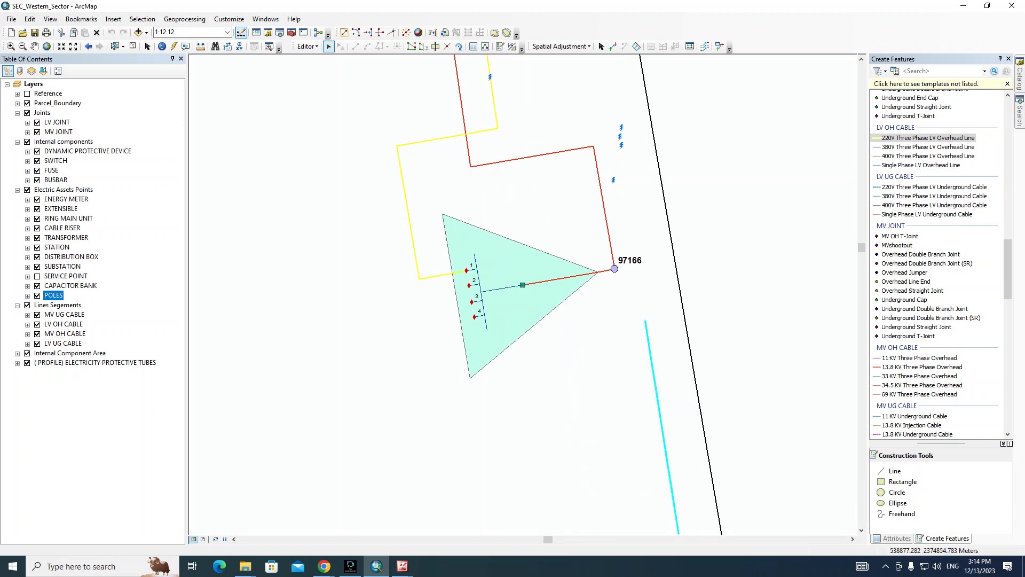
# Step: Open the substation photos linked to pole 97166 and rotate SS_300031_1_01OV_02 upright
pyautogui.hotkey('alt', 'Tab')
pyautogui.hotkey('alt', 'Tab')
pyautogui.click(174, 46)
pyautogui.click(614, 268)
pyautogui.press('Return')
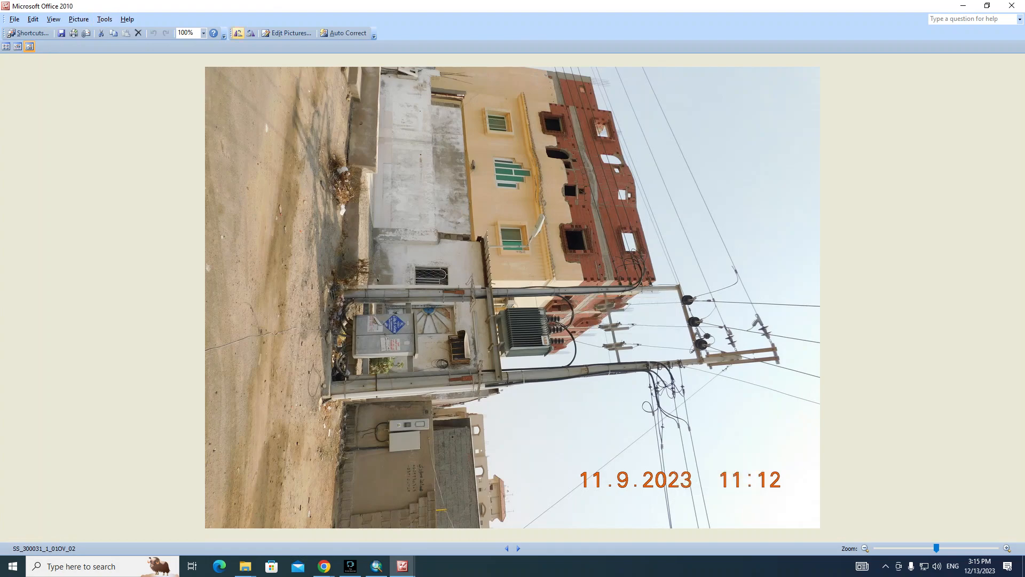
pyautogui.click(238, 32)
# Step: Examine the substation photo up close, tracing the cables from the distribution panel at ground level up the pole to the overhead lines
pyautogui.scroll(3, 641, 210)
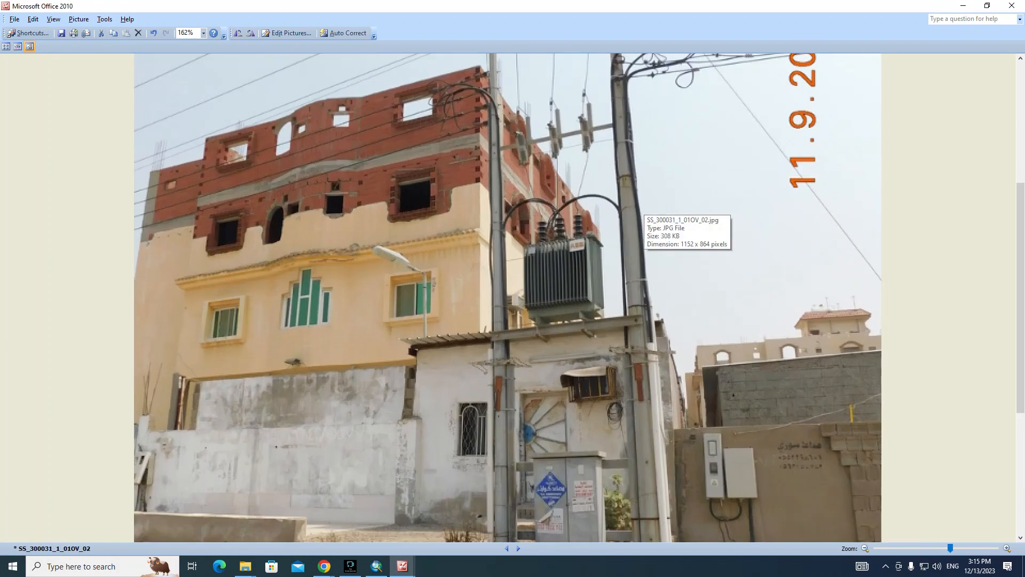
pyautogui.scroll(2, 641, 211)
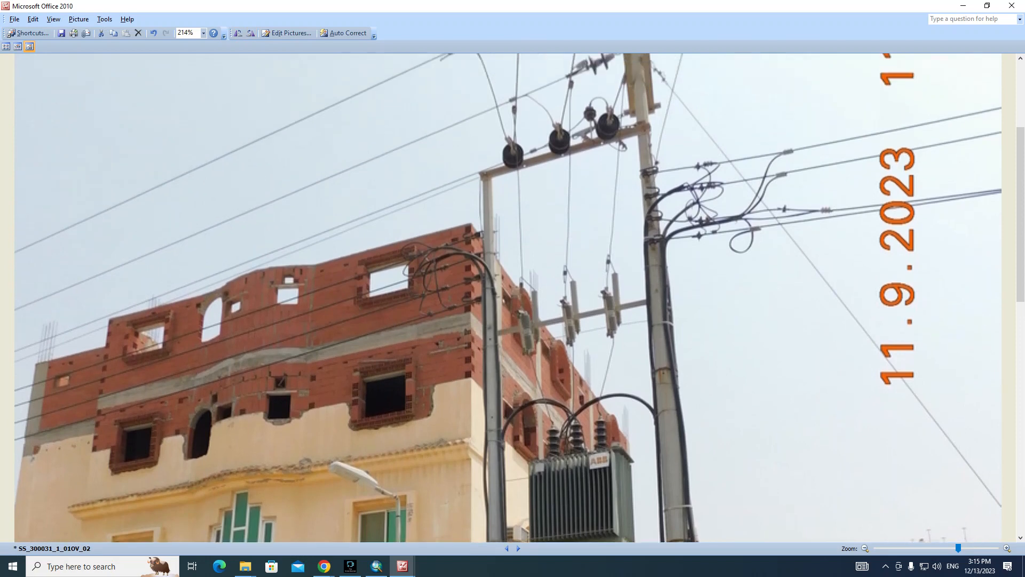
pyautogui.scroll(-1, 508, 298)
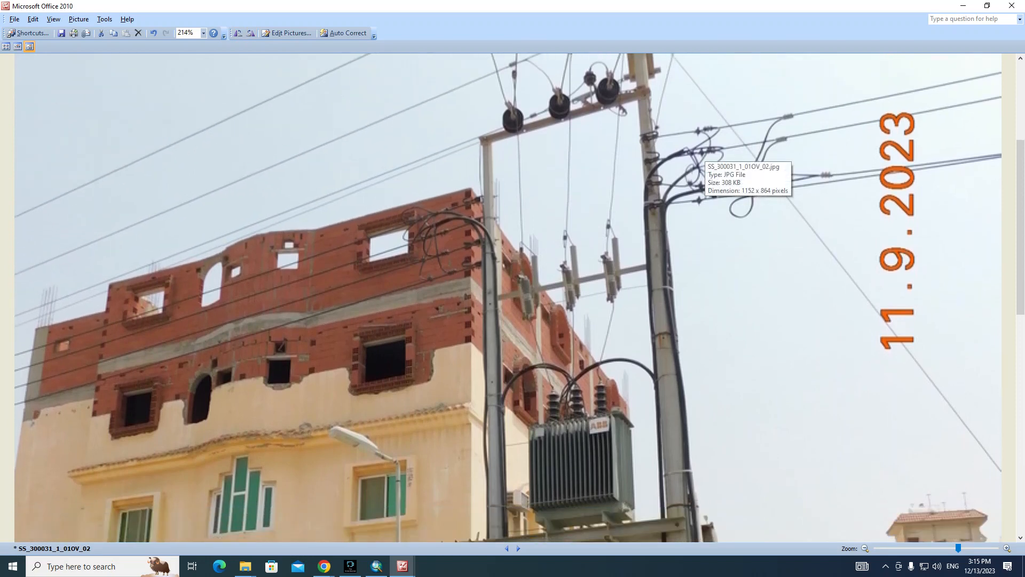
pyautogui.scroll(-10, 508, 297)
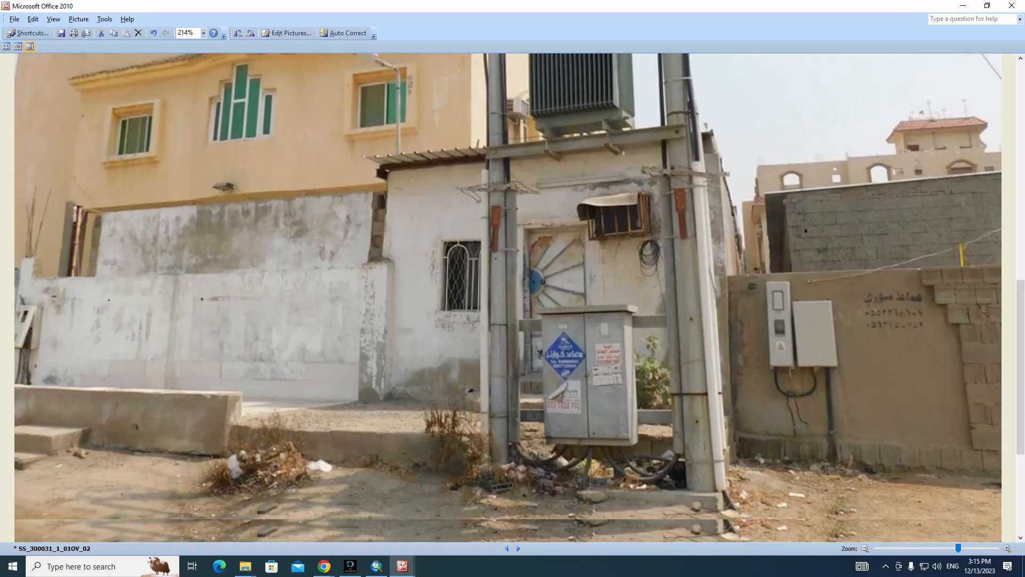
pyautogui.scroll(8, 508, 298)
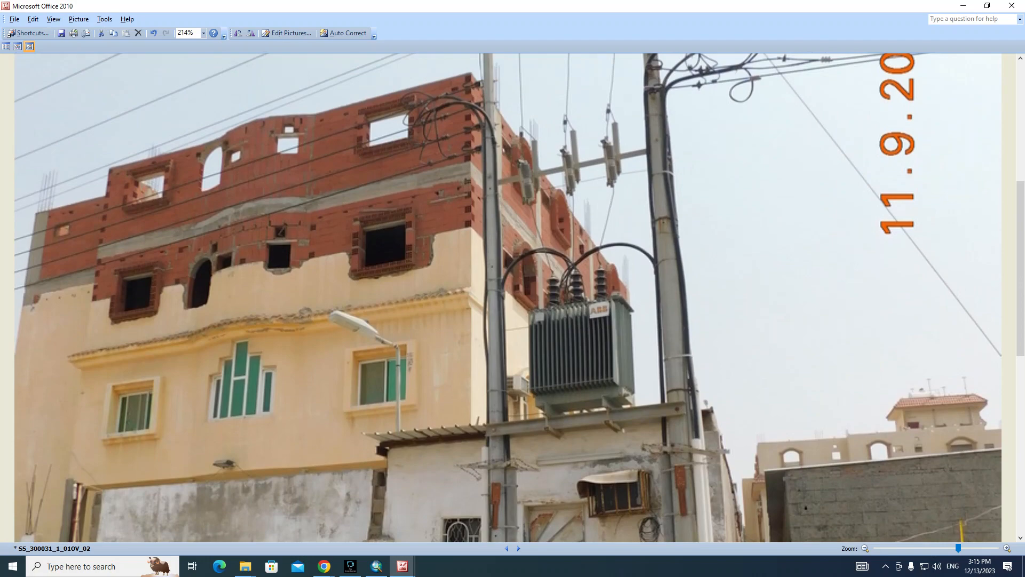
pyautogui.scroll(-10, 509, 298)
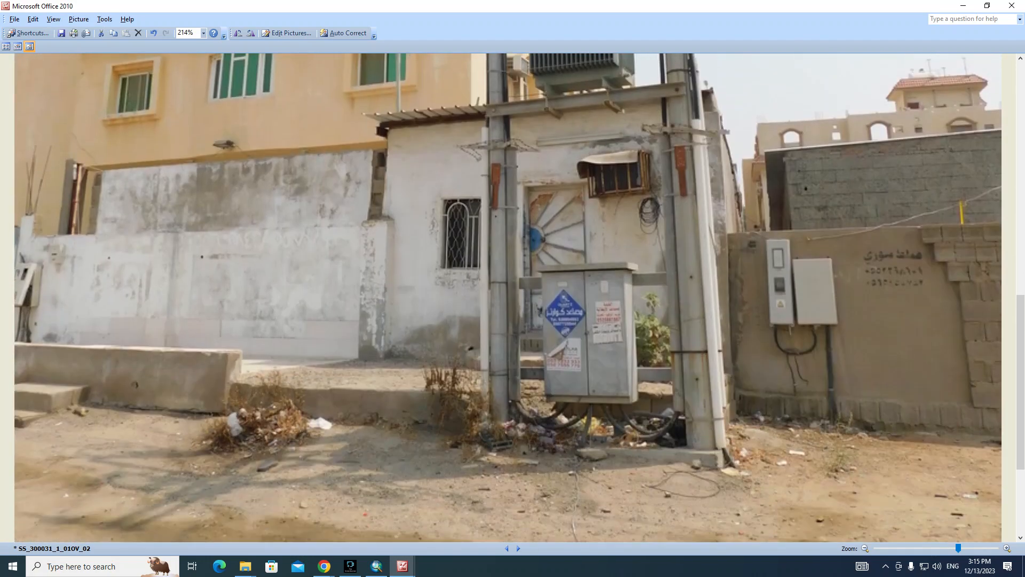
pyautogui.scroll(4, 508, 298)
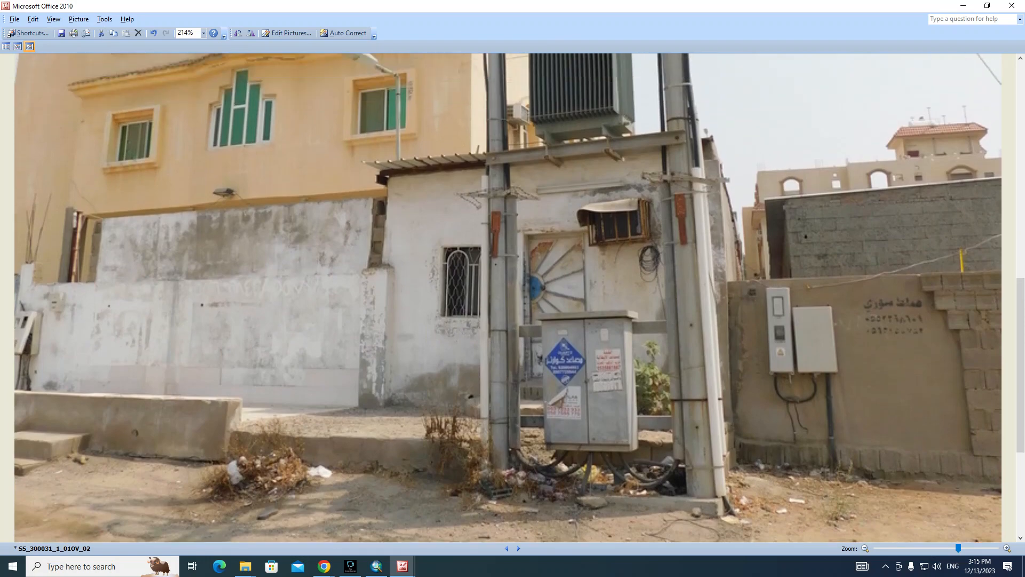
pyautogui.scroll(8, 508, 298)
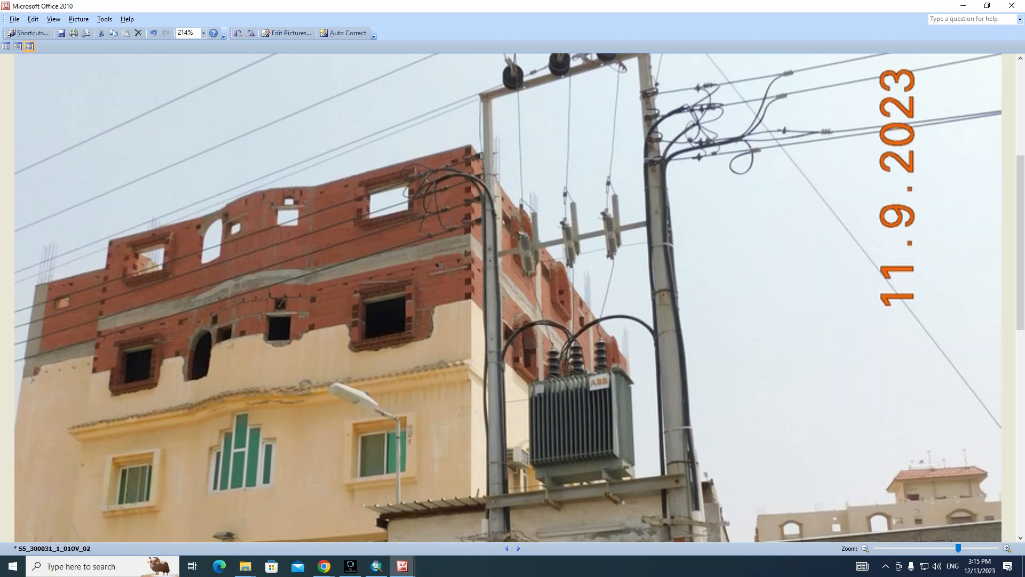
pyautogui.scroll(-7, 508, 298)
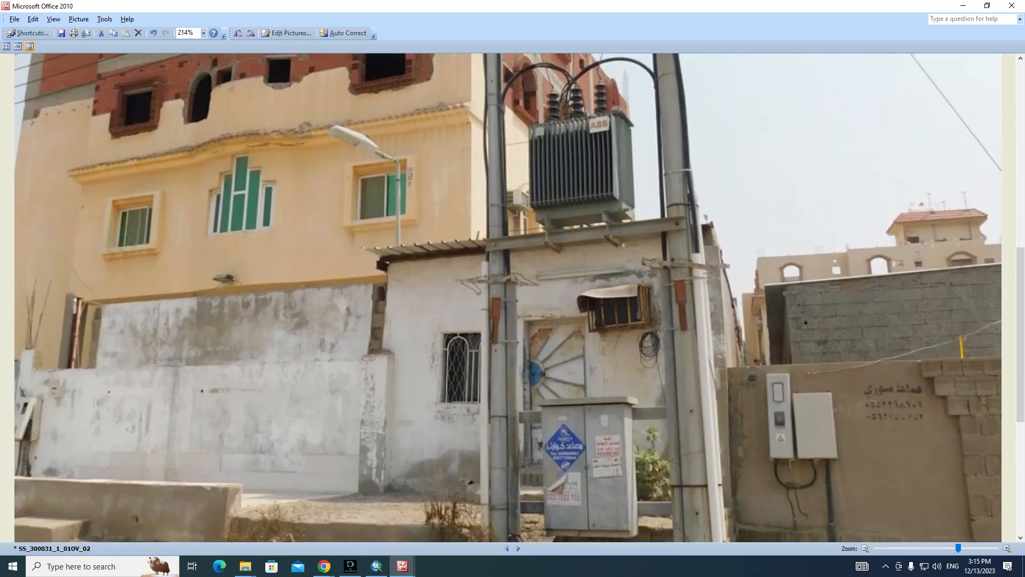
pyautogui.scroll(-3, 508, 298)
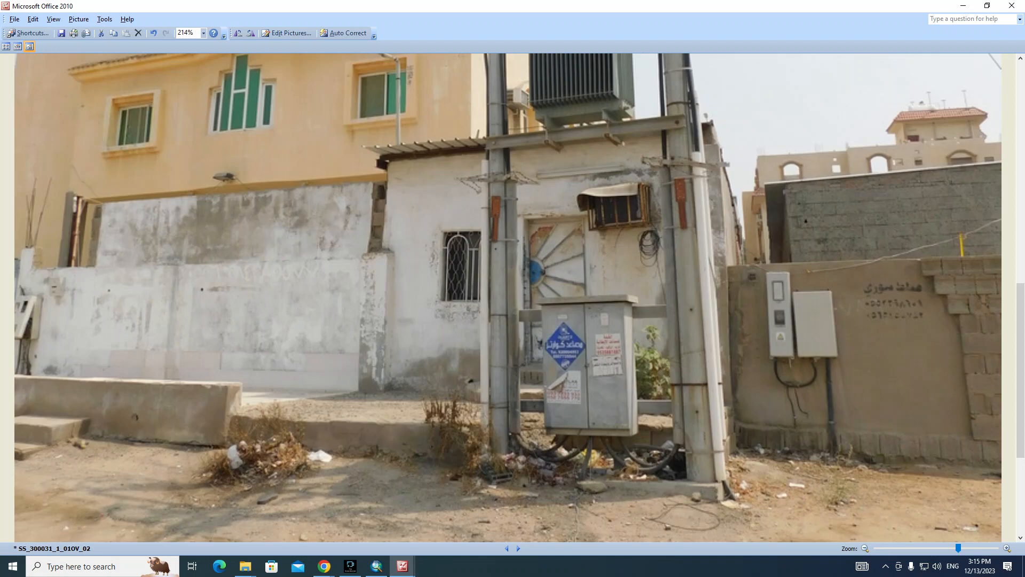
pyautogui.scroll(8, 508, 298)
# Step: In ArcMap, draw a 220V Three Phase LV Overhead Line from fuse 3 to the substation's west edge, then 0.2 m outward and 0.75 m southward
pyautogui.click(376, 565)
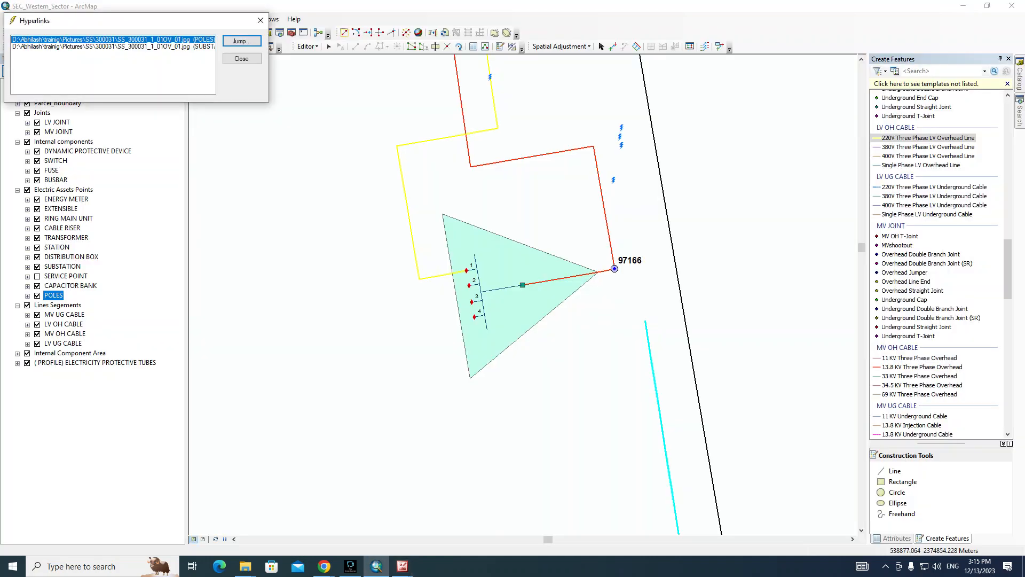
pyautogui.click(928, 138)
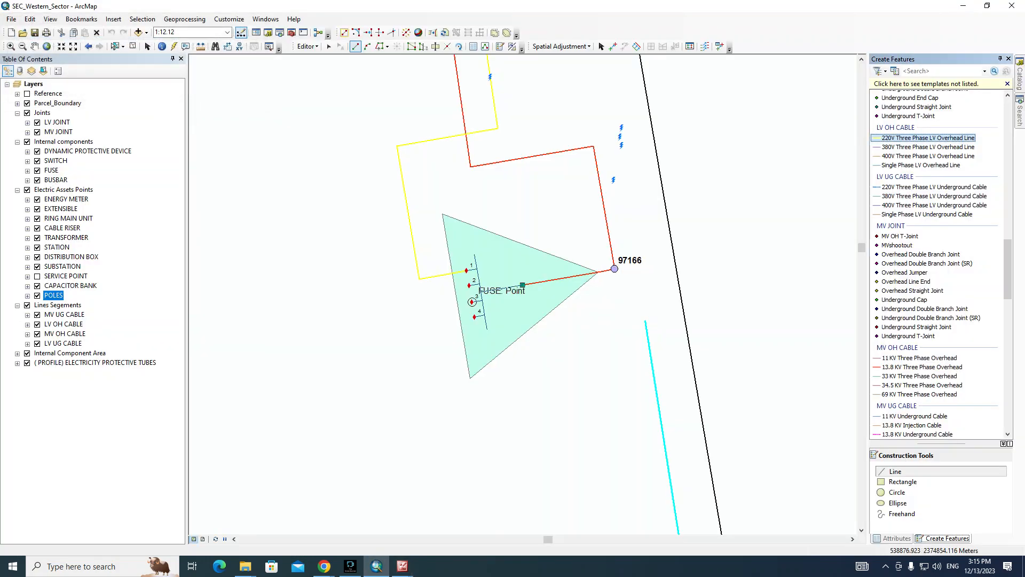
pyautogui.click(472, 302)
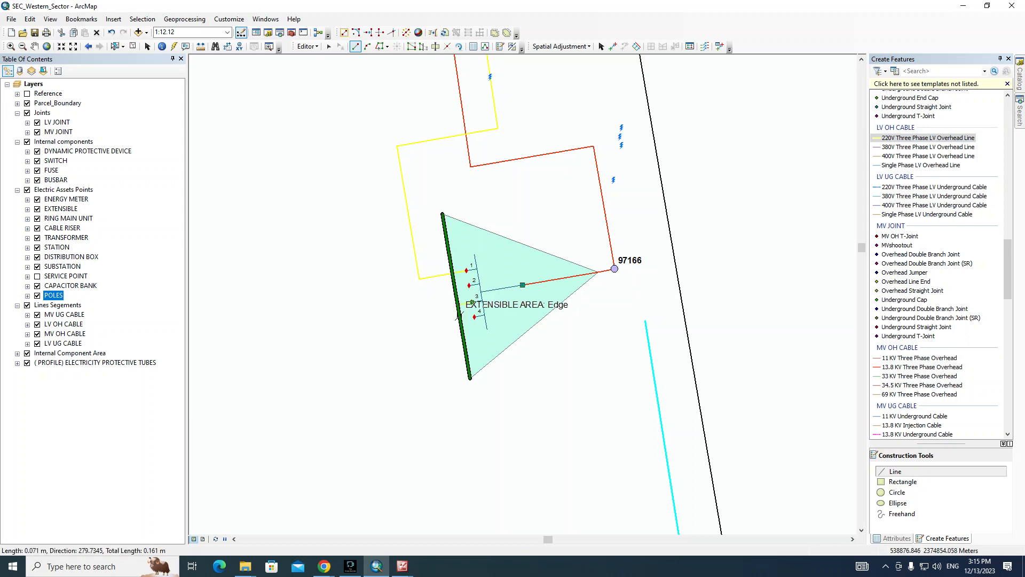
pyautogui.click(458, 305)
pyautogui.hotkey('ctrl', 'l')
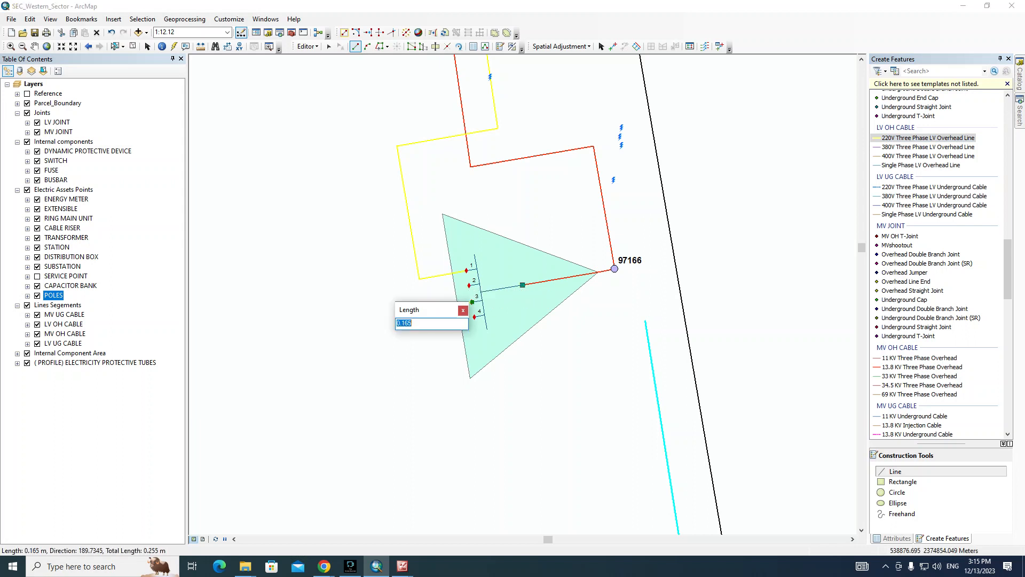
pyautogui.write('0.2')
pyautogui.press('Return')
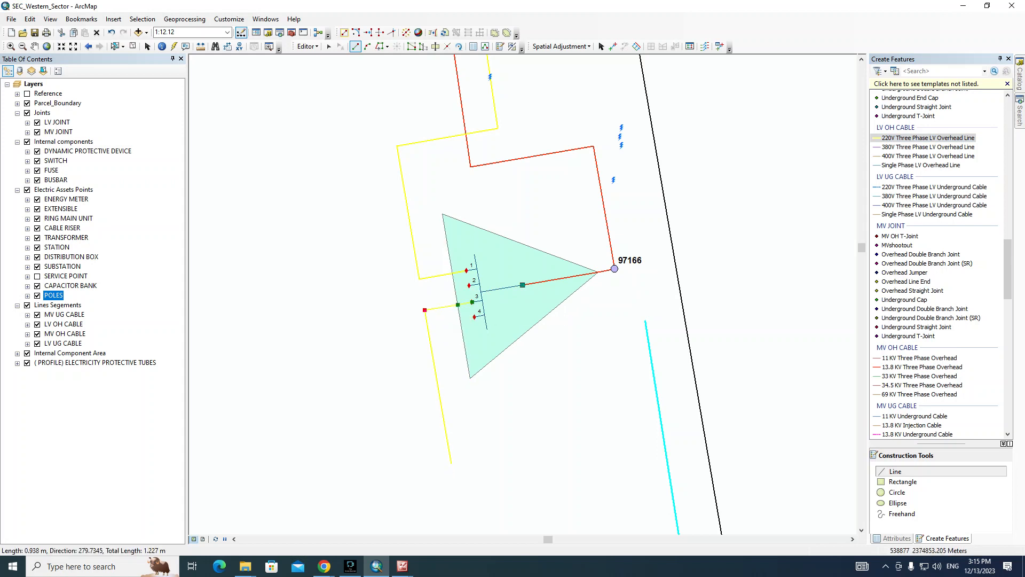
pyautogui.hotkey('ctrl', 'l')
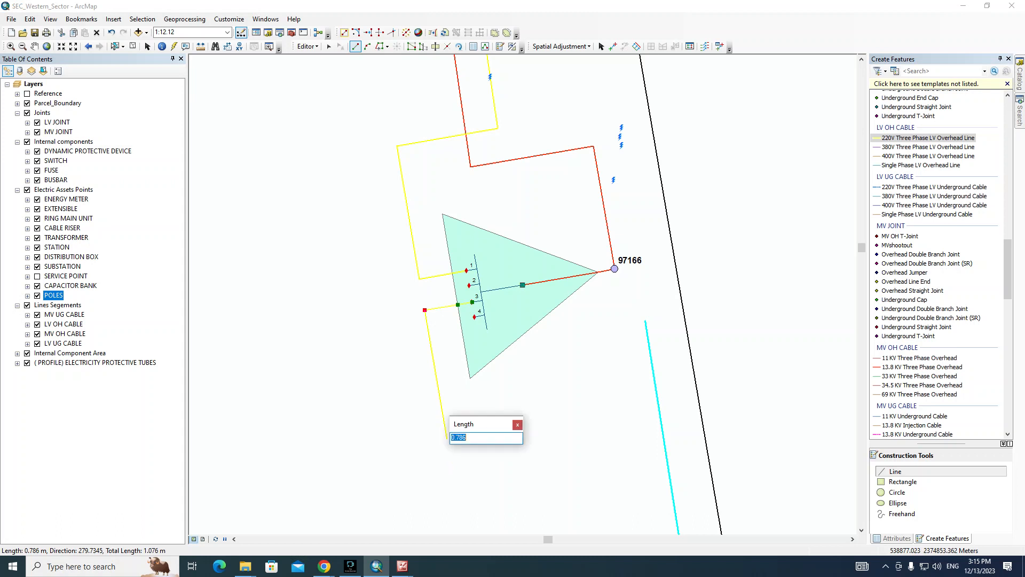
pyautogui.write('0.75')
pyautogui.press('Return')
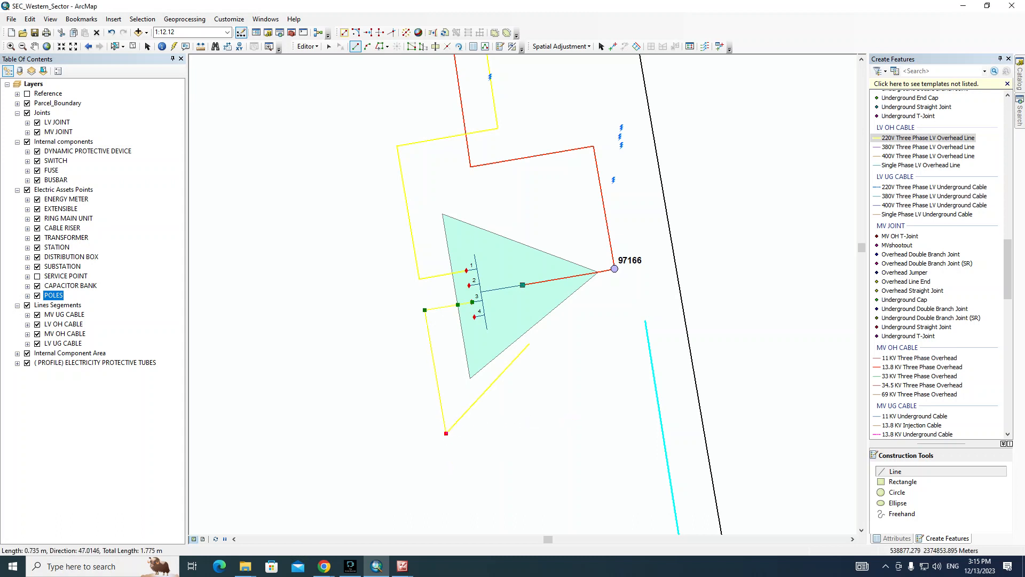
pyautogui.press('F2')
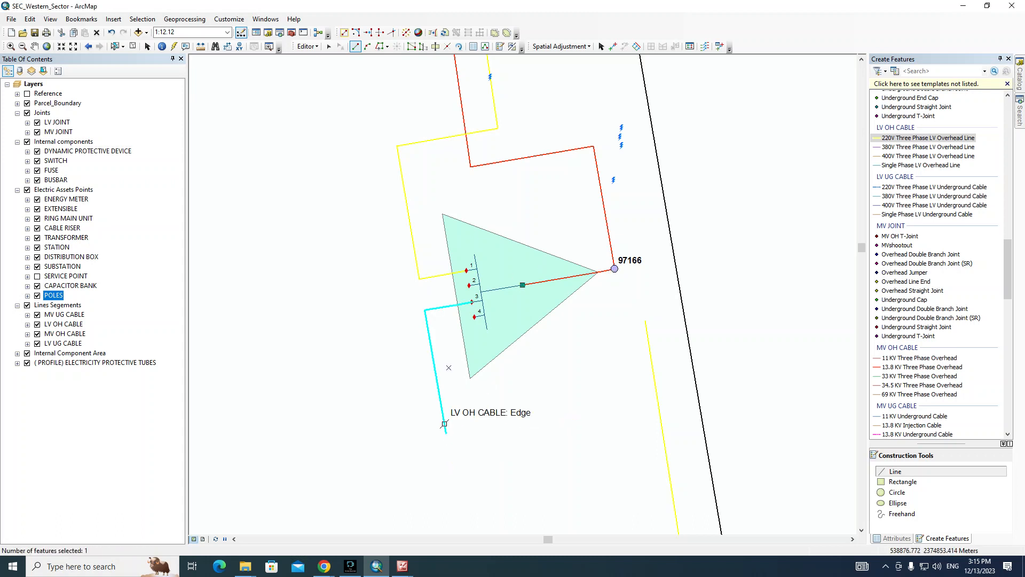
# Step: Draw another LV overhead segment eastward from the end of the fuse 3 line and merge the two segments
pyautogui.click(446, 433)
pyautogui.doubleClick(565, 412)
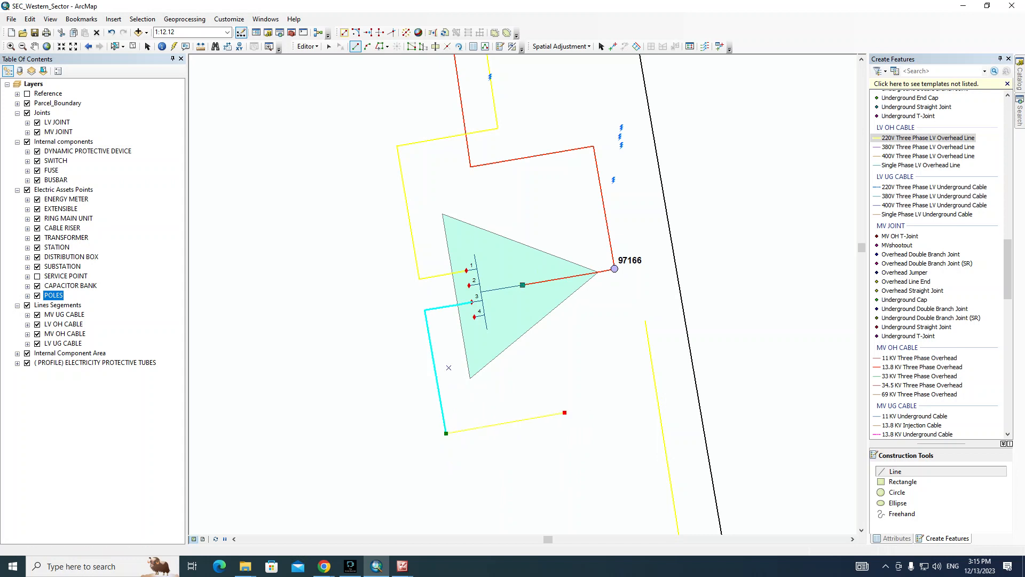
pyautogui.click(329, 47)
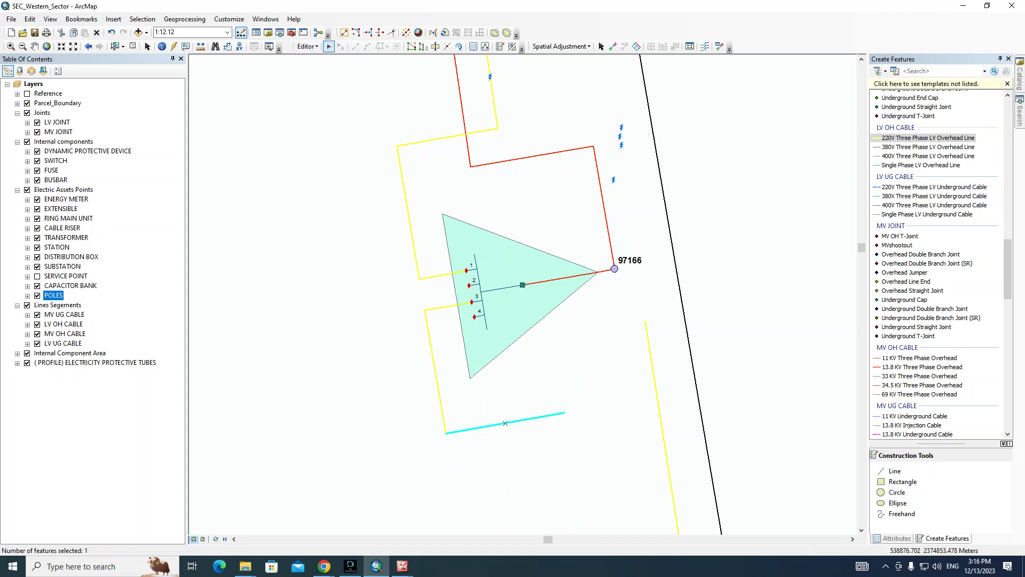
pyautogui.moveTo(433, 410); pyautogui.dragTo(472, 441)
pyautogui.click(307, 47)
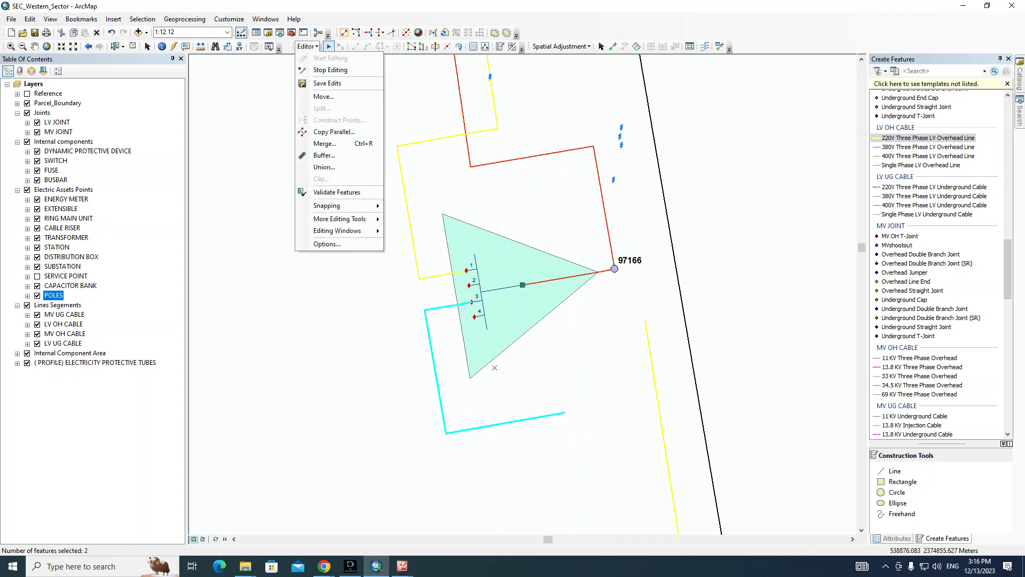
pyautogui.click(320, 155)
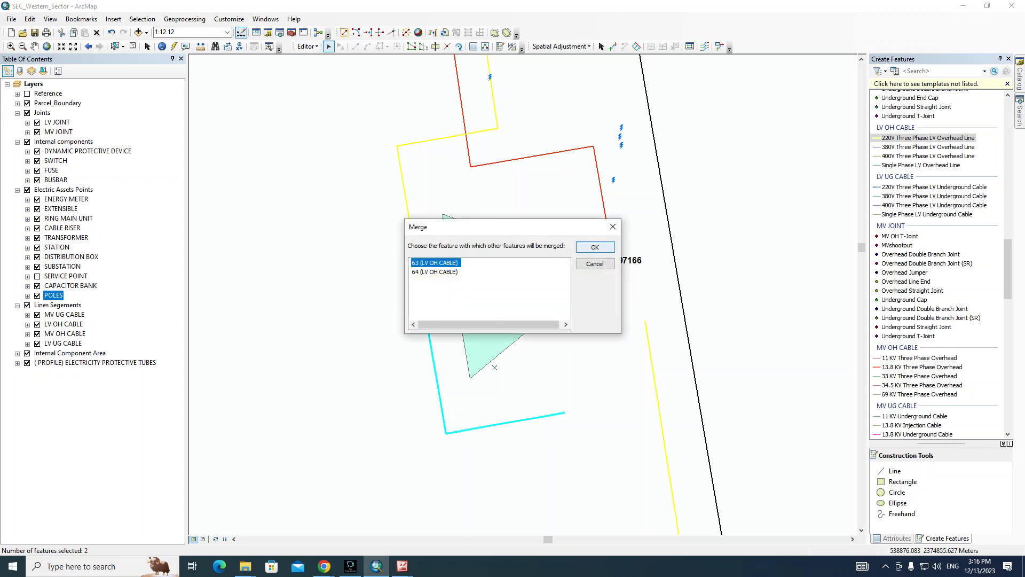
pyautogui.press('Return')
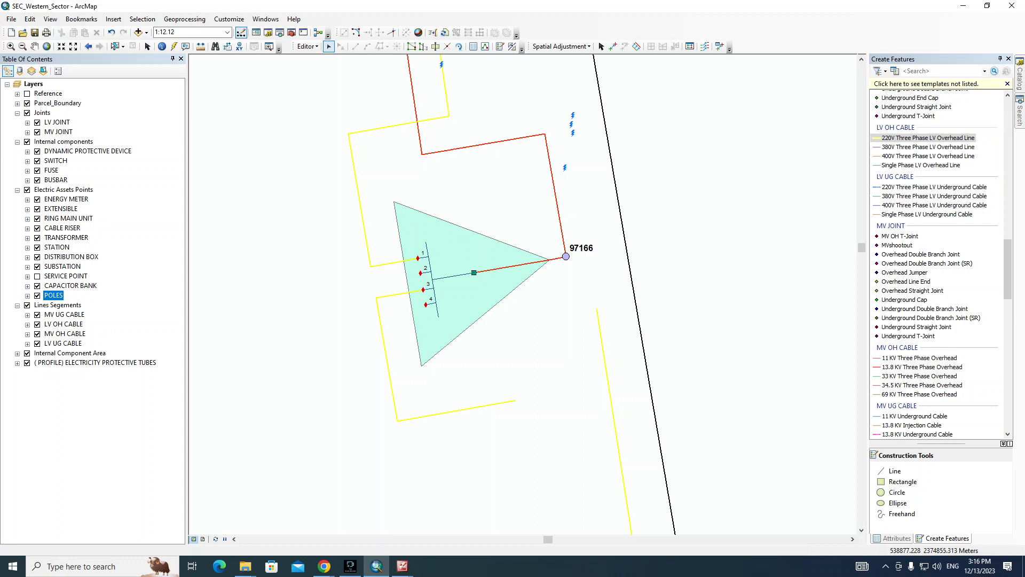
# Step: Extend the fuse 3 line and the existing LV overhead line south of pole 97166 until they meet at a corner, and select both
pyautogui.click(392, 33)
pyautogui.click(504, 403)
pyautogui.click(601, 338)
pyautogui.click(329, 46)
pyautogui.click(602, 341)
pyautogui.rightClick(610, 317)
pyautogui.click(633, 346)
pyautogui.moveTo(626, 360); pyautogui.dragTo(581, 400)
# Step: Merge the two selected LV overhead lines into the first listed LV OH CABLE feature and clear the selection
pyautogui.click(307, 46)
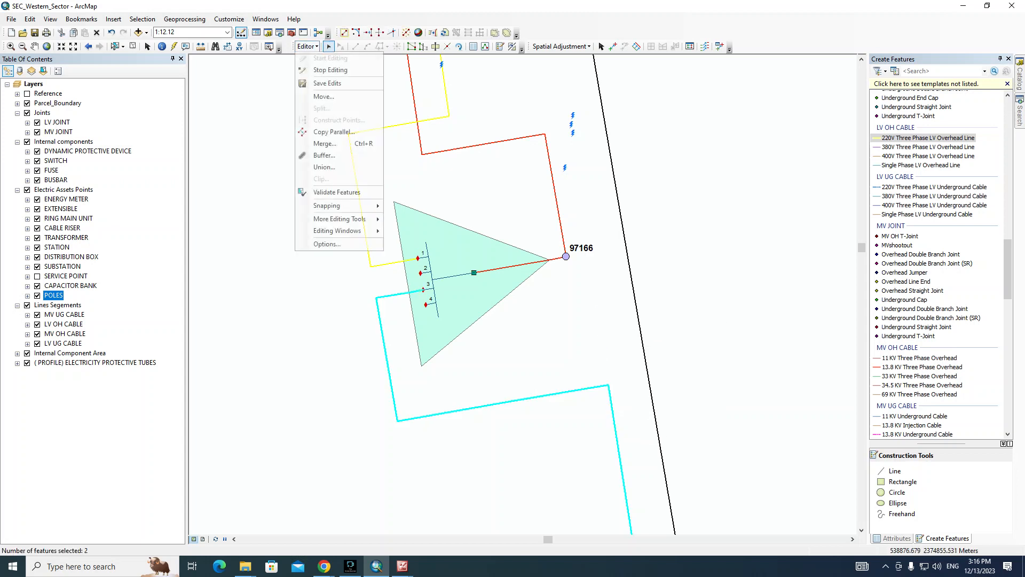
pyautogui.click(342, 144)
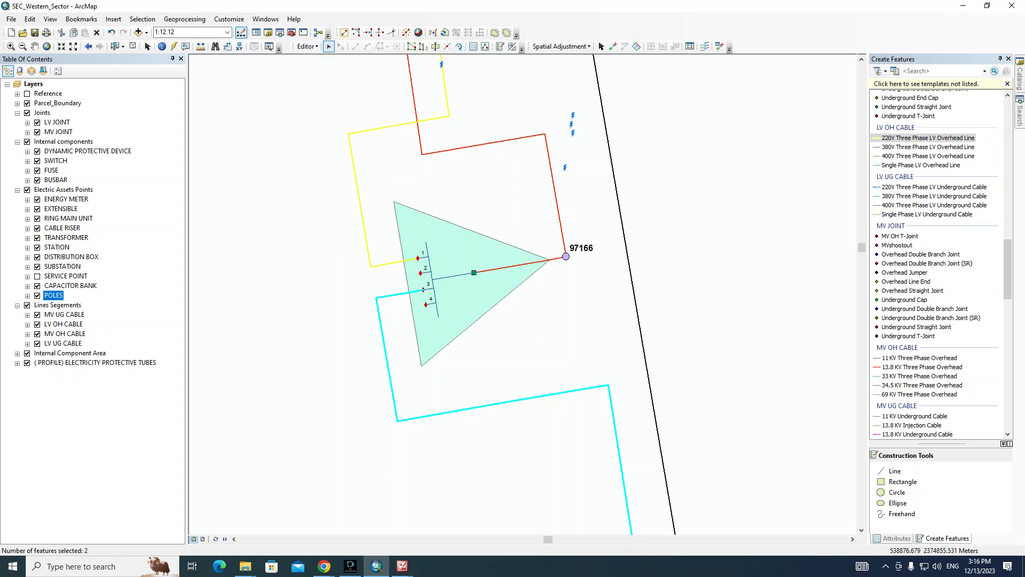
pyautogui.moveTo(517, 232); pyautogui.dragTo(804, 57)
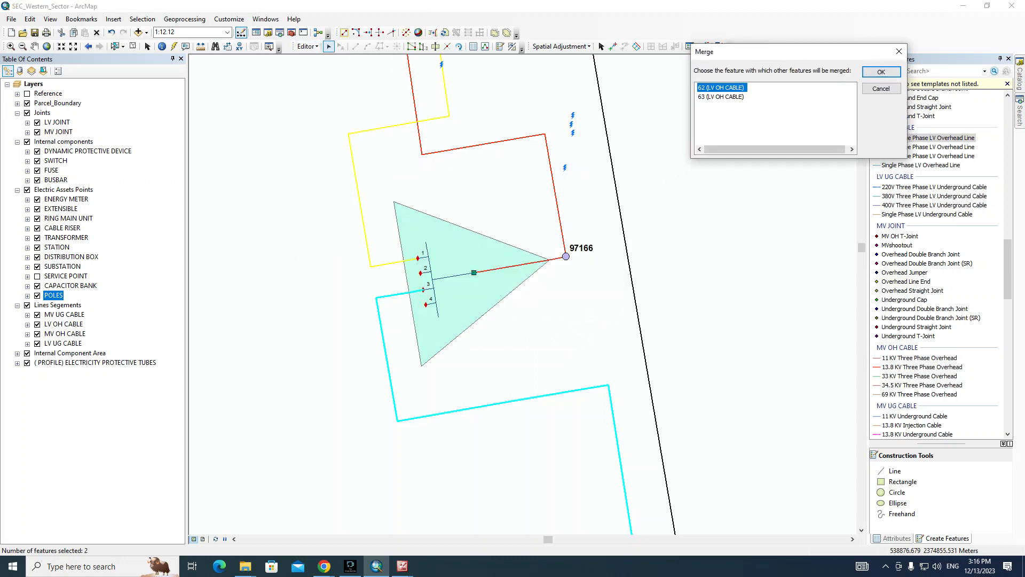
pyautogui.click(880, 72)
pyautogui.click(768, 139)
# Step: Compare the merged fuse 3 feeder with substation photo SS_300031_1_01OV_02, tracing the cables from the distribution panel up the poles to the overhead lines
pyautogui.hotkey('alt', 'Tab')
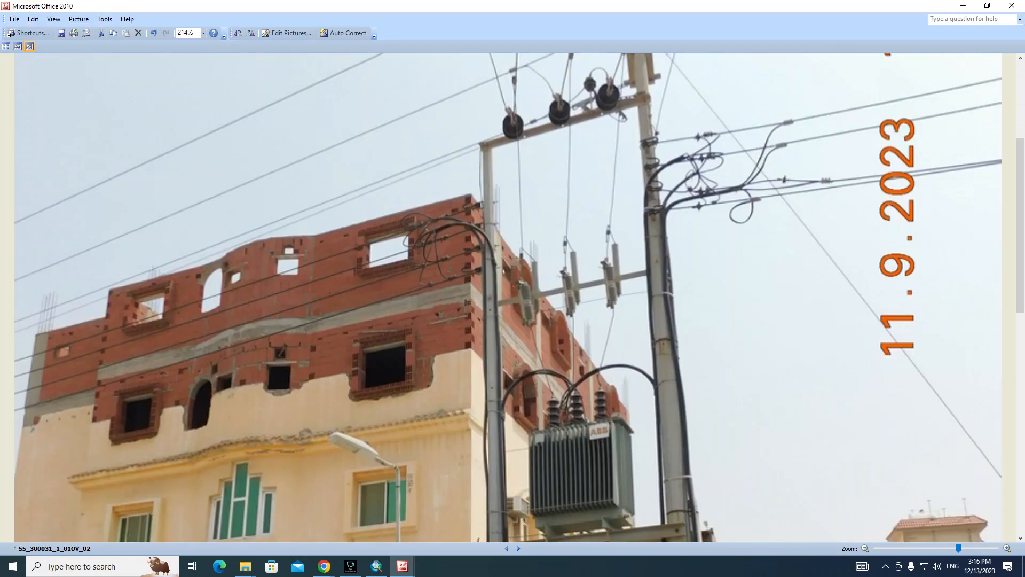
pyautogui.scroll(1, 507, 298)
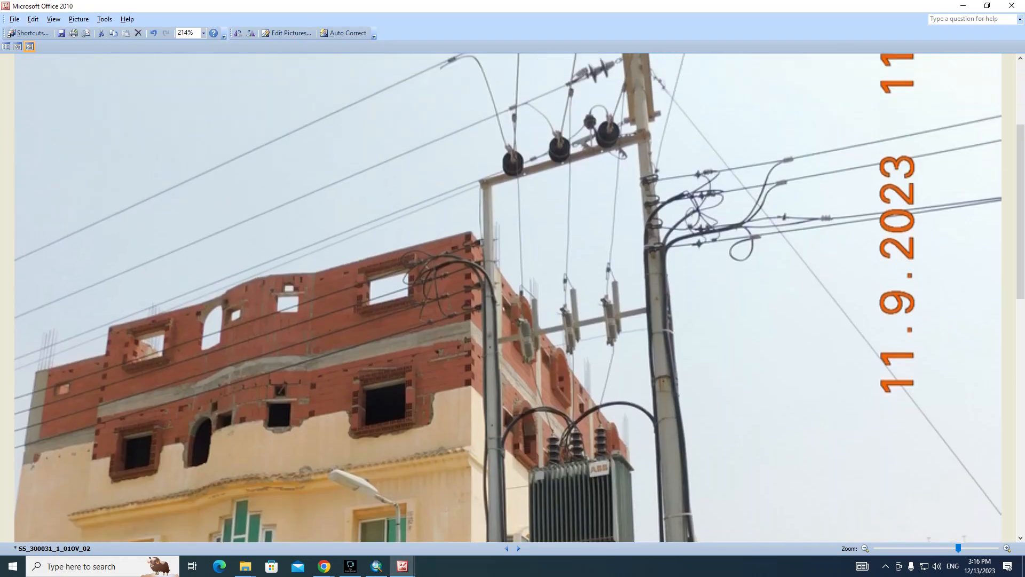
pyautogui.scroll(-10, 507, 298)
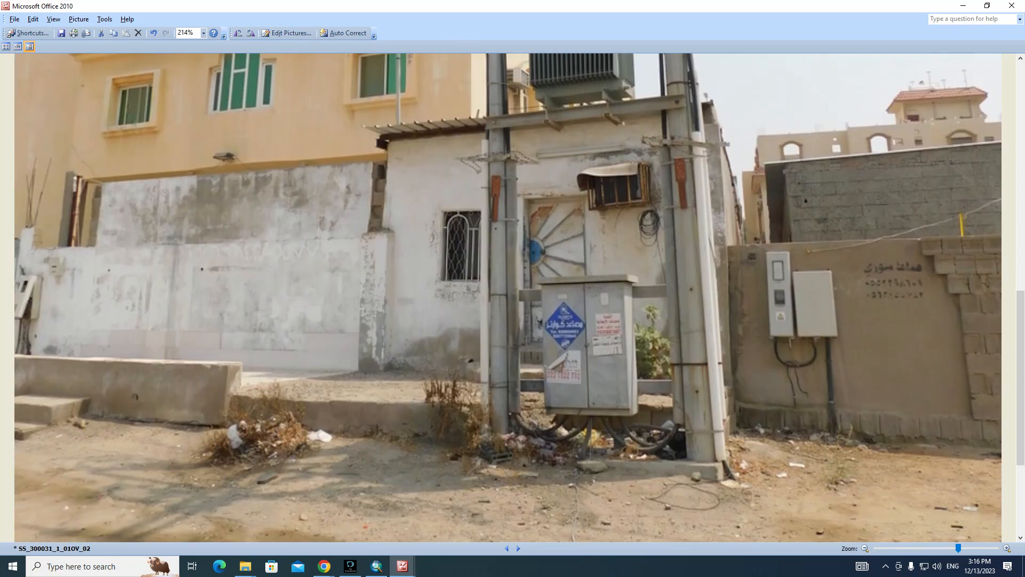
pyautogui.scroll(10, 507, 298)
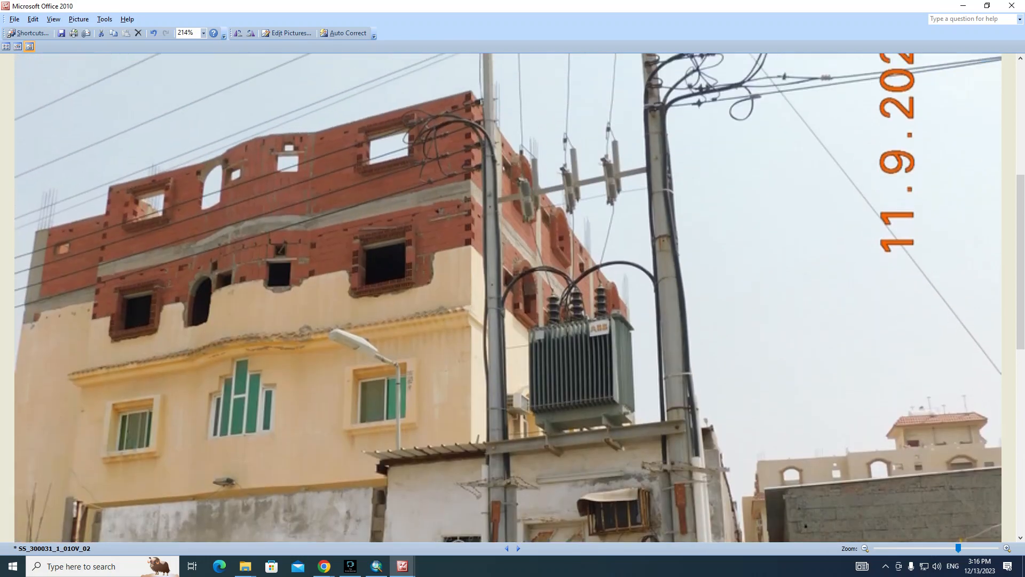
pyautogui.hotkey('alt', 'Tab')
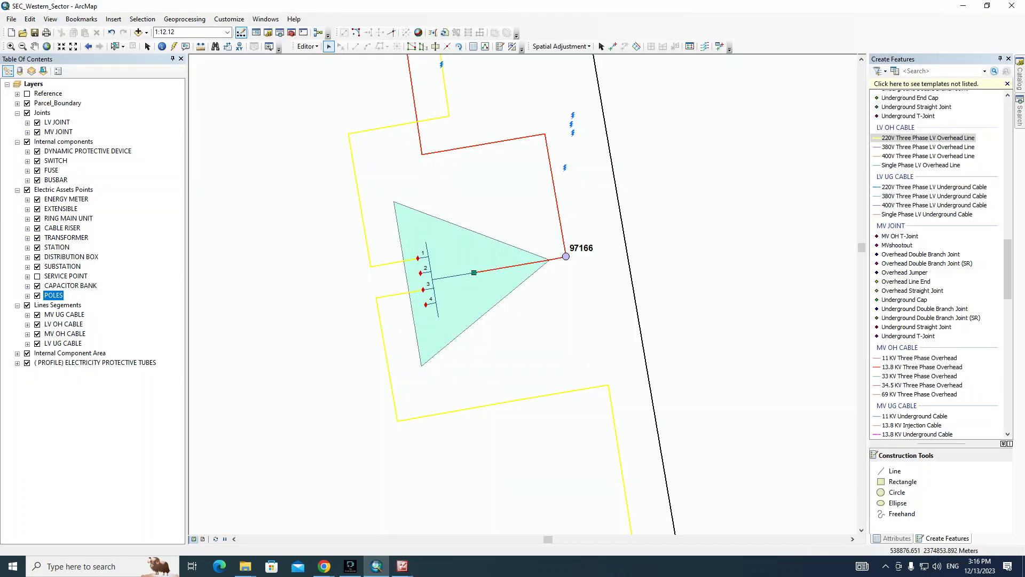
pyautogui.moveTo(365, 354); pyautogui.dragTo(395, 363)
pyautogui.hotkey('alt', 'Tab')
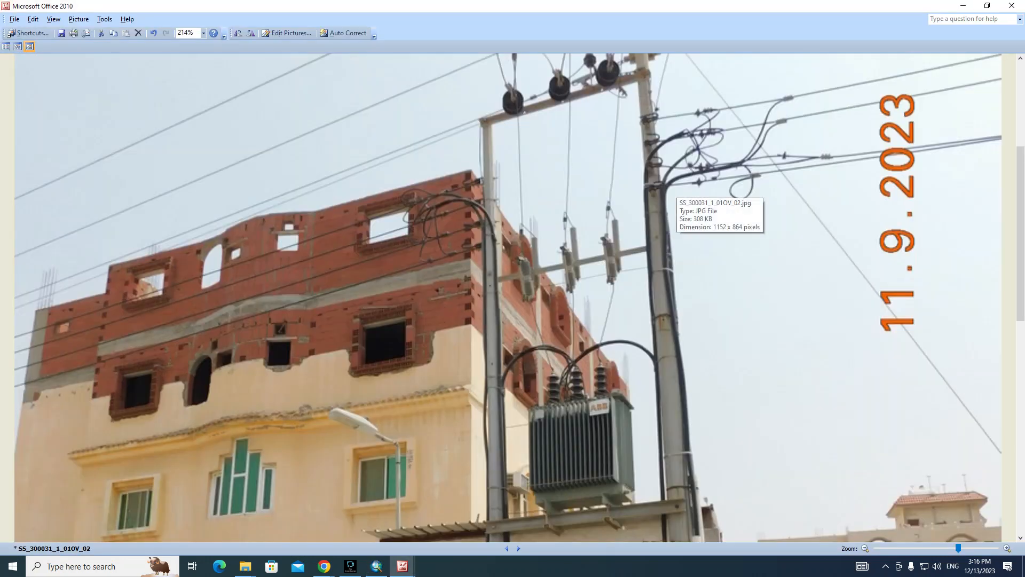
pyautogui.hotkey('alt', 'Tab')
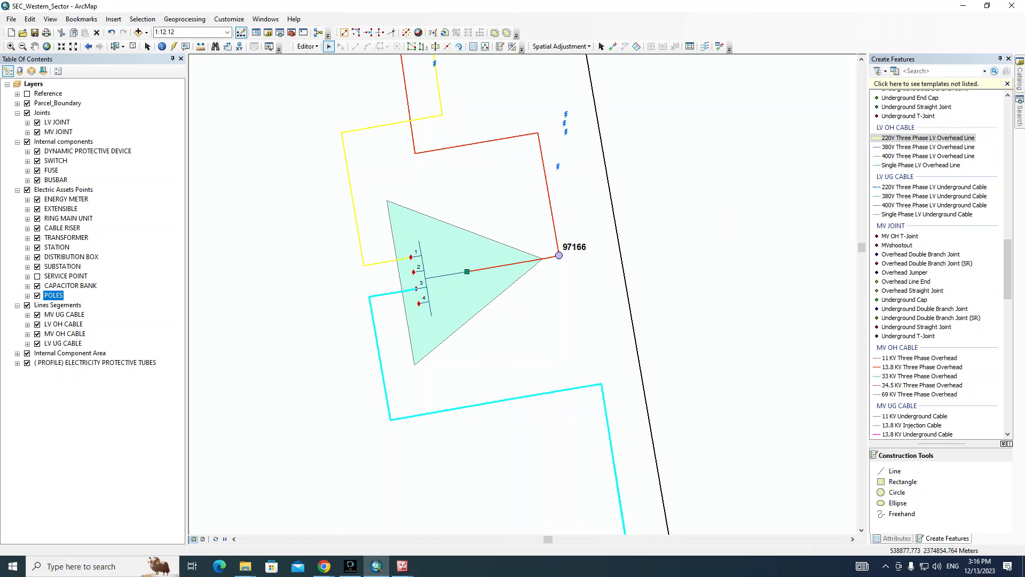
# Step: Move the nearest cable riser north of pole 97166 onto the southward section of the fuse 3 LV overhead line
pyautogui.click(558, 167)
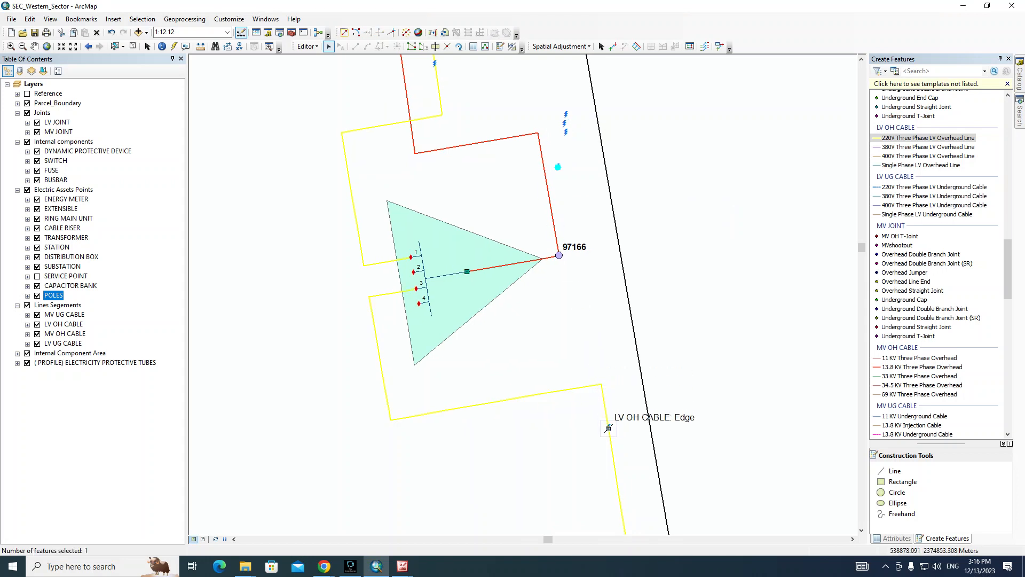
pyautogui.moveTo(608, 427); pyautogui.dragTo(561, 367)
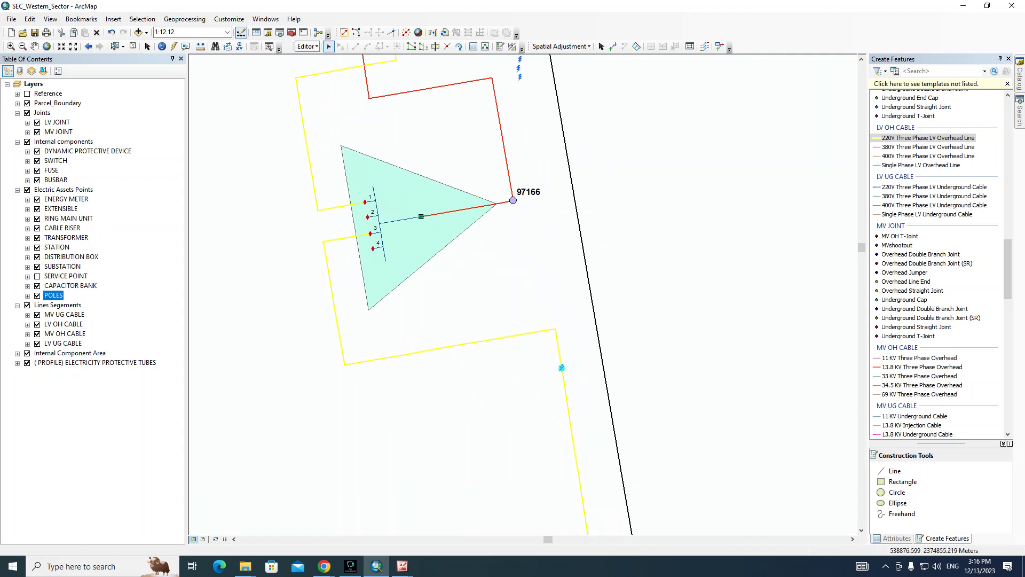
pyautogui.click(308, 47)
pyautogui.click(331, 208)
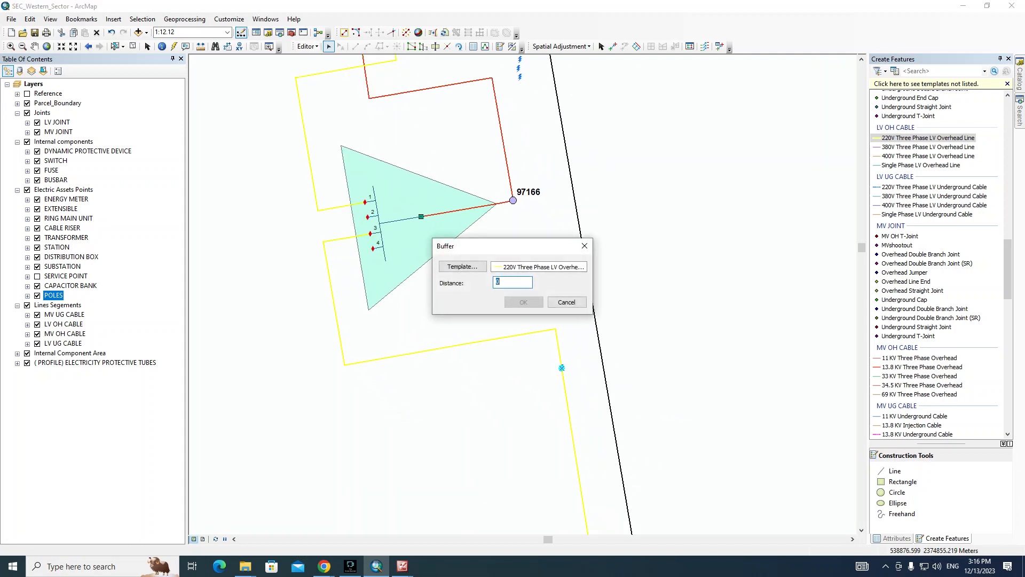
pyautogui.press('Escape')
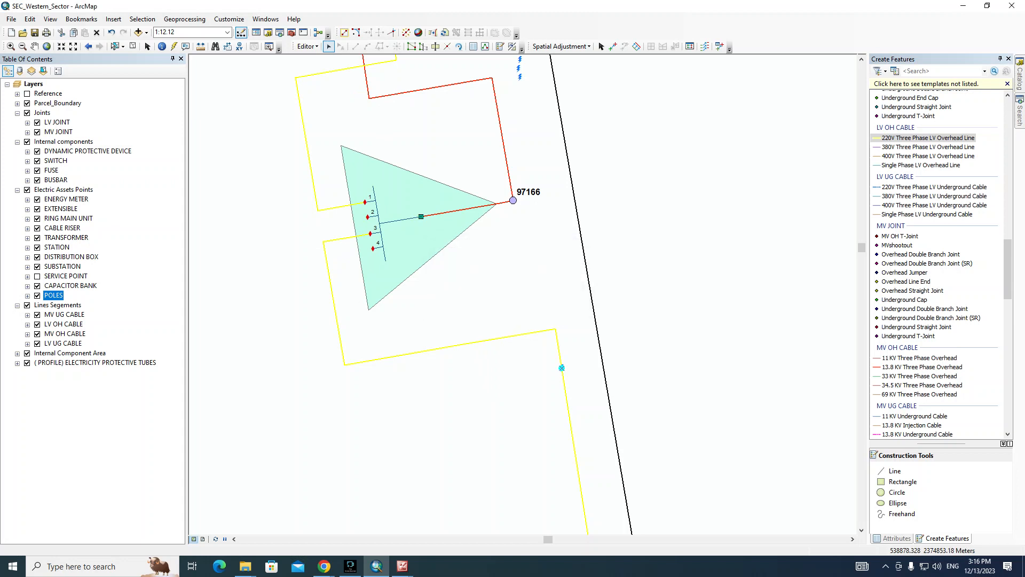
# Step: Move the cable riser to the corner of the fuse 3 line and buffer it by 0.25 with the 220V Three Phase LV Overhead template
pyautogui.click(562, 368)
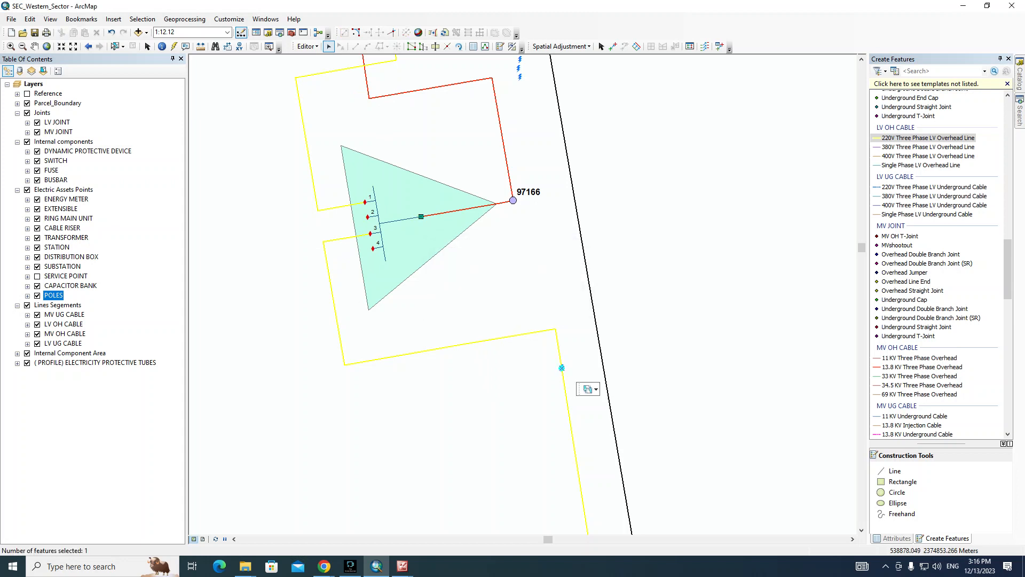
pyautogui.moveTo(561, 368); pyautogui.dragTo(555, 328)
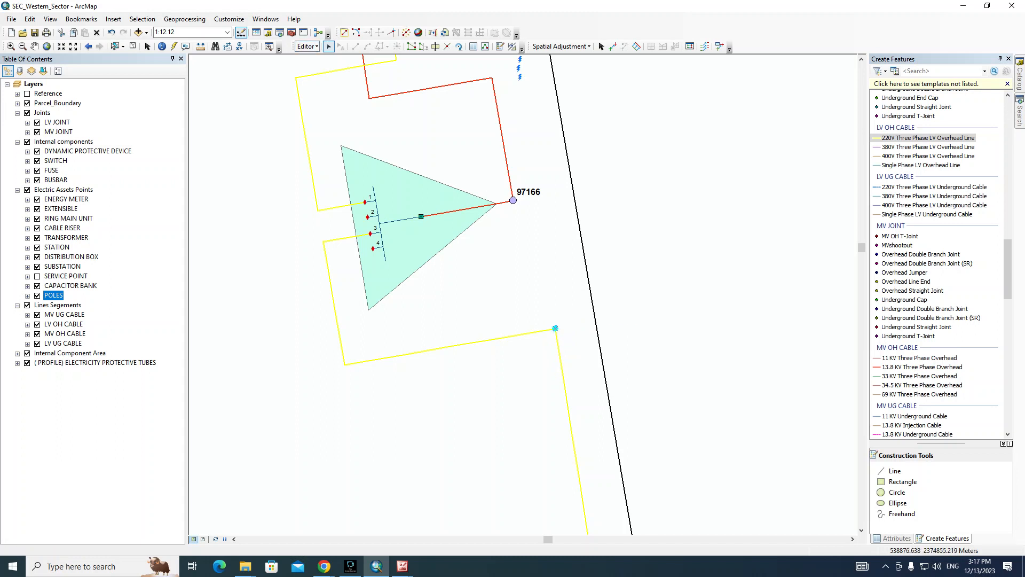
pyautogui.click(308, 46)
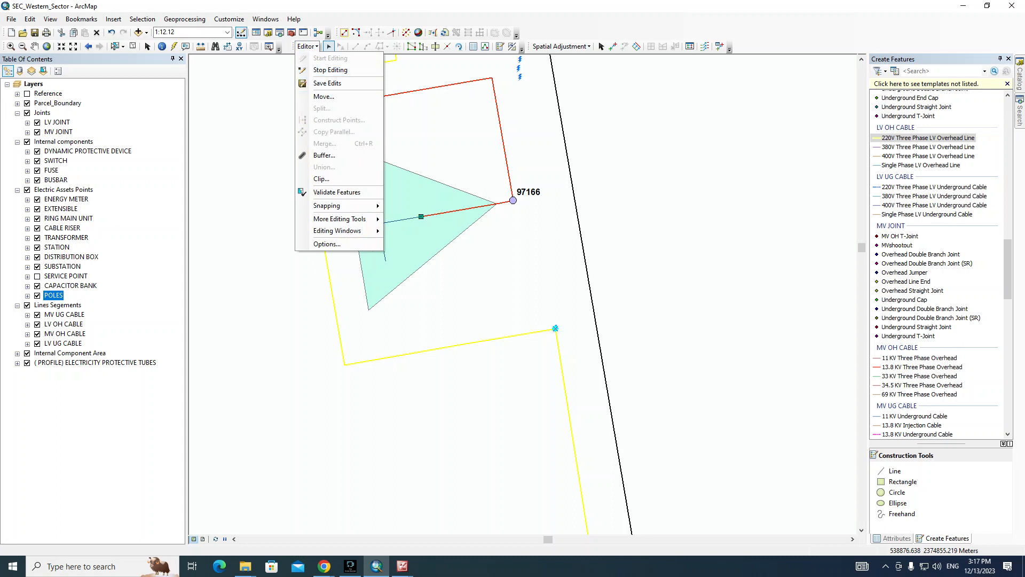
pyautogui.click(324, 156)
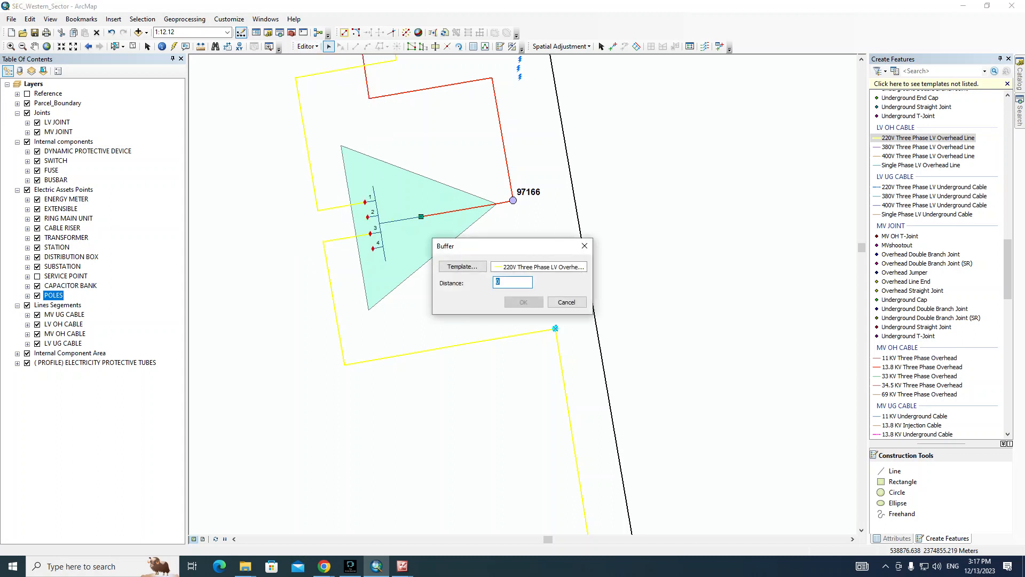
pyautogui.write('0.25')
pyautogui.press('Return')
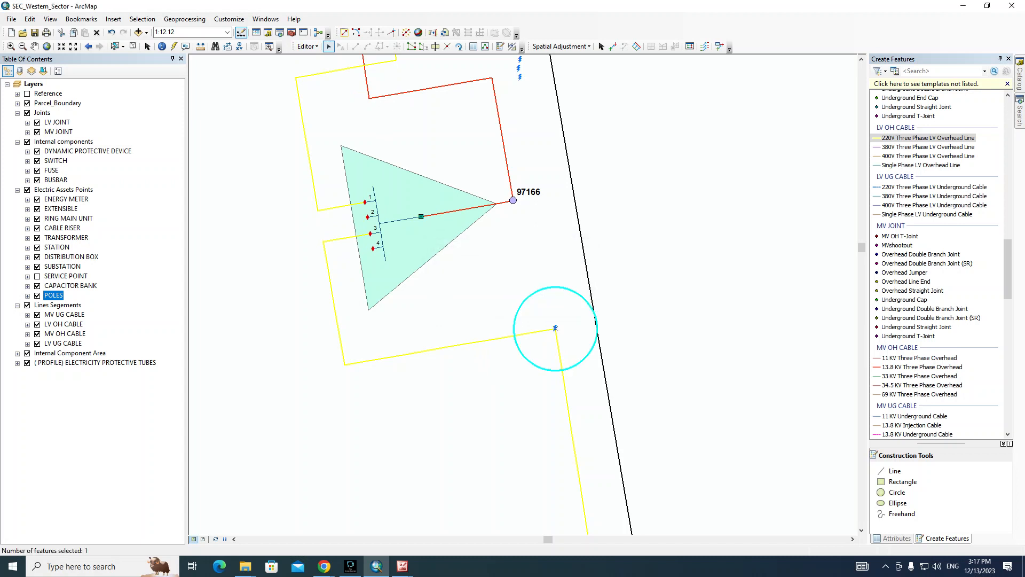
# Step: Move a second cable riser to where the buffer circle crosses the southward LV line, and select the buffer circle
pyautogui.click(547, 252)
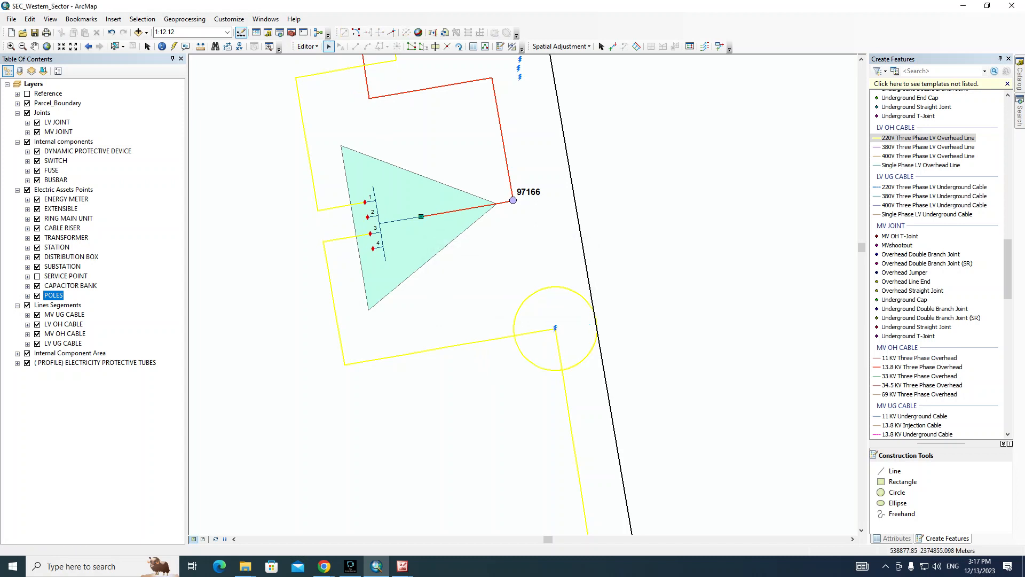
pyautogui.click(520, 77)
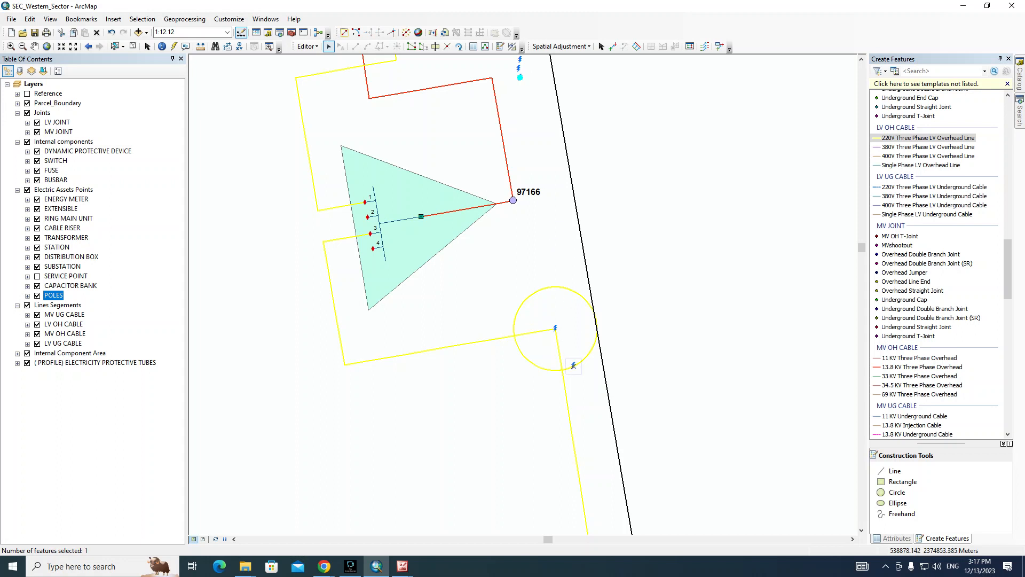
pyautogui.moveTo(562, 372); pyautogui.dragTo(562, 369)
pyautogui.click(555, 328)
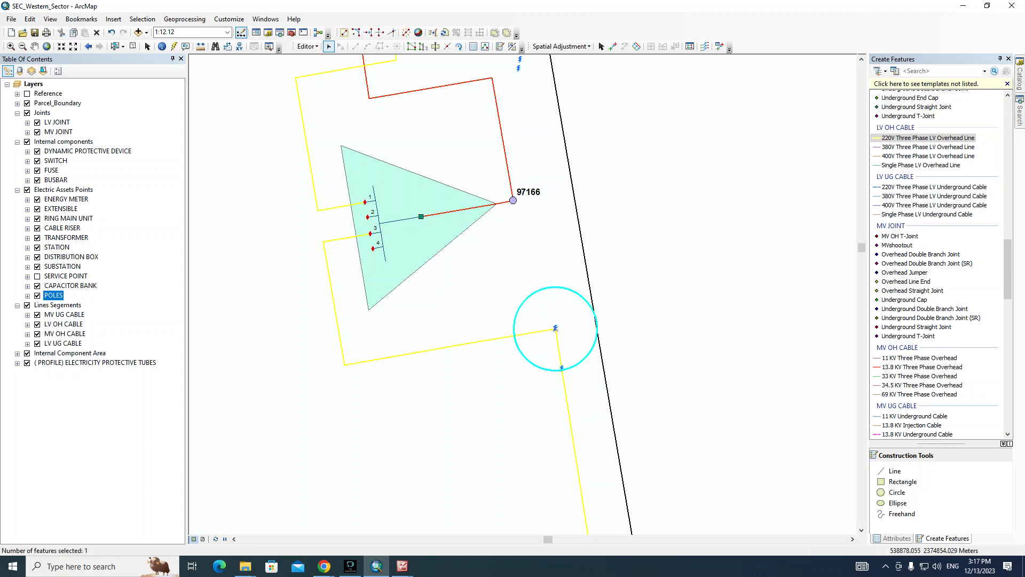
# Step: Delete the buffer circle around the corner cable riser and compare the risers with substation photo SS_300031_1_01OV_02
pyautogui.press('Delete')
pyautogui.moveTo(690, 309); pyautogui.dragTo(693, 184)
pyautogui.hotkey('alt', 'Tab')
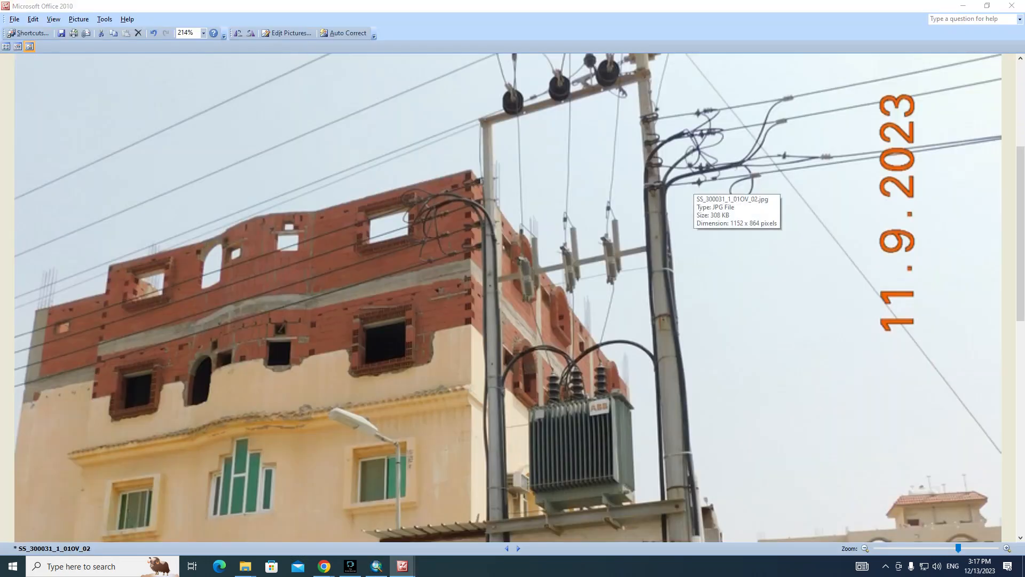
pyautogui.hotkey('alt', 'Tab')
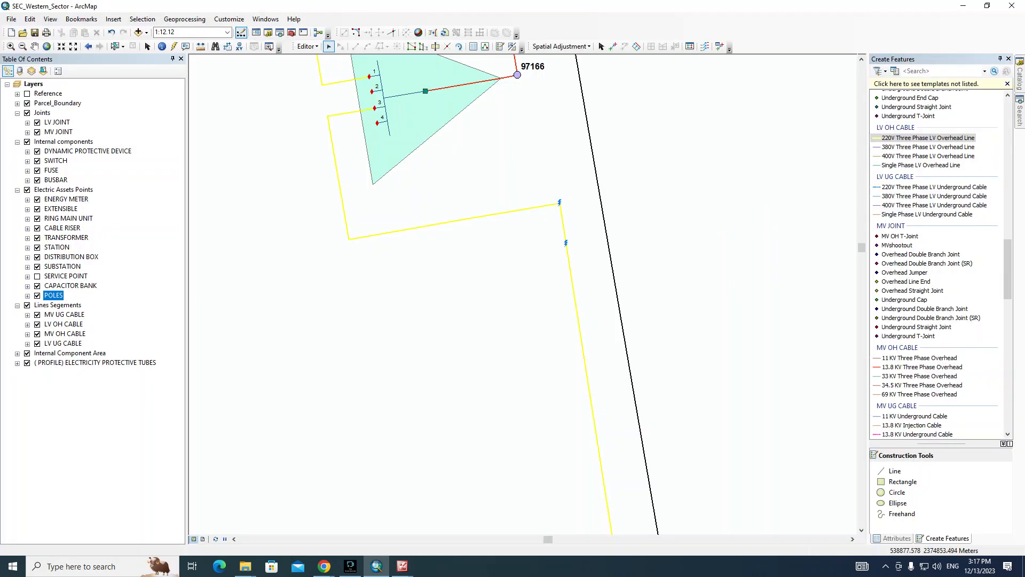
# Step: Examine the cable risers and LV feeder lines north and south of the substation at pole 97166
pyautogui.click(470, 219)
pyautogui.scroll(-2, 557, 237)
pyautogui.click(526, 292)
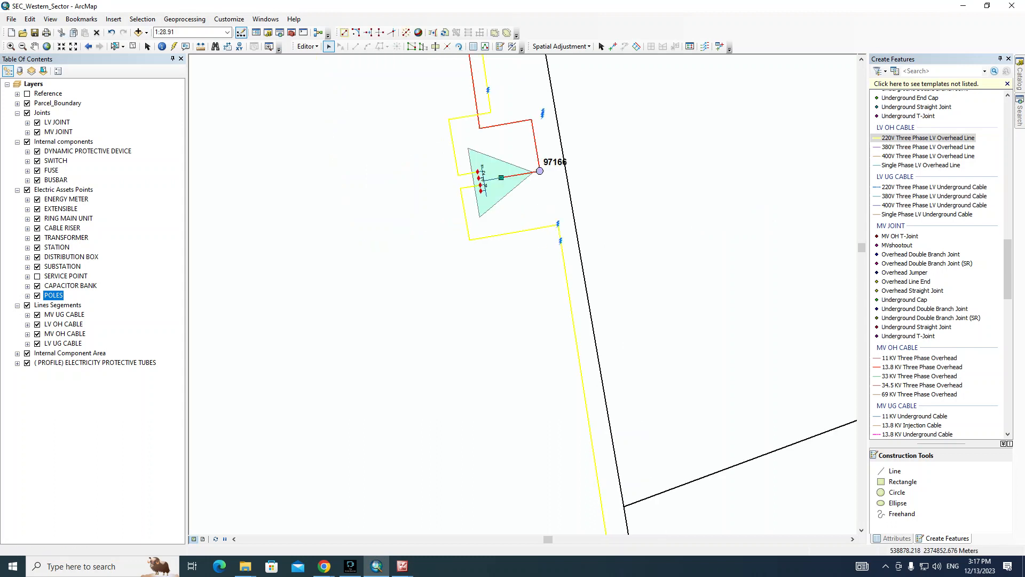
pyautogui.scroll(-3, 525, 292)
pyautogui.moveTo(585, 285); pyautogui.dragTo(577, 201)
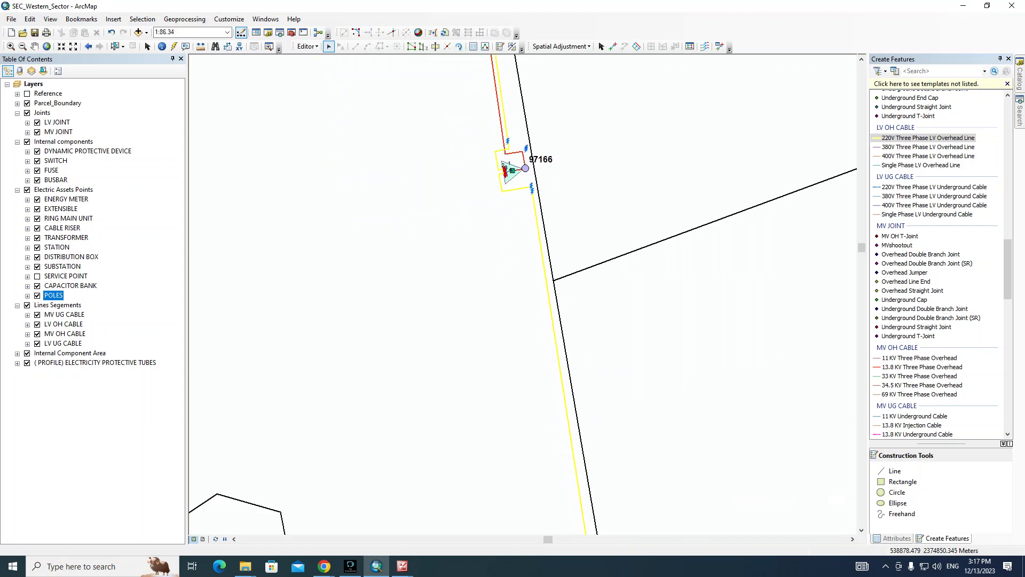
pyautogui.moveTo(518, 119); pyautogui.dragTo(497, 174)
pyautogui.scroll(3, 498, 174)
pyautogui.moveTo(561, 177); pyautogui.dragTo(532, 164)
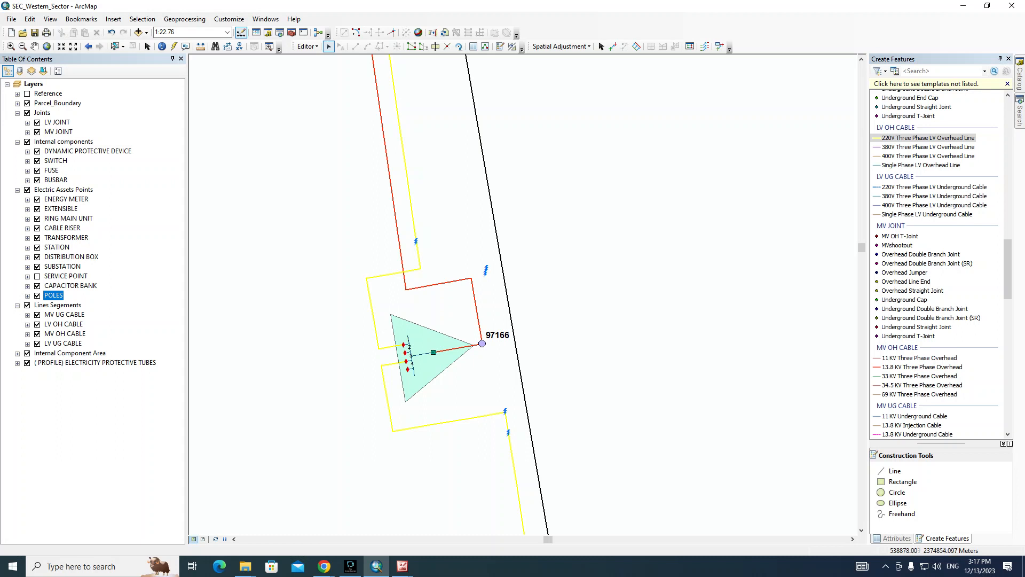
pyautogui.moveTo(482, 343); pyautogui.dragTo(476, 294)
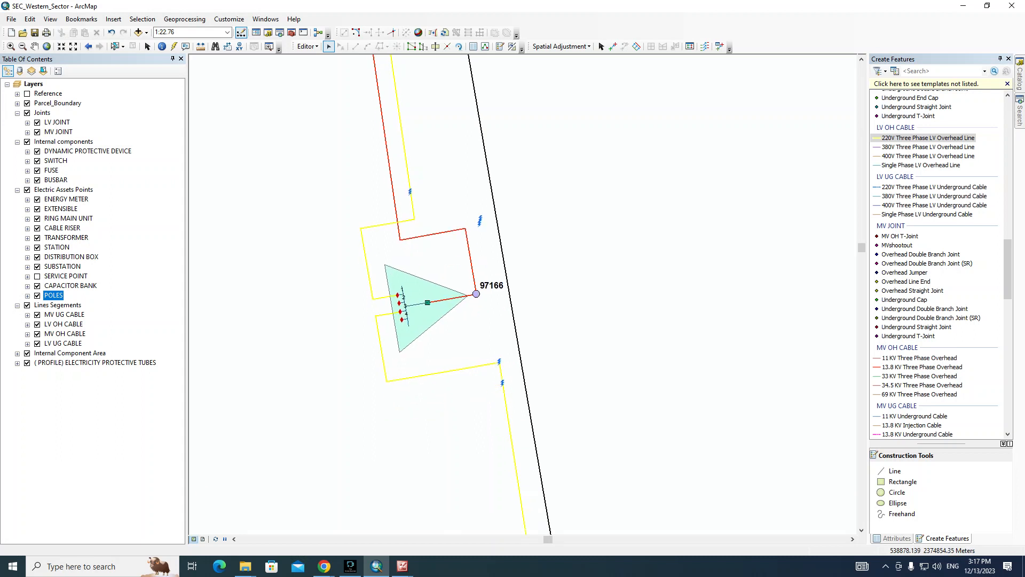
# Step: Inspect the transformer poles in photo SS_300031_1_01OV_02, following the cables from the overhead lines down to the ground
pyautogui.hotkey('alt', 'Tab')
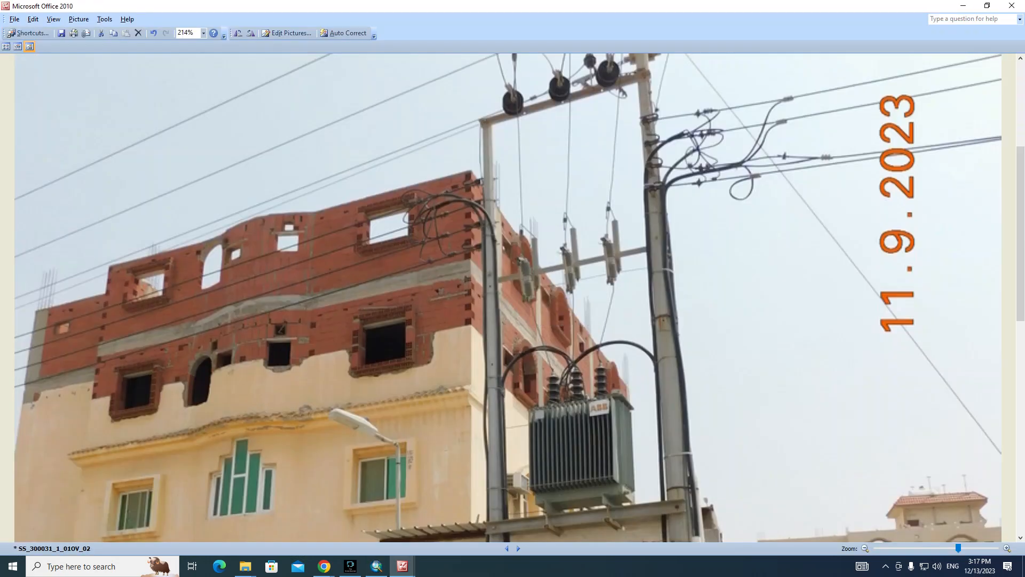
pyautogui.scroll(2, 507, 298)
pyautogui.scroll(2, 508, 298)
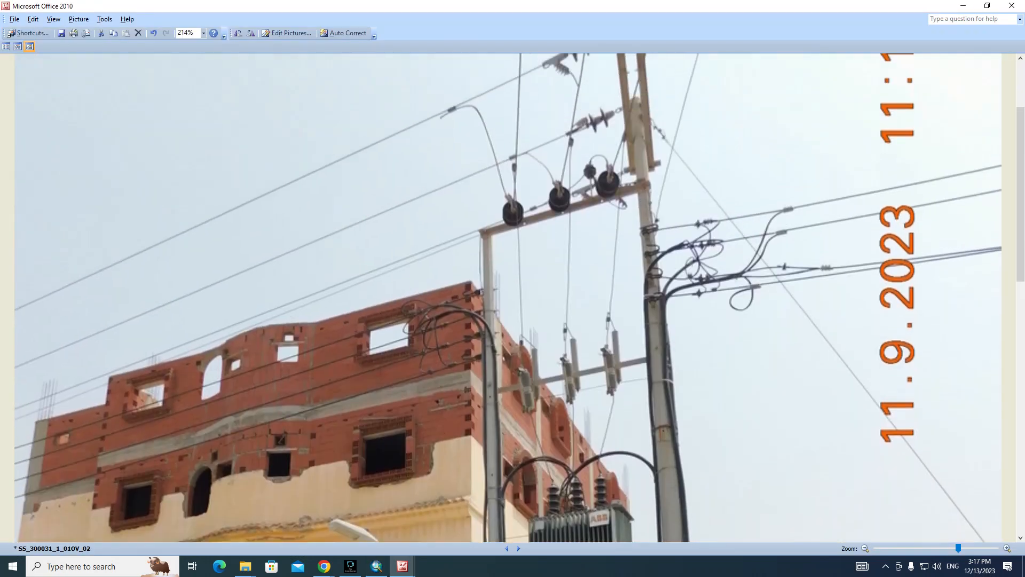
pyautogui.hotkey('alt', 'Tab')
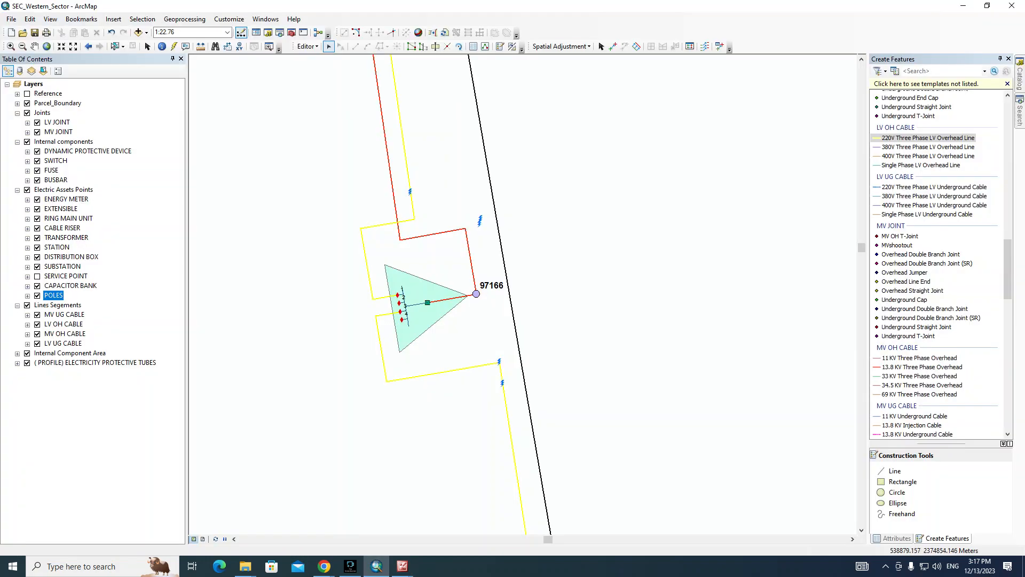
pyautogui.hotkey('alt', 'Tab')
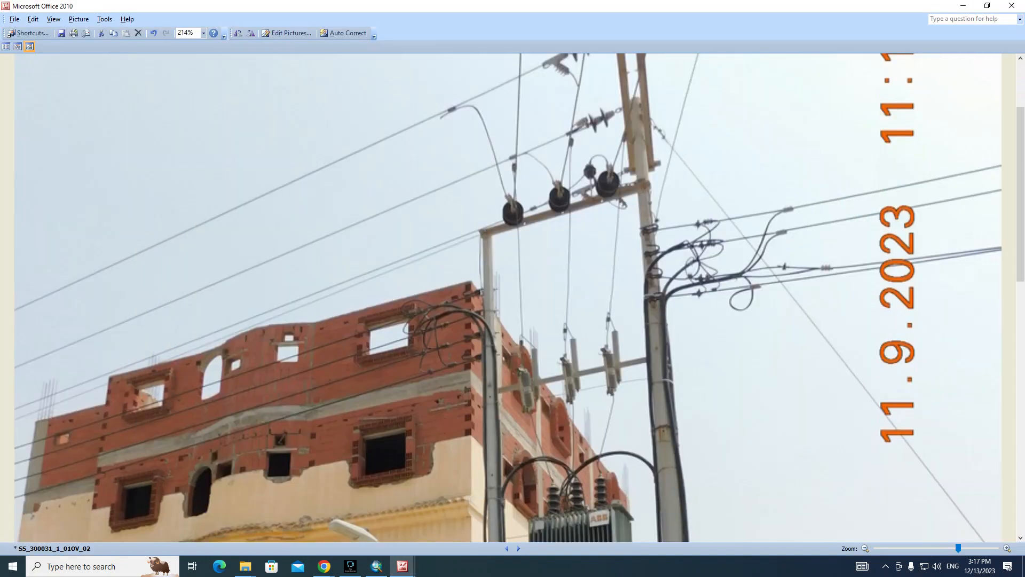
pyautogui.scroll(-3, 529, 321)
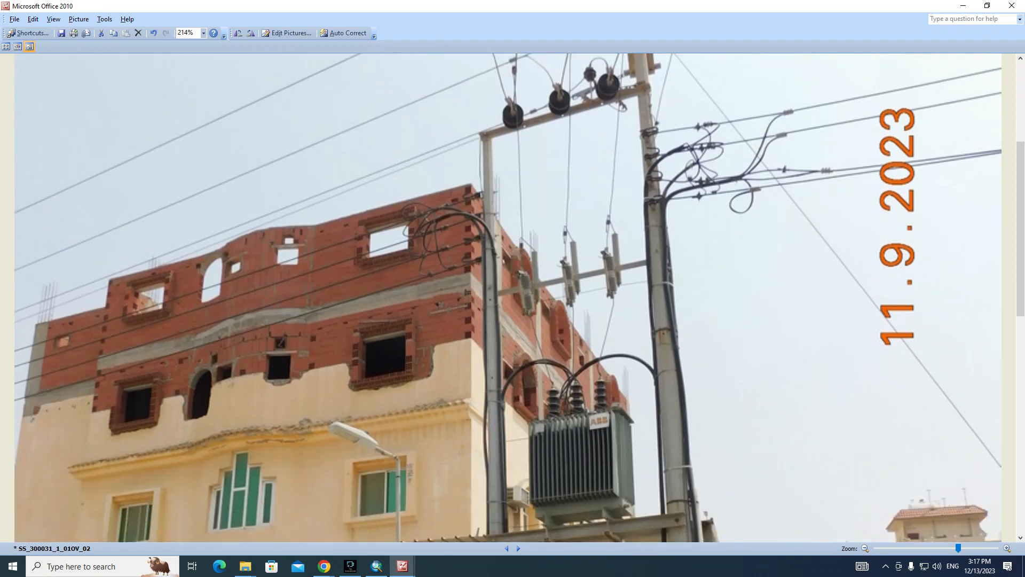
pyautogui.hotkey('alt', 'Tab')
pyautogui.hotkey('alt', 'Tab')
pyautogui.scroll(-2, 721, 243)
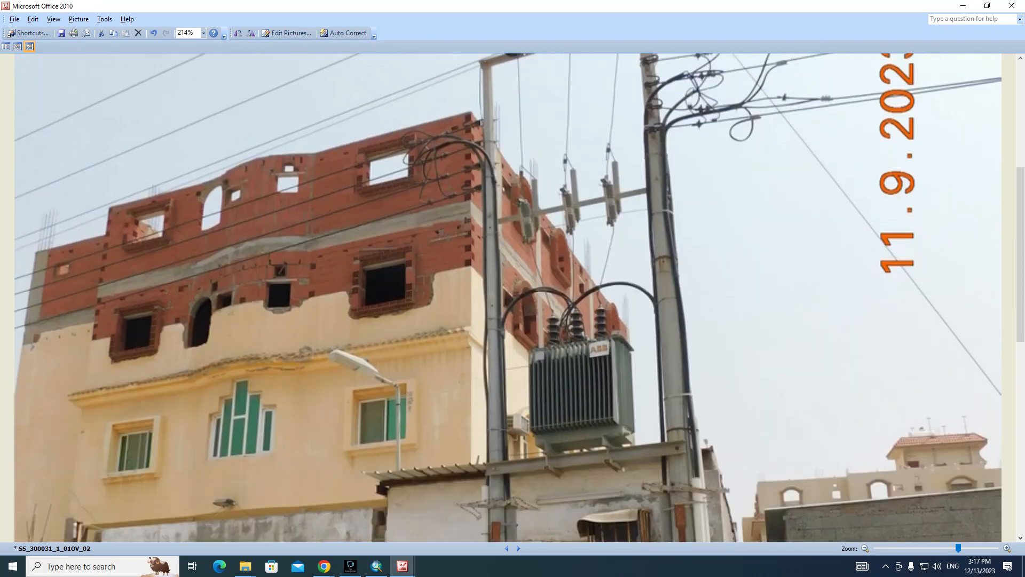
pyautogui.scroll(-3, 508, 298)
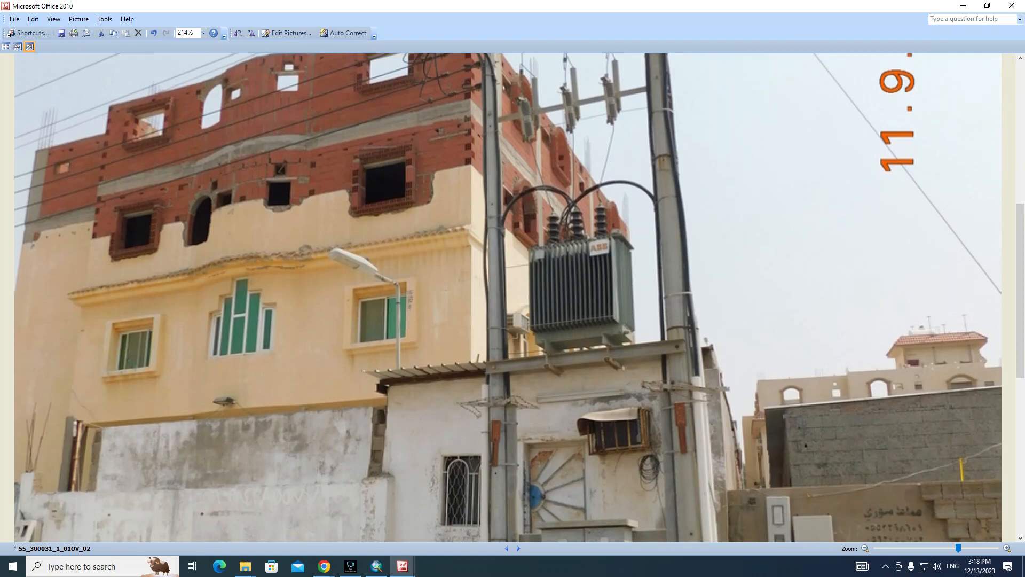
# Step: Compare the unused cable risers north of pole 97166 with the cables on the poles in the substation photo
pyautogui.hotkey('alt', 'Tab')
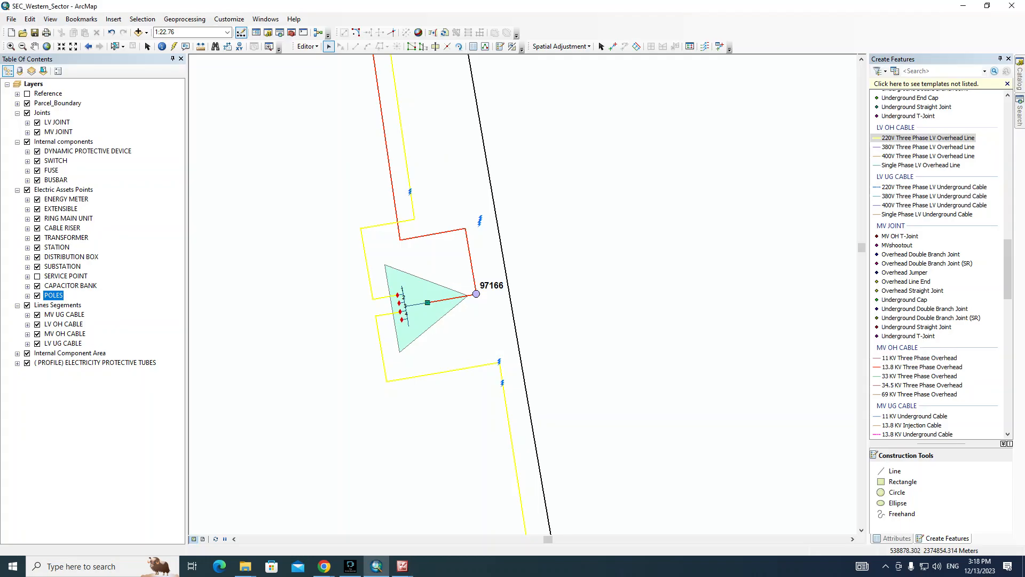
pyautogui.hotkey('alt', 'Tab')
pyautogui.scroll(3, 508, 298)
pyautogui.hotkey('alt', 'Tab')
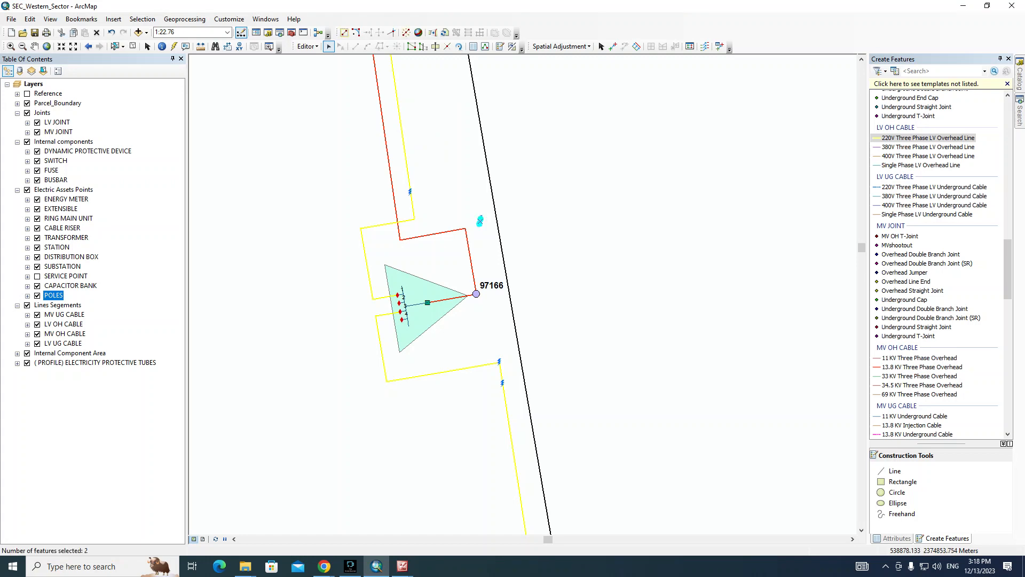
pyautogui.hotkey('alt', 'Tab')
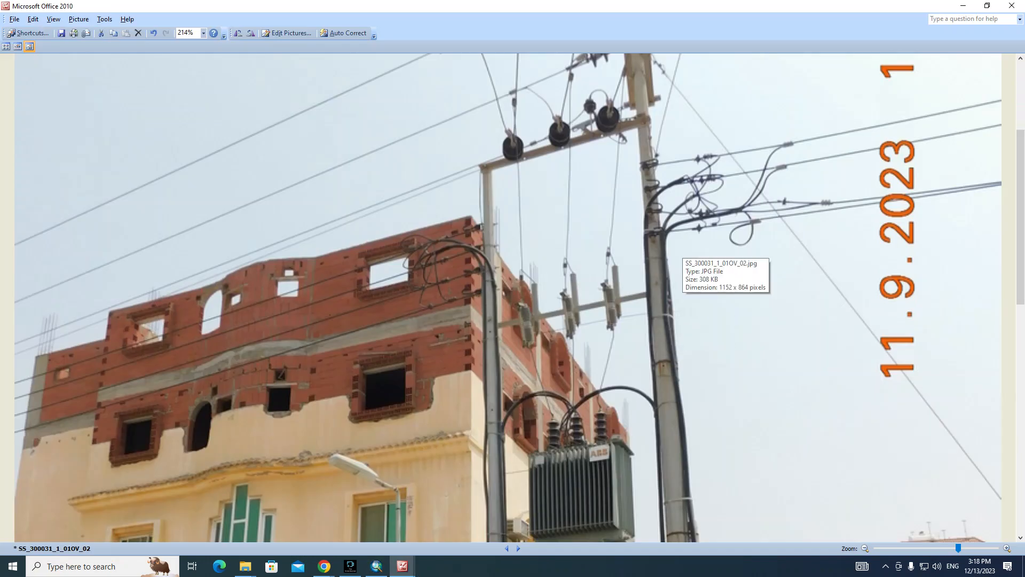
pyautogui.scroll(-1, 680, 255)
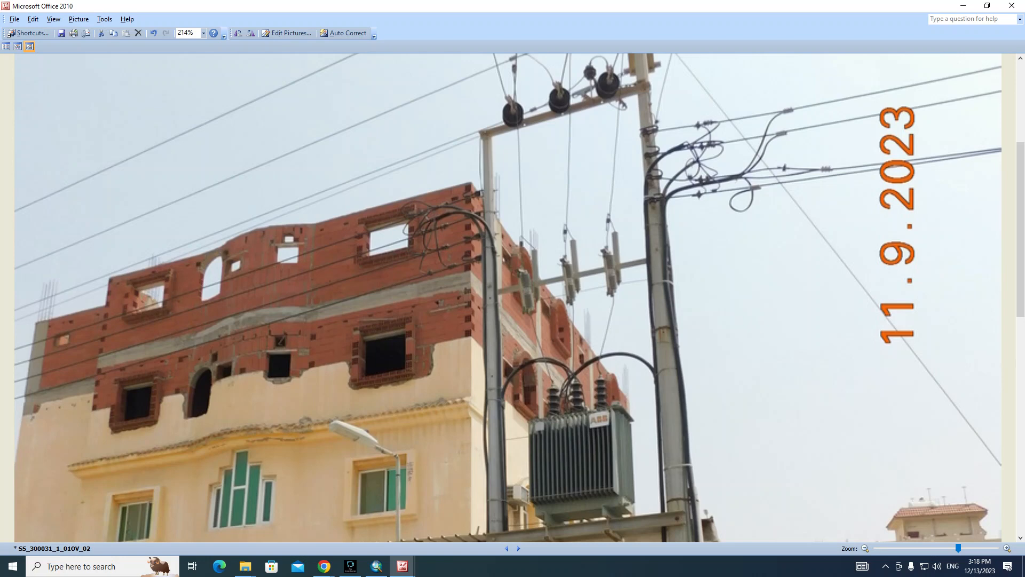
pyautogui.hotkey('alt', 'Tab')
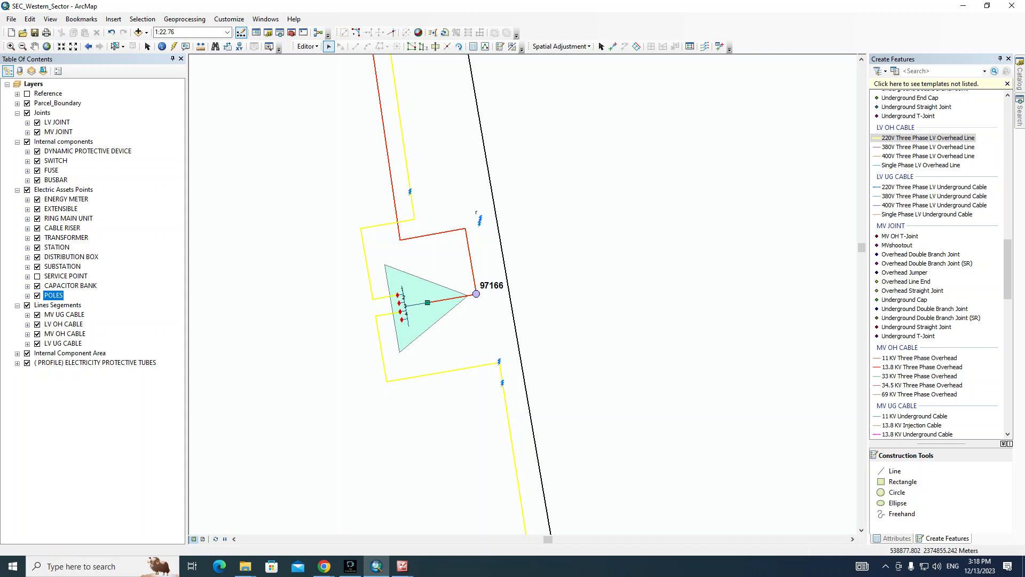
# Step: Create a bookmark of the view around pole 97166 named "extra cable risers please advice"
pyautogui.click(480, 220)
pyautogui.click(81, 19)
pyautogui.click(93, 30)
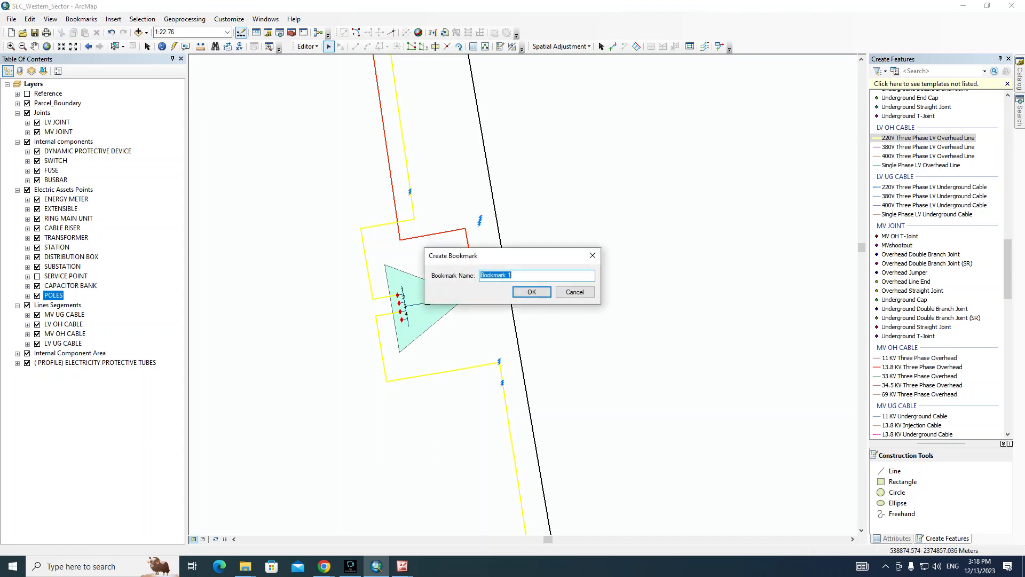
pyautogui.write('extra cable risers please advice')
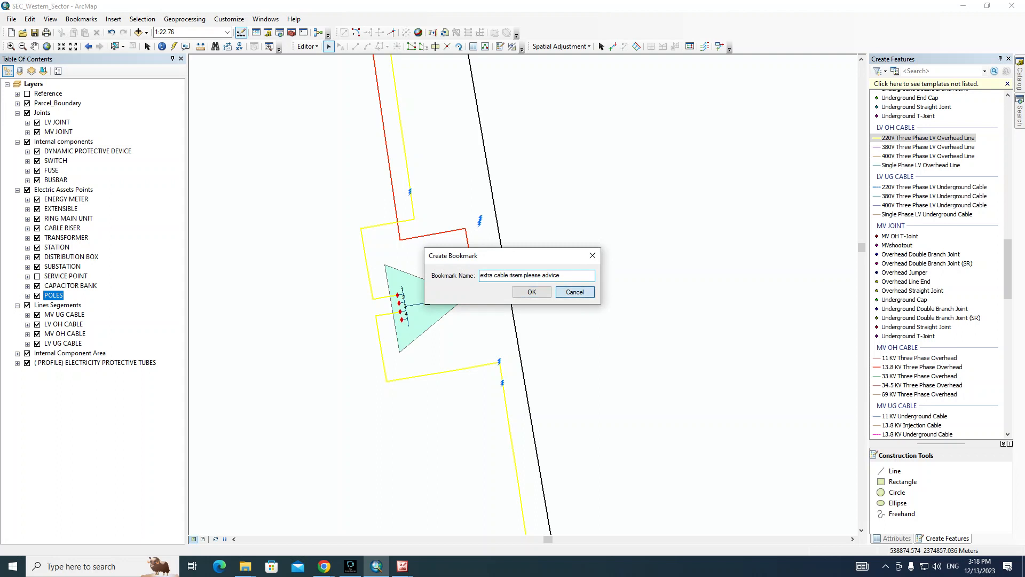
pyautogui.press('Return')
# Step: Follow the fuse 3 LV line south to the road junction and view pole photos LTP_300025_01 and LTP_300024_01
pyautogui.moveTo(503, 331); pyautogui.dragTo(530, 239)
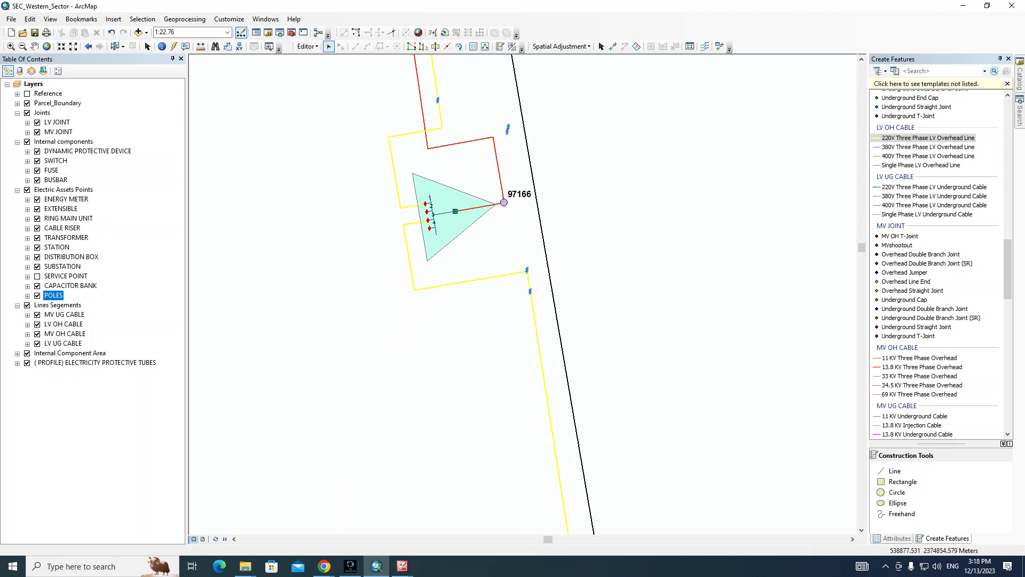
pyautogui.moveTo(371, 122); pyautogui.dragTo(589, 332)
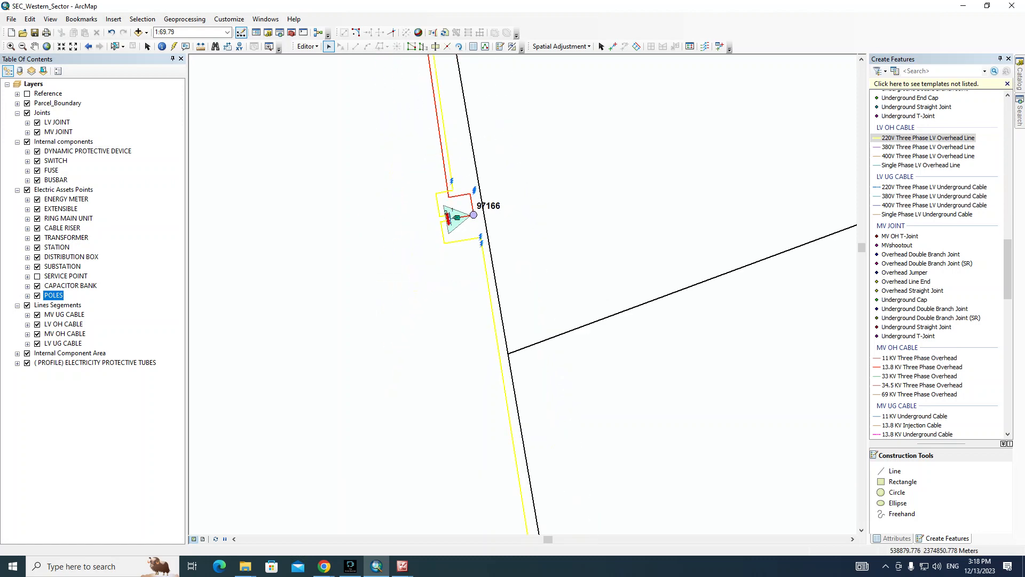
pyautogui.moveTo(470, 312); pyautogui.dragTo(451, 229)
pyautogui.scroll(-5, 451, 228)
pyautogui.moveTo(469, 373); pyautogui.dragTo(451, 202)
pyautogui.moveTo(468, 312); pyautogui.dragTo(468, 197)
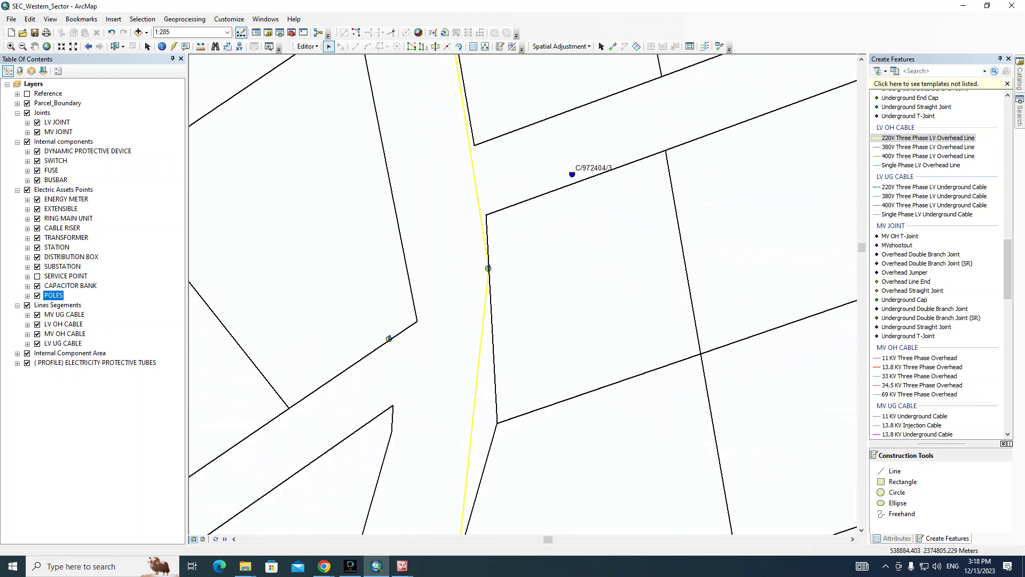
pyautogui.click(173, 47)
pyautogui.click(487, 268)
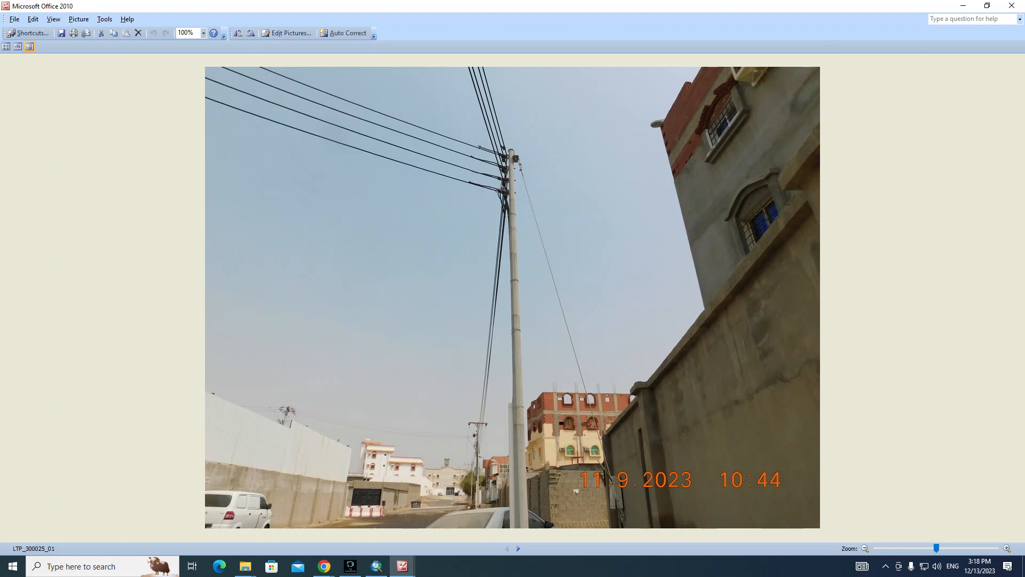
pyautogui.hotkey('alt', 'Tab')
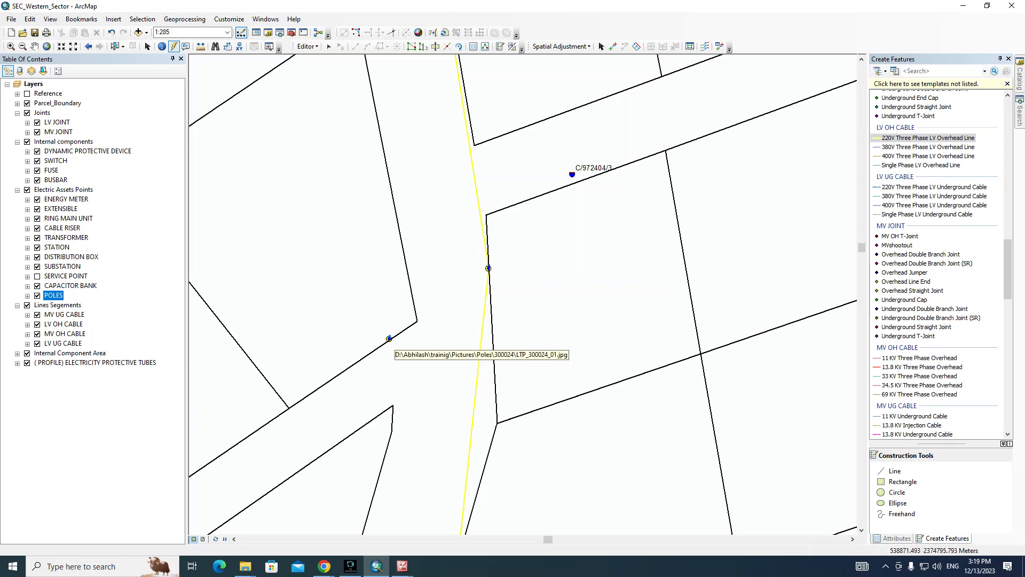
pyautogui.click(389, 338)
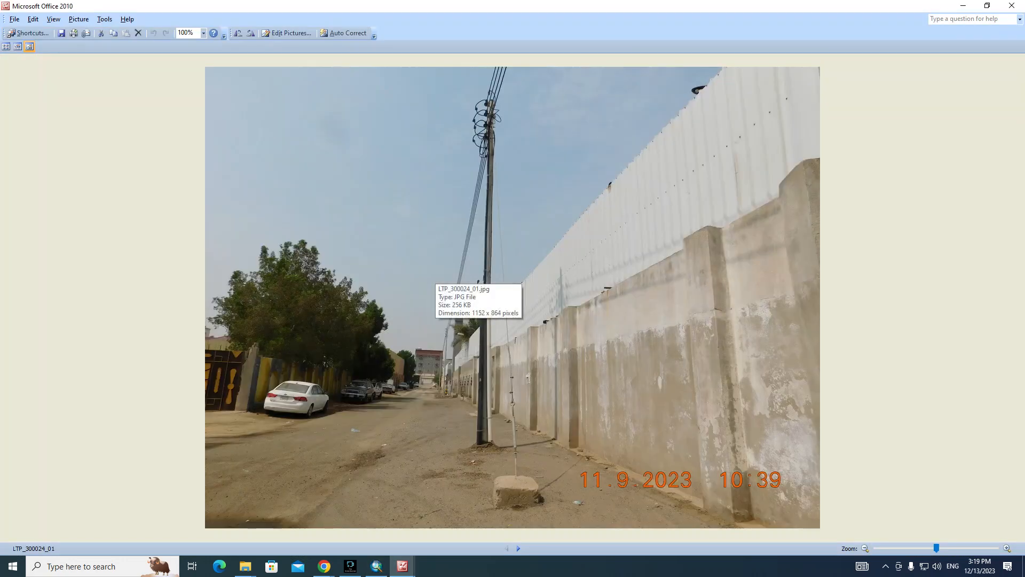
pyautogui.scroll(6, 431, 275)
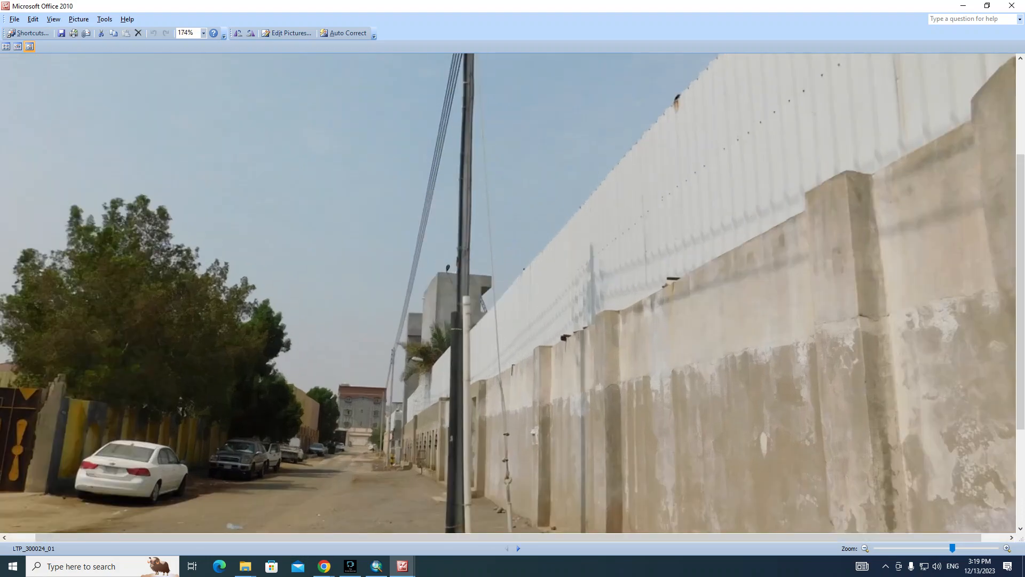
# Step: Start a 220V Three Phase LV Overhead Line from the junction pole on the fuse 3 feeder to pole 300024
pyautogui.hotkey('alt', 'Tab')
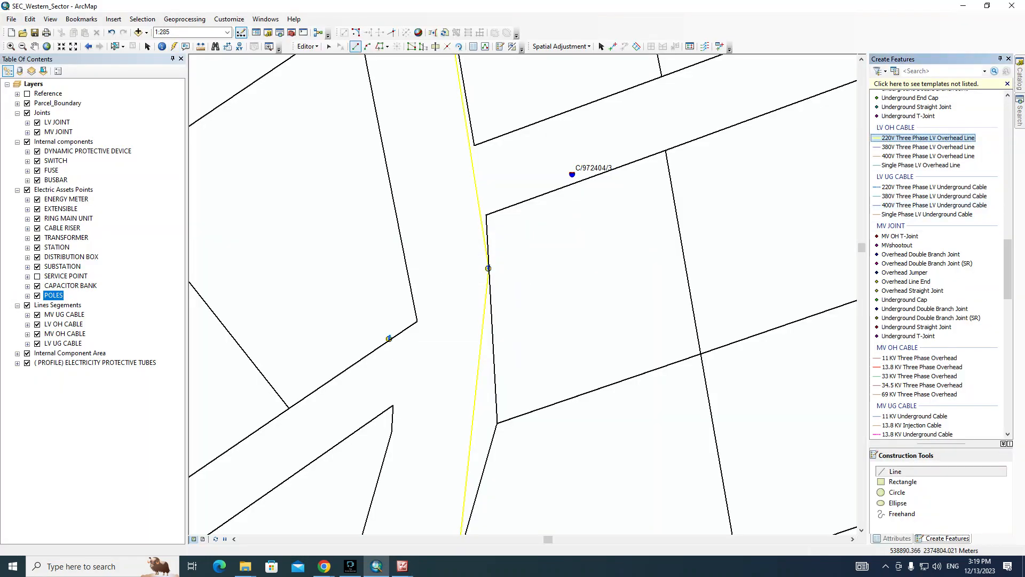
pyautogui.click(487, 268)
pyautogui.click(389, 338)
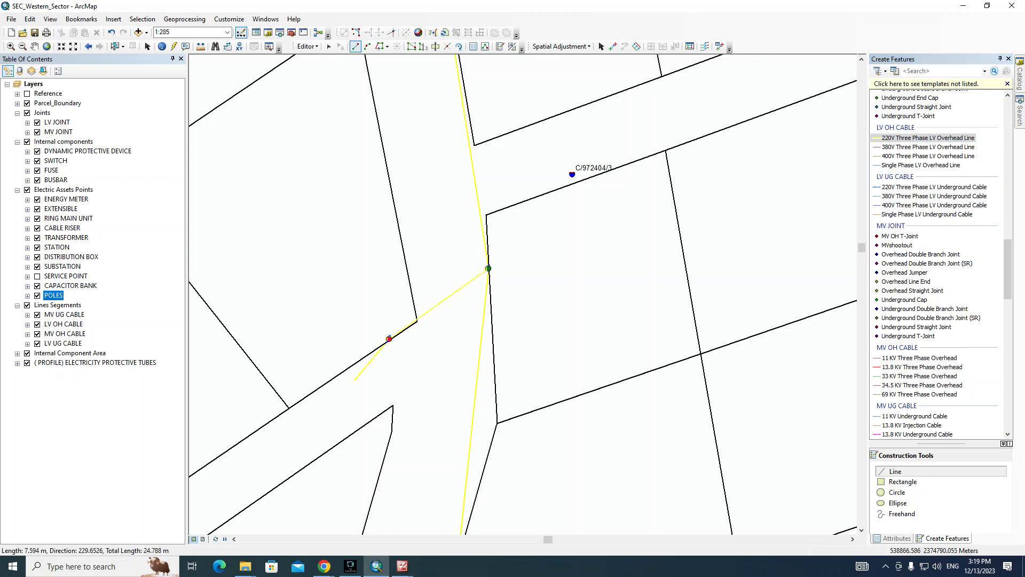
# Step: View pole photo LTP_200032_01 and extend the 220V LV overhead line southwest to the pole beside C972405/3
pyautogui.moveTo(348, 373); pyautogui.dragTo(606, 221)
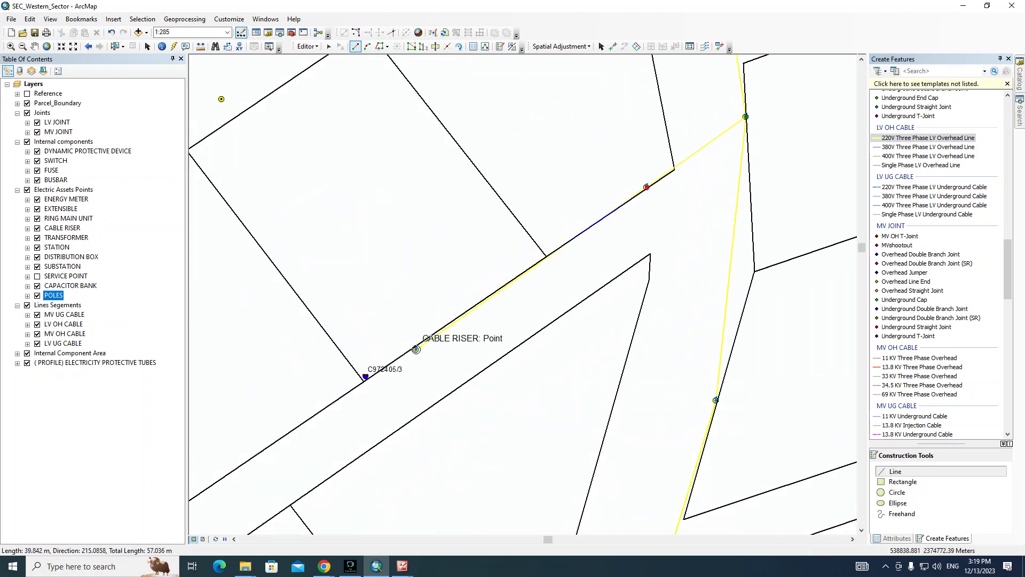
pyautogui.click(174, 47)
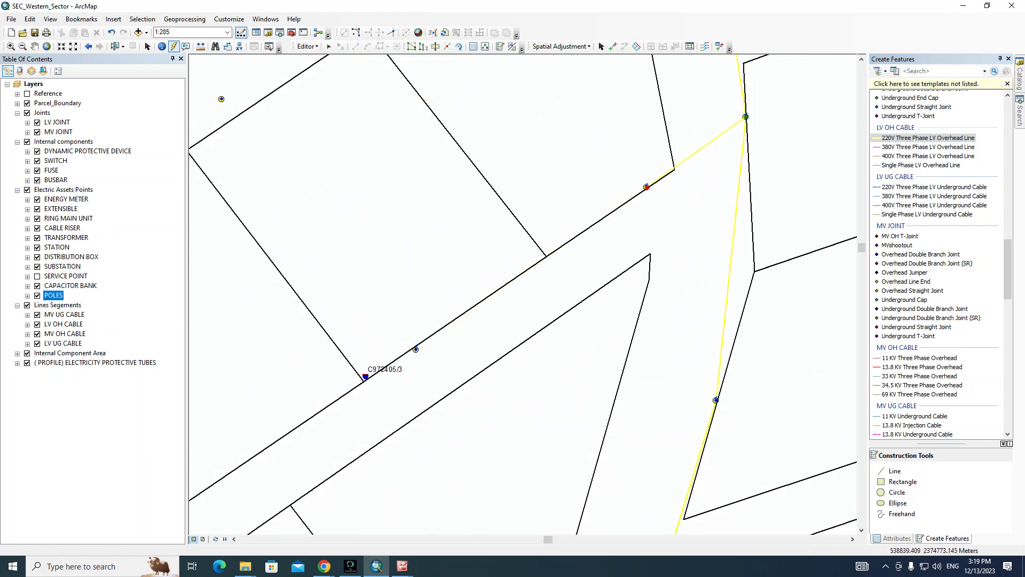
pyautogui.click(646, 187)
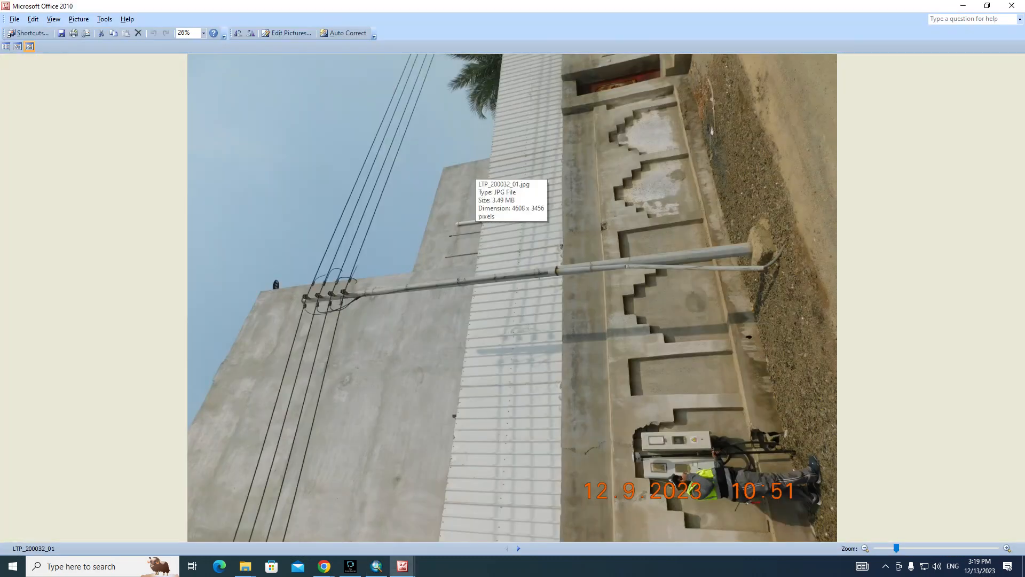
pyautogui.hotkey('alt', 'Tab')
pyautogui.click(928, 138)
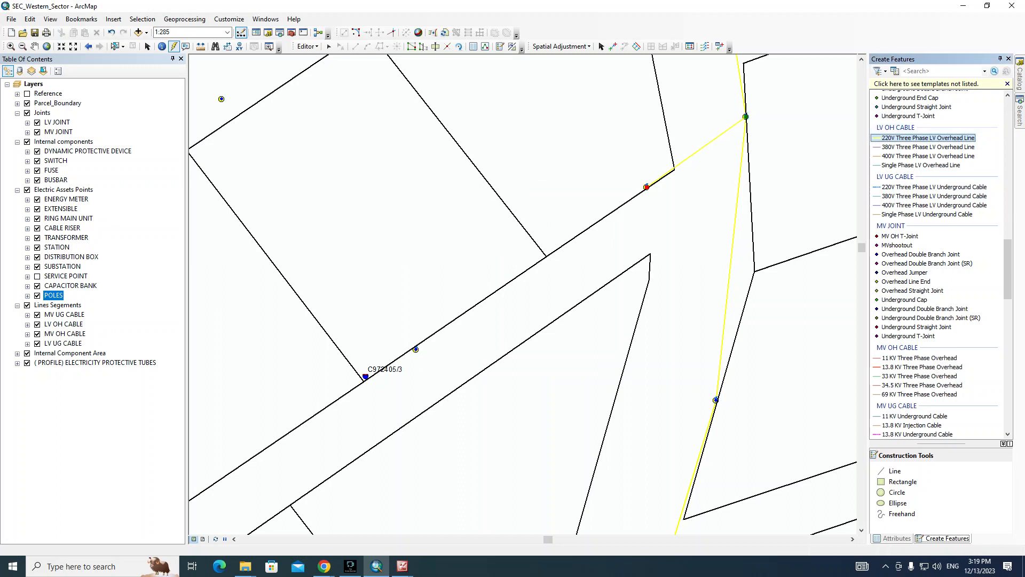
pyautogui.click(416, 349)
# Step: Check the linked photo of the next pole southwest of C972405/3 and extend the 220V LV overhead line to that pole
pyautogui.moveTo(373, 394)
pyautogui.mouseDown()
pyautogui.moveTo(511, 286)
pyautogui.moveTo(583, 212)
pyautogui.mouseUp()
pyautogui.moveTo(431, 306); pyautogui.dragTo(524, 272)
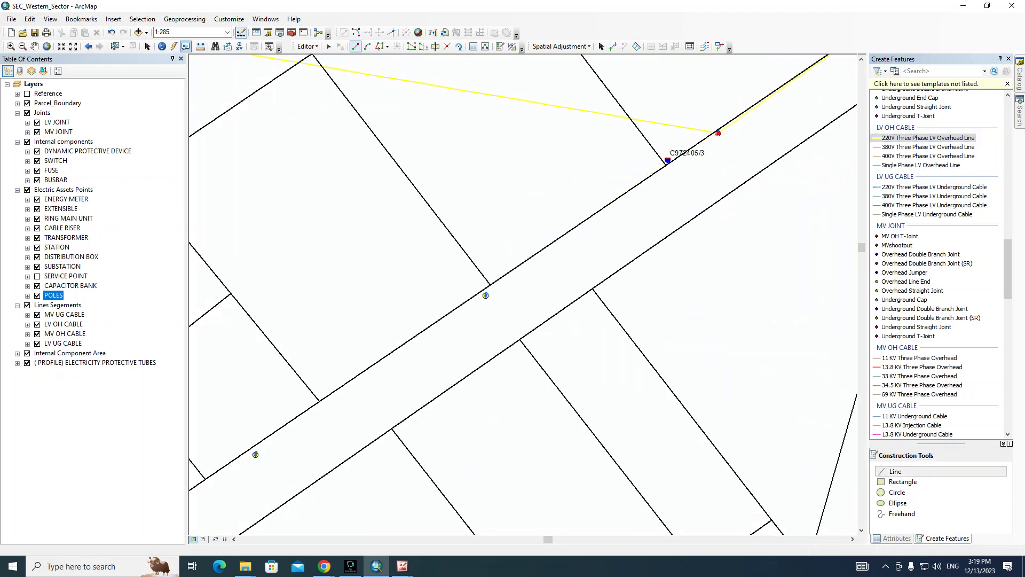
pyautogui.click(173, 46)
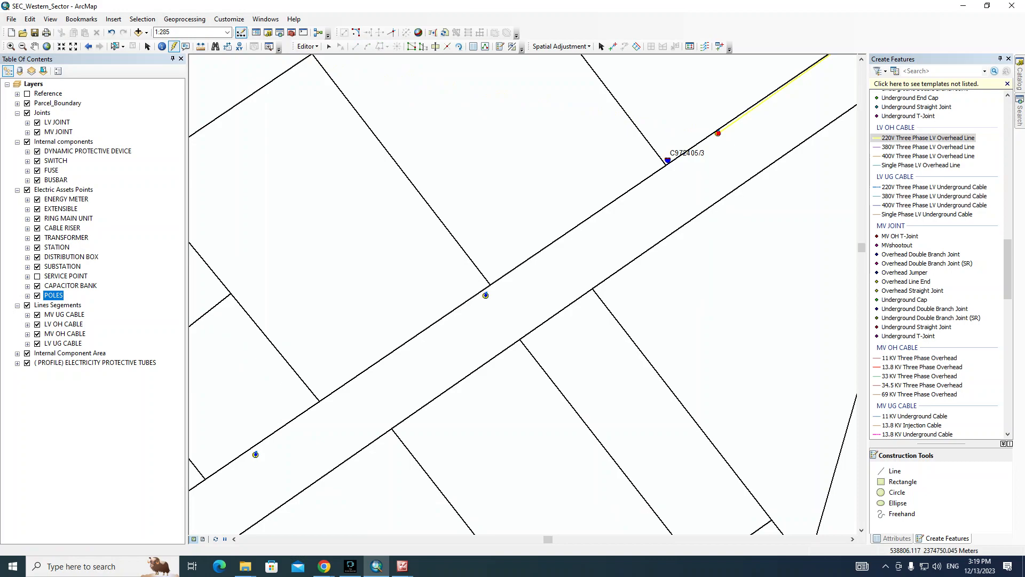
pyautogui.click(486, 294)
pyautogui.hotkey('alt', 'Tab')
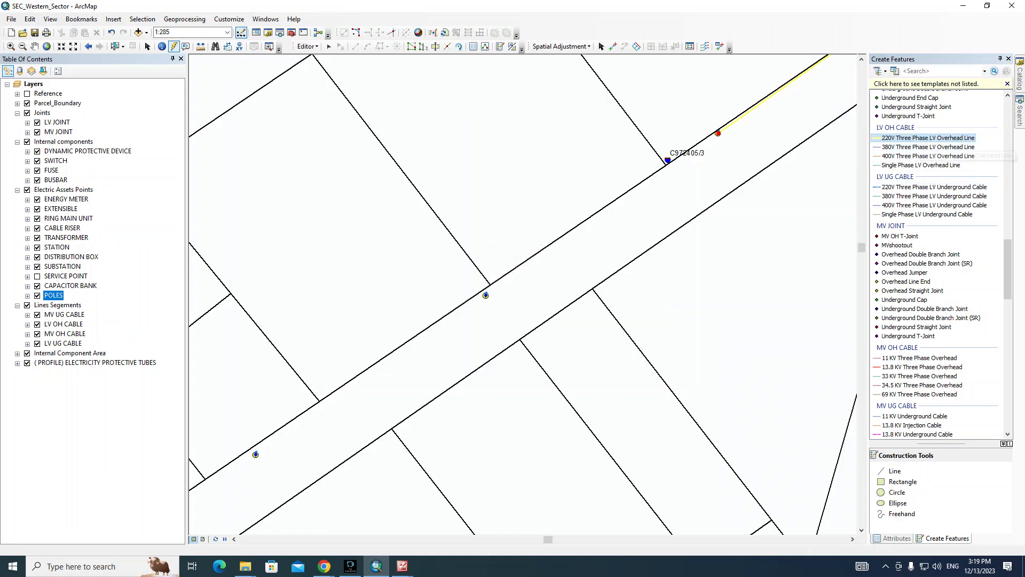
pyautogui.click(928, 138)
pyautogui.click(486, 295)
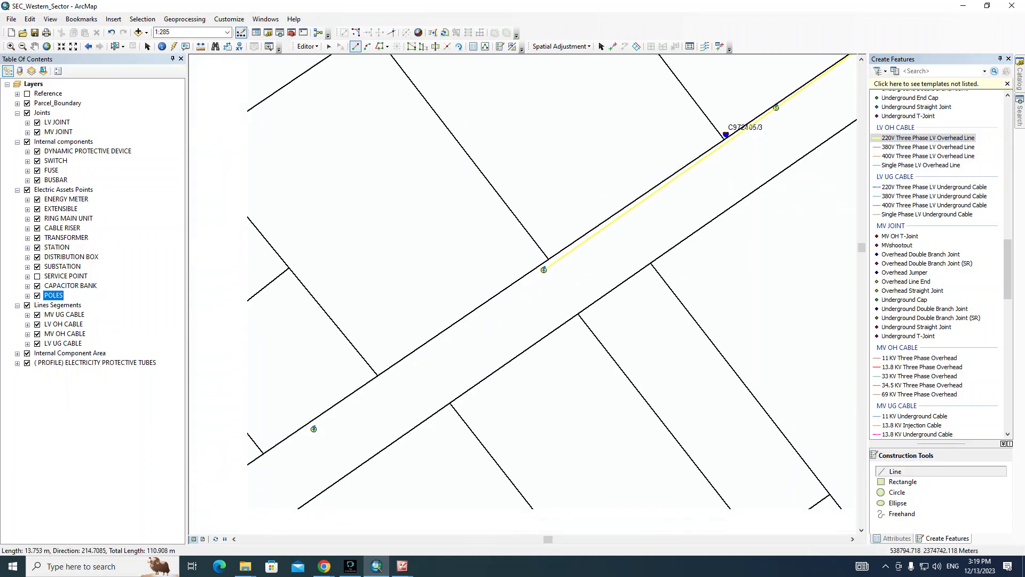
# Step: Check the photo of the following pole along the road, south of 97961, and continue the 220V LV overhead line to it
pyautogui.moveTo(464, 325); pyautogui.dragTo(574, 278)
pyautogui.click(425, 381)
pyautogui.press('h')
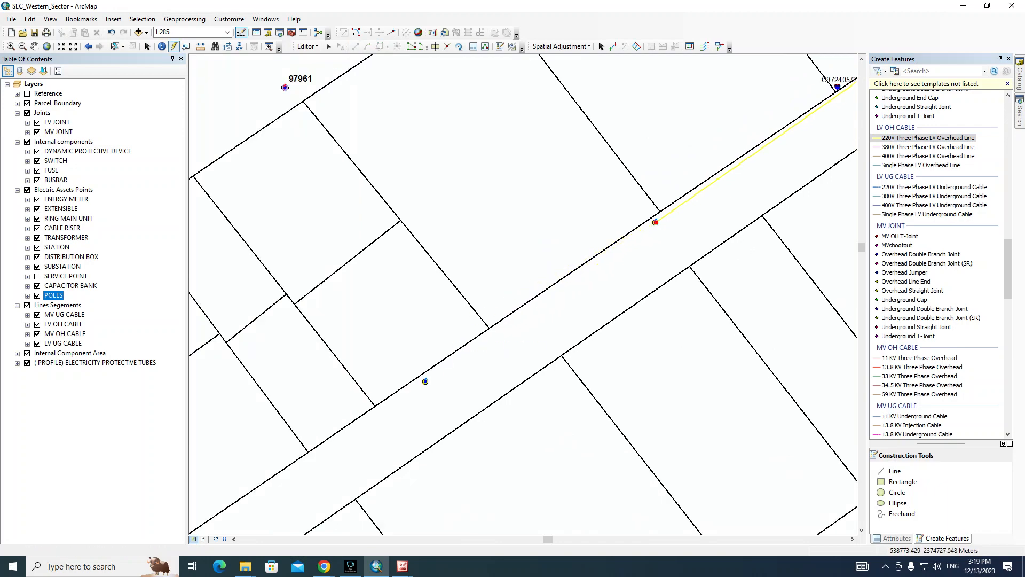
pyautogui.click(425, 381)
pyautogui.hotkey('alt', 'Tab')
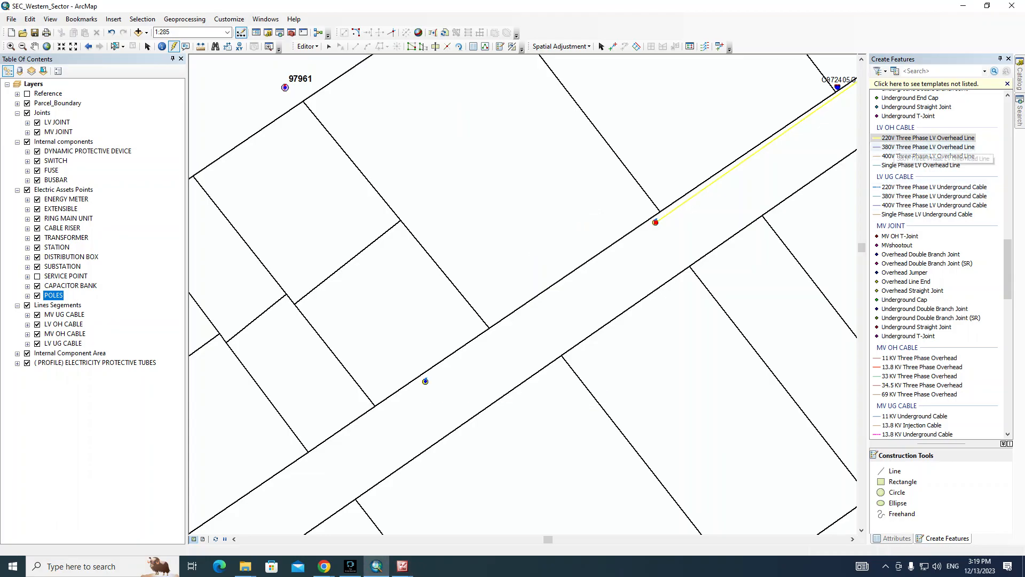
pyautogui.click(927, 138)
pyautogui.click(425, 381)
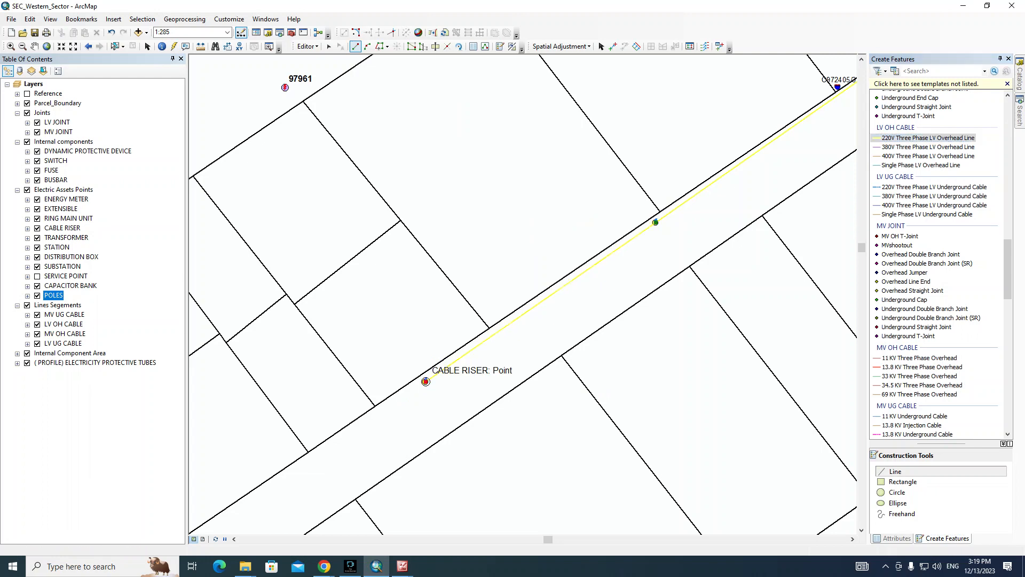
# Step: View pole photo LTP_200019_01, end the 220V LV overhead line at the pole just northeast of 971919, and clear the selection
pyautogui.moveTo(404, 401); pyautogui.dragTo(607, 279)
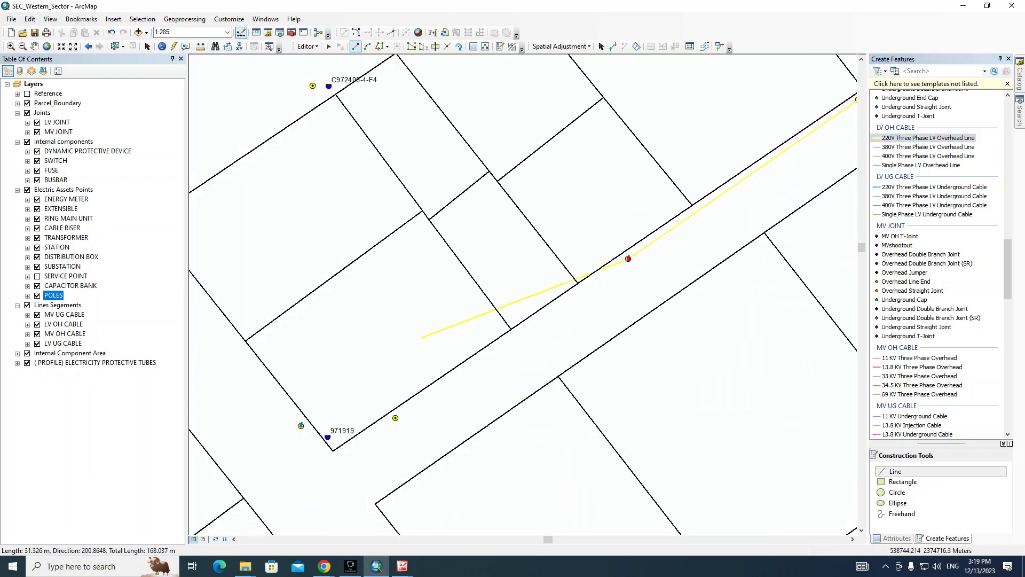
pyautogui.moveTo(527, 370); pyautogui.dragTo(513, 231)
pyautogui.moveTo(388, 257); pyautogui.dragTo(426, 252)
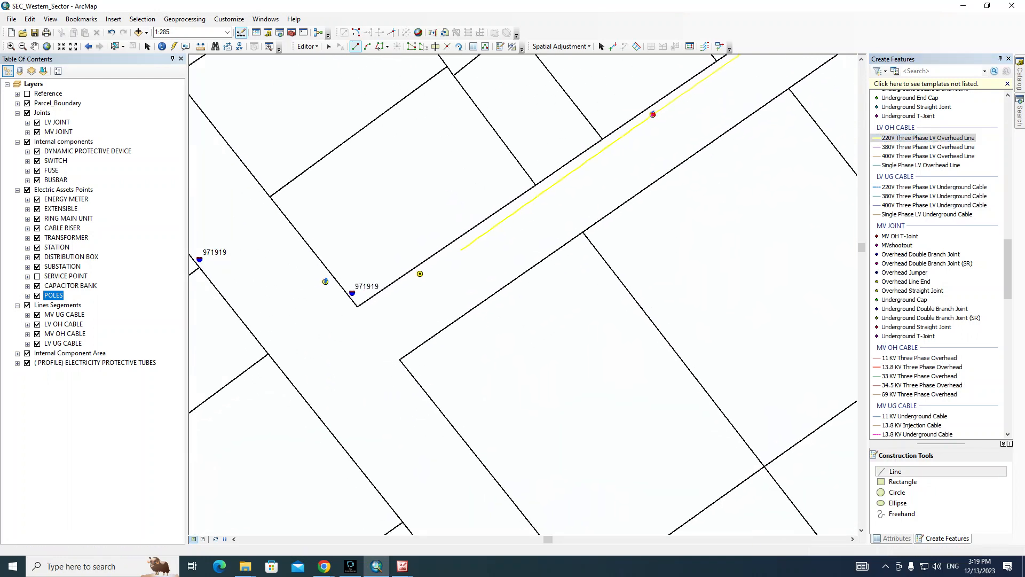
pyautogui.hotkey('alt', 'Tab')
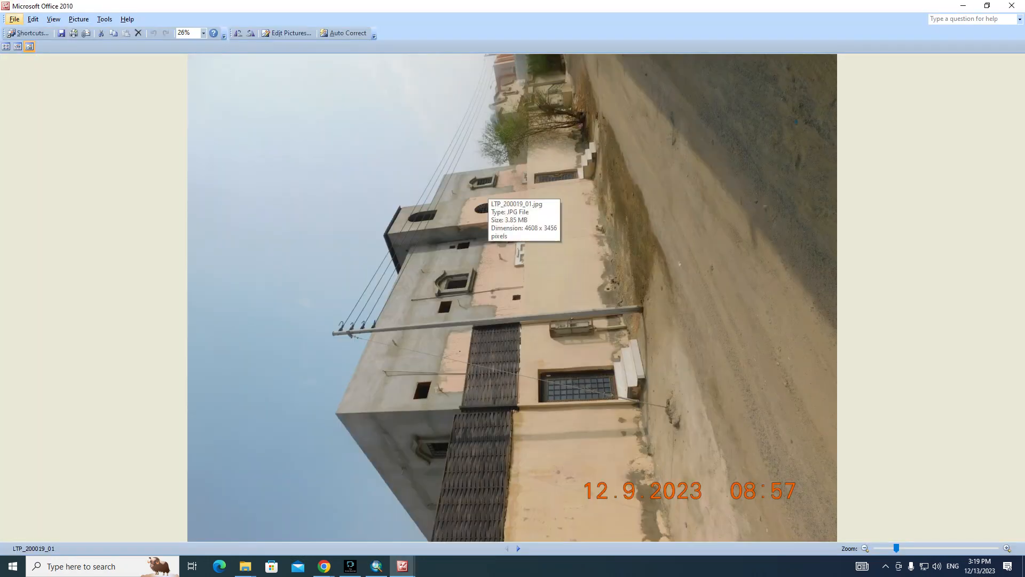
pyautogui.hotkey('alt', 'Tab')
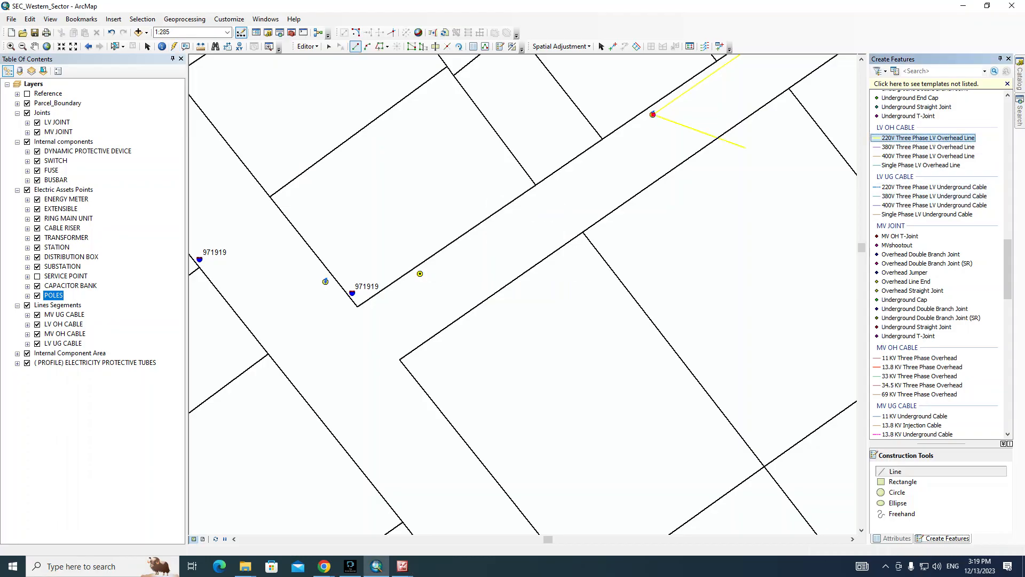
pyautogui.click(420, 273)
pyautogui.rightClick(472, 279)
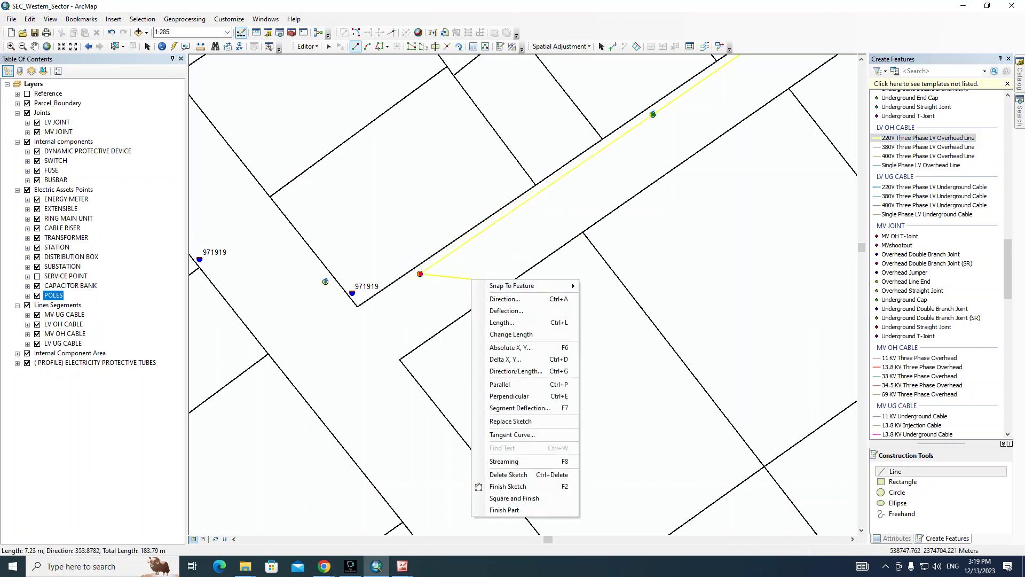
pyautogui.click(507, 486)
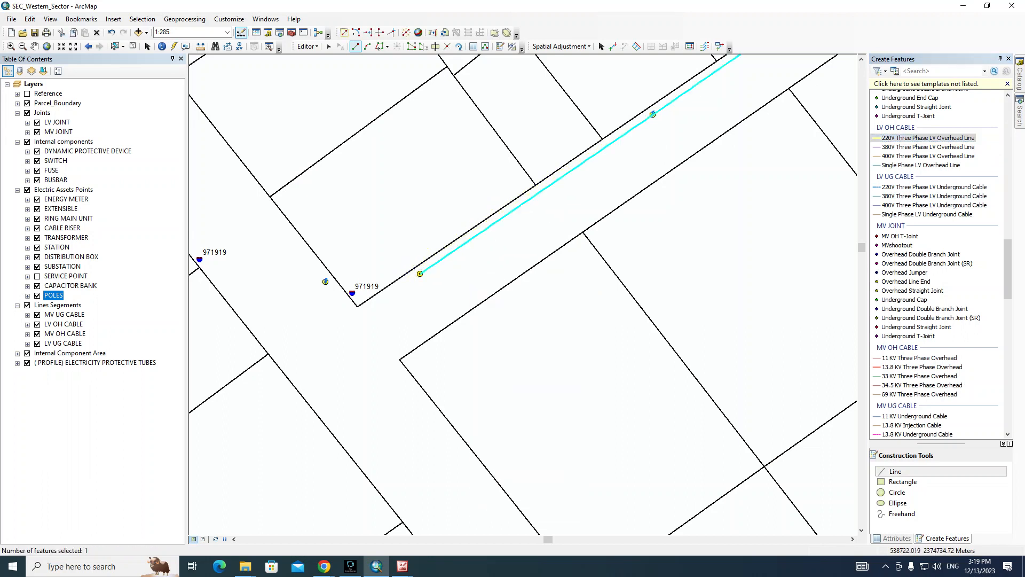
pyautogui.click(328, 47)
pyautogui.click(691, 174)
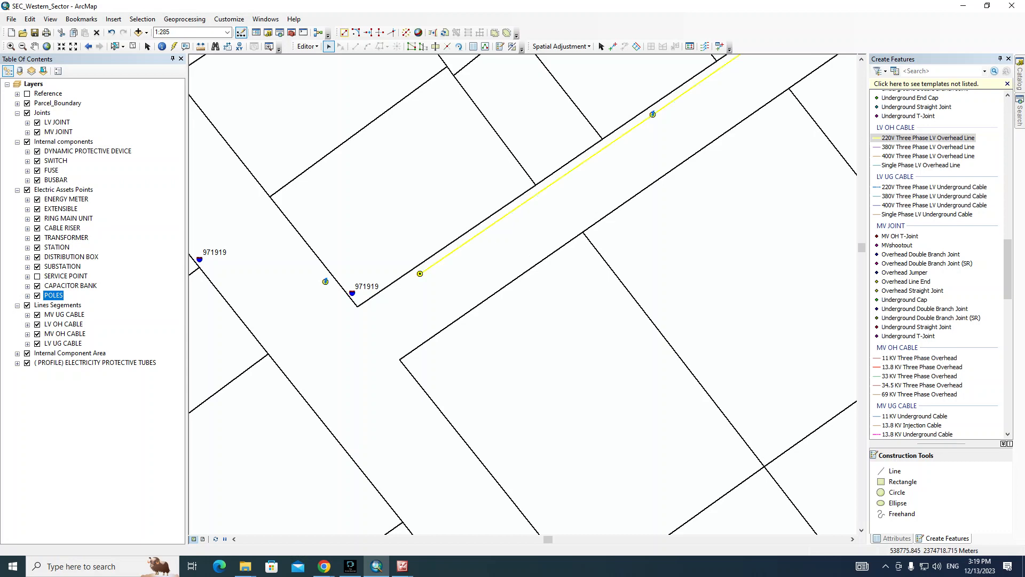
# Step: Follow the new LV branch back northeast to 97166 and highlight the MV overhead line entering the substation there
pyautogui.moveTo(691, 173); pyautogui.dragTo(521, 347)
pyautogui.moveTo(788, 124); pyautogui.dragTo(633, 248)
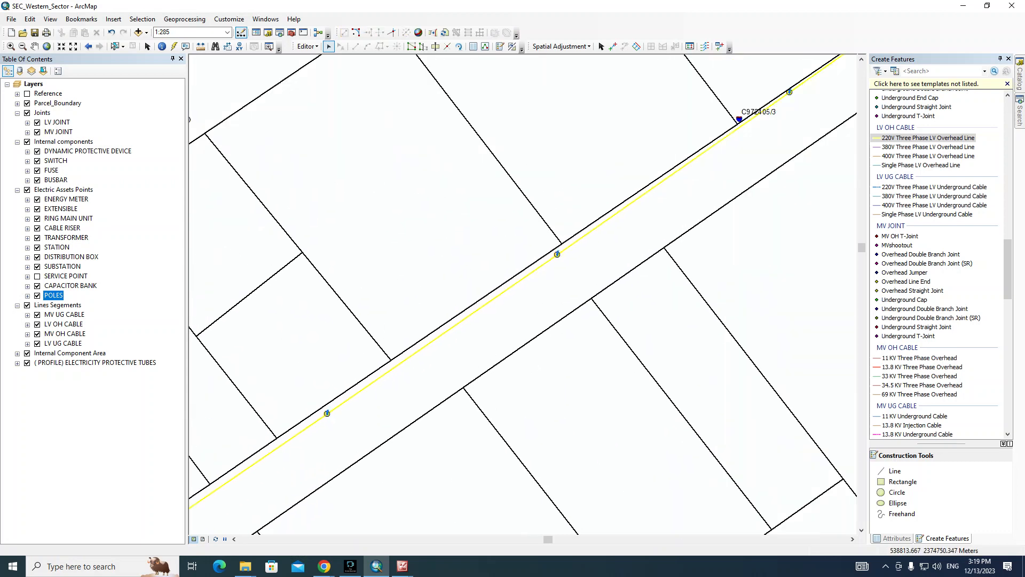
pyautogui.moveTo(747, 133); pyautogui.dragTo(562, 301)
pyautogui.moveTo(694, 197); pyautogui.dragTo(572, 284)
pyautogui.moveTo(706, 188); pyautogui.dragTo(582, 309)
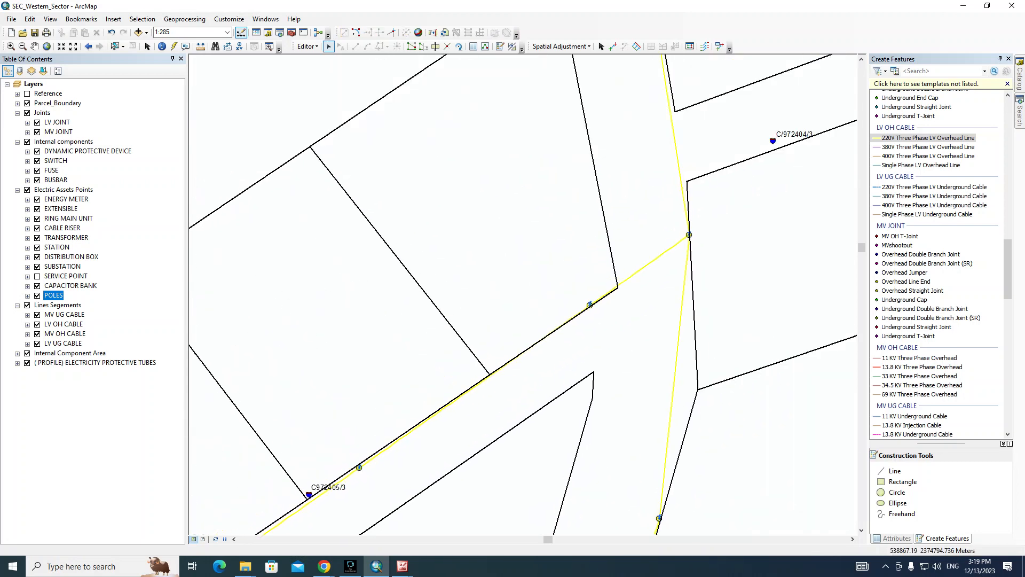
pyautogui.moveTo(630, 160); pyautogui.dragTo(630, 278)
pyautogui.moveTo(630, 123); pyautogui.dragTo(630, 279)
pyautogui.moveTo(632, 168); pyautogui.dragTo(632, 294)
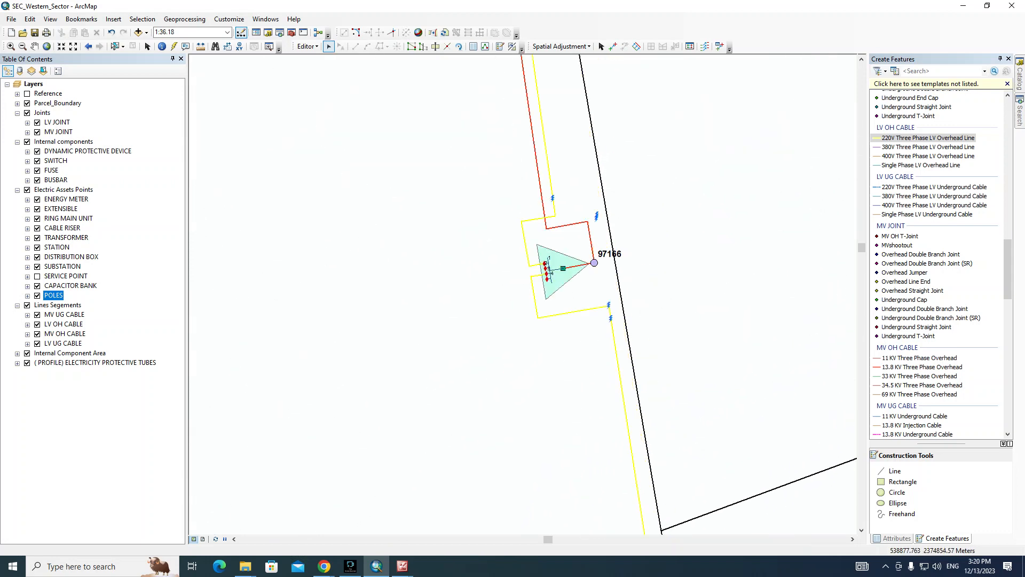
pyautogui.click(566, 224)
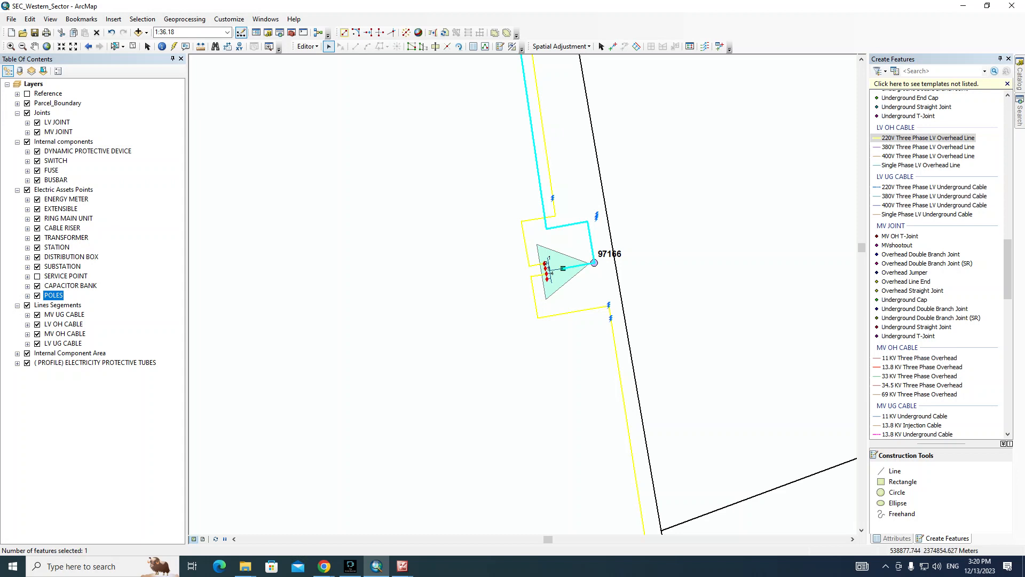
pyautogui.press('Escape')
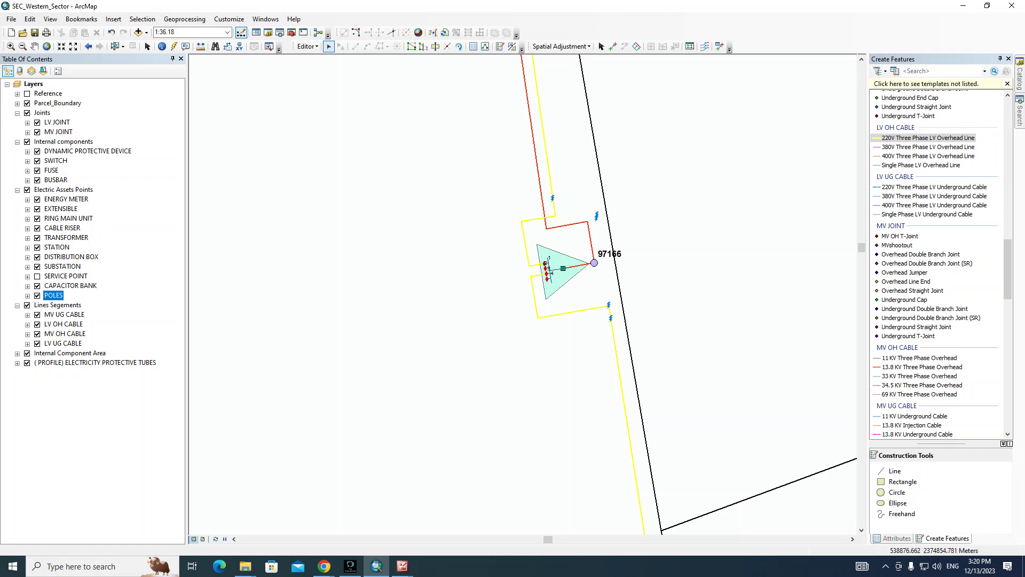
# Step: Highlight both LV feeders leaving 97166 together with the southwest branch and examine their full routes north and south
pyautogui.moveTo(513, 213); pyautogui.dragTo(530, 229)
pyautogui.moveTo(530, 311); pyautogui.dragTo(547, 324)
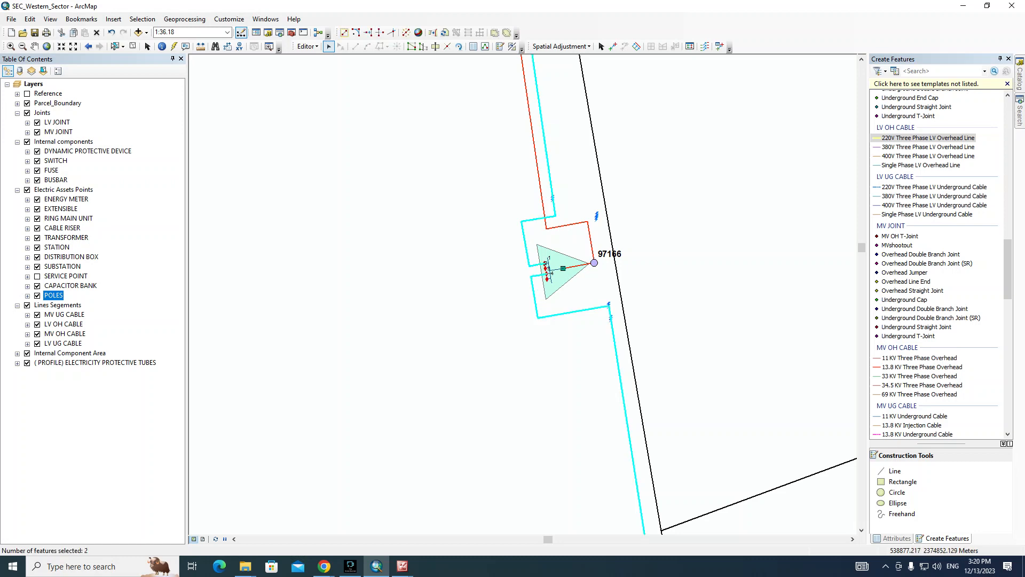
pyautogui.scroll(-5, 559, 305)
pyautogui.moveTo(530, 461); pyautogui.dragTo(519, 242)
pyautogui.scroll(-3, 632, 336)
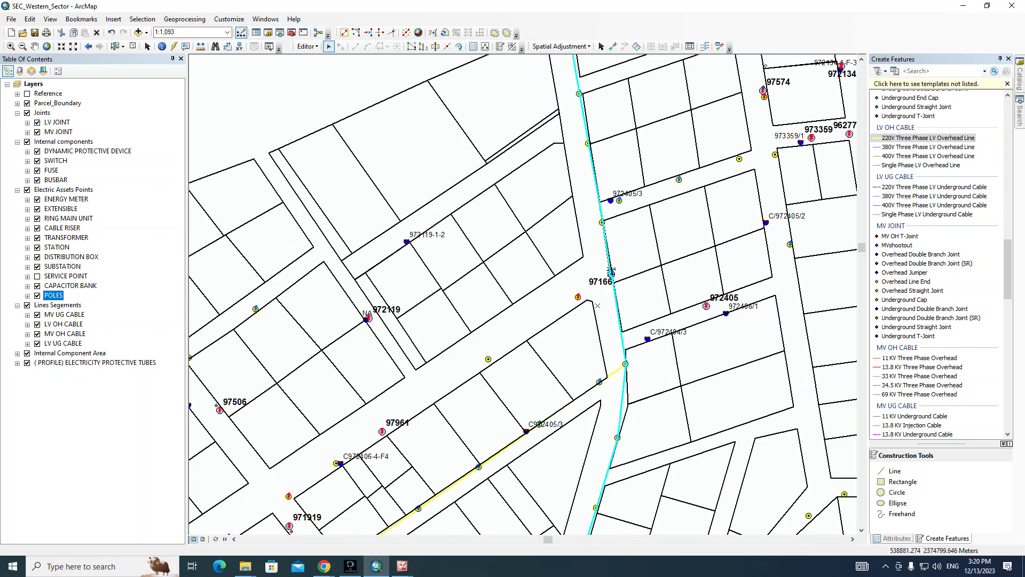
pyautogui.keyDown('shift'); pyautogui.click(617, 370); pyautogui.keyUp('shift')
pyautogui.moveTo(617, 374); pyautogui.dragTo(577, 178)
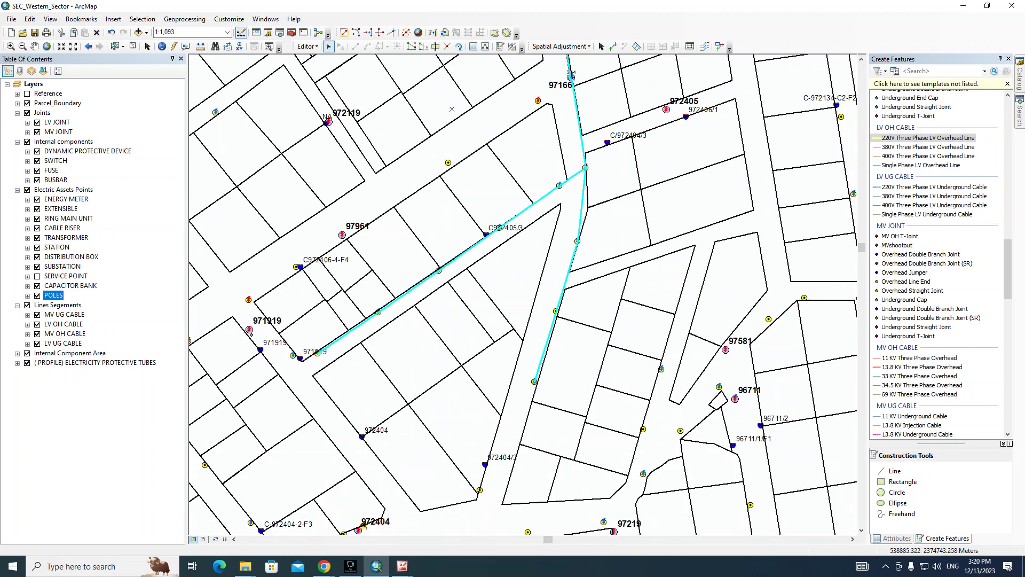
pyautogui.moveTo(576, 178); pyautogui.dragTo(552, 383)
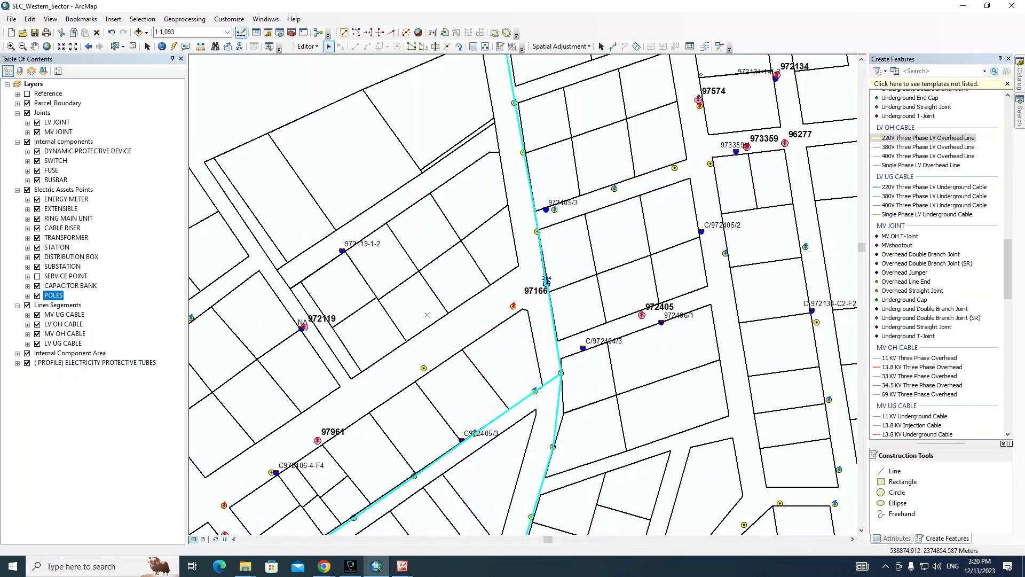
pyautogui.moveTo(552, 251); pyautogui.dragTo(553, 379)
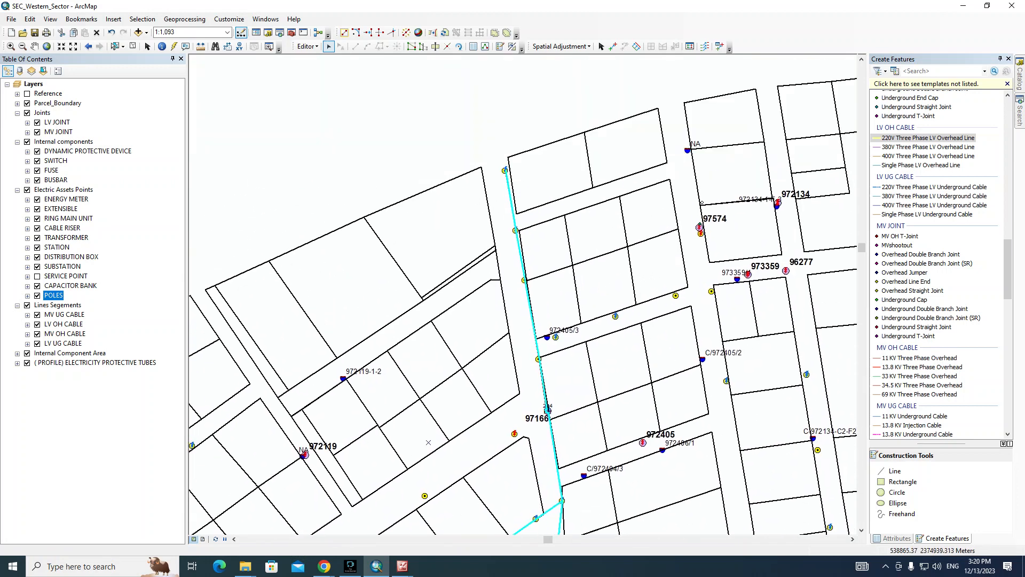
pyautogui.moveTo(569, 469); pyautogui.dragTo(559, 385)
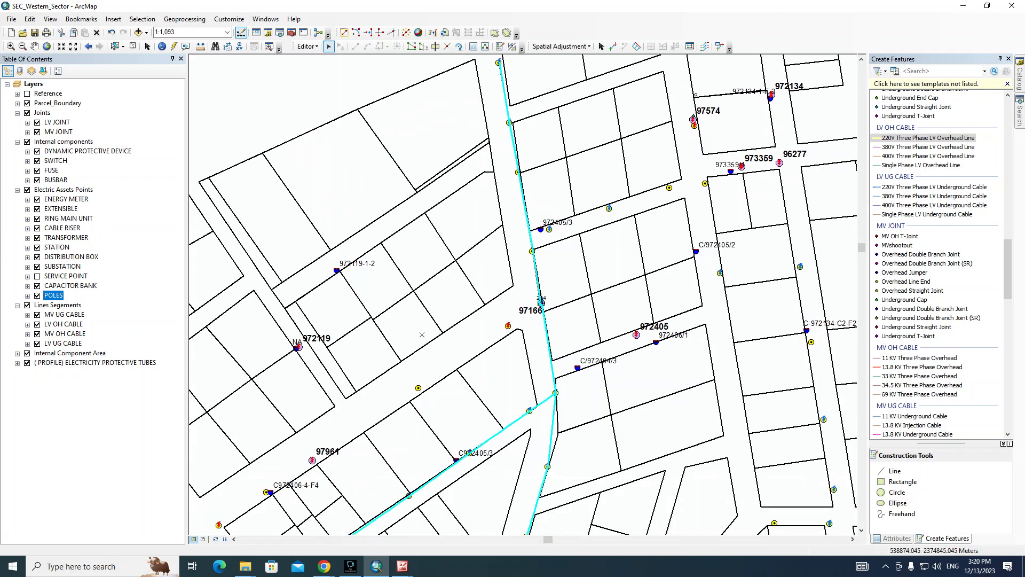
pyautogui.click(564, 362)
# Step: Highlight the southern LV feeder from 97166 and examine where the branch meets it at the junction pole
pyautogui.moveTo(490, 262); pyautogui.dragTo(586, 453)
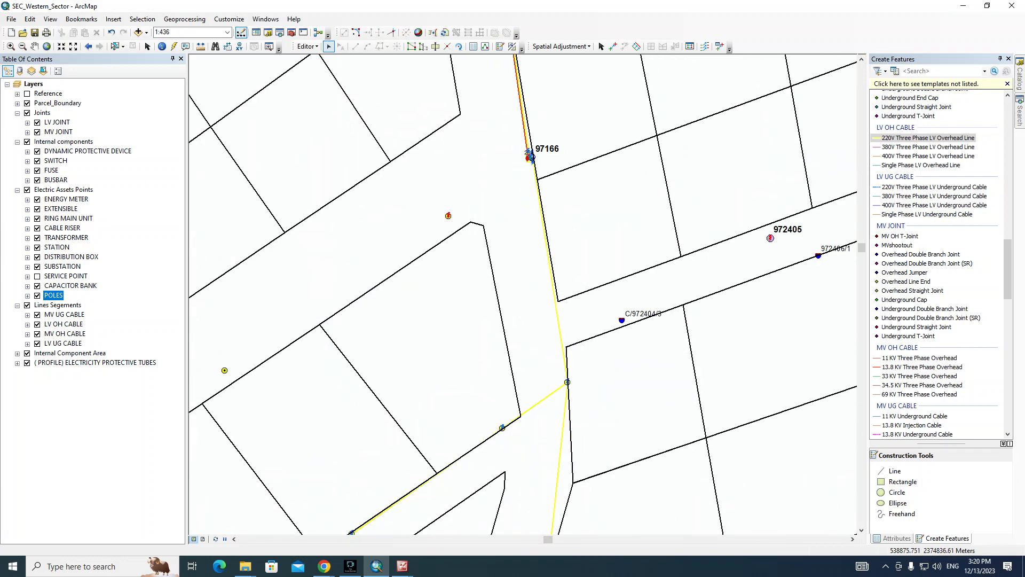
pyautogui.moveTo(579, 411); pyautogui.dragTo(589, 454)
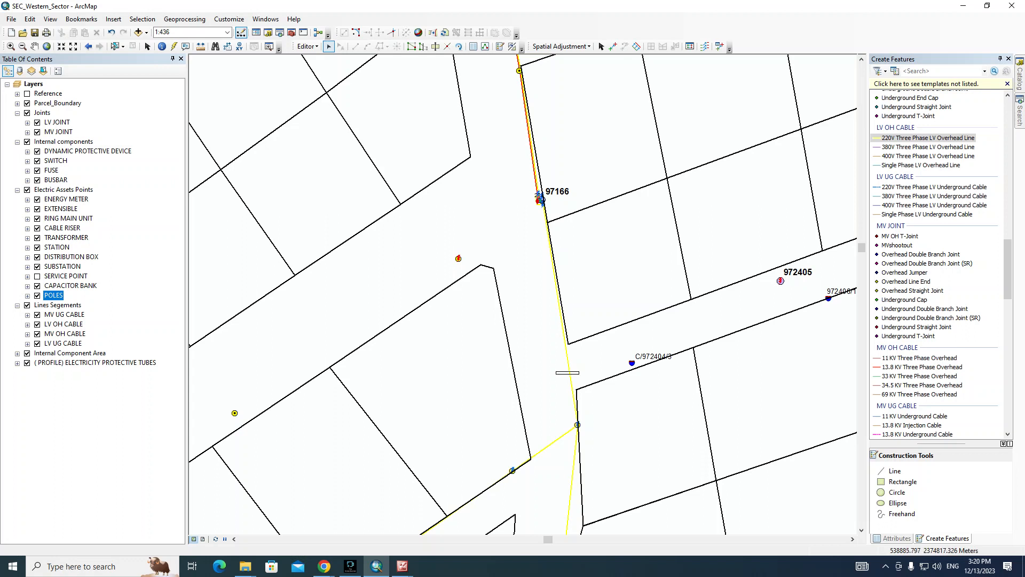
pyautogui.click(568, 372)
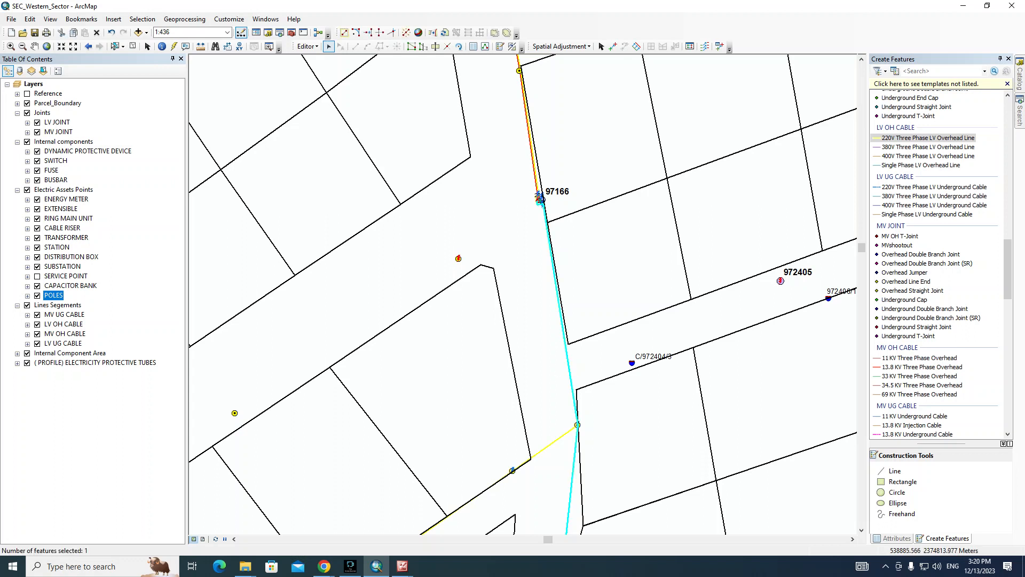
pyautogui.moveTo(555, 405); pyautogui.dragTo(568, 314)
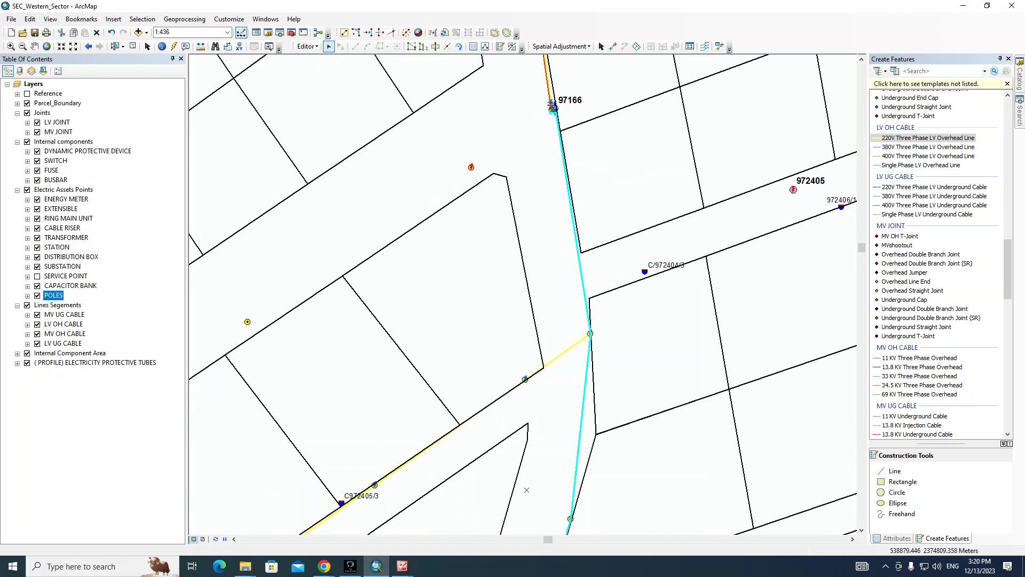
pyautogui.click(526, 490)
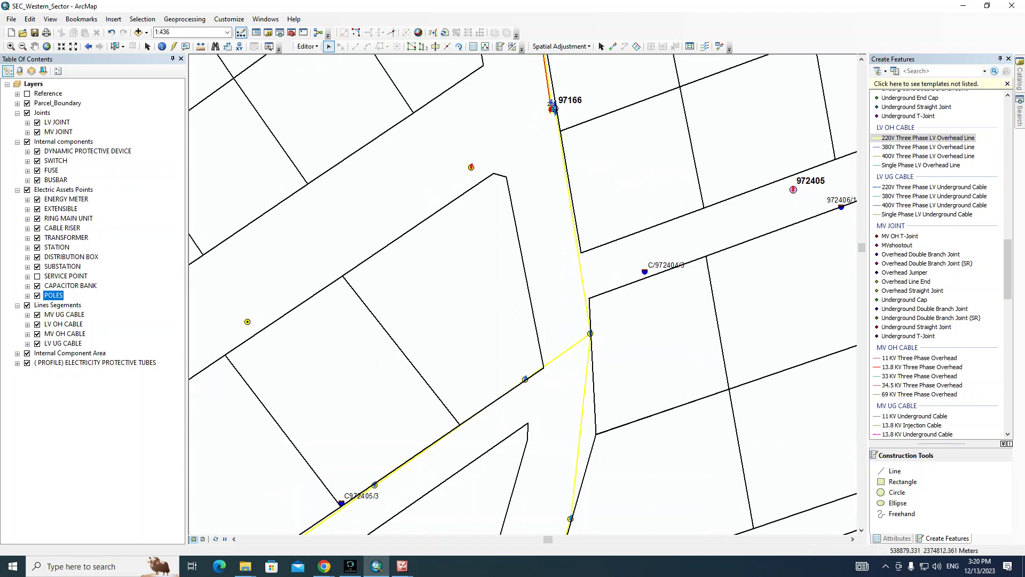
pyautogui.moveTo(523, 342); pyautogui.dragTo(581, 309)
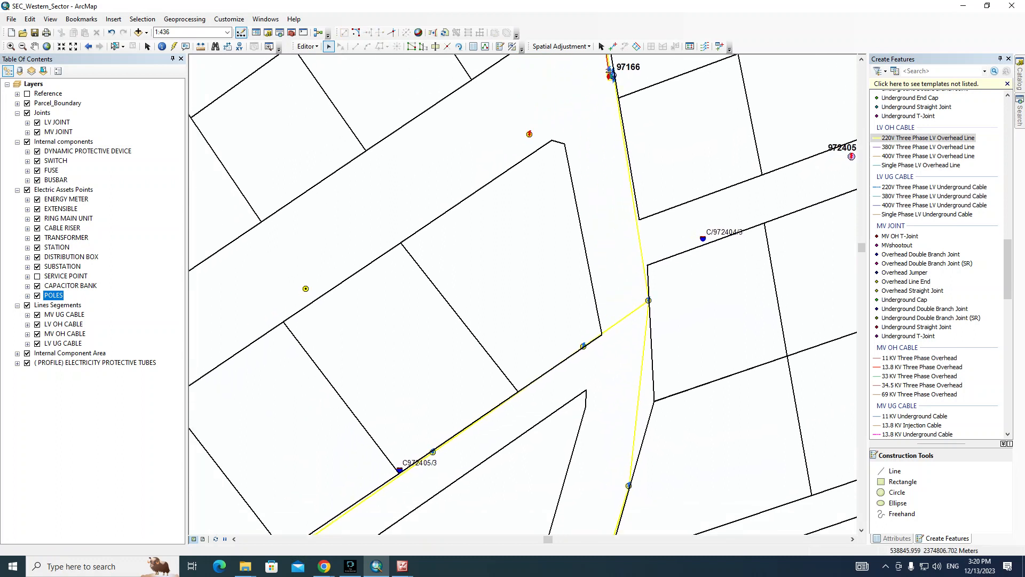
# Step: View pole photo HTP_200035_01 for the pole southwest of 97166 and return to the map around it
pyautogui.click(174, 46)
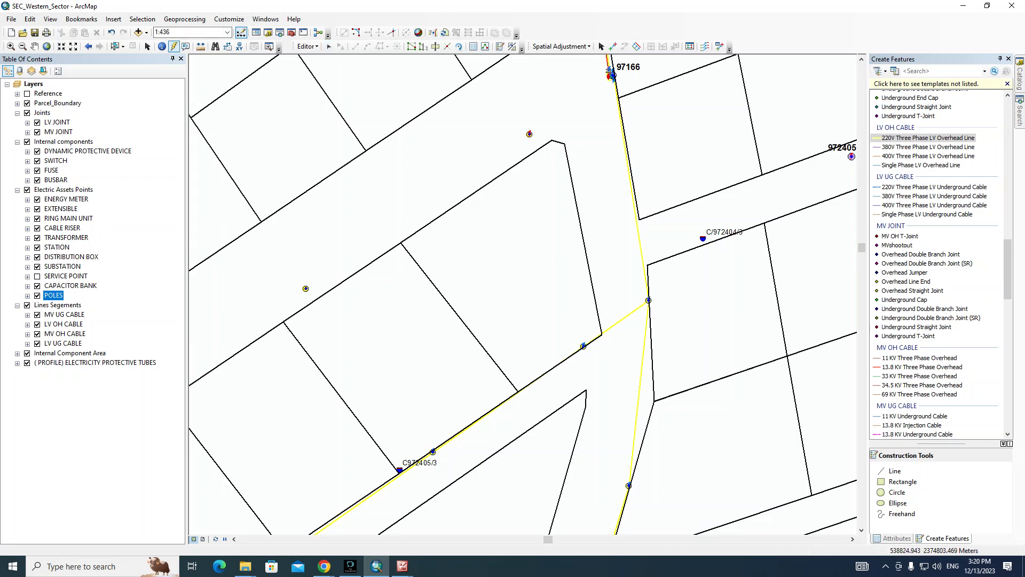
pyautogui.click(529, 134)
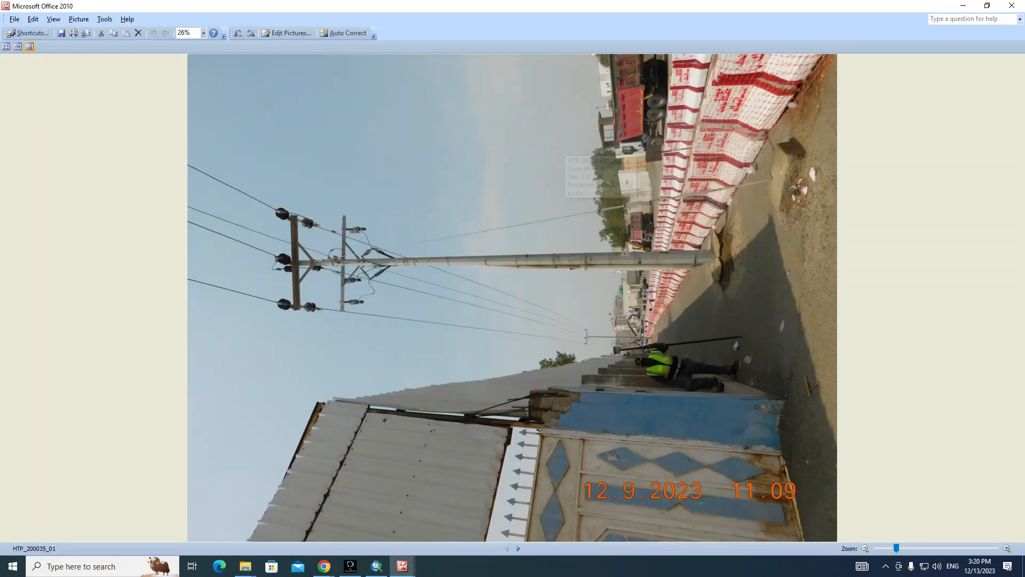
pyautogui.hotkey('alt', 'Tab')
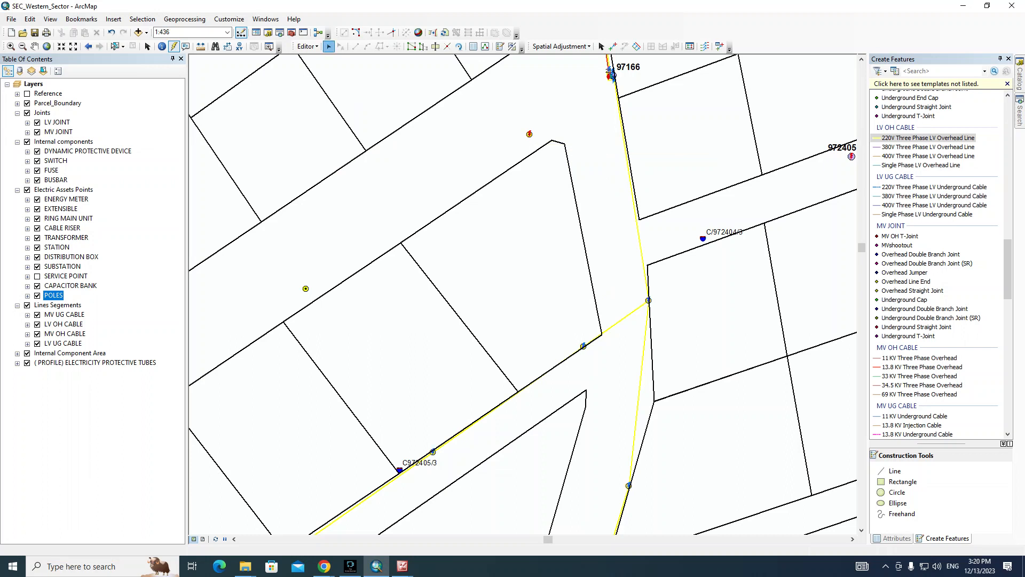
pyautogui.click(329, 47)
pyautogui.moveTo(523, 251); pyautogui.dragTo(506, 339)
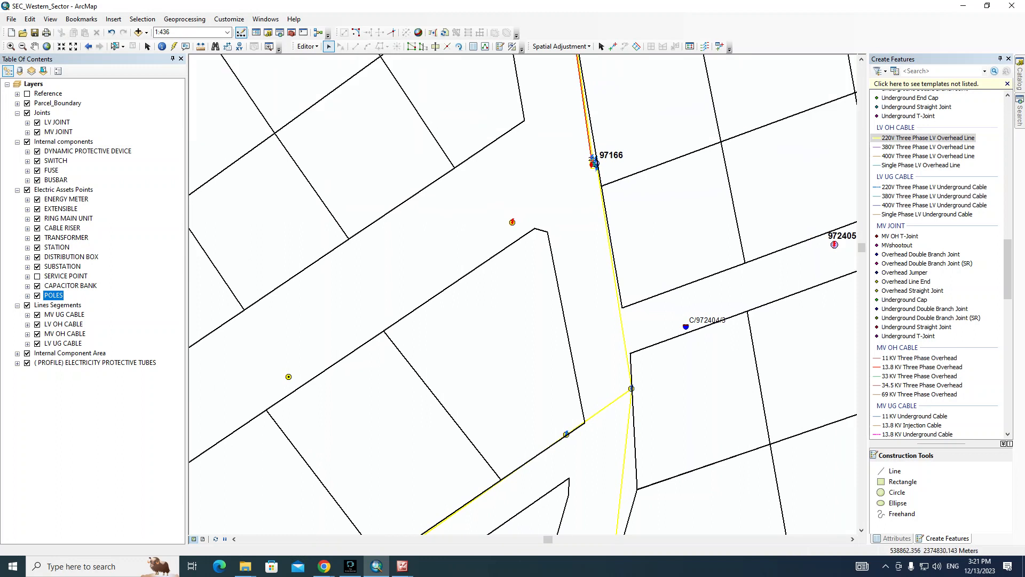
# Step: Examine the junction pole south of 97166, the southwest LV branch poles and the feeder back up to the substation
pyautogui.moveTo(555, 347); pyautogui.dragTo(541, 307)
pyautogui.moveTo(480, 390); pyautogui.dragTo(475, 306)
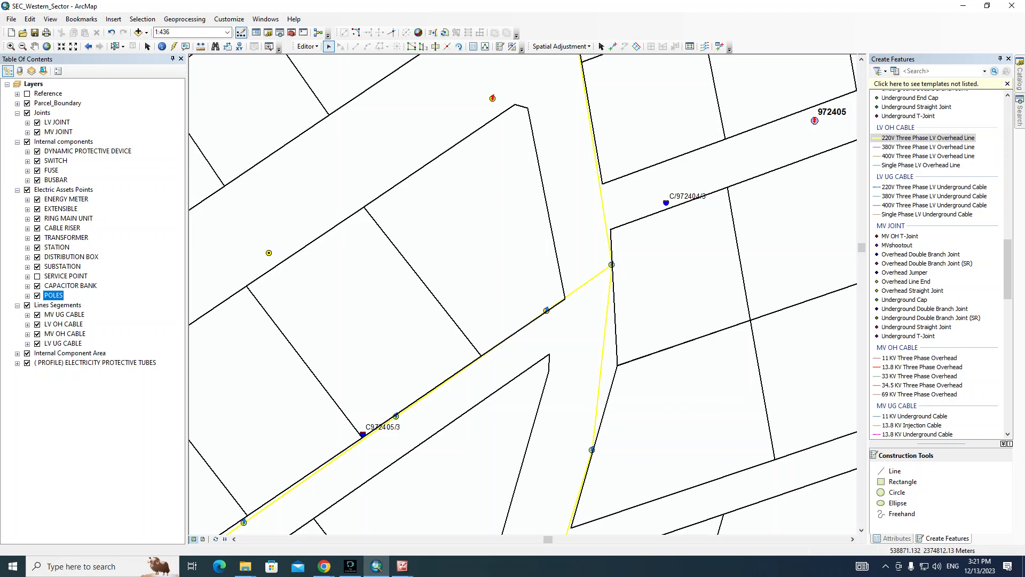
pyautogui.moveTo(524, 294); pyautogui.dragTo(474, 225)
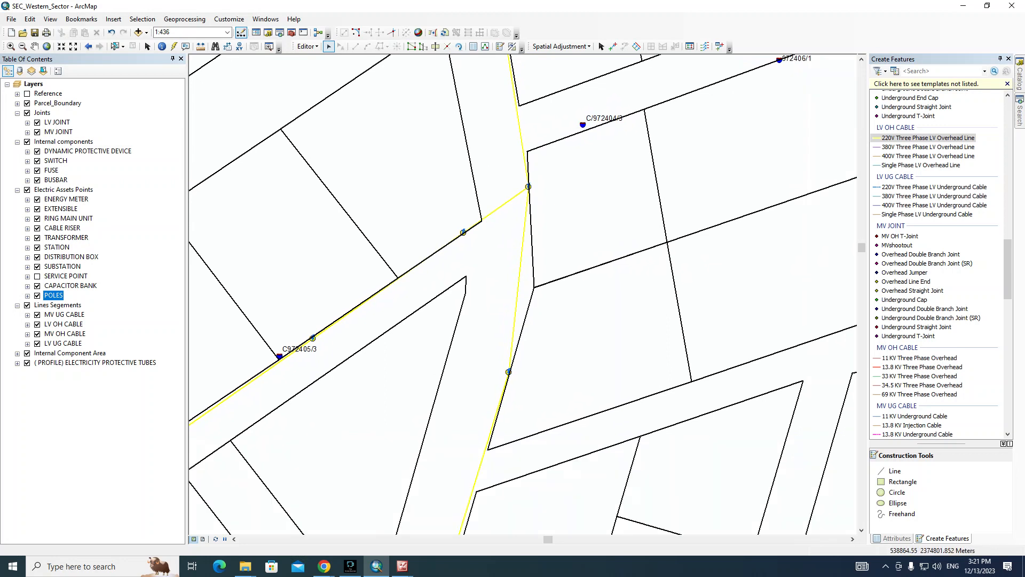
pyautogui.moveTo(502, 331); pyautogui.dragTo(592, 340)
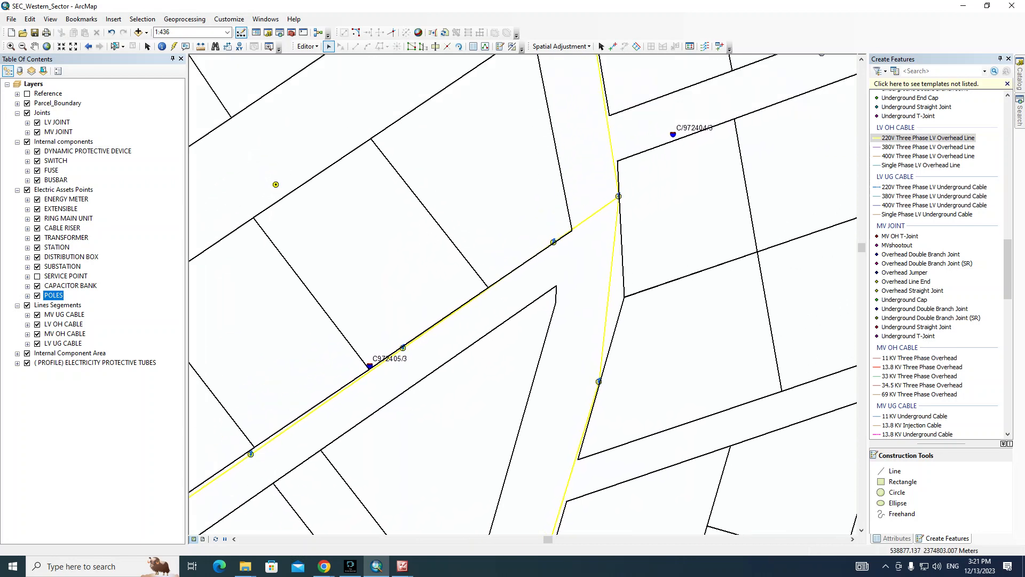
pyautogui.moveTo(641, 256); pyautogui.dragTo(594, 445)
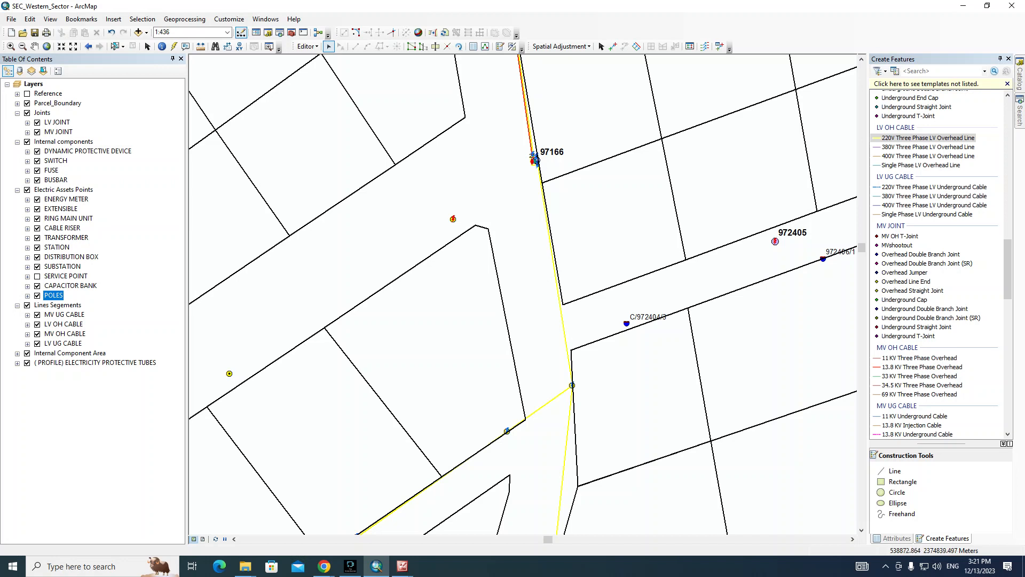
pyautogui.moveTo(523, 294); pyautogui.dragTo(559, 295)
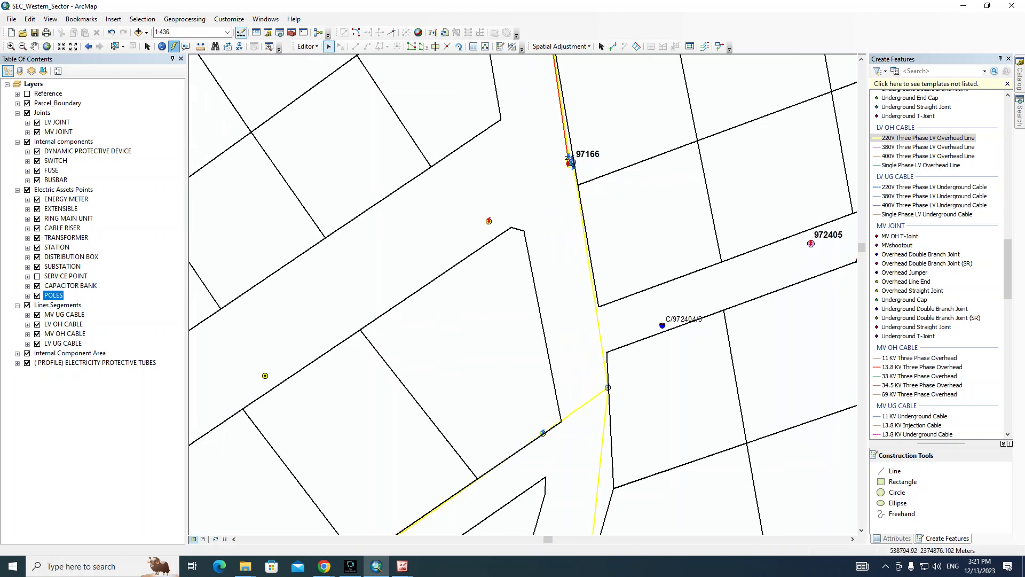
# Step: View the linked photos of the two poles southwest of 97166, including HTP_200035_01, and return to the map
pyautogui.click(174, 46)
pyautogui.click(488, 221)
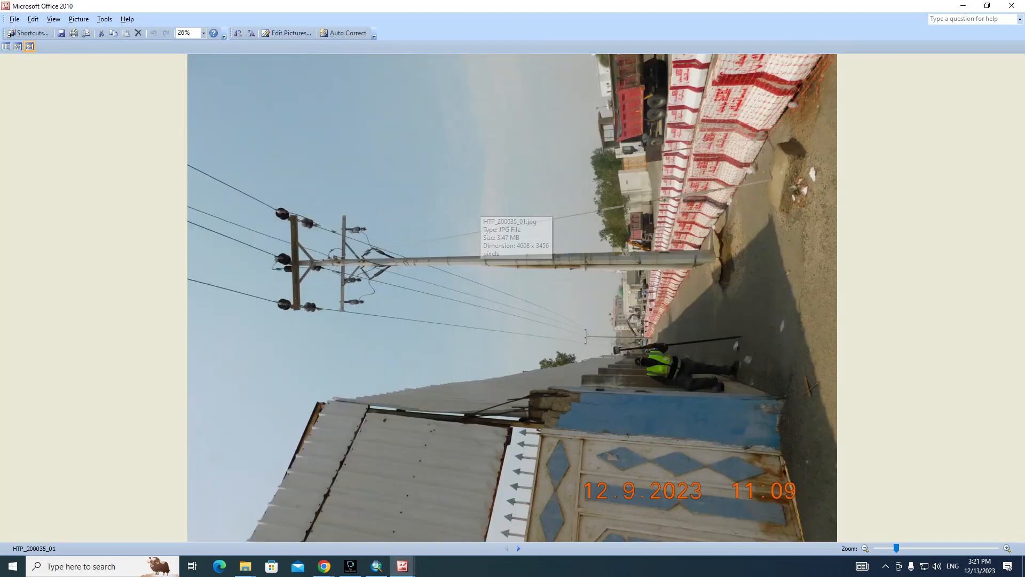
pyautogui.hotkey('alt', 'Tab')
pyautogui.moveTo(553, 337); pyautogui.dragTo(609, 321)
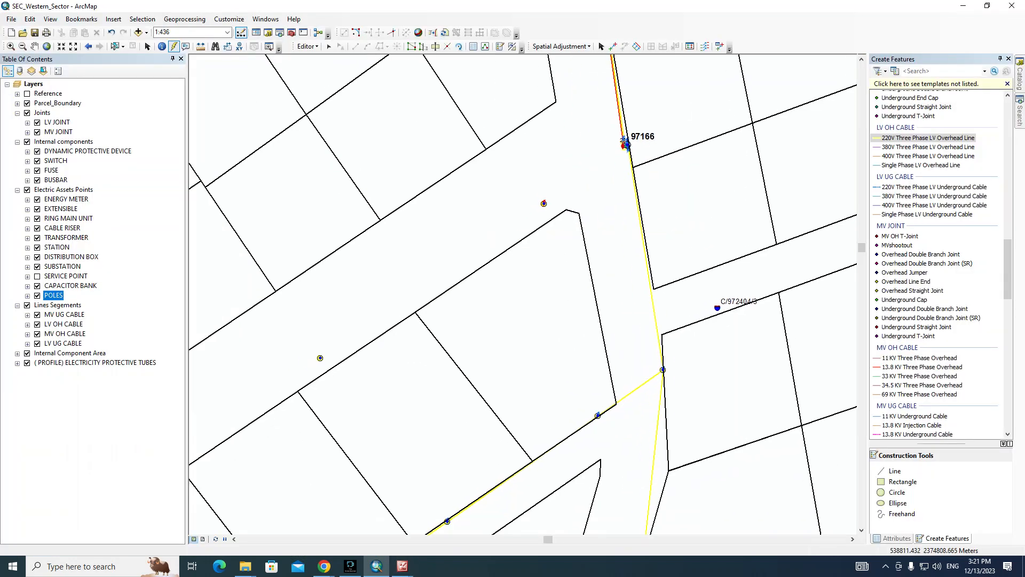
pyautogui.click(321, 357)
pyautogui.hotkey('alt', 'Tab')
# Step: Open pole photo LTP_100029_01 southwest of 97581 and close the earlier photo windows, discarding their changes
pyautogui.moveTo(494, 483); pyautogui.dragTo(529, 257)
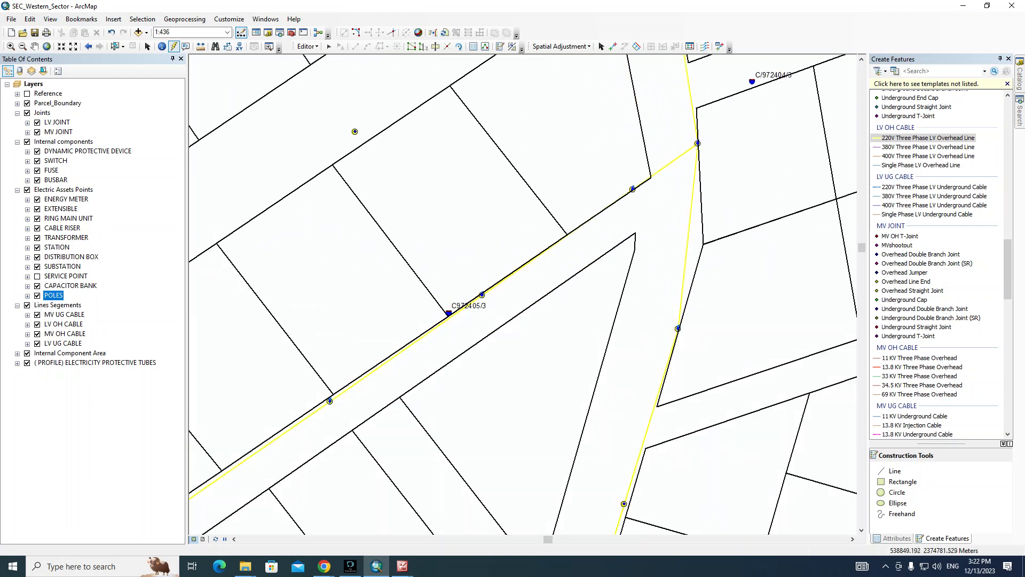
pyautogui.moveTo(630, 475); pyautogui.dragTo(443, 228)
pyautogui.moveTo(630, 421); pyautogui.dragTo(565, 199)
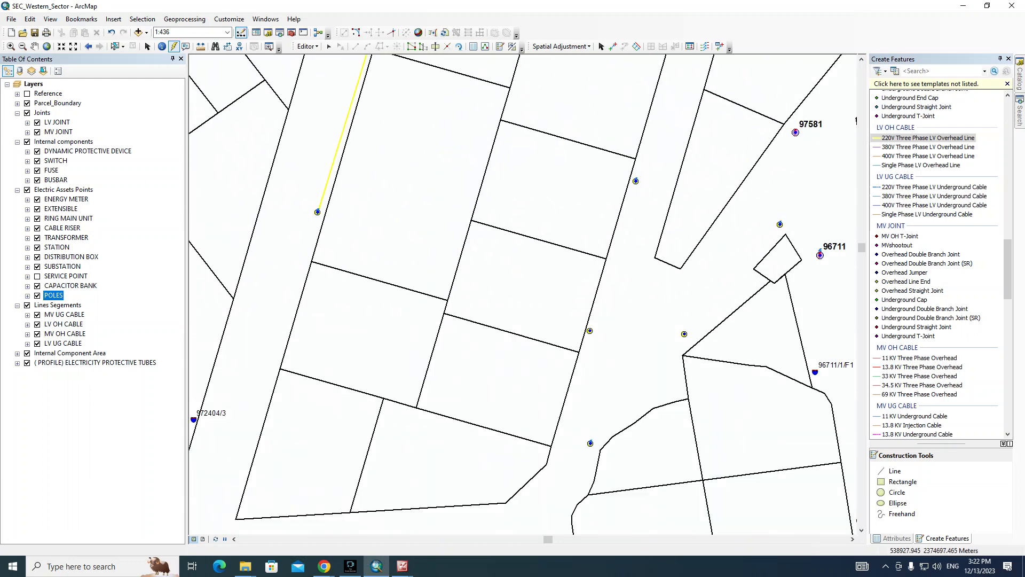
pyautogui.moveTo(636, 181)
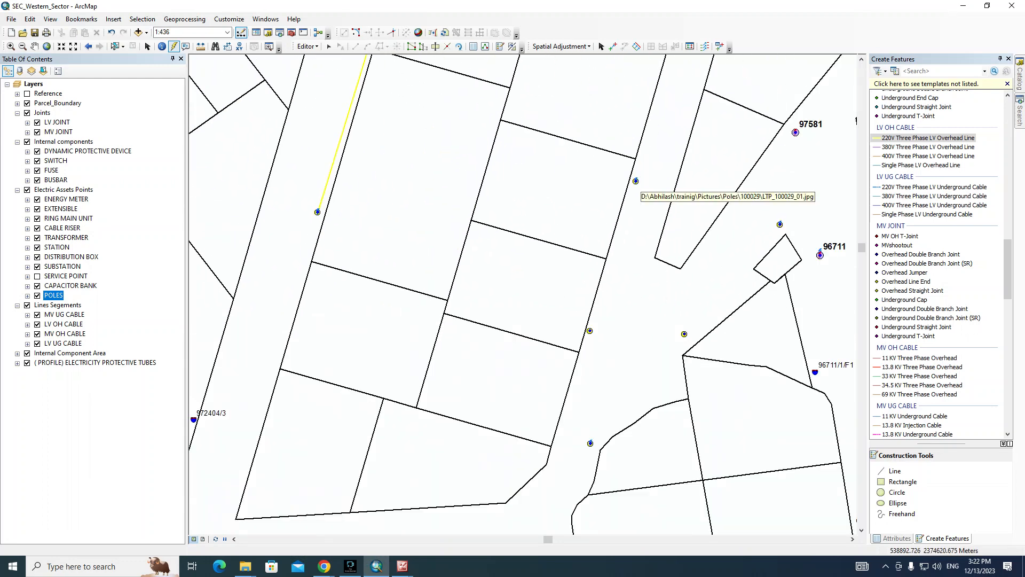
pyautogui.rightClick(402, 566)
pyautogui.click(374, 540)
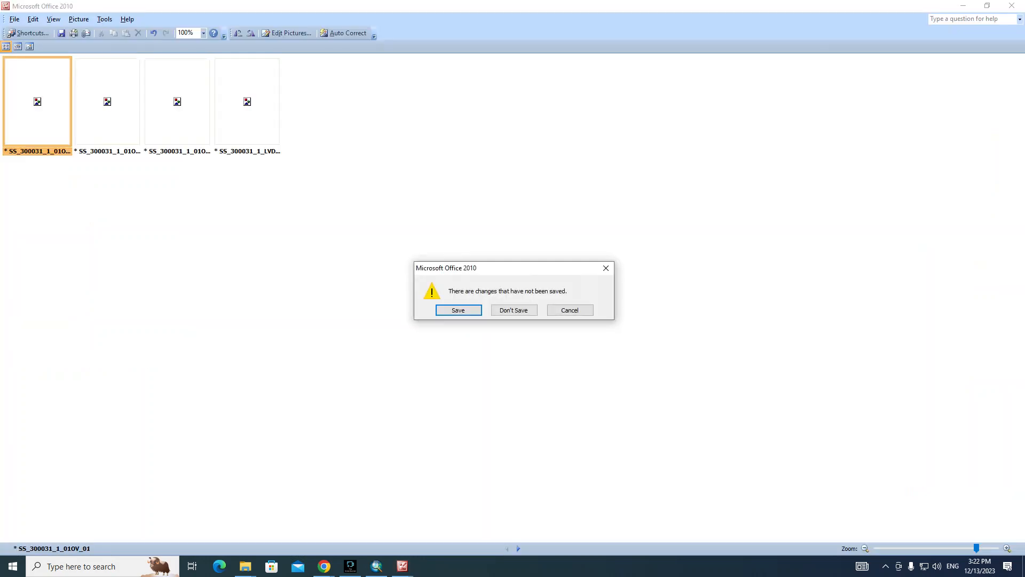
pyautogui.click(514, 310)
pyautogui.click(514, 311)
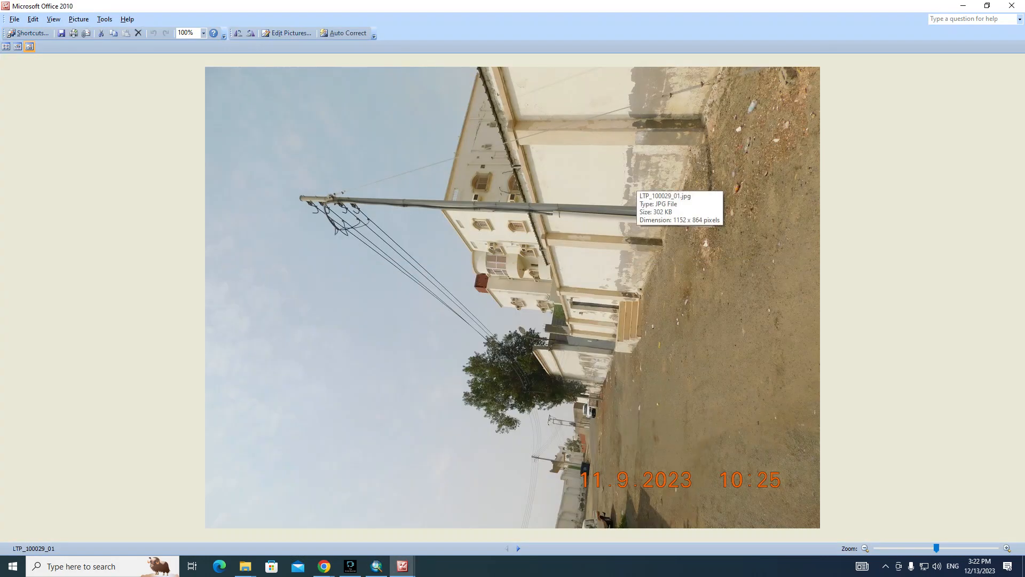
# Step: View pole photos LTP_100030_01 and LTP_400011_01 for the poles southwest and northeast of 97581
pyautogui.hotkey('alt', 'Tab')
pyautogui.click(590, 331)
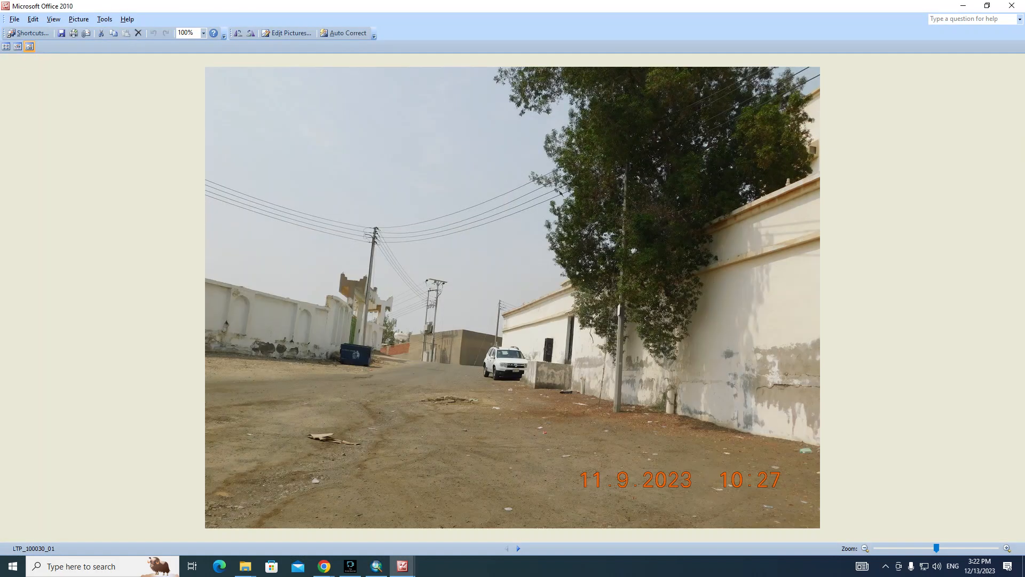
pyautogui.hotkey('alt', 'Tab')
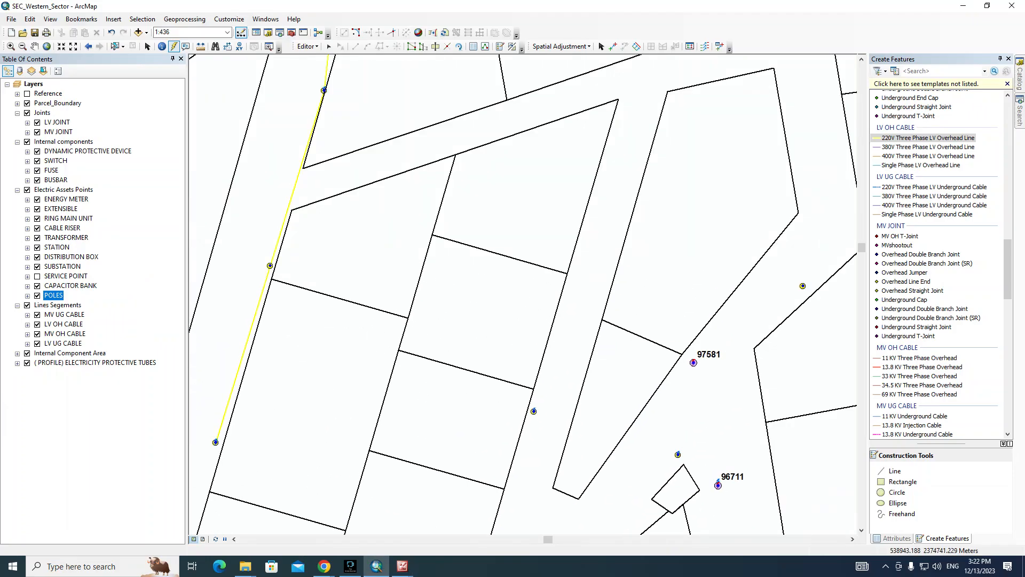
pyautogui.moveTo(612, 204); pyautogui.dragTo(430, 260)
pyautogui.click(622, 341)
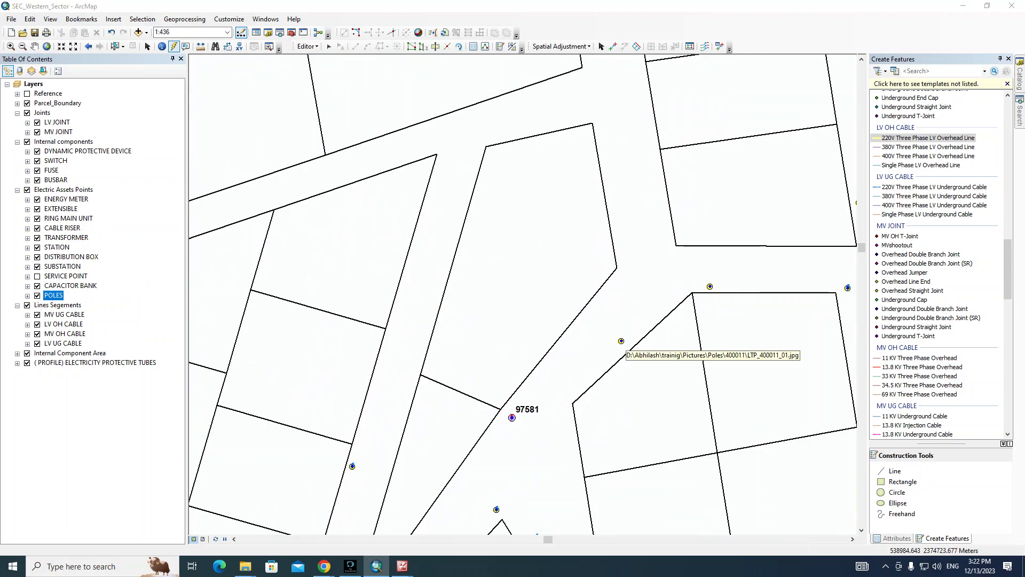
pyautogui.hotkey('alt', 'Tab')
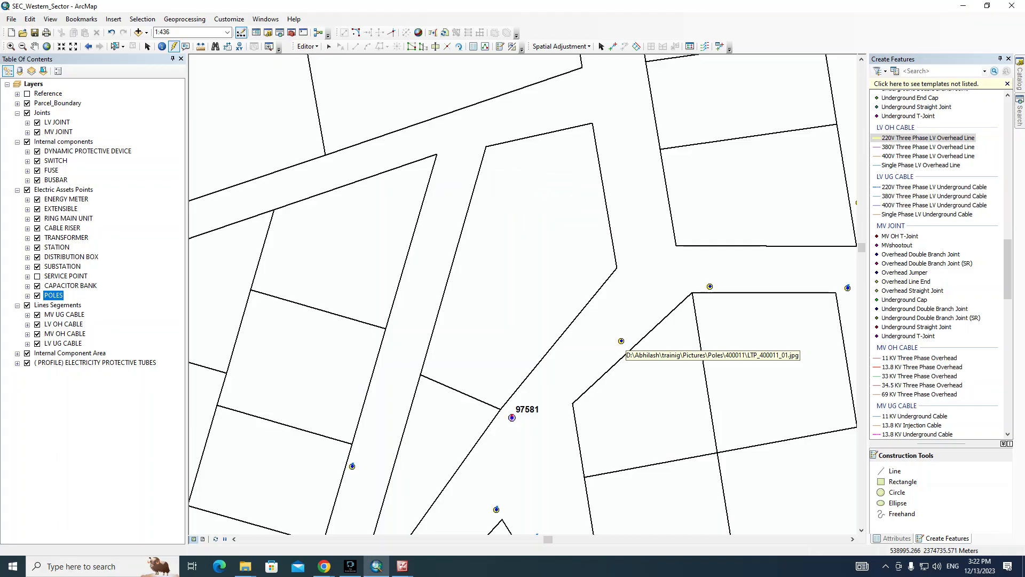
# Step: Examine photos LTP_400012_01 through LTP_400012_03 of the pole northeast of 97581, including the conductor terminations at its top
pyautogui.click(709, 287)
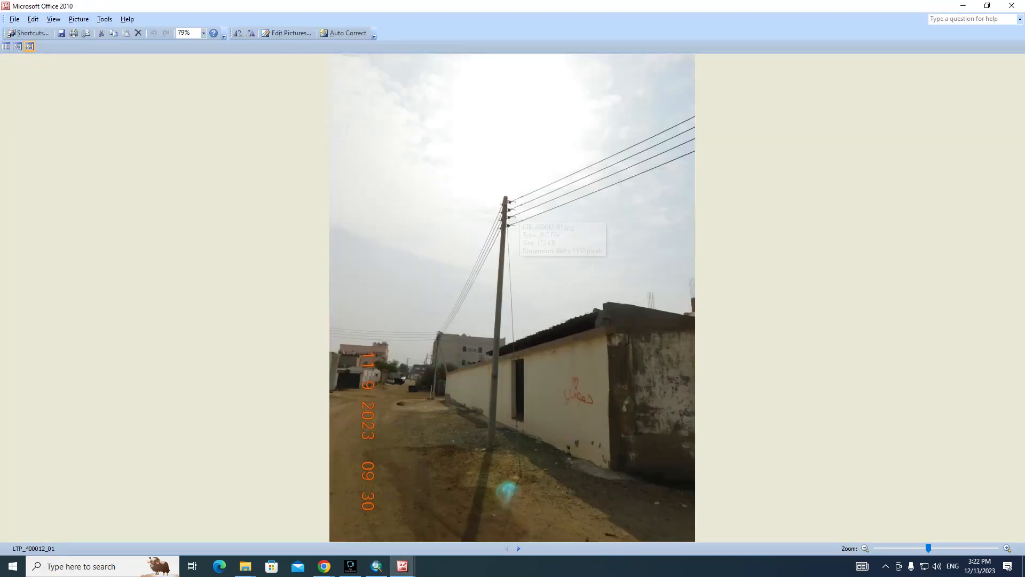
pyautogui.scroll(6, 511, 191)
pyautogui.scroll(3, 508, 194)
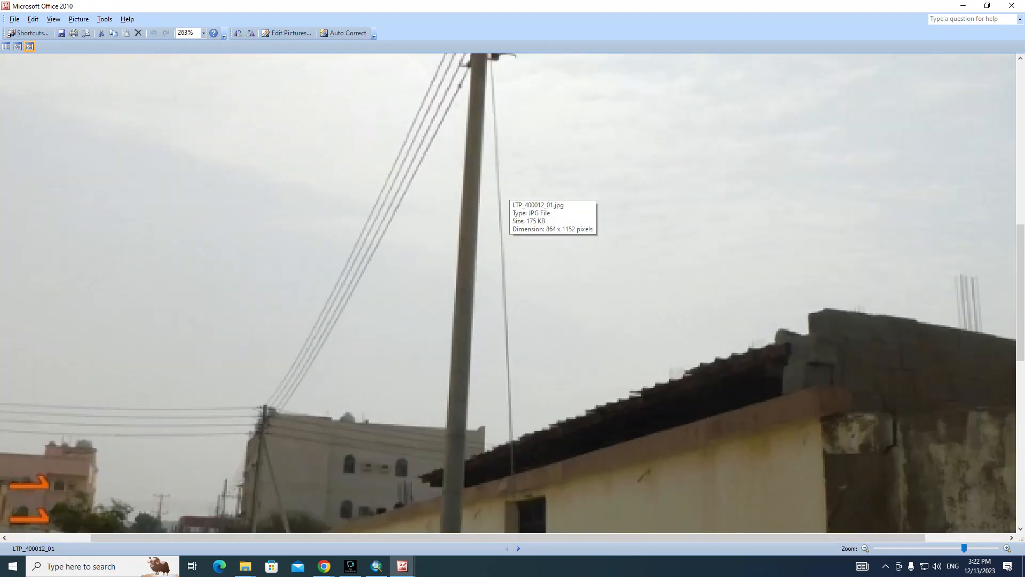
pyautogui.scroll(-8, 508, 194)
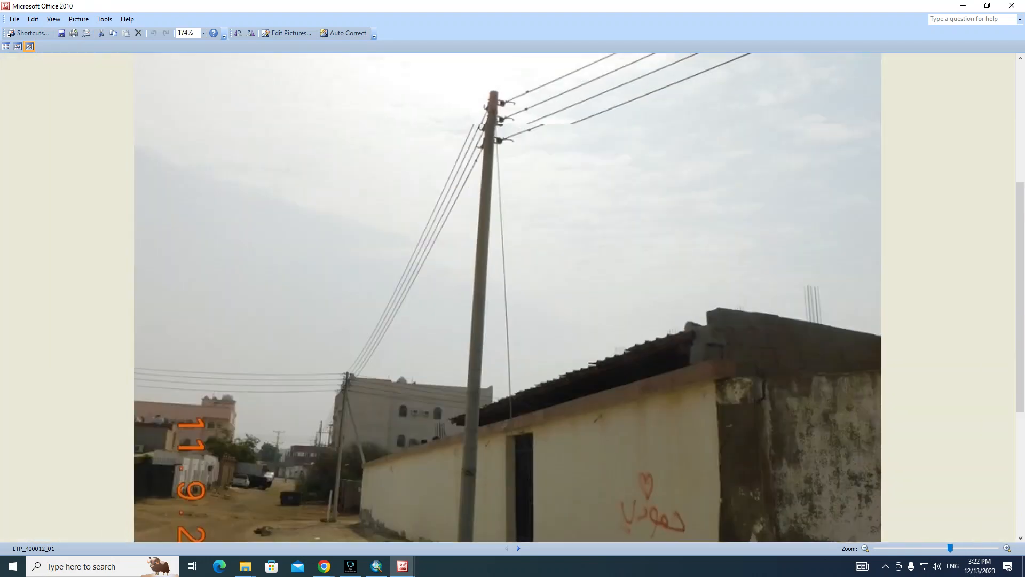
pyautogui.click(517, 548)
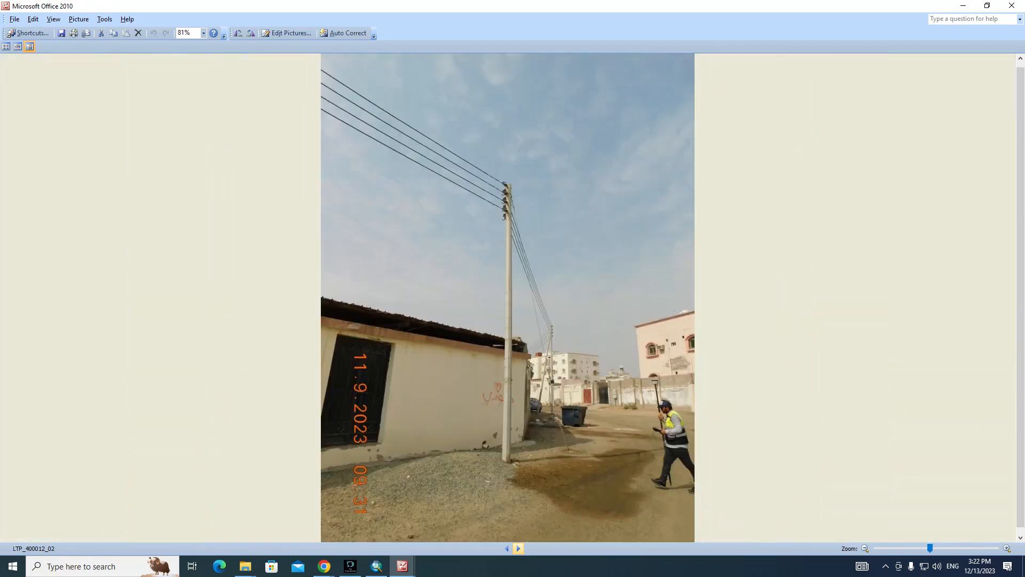
pyautogui.click(518, 548)
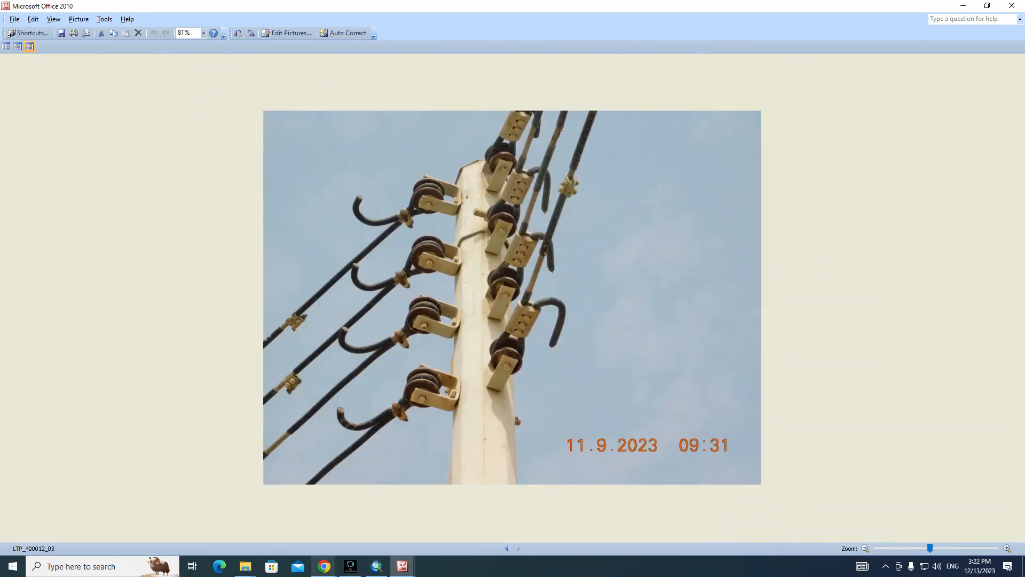
pyautogui.scroll(-1, 540, 249)
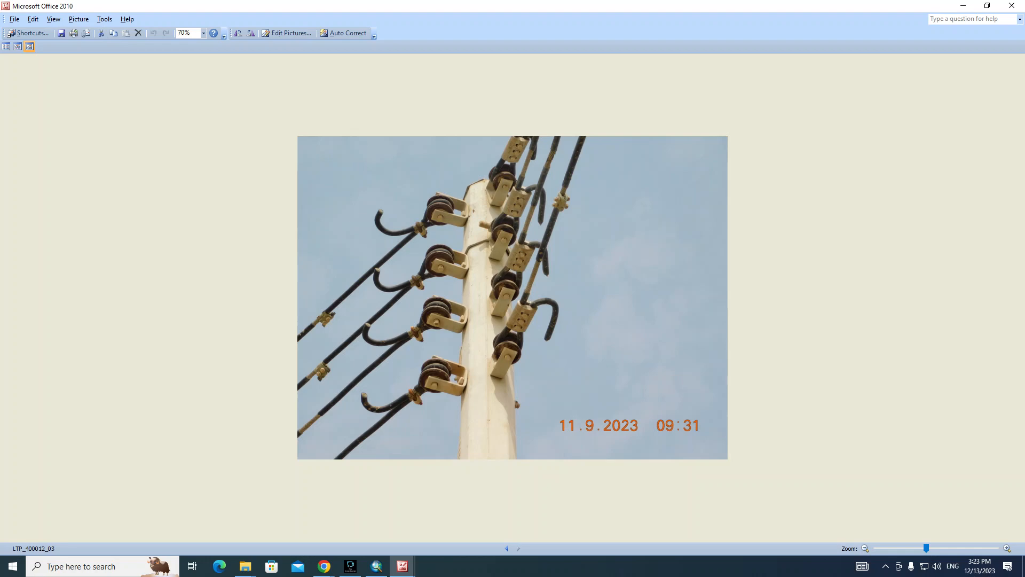
pyautogui.press('alt')
pyautogui.hotkey('alt', 'Tab')
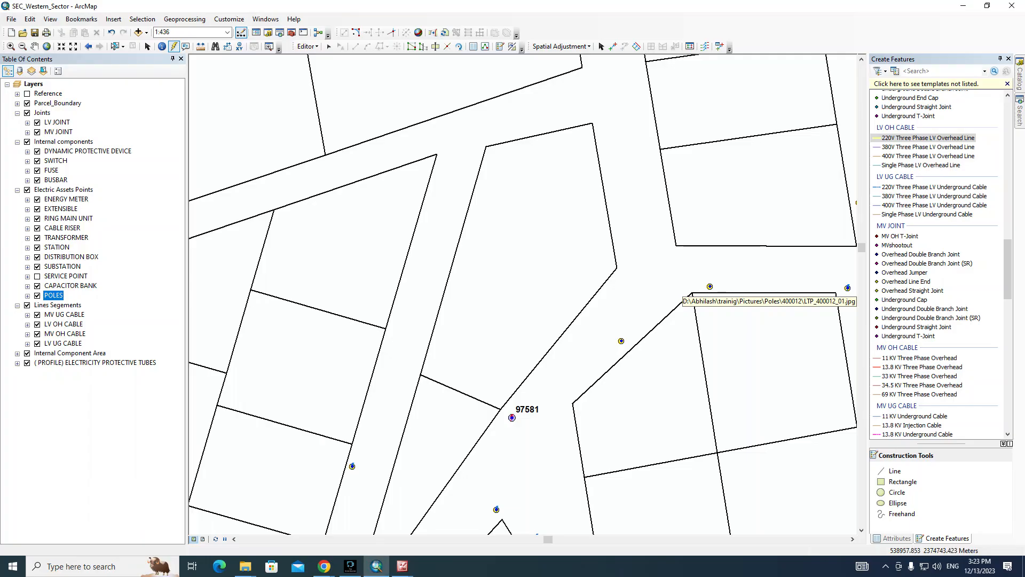
# Step: Survey the map northeast from 97166 past 972405 and 973359 to locate substation 972134
pyautogui.press('Up')
pyautogui.press('Left')
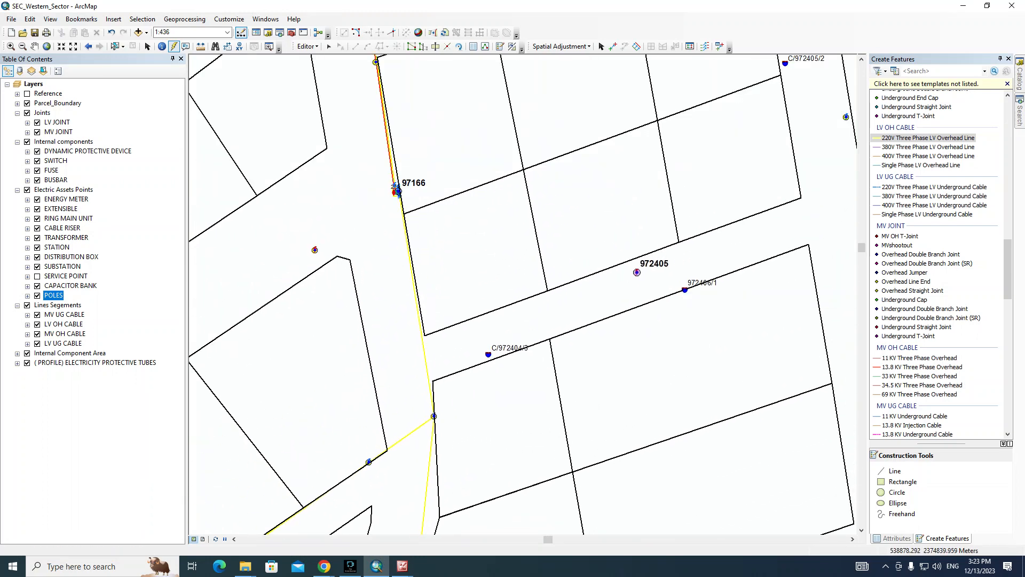
pyautogui.moveTo(678, 182); pyautogui.dragTo(504, 282)
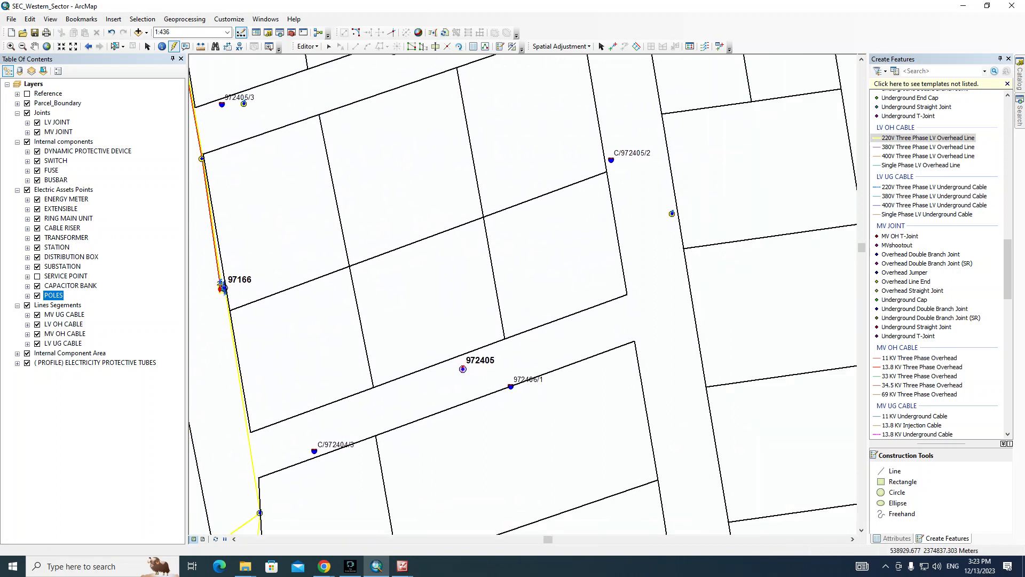
pyautogui.moveTo(463, 369); pyautogui.dragTo(305, 524)
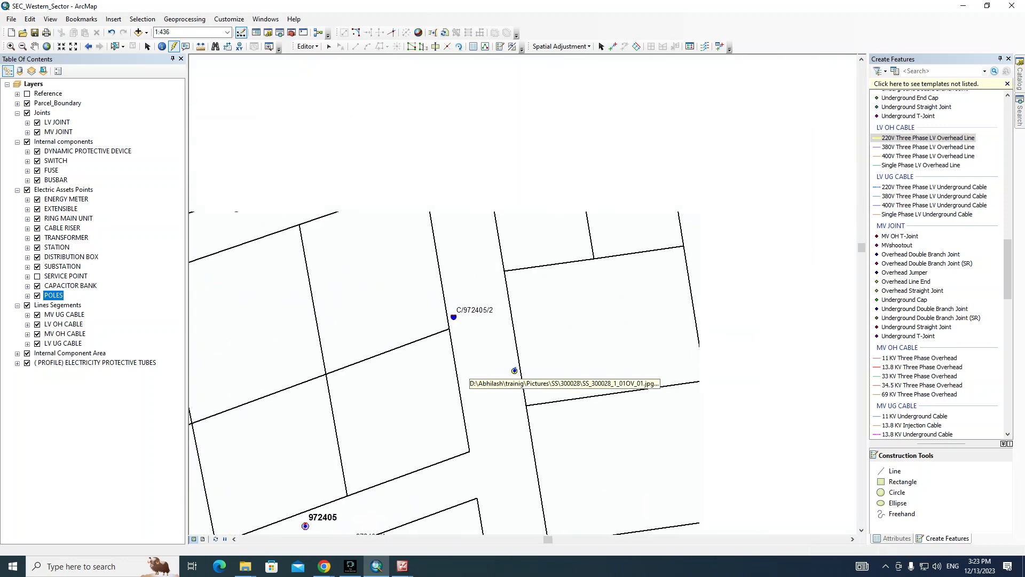
pyautogui.moveTo(616, 172); pyautogui.dragTo(520, 336)
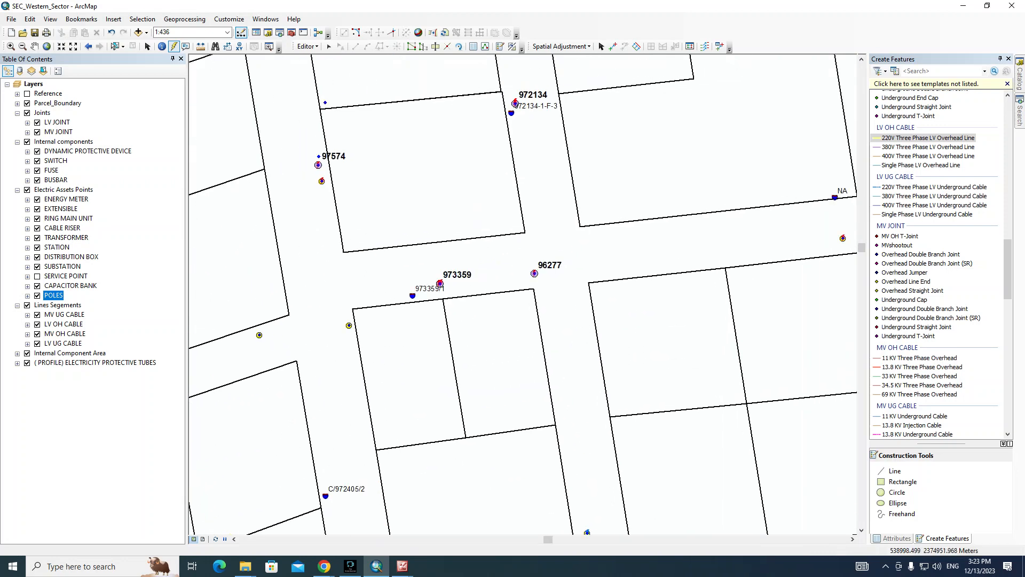
pyautogui.moveTo(523, 256); pyautogui.dragTo(519, 338)
pyautogui.moveTo(474, 258); pyautogui.dragTo(531, 304)
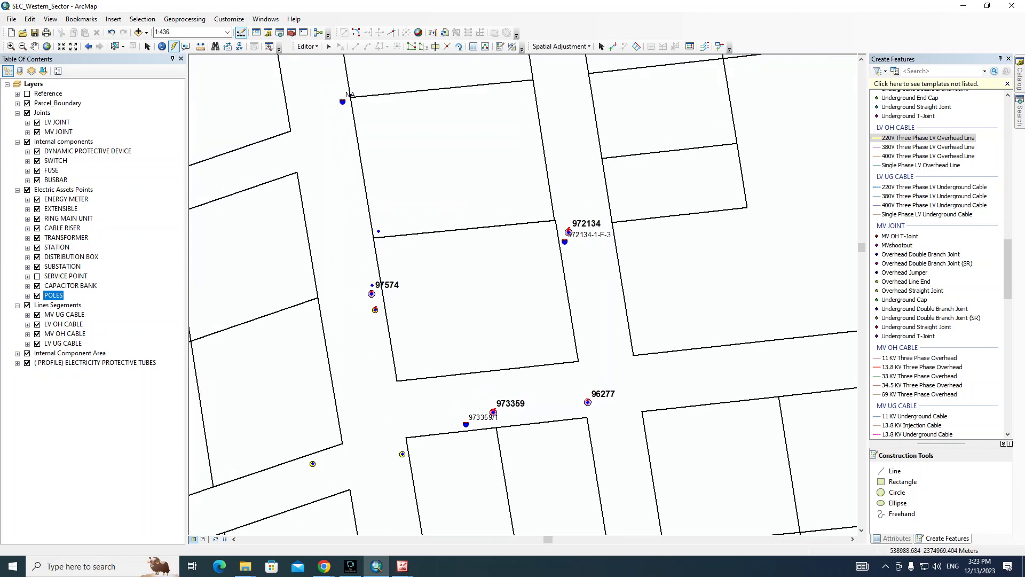
pyautogui.moveTo(567, 242); pyautogui.dragTo(515, 301)
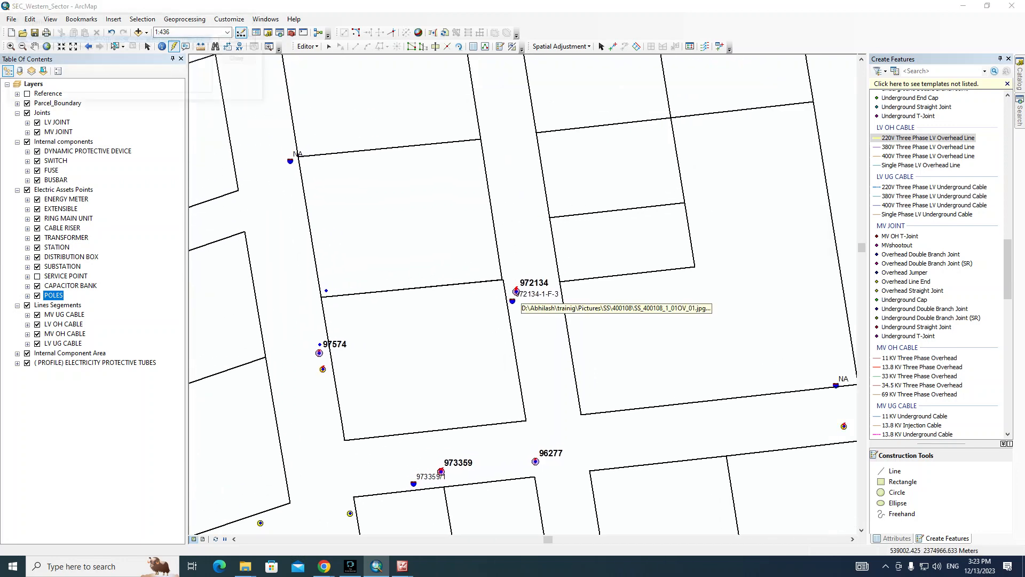
# Step: View the overview photos of substation 972134 through SS_400108_1_01OV_02 and close its hyperlink list
pyautogui.click(516, 292)
pyautogui.click(242, 40)
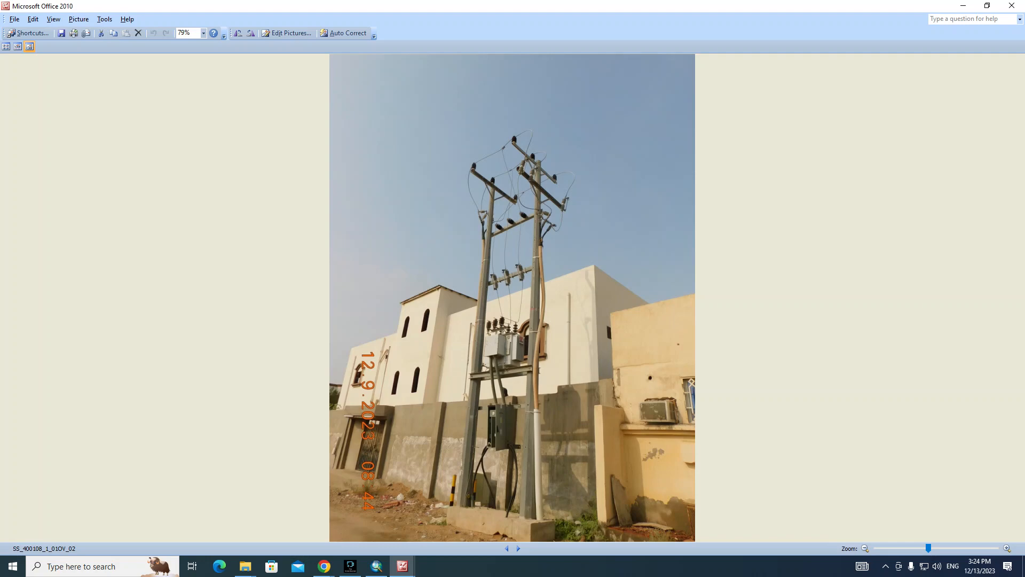
pyautogui.click(324, 566)
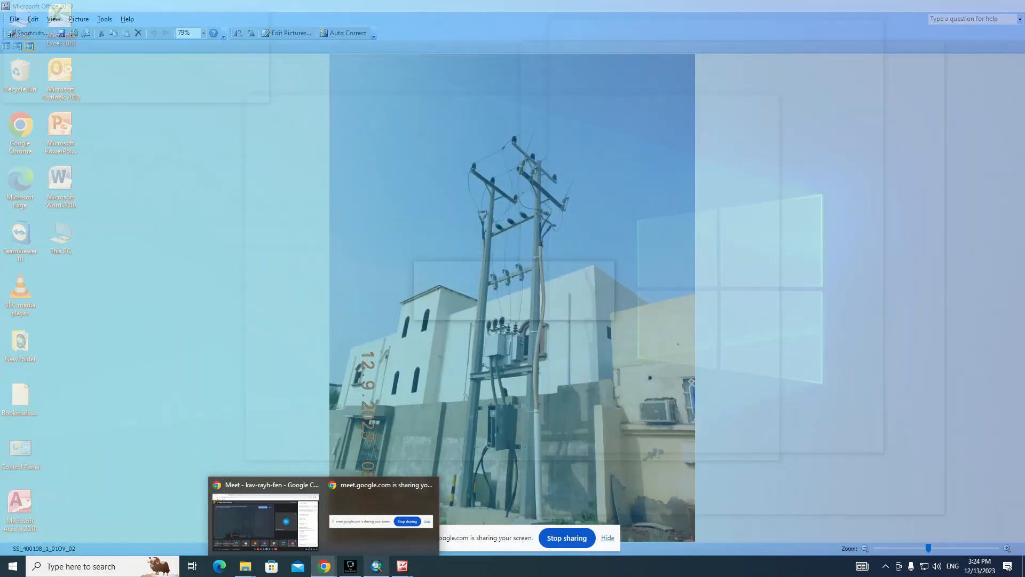
pyautogui.click(376, 566)
pyautogui.click(516, 292)
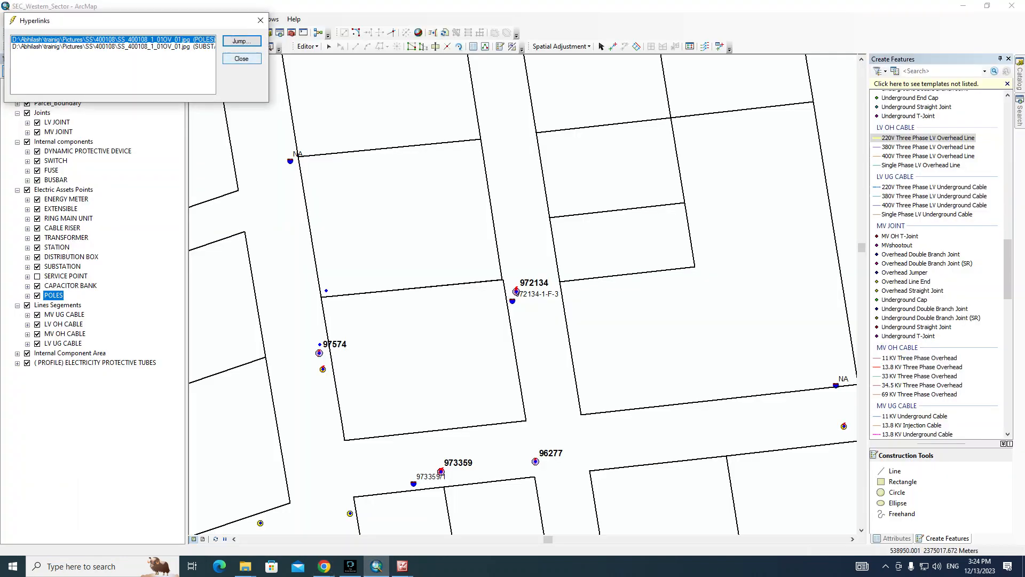
pyautogui.click(260, 20)
# Step: Inspect substation 972134 up close and go to the Templates spatial bookmark
pyautogui.moveTo(455, 224); pyautogui.dragTo(570, 325)
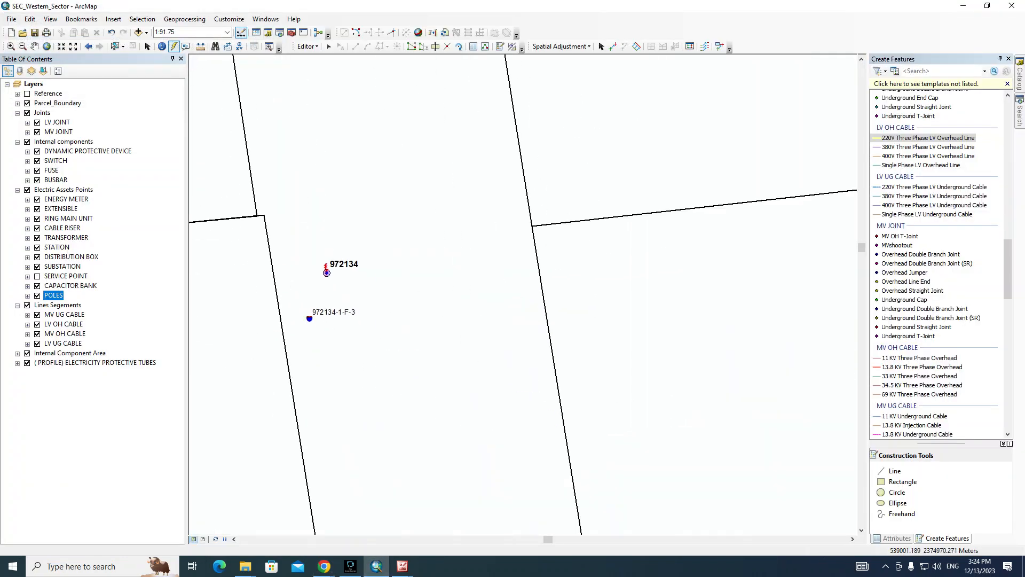
pyautogui.click(82, 18)
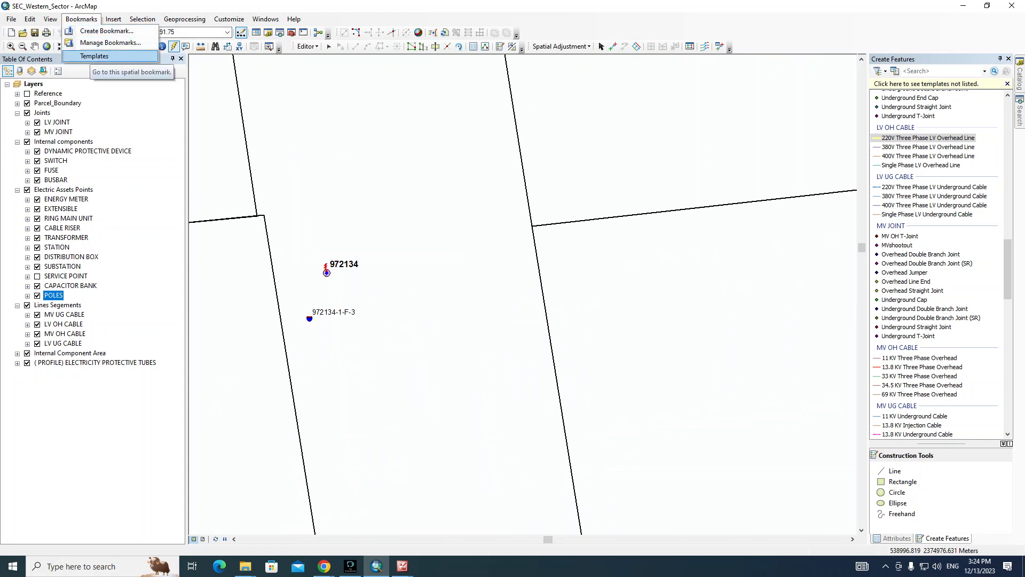
pyautogui.click(94, 56)
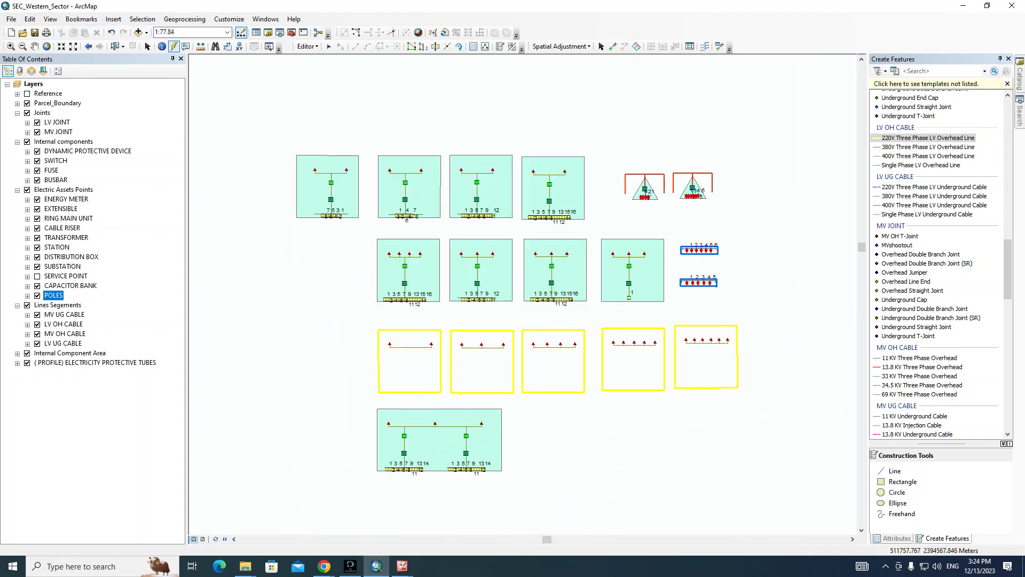
# Step: Check photo SS_400108_1_01OV_02 and delete the red medium-voltage lines from the triangular substation template with four outgoing feeders
pyautogui.click(329, 46)
pyautogui.moveTo(615, 164); pyautogui.dragTo(548, 222)
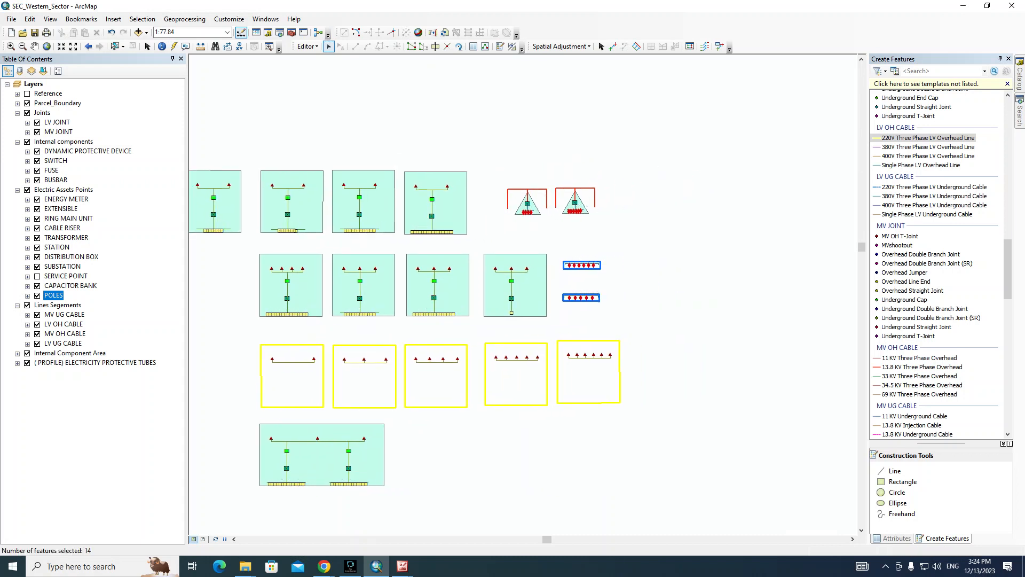
pyautogui.click(600, 178)
pyautogui.moveTo(457, 127)
pyautogui.mouseDown()
pyautogui.moveTo(659, 262)
pyautogui.moveTo(592, 240)
pyautogui.mouseUp()
pyautogui.moveTo(269, 223); pyautogui.dragTo(415, 370)
pyautogui.hotkey('alt', 'Tab')
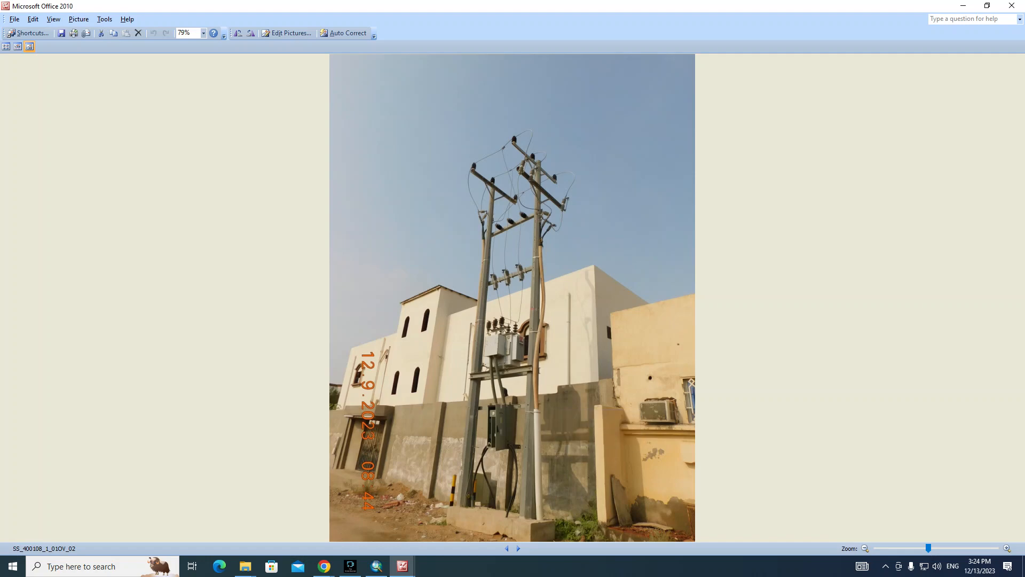
pyautogui.hotkey('alt', 'Tab')
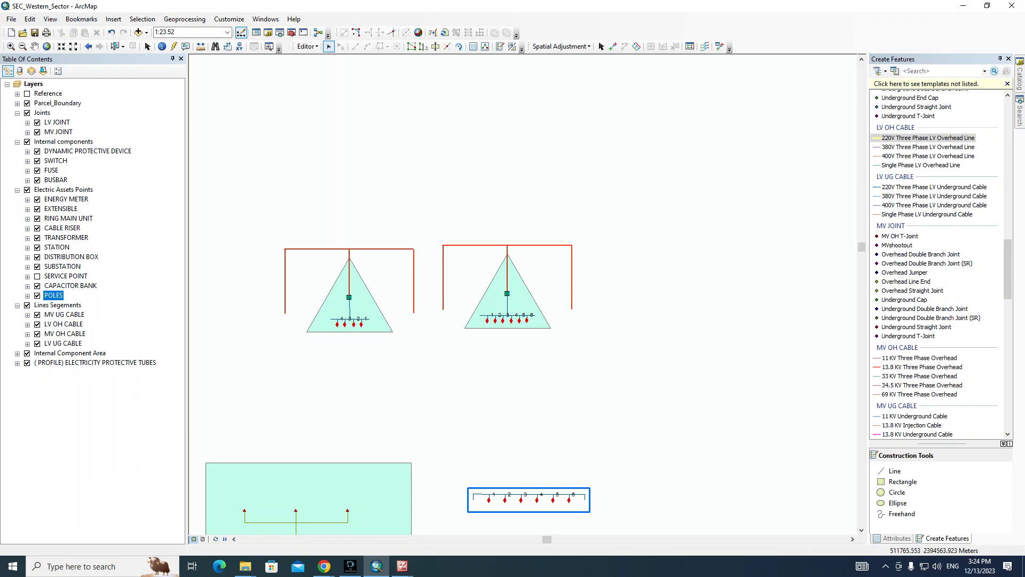
pyautogui.moveTo(339, 249); pyautogui.dragTo(356, 242)
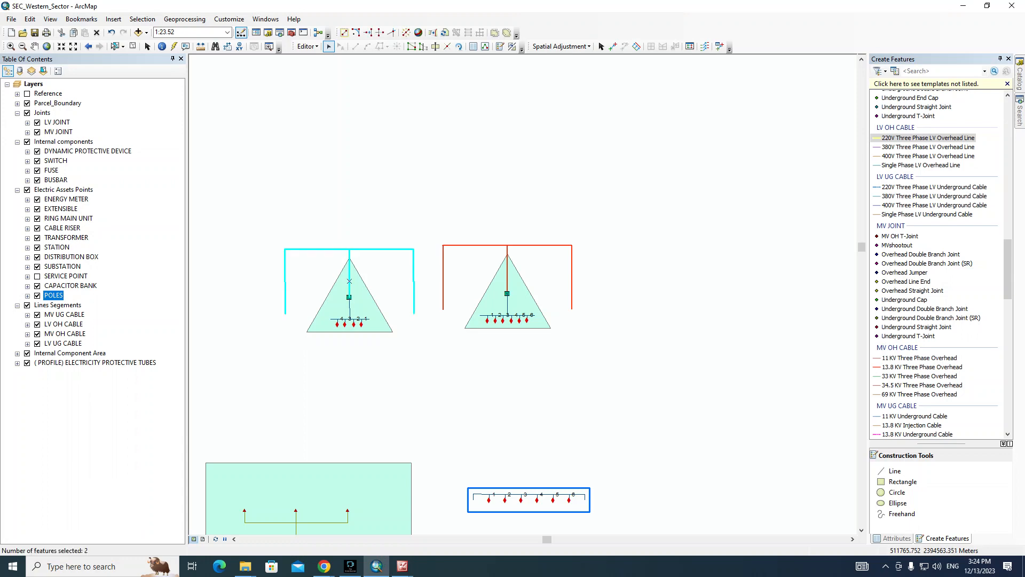
pyautogui.press('Delete')
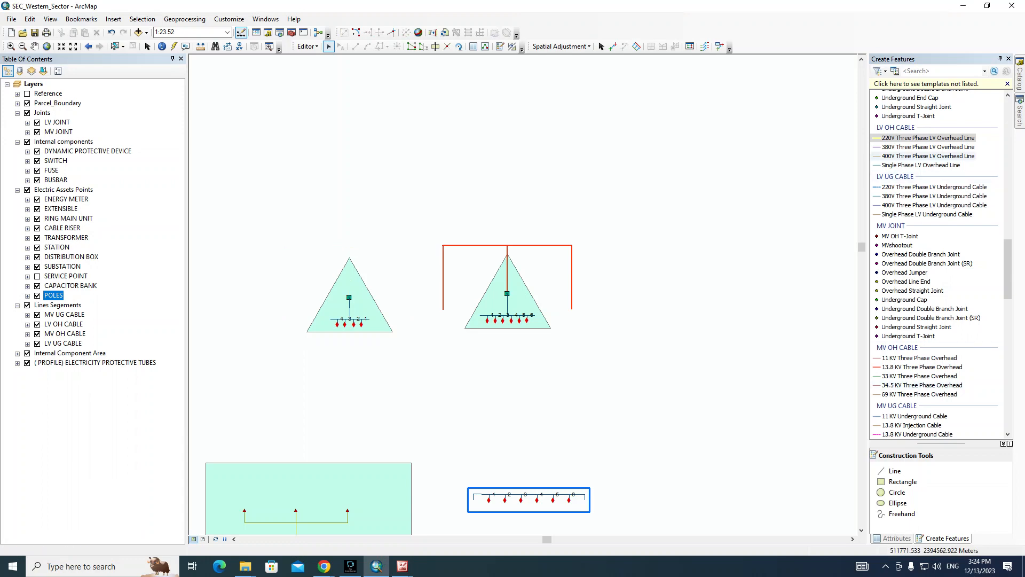
# Step: Draw a 13.8 KV Underground Cable from that template's transformer through the triangle's apex, extending 0.1 m past it, then 0.75 m to the left
pyautogui.scroll(-6, 934, 321)
pyautogui.scroll(9, 935, 320)
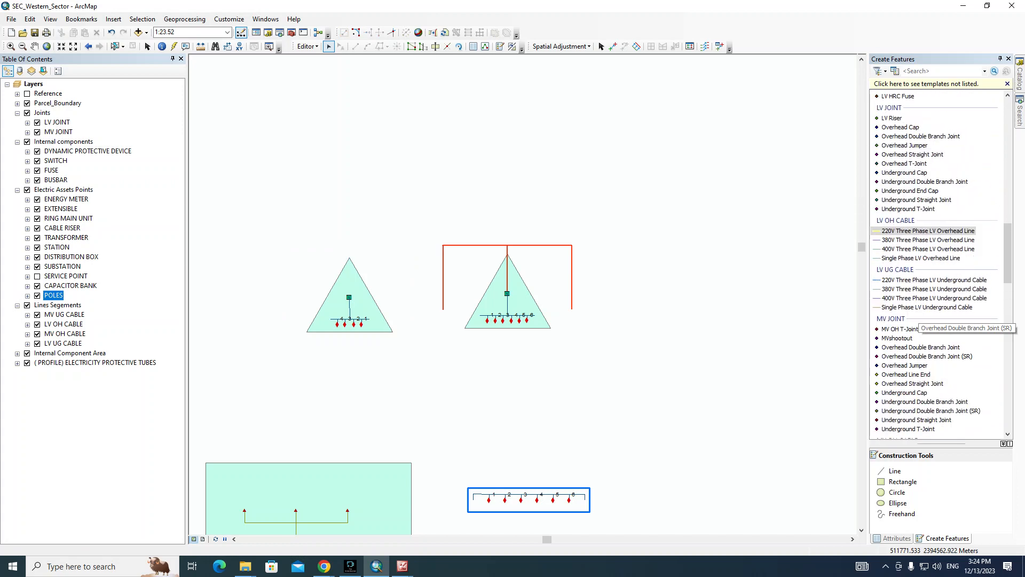
pyautogui.scroll(7, 934, 320)
pyautogui.scroll(-10, 934, 321)
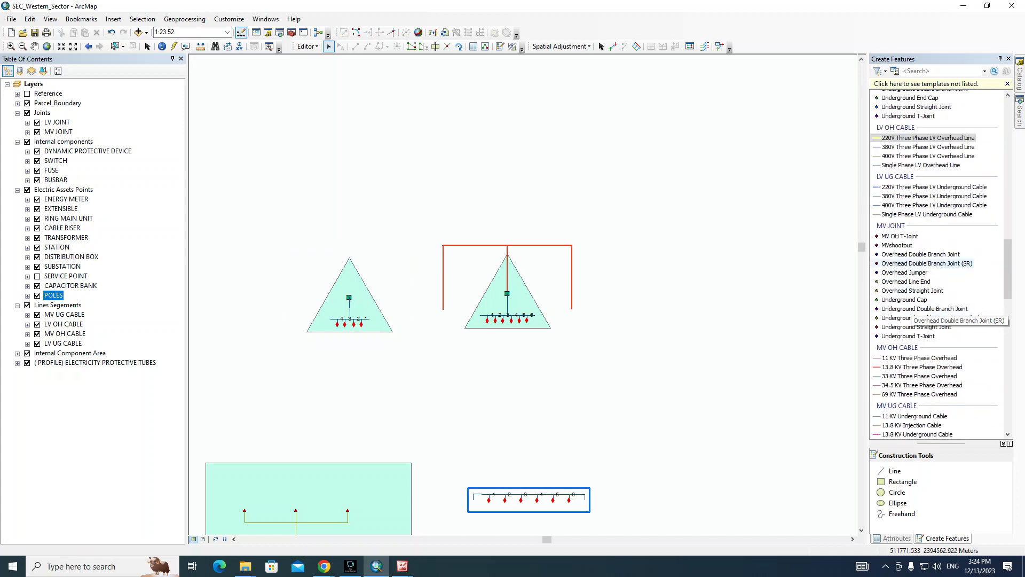
pyautogui.scroll(-5, 907, 315)
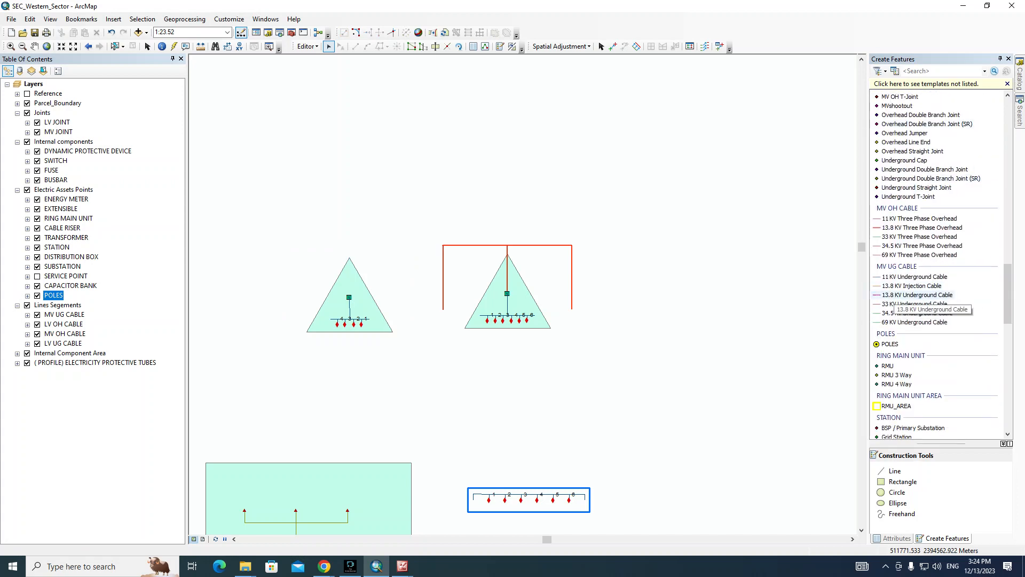
pyautogui.click(917, 295)
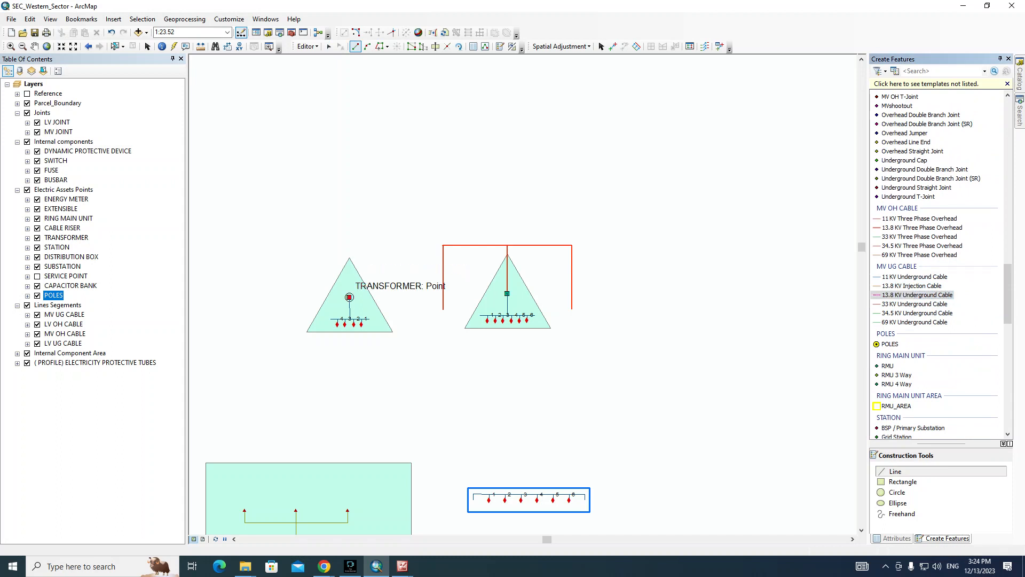
pyautogui.click(349, 297)
pyautogui.click(349, 258)
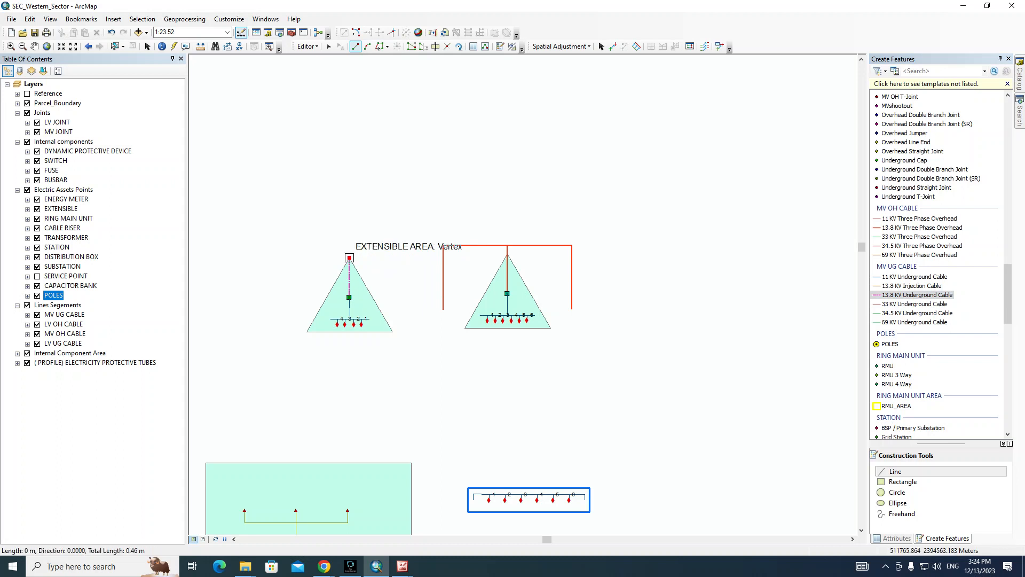
pyautogui.hotkey('ctrl', 'l')
pyautogui.write('0.1')
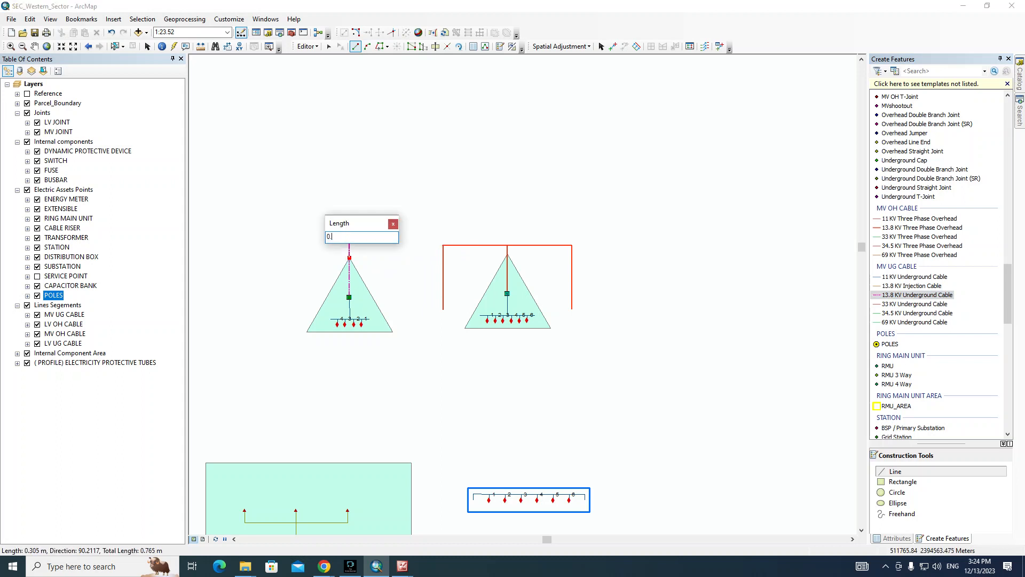
pyautogui.press('Return')
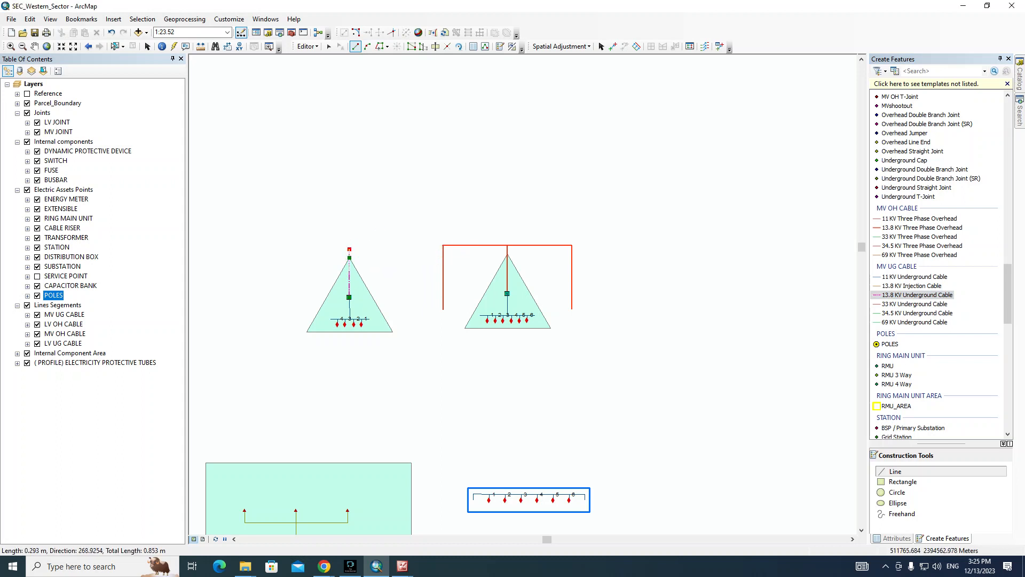
pyautogui.hotkey('ctrl', 'l')
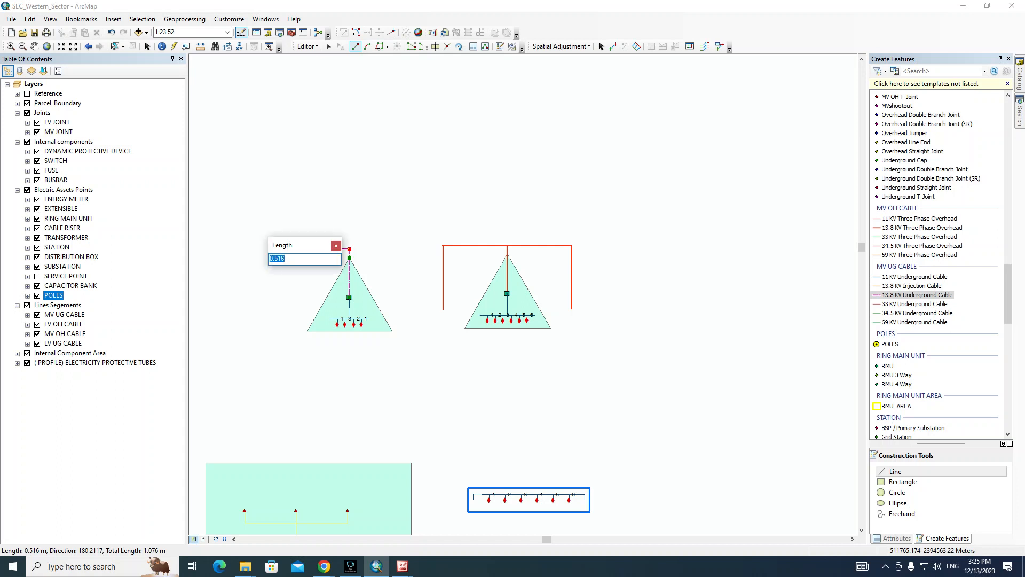
pyautogui.write('0.75')
pyautogui.press('Return')
pyautogui.press('F2')
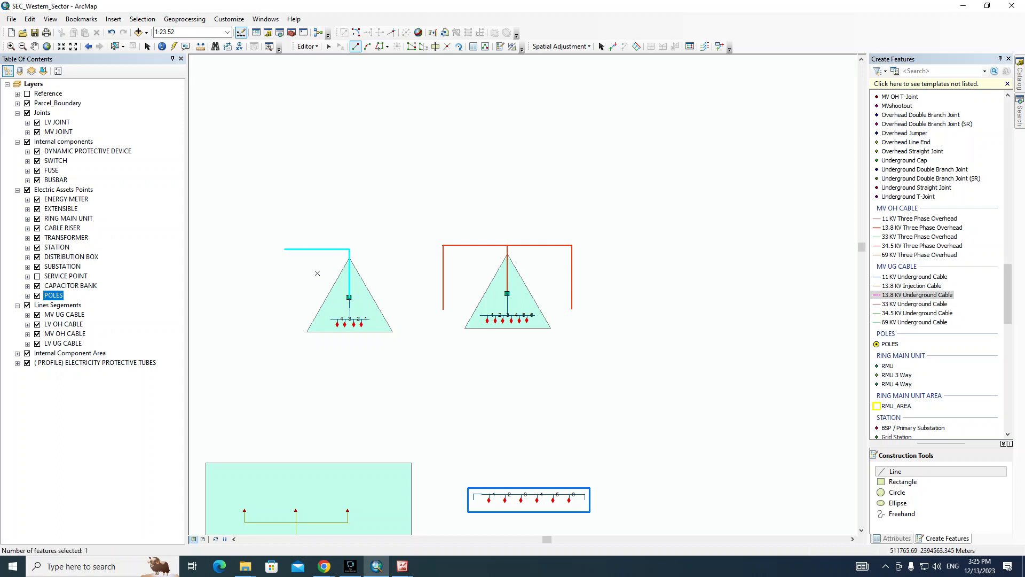
# Step: Draw a second 13.8 KV Underground Cable 0.75 m to the right from the corner above the triangle's apex
pyautogui.click(349, 248)
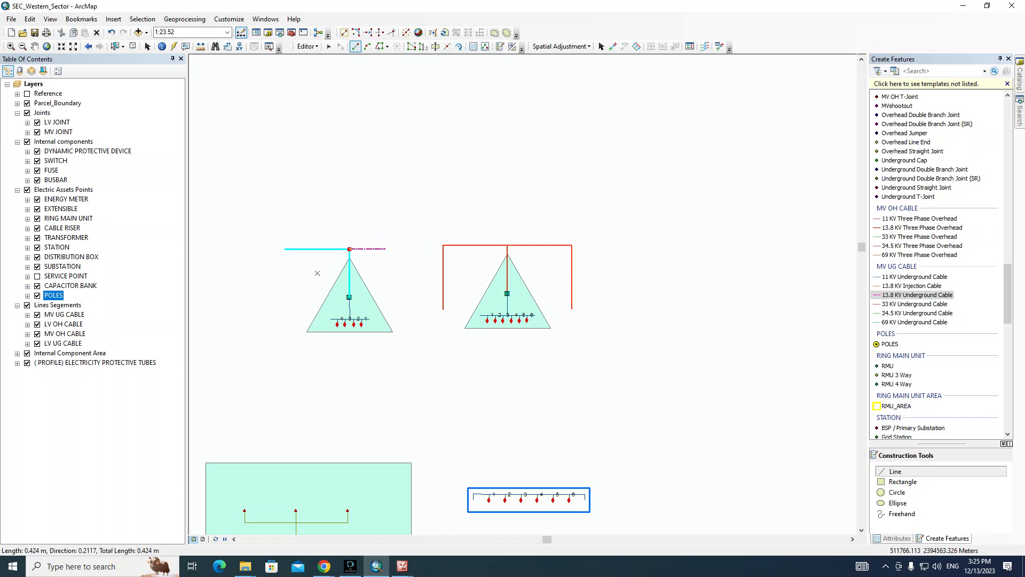
pyautogui.hotkey('ctrl', 'l')
pyautogui.write('0.75')
pyautogui.press('Return')
pyautogui.press('F2')
pyautogui.press('e')
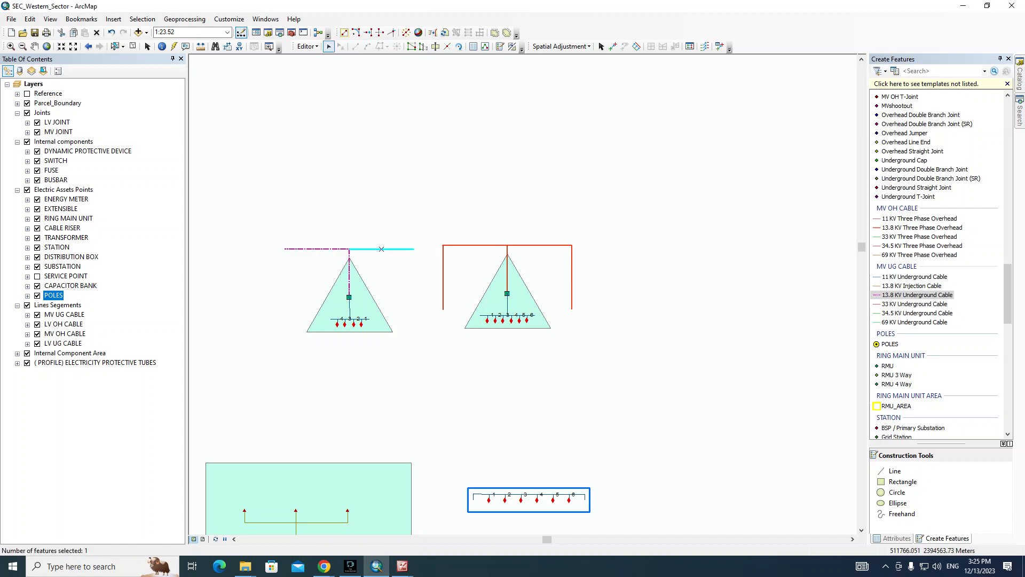
pyautogui.click(405, 214)
# Step: Mirror the edited four-feeder template with its new cables about a vertical line east of the templates
pyautogui.moveTo(259, 212); pyautogui.dragTo(417, 371)
pyautogui.press('e')
pyautogui.click(614, 126)
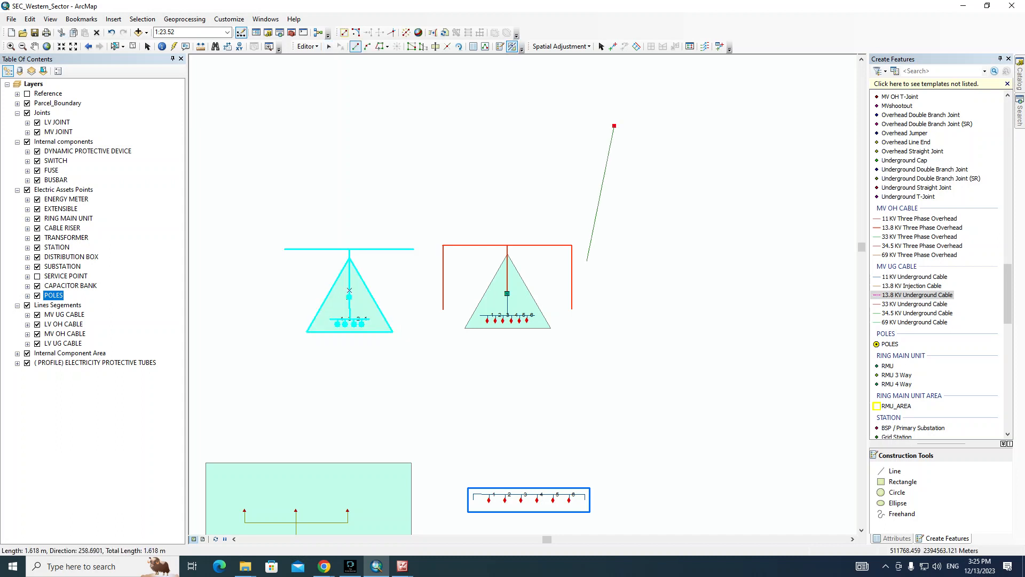
pyautogui.rightClick(571, 273)
pyautogui.click(596, 376)
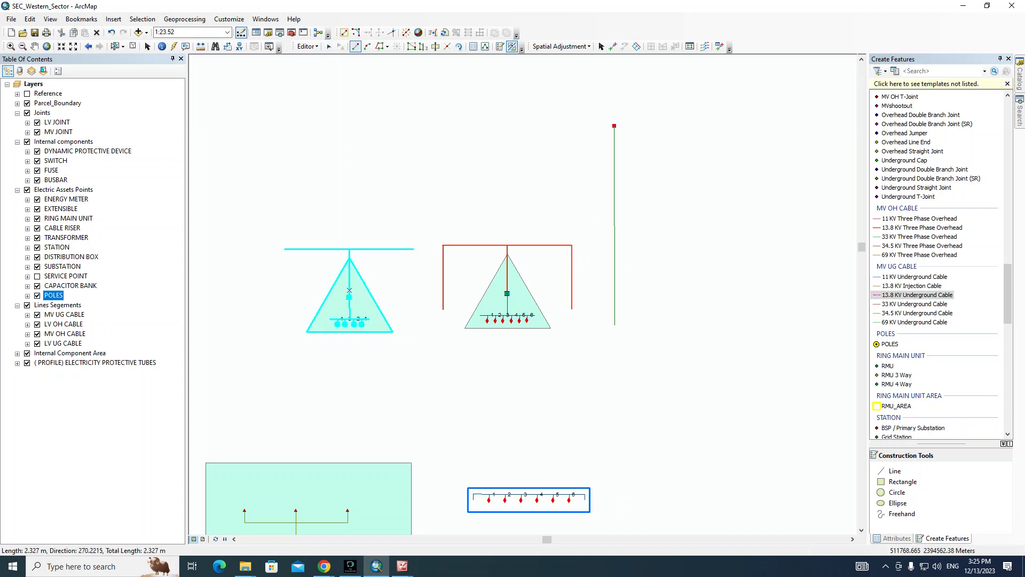
pyautogui.press('Escape')
# Step: Transfer the mirrored four-feeder template to the network map beside substation 972134
pyautogui.moveTo(635, 333); pyautogui.dragTo(492, 337)
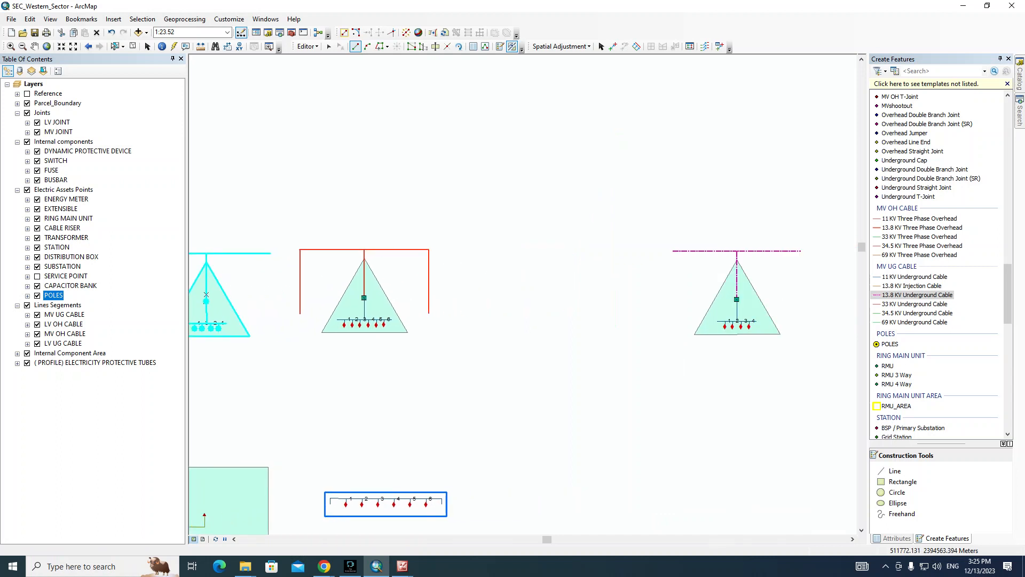
pyautogui.press('e')
pyautogui.moveTo(660, 230); pyautogui.dragTo(812, 354)
pyautogui.moveTo(736, 299)
pyautogui.mouseDown()
pyautogui.moveTo(681, 271)
pyautogui.moveTo(536, 240)
pyautogui.moveTo(428, 284)
pyautogui.moveTo(338, 248)
pyautogui.moveTo(315, 209)
pyautogui.mouseUp()
pyautogui.scroll(5, 679, 229)
pyautogui.moveTo(264, 174); pyautogui.dragTo(413, 334)
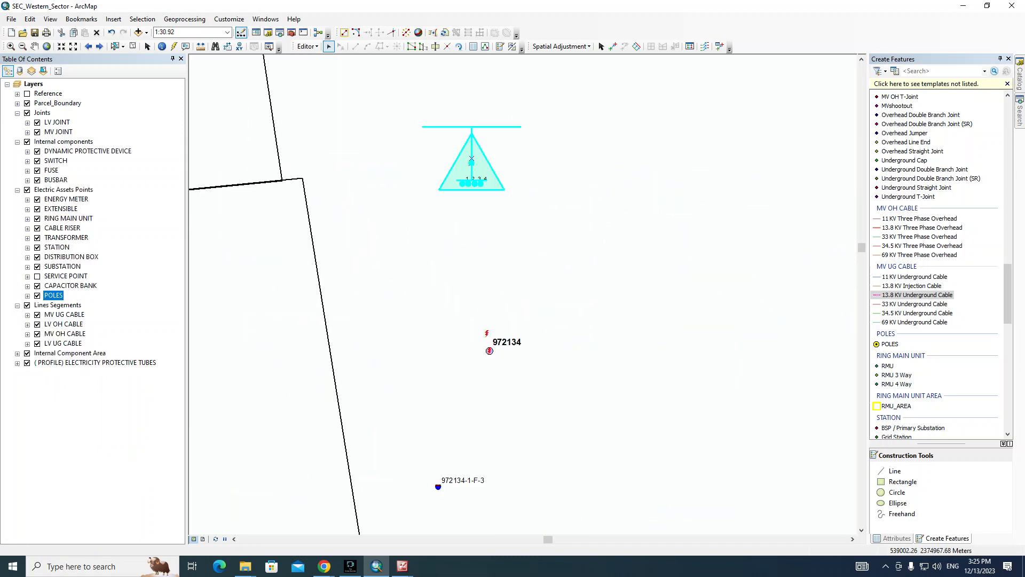
# Step: Snap the template's left cable end onto the parcel boundary and rotate the template so its top cables follow that boundary
pyautogui.moveTo(521, 221); pyautogui.dragTo(489, 282)
pyautogui.moveTo(441, 218); pyautogui.dragTo(325, 389)
pyautogui.click(459, 47)
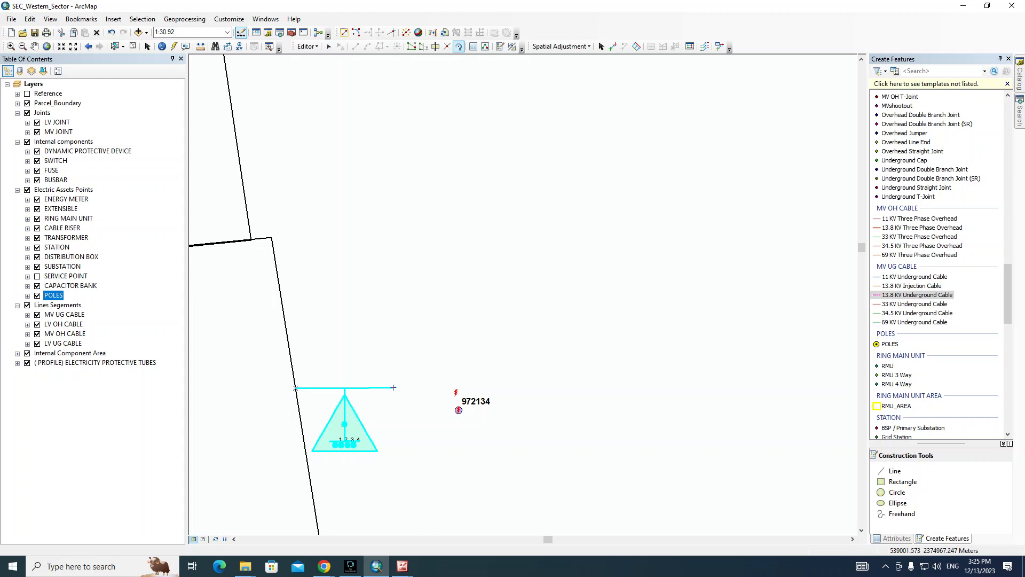
pyautogui.moveTo(392, 387); pyautogui.dragTo(279, 291)
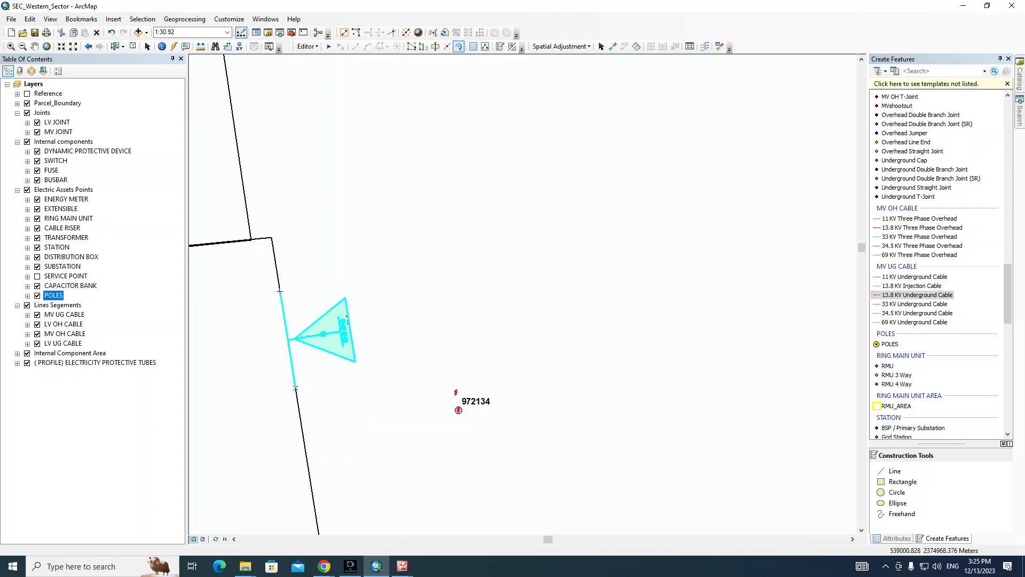
# Step: Move the rotated template so the junction of its two 13.8 KV cables snaps onto the 972134 point
pyautogui.press('e')
pyautogui.moveTo(322, 340); pyautogui.dragTo(554, 252)
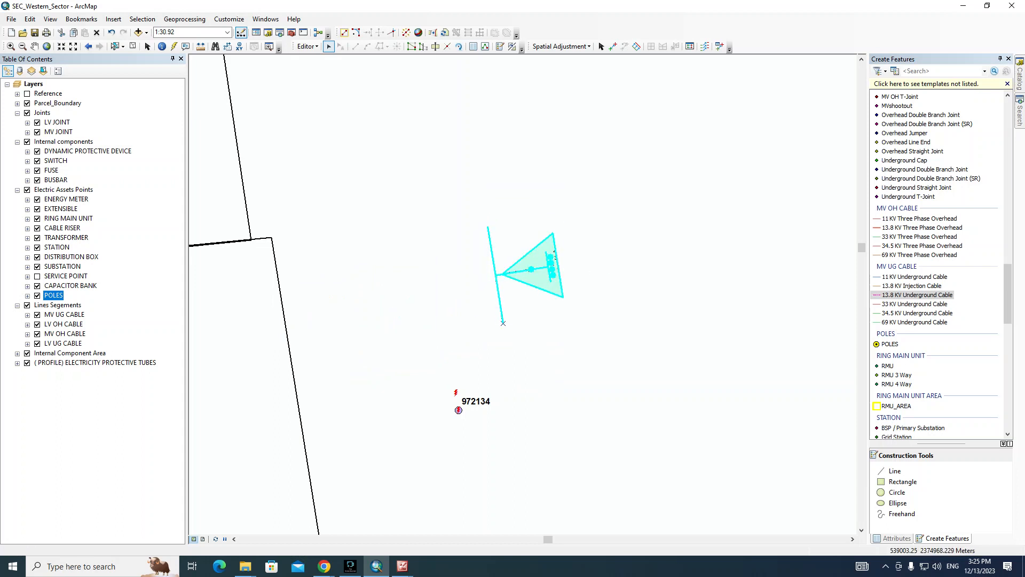
pyautogui.moveTo(497, 275); pyautogui.dragTo(458, 410)
pyautogui.click(419, 445)
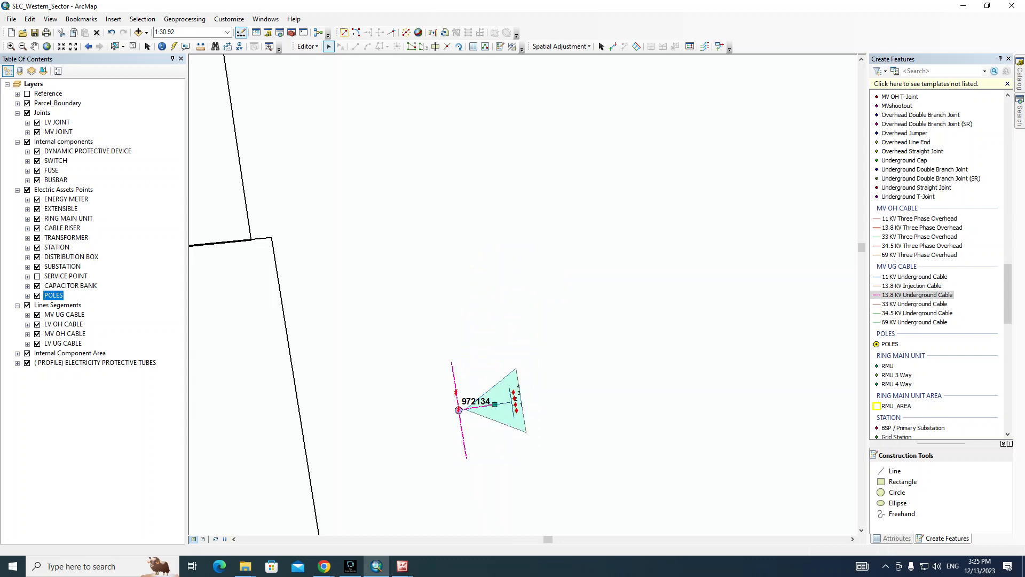
pyautogui.moveTo(419, 445); pyautogui.dragTo(340, 305)
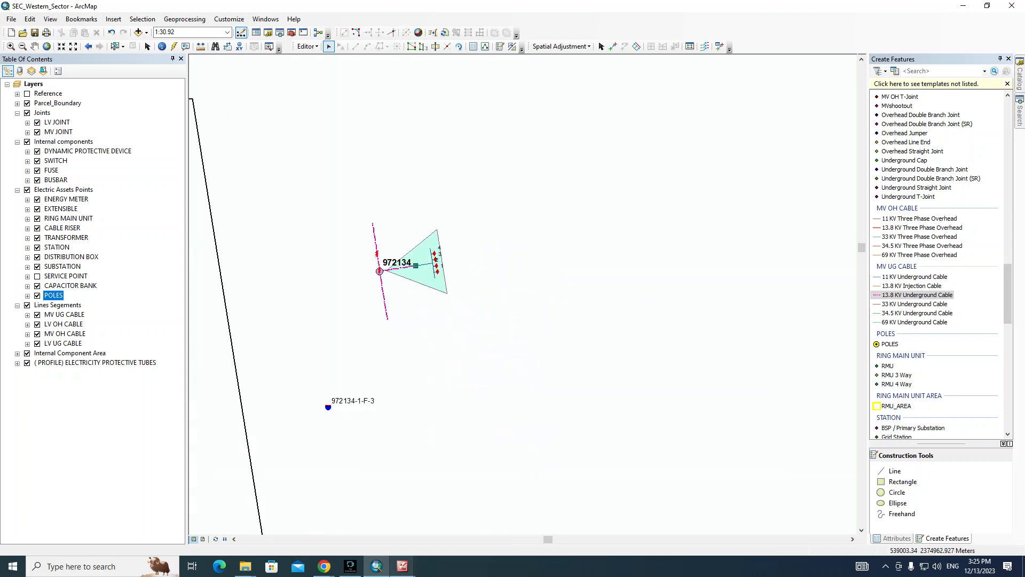
# Step: Compare the 13.8 KV cables placed at 972134 with the pole connections in photo SS_400108_1_01OV_02
pyautogui.moveTo(403, 566)
pyautogui.click(760, 515)
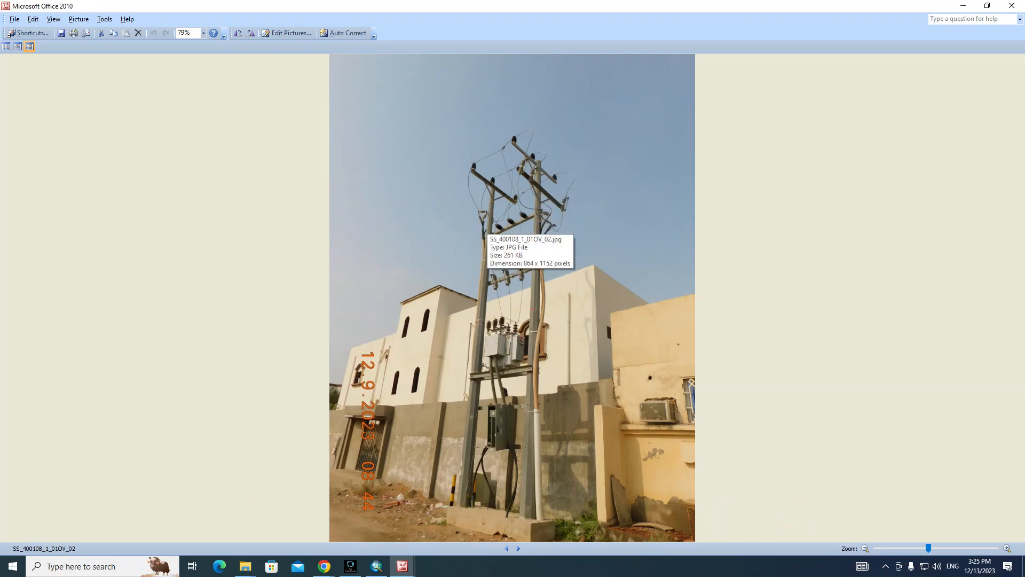
pyautogui.hotkey('alt', 'Tab')
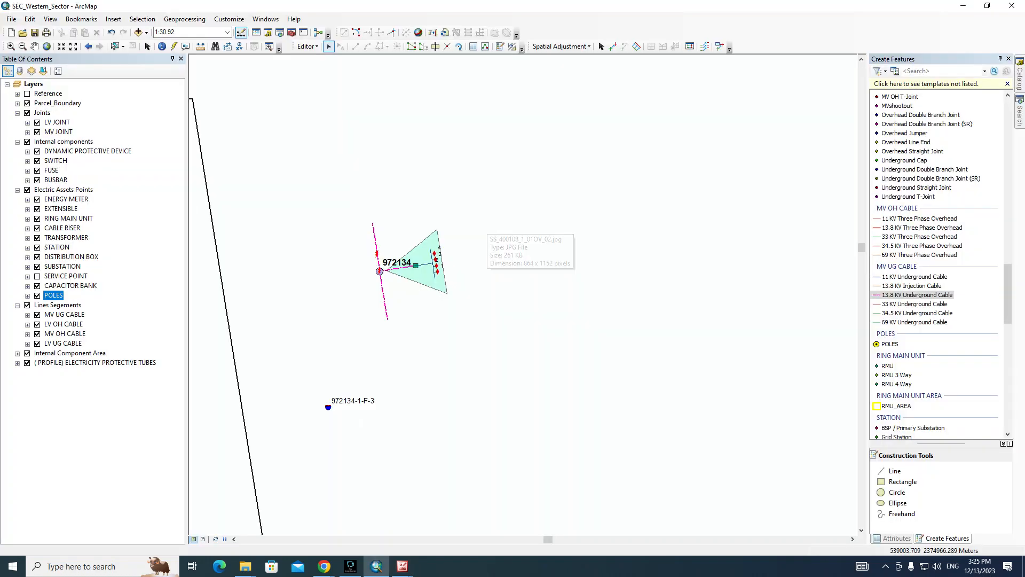
pyautogui.press('z')
pyautogui.moveTo(291, 169); pyautogui.dragTo(495, 377)
pyautogui.press('c')
pyautogui.moveTo(478, 301); pyautogui.dragTo(444, 307)
pyautogui.click(504, 287)
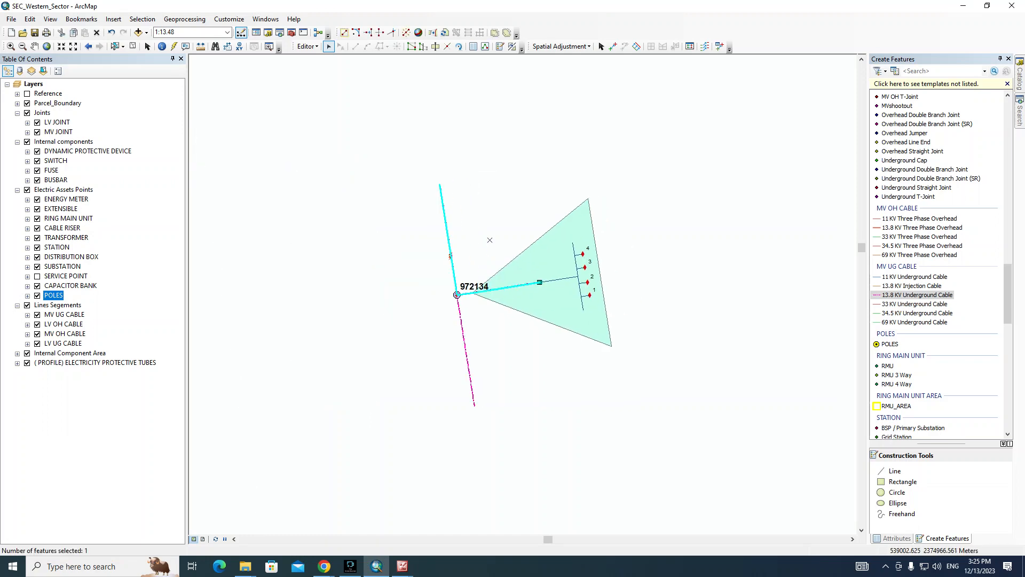
pyautogui.hotkey('alt', 'Tab')
pyautogui.hotkey('alt', 'Tab')
pyautogui.click(489, 240)
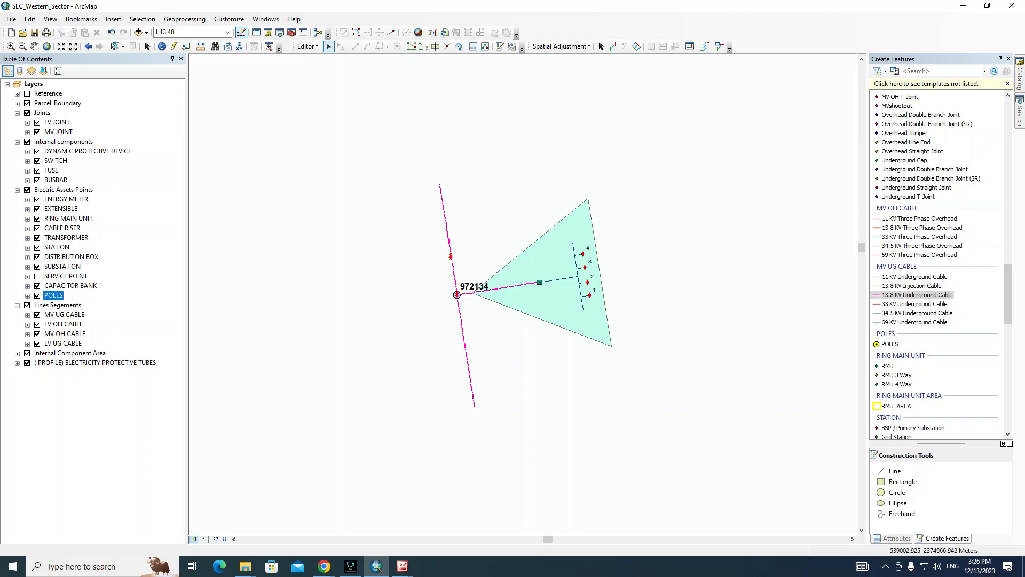
# Step: Buffer the 972134 point with the 220V Three Phase LV Overhead Line template and delete the resulting circle
pyautogui.click(456, 294)
pyautogui.click(307, 46)
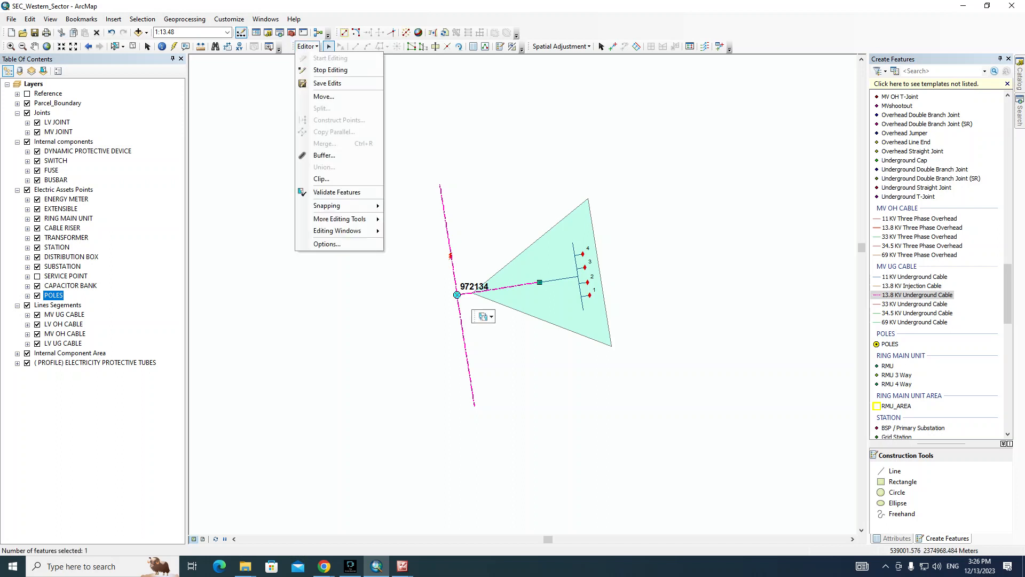
pyautogui.click(324, 155)
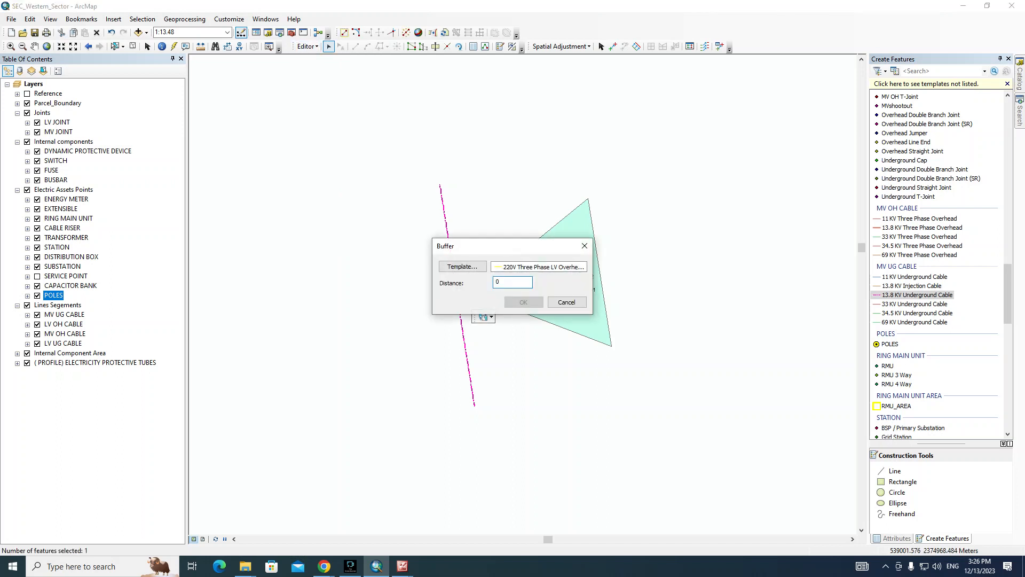
pyautogui.write('5')
pyautogui.press('Return')
pyautogui.click(534, 373)
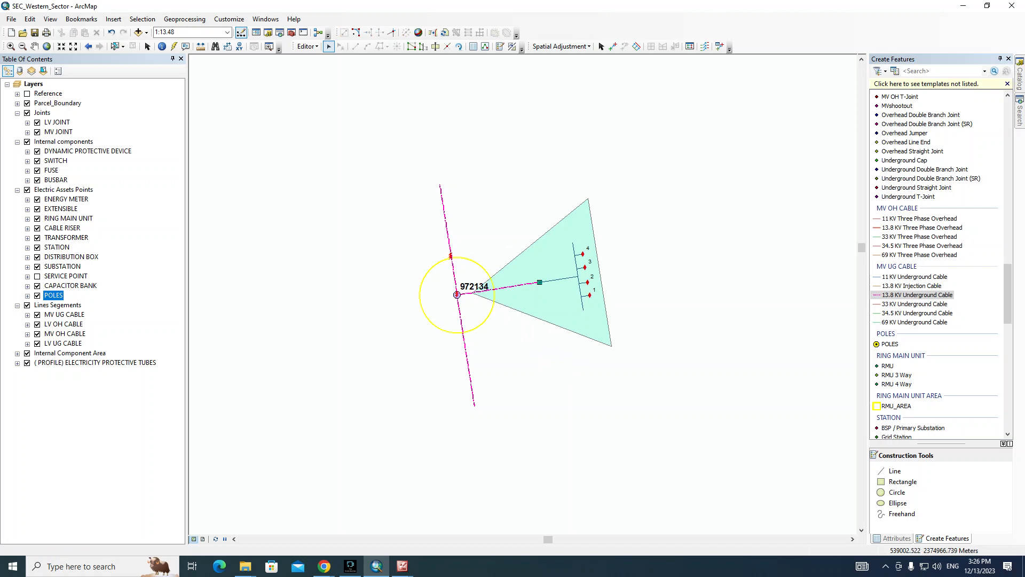
pyautogui.click(420, 291)
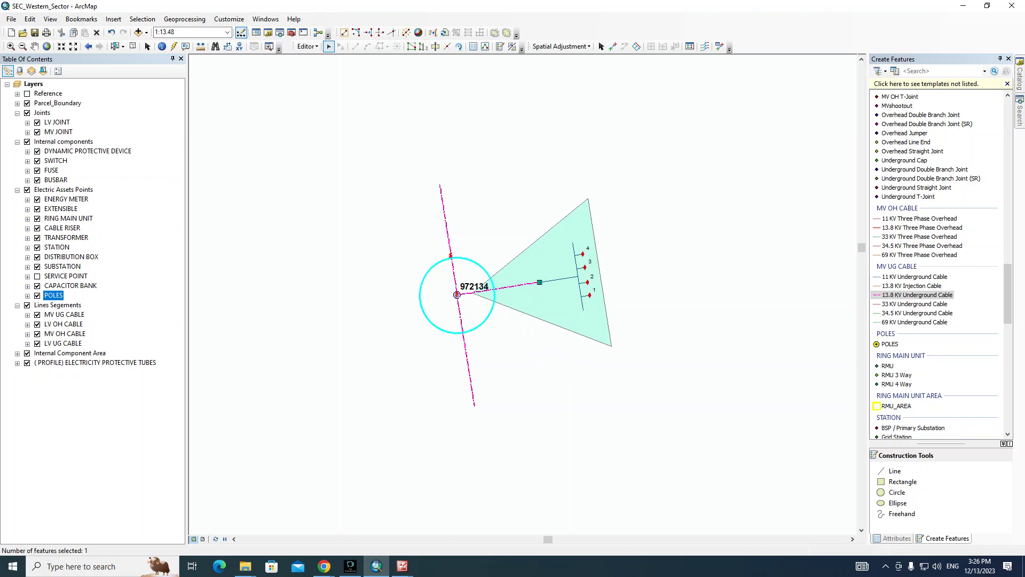
pyautogui.press('Delete')
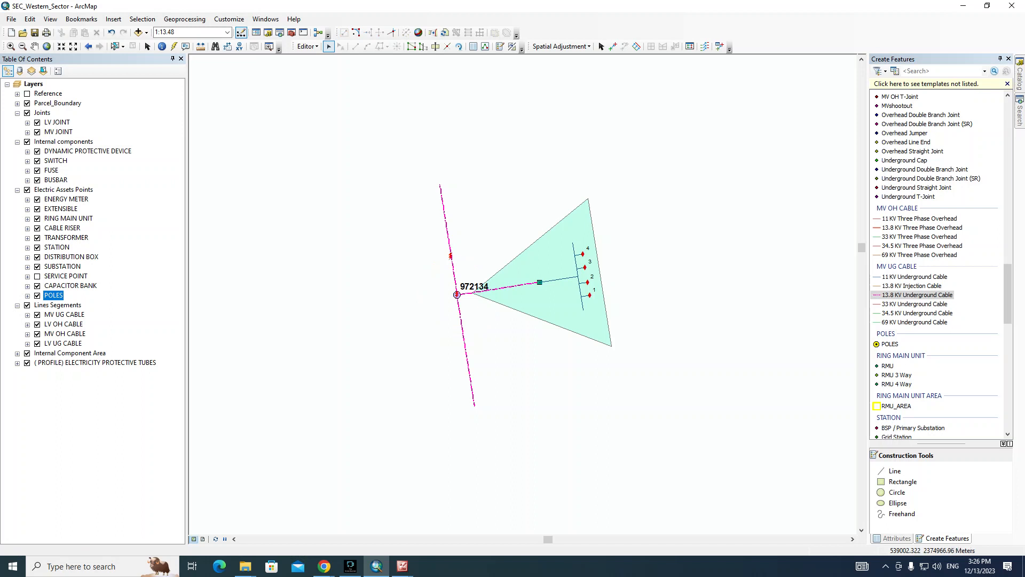
pyautogui.moveTo(534, 267); pyautogui.dragTo(505, 304)
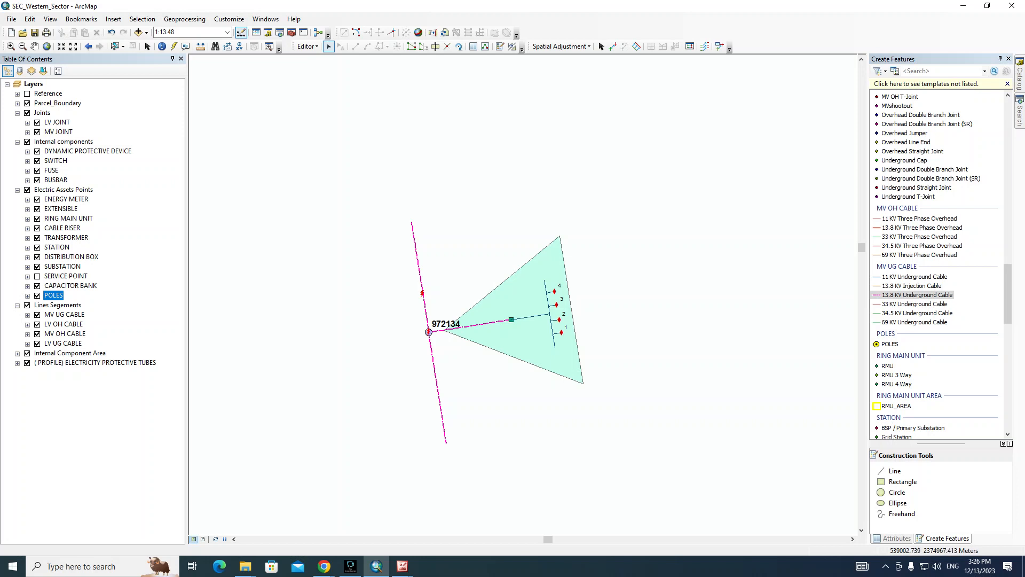
# Step: Examine the poles and cable routes from 972134 past 972405/3 to substation 97166 along the parcel boundaries
pyautogui.scroll(5, 429, 331)
pyautogui.scroll(2, 554, 206)
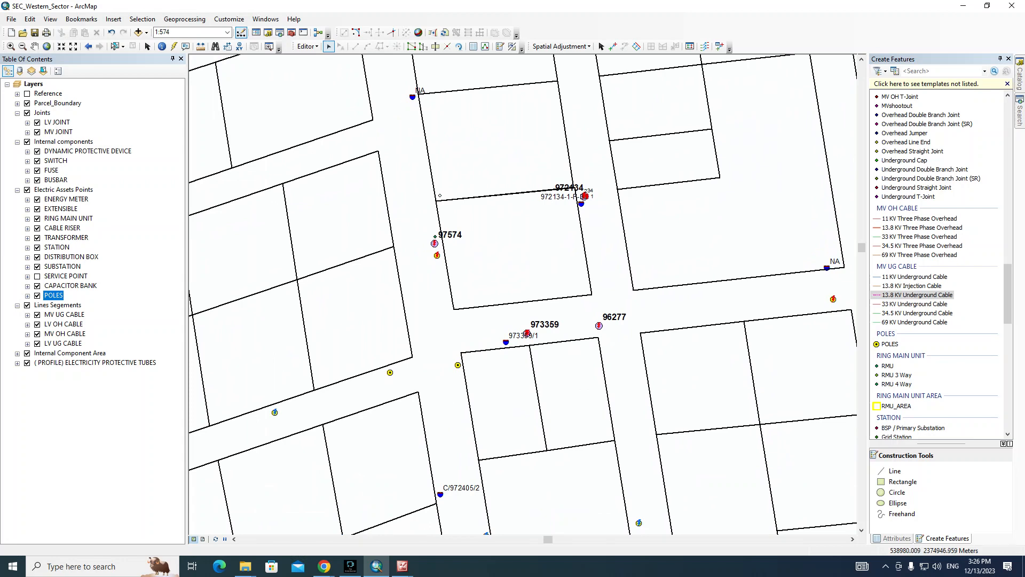
pyautogui.moveTo(471, 342); pyautogui.dragTo(574, 248)
pyautogui.moveTo(464, 288); pyautogui.dragTo(537, 251)
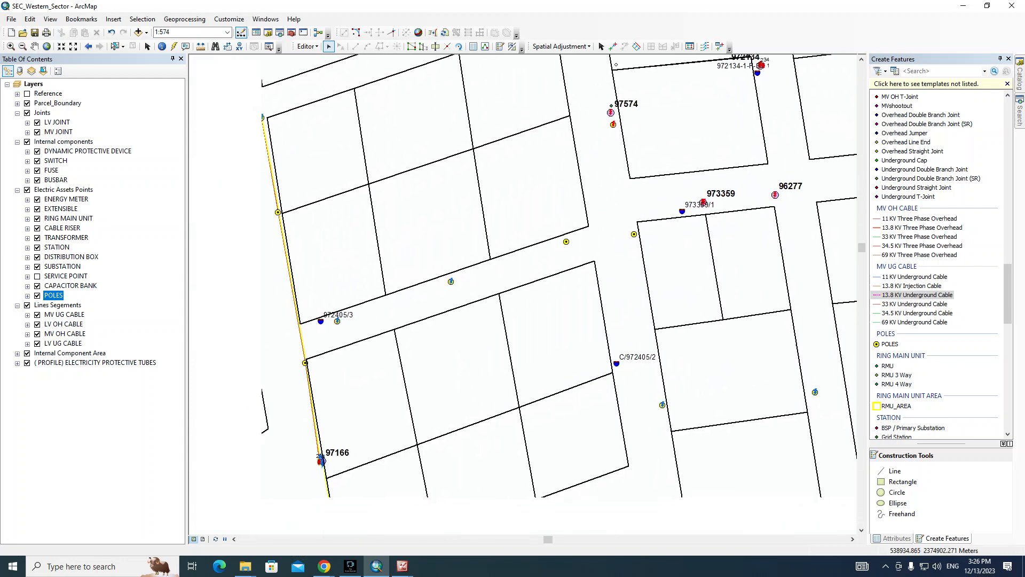
pyautogui.moveTo(497, 214); pyautogui.dragTo(549, 344)
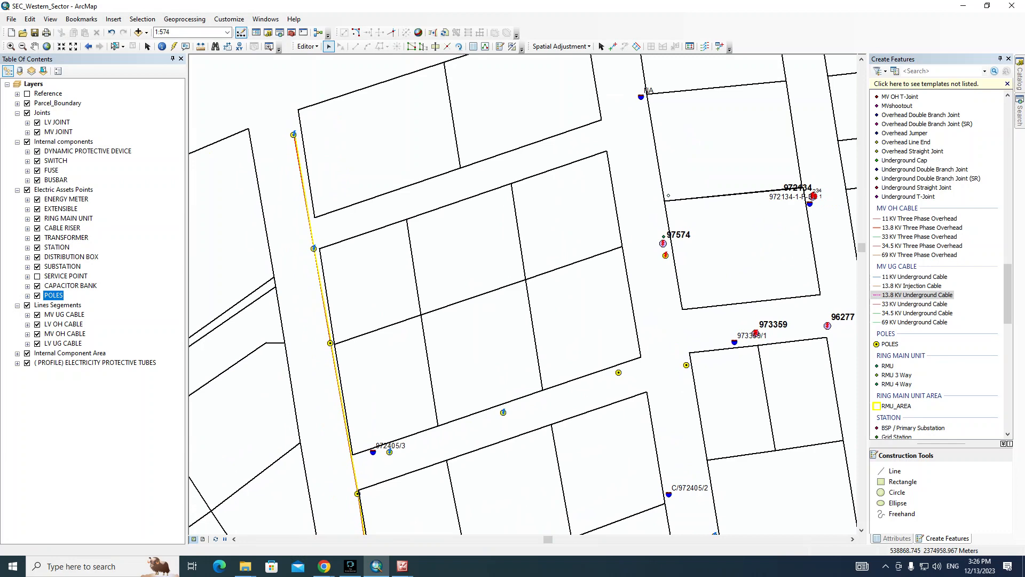
pyautogui.moveTo(428, 245); pyautogui.dragTo(564, 274)
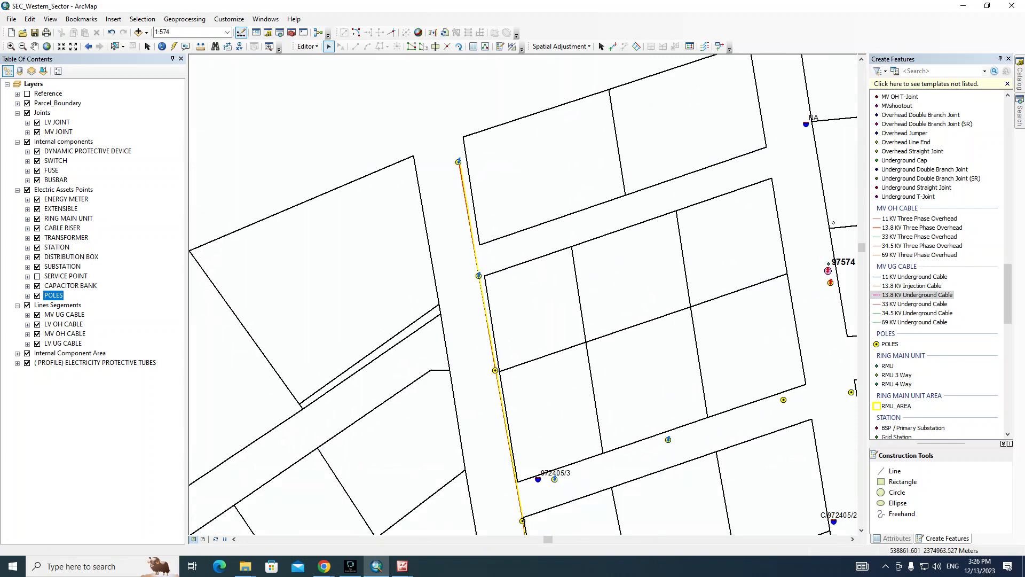
pyautogui.moveTo(555, 363); pyautogui.dragTo(528, 242)
pyautogui.moveTo(528, 331); pyautogui.dragTo(509, 252)
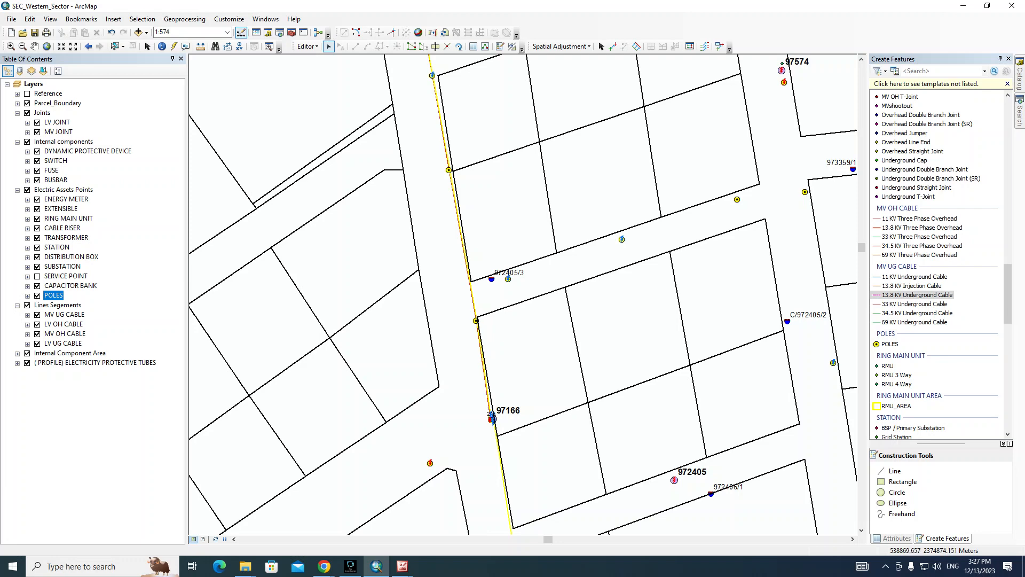
pyautogui.scroll(5, 491, 418)
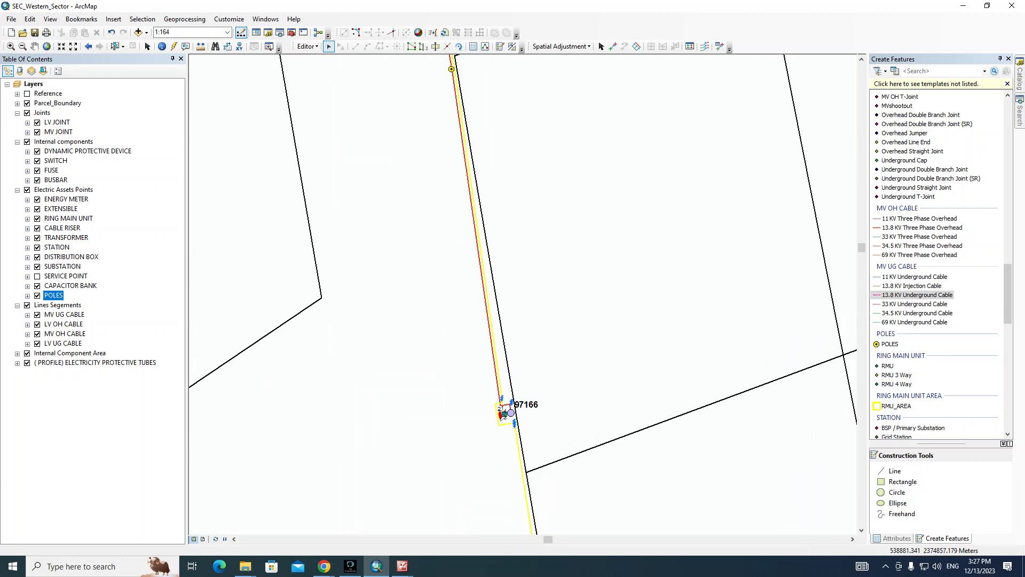
pyautogui.moveTo(614, 422); pyautogui.dragTo(585, 323)
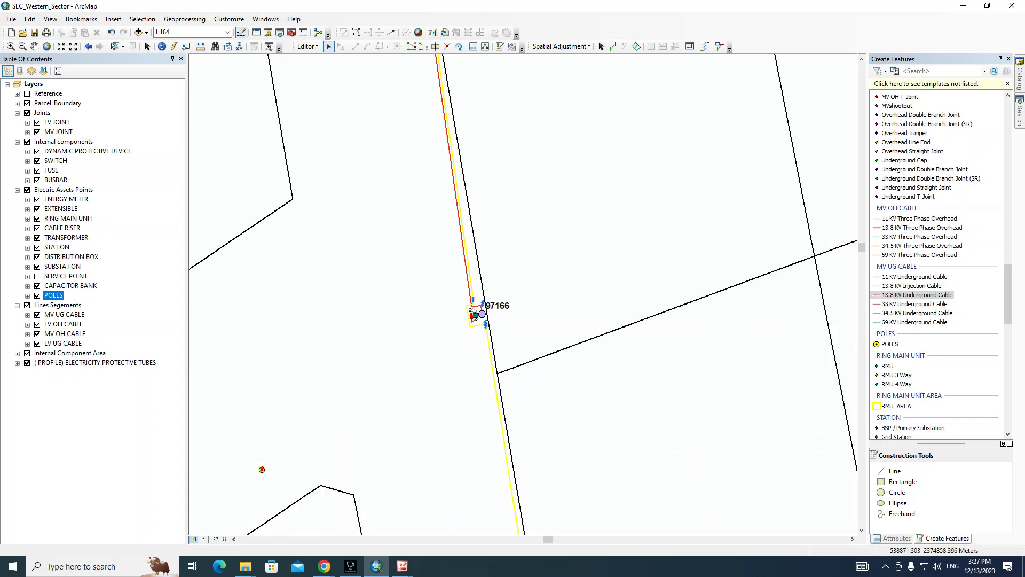
# Step: Switch to the Google Meet call in Chrome and mute the microphone
pyautogui.click(324, 566)
pyautogui.click(266, 519)
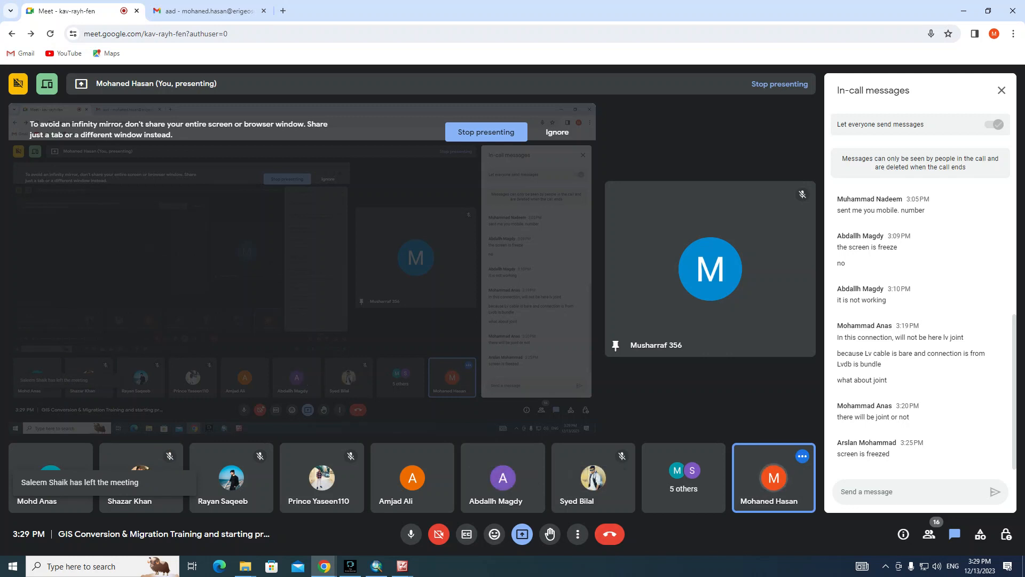
pyautogui.hotkey('ctrl', 'd')
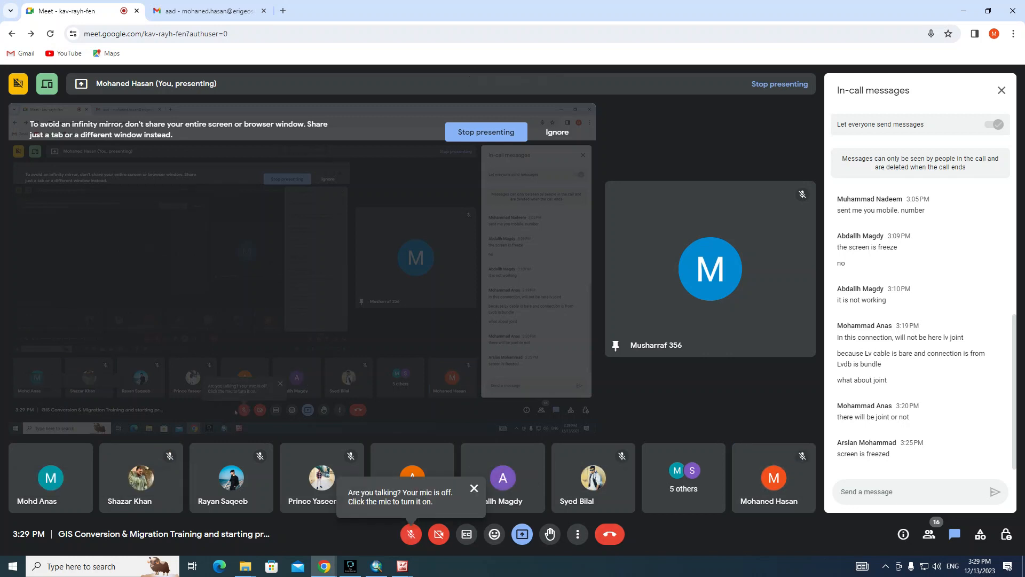